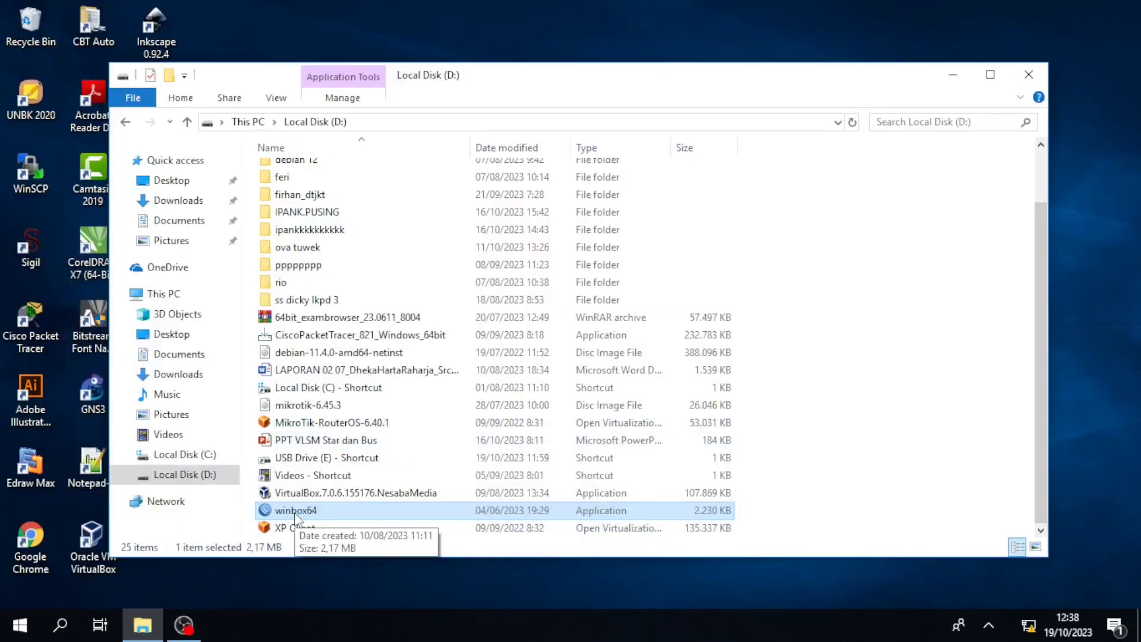
Step: Launch winbox64 from drive D: and connect to the neighbor router "jarkom 5" with the admin login
double_click(295, 511)
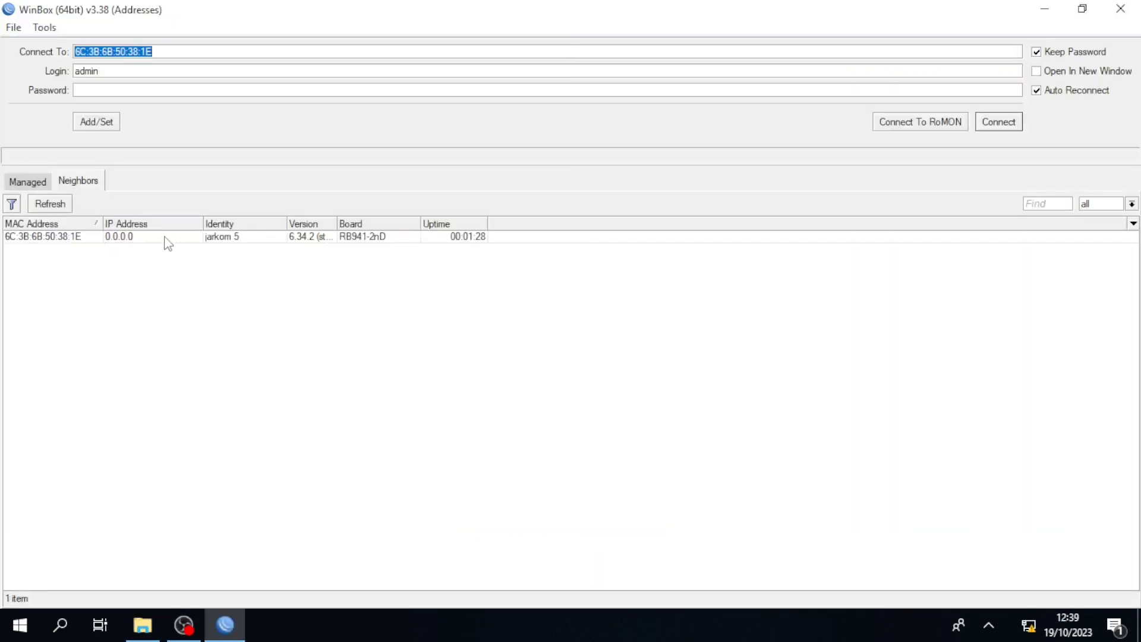
click(55, 237)
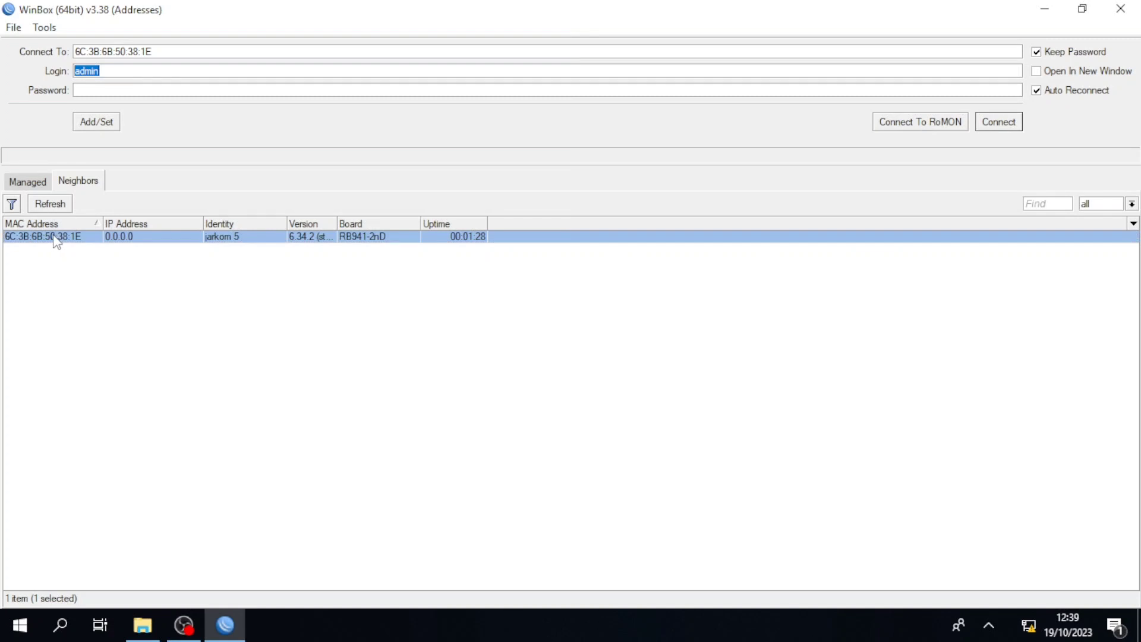
click(1001, 123)
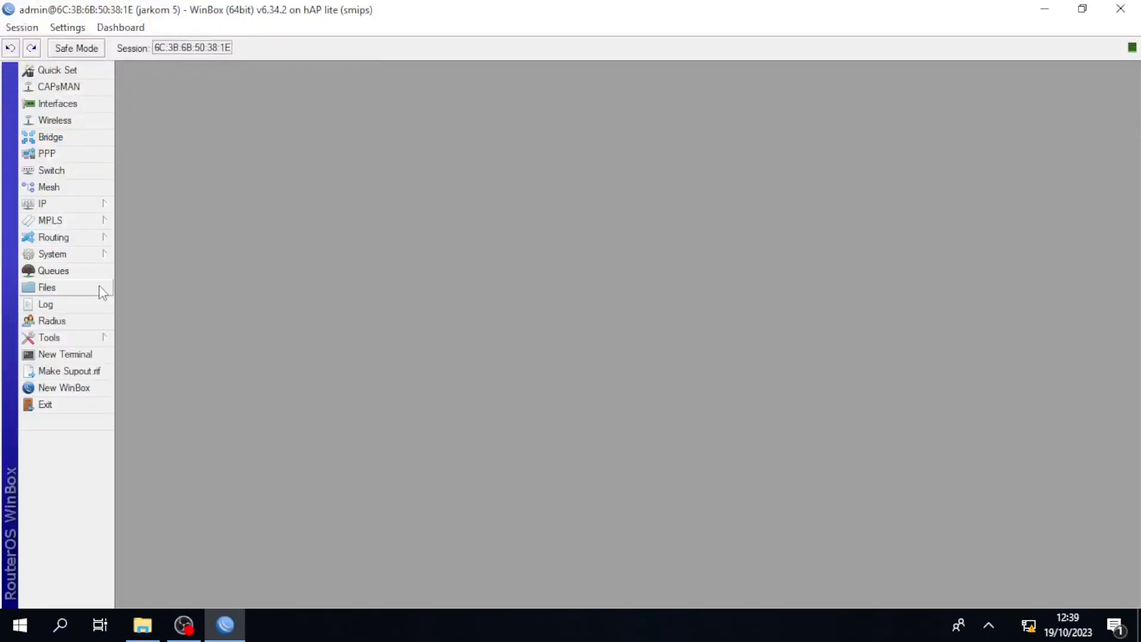
Step: Reset the router's configuration with No Default Configuration enabled, and confirm the reboot
click(91, 256)
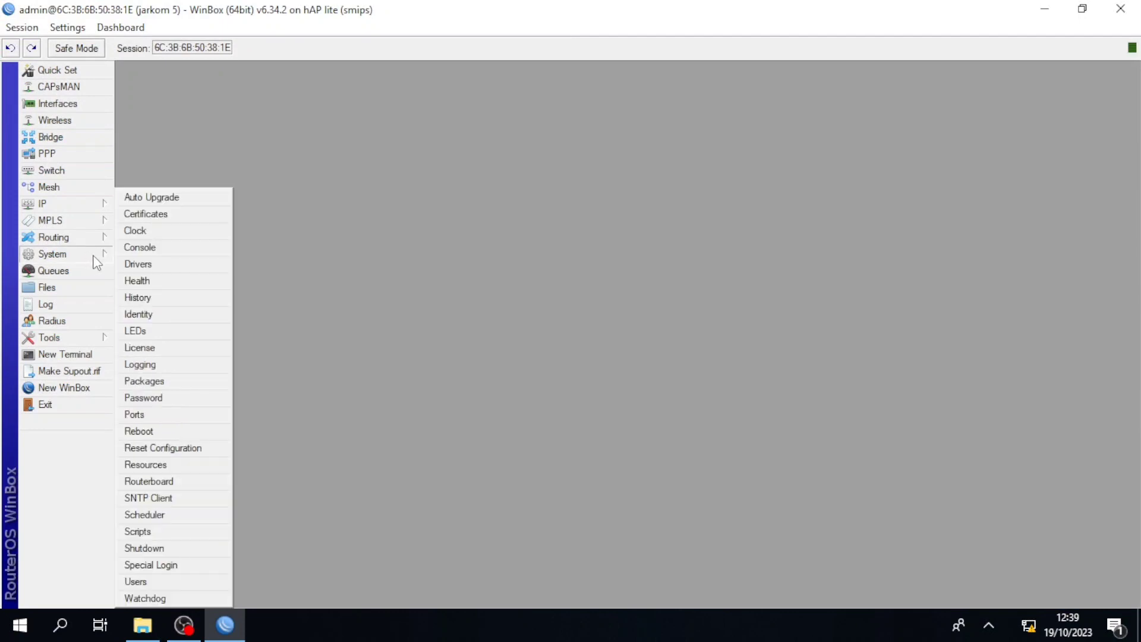
click(201, 449)
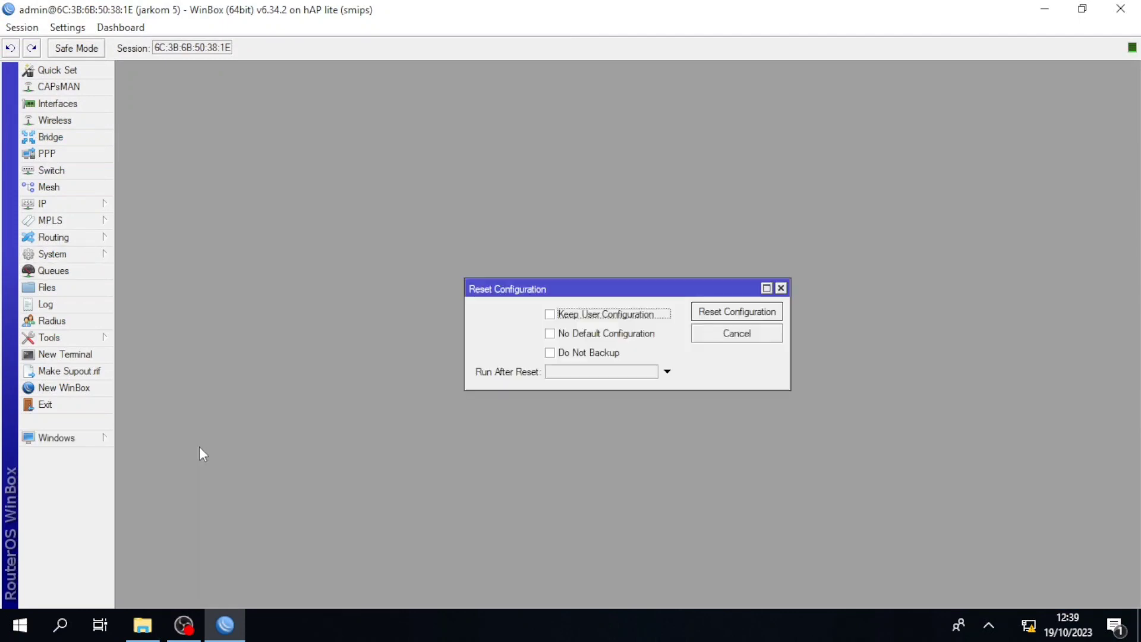
click(549, 334)
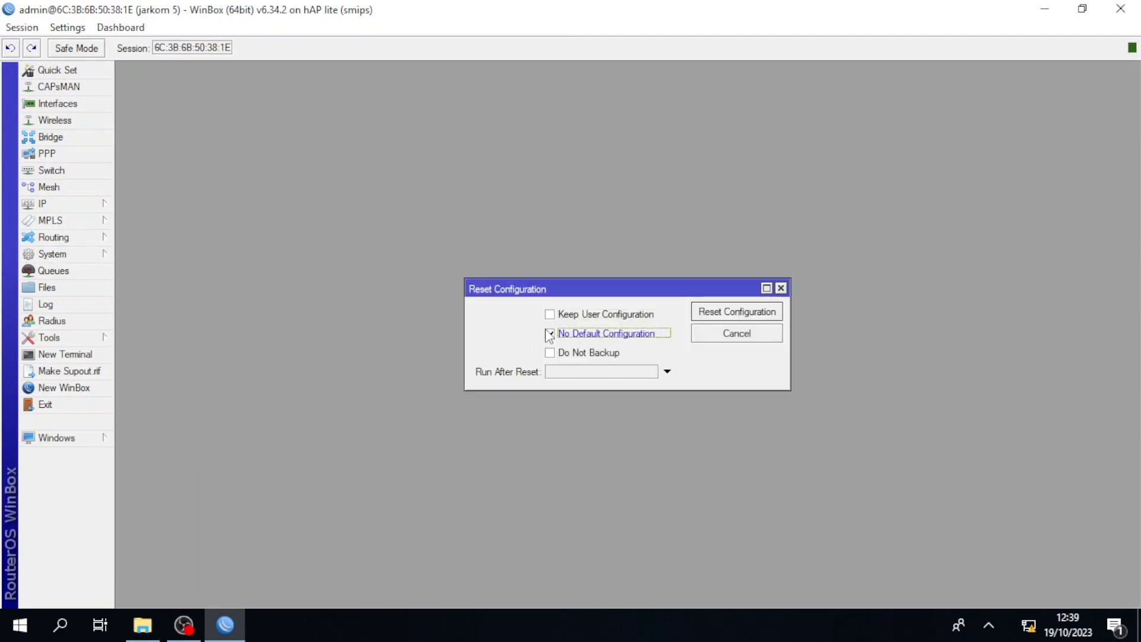
click(725, 314)
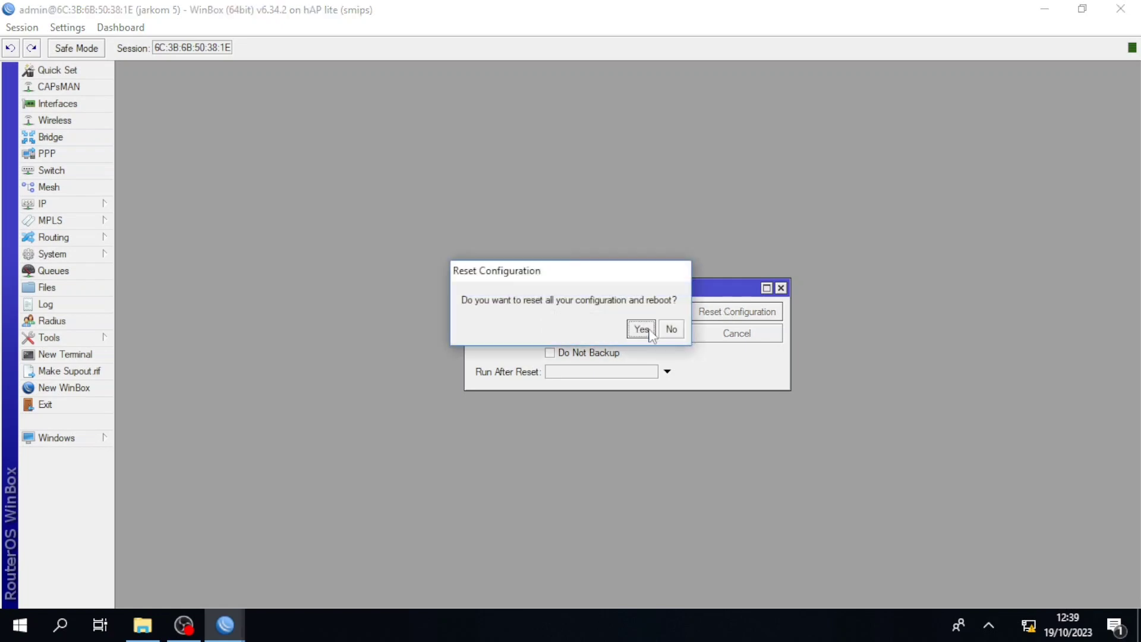
click(638, 329)
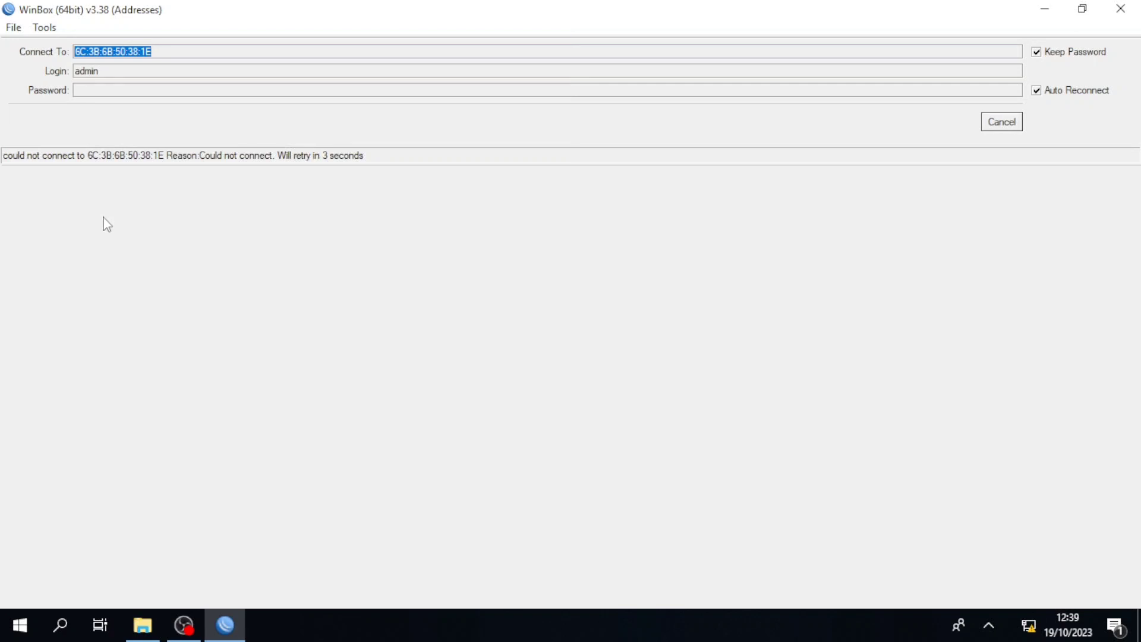
Step: Cancel the automatic reconnection, refresh the neighbor list and connect to the MikroTik router with the admin login
click(1003, 123)
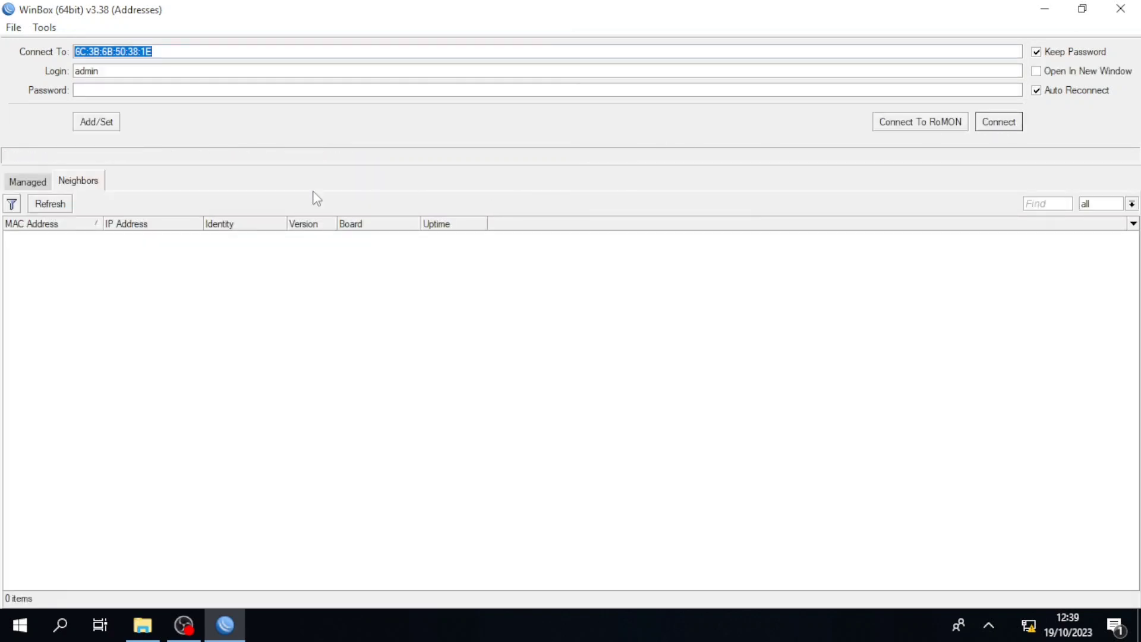
click(86, 182)
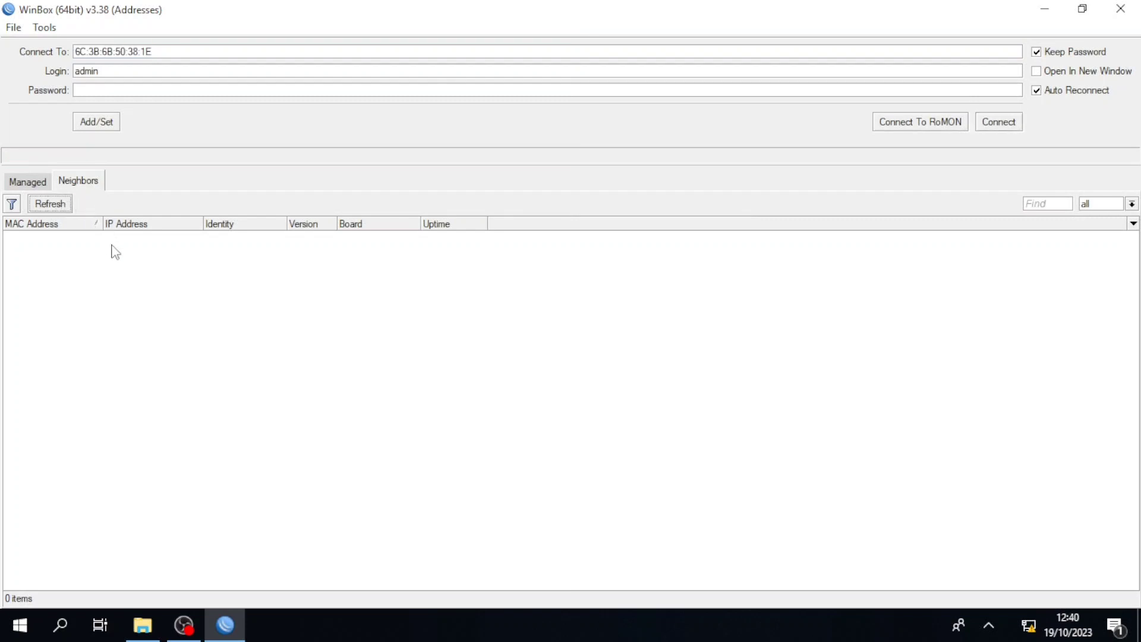
click(49, 209)
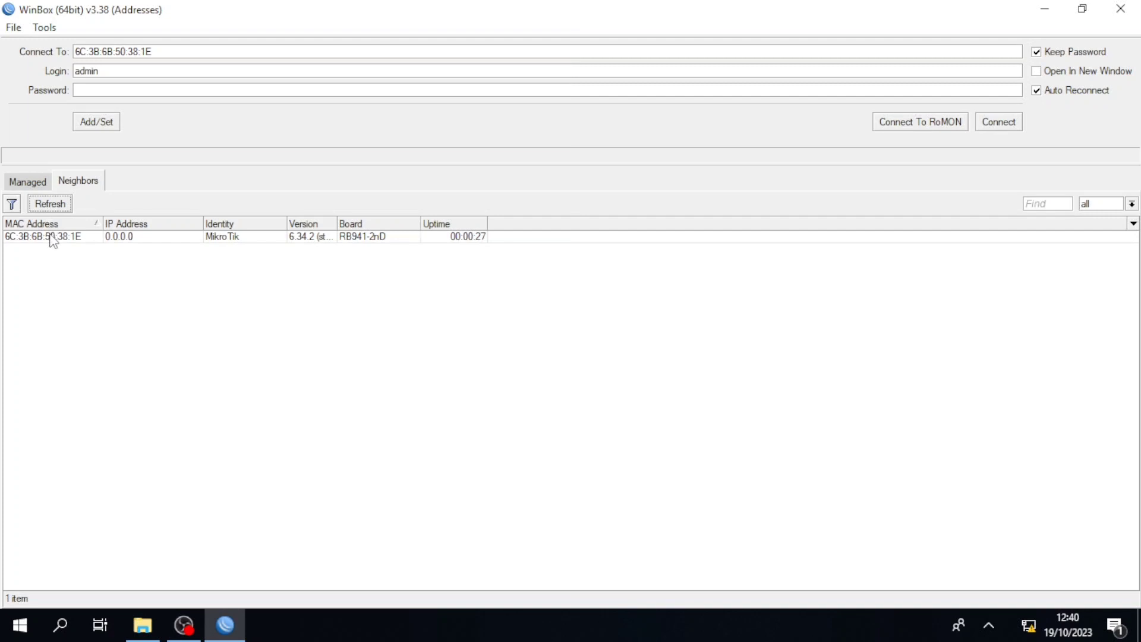
click(54, 238)
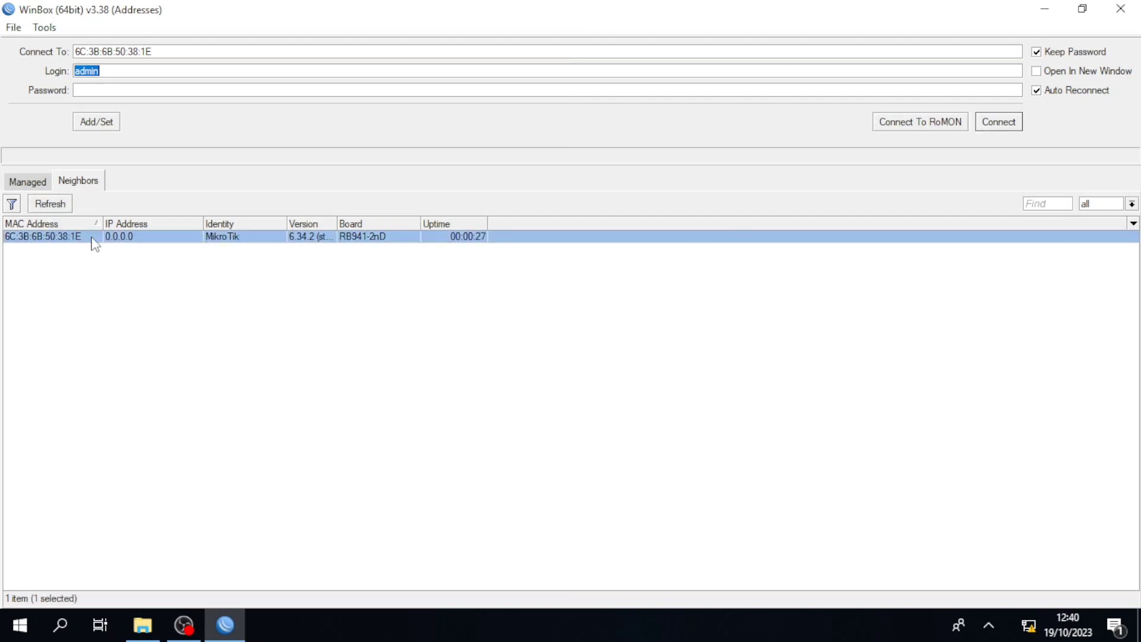
click(1014, 120)
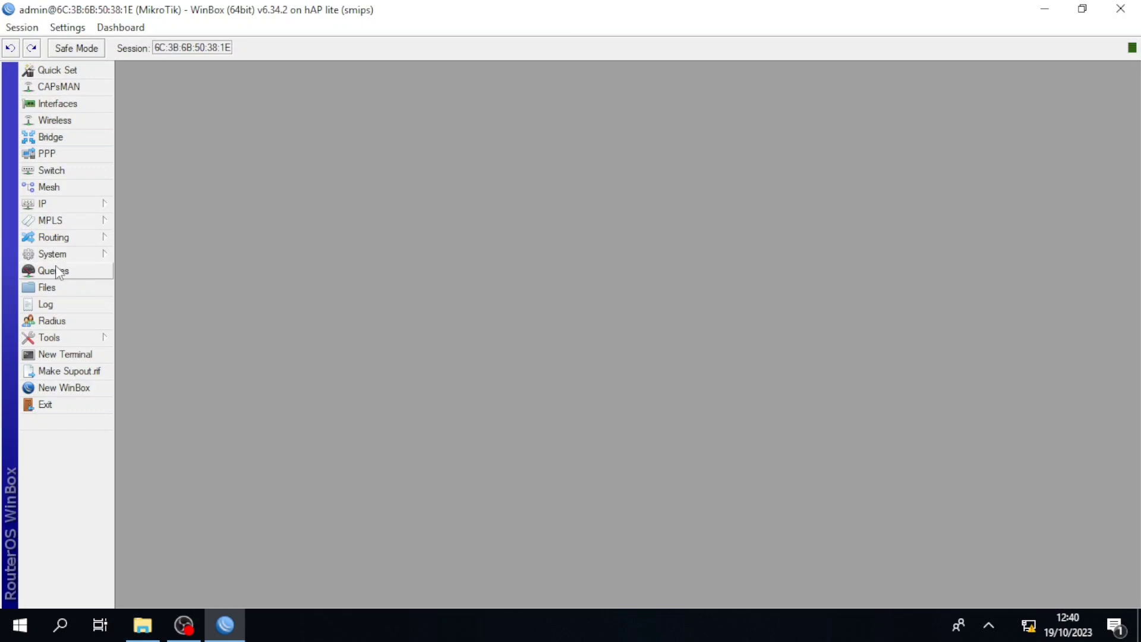
Step: Set the router's system identity to MikroTik_Raja
click(65, 253)
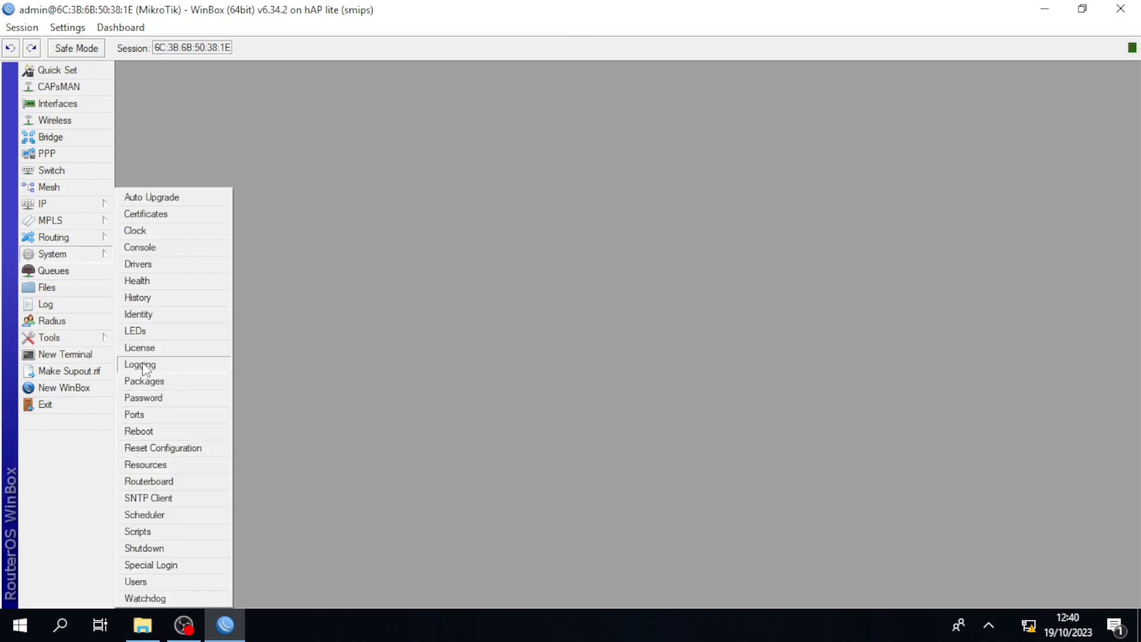
click(153, 315)
click(632, 321)
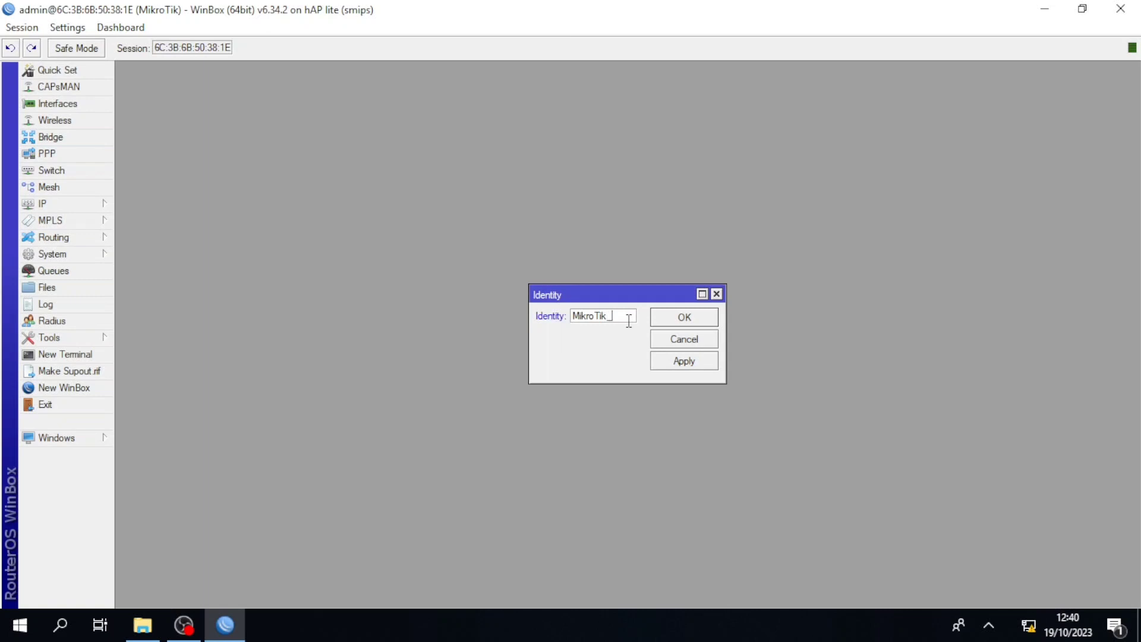
text(_Raja)
click(685, 361)
click(690, 319)
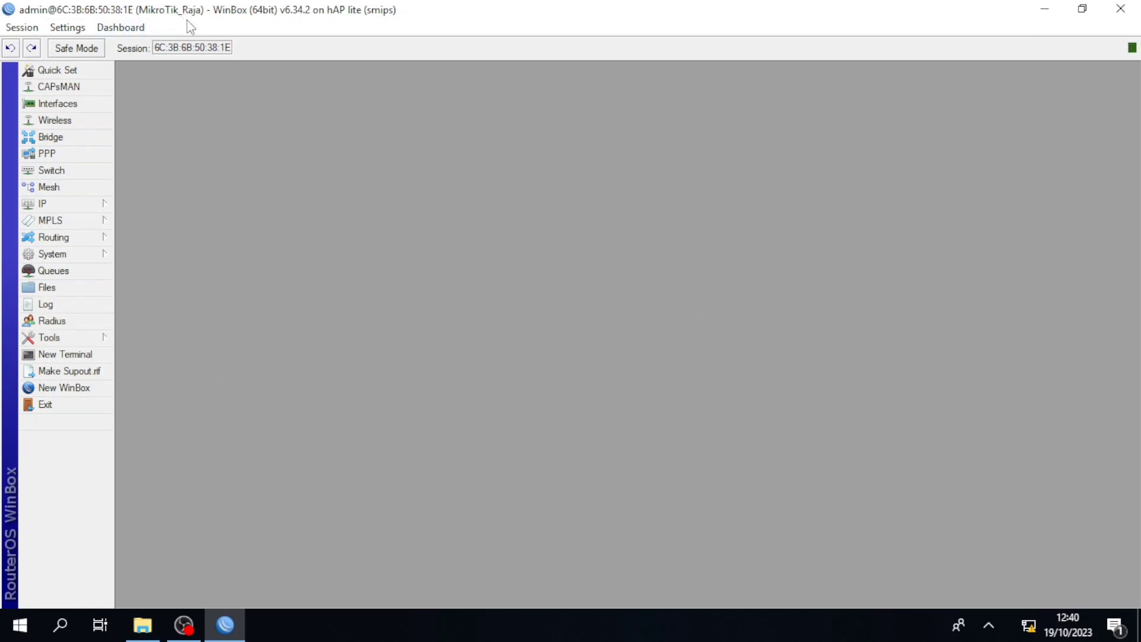
Step: Add a DHCP client on interface ether1, keeping the default peer DNS, peer NTP and default route options
click(101, 203)
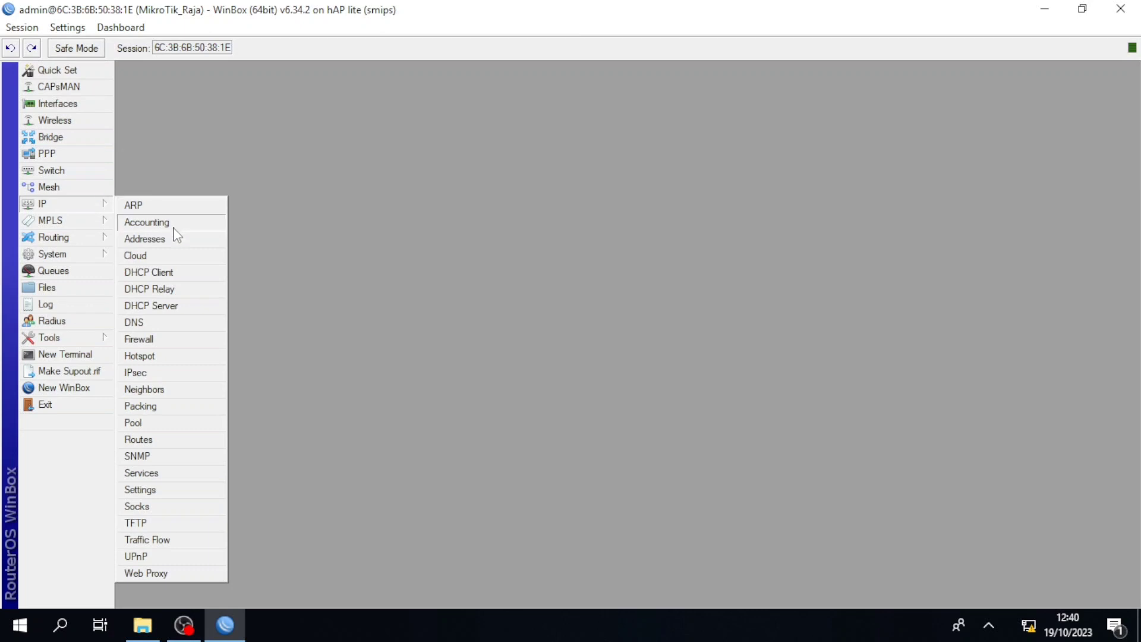
click(177, 275)
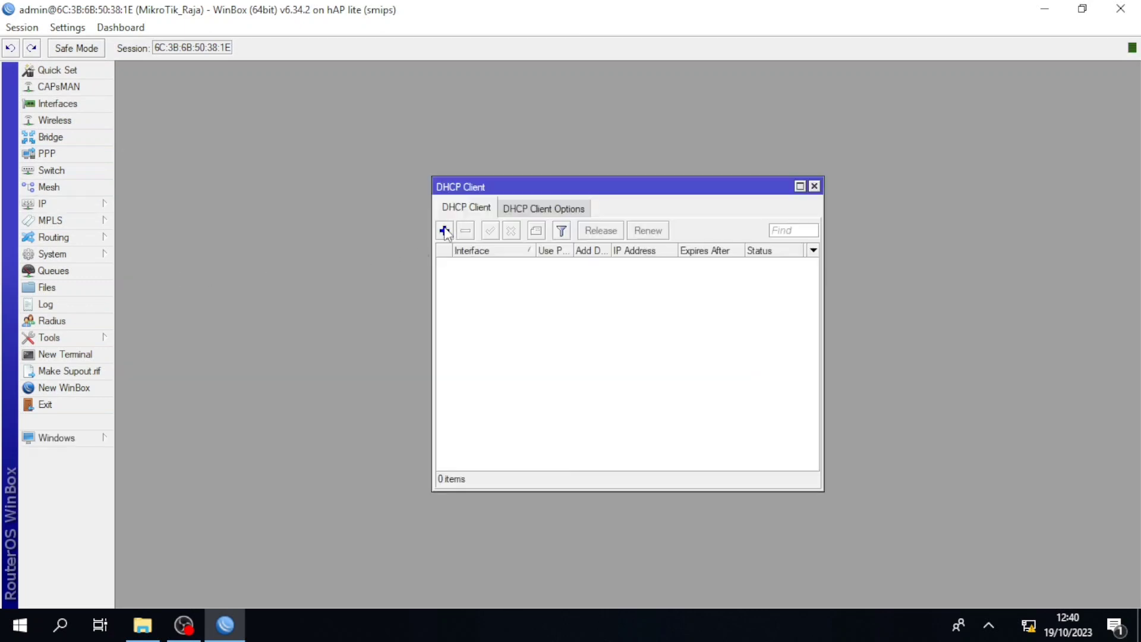
click(445, 231)
click(679, 259)
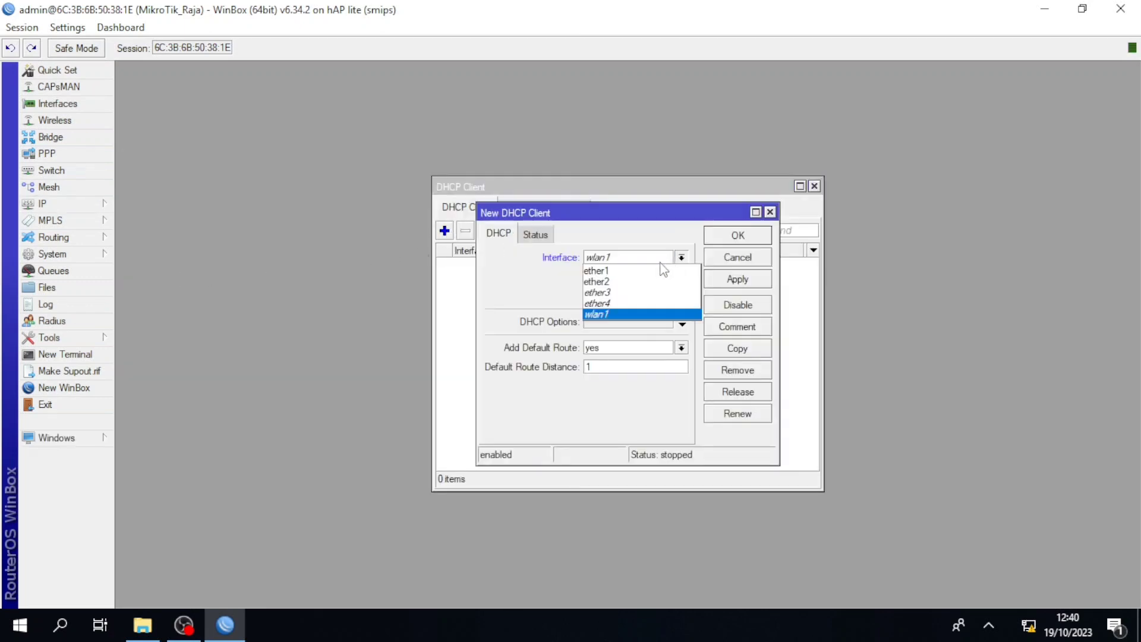
click(648, 271)
click(736, 275)
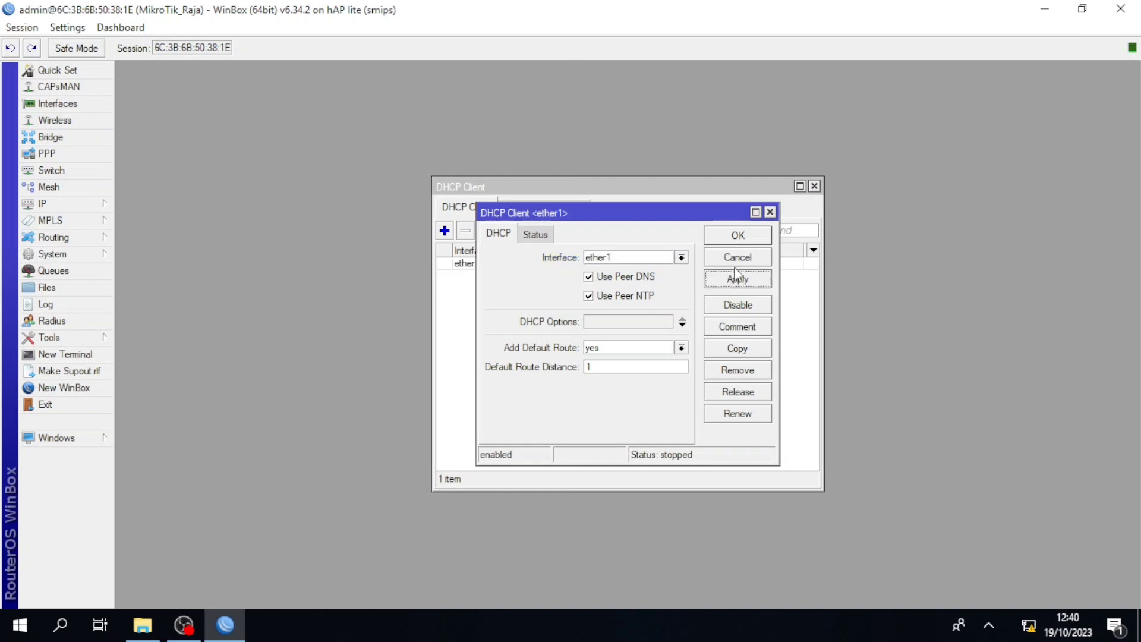
click(740, 237)
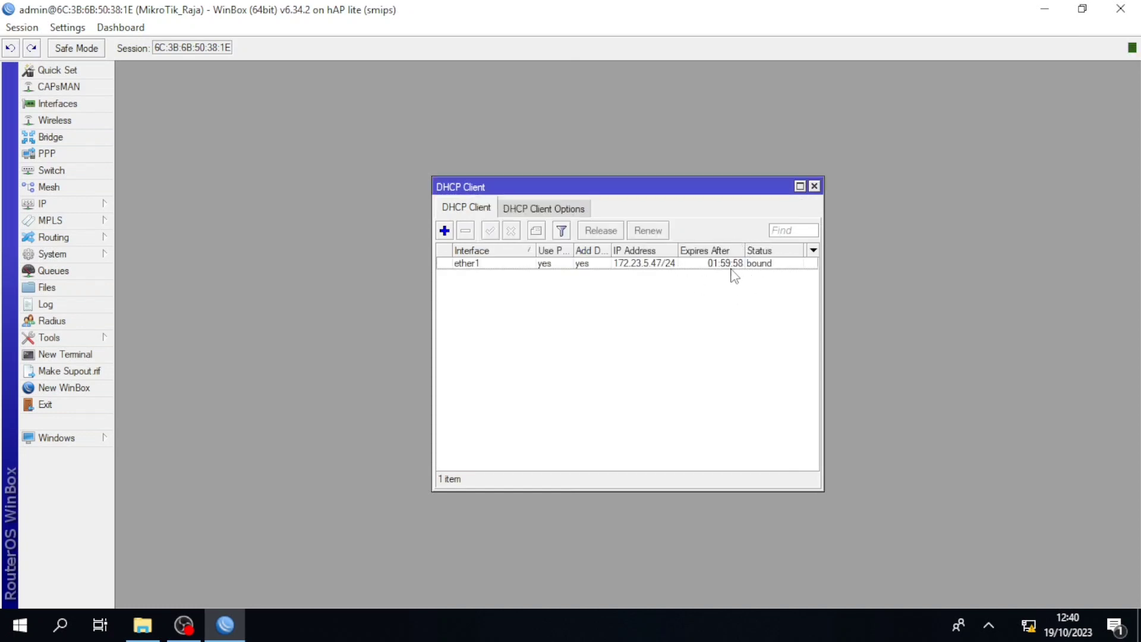
click(813, 187)
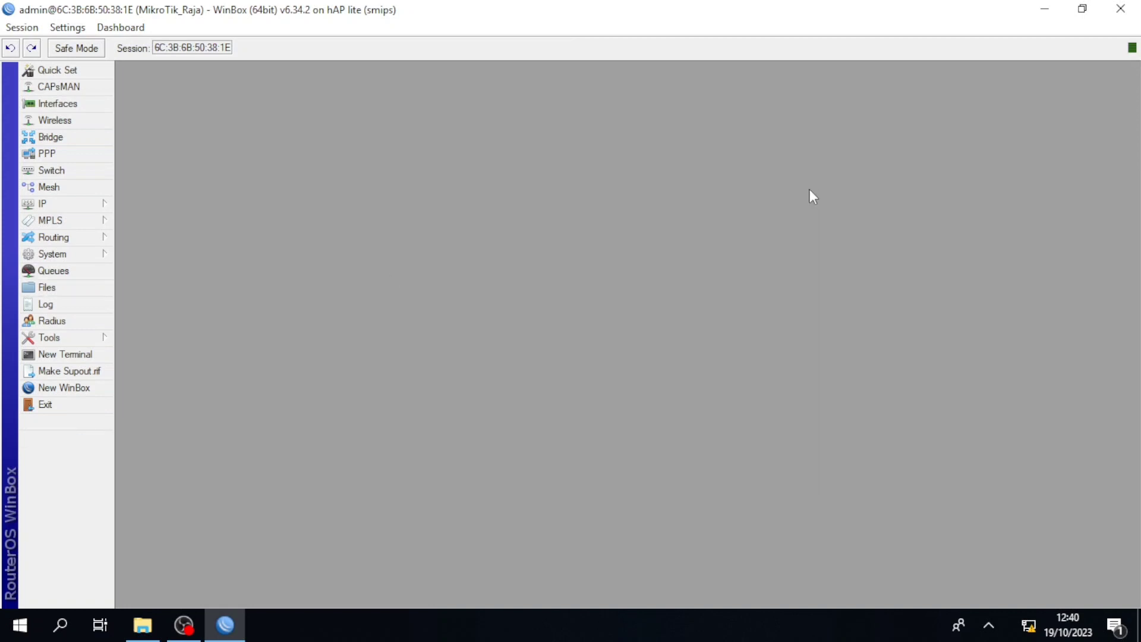
Step: Add the IP address 192.168.29.1/24 to interface ether2
click(66, 205)
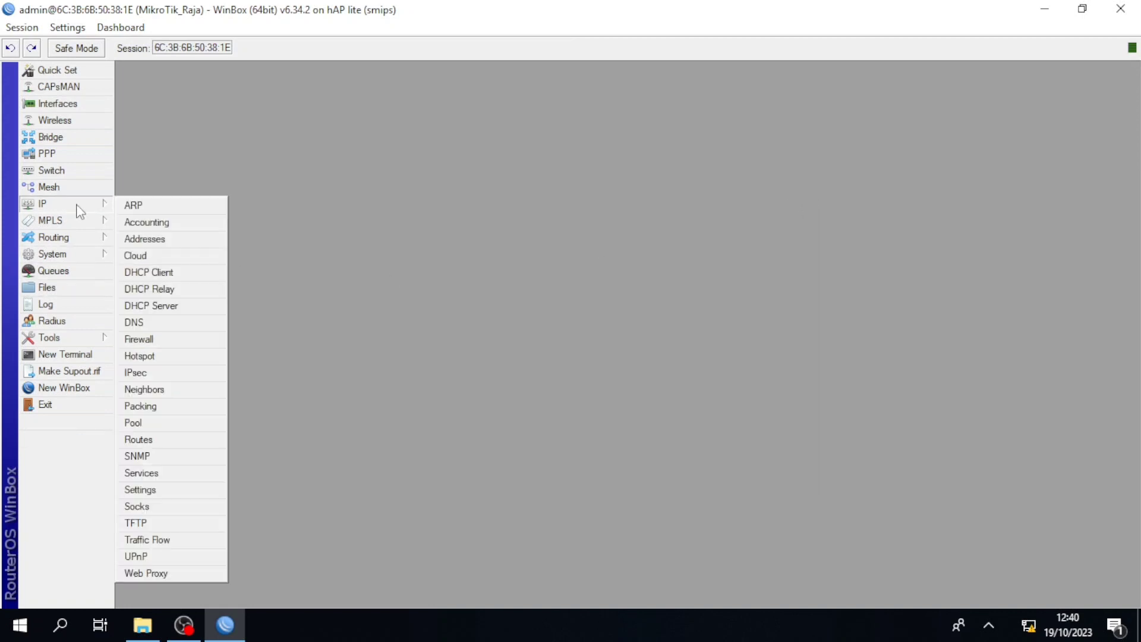
click(179, 240)
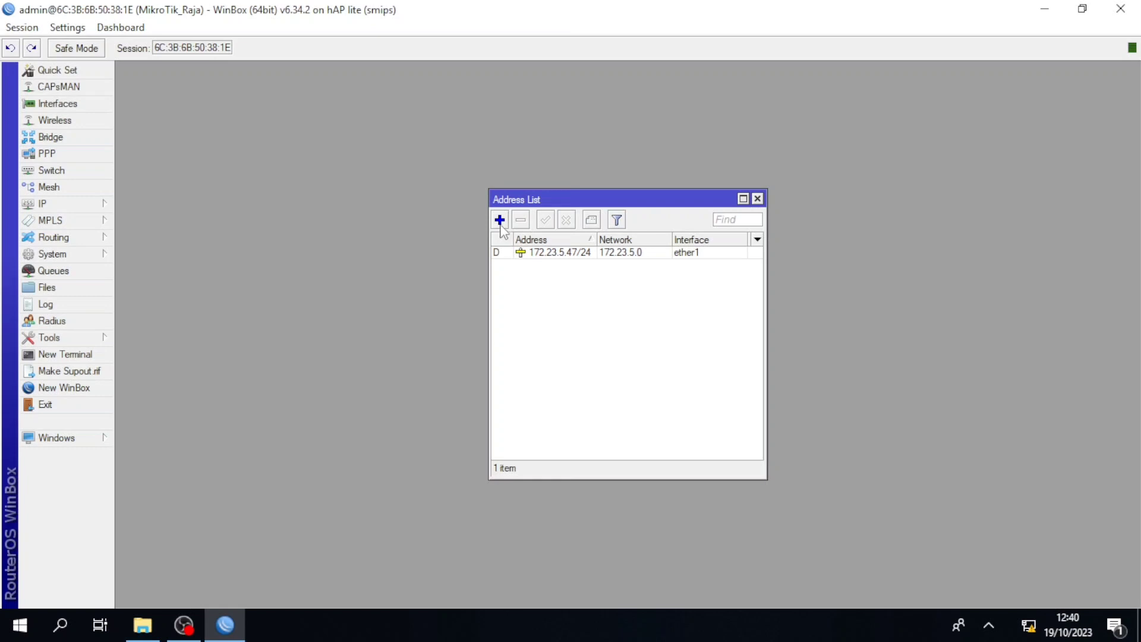
click(499, 219)
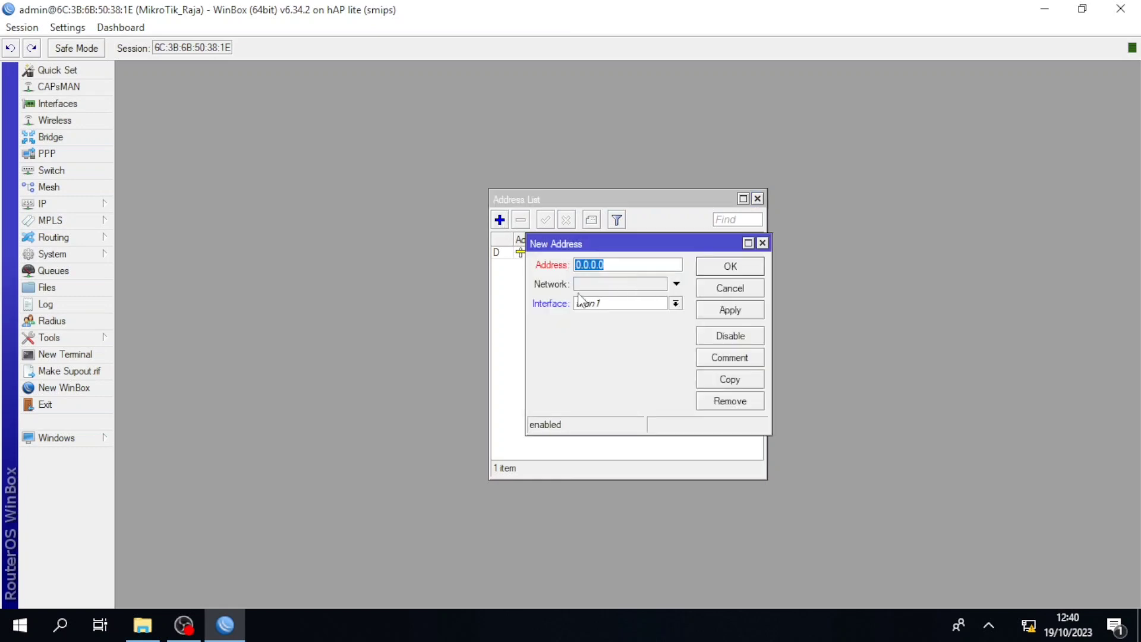
text(192.168.29.1/24)
click(676, 304)
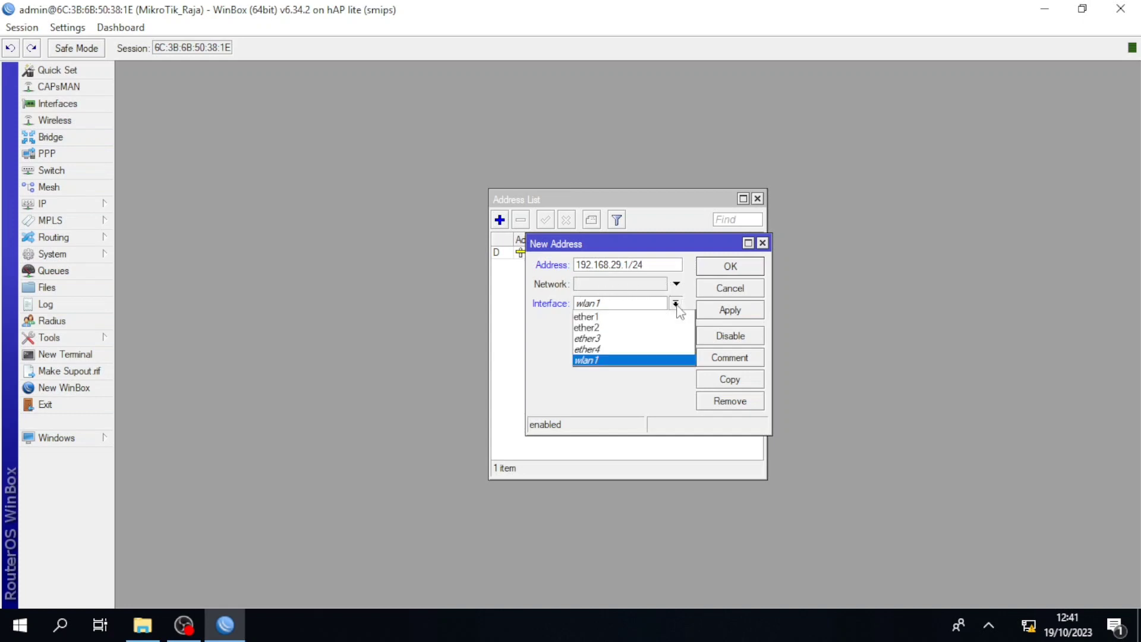
click(636, 327)
click(725, 311)
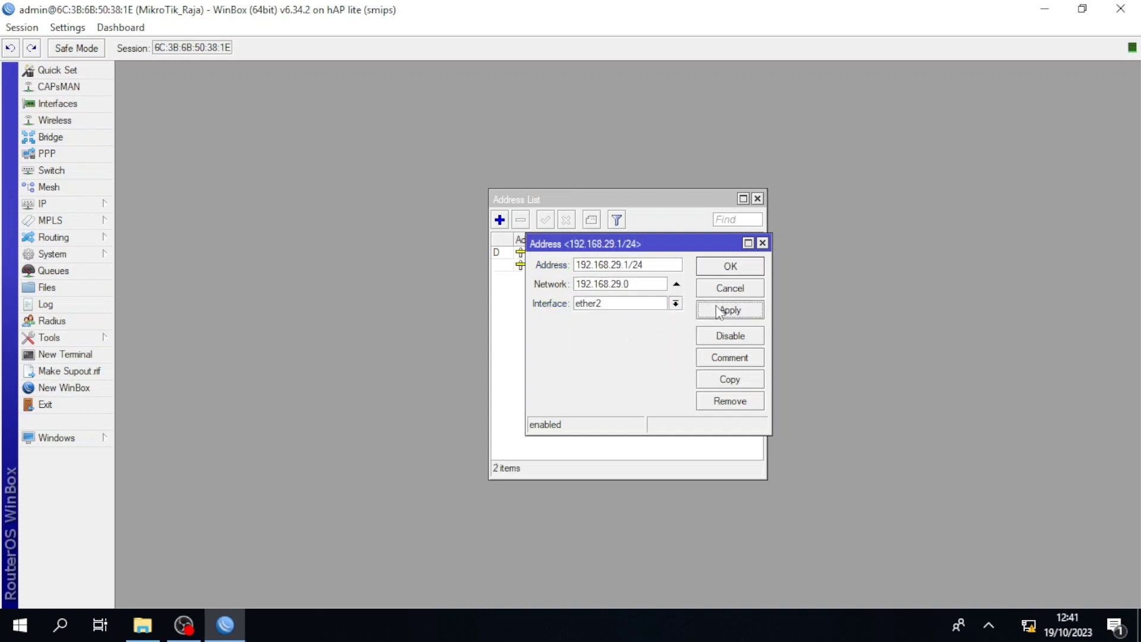
click(735, 265)
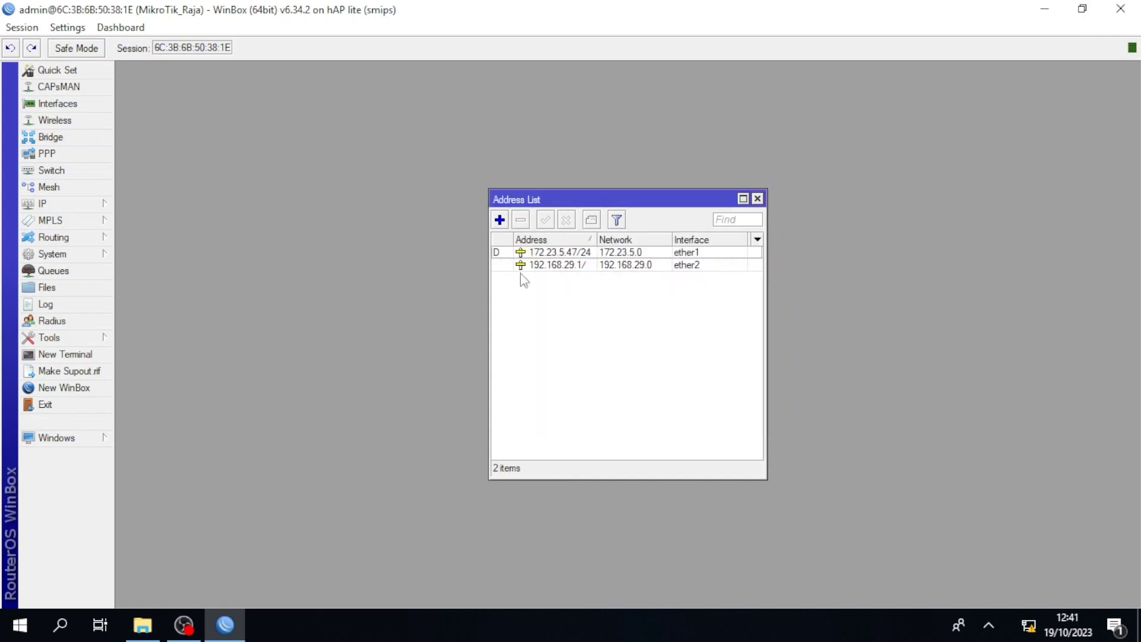
click(757, 198)
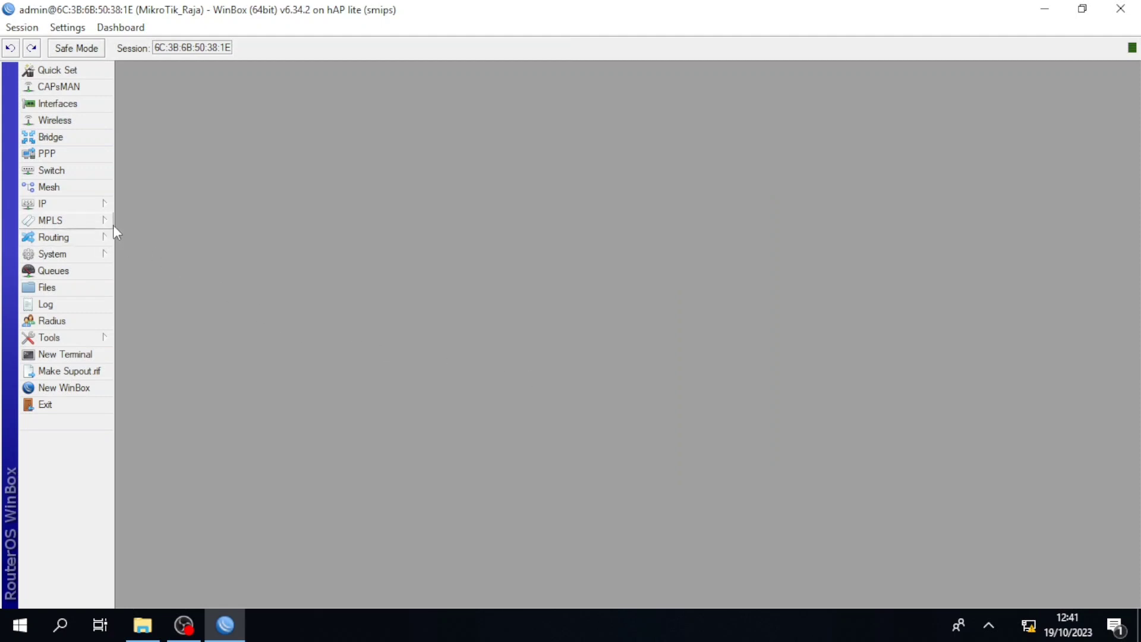
Step: Set the router's DNS server to 8.8.8.8, allow remote requests and apply the DNS settings
click(101, 208)
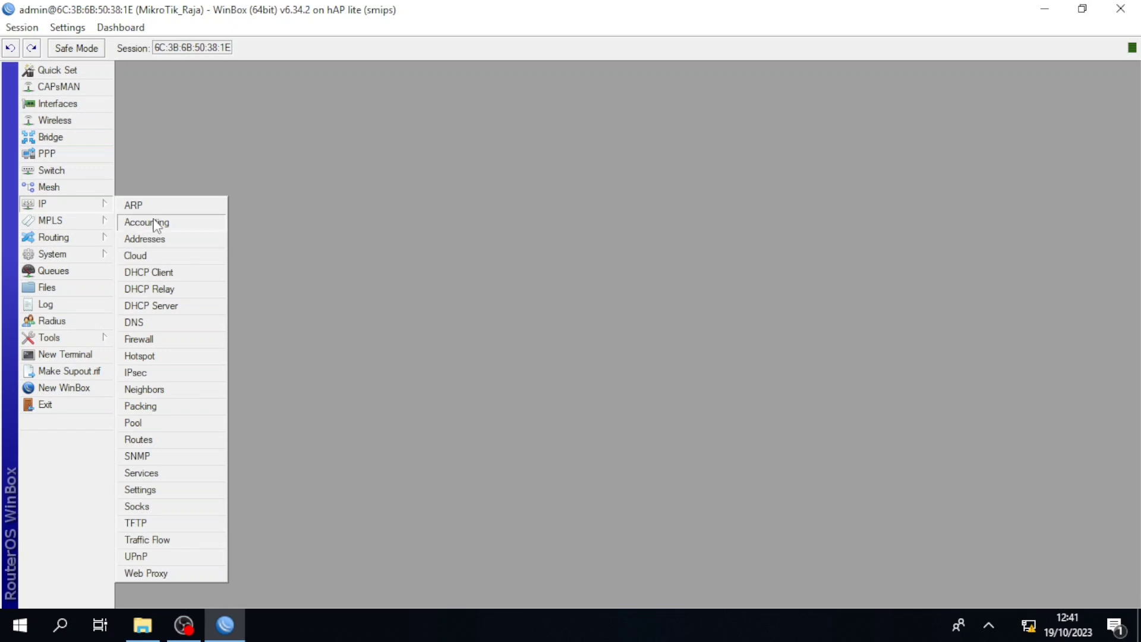
click(101, 207)
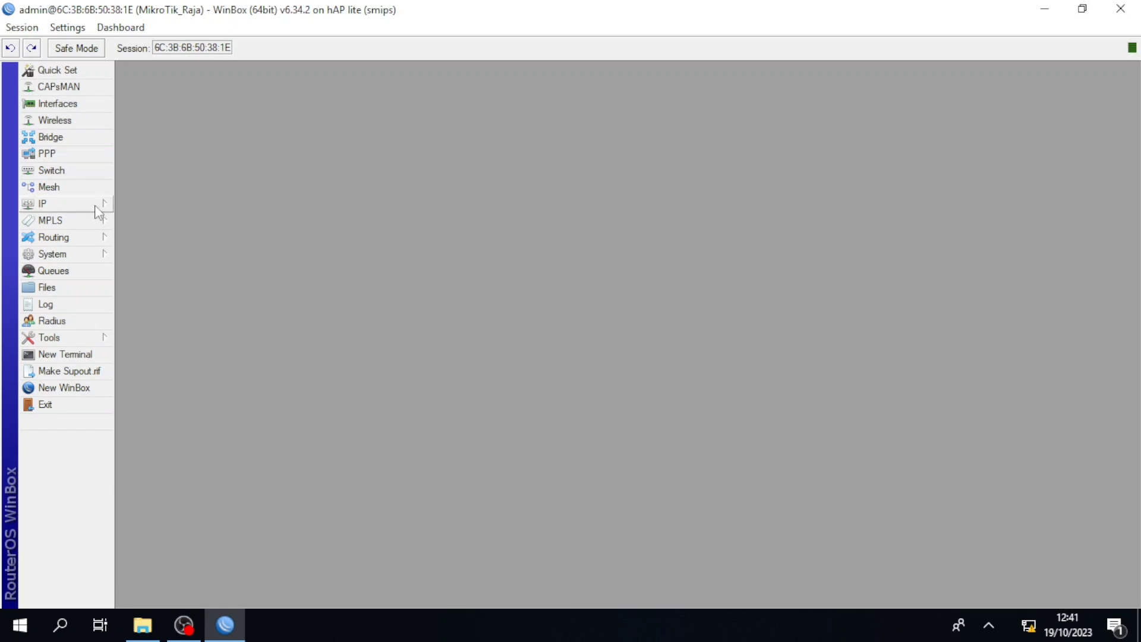
click(102, 208)
click(156, 324)
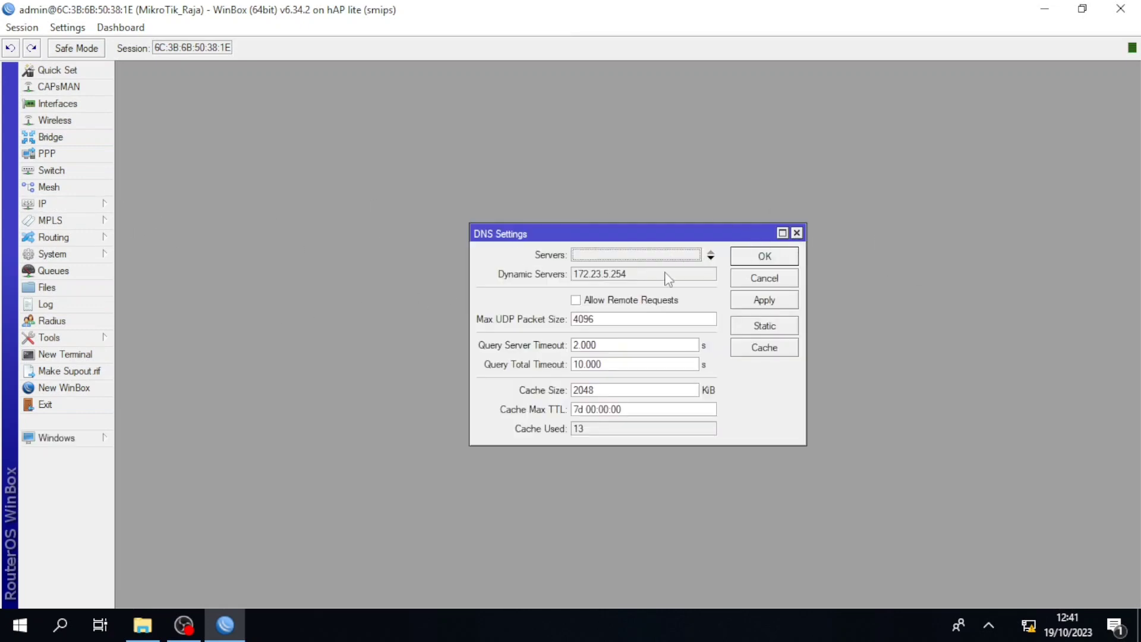
click(634, 254)
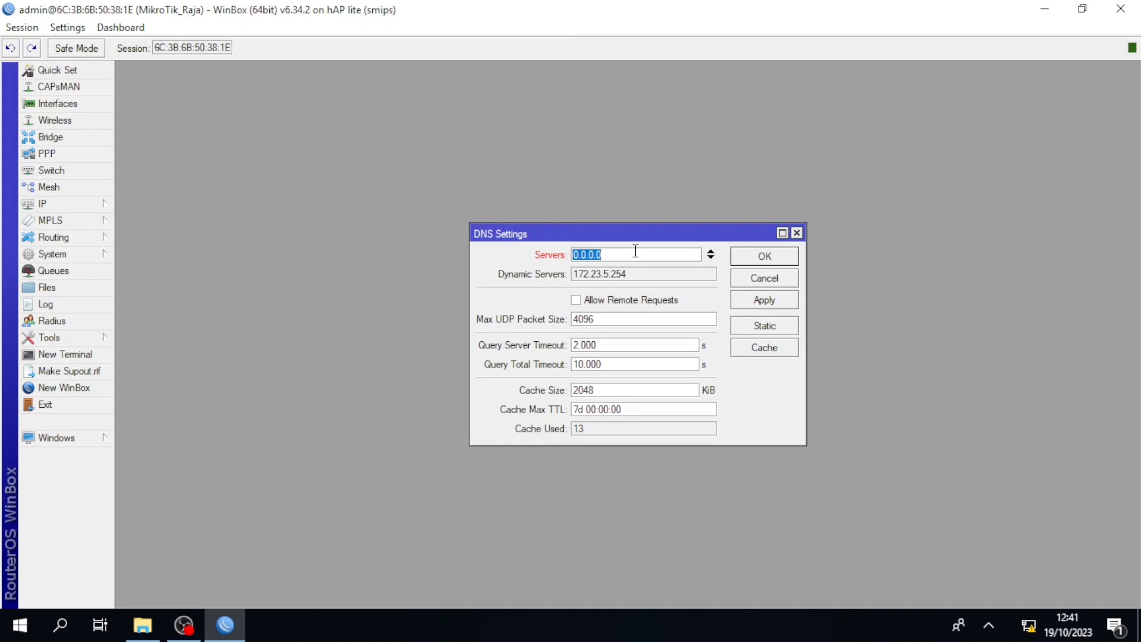
text(8.8.8.8)
click(591, 304)
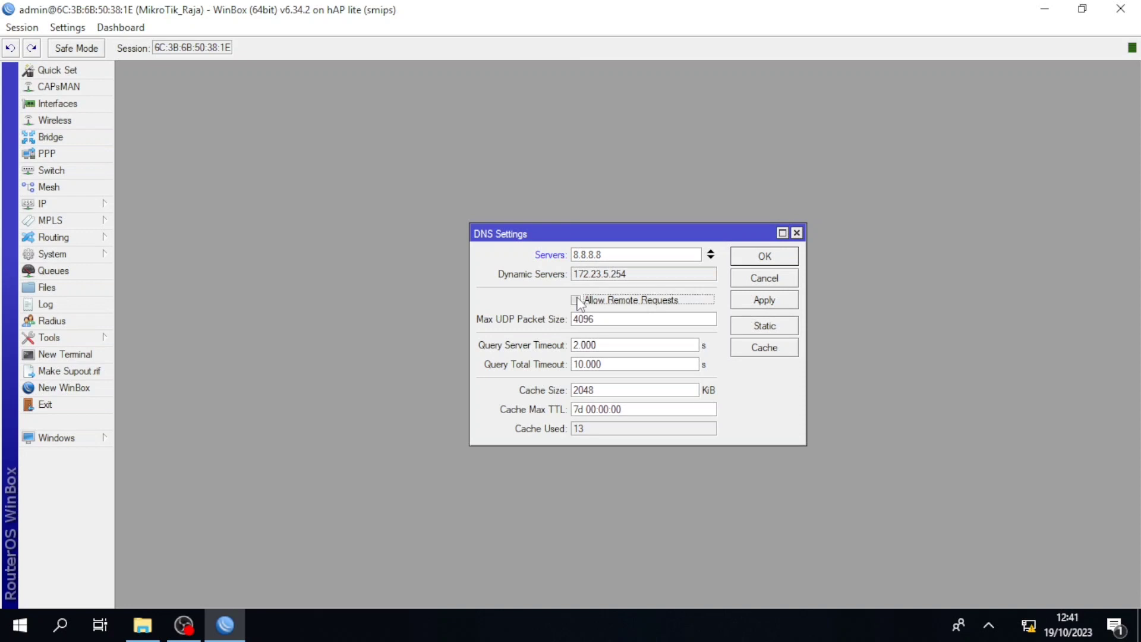
click(757, 306)
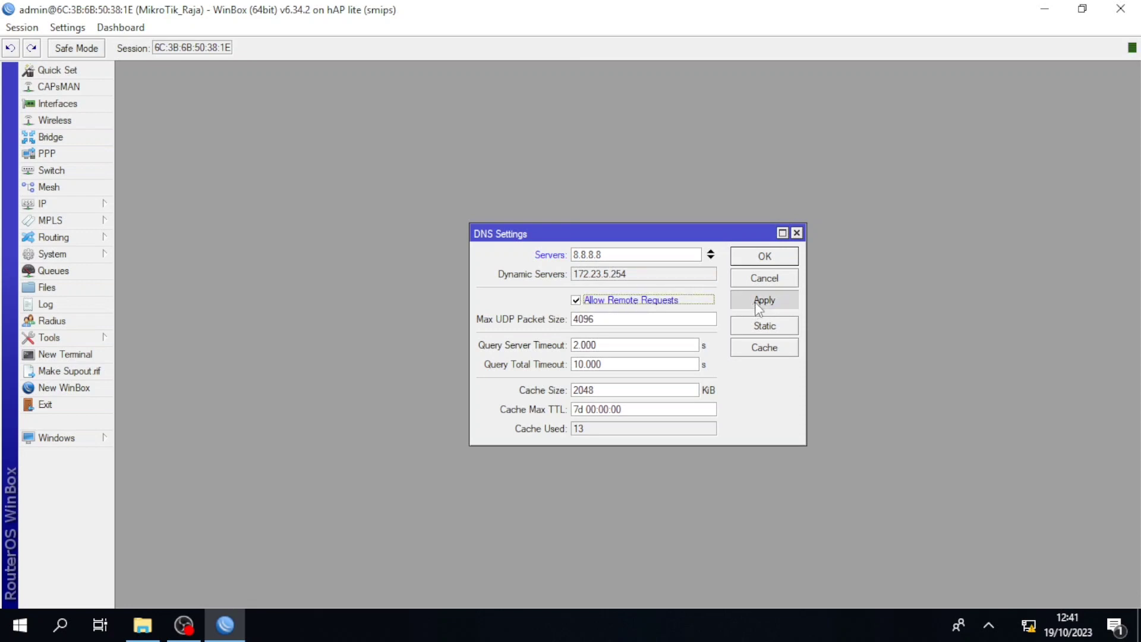
Step: Close the DNS settings and start a new firewall NAT rule with the chain srcnat
click(765, 256)
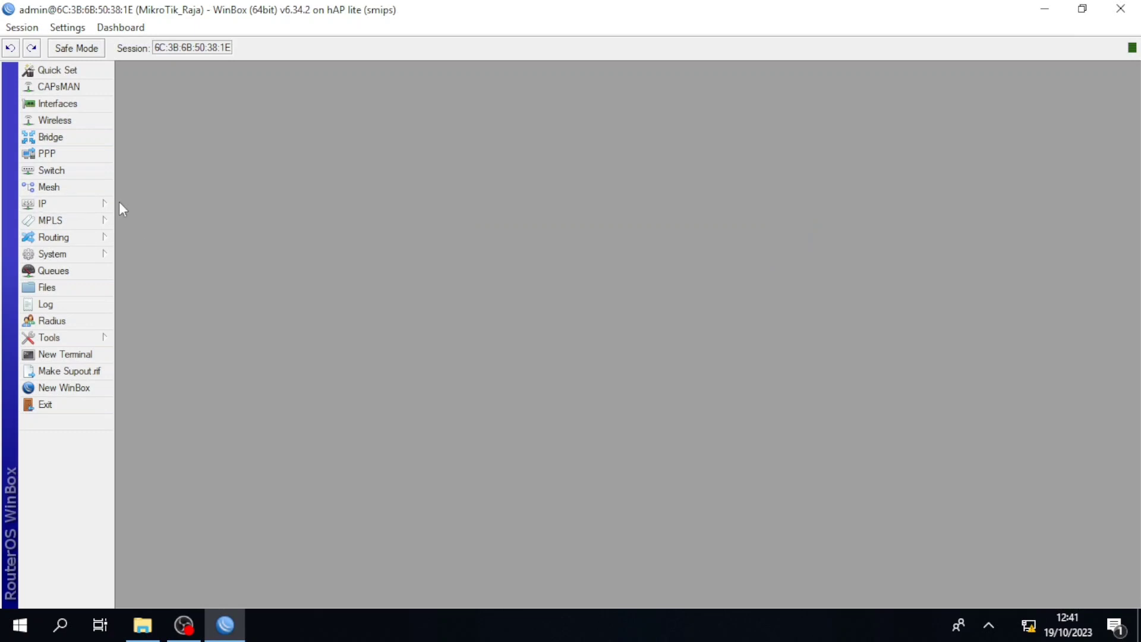
mouse_move(114, 220)
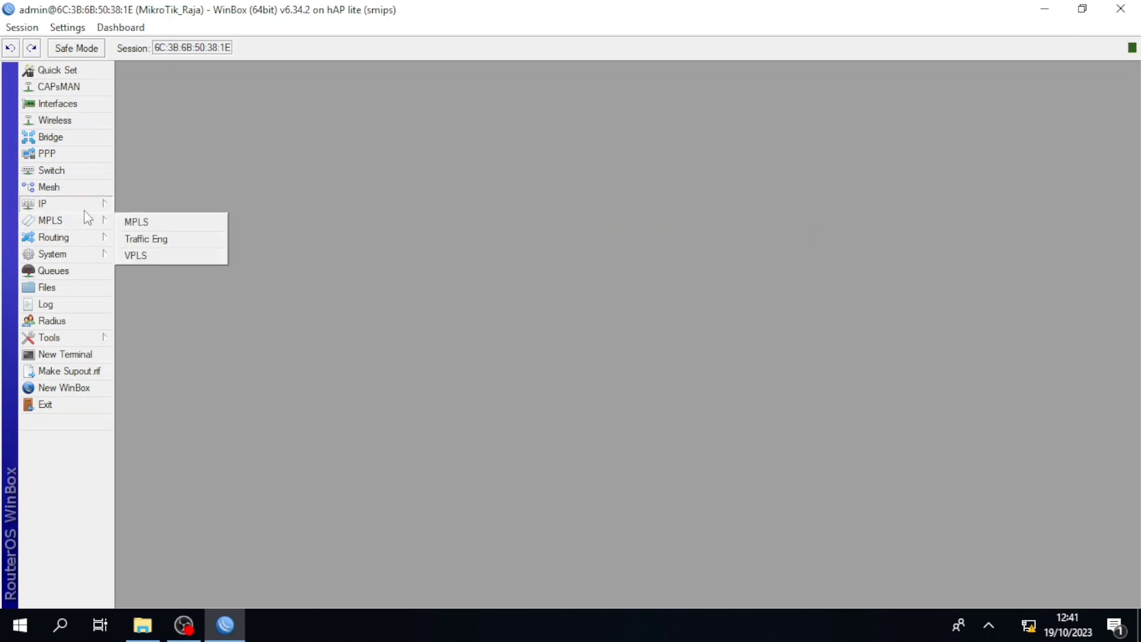
mouse_move(84, 209)
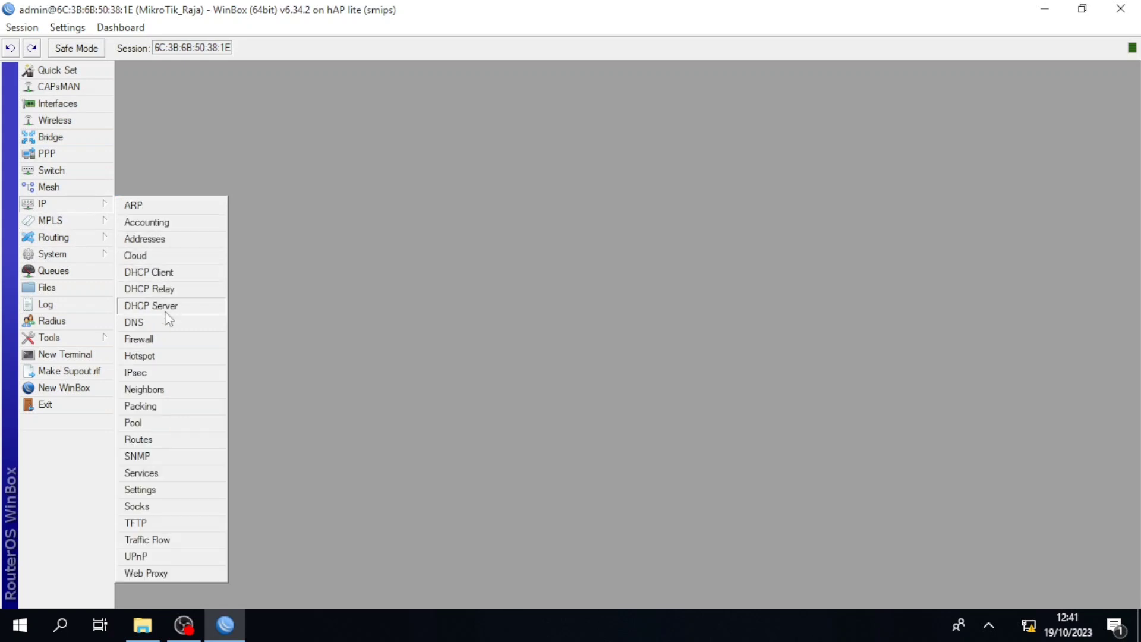
click(166, 338)
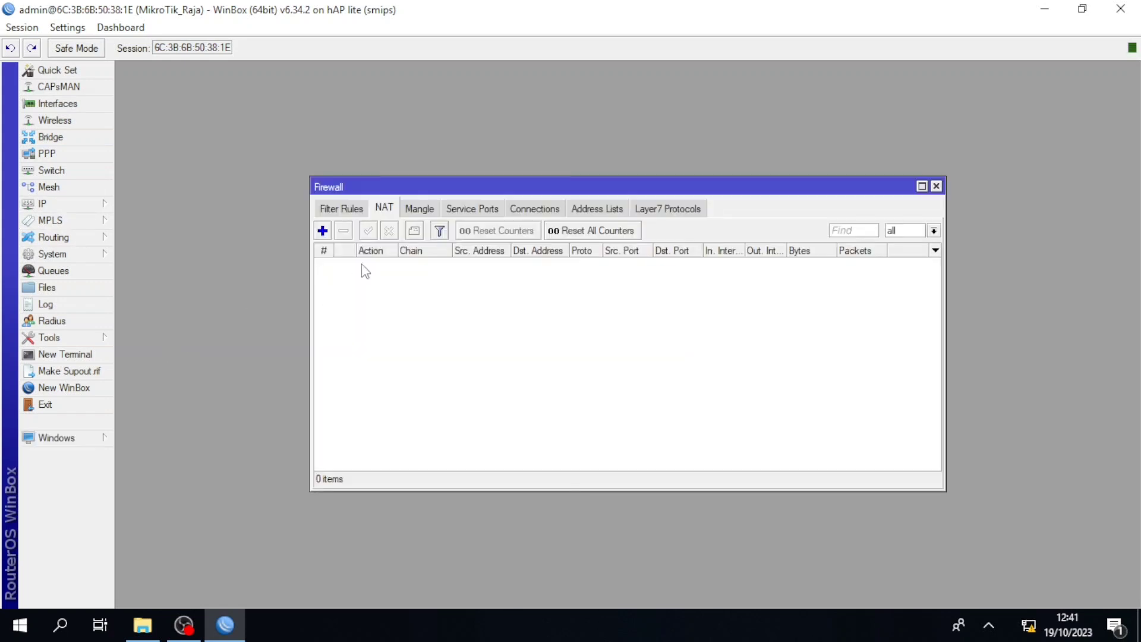
click(322, 231)
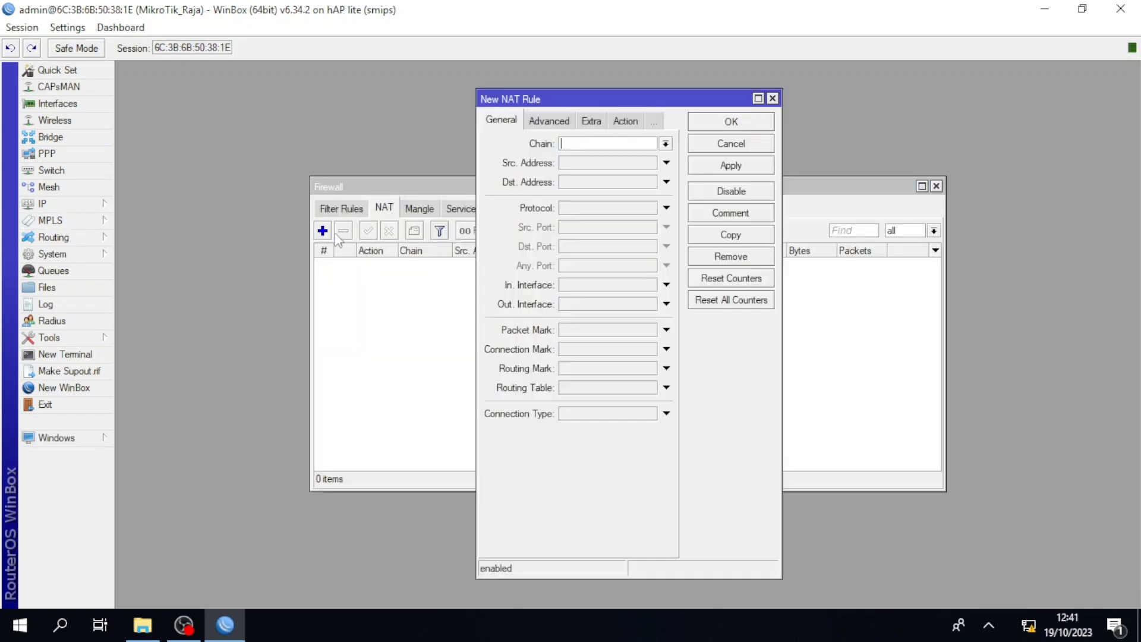
click(666, 143)
click(588, 164)
Step: Set the new NAT rule's action to masquerade, save the rule and close the firewall window
click(627, 122)
click(635, 145)
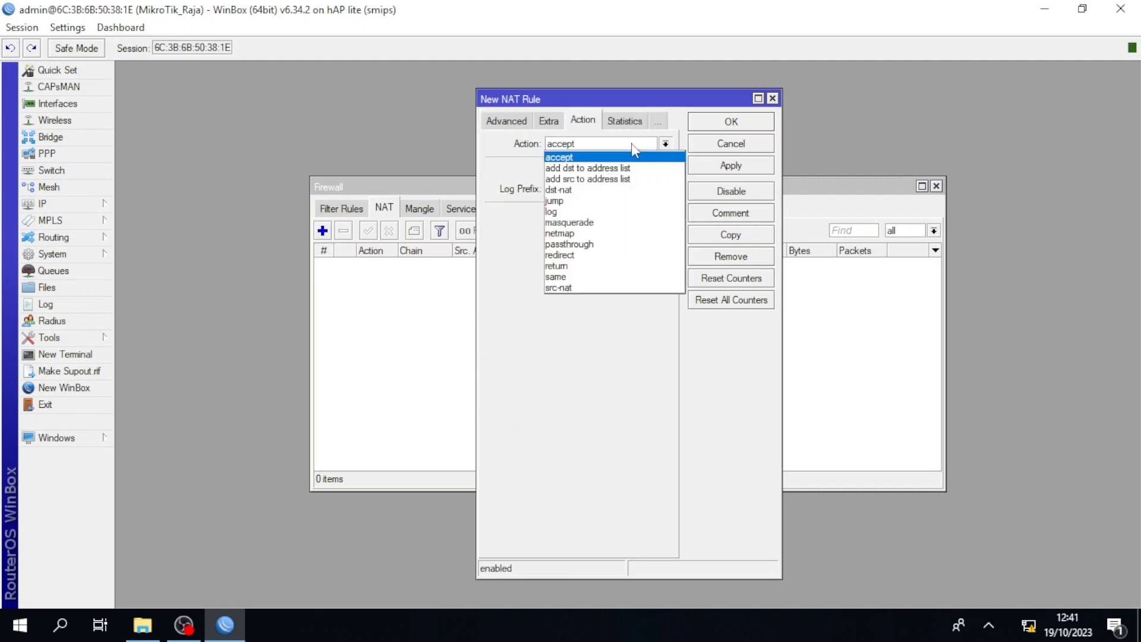
click(596, 222)
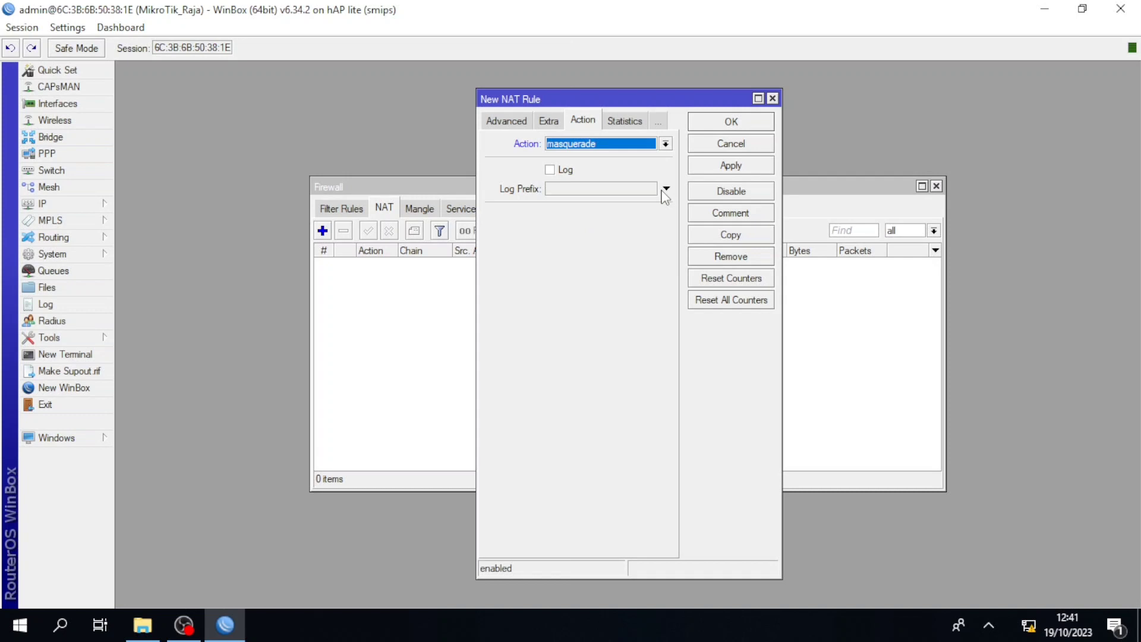
click(730, 167)
click(730, 123)
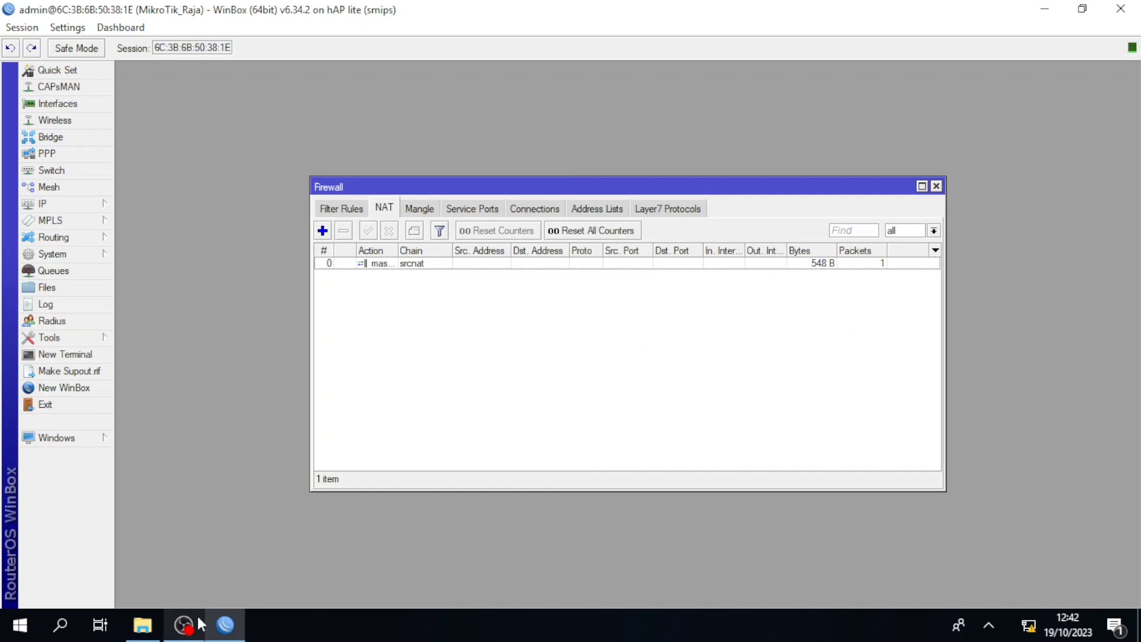
click(935, 186)
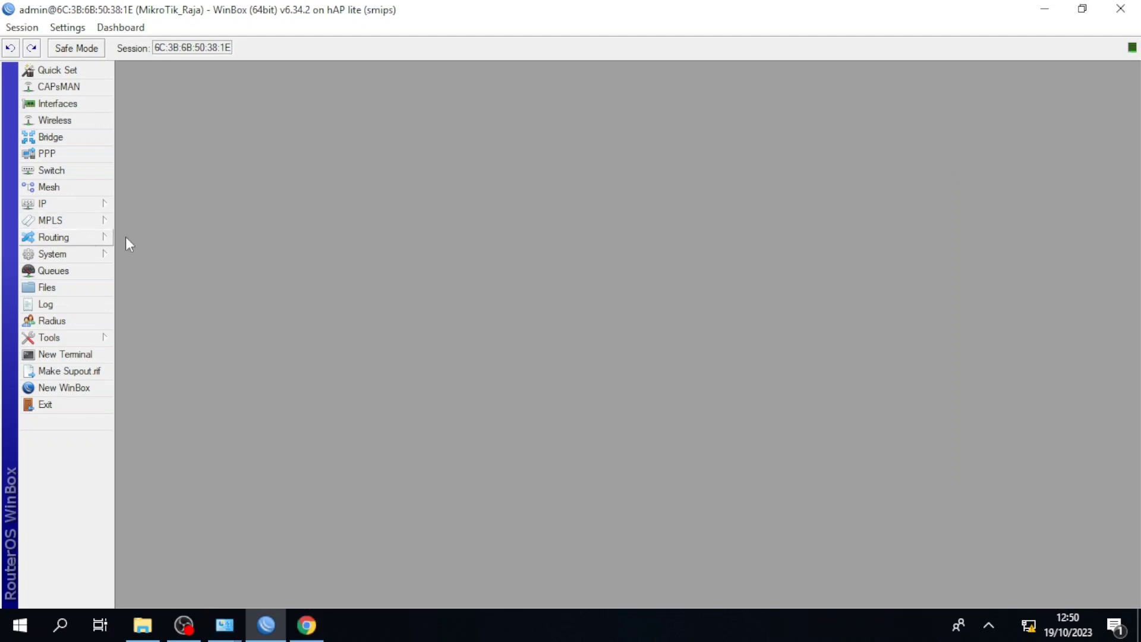
Step: Start the DHCP server setup and choose ether2 as the interface to run the server on
click(94, 206)
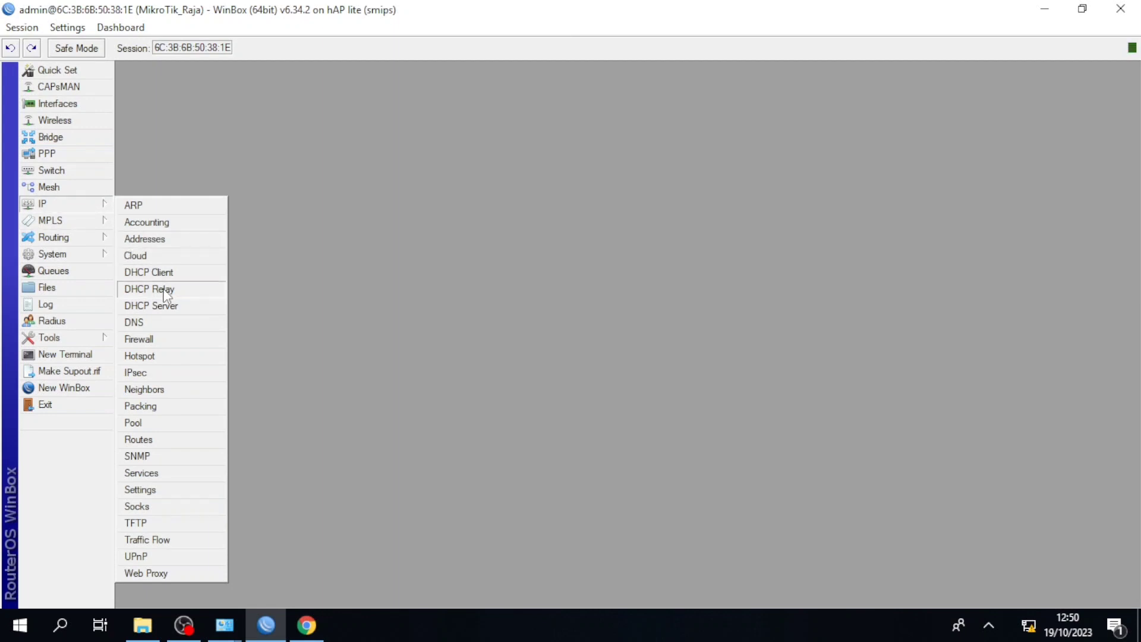
click(170, 305)
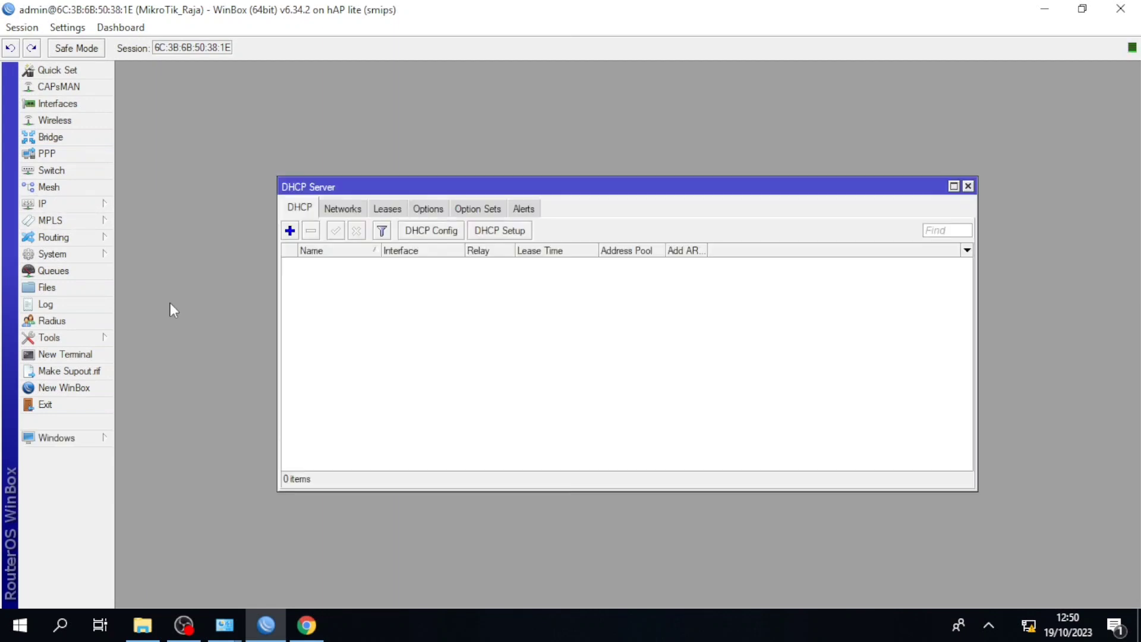
click(490, 235)
click(682, 331)
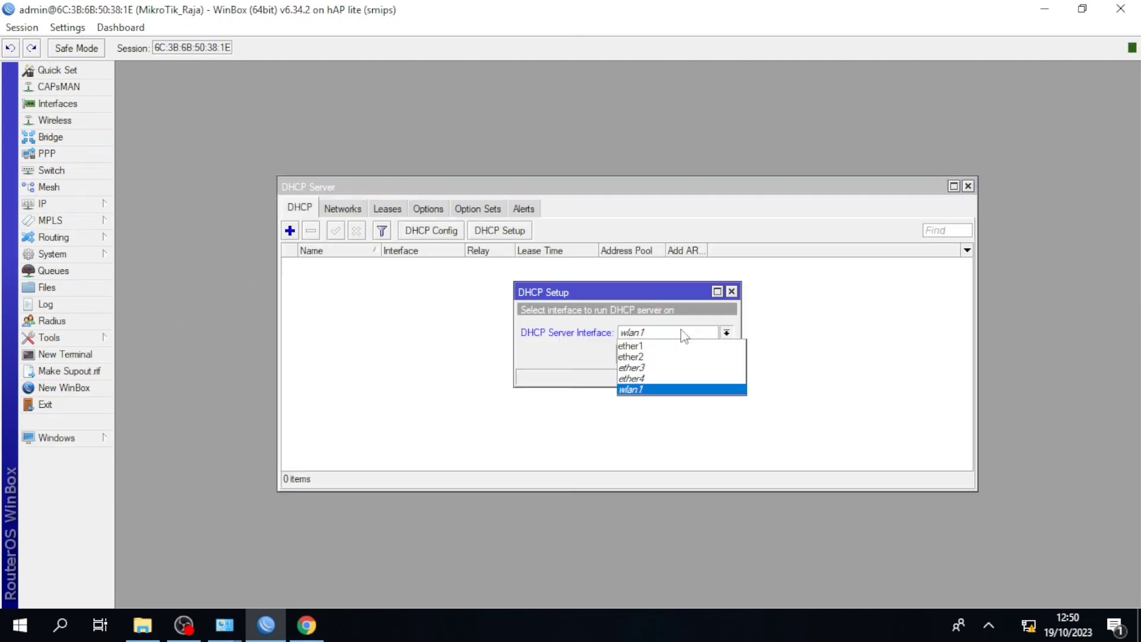
click(657, 358)
Step: Complete the DHCP setup with gateway 192.168.29.1, DNS server 172.23.5.254 and the other suggested values, and close the DHCP server window
click(664, 355)
click(664, 355)
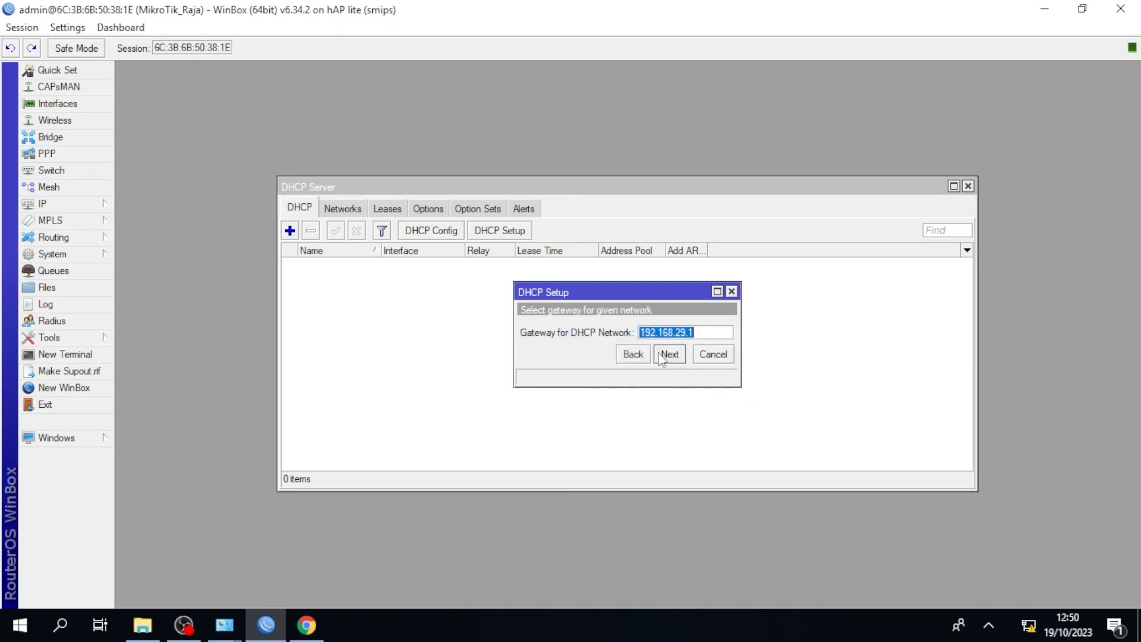
click(663, 355)
click(667, 356)
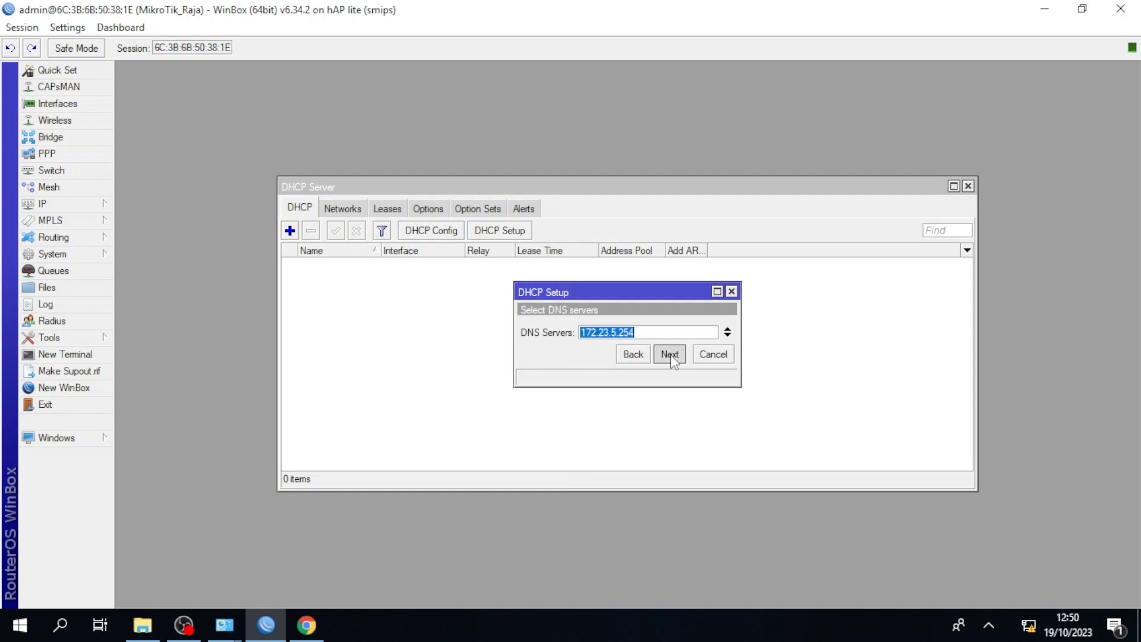
click(670, 355)
click(669, 355)
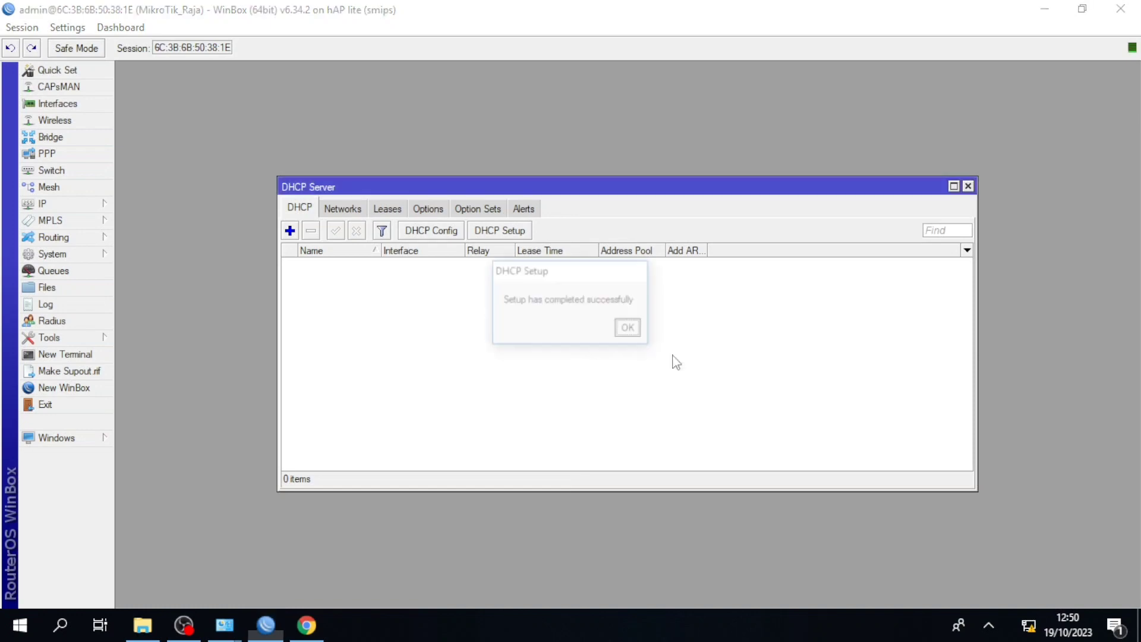
click(630, 329)
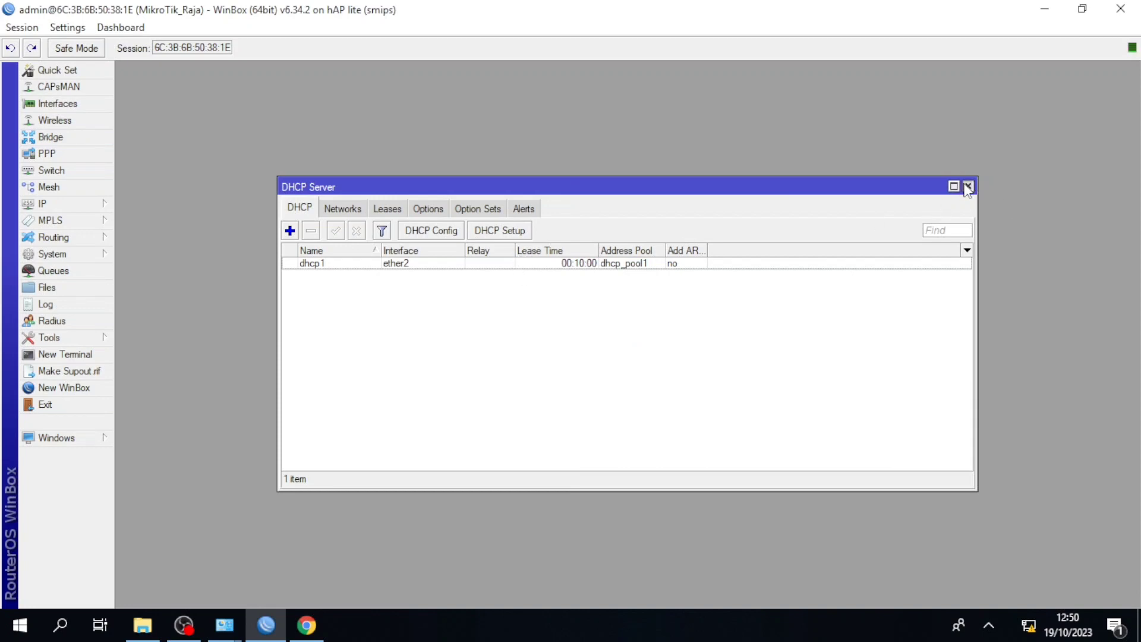
click(967, 186)
Step: Switch to Chrome and search for SSL to test the internet connection
click(307, 625)
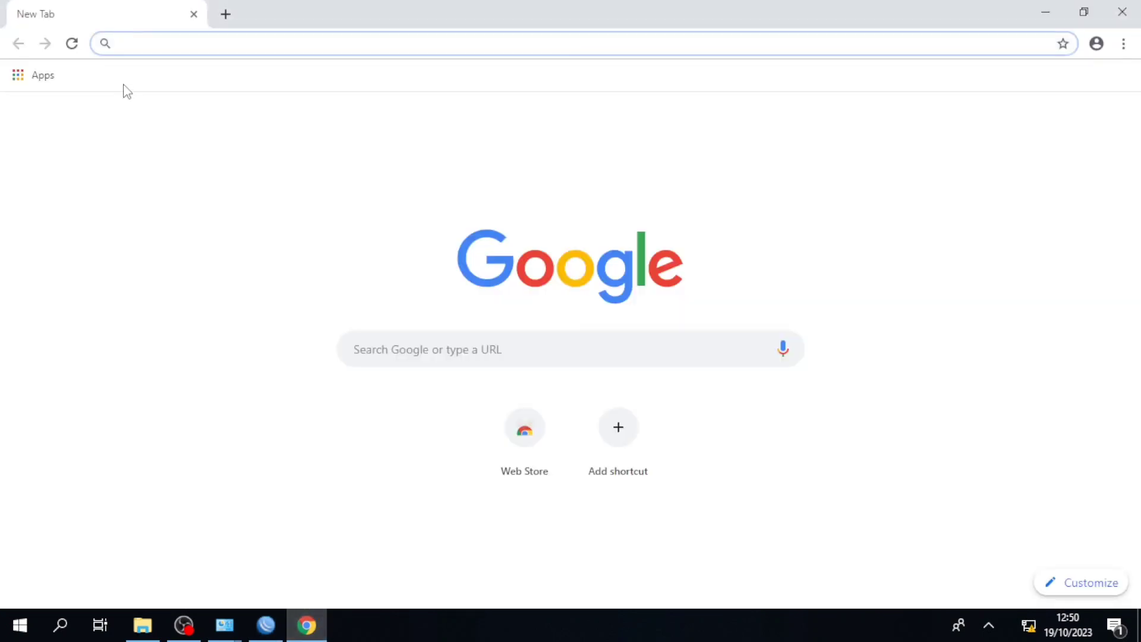
click(265, 625)
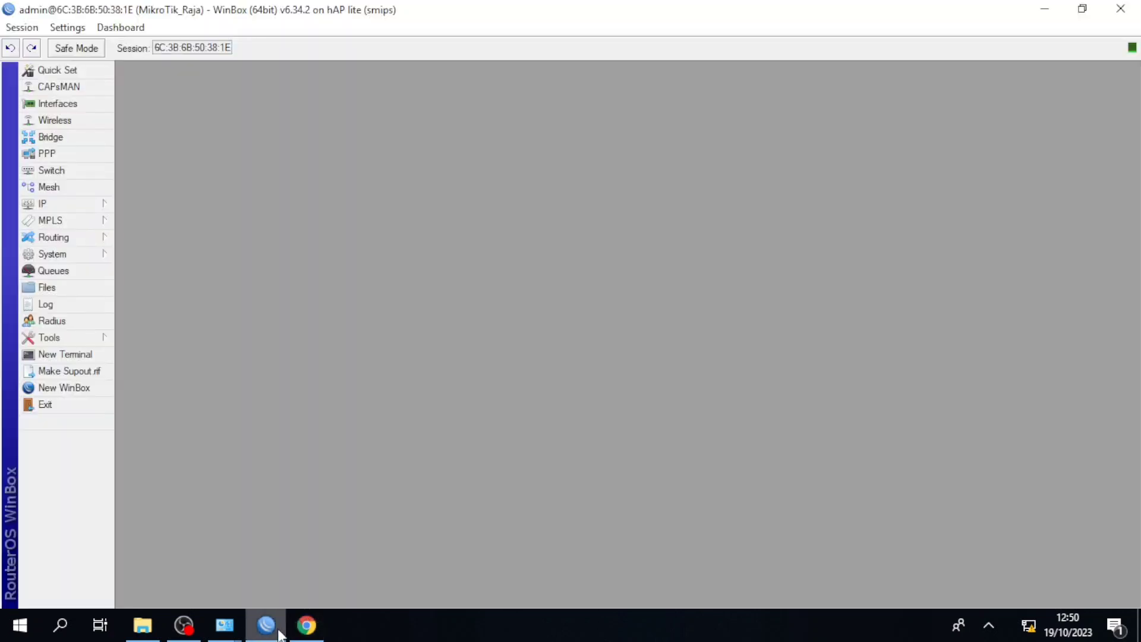
click(307, 625)
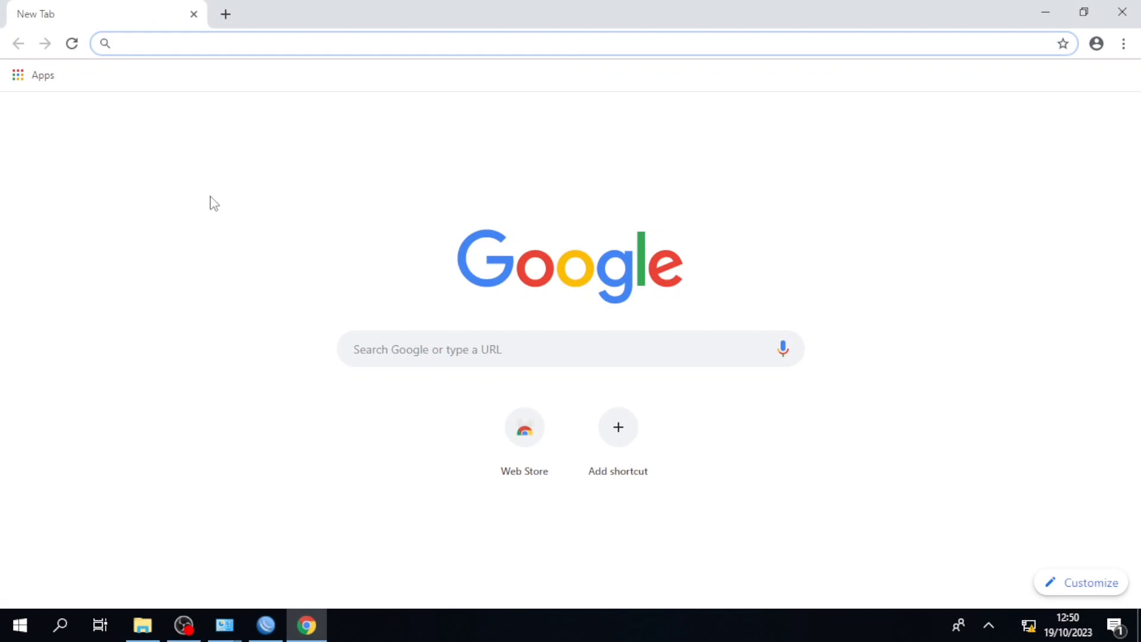
text(SSL)
key(Return)
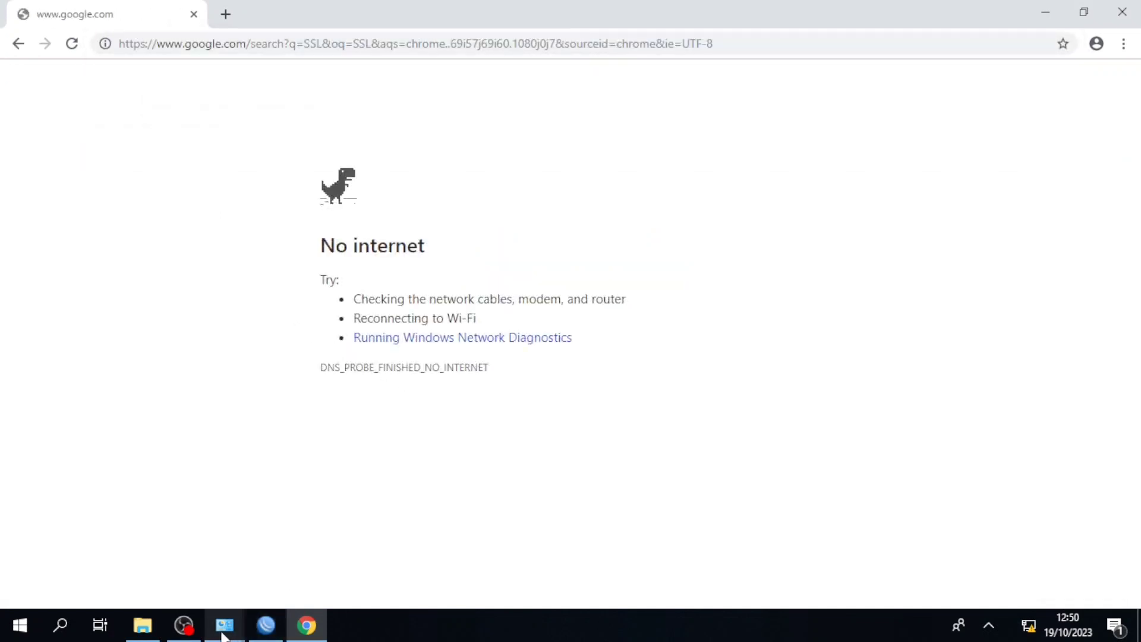
Step: Check the connection status of the Ethernet 3 adapter and close its status window
mouse_move(226, 627)
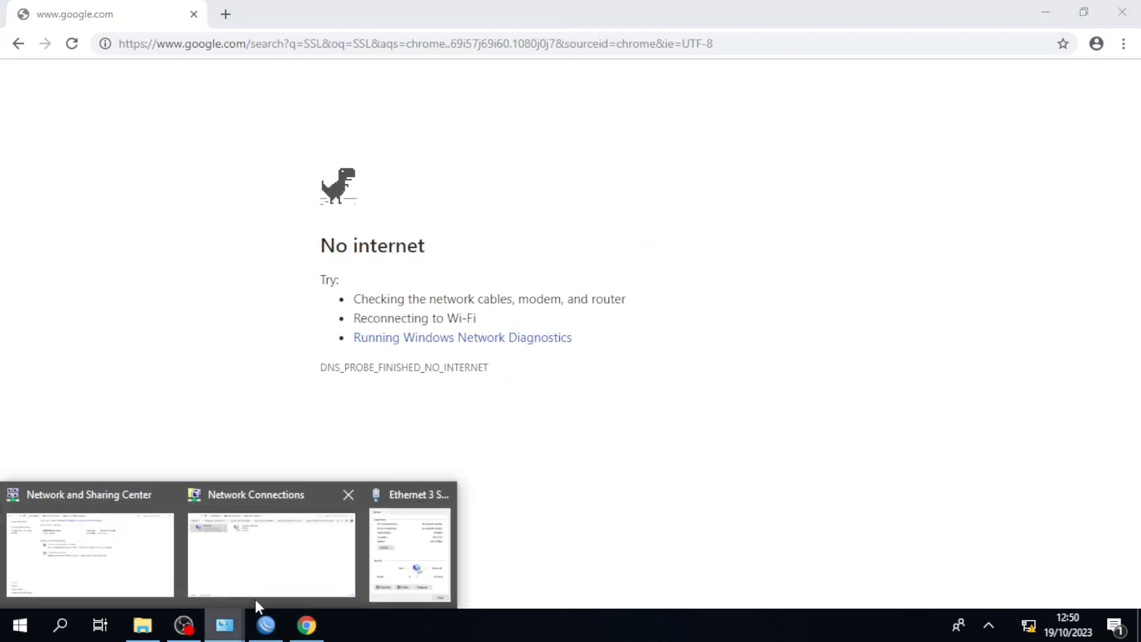
click(380, 564)
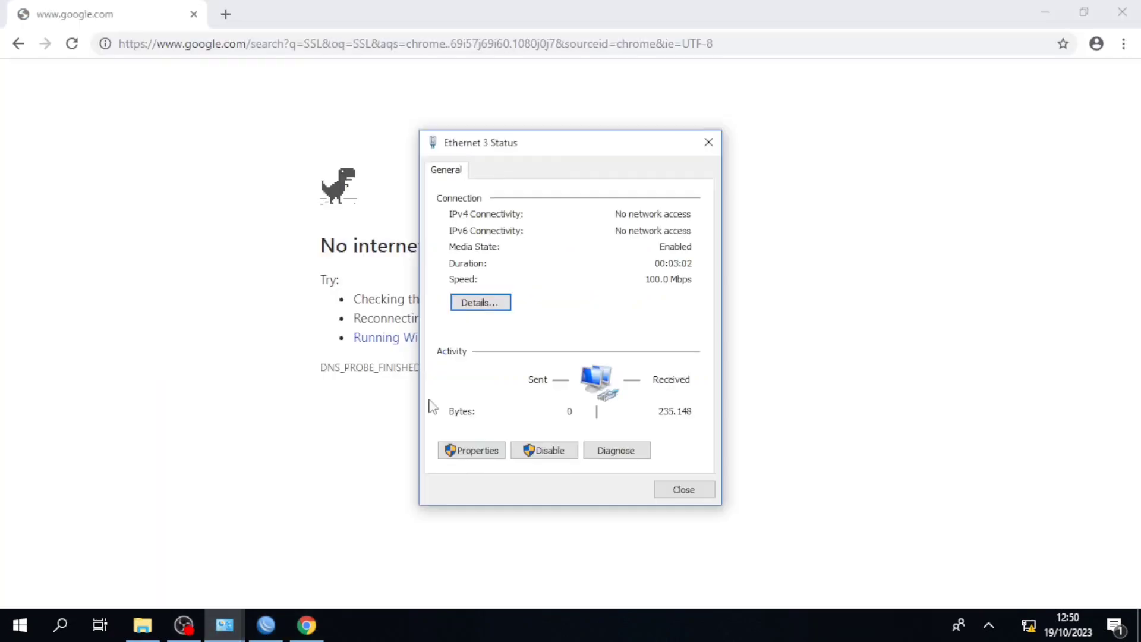
click(707, 143)
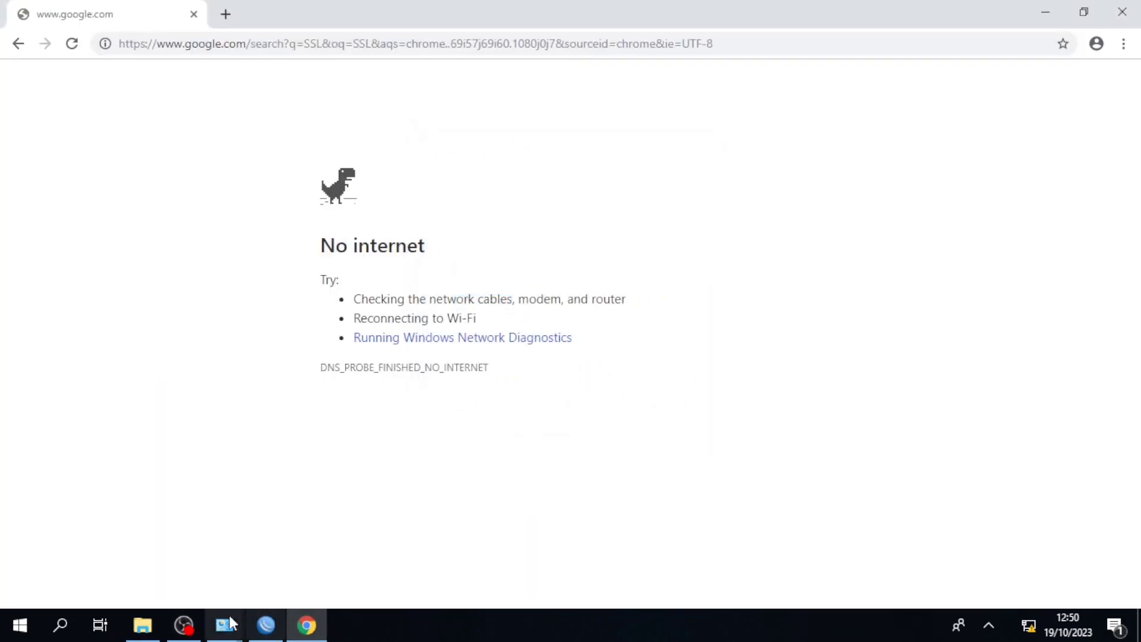
Step: Disable and re-enable the Ethernet 3 adapter in Network Connections
mouse_move(224, 626)
click(255, 559)
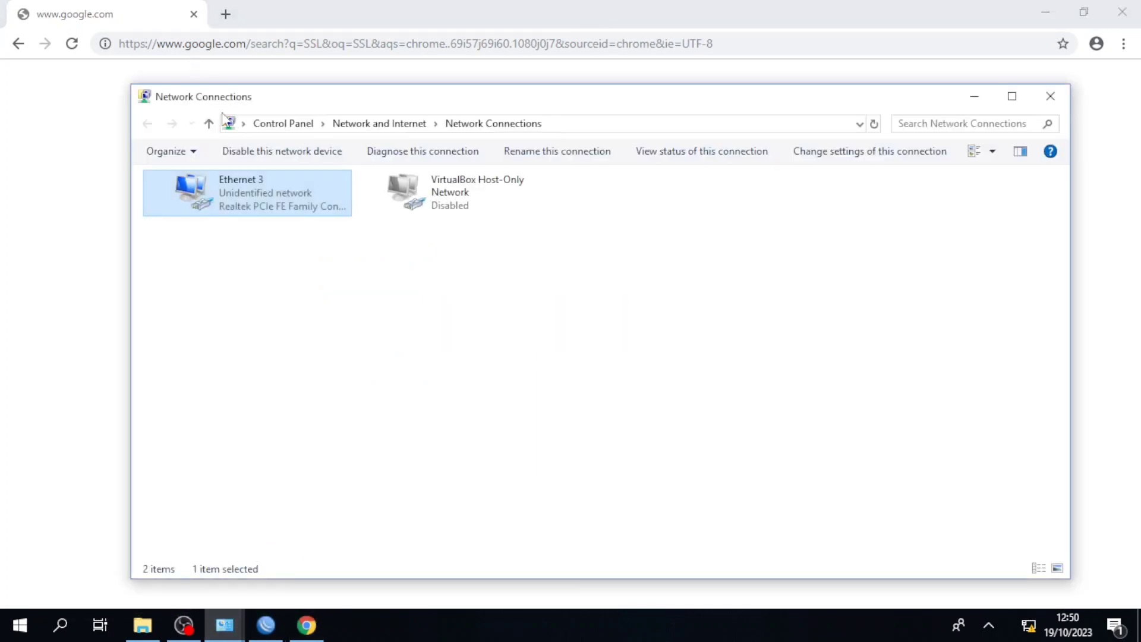
right_click(255, 187)
click(316, 205)
right_click(235, 198)
click(277, 210)
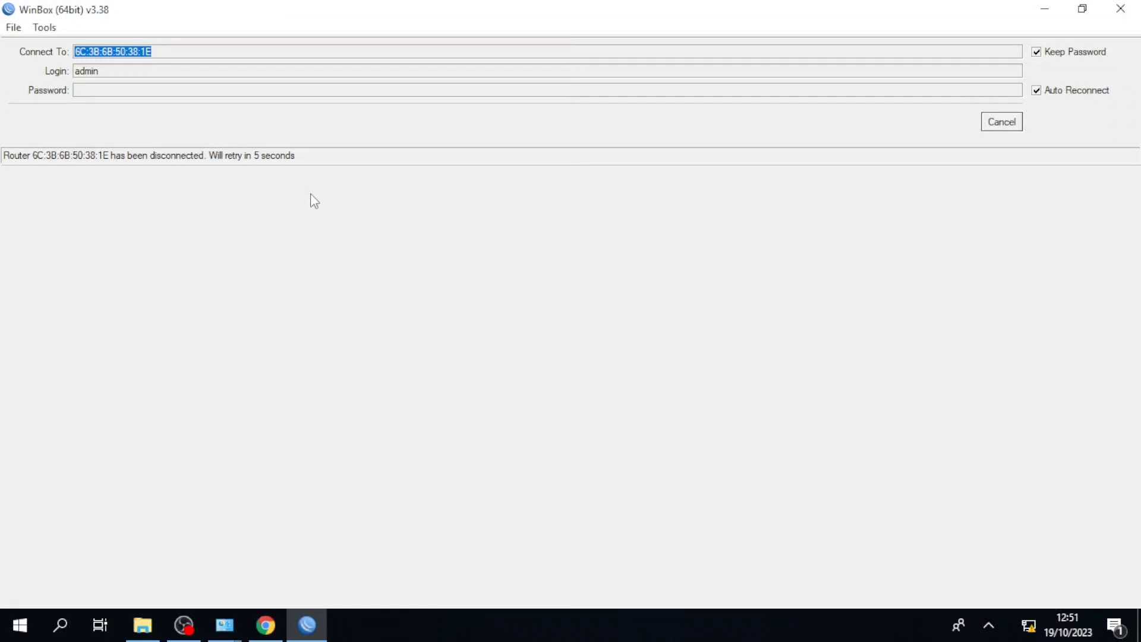
Step: Return to Chrome and check the hotspot login page at ssl.smkn2-pbl.sch.id
click(280, 631)
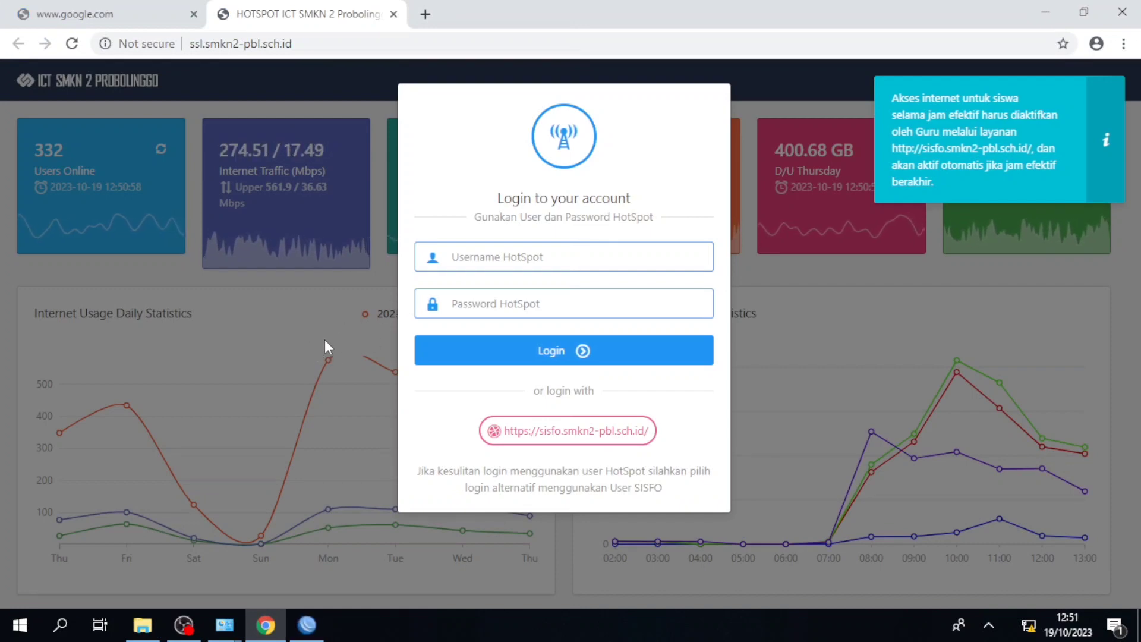
click(310, 615)
click(265, 624)
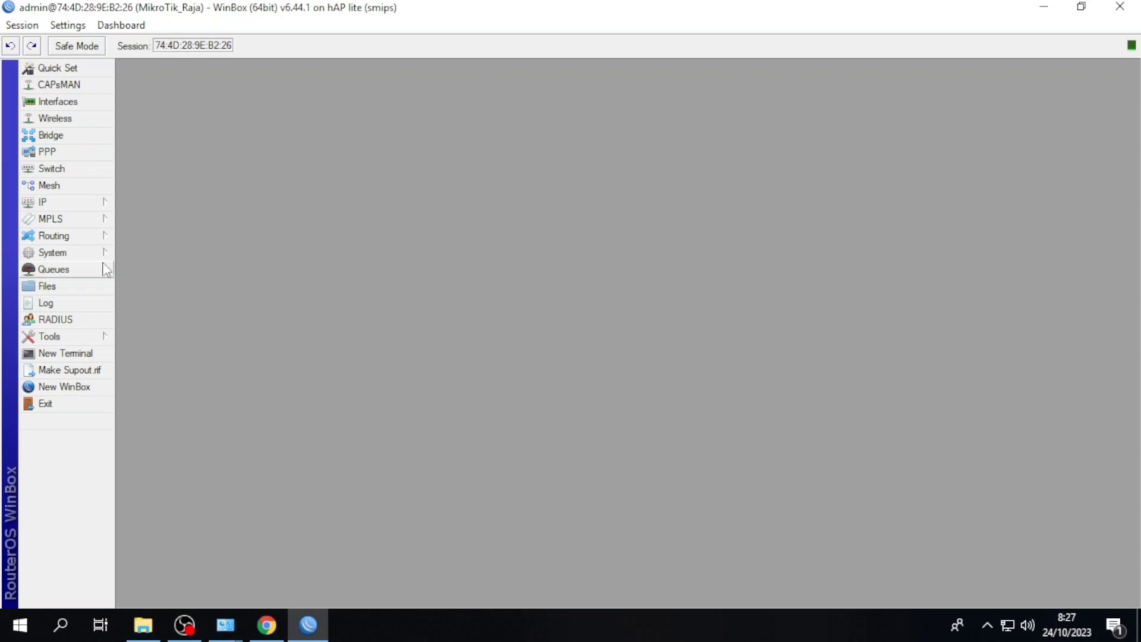
Step: Add a firewall filter rule with the chain input and the action drop
click(84, 203)
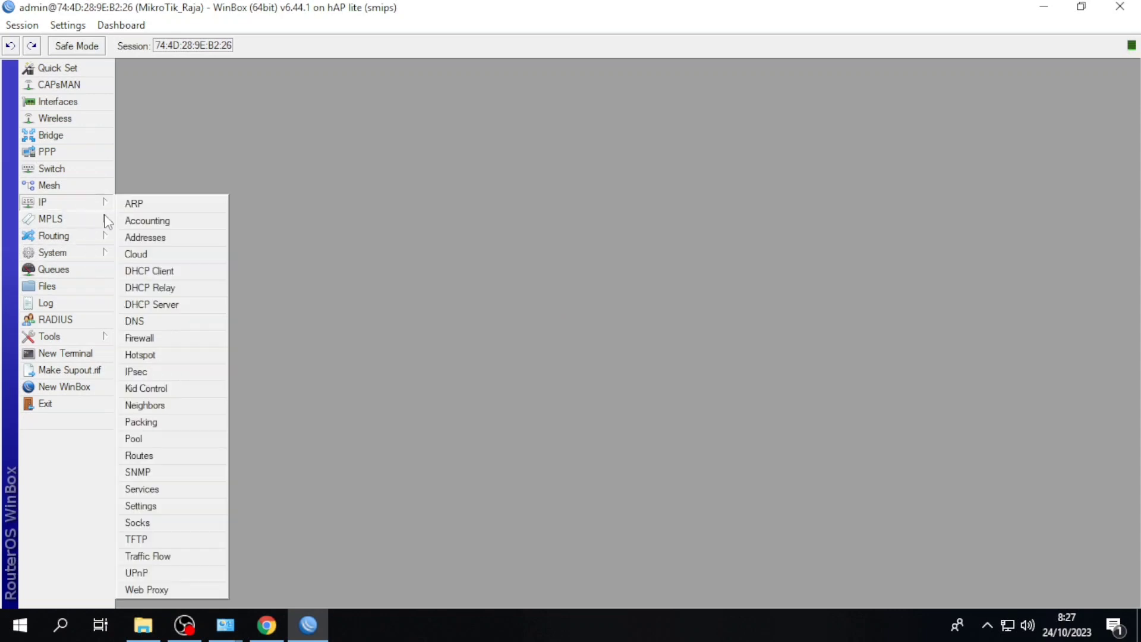
click(165, 338)
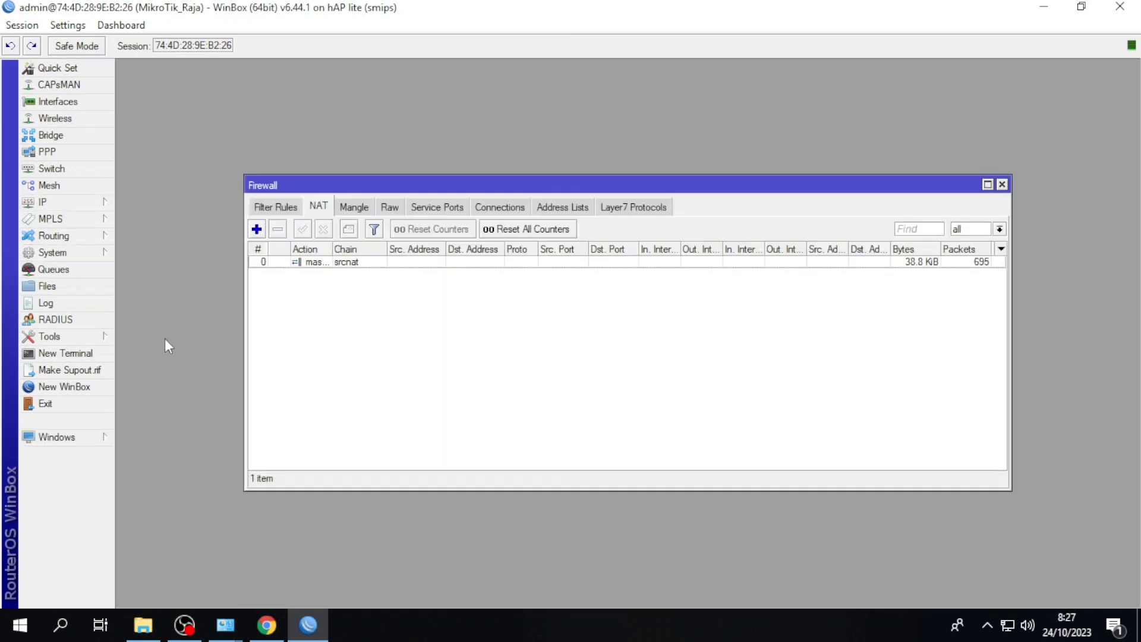
click(287, 209)
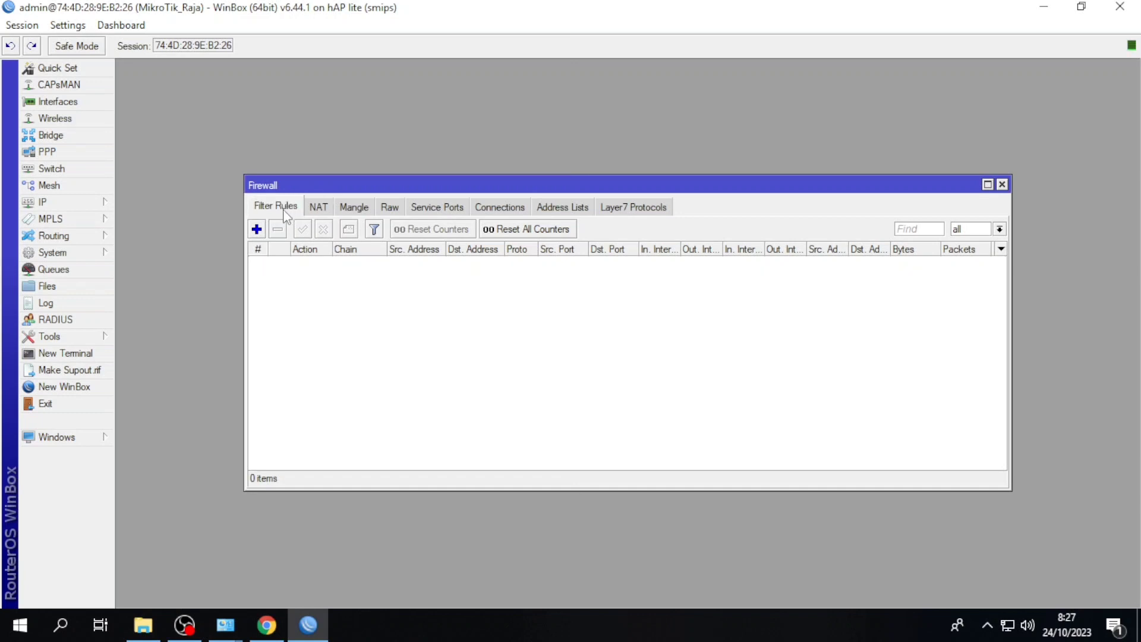
click(257, 229)
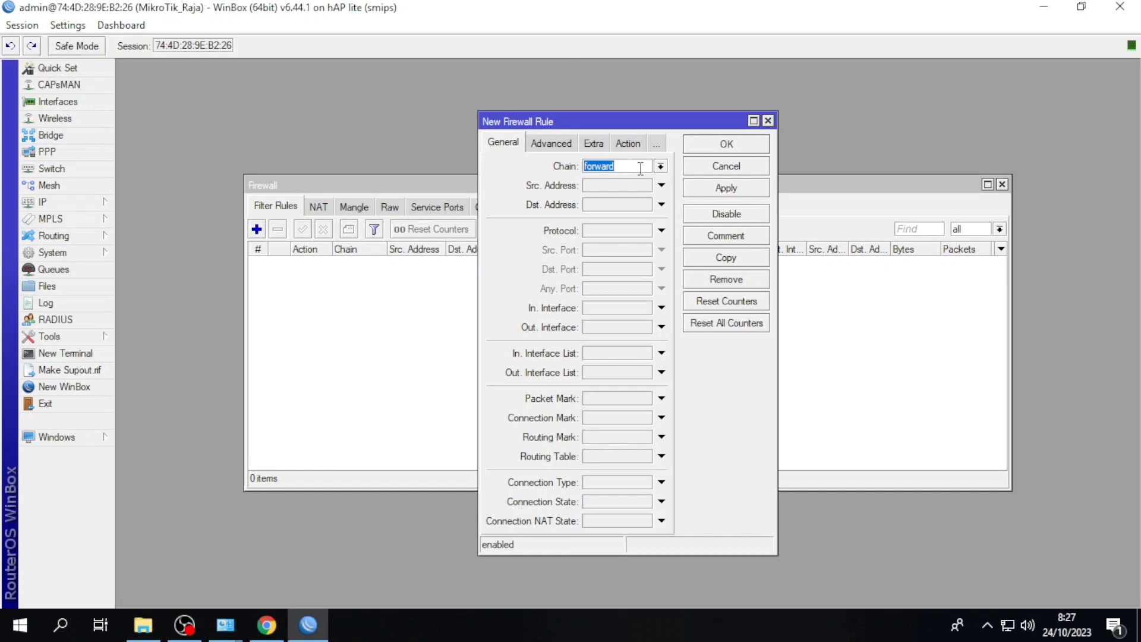
click(660, 167)
click(621, 191)
click(628, 145)
click(649, 164)
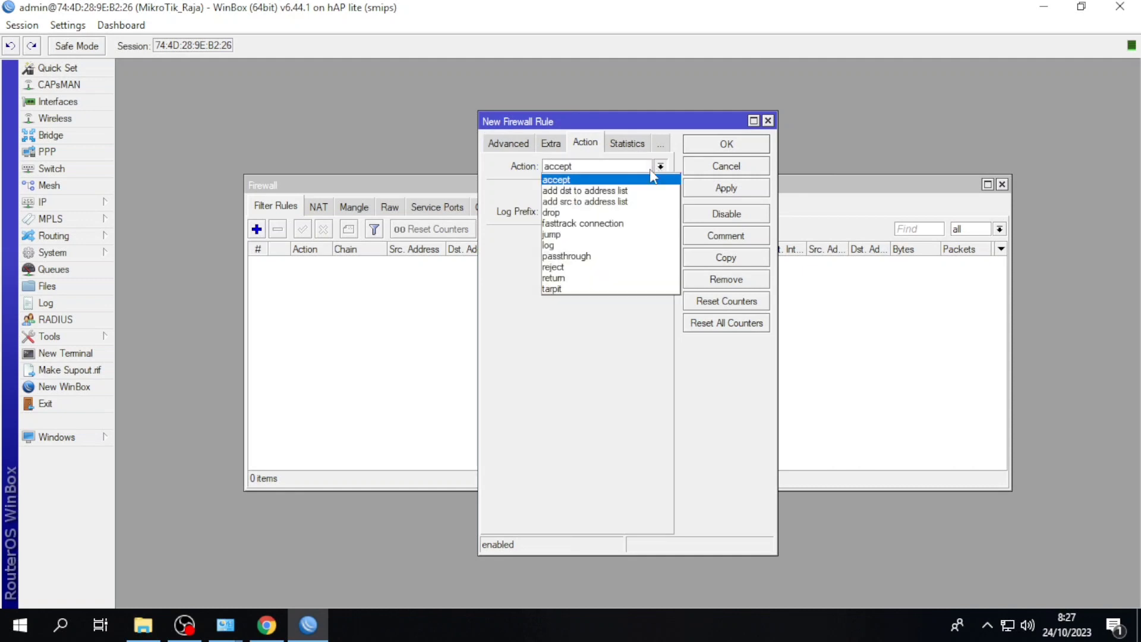
click(576, 213)
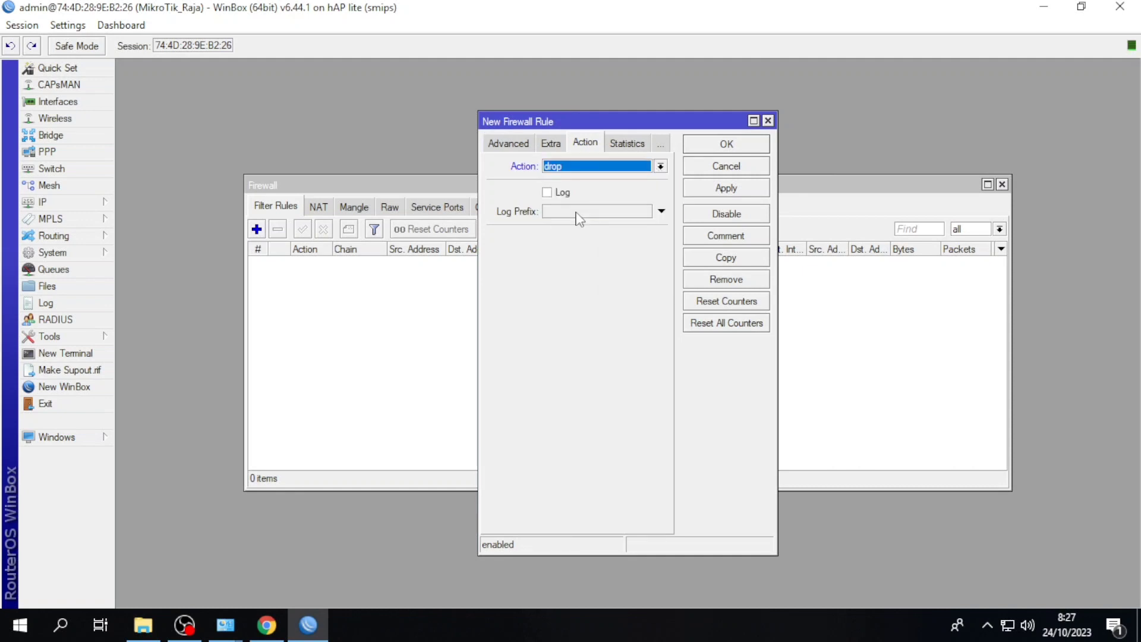
click(712, 188)
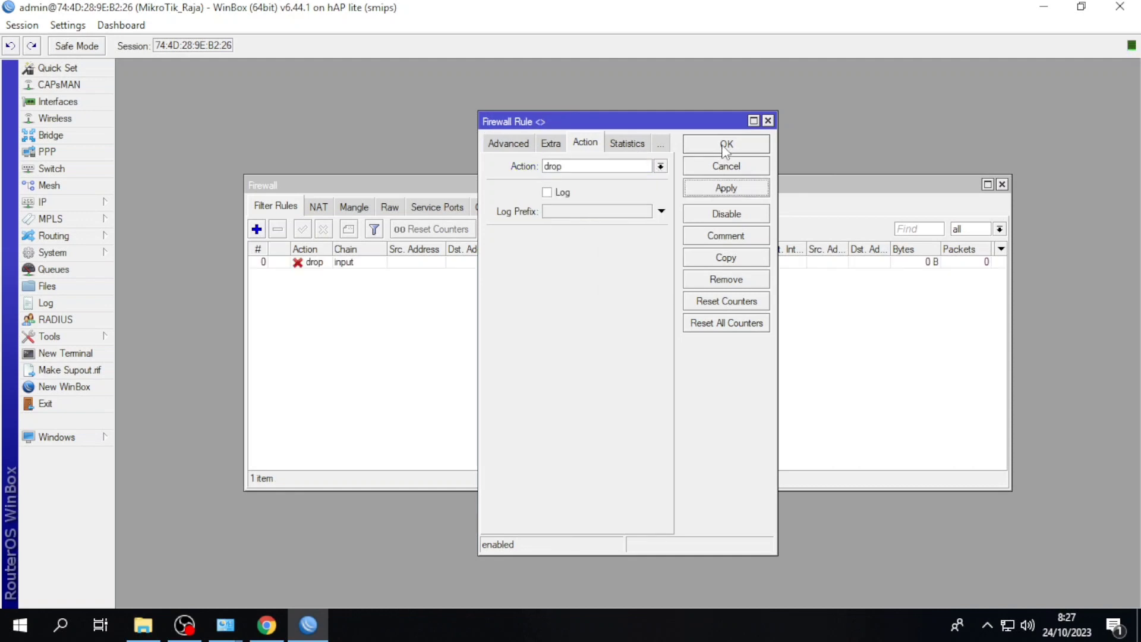
click(723, 146)
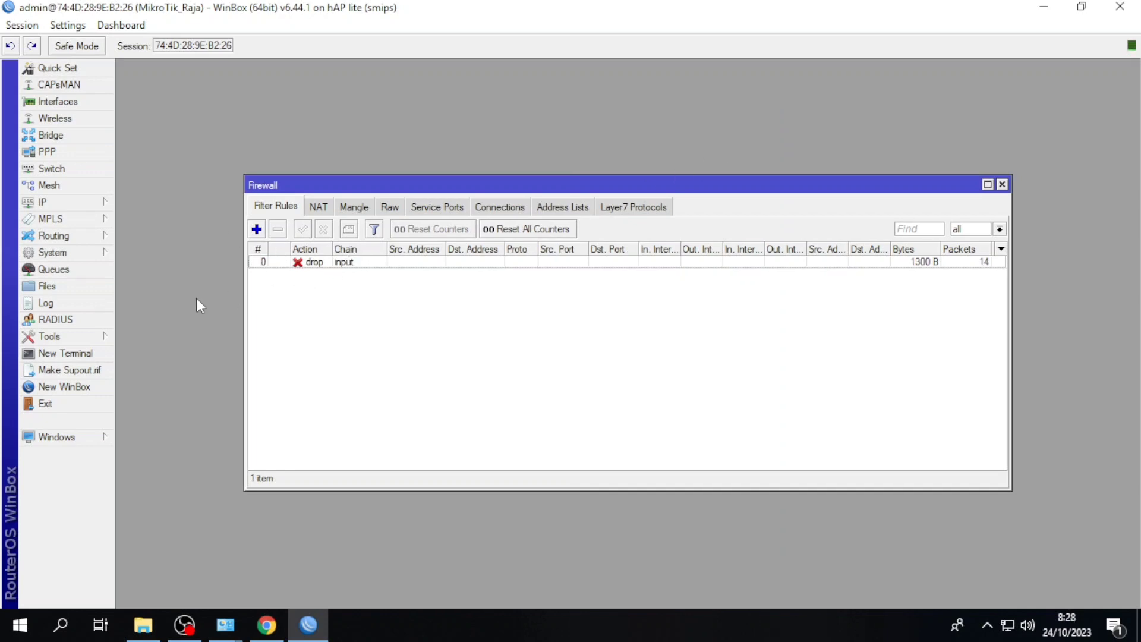
Step: Ping google.com from a new terminal to test the input drop rule, and close the terminal
click(98, 355)
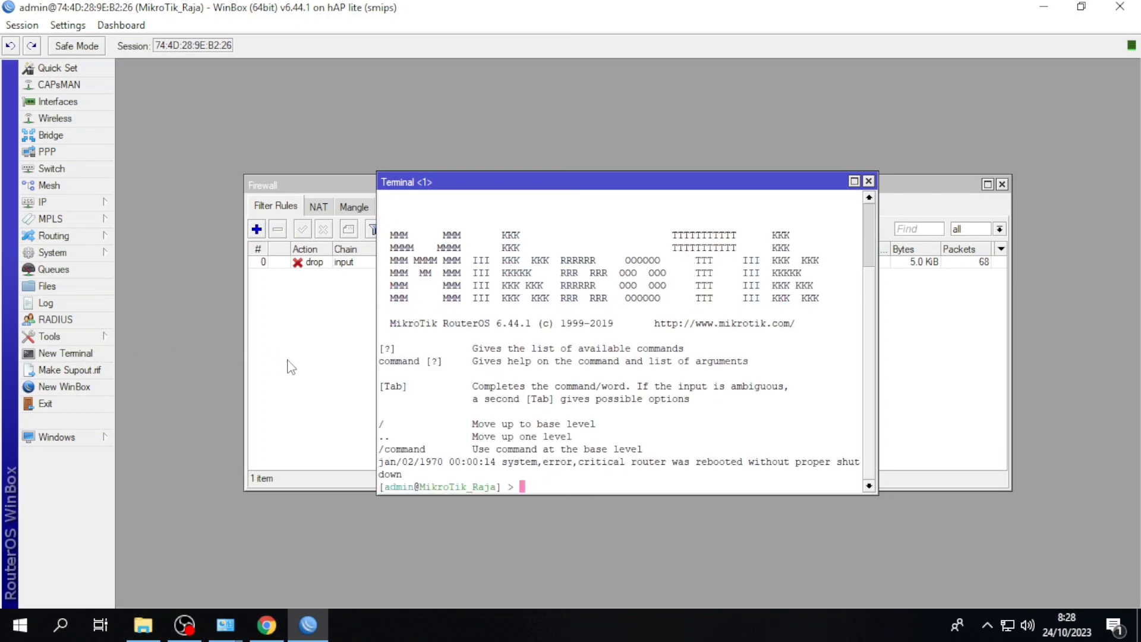
text(ping google.com)
key(Return)
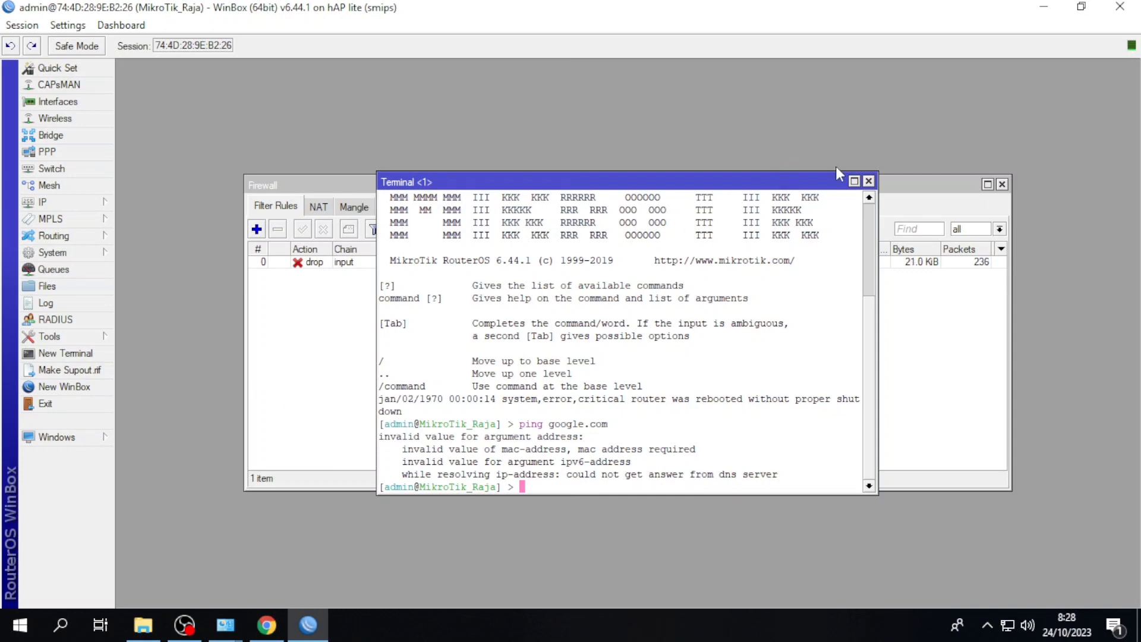
click(868, 181)
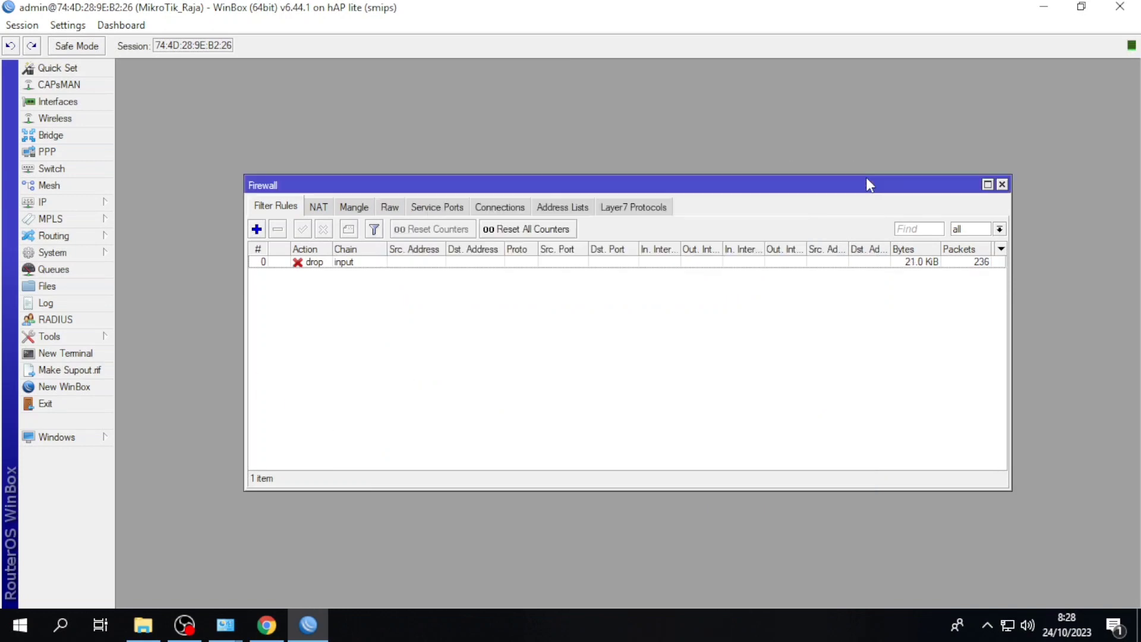
Step: Disable the input drop rule and test the connection with a ping to google.com in a new terminal
click(319, 264)
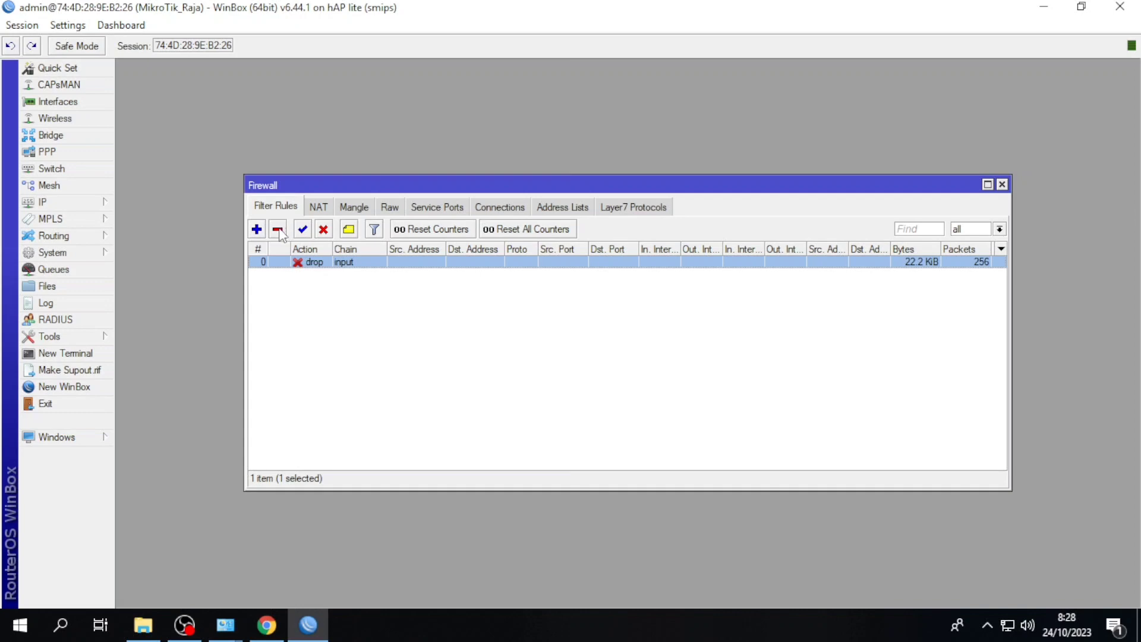
click(325, 232)
click(87, 356)
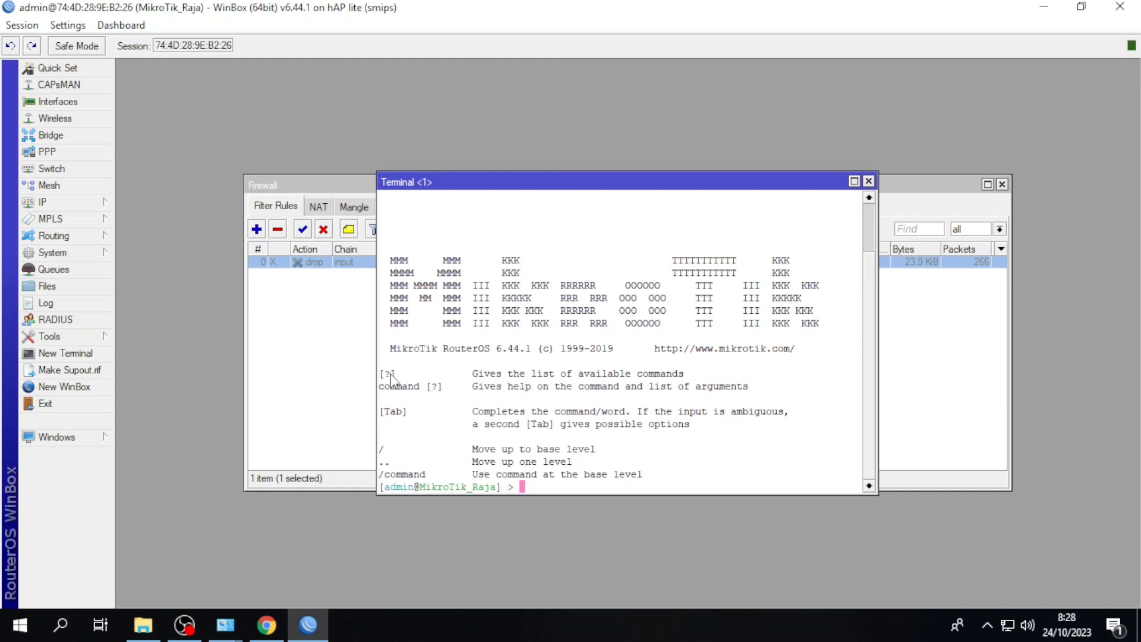
text(ping google.com)
key(Return)
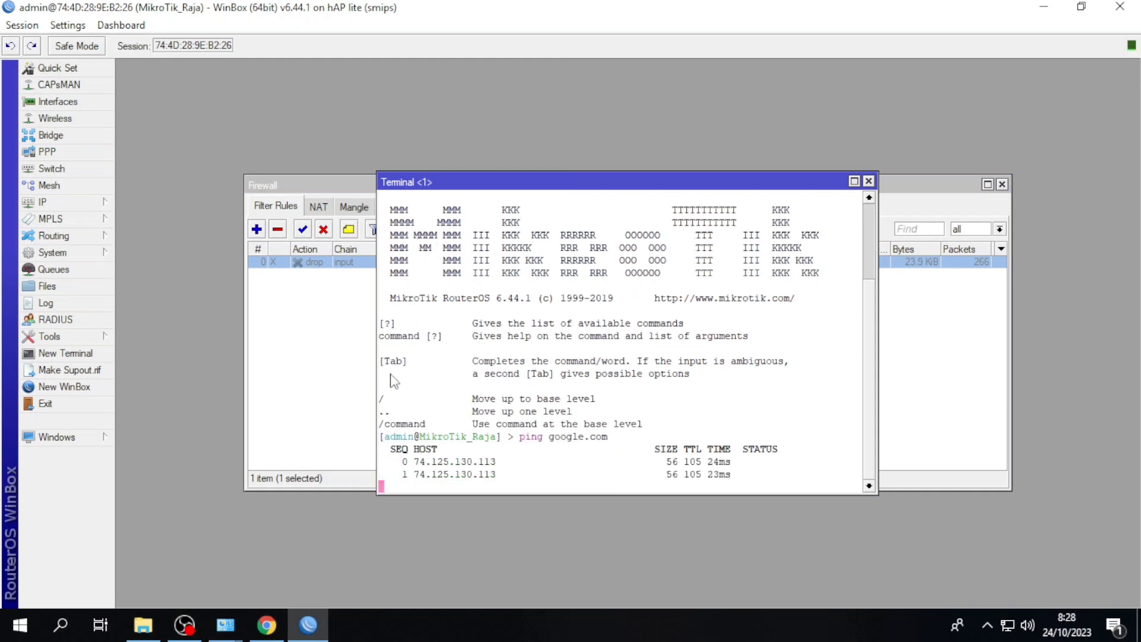
click(868, 181)
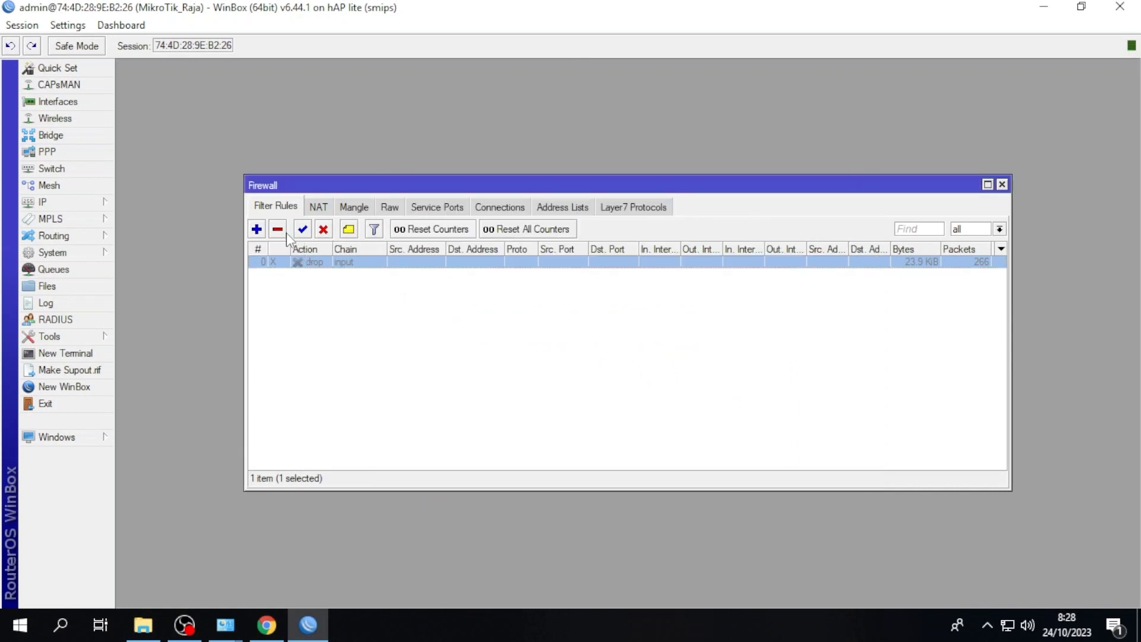
Step: Re-enable the input drop rule and ping google.com from a new terminal
click(303, 229)
click(65, 353)
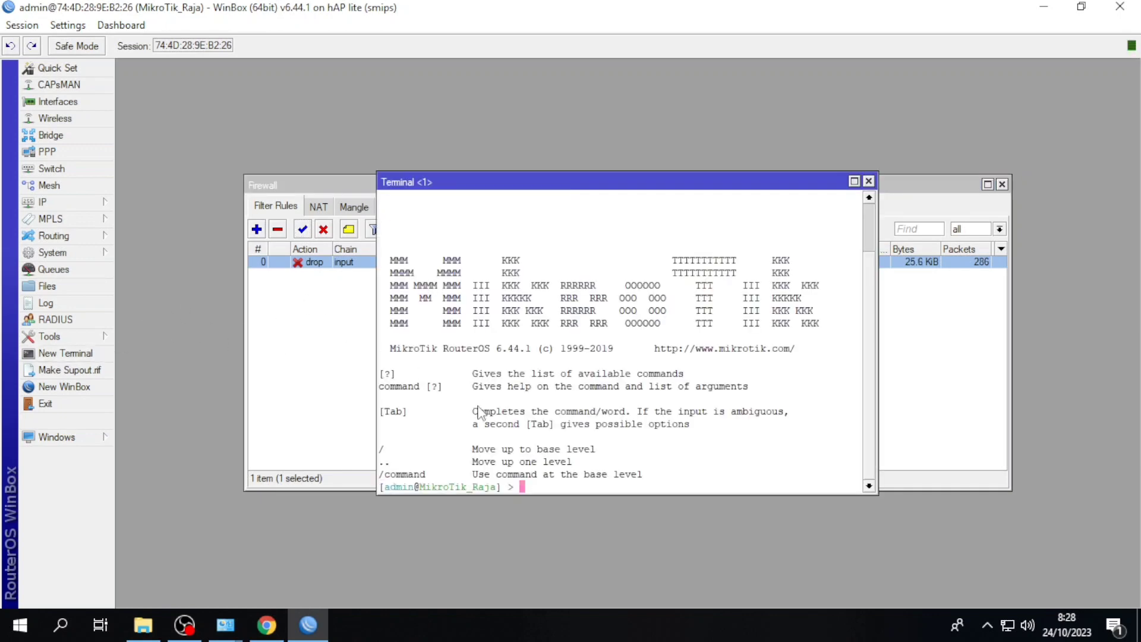
text(ping google.com)
key(Return)
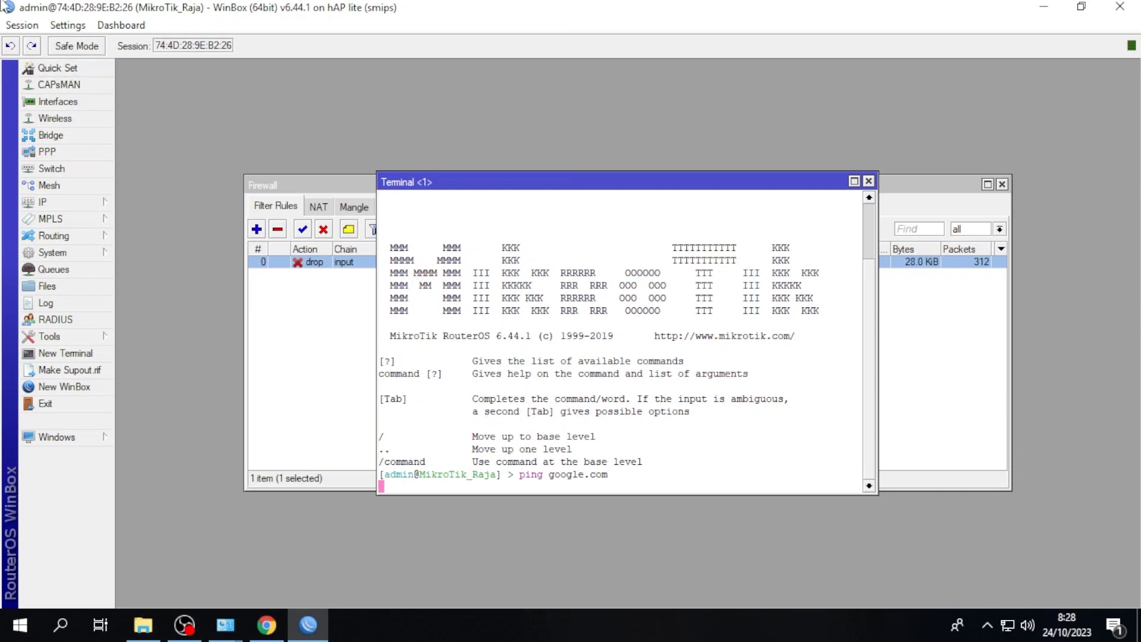
Step: Disable the input drop rule again and repeat the google.com ping in the open terminal
drag(545, 178, 932, 192)
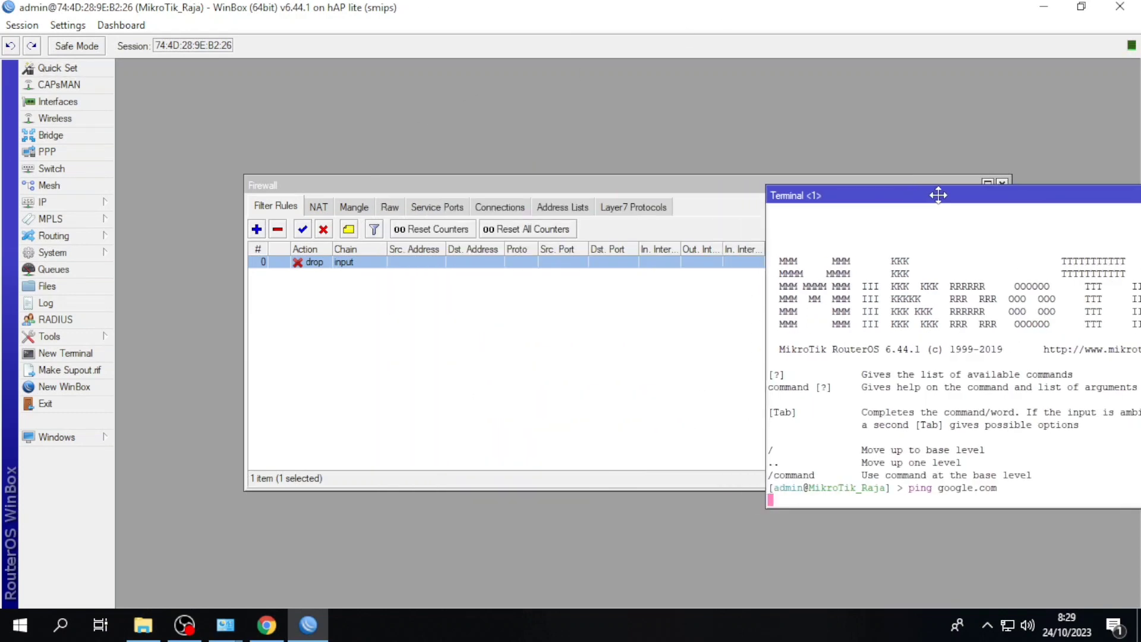
drag(560, 186, 352, 231)
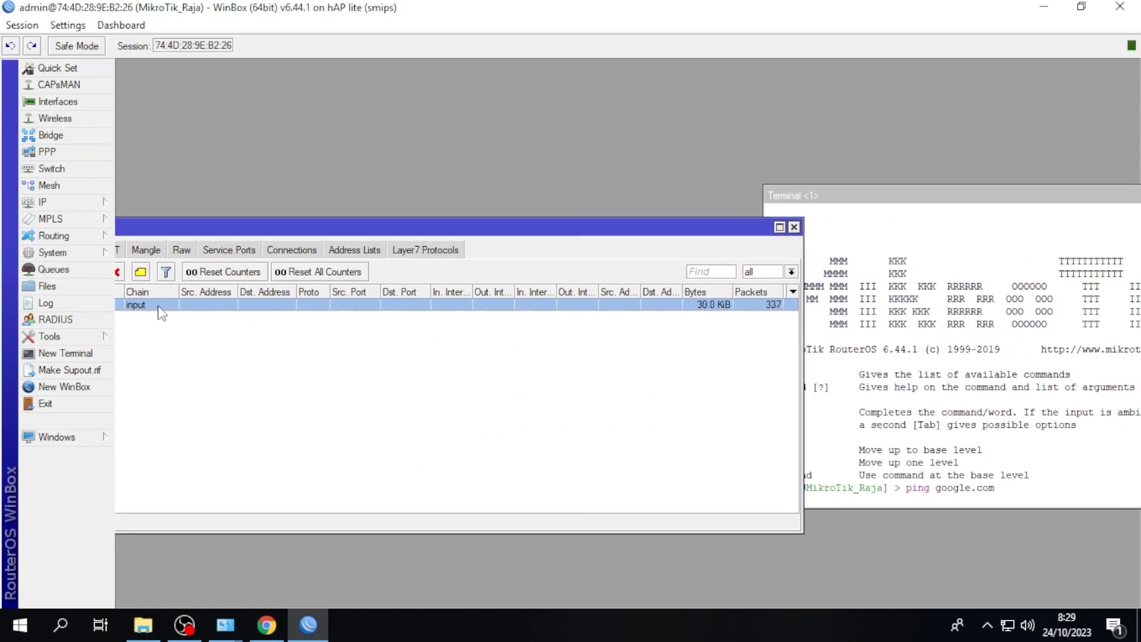
drag(208, 228, 260, 219)
click(167, 262)
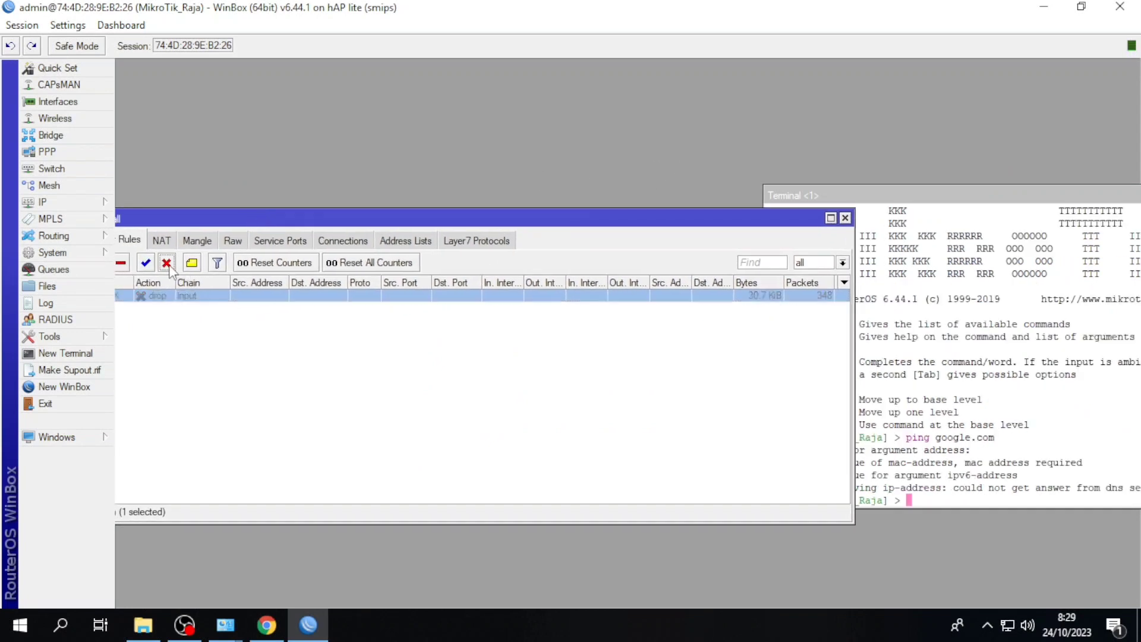
click(1034, 408)
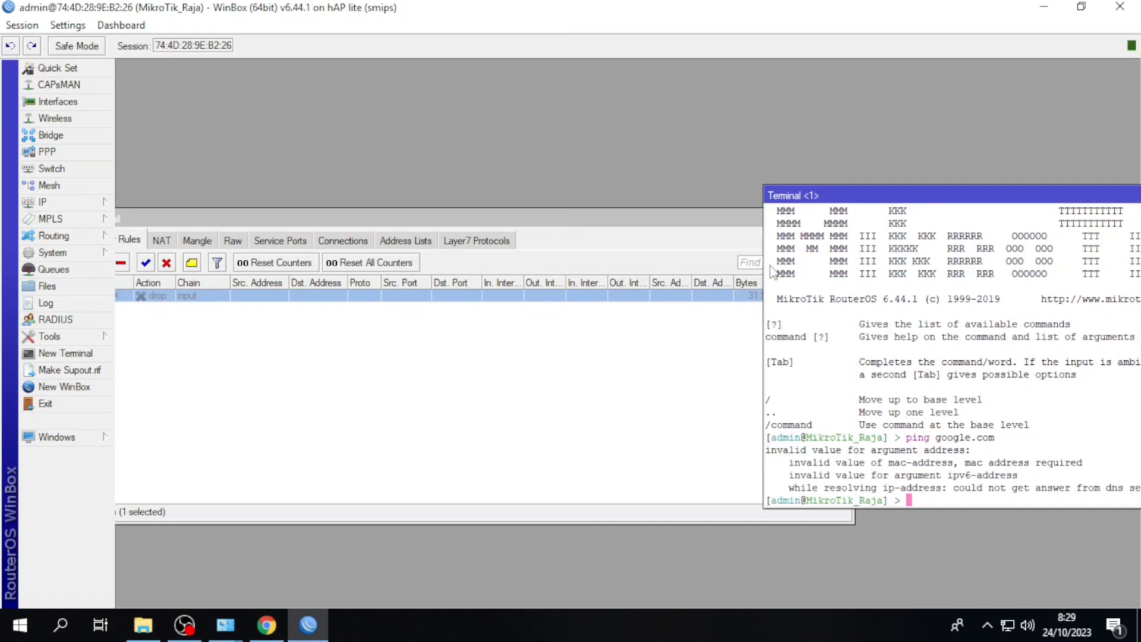
key(Up)
key(Return)
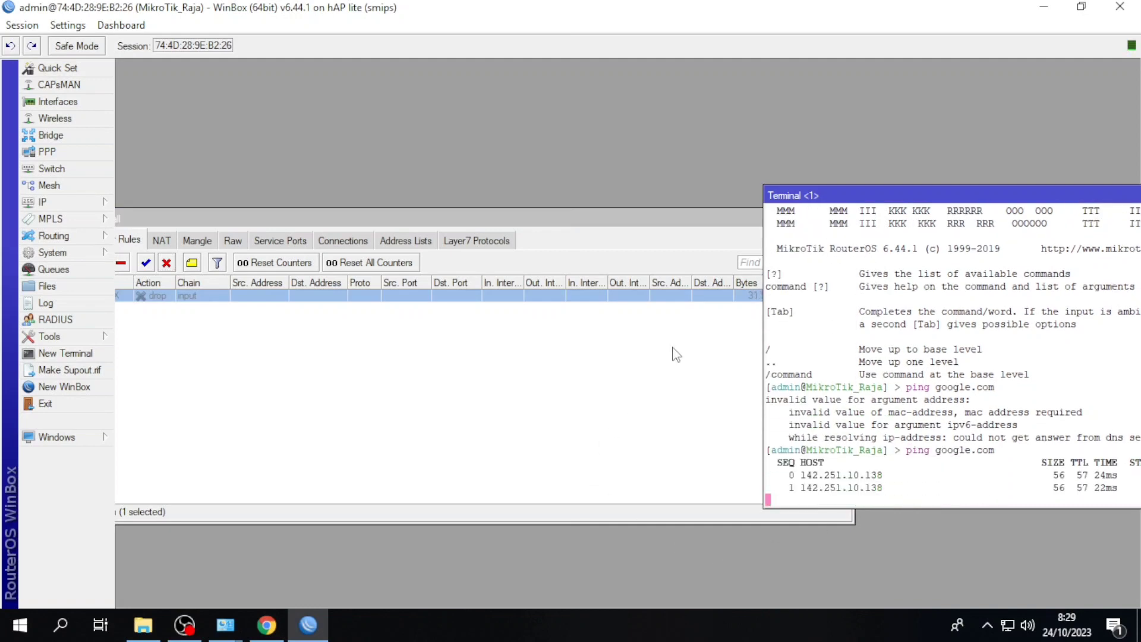
Step: Enable the input drop rule while the ping is running and watch the replies in the terminal
click(272, 314)
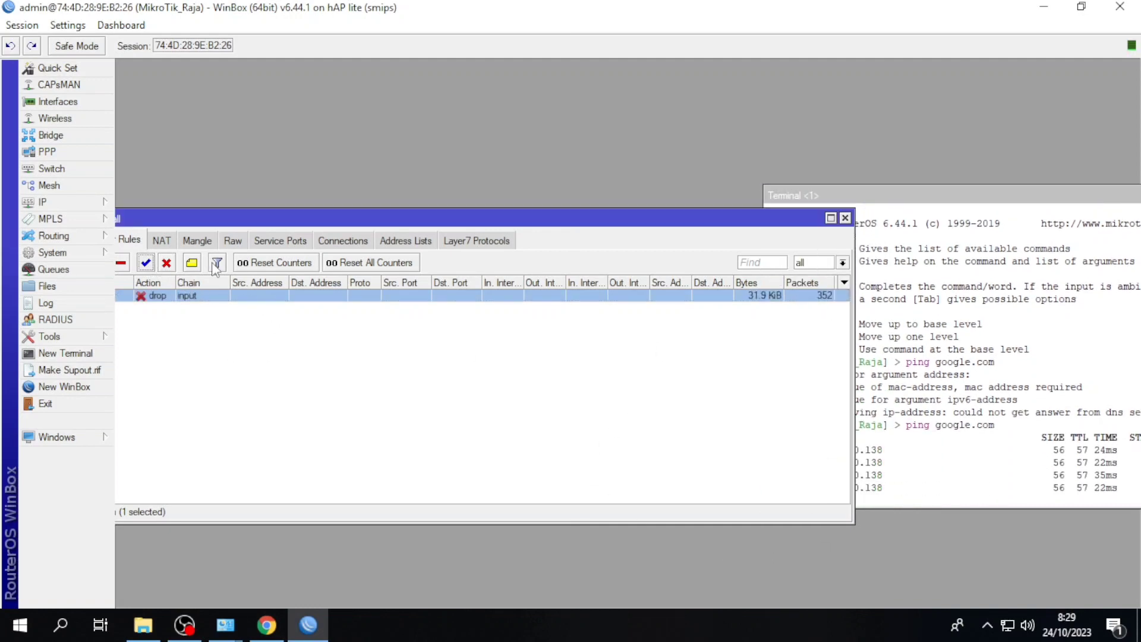
click(982, 457)
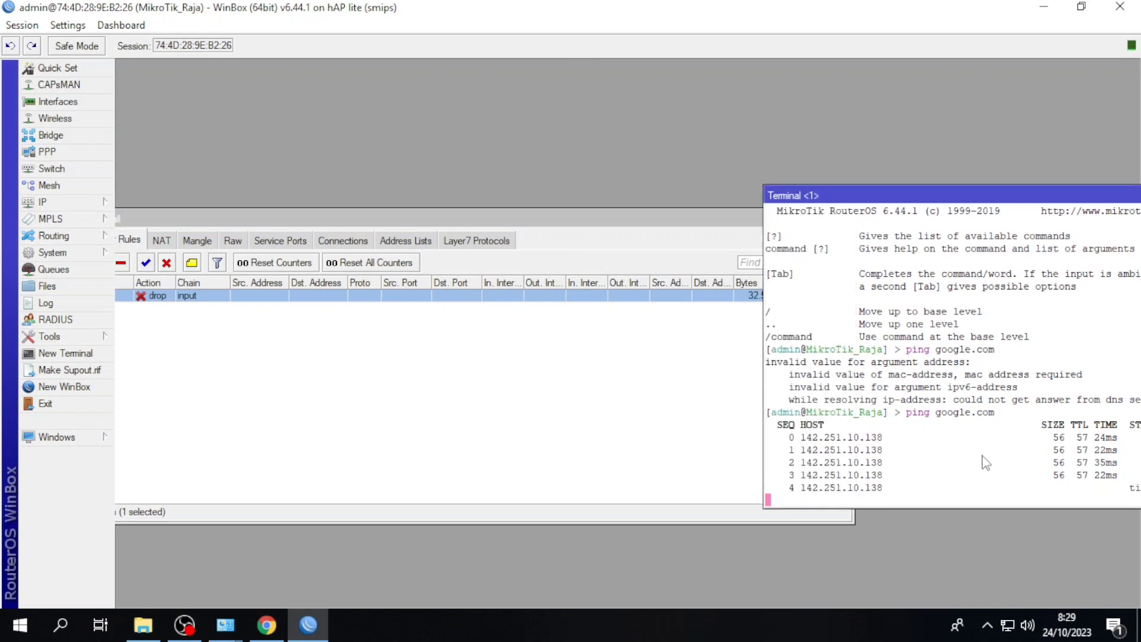
drag(924, 194, 555, 214)
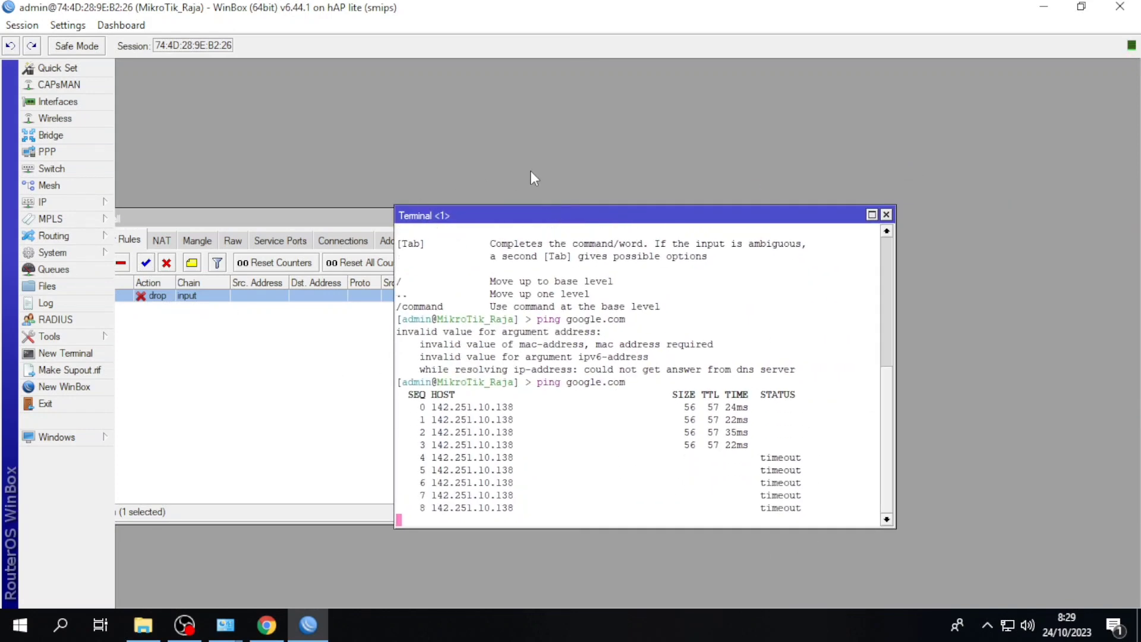
drag(572, 221, 671, 205)
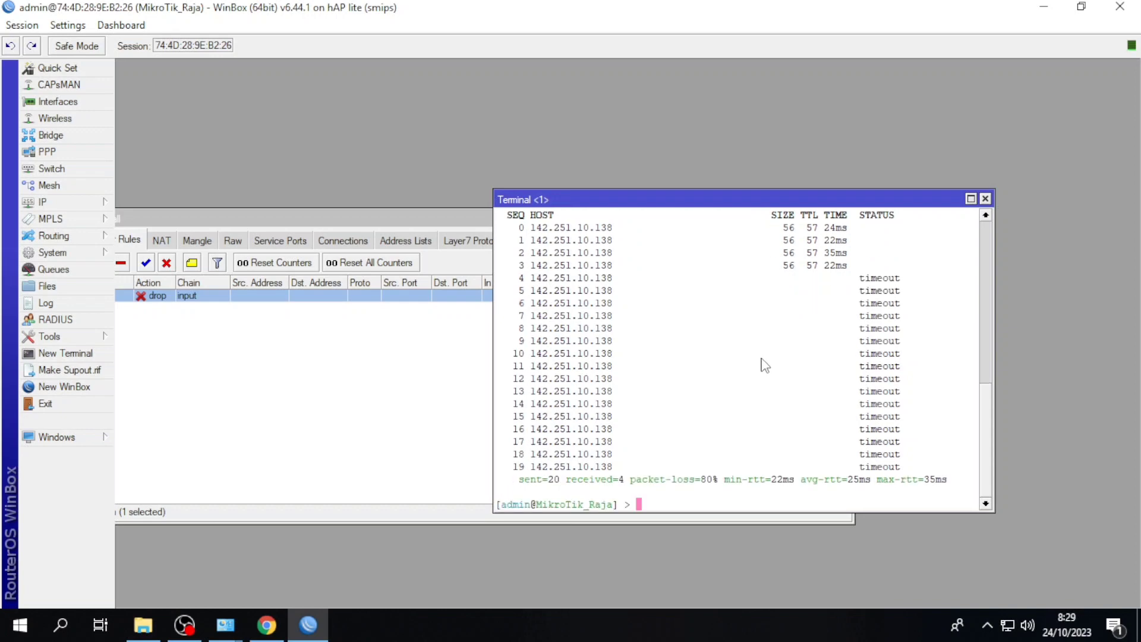
Step: Close the terminal and disable the input drop rule in the firewall filter list
click(985, 199)
drag(364, 221, 564, 146)
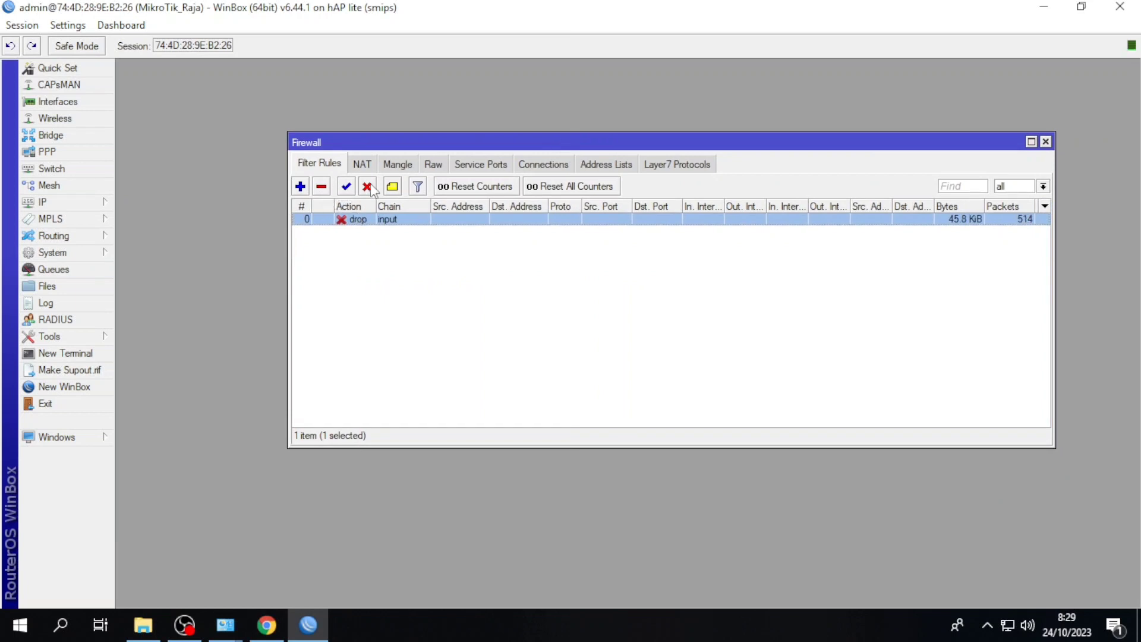
click(369, 186)
Step: Add a second firewall filter rule with the chain input and the action drop
click(300, 186)
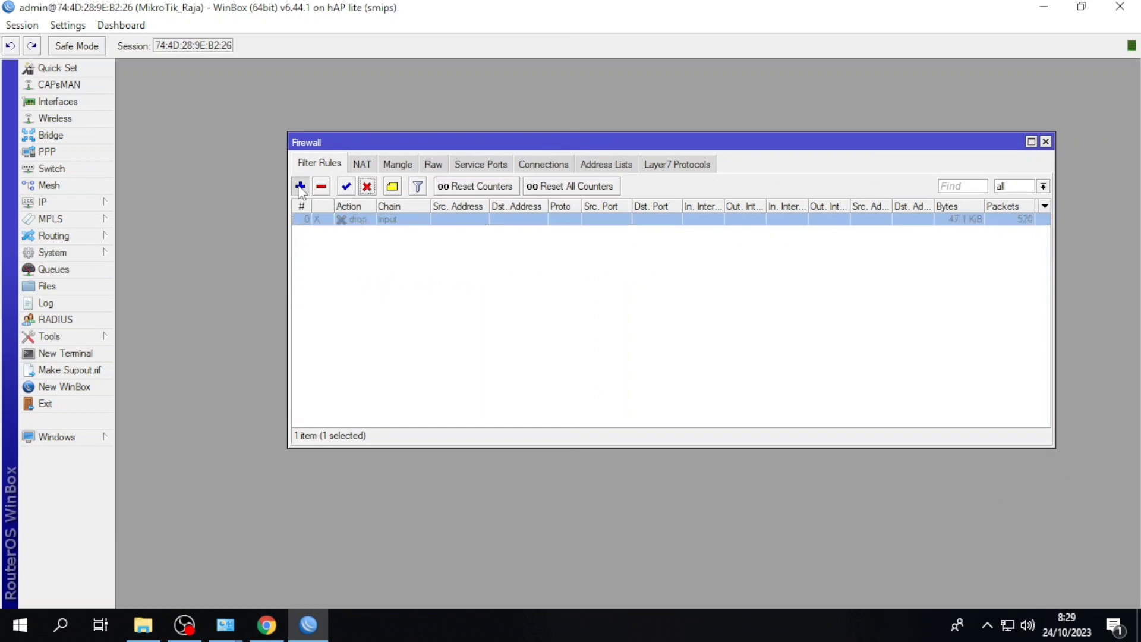
click(615, 167)
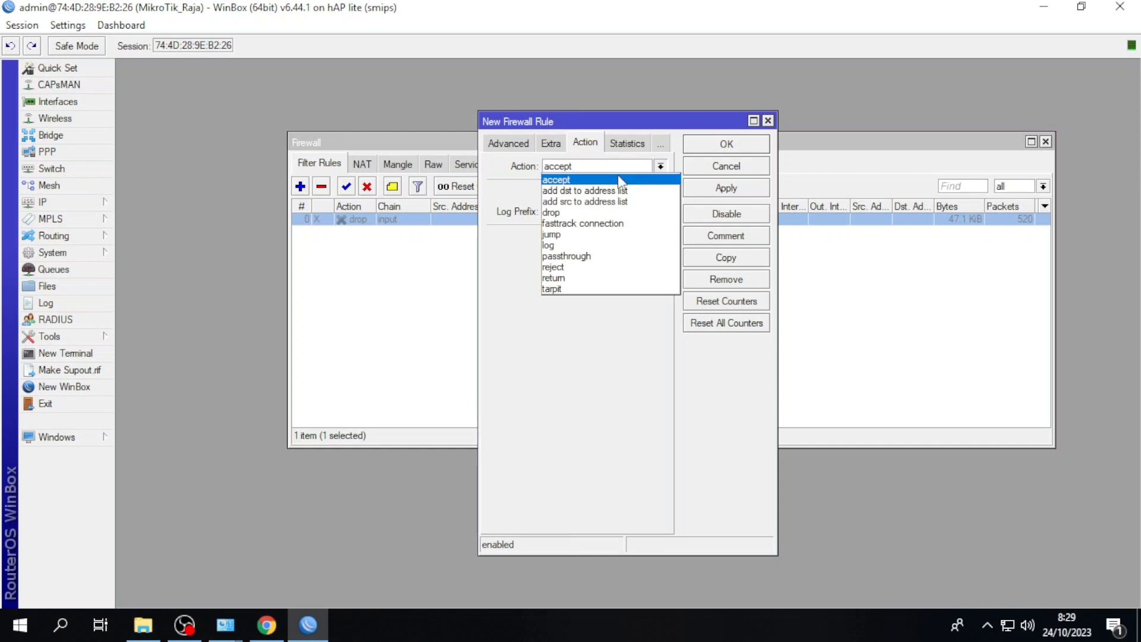
click(582, 213)
click(508, 146)
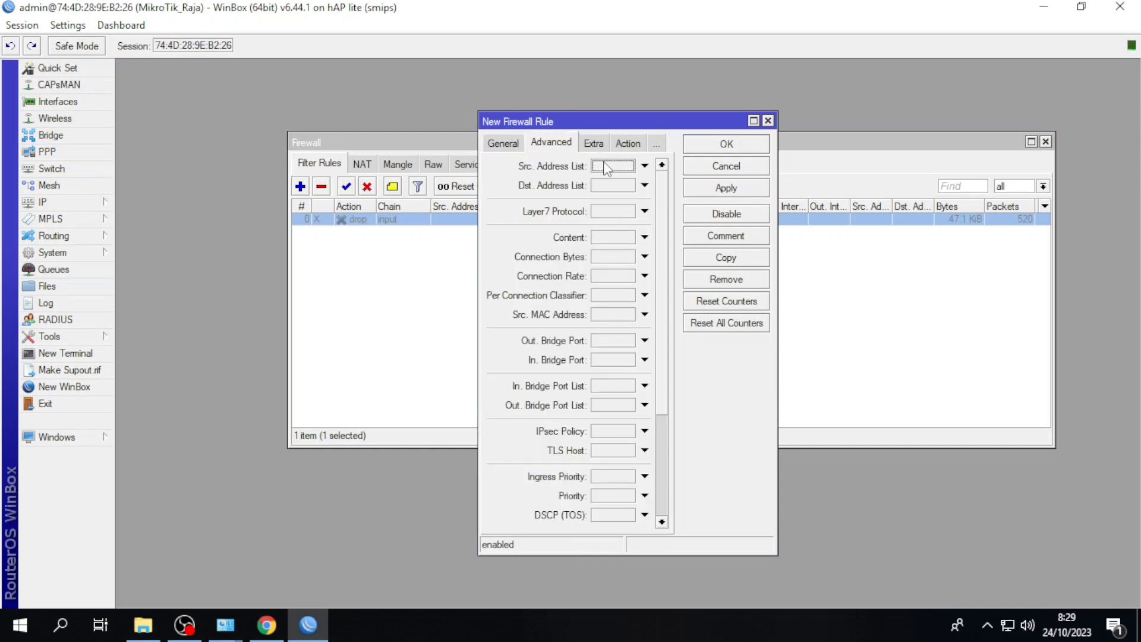
click(505, 147)
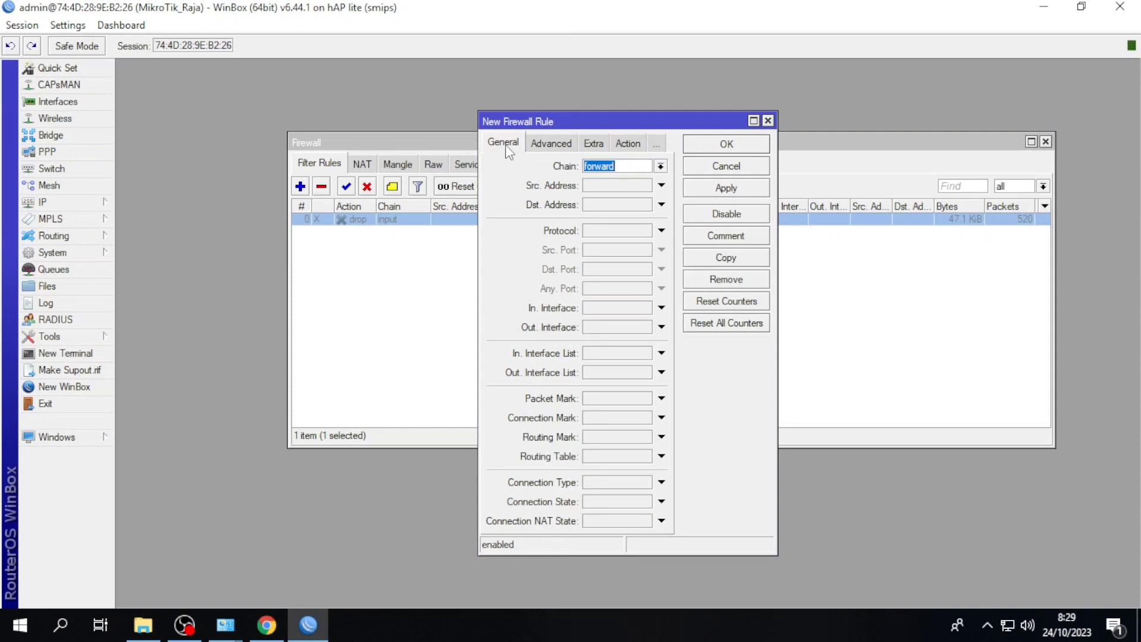
click(661, 169)
click(644, 188)
click(630, 144)
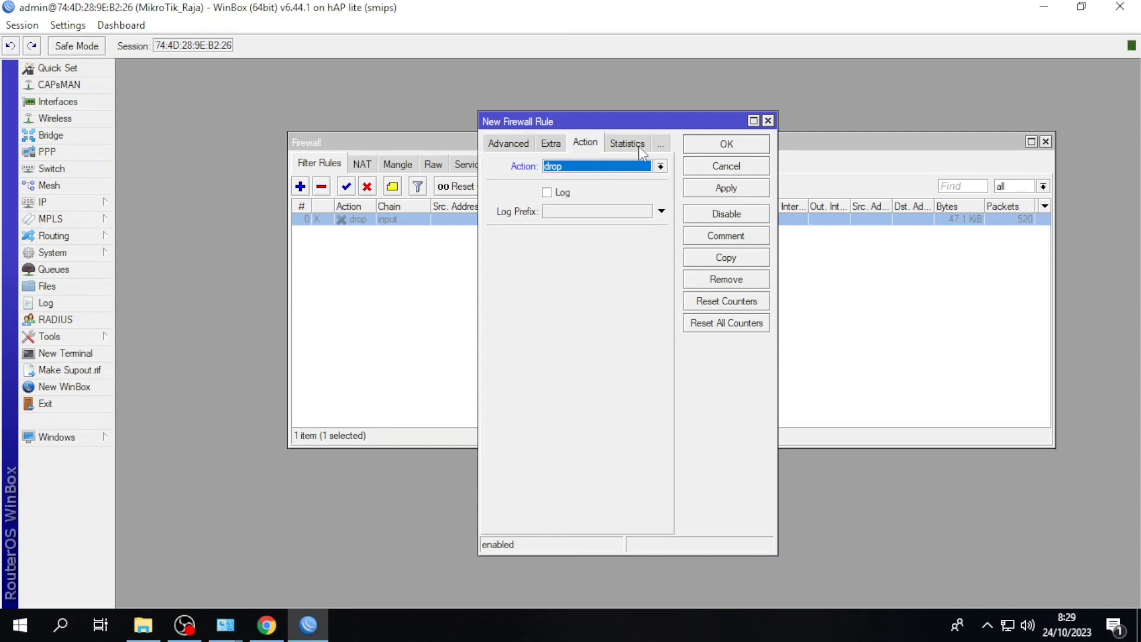
click(726, 188)
click(727, 145)
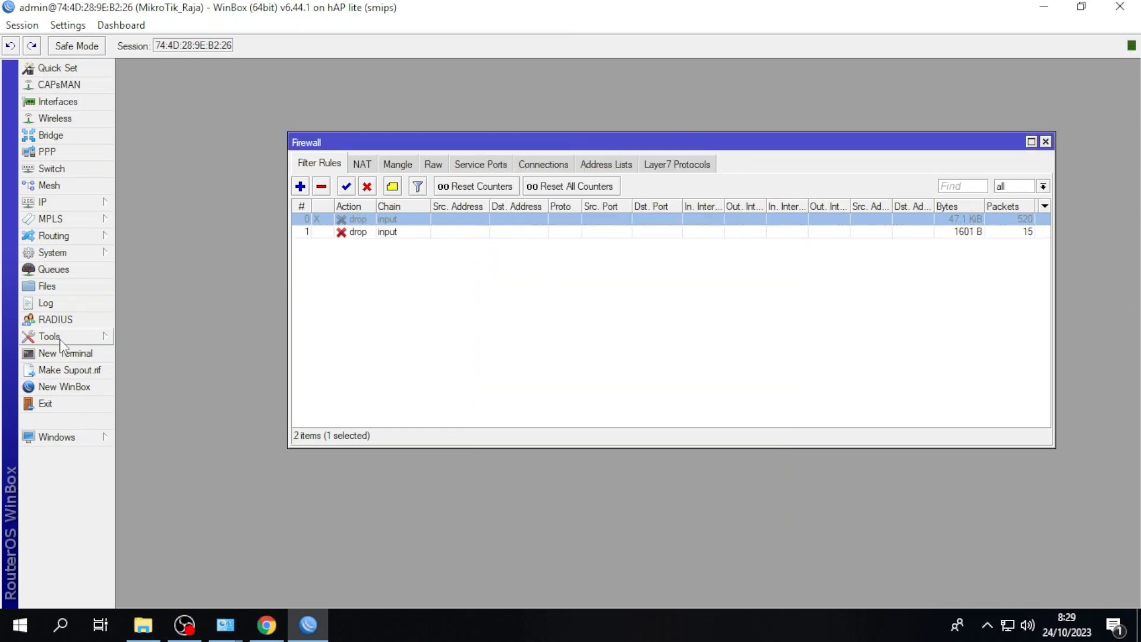
Step: Change the chain of the second drop rule to output and save the rule
double_click(408, 232)
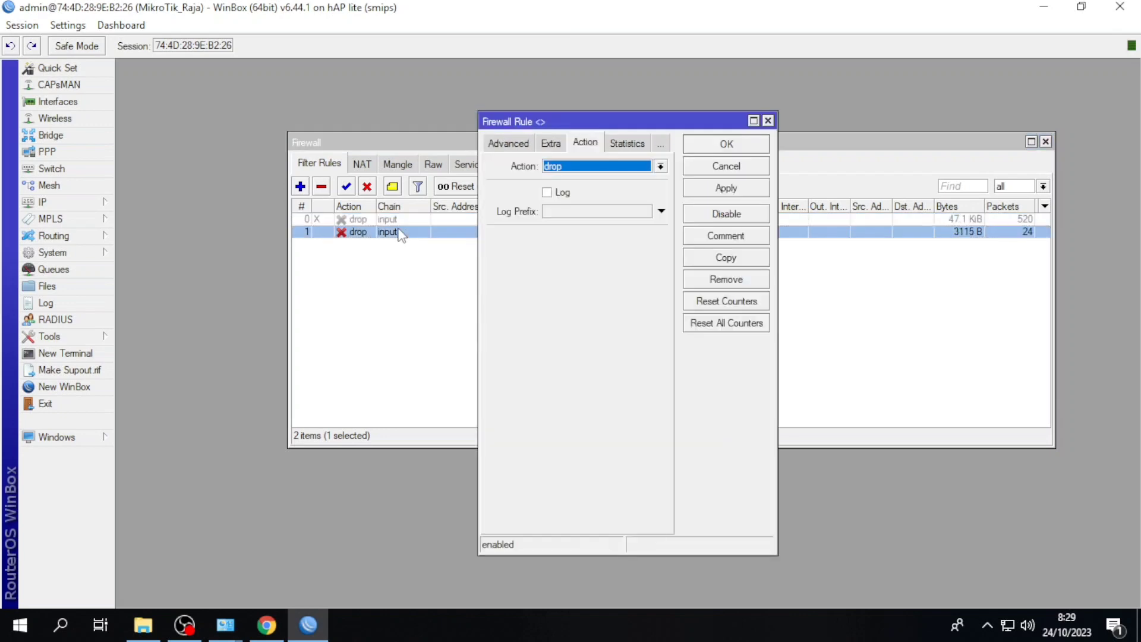
click(661, 166)
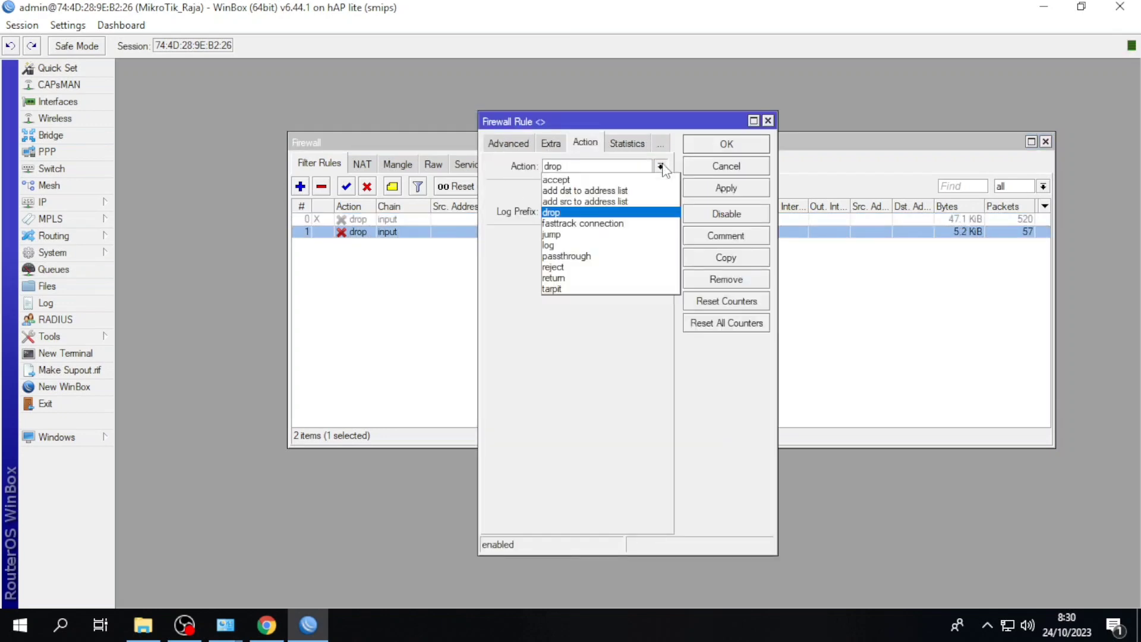
click(597, 155)
click(508, 143)
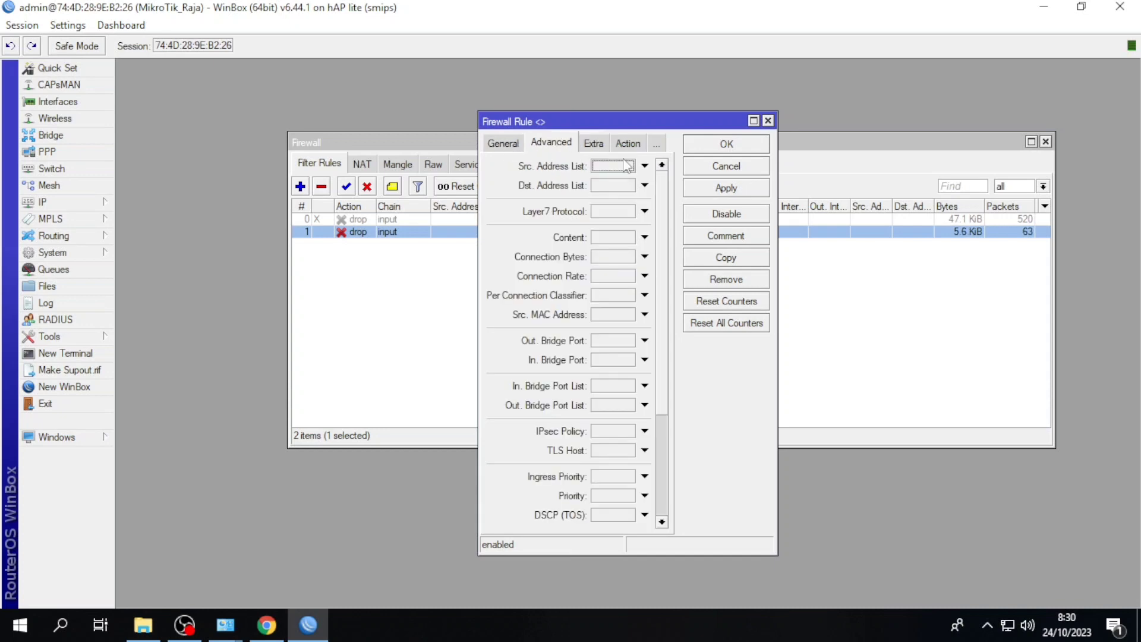
click(516, 145)
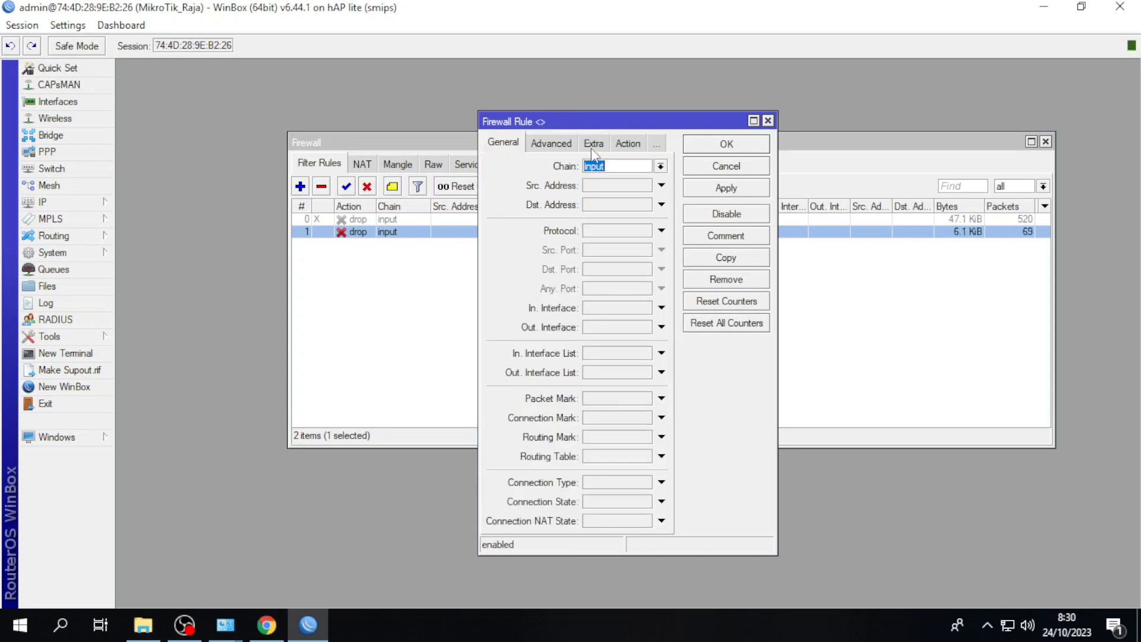
click(660, 167)
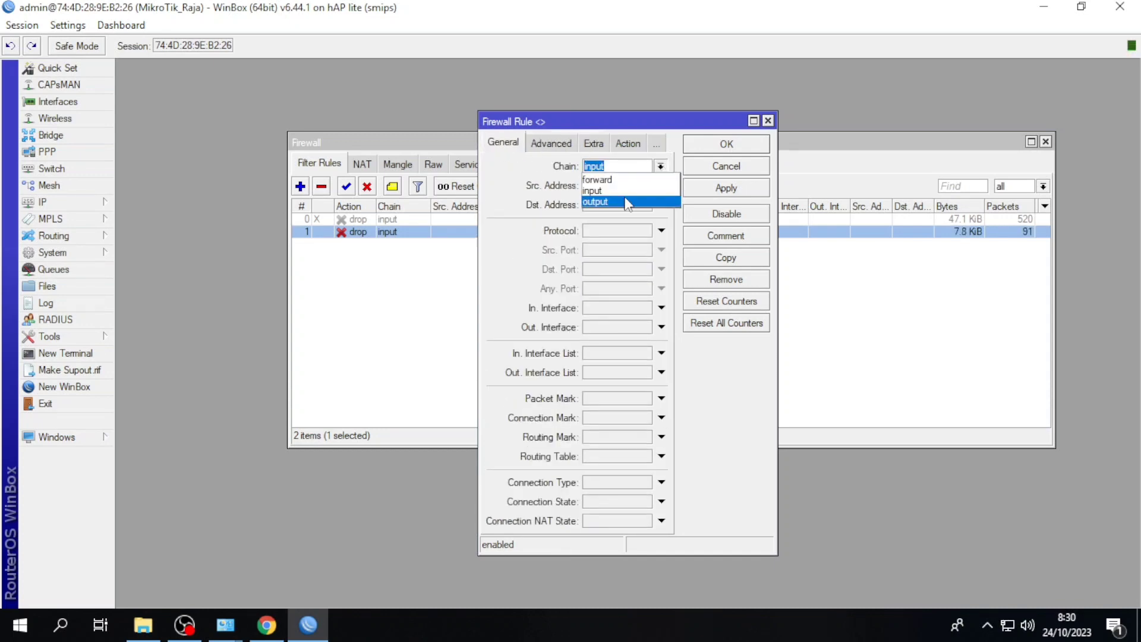
click(625, 201)
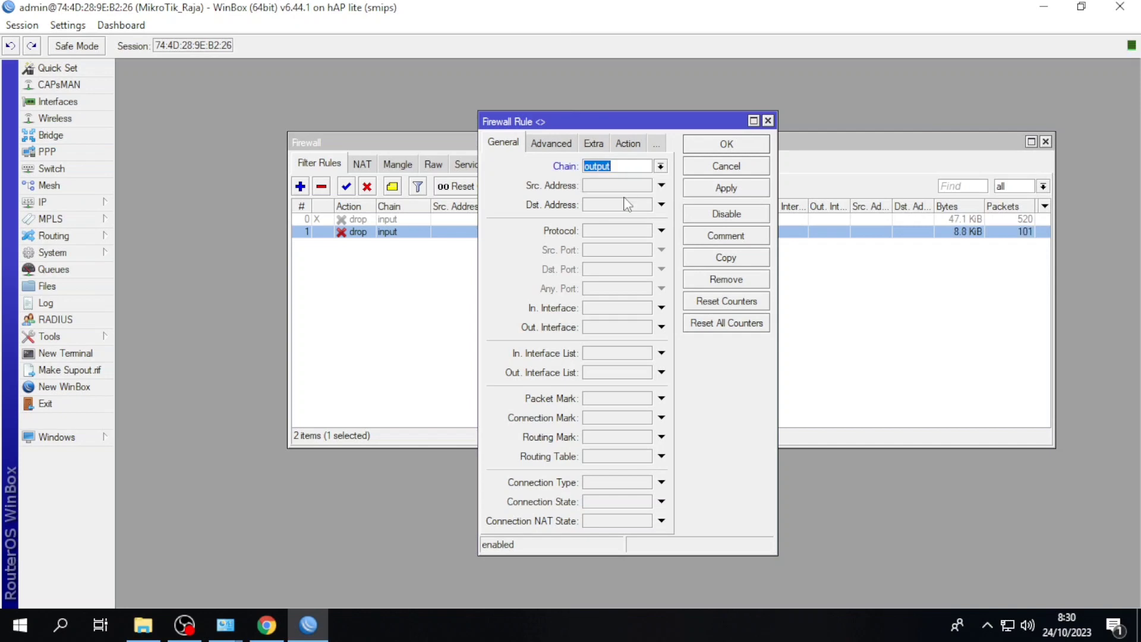
click(736, 189)
click(747, 149)
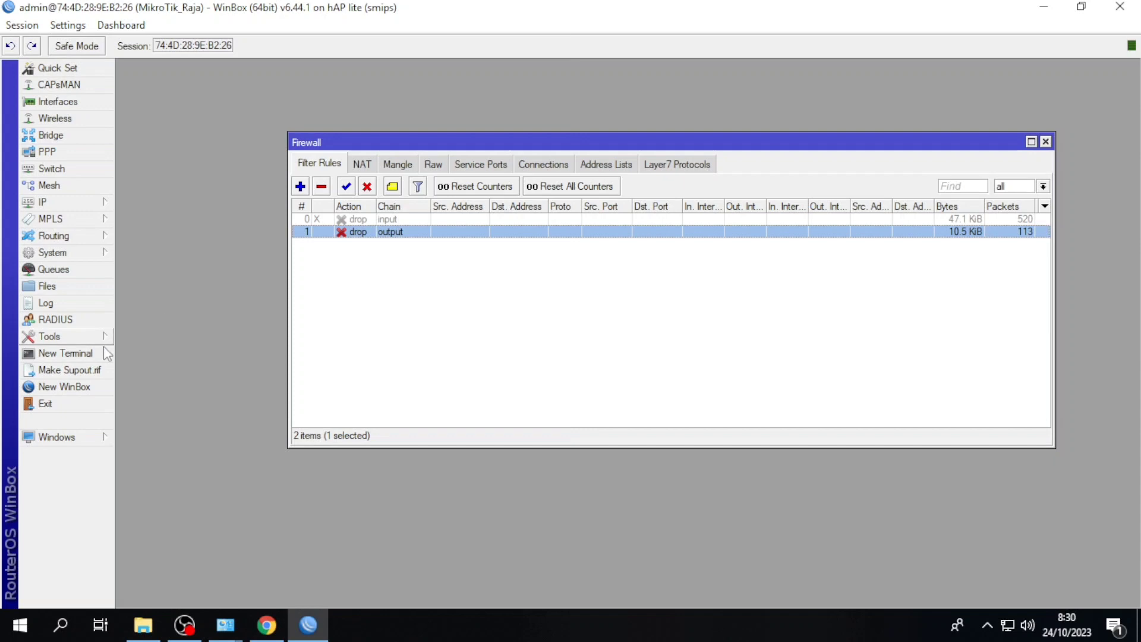
Step: Ping google.com from a new terminal to test the output drop rule, and close the terminal
click(65, 353)
text(ping google.com)
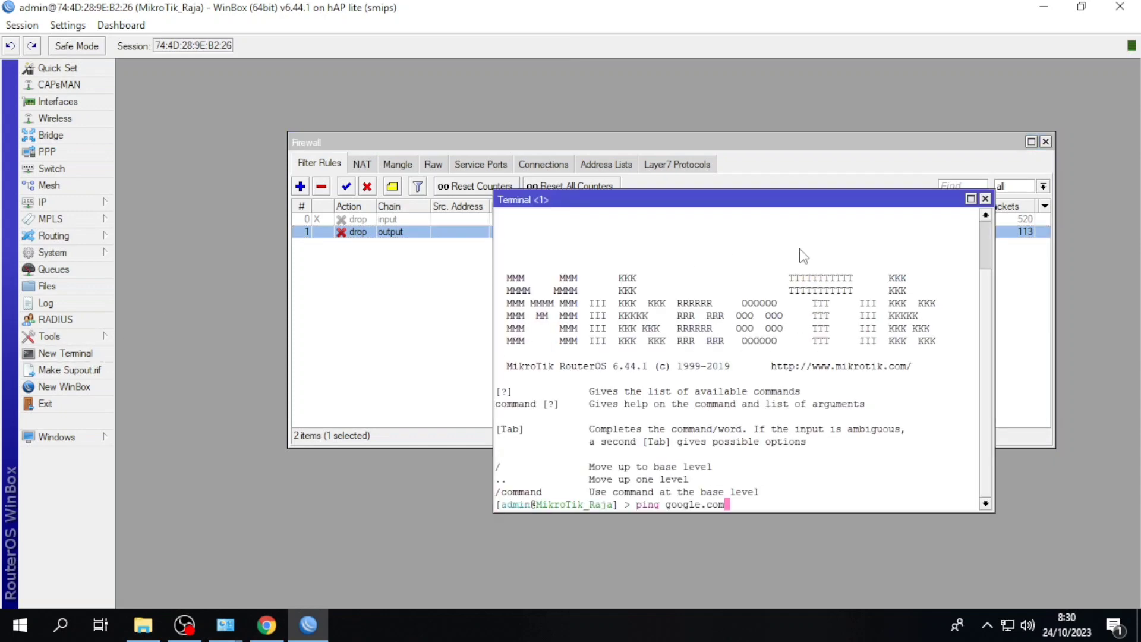
key(Return)
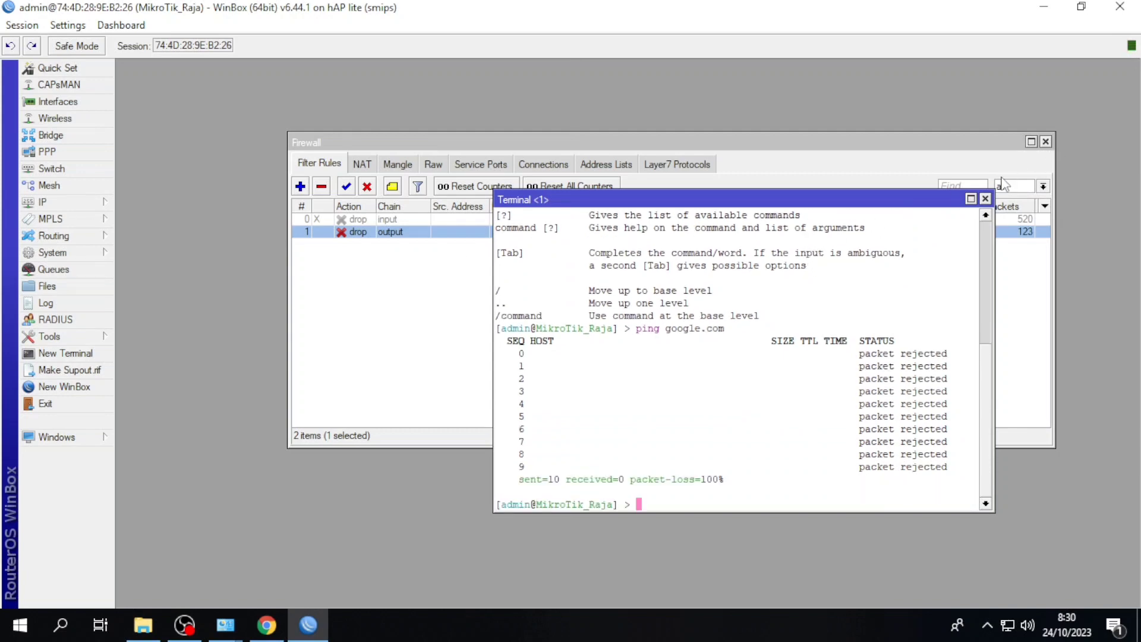
click(986, 198)
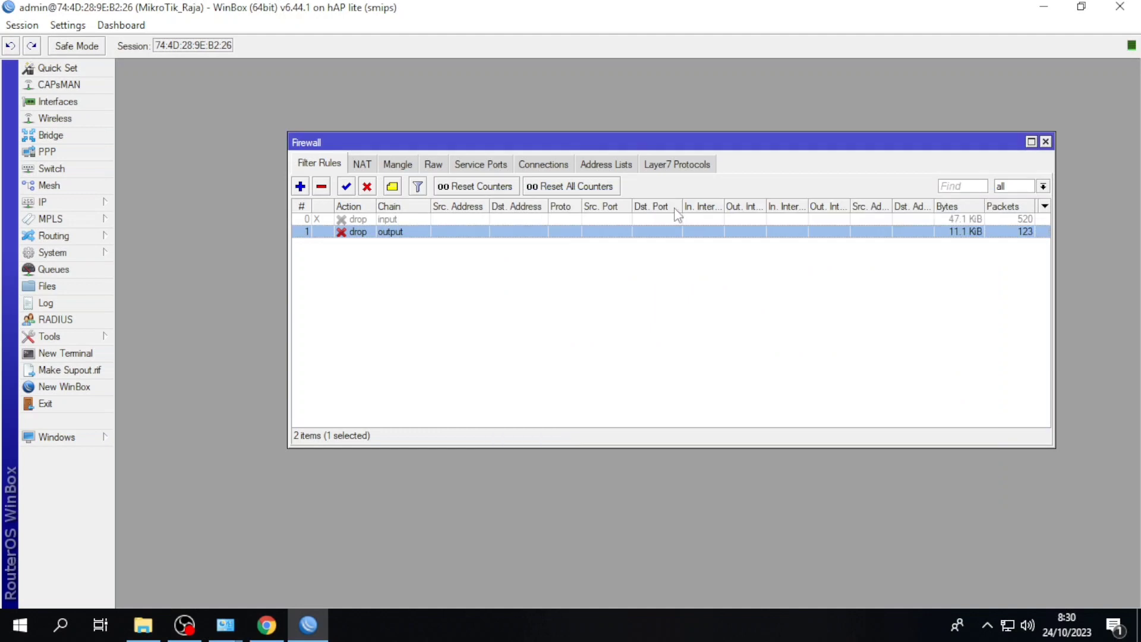
Step: Disable the output drop rule and add a firewall filter rule with the chain forward and the action drop
click(366, 186)
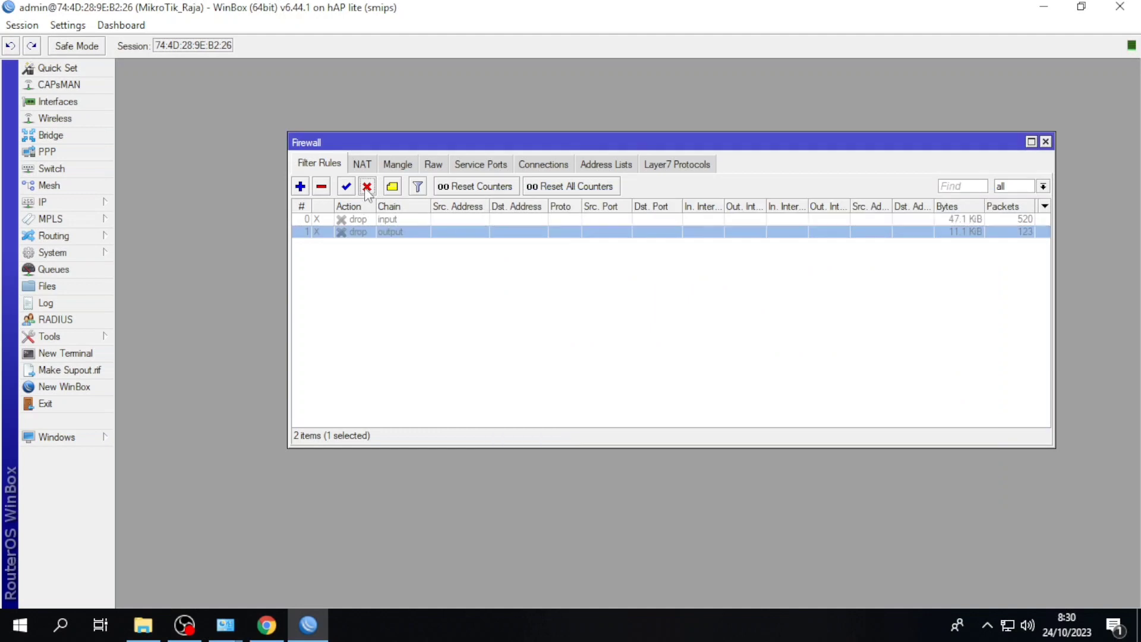
click(300, 187)
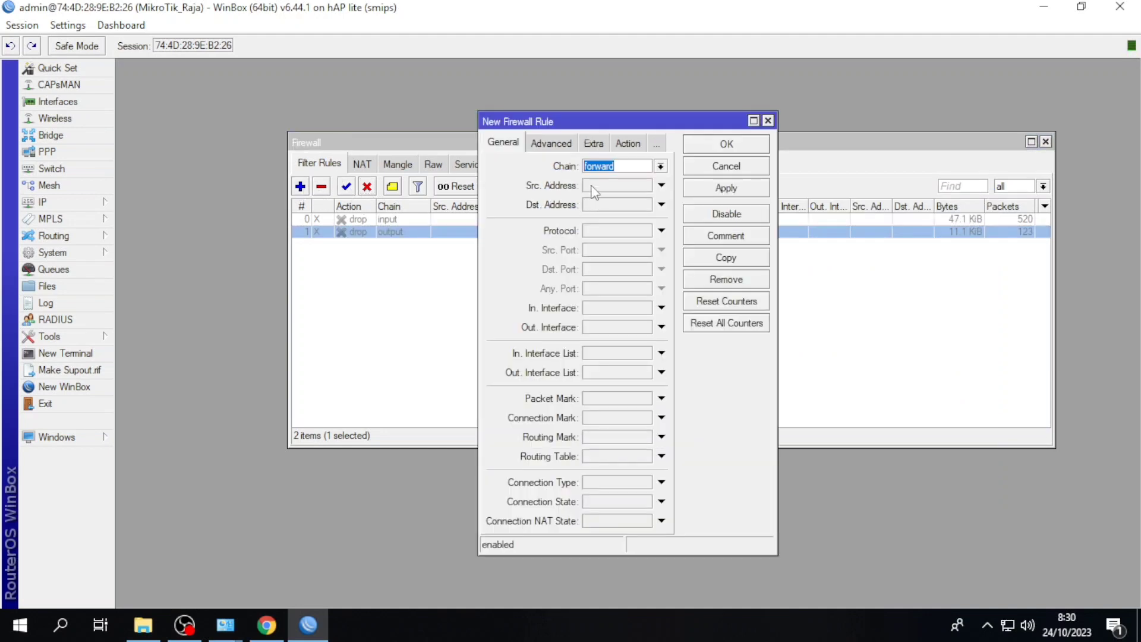
click(626, 143)
click(660, 166)
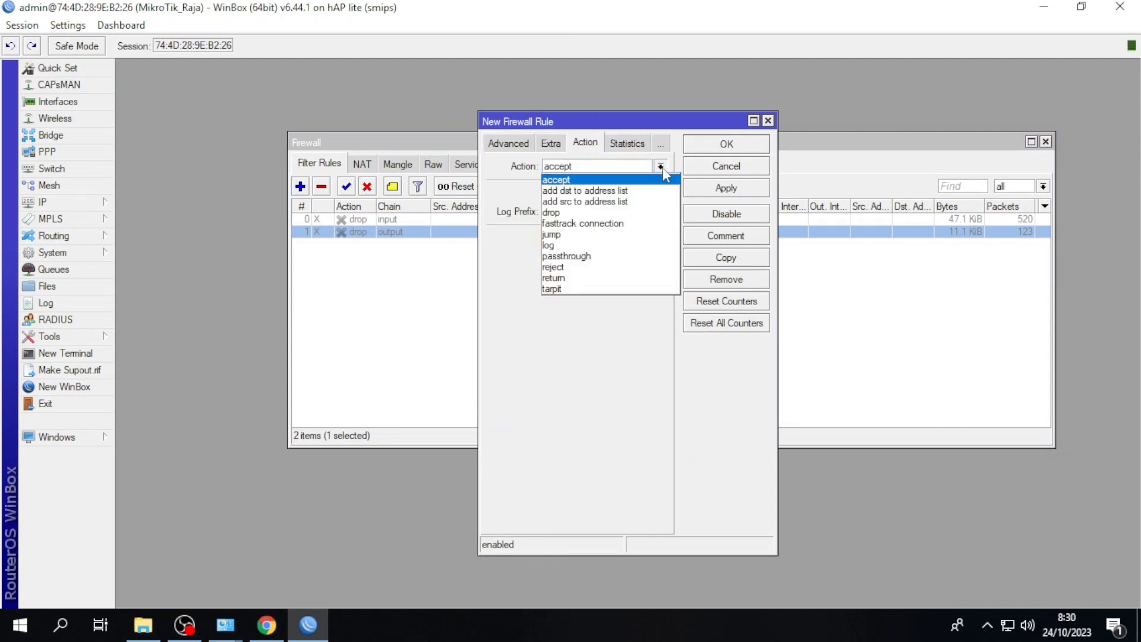
click(596, 216)
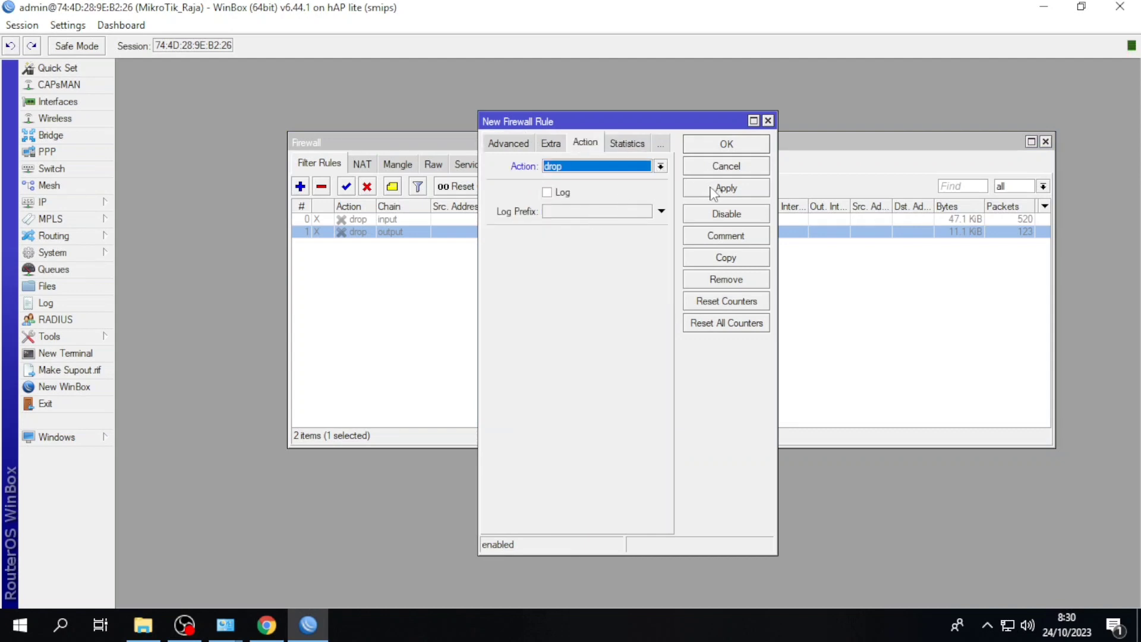
click(713, 189)
click(725, 145)
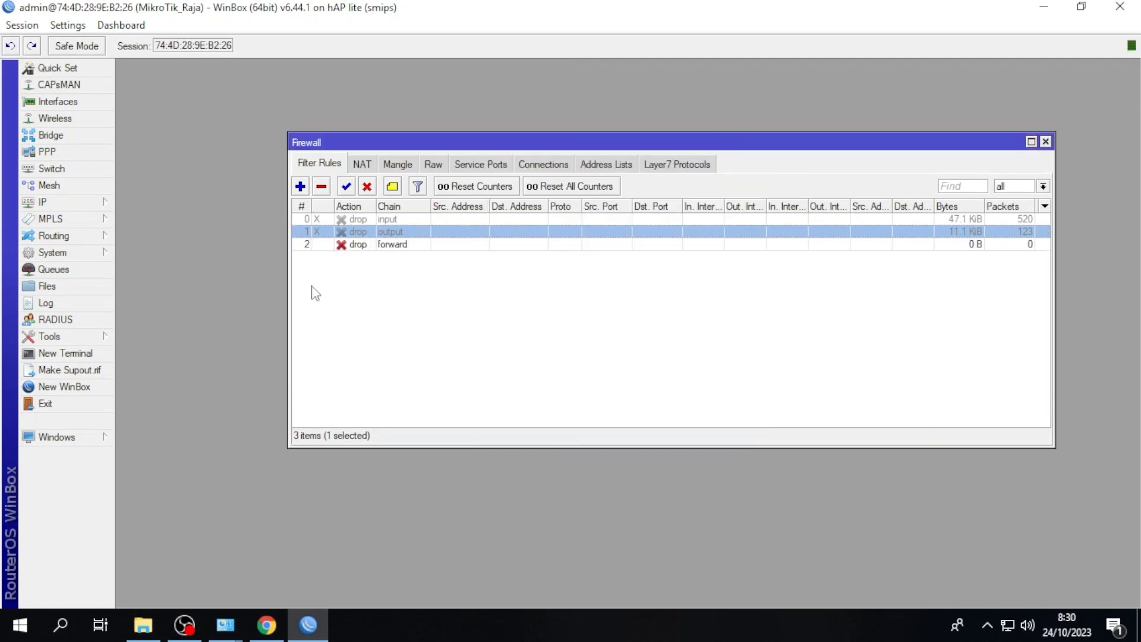
Step: Ping google.com from a new router terminal to test the forward drop rule, and stop the ping
click(76, 354)
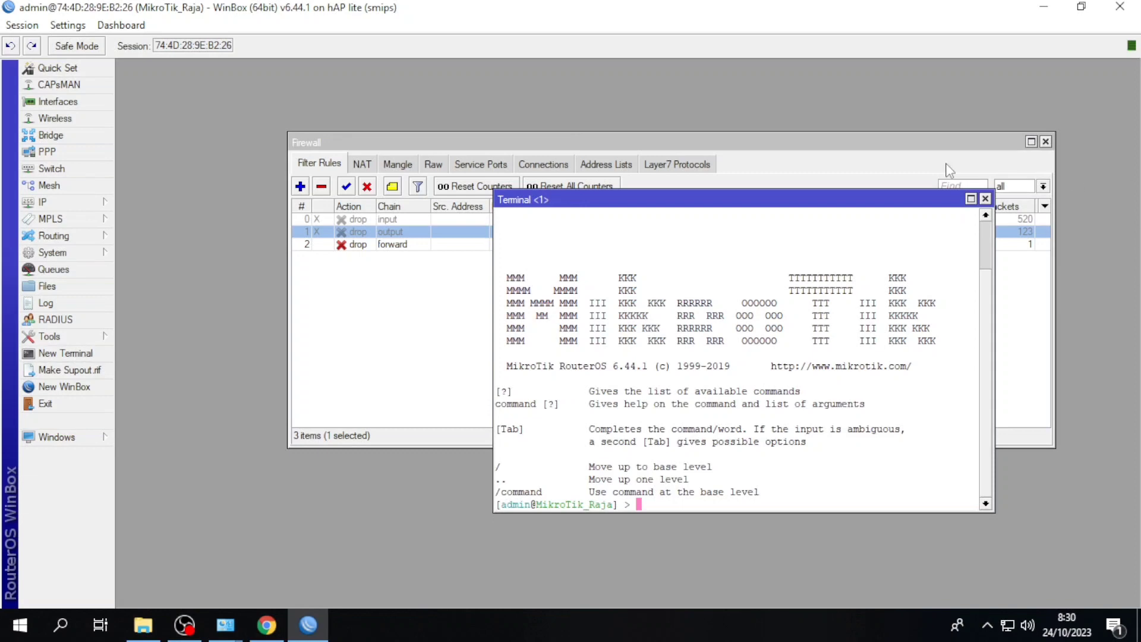
text(ping google.com)
key(Return)
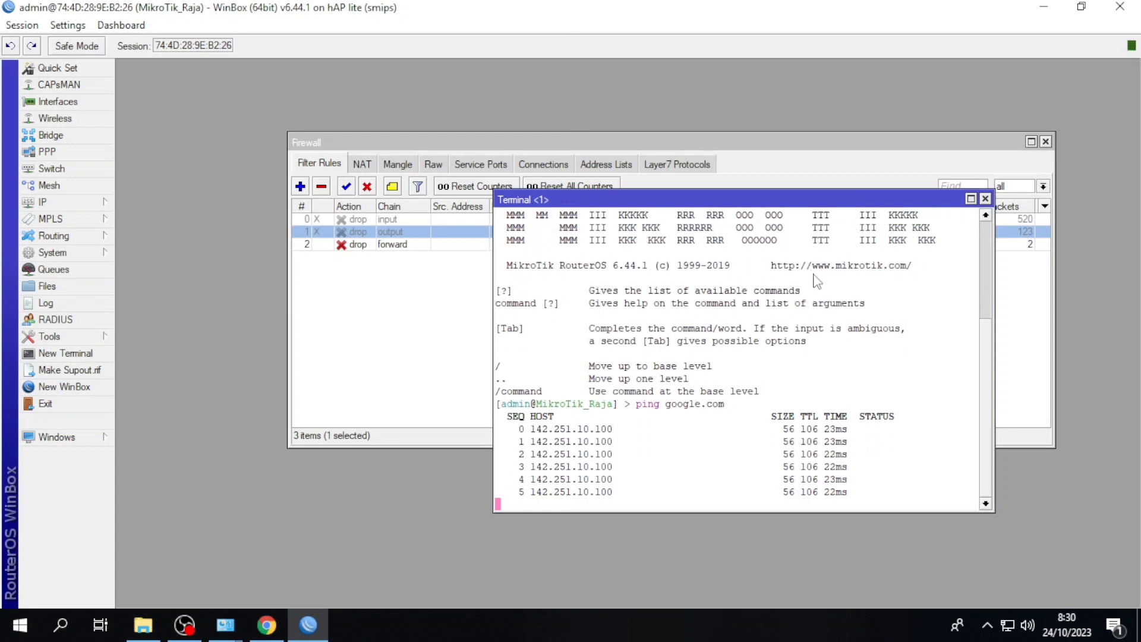
key(ctrl+c)
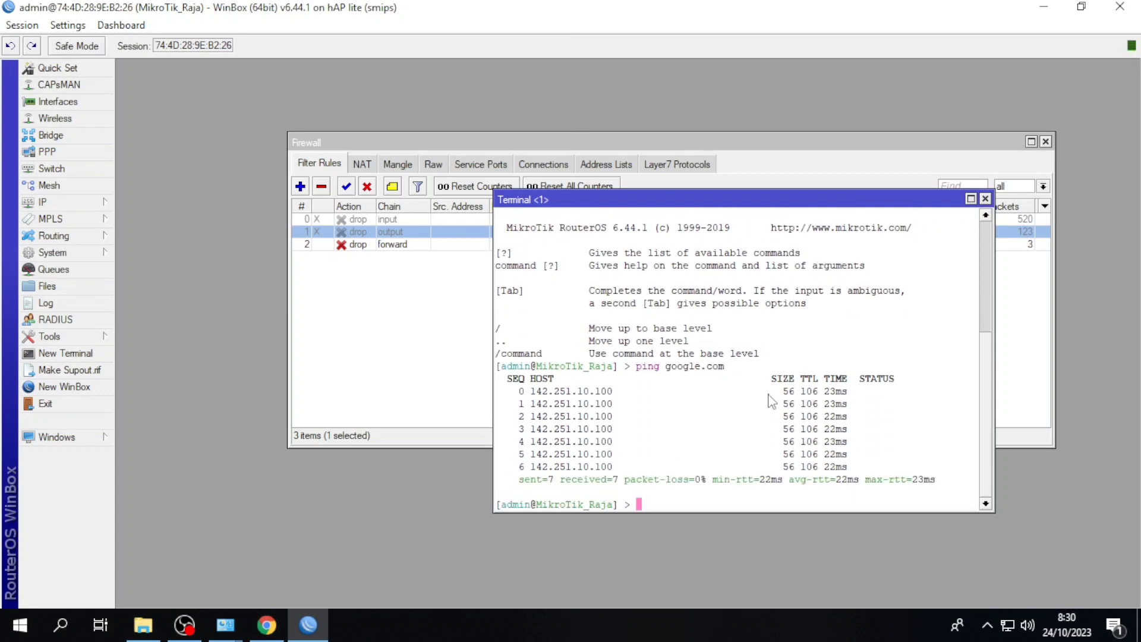
Step: Open the Windows command prompt and ping google.com from the client computer
key(super+r)
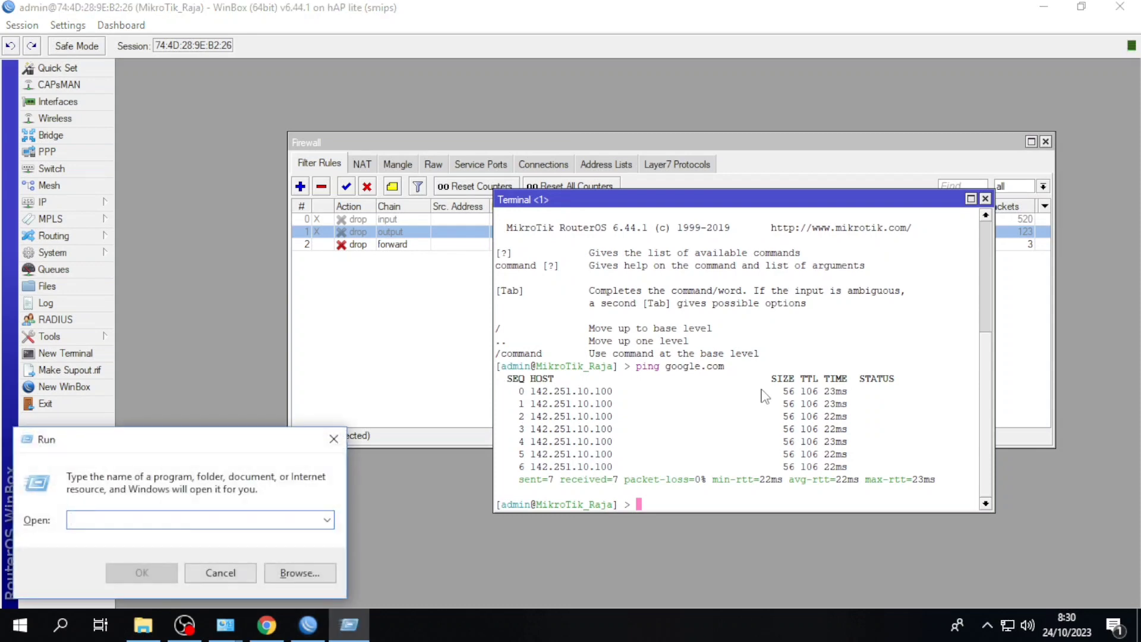
text(cmd)
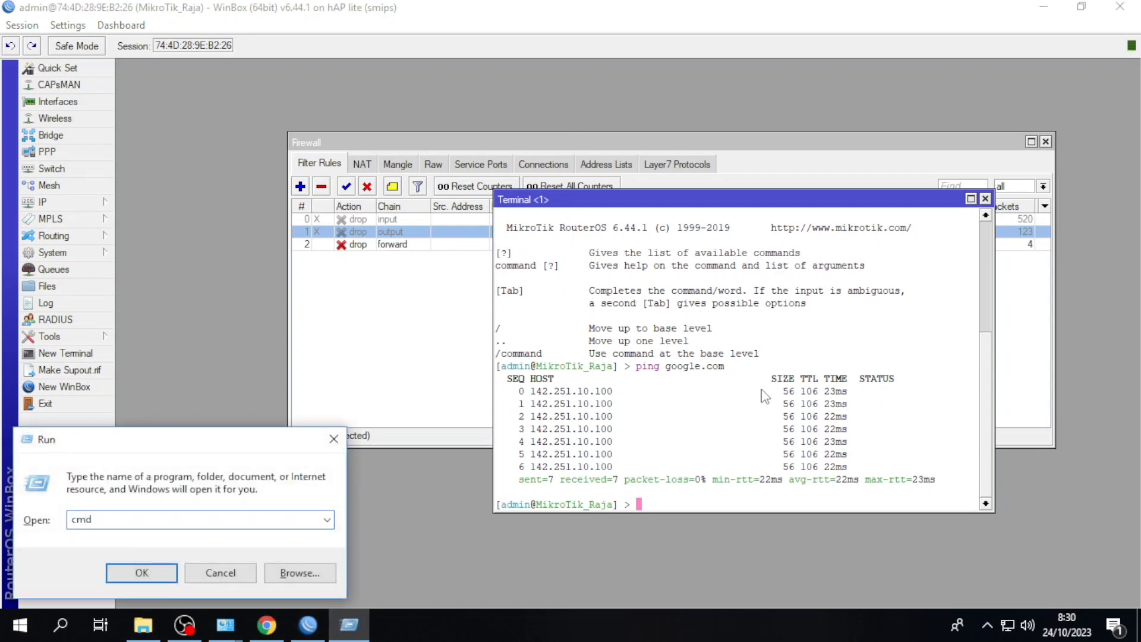
key(Return)
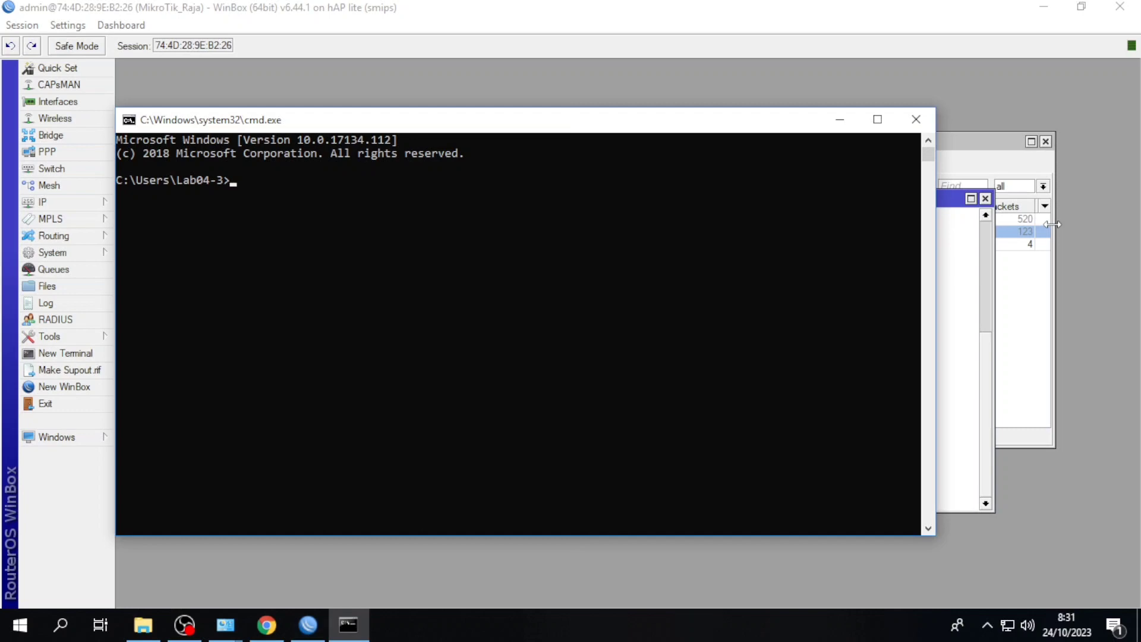
text(ping google.cm)
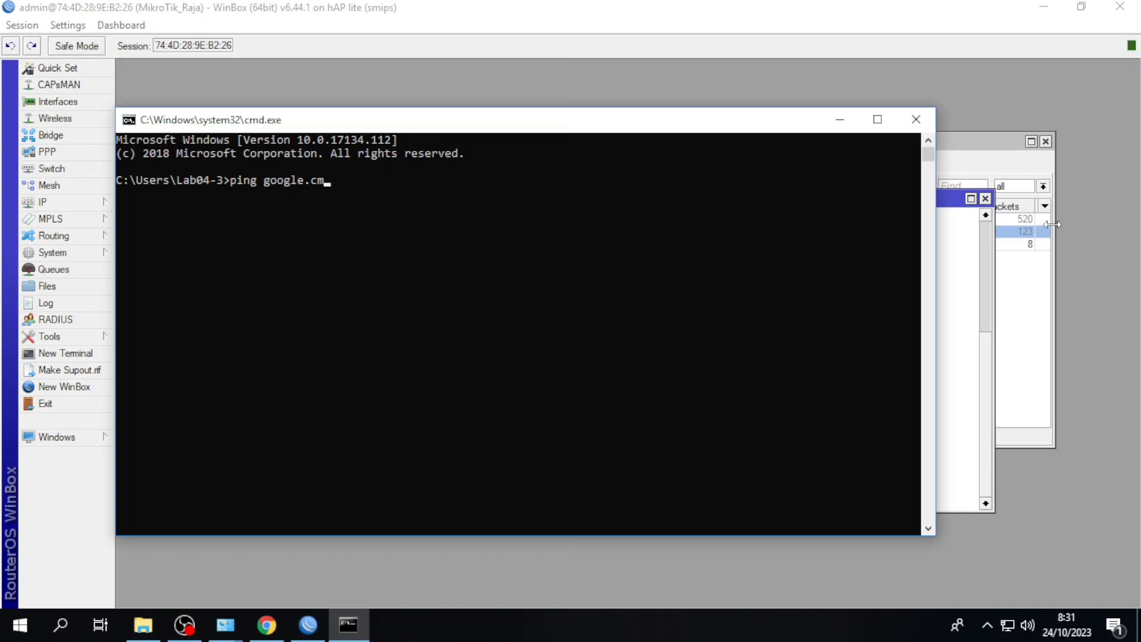
key(BackSpace)
text(om)
key(Return)
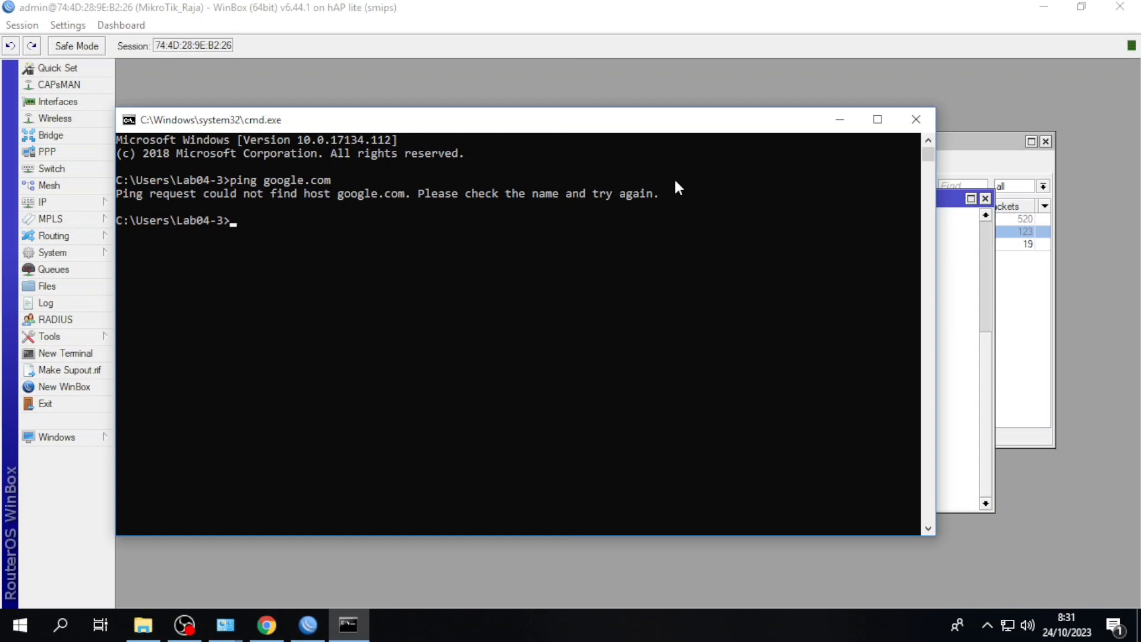
Step: Move the command prompt window off the firewall list and disable the forward drop rule
drag(479, 132, 677, 307)
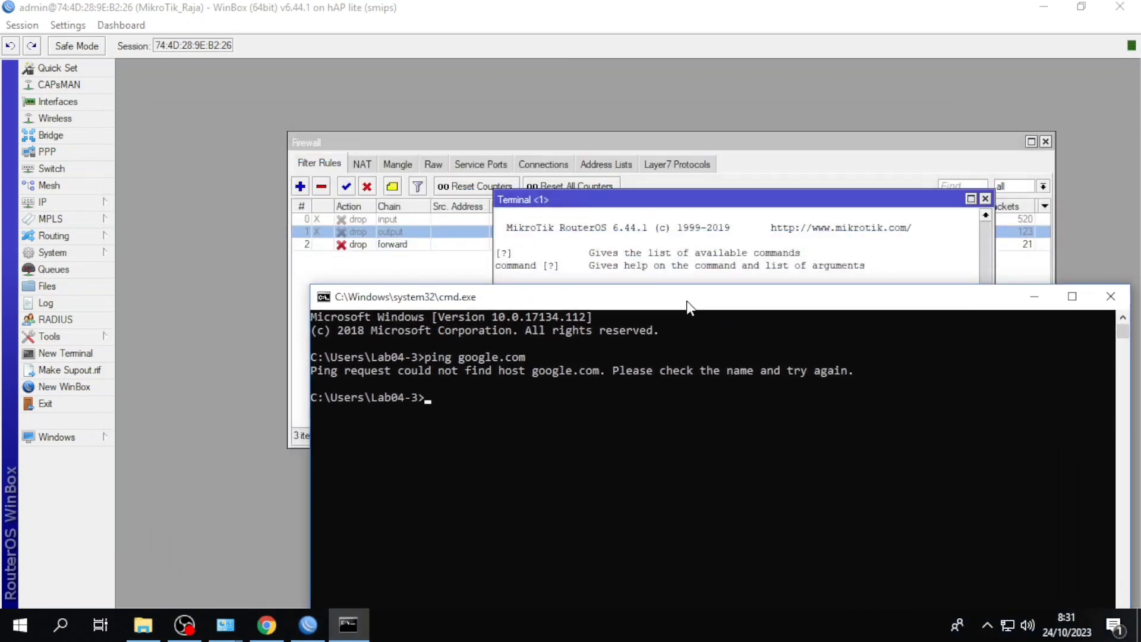
click(384, 244)
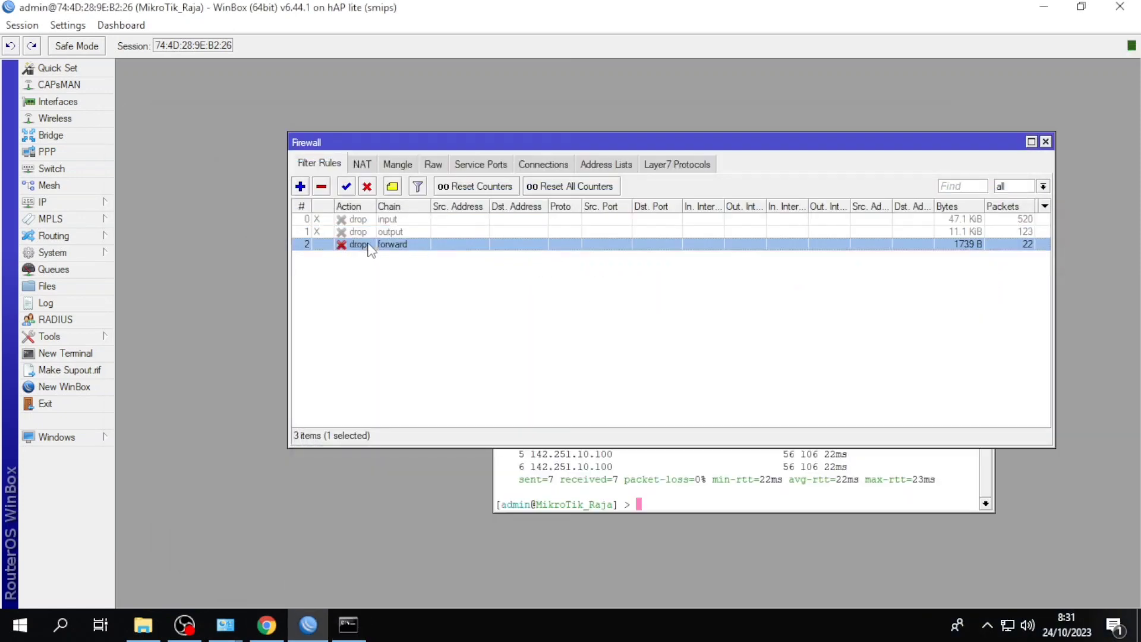
click(367, 186)
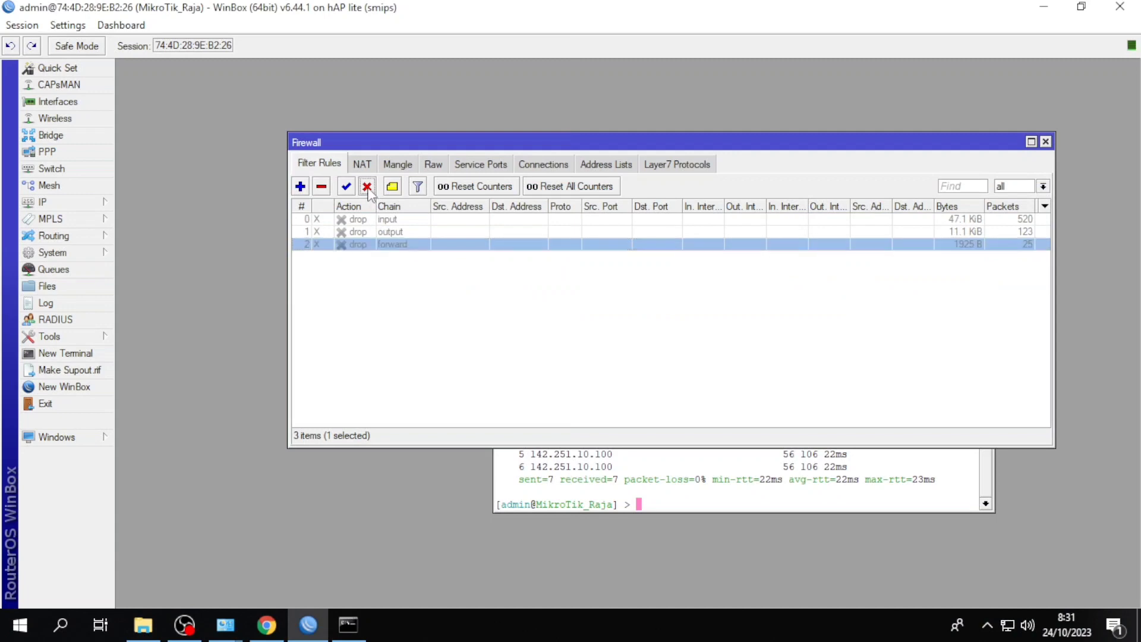
Step: Return to the command prompt and repeat the google.com ping with the forward drop rule disabled
click(348, 624)
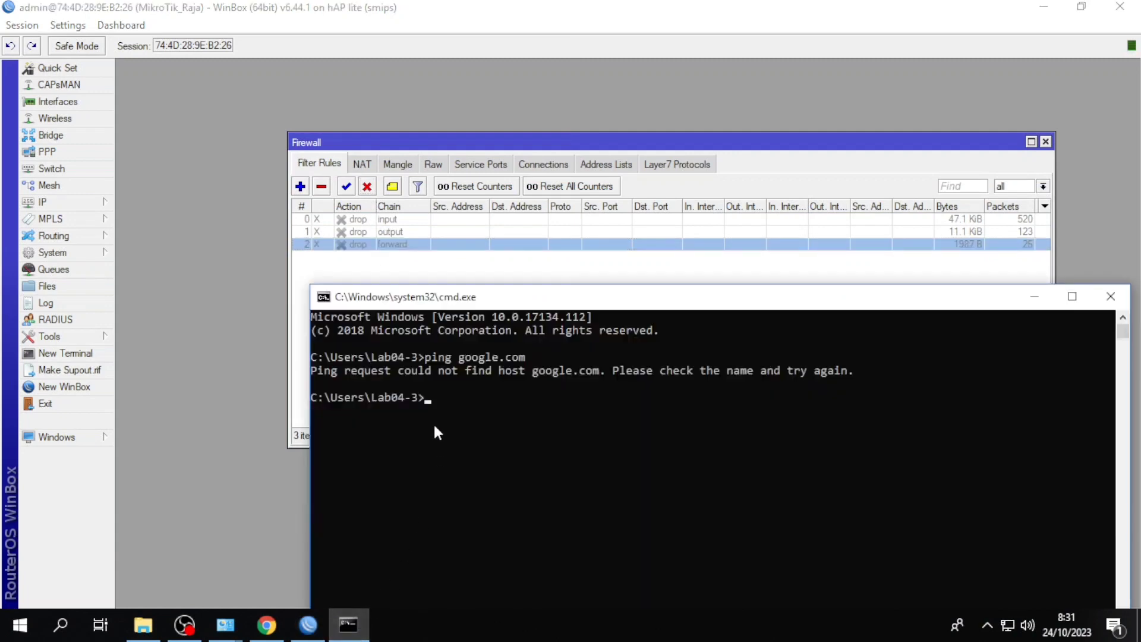
key(Up)
key(Return)
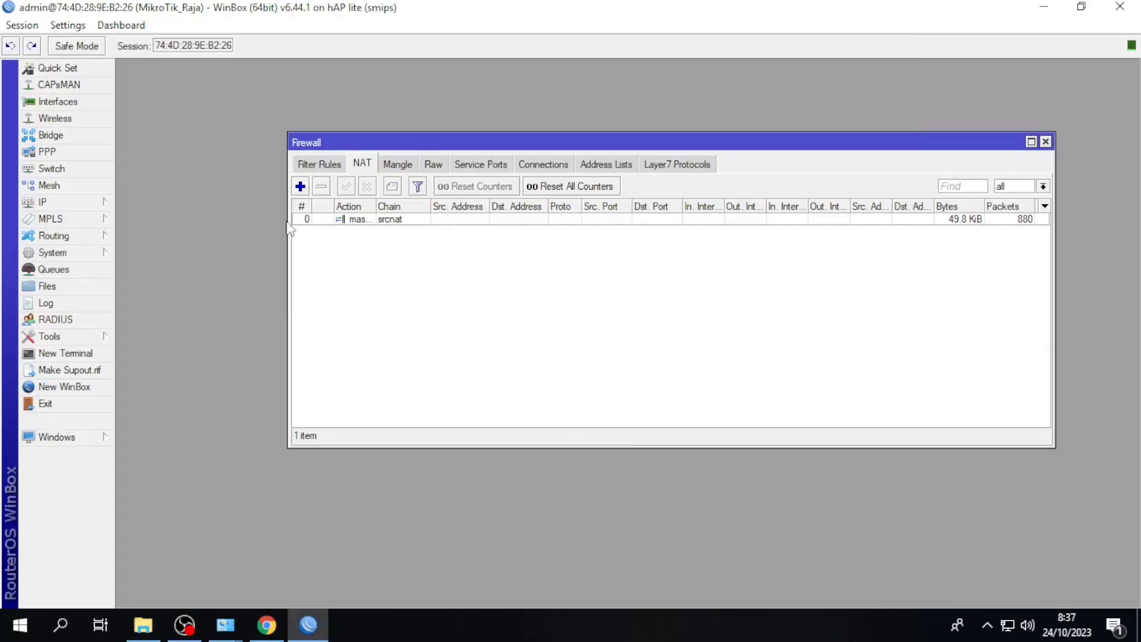
Step: Reopen the firewall's NAT list and start a new srcnat rule with the source address 192.168.29.0/24
click(1045, 142)
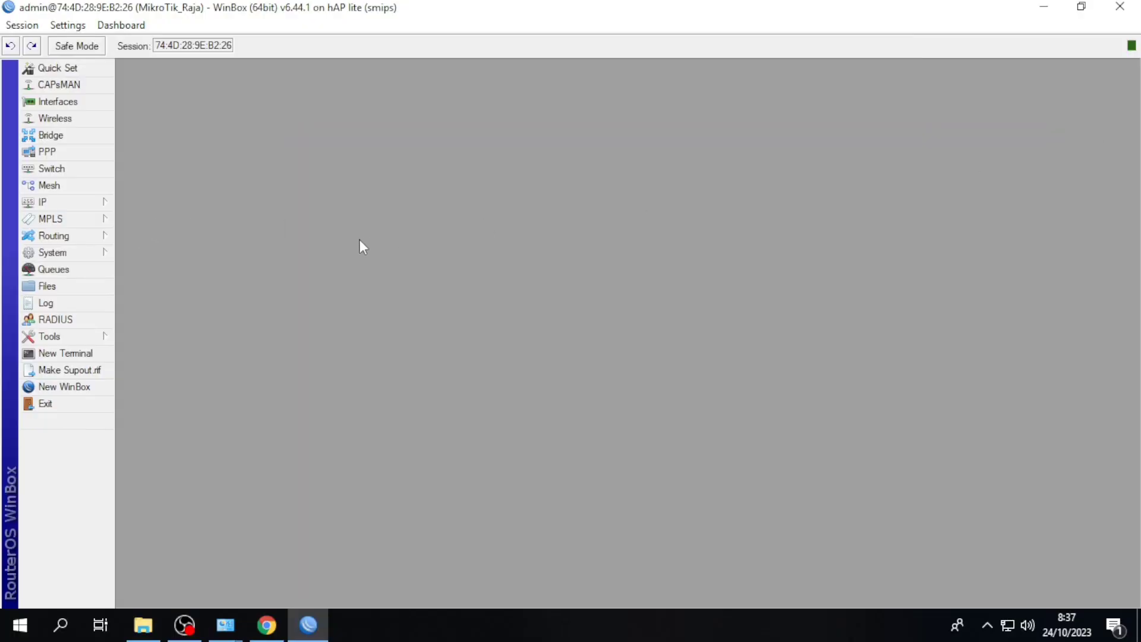
click(95, 204)
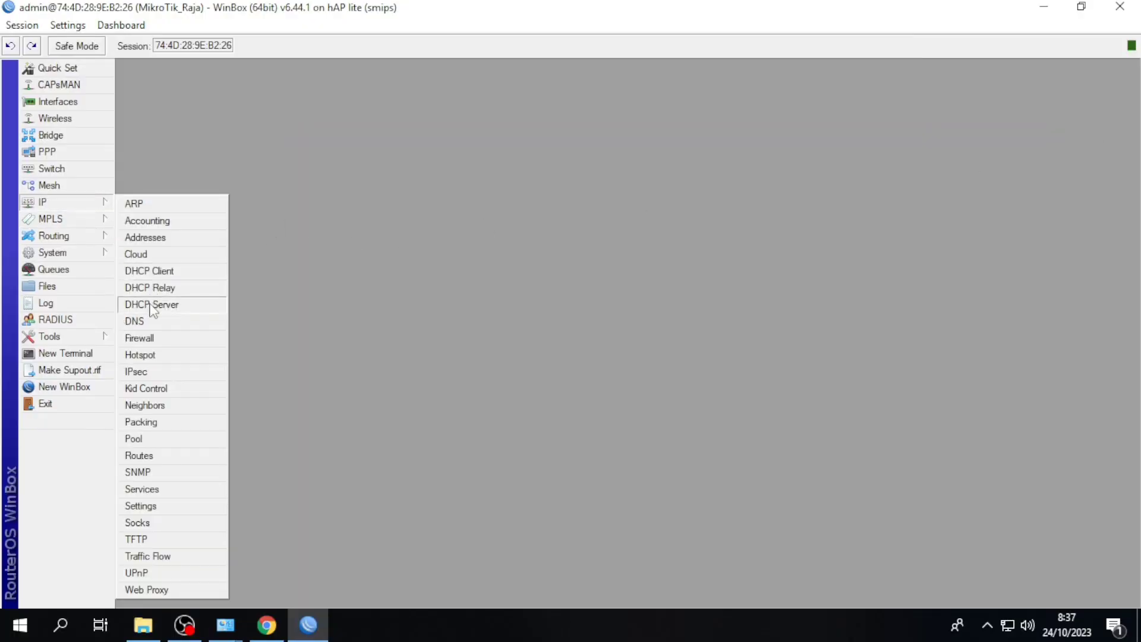
click(162, 338)
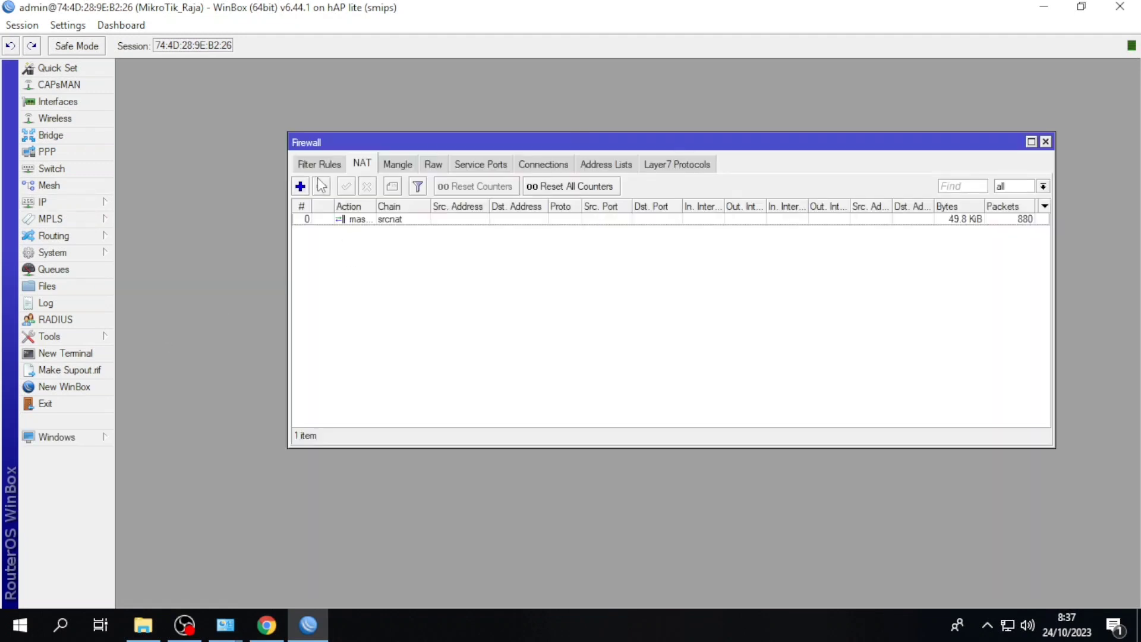
click(300, 186)
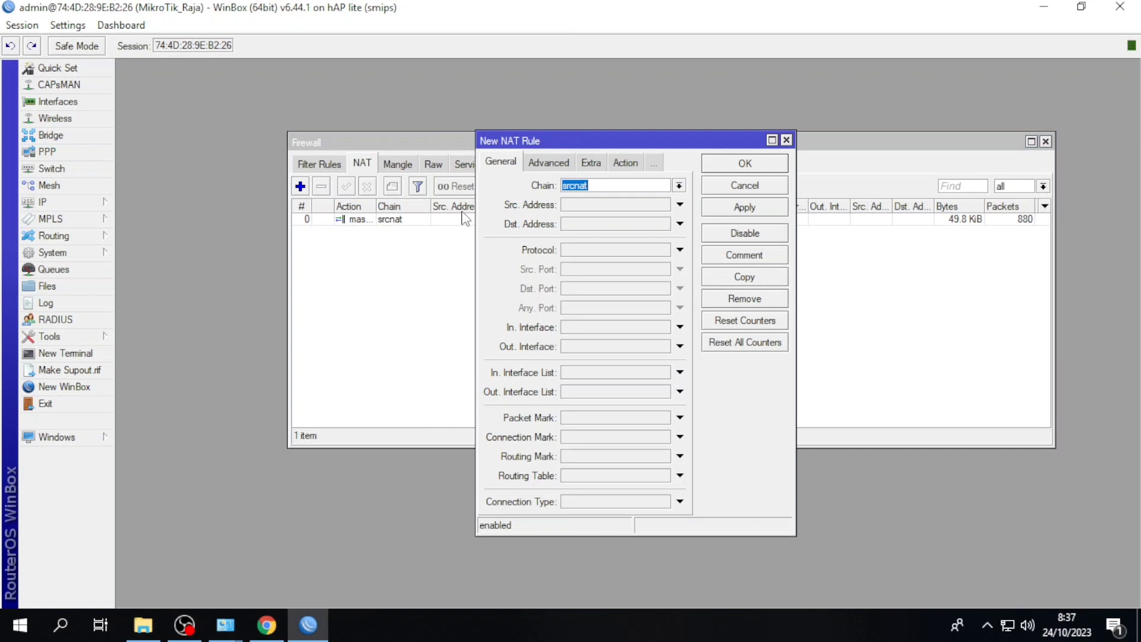
click(576, 208)
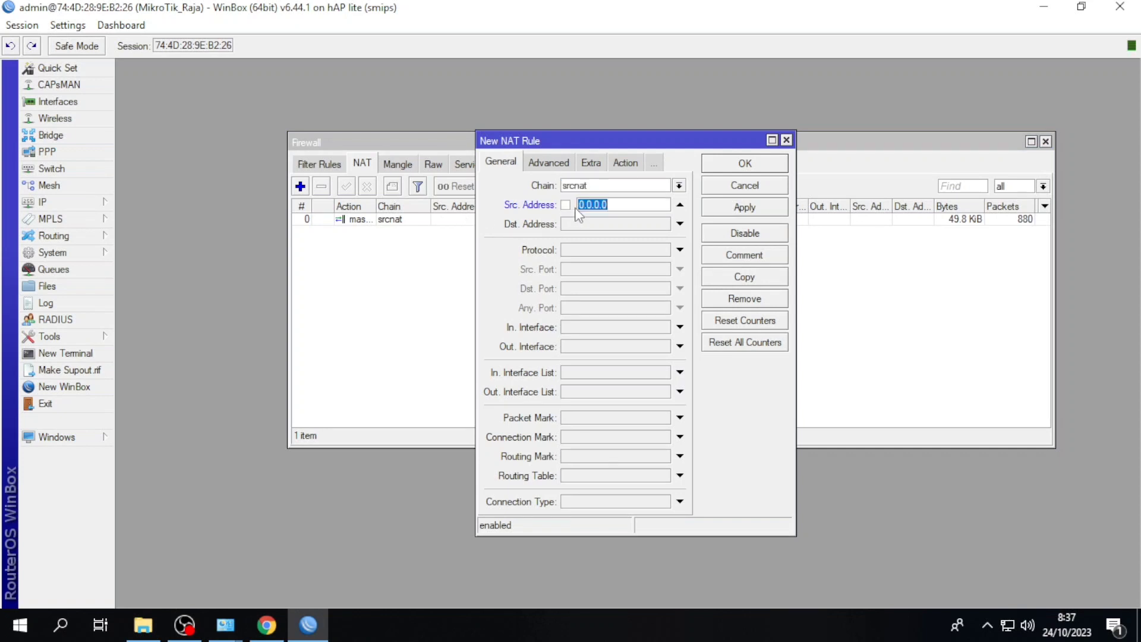
text(192.168.29.0/24)
Step: Set the new NAT rule's protocol to 6 (tcp) and destination port to 80, and choose its outgoing interface
click(680, 250)
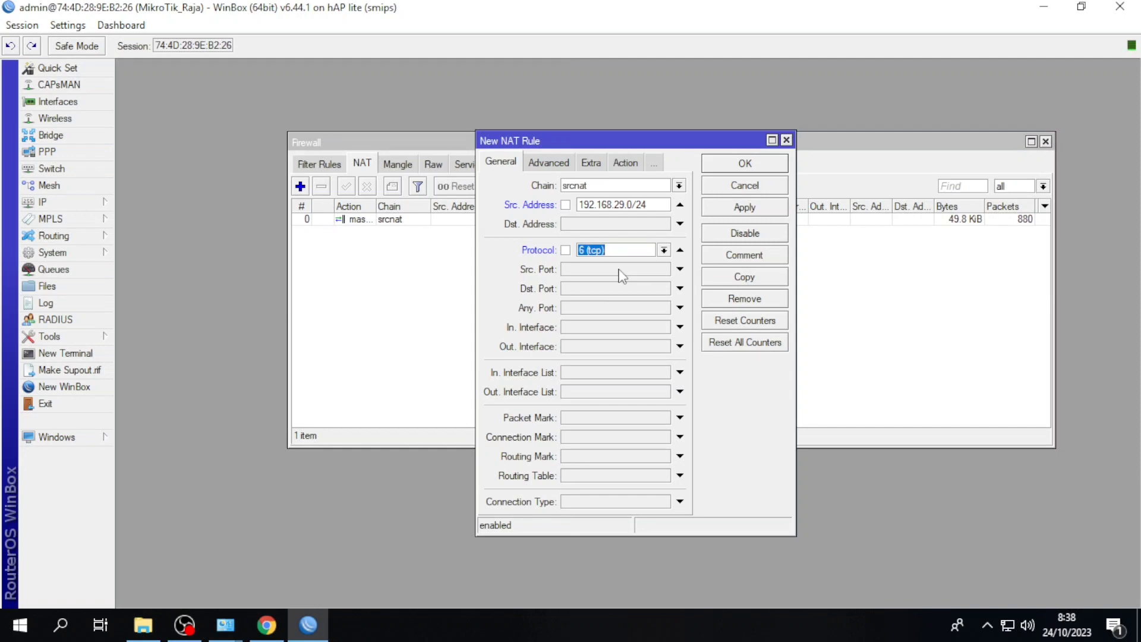
click(598, 269)
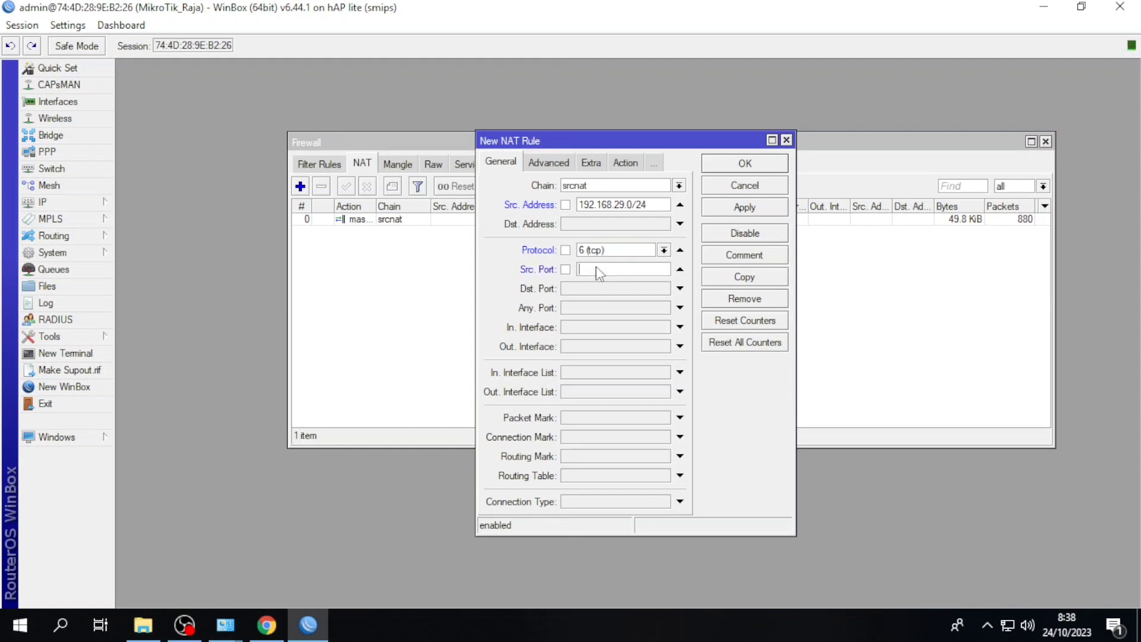
click(584, 290)
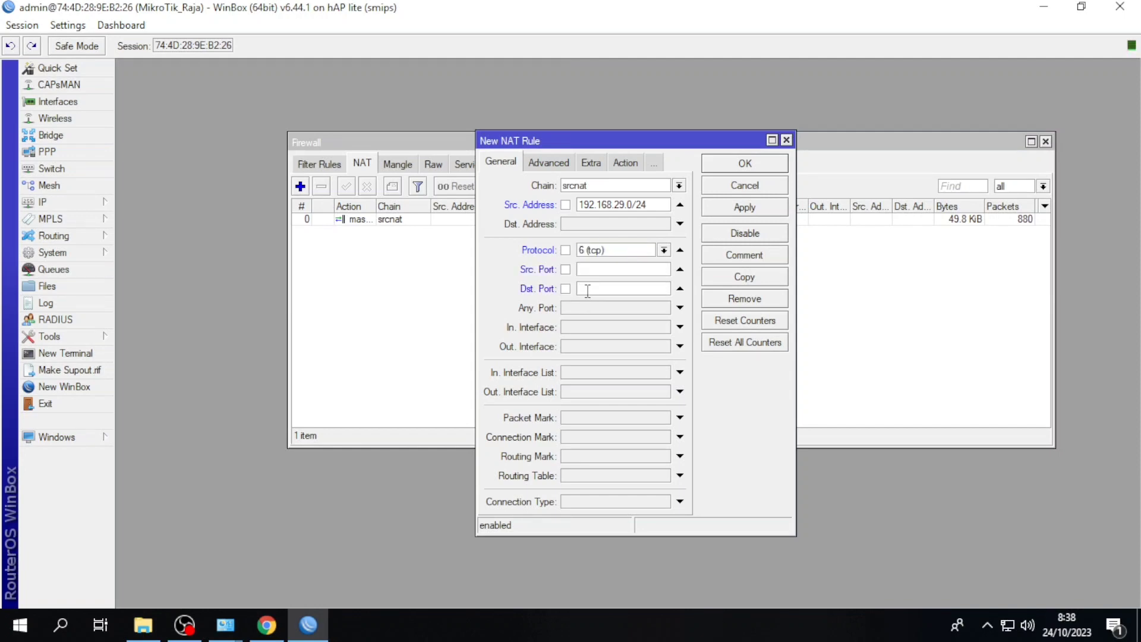
text(80)
click(680, 346)
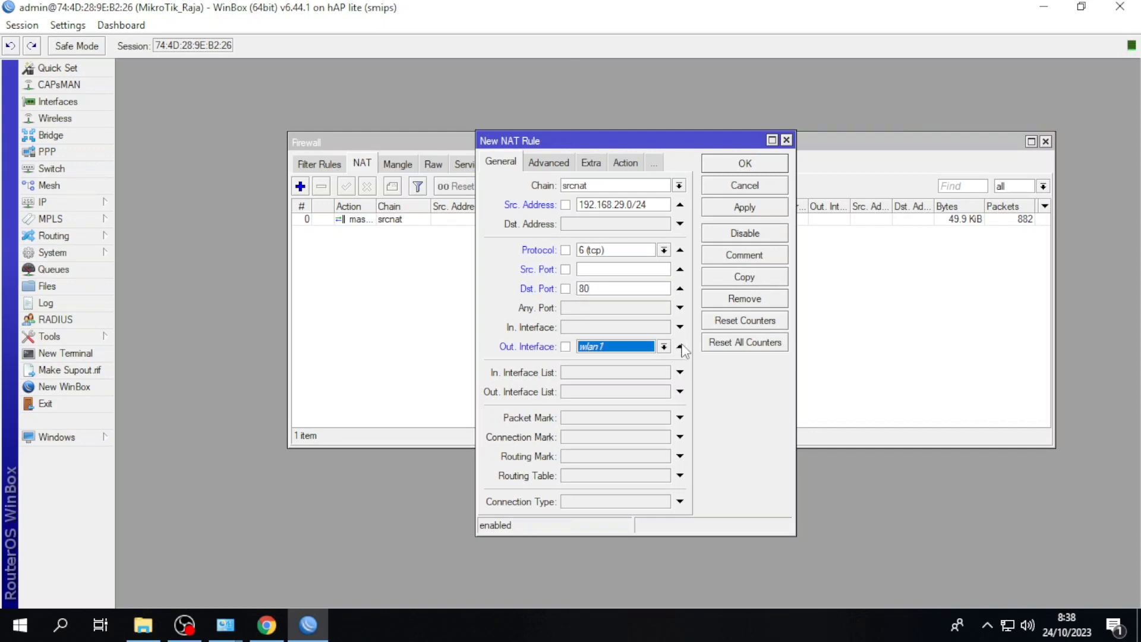
click(663, 347)
Step: Set the new NAT rule's action to src-nat
click(624, 162)
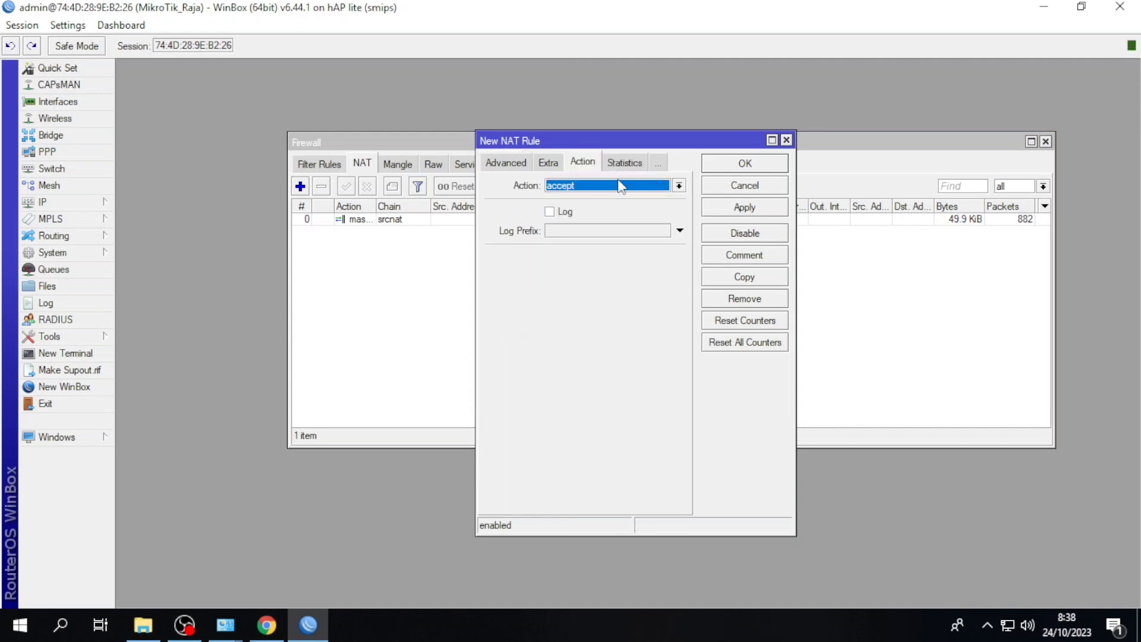
click(621, 187)
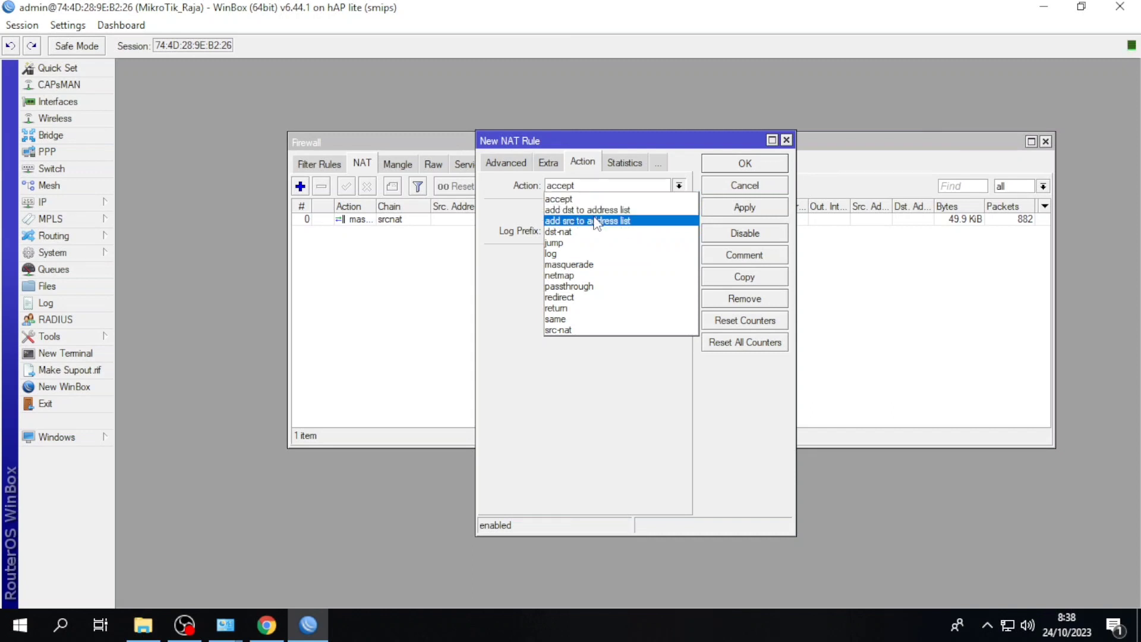
click(583, 328)
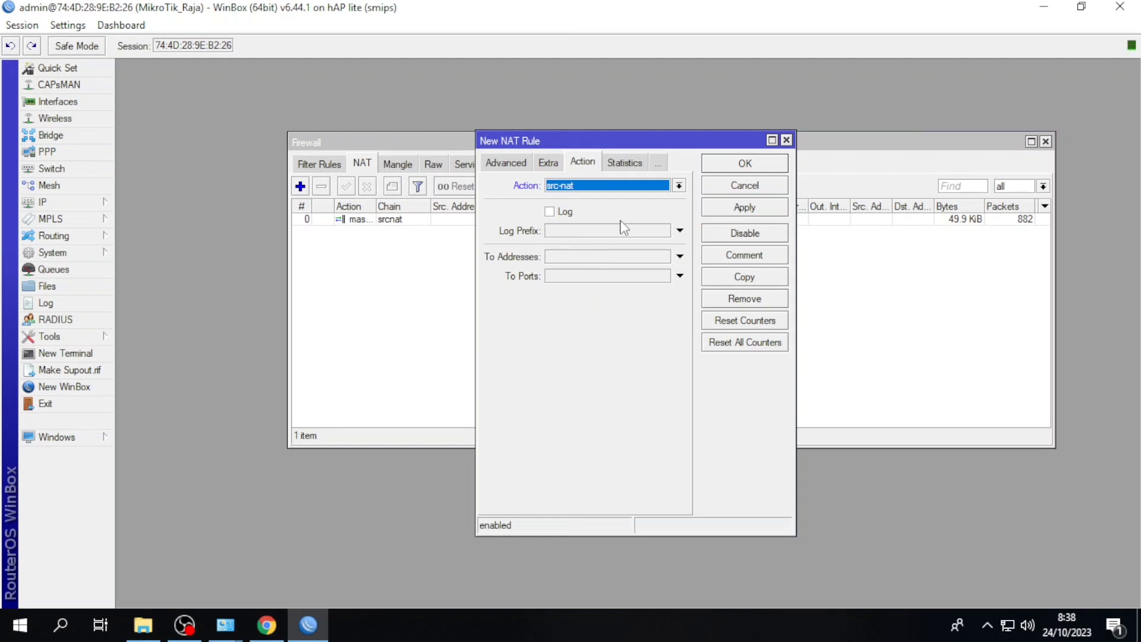
Step: Copy the ether1 address from the router's IP address list for the src-nat rule's target address
click(574, 256)
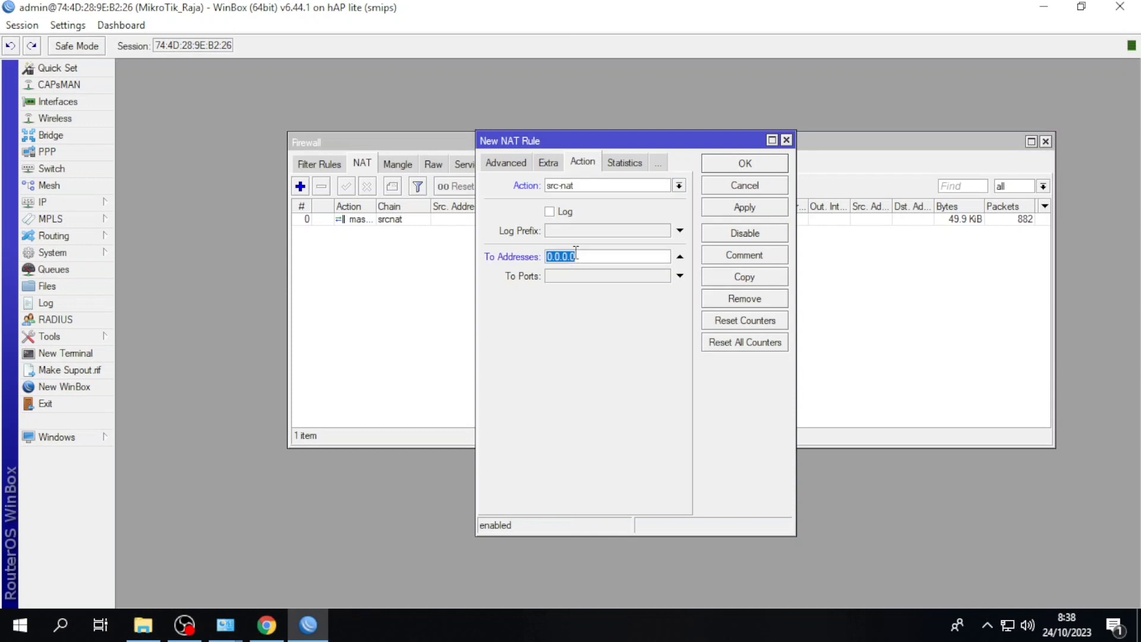
text(192)
click(102, 208)
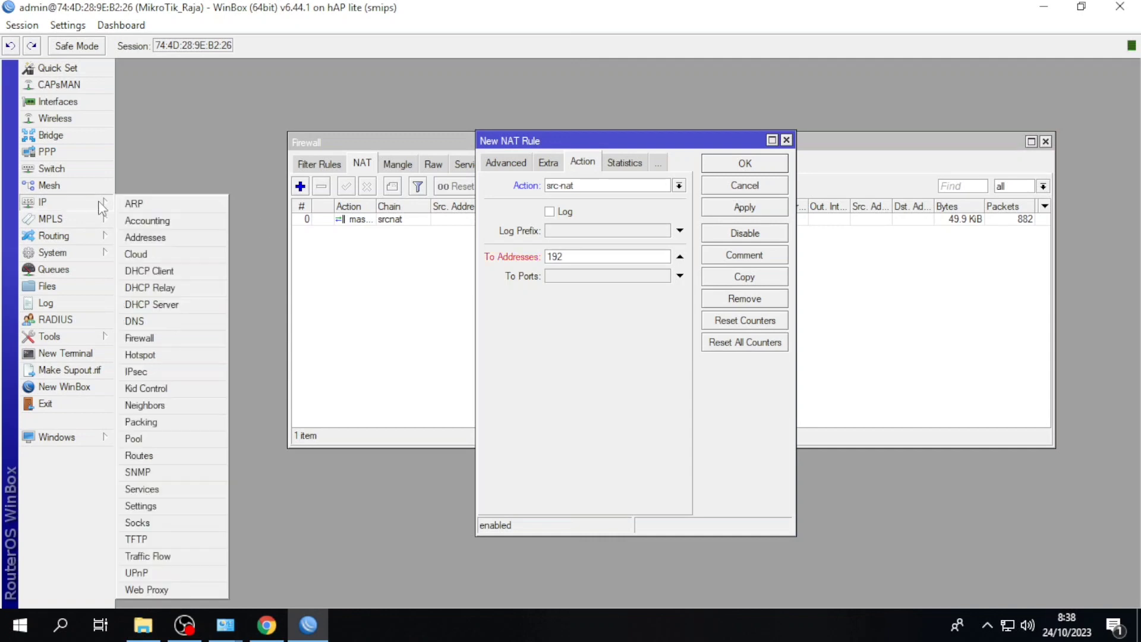
click(174, 237)
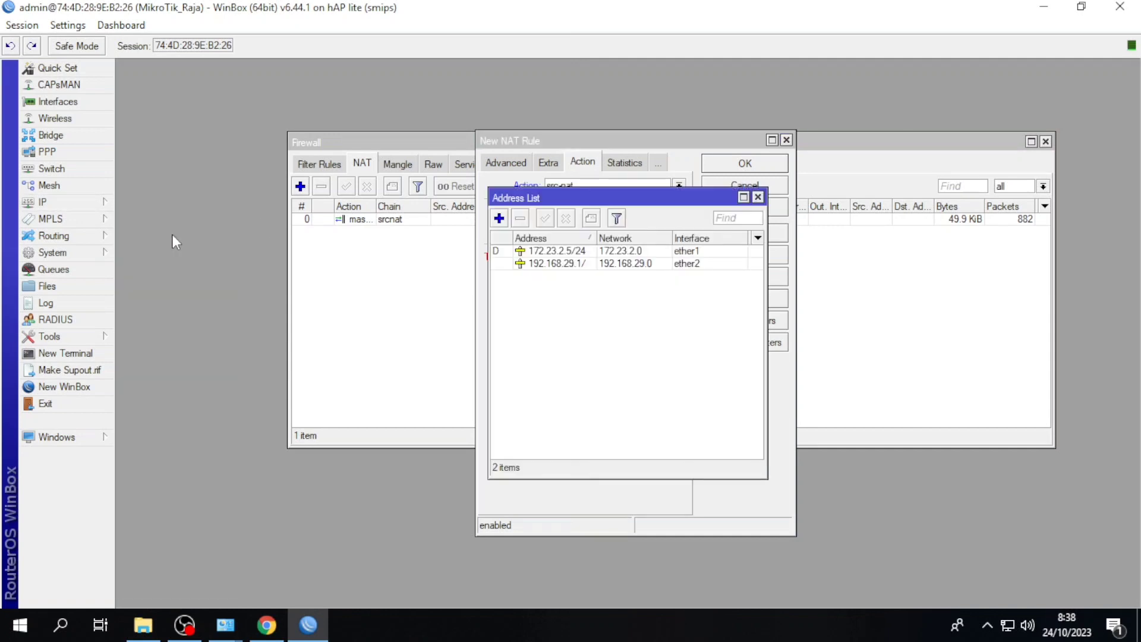
double_click(562, 250)
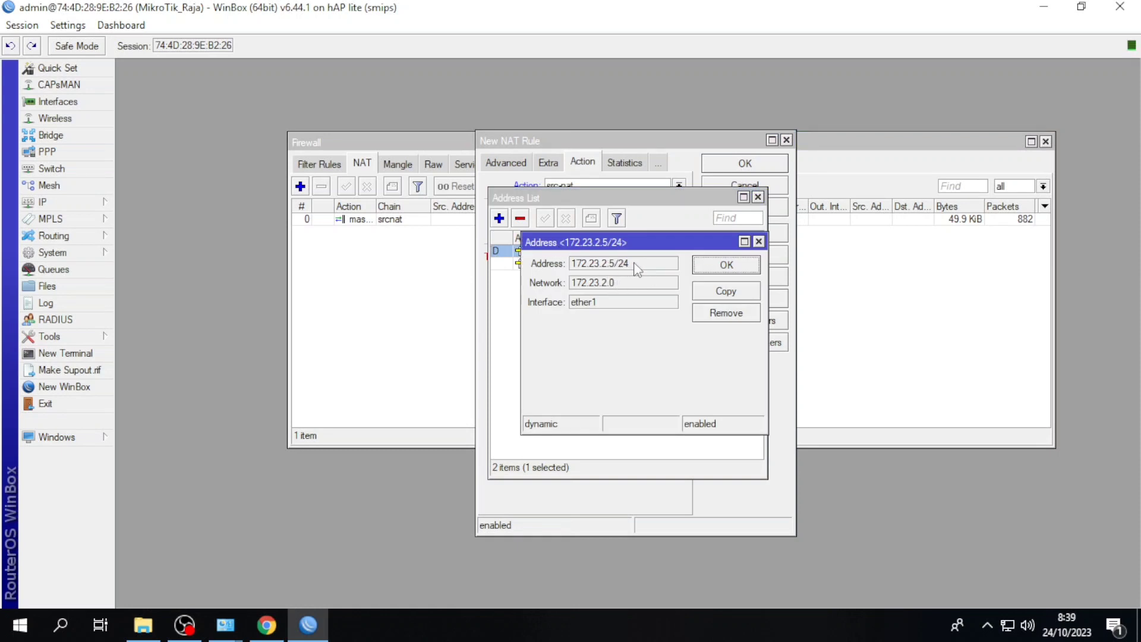
drag(624, 264, 555, 263)
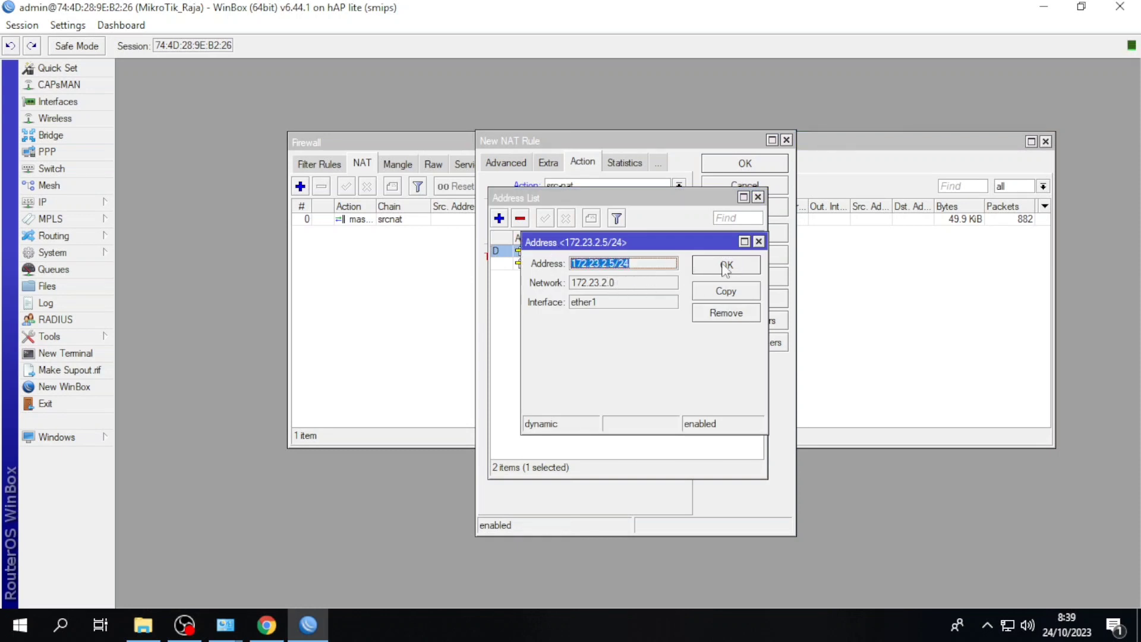
click(758, 242)
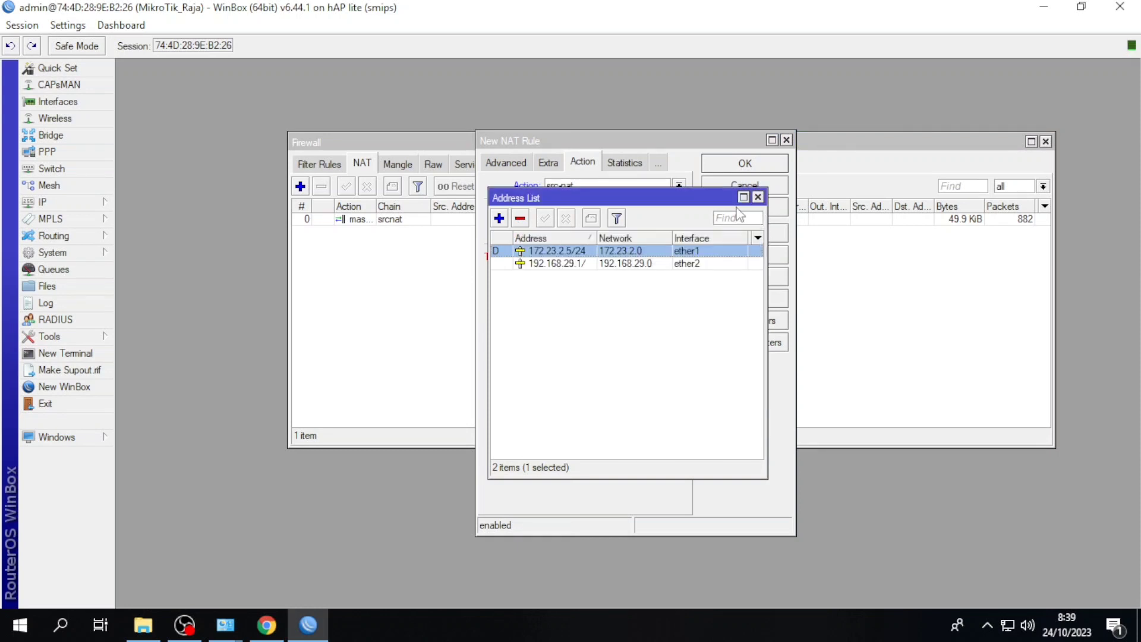
click(758, 197)
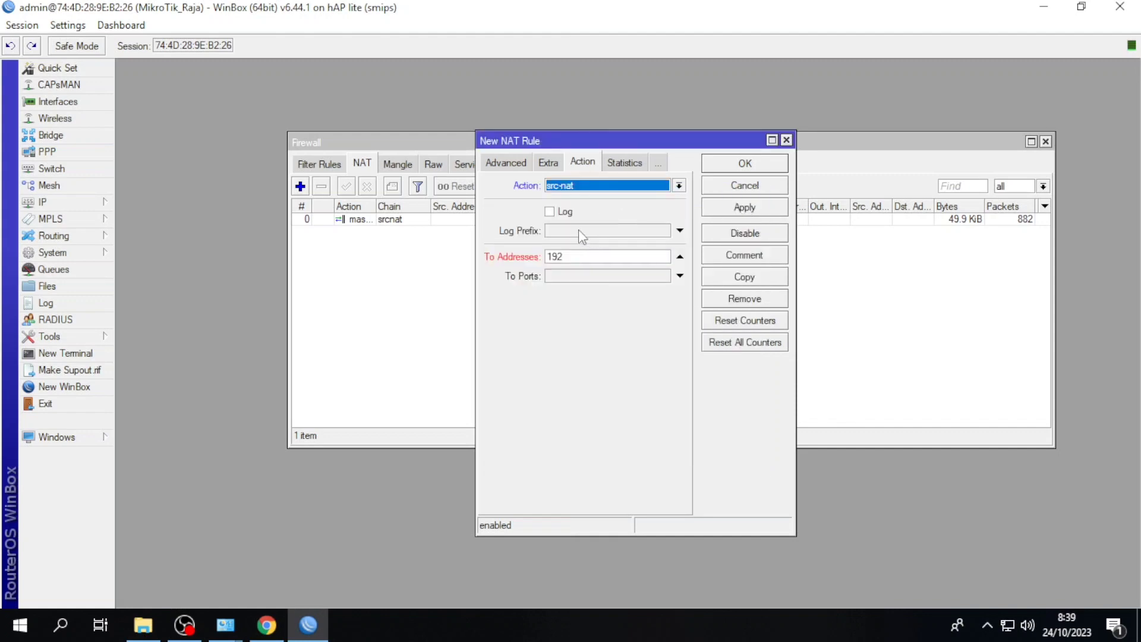
Step: Set the src-nat rule's to-address to 172.23.2.5 without the subnet suffix and save the rule
double_click(578, 253)
text(172.23.2.5/24)
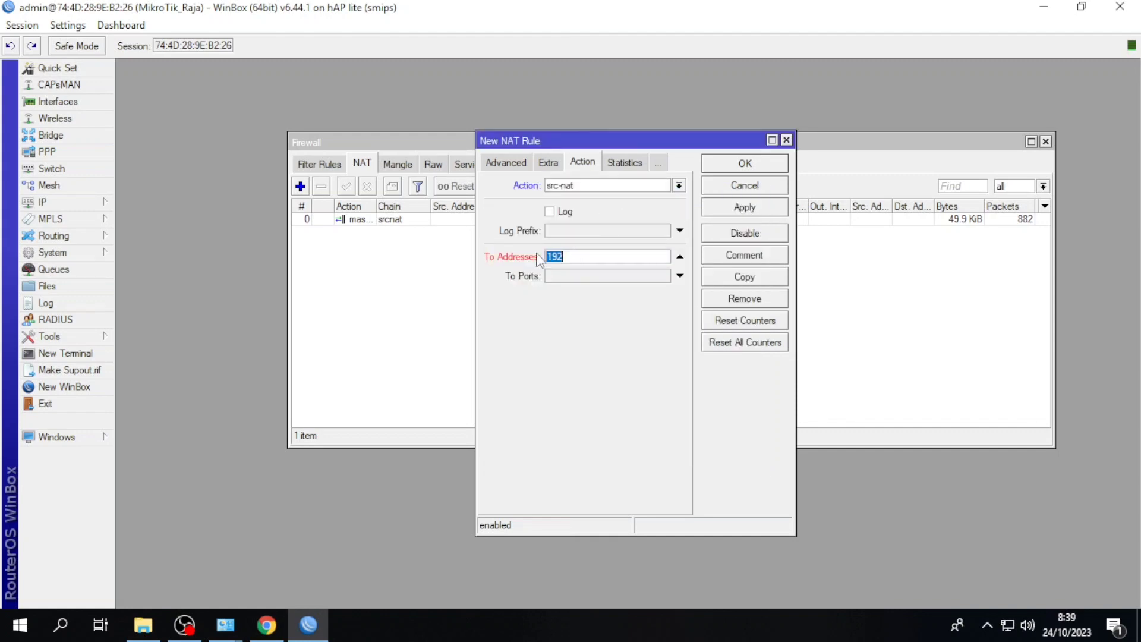
key(BackSpace)
key(BackSpace)
key(BackSpace)
click(732, 209)
click(737, 168)
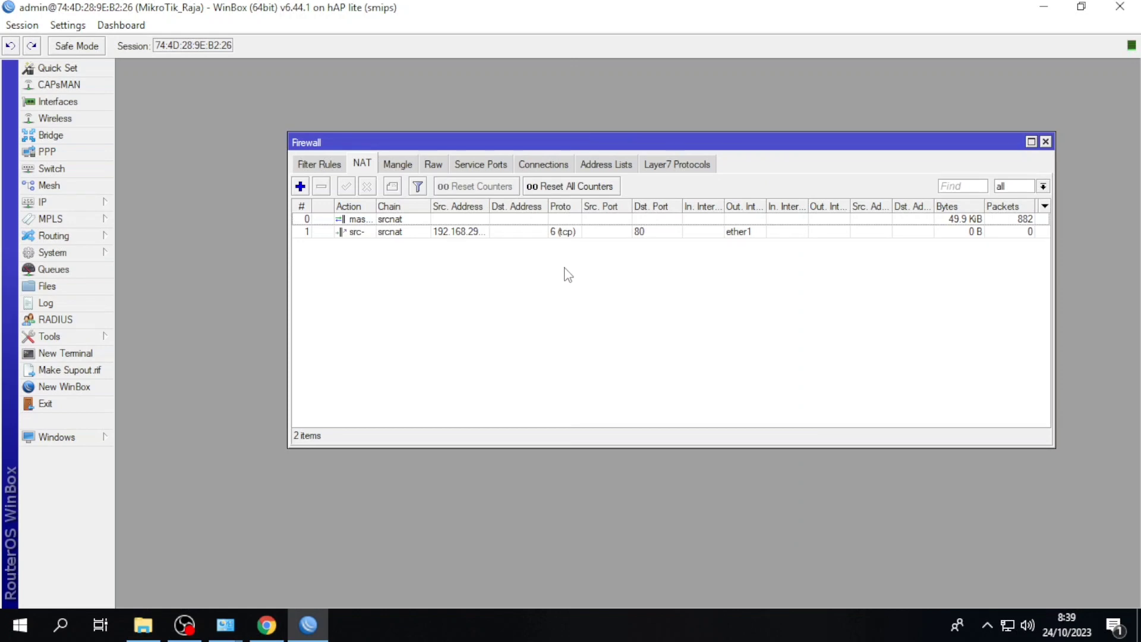
Step: Switch to Chrome and open the router's web page at 192.168.29.1 in a new tab to check access
click(255, 627)
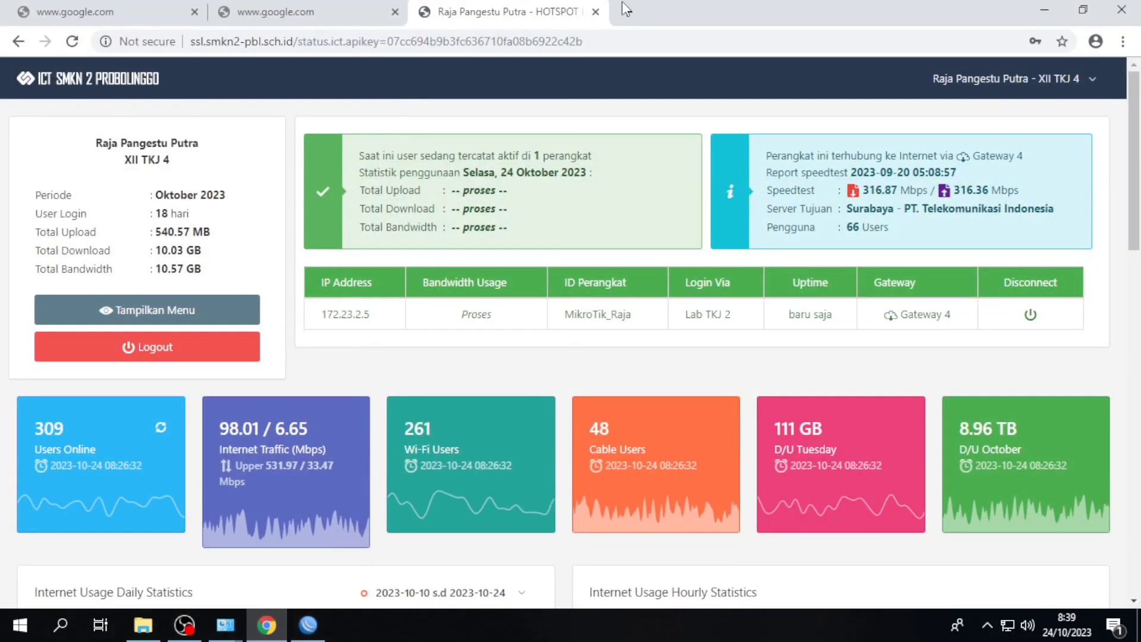
click(626, 12)
text(1)
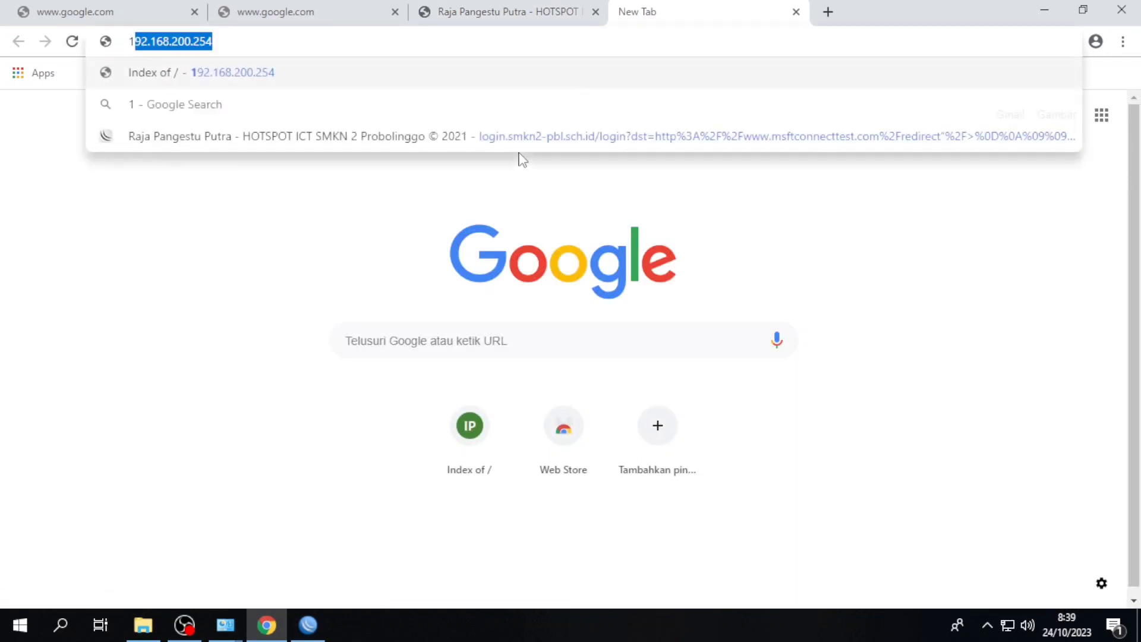
text(92.168.29)
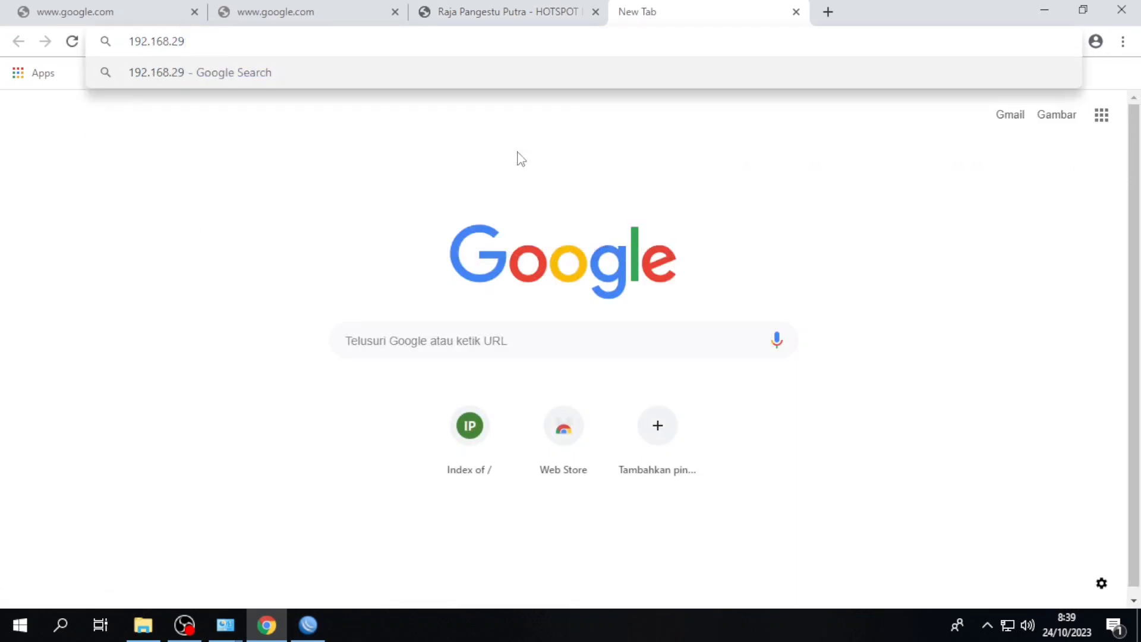
text(.)
text(1)
key(Return)
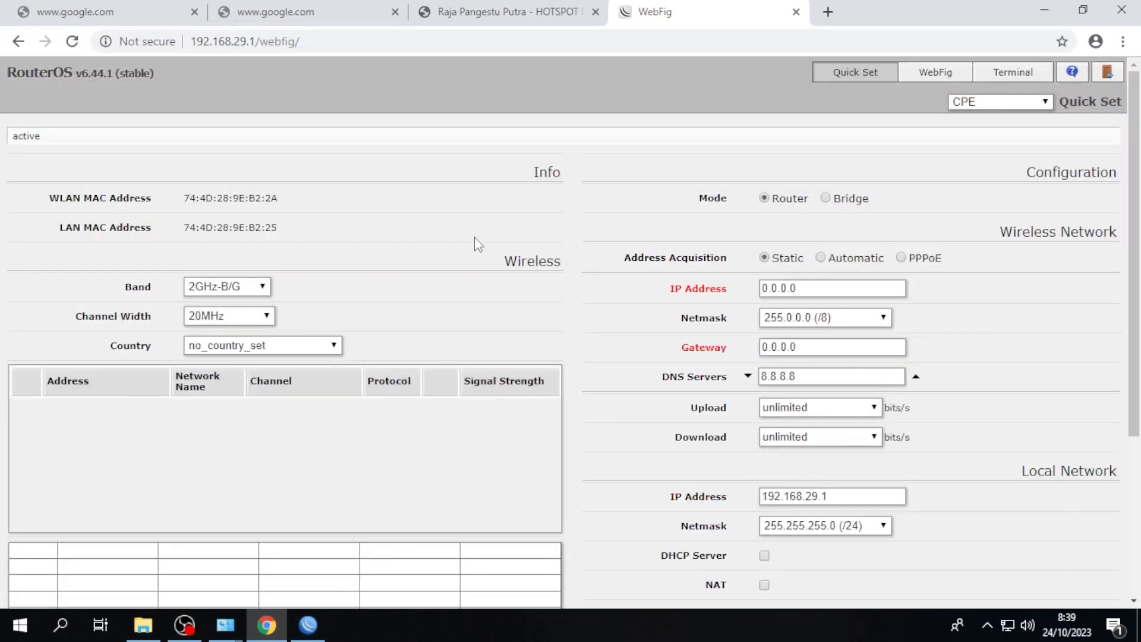
scroll(486, 250, down, 4)
scroll(544, 283, up, 4)
Step: Return to WinBox, disable the src-nat rule, and start a dstnat rule with source address 192.168.29.1
key(alt+Tab)
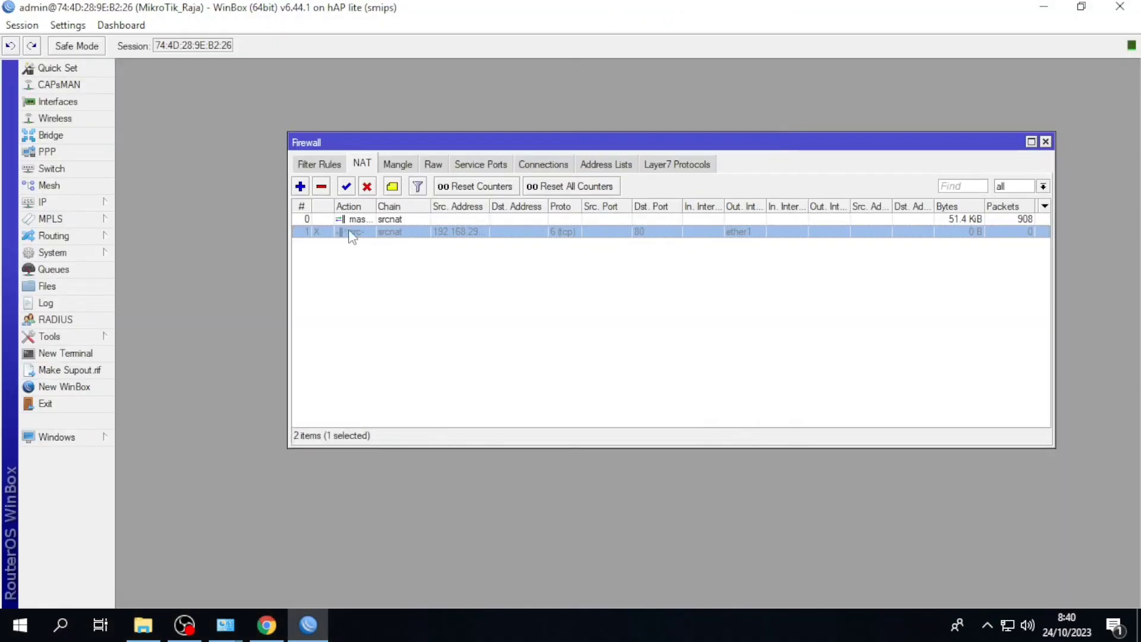
click(300, 186)
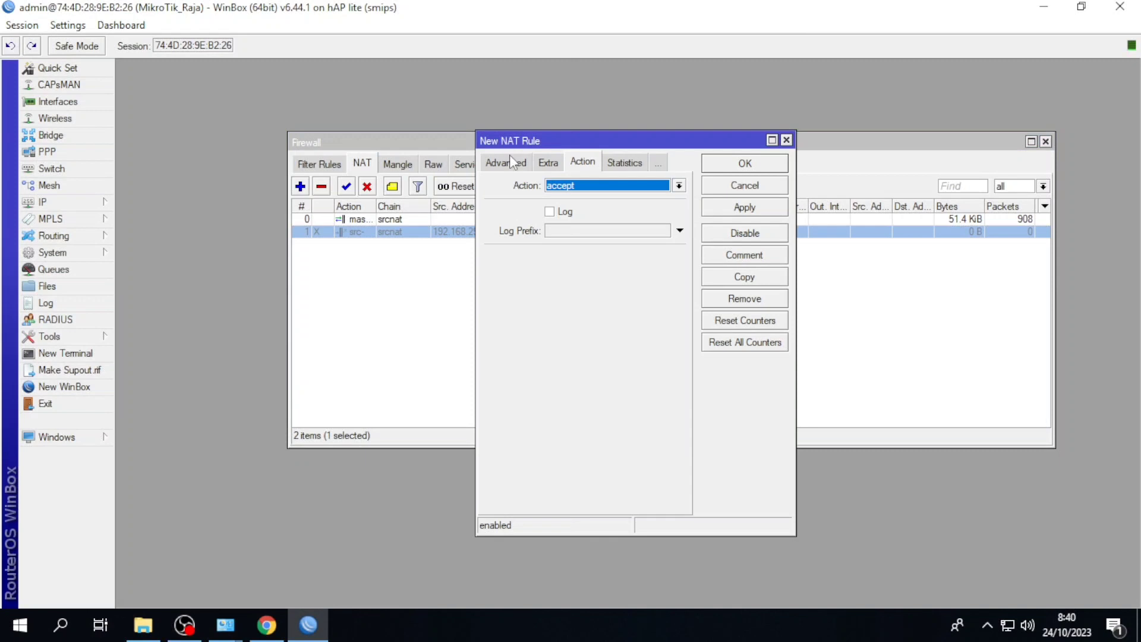
click(510, 159)
click(511, 165)
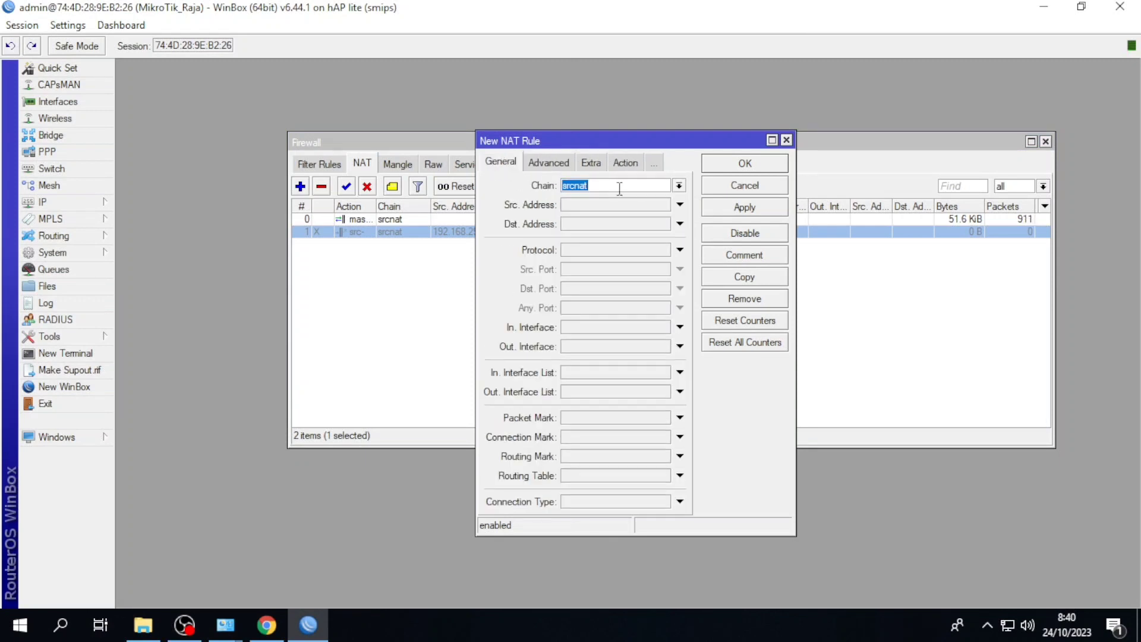
click(678, 186)
click(635, 198)
click(681, 205)
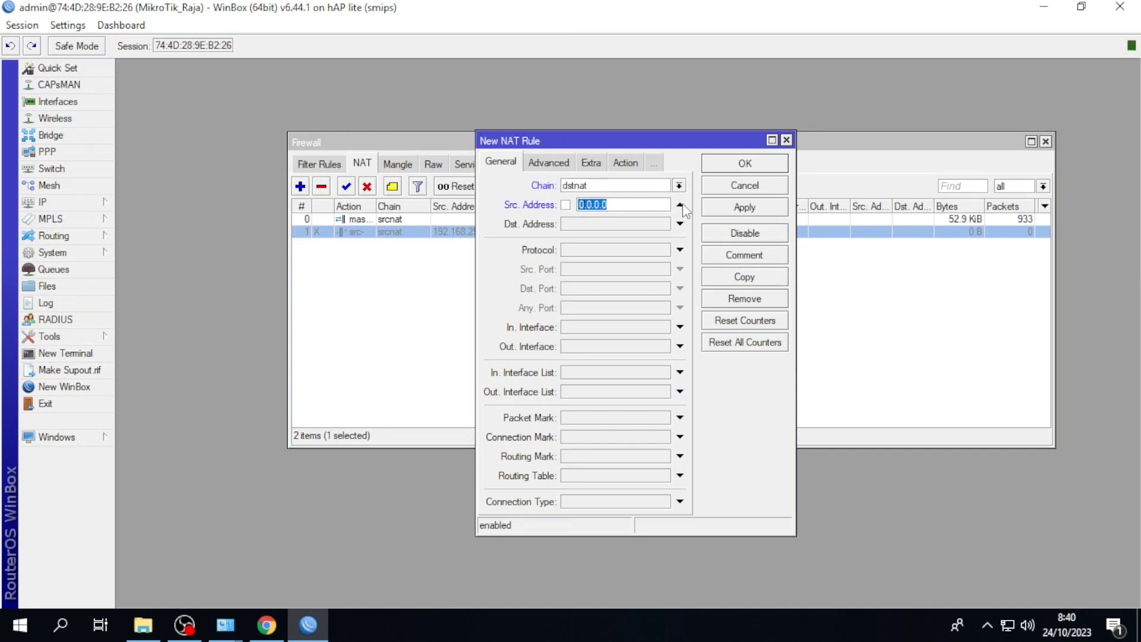
text(192.168.29.1)
Step: Set the dstnat rule's protocol to udp and its destination port to 53
click(681, 250)
click(663, 251)
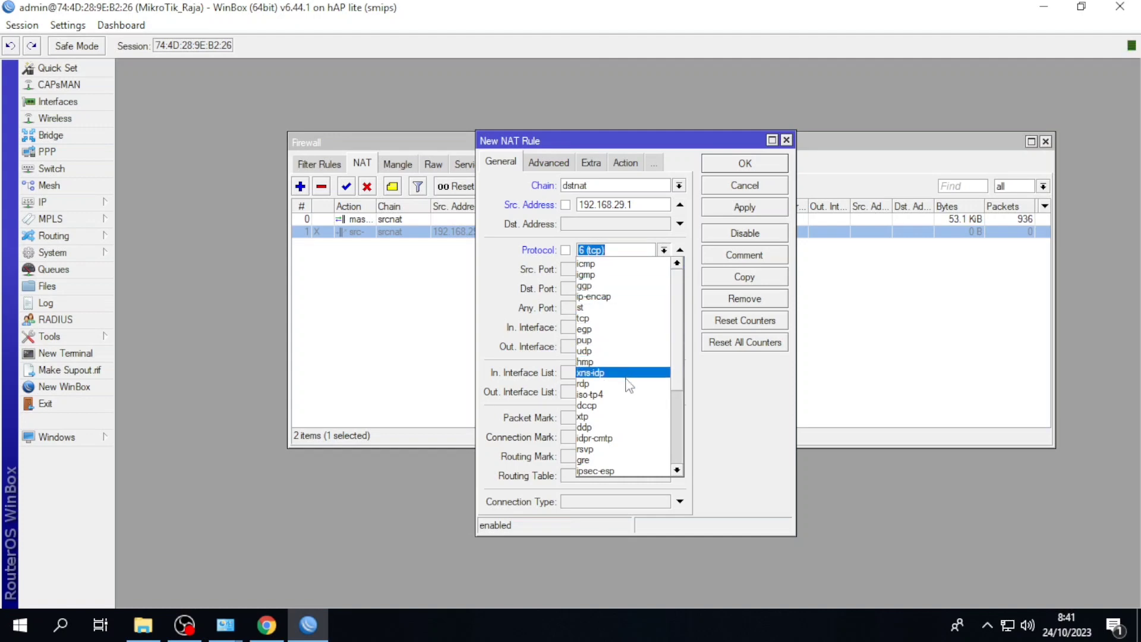
scroll(618, 425, down, 3)
scroll(619, 428, down, 2)
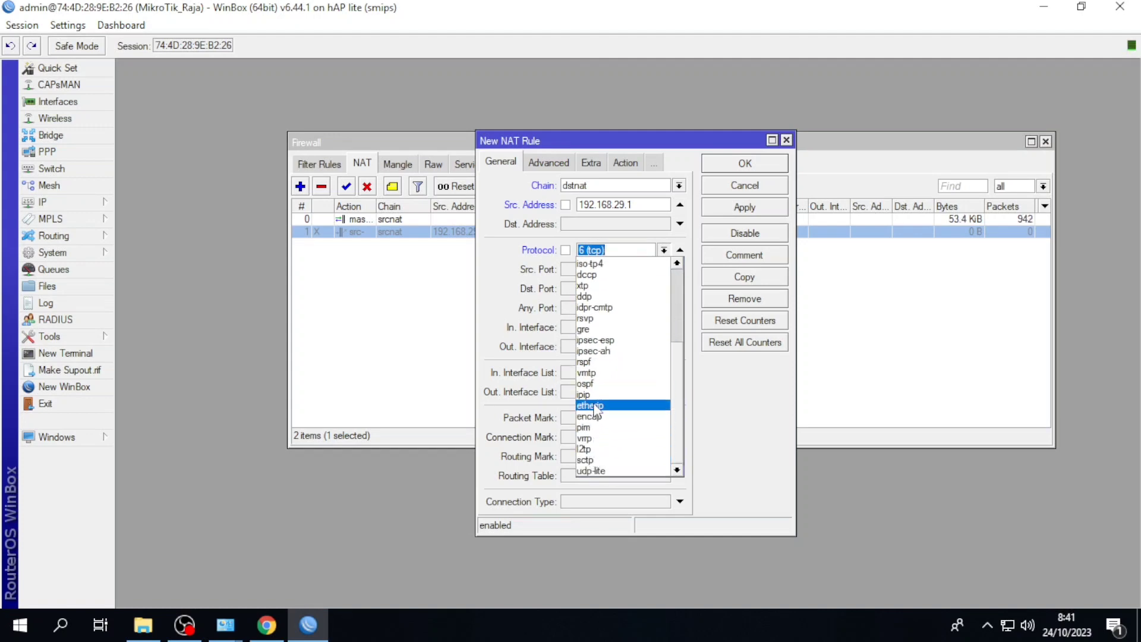
scroll(593, 371, up, 1)
scroll(594, 285, up, 2)
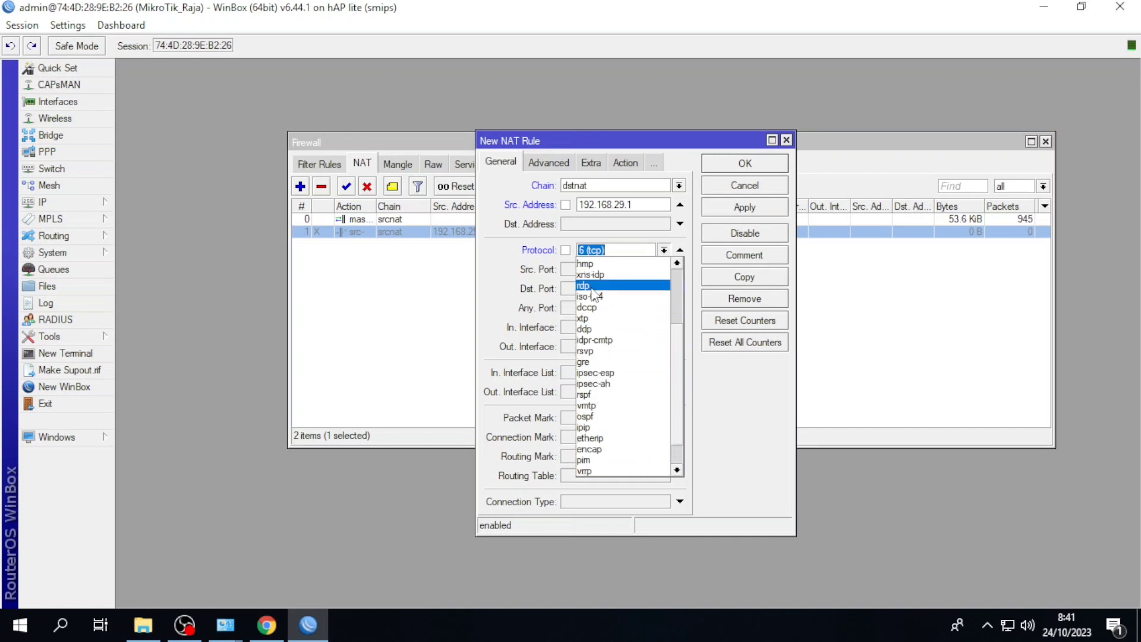
click(599, 265)
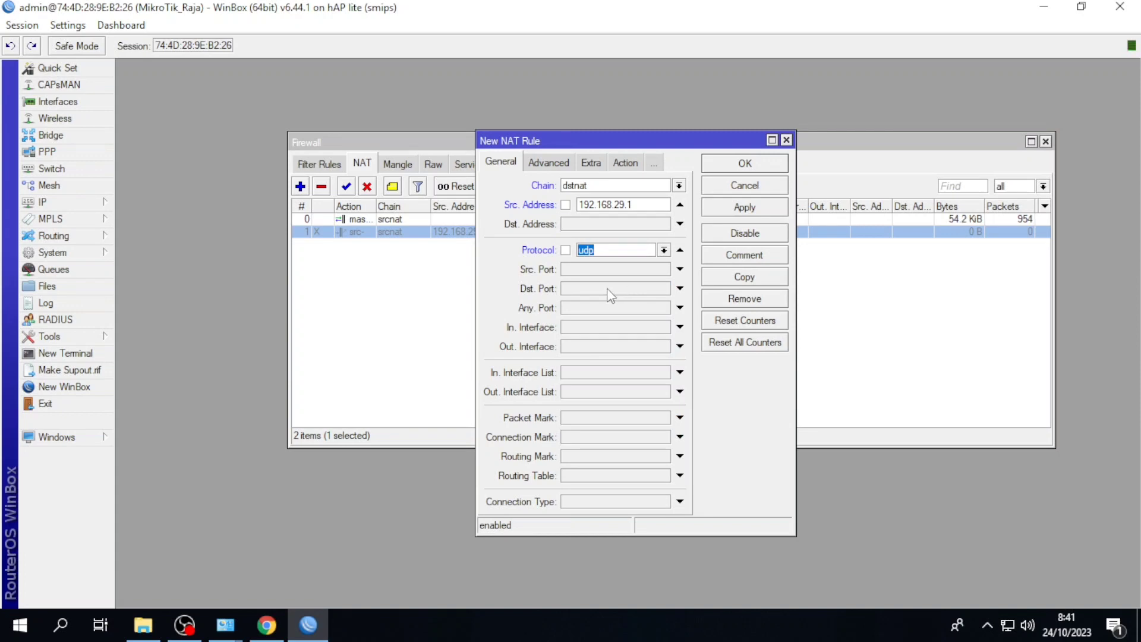
click(596, 269)
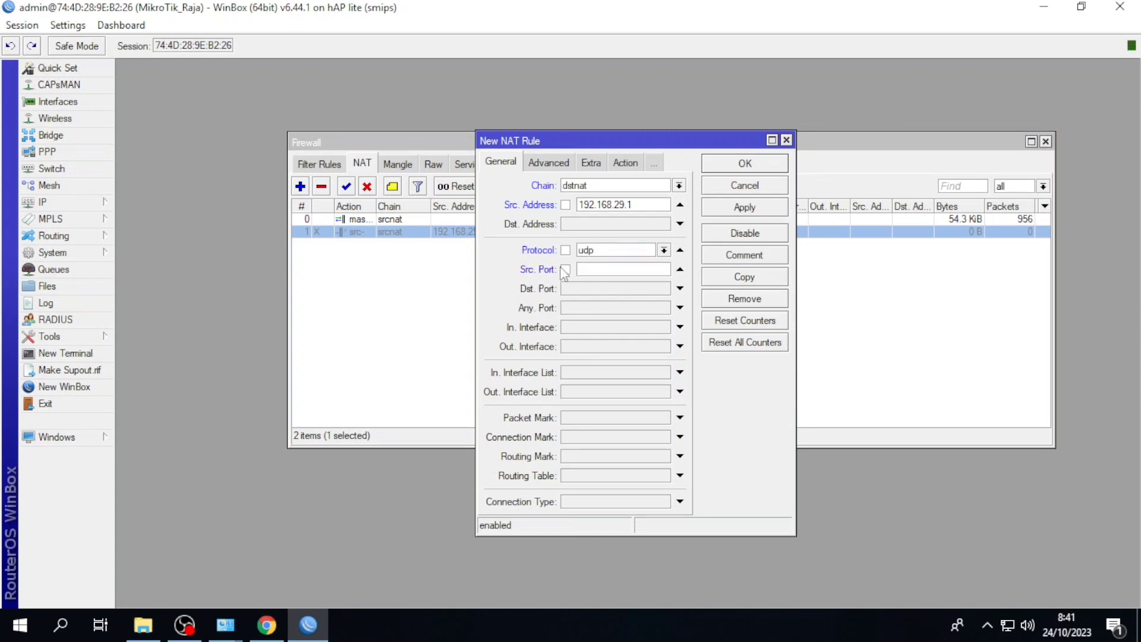
click(624, 289)
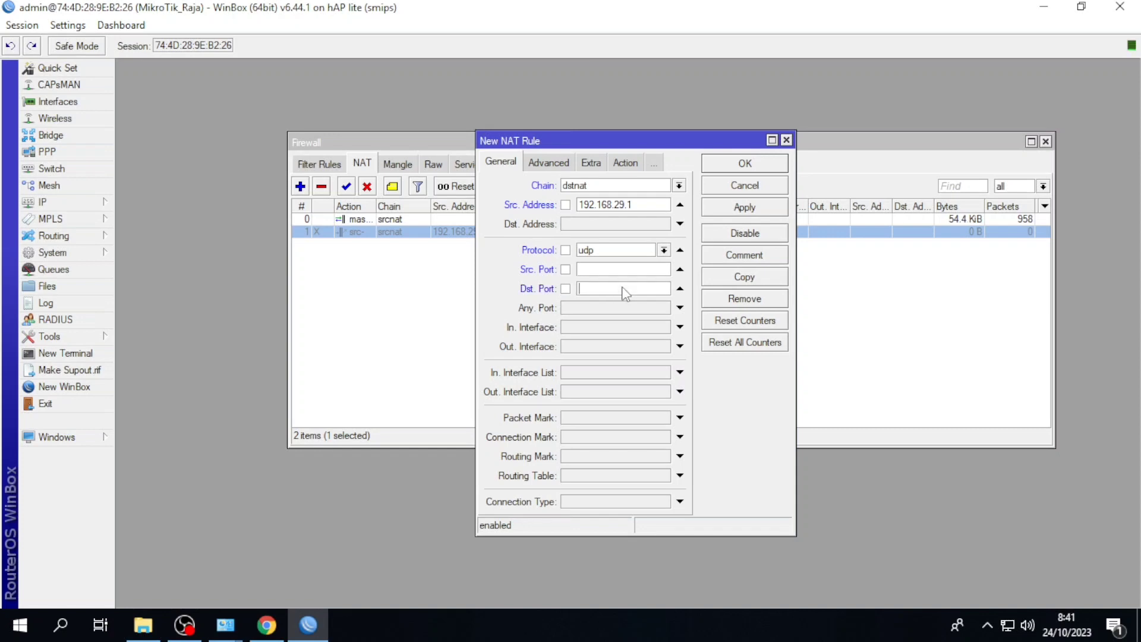
text(53)
Step: Set the dstnat rule's action to redirect and save the rule
click(624, 164)
click(613, 186)
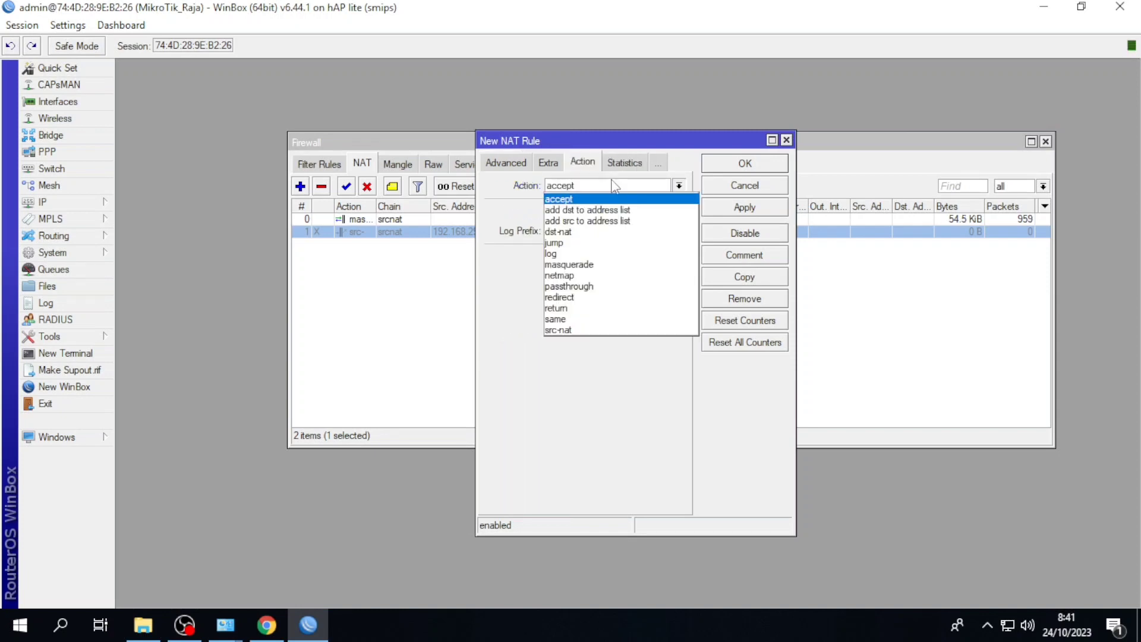
click(588, 297)
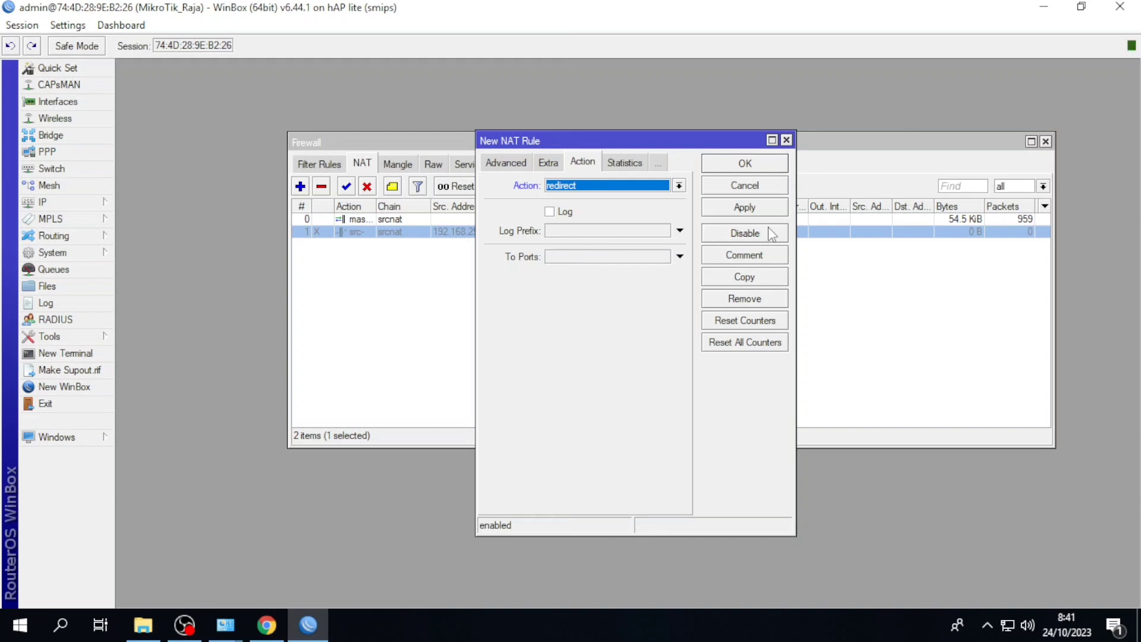
click(765, 207)
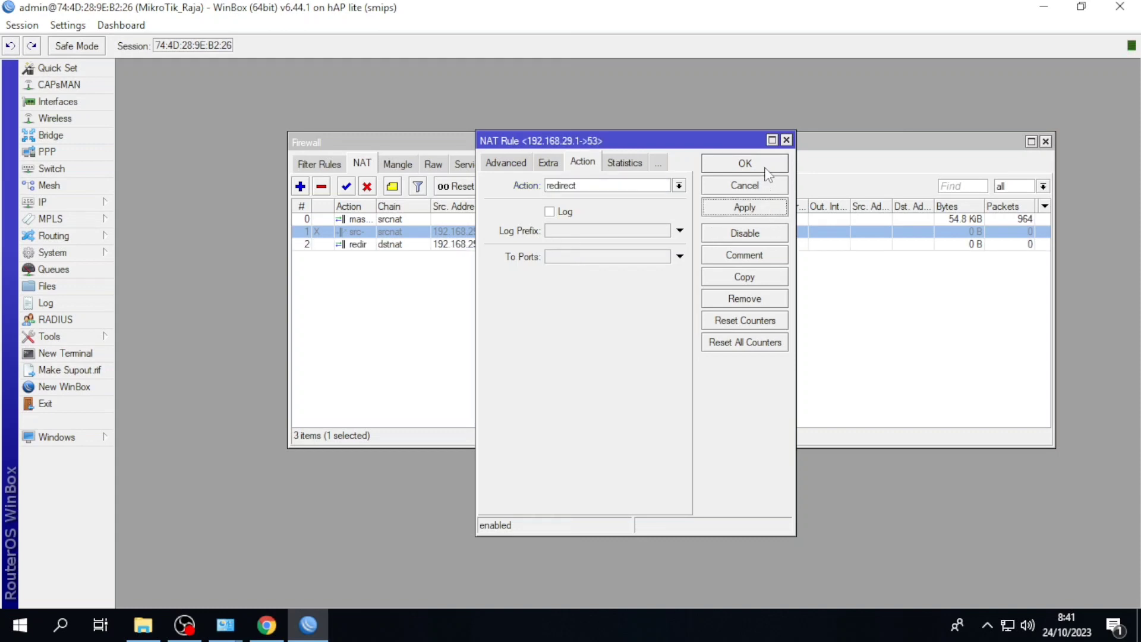
click(766, 167)
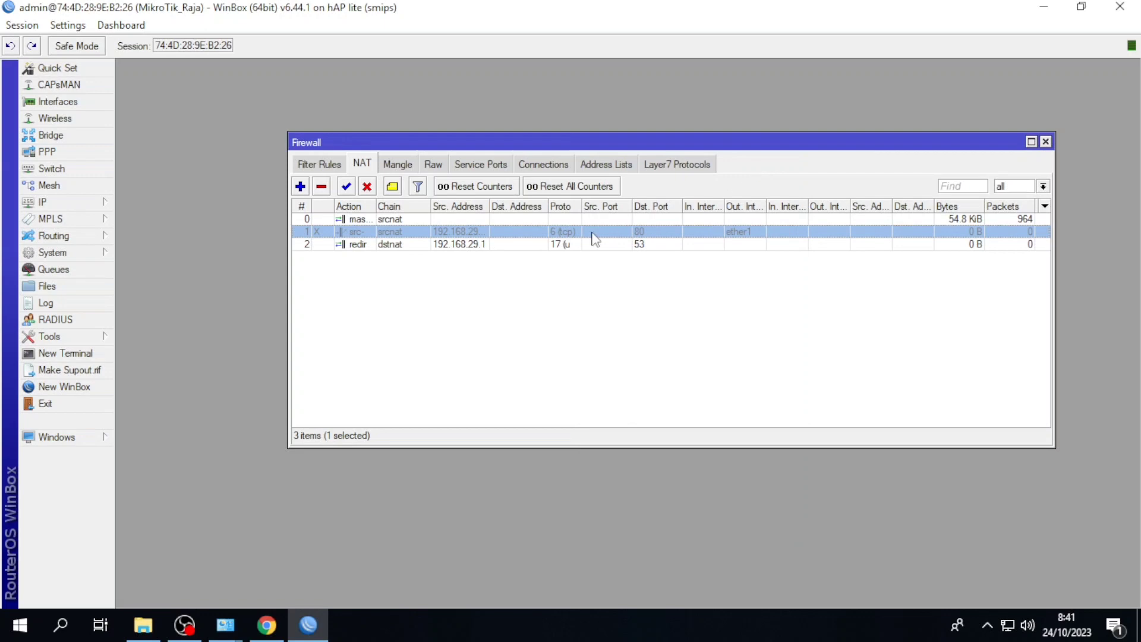
click(301, 186)
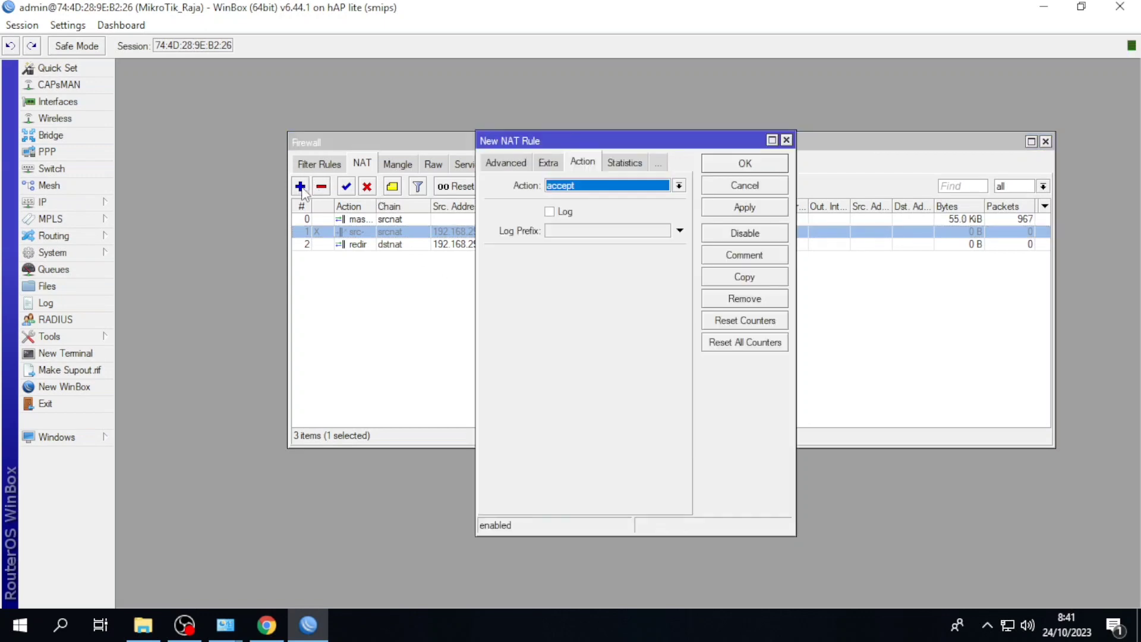
click(786, 140)
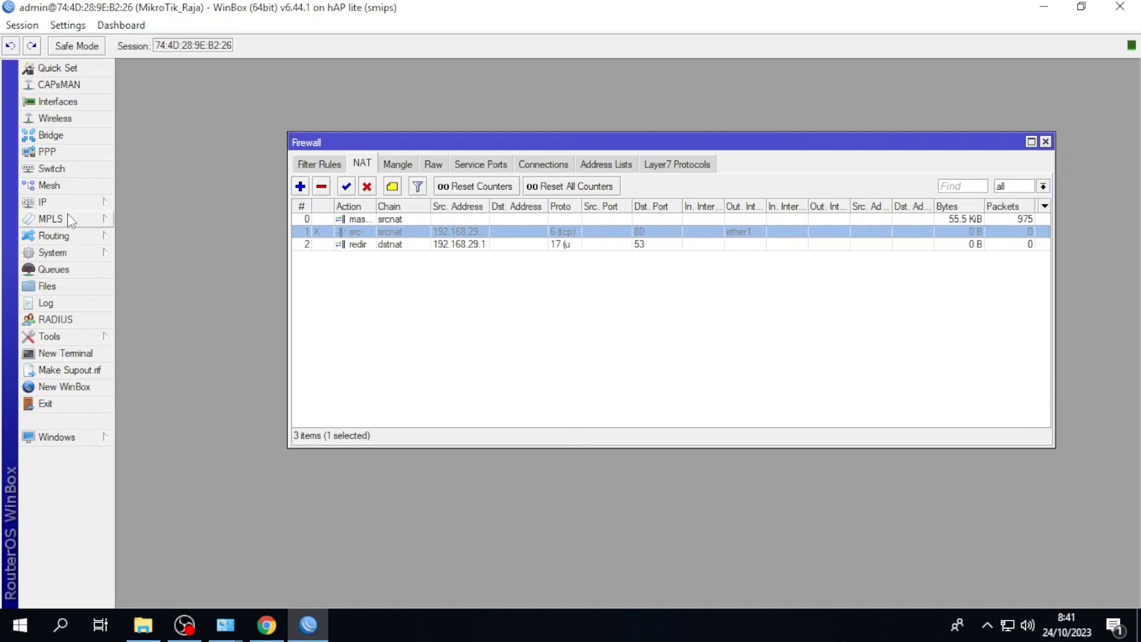
Step: Open the static DNS list from the DNS settings and start a new entry named raja.com
click(77, 202)
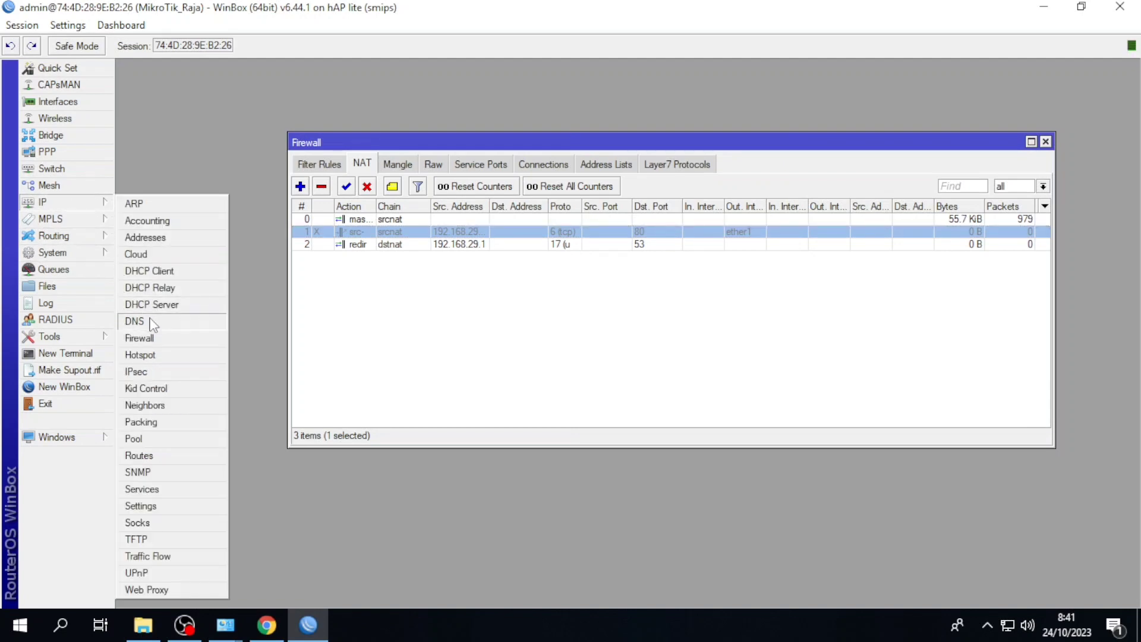
click(146, 321)
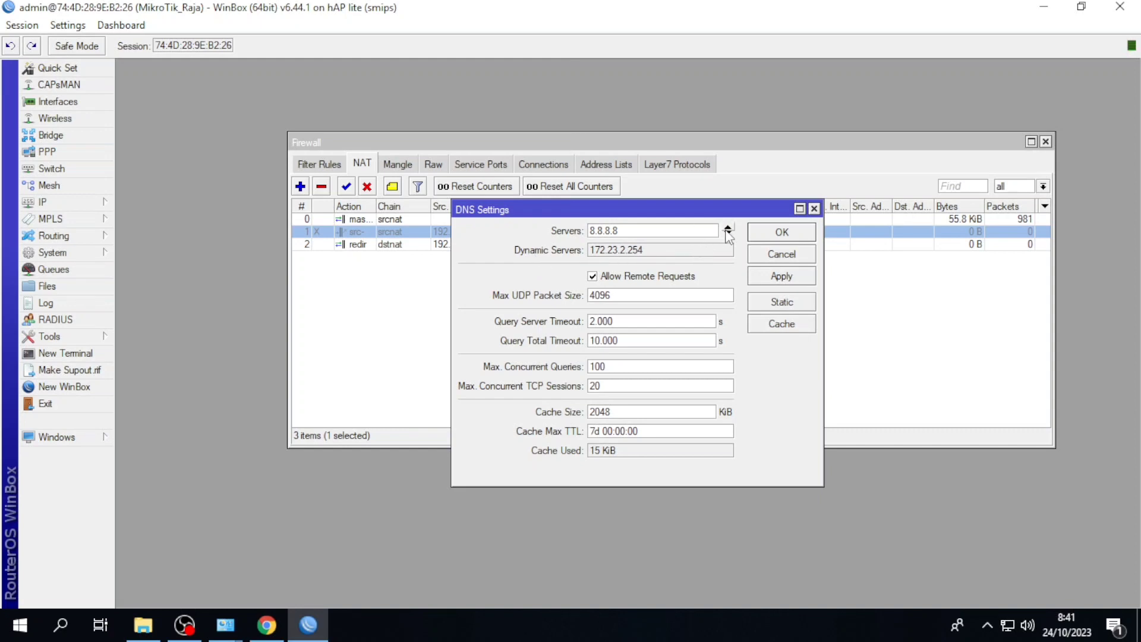
click(782, 302)
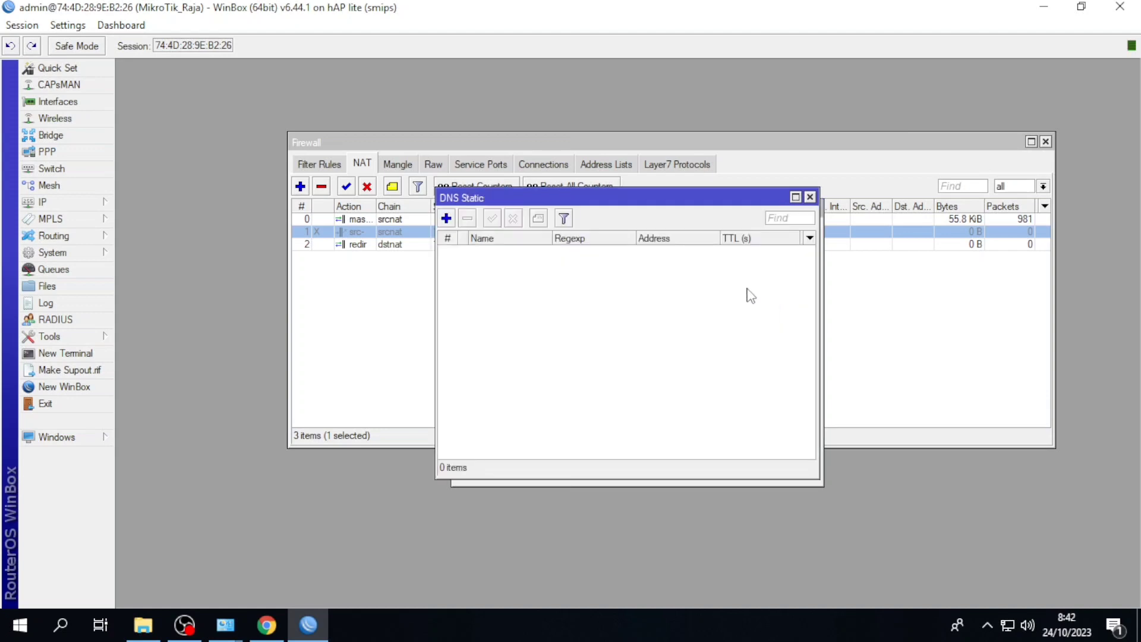
click(447, 219)
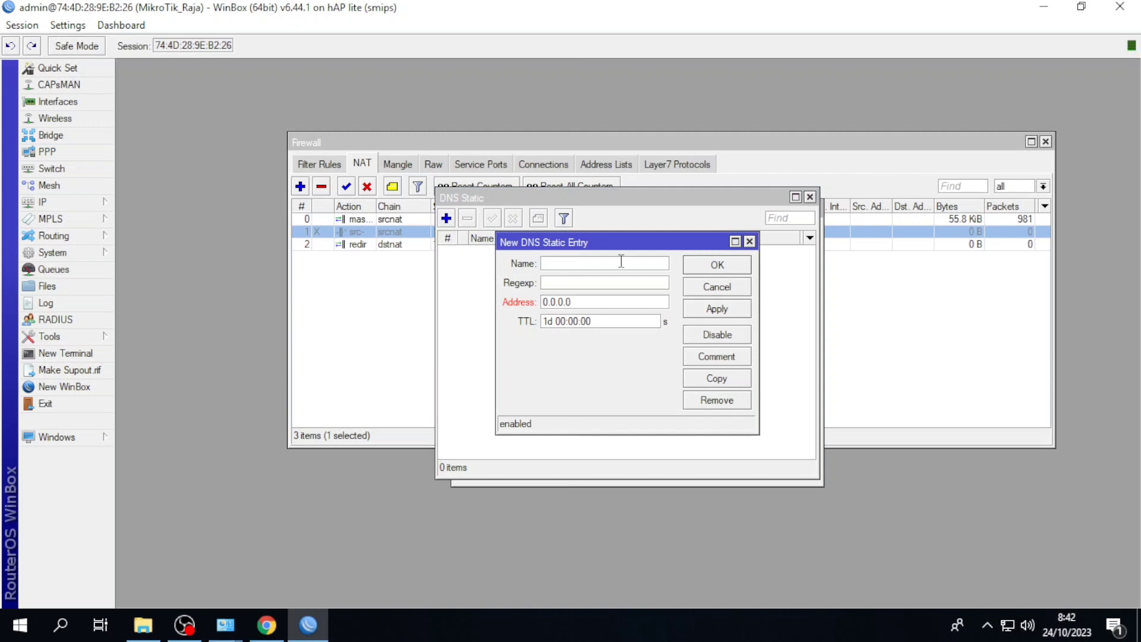
text(raja.com)
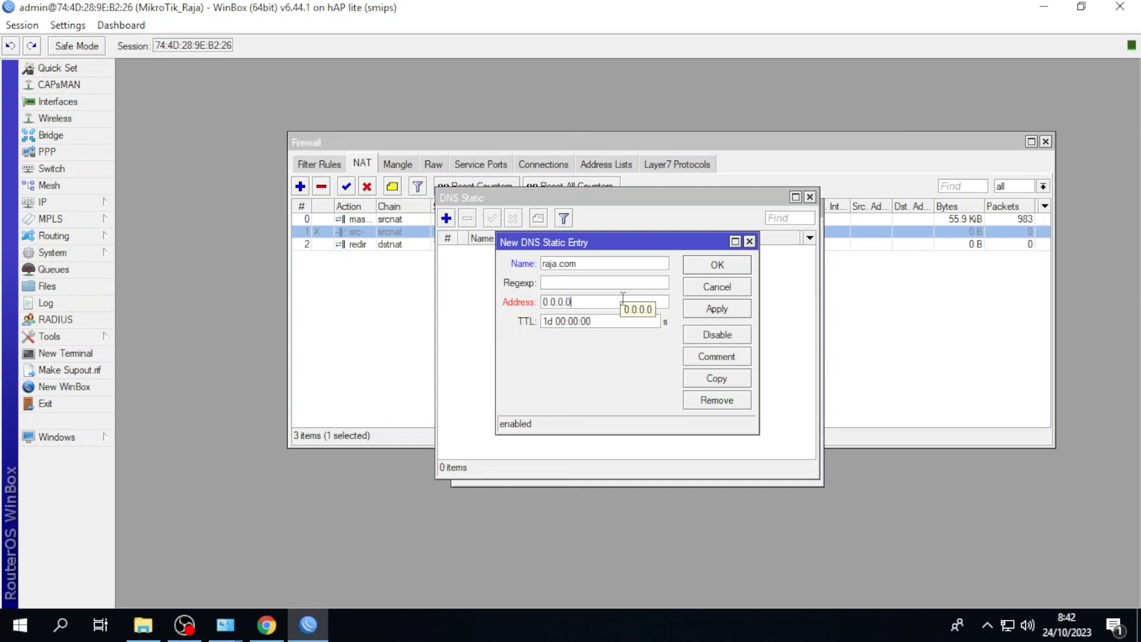
Step: Copy the ether1 IP address from its entry in the router's address list and close both address windows
click(62, 202)
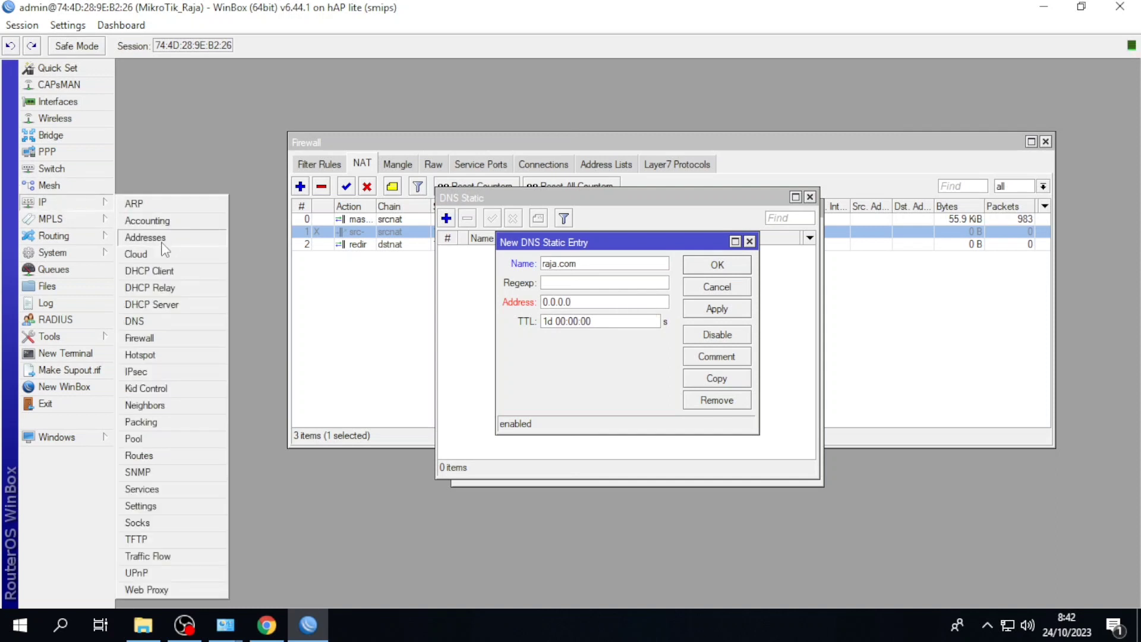
click(145, 237)
double_click(597, 251)
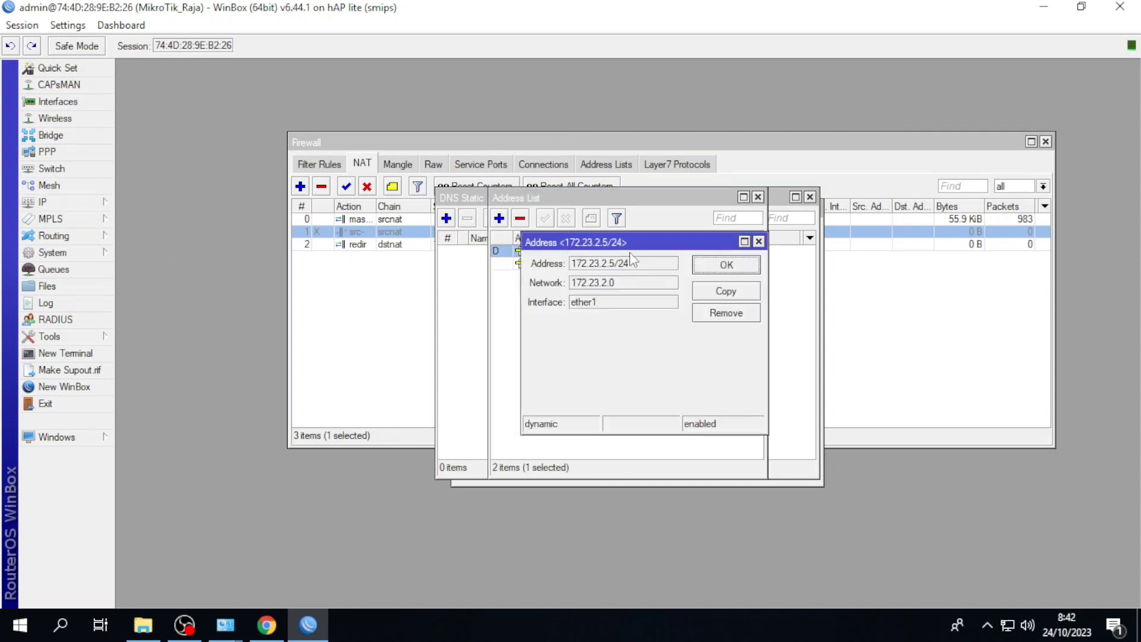
double_click(634, 264)
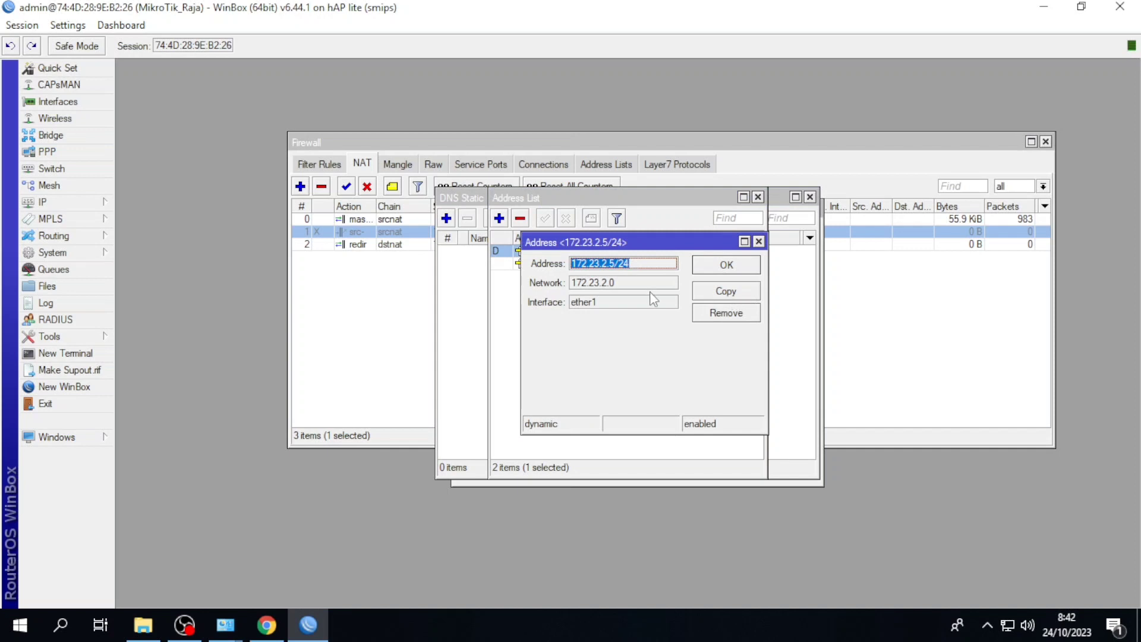
click(757, 197)
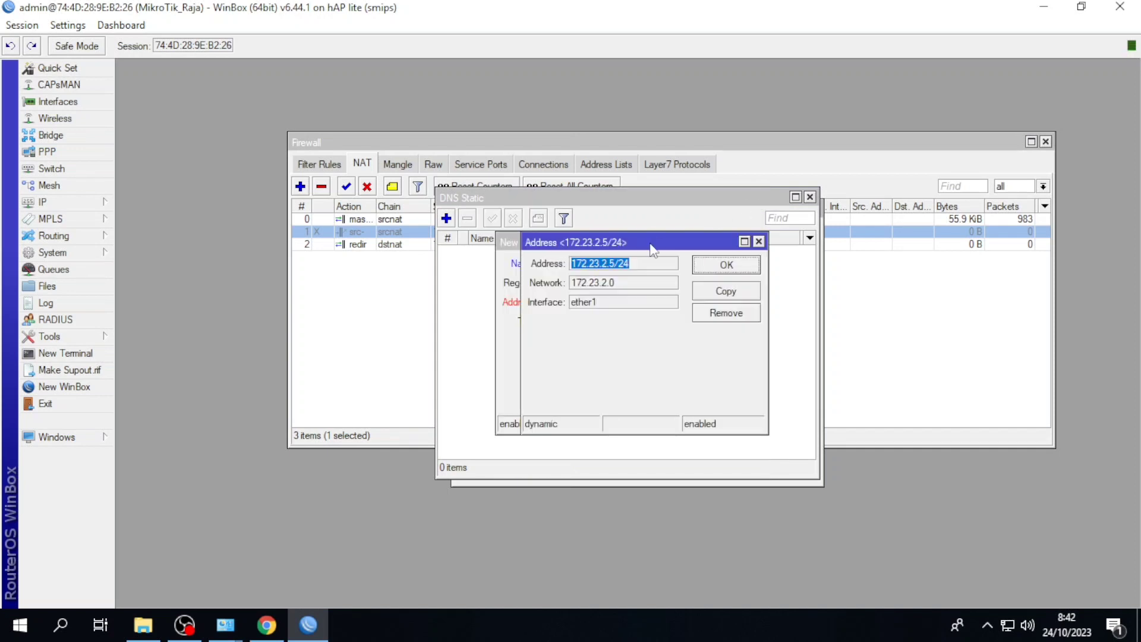
click(759, 240)
Step: Set the raja.com static DNS entry's address to 172.23.2.5, save it, and close the DNS windows
click(610, 300)
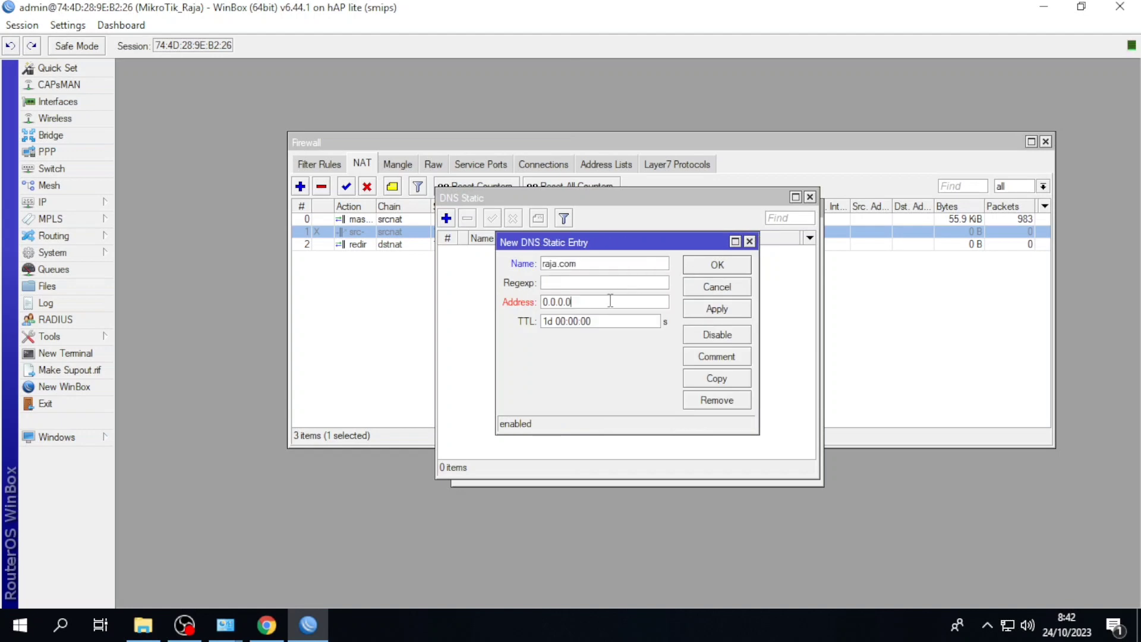
double_click(610, 300)
text(172.23.2.5/24)
key(BackSpace)
key(BackSpace)
key(BackSpace)
click(707, 310)
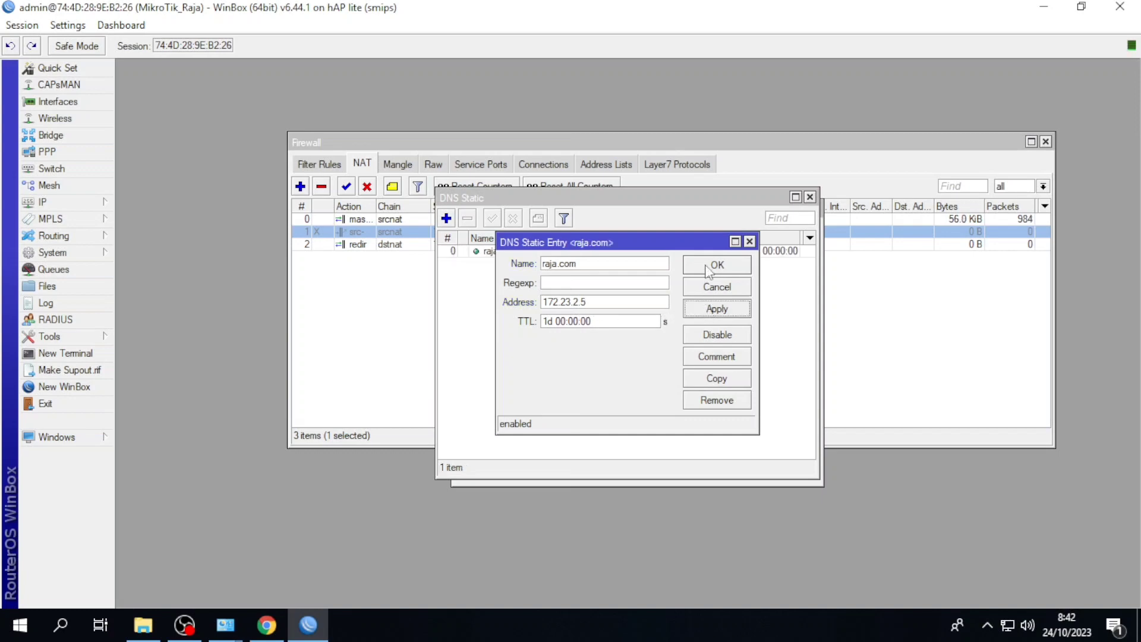
click(708, 268)
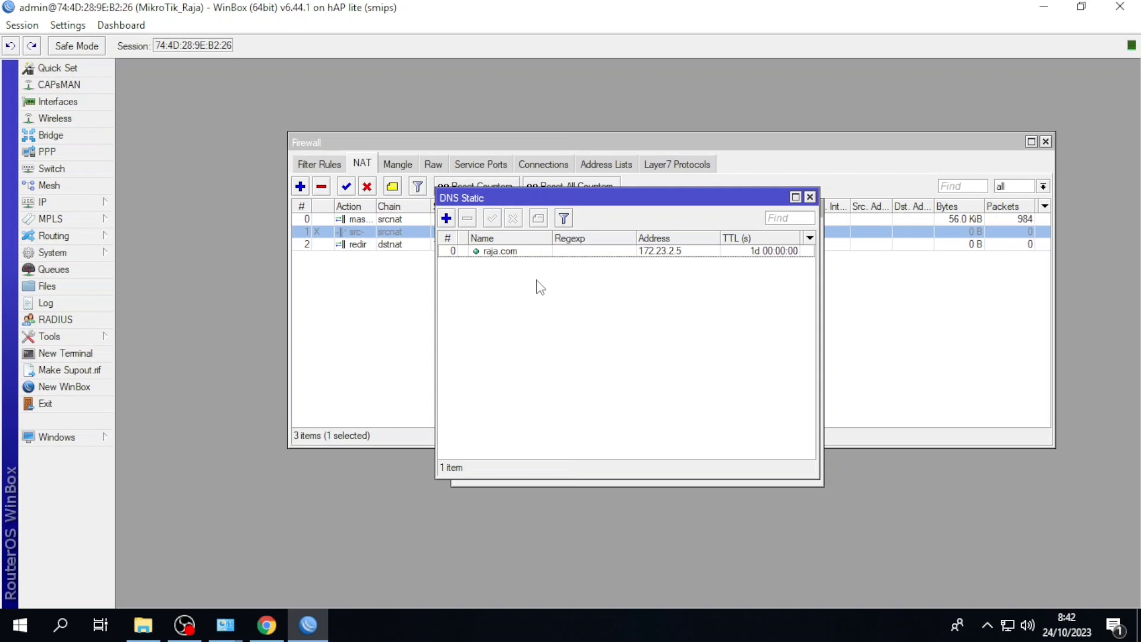
click(809, 198)
click(816, 205)
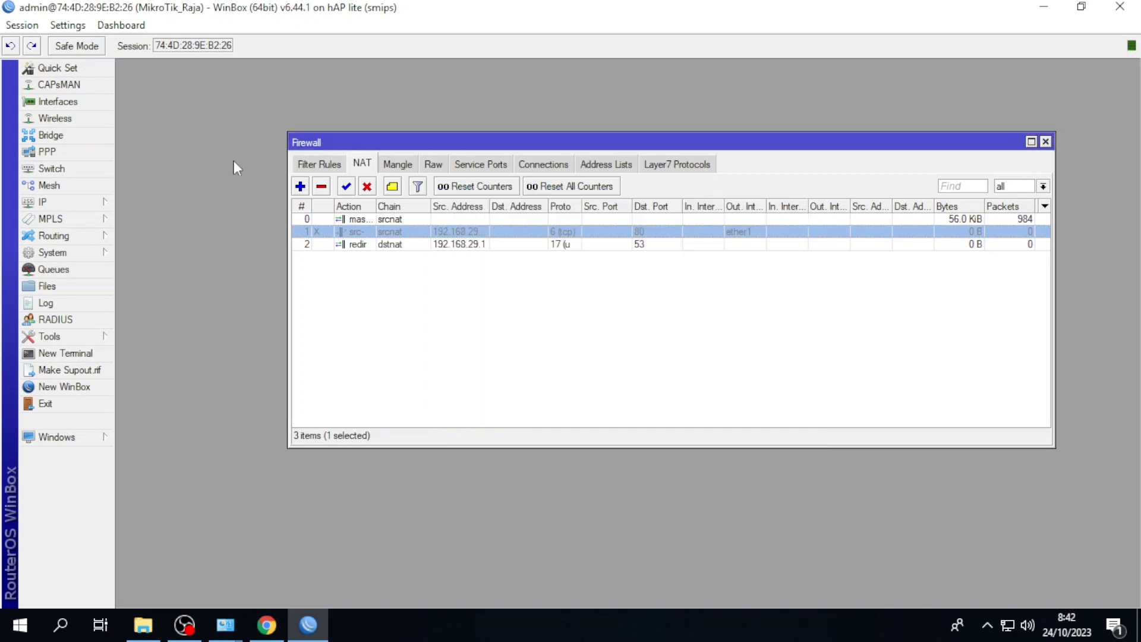
Step: Start a new NAT rule with chain dstnat and destination address 172.23.2.5
click(300, 185)
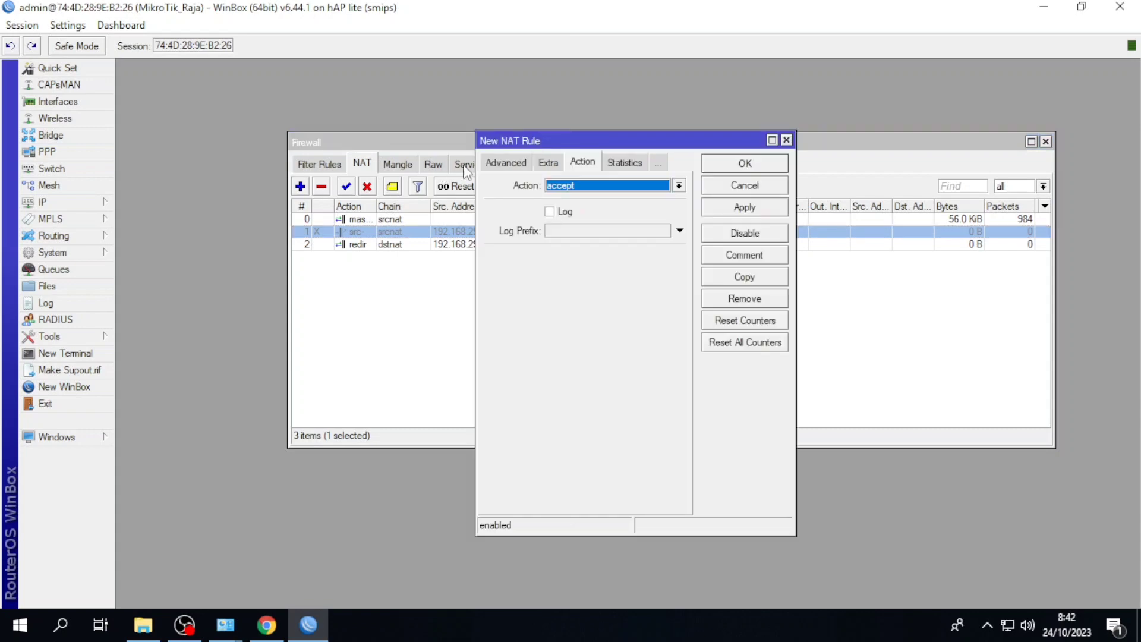
click(508, 164)
click(508, 163)
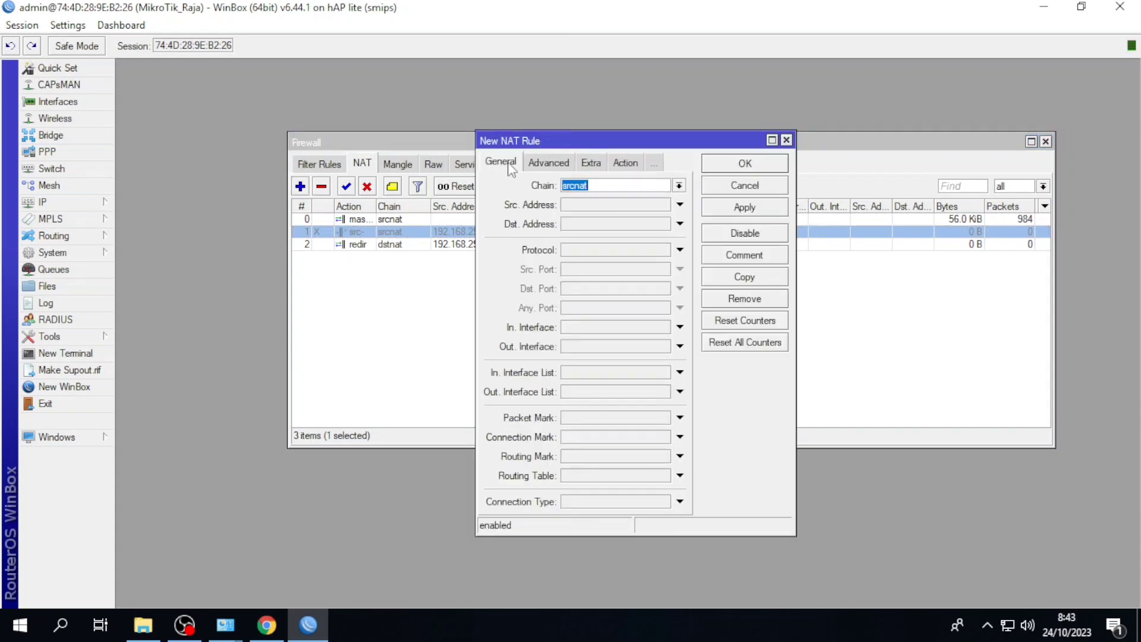
click(679, 186)
click(630, 204)
click(566, 222)
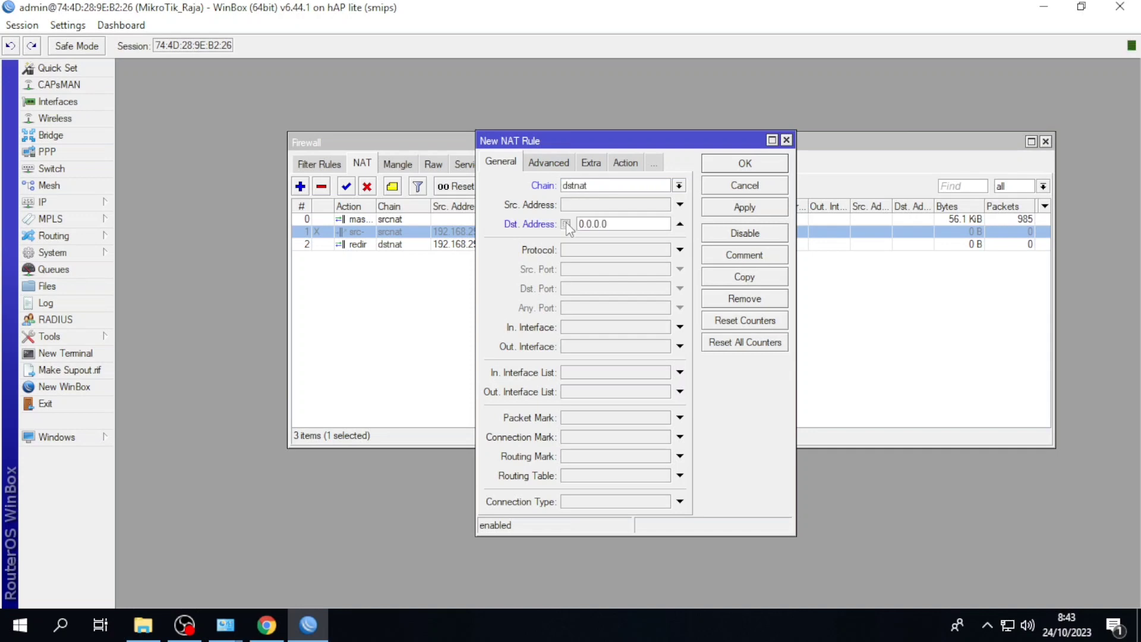
double_click(615, 228)
text(172.23.2.5/24)
key(BackSpace)
key(BackSpace)
key(BackSpace)
Step: Set the new dstnat rule's protocol to tcp and its destination port to 80
click(680, 249)
click(664, 249)
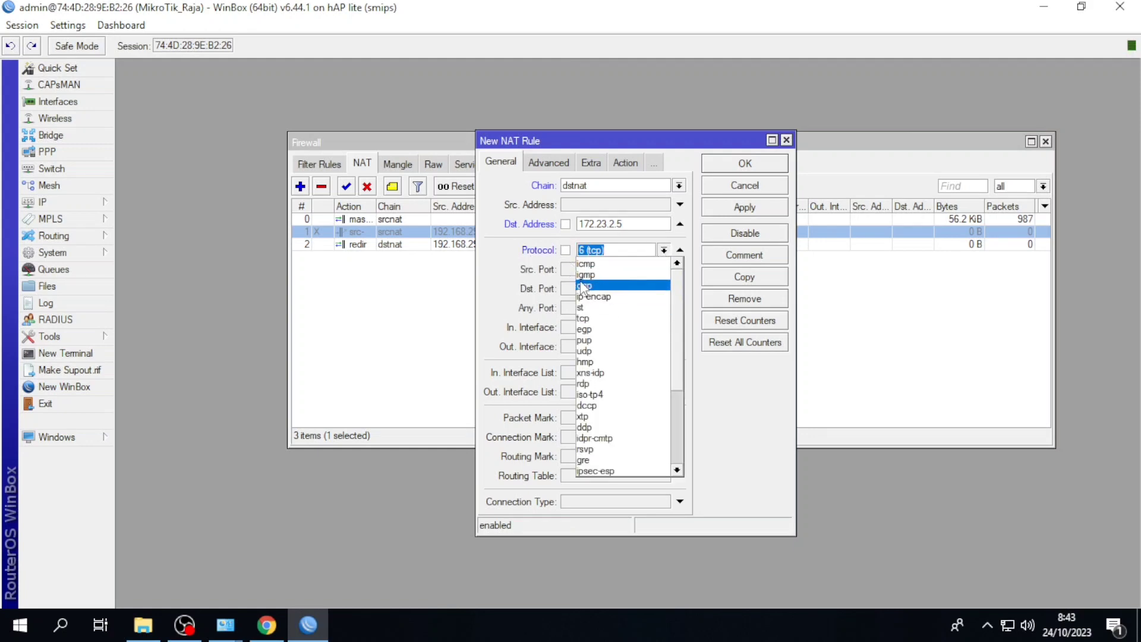
click(585, 318)
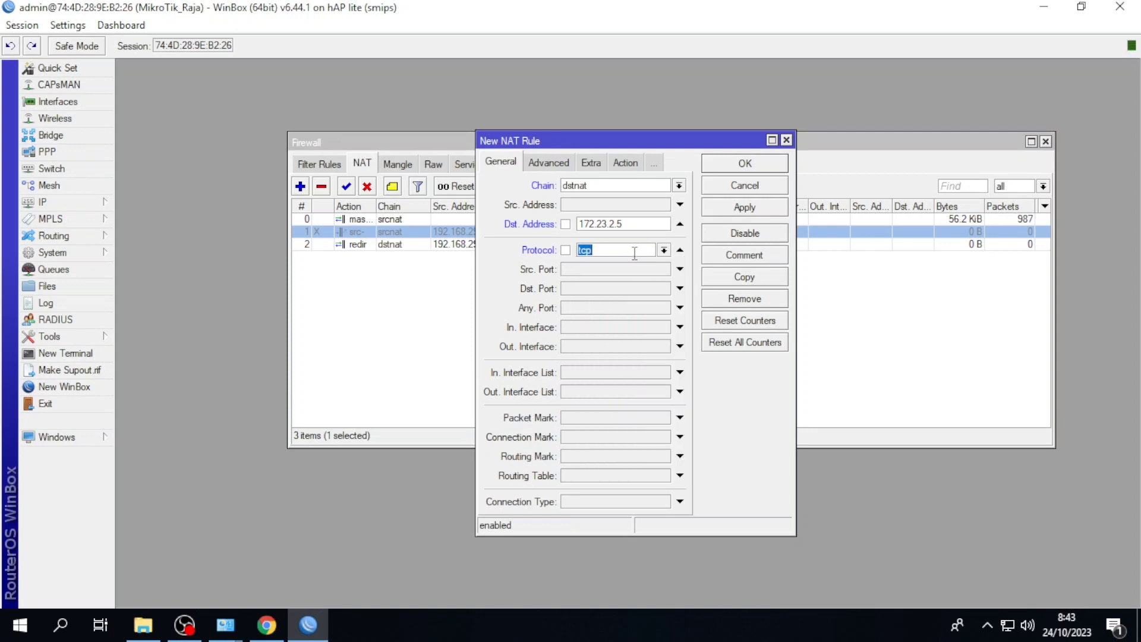
click(613, 288)
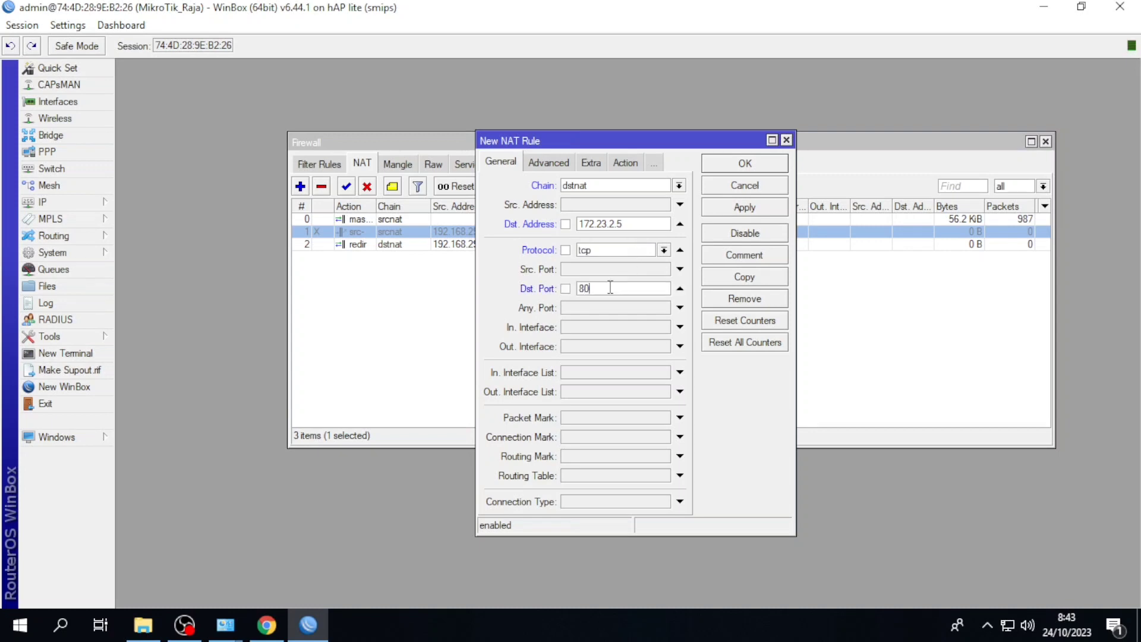
text(80)
Step: Set the rule's action to dst-nat with target address 172.23.2.5/24 and save the rule
click(625, 163)
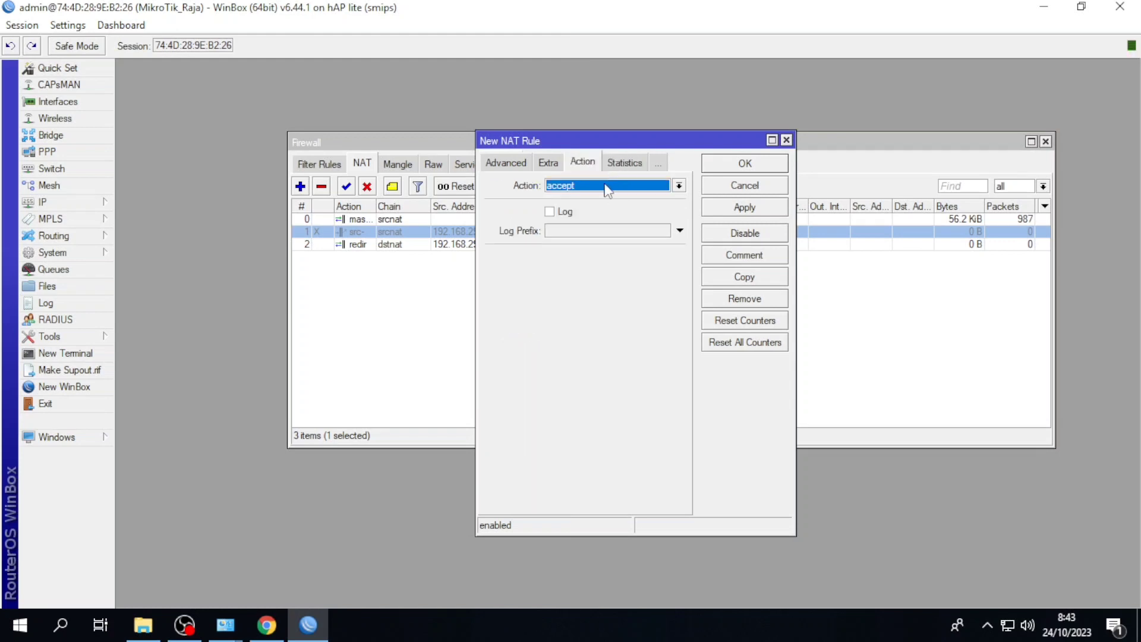
click(606, 185)
click(609, 228)
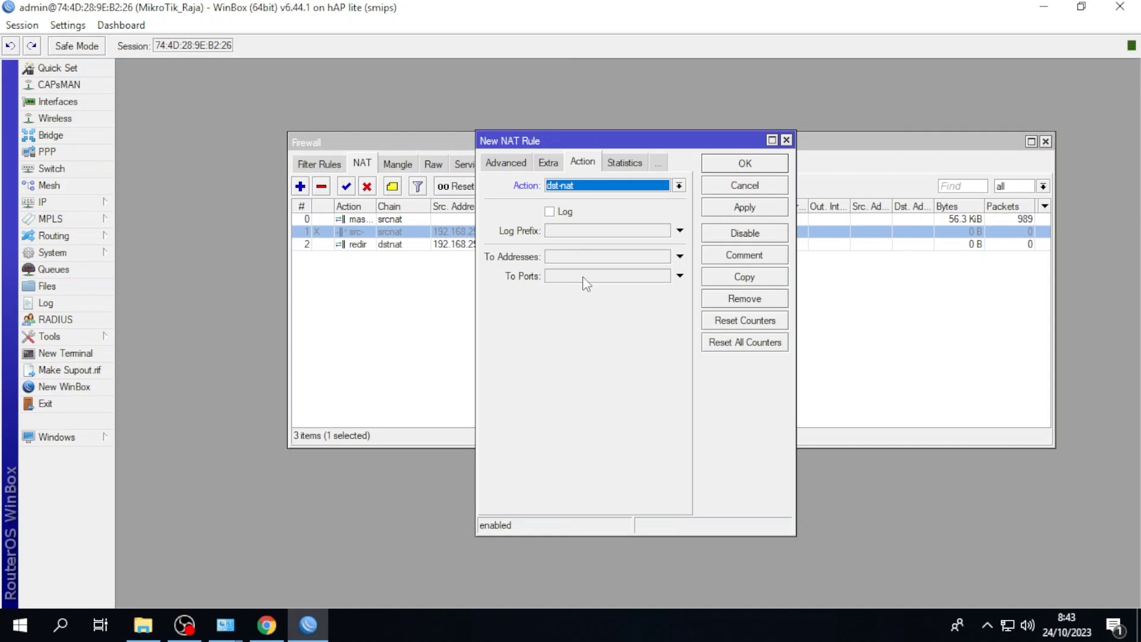
click(586, 260)
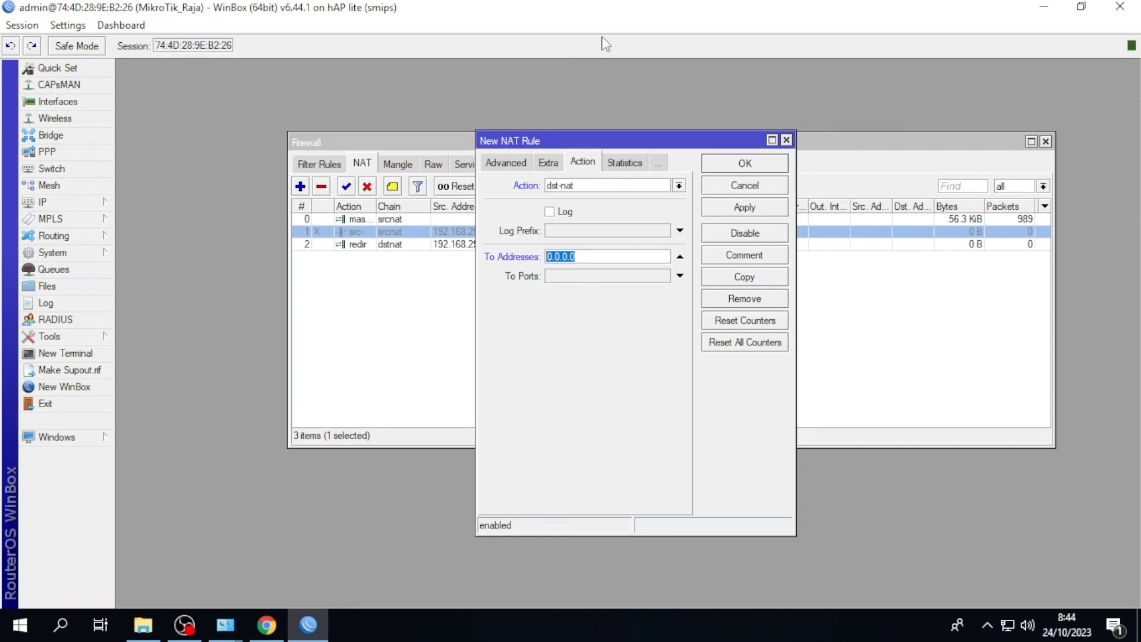
text(172.23.2.5/24)
click(744, 203)
click(745, 164)
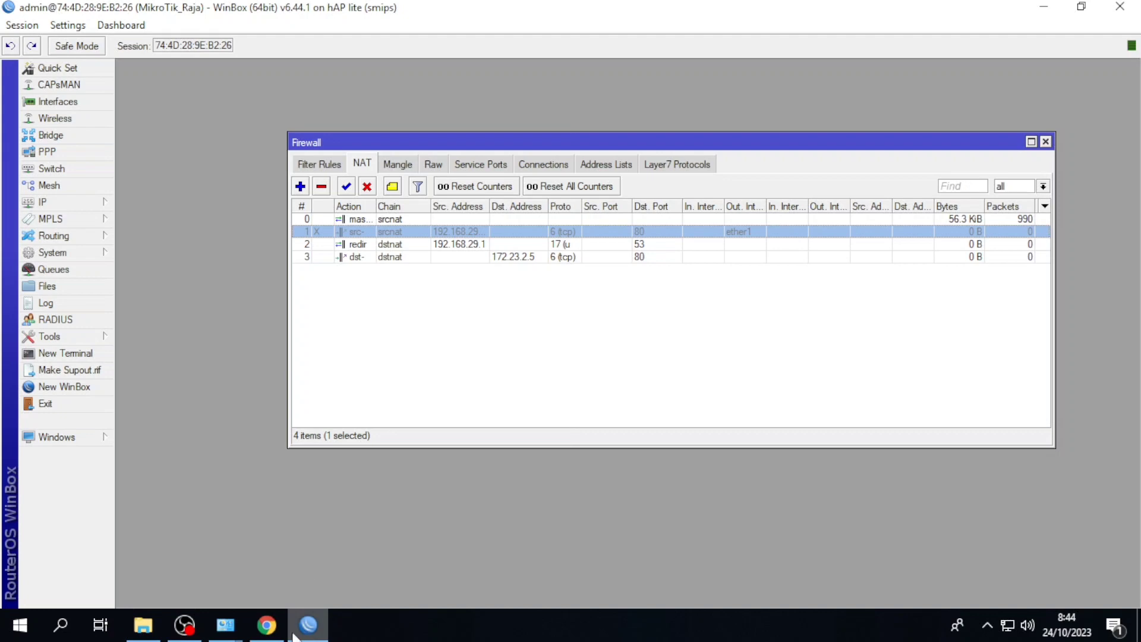
Step: Switch to Chrome, log out of the school hotspot account, and close all tabs except the first one
click(267, 624)
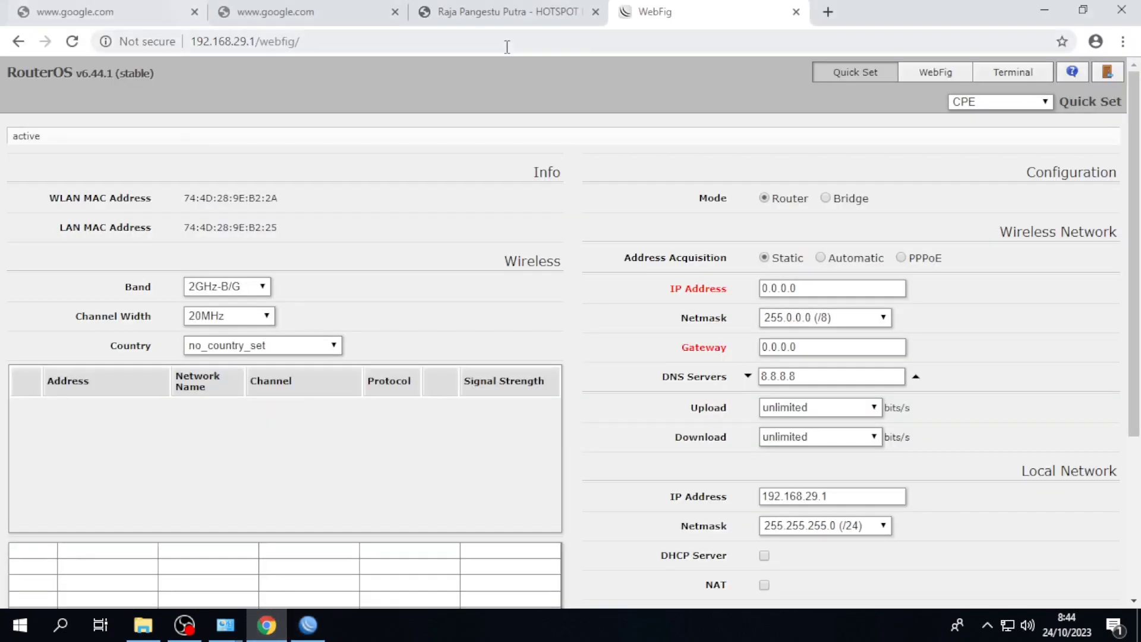
click(501, 11)
click(218, 357)
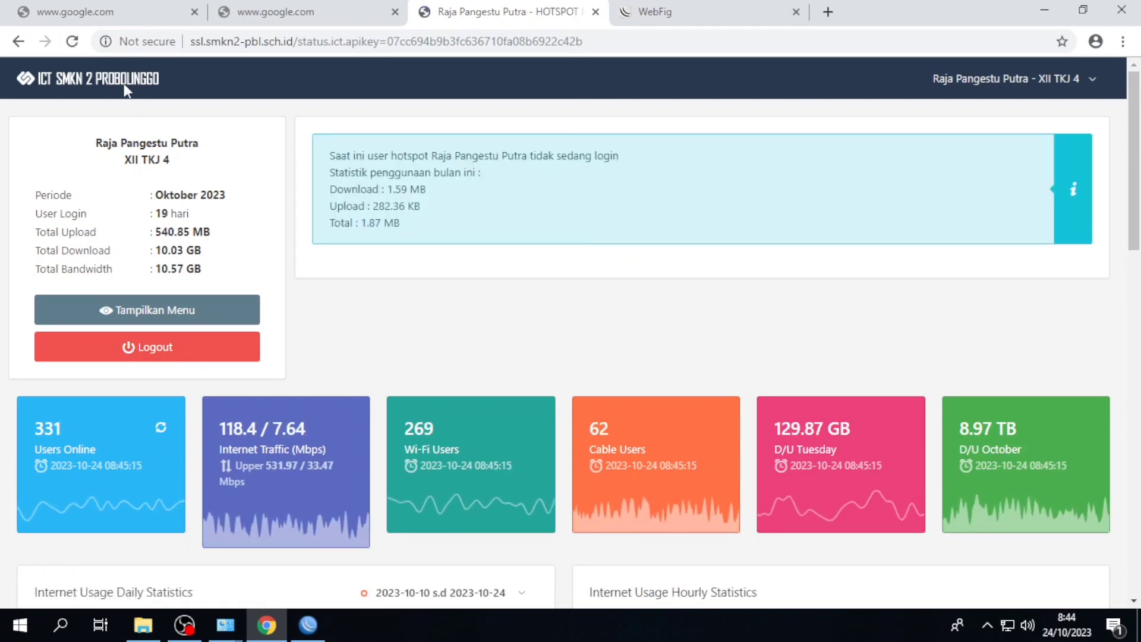
click(184, 347)
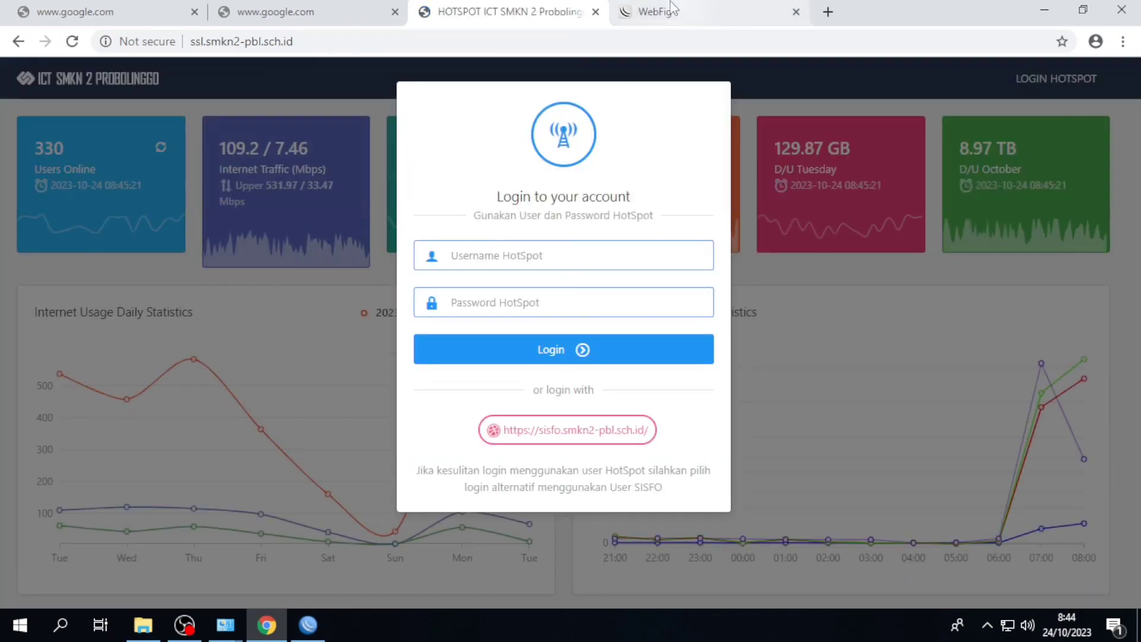
click(596, 12)
click(595, 12)
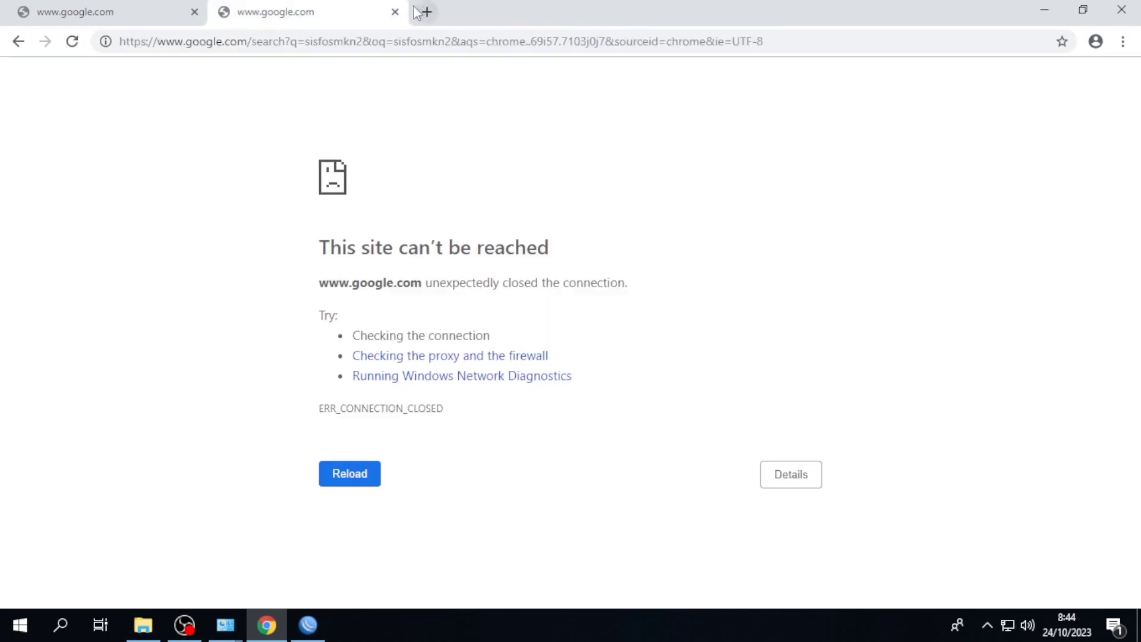
click(394, 12)
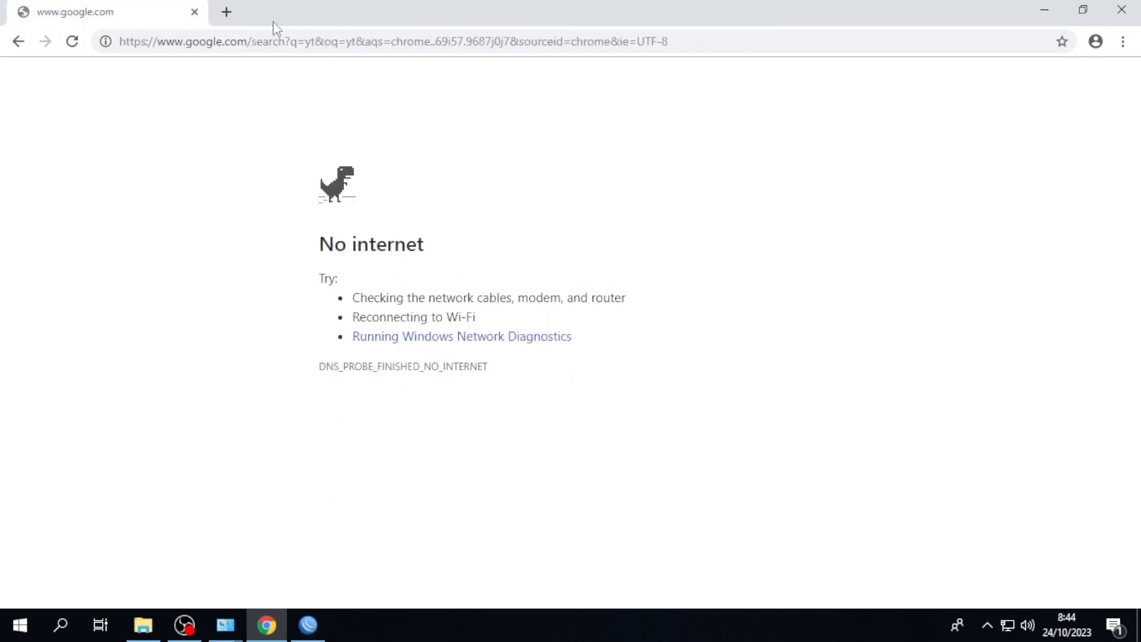
Step: Open raja.com in the remaining browser tab to test the static DNS entry
click(170, 42)
text(raja)
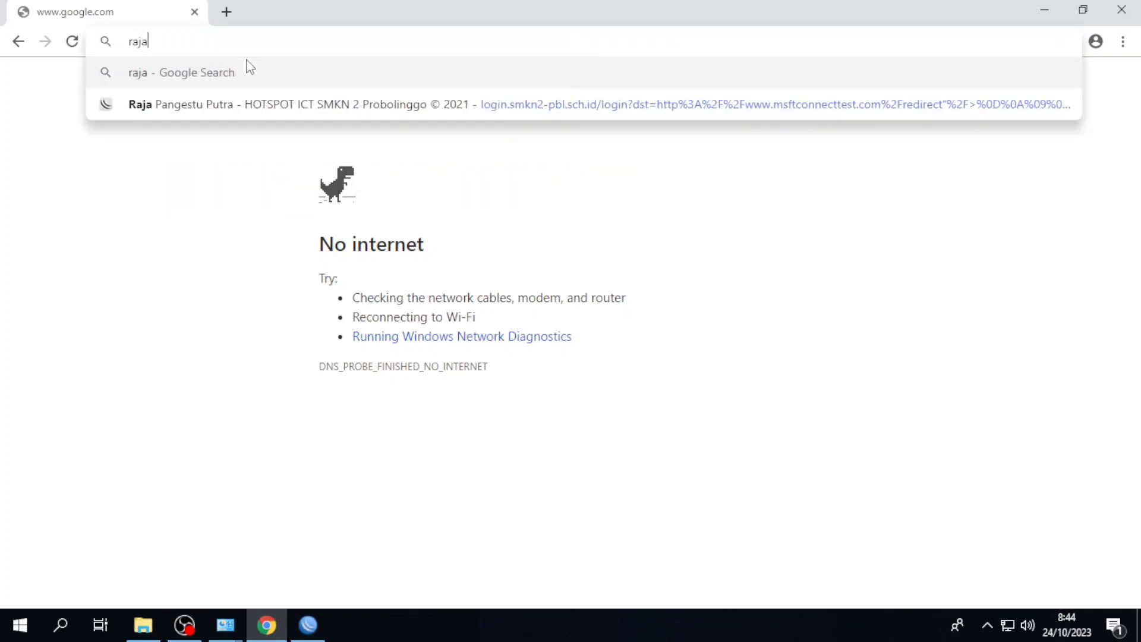
text(.com)
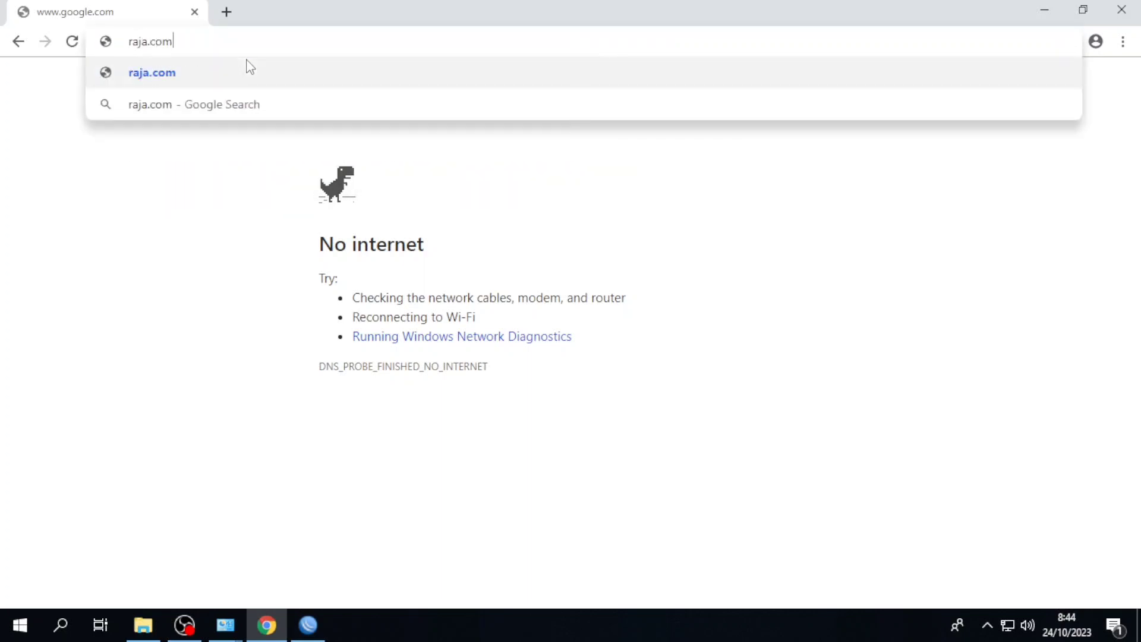
key(Return)
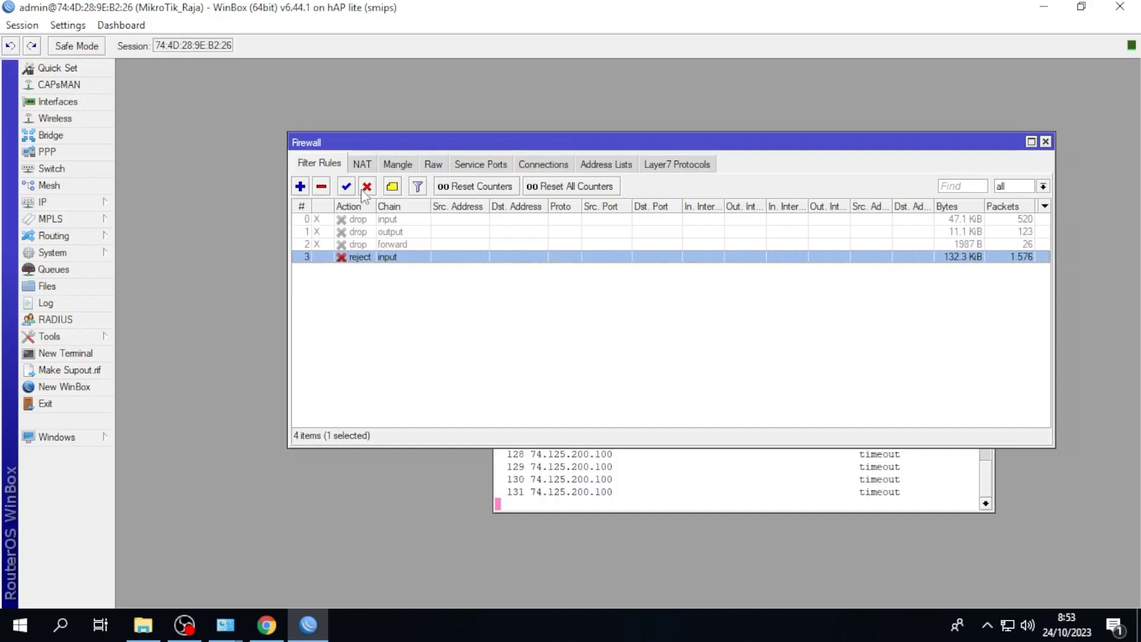
Step: Disable the reject rule on the input chain and start a new filter rule with its chain set to input
click(366, 187)
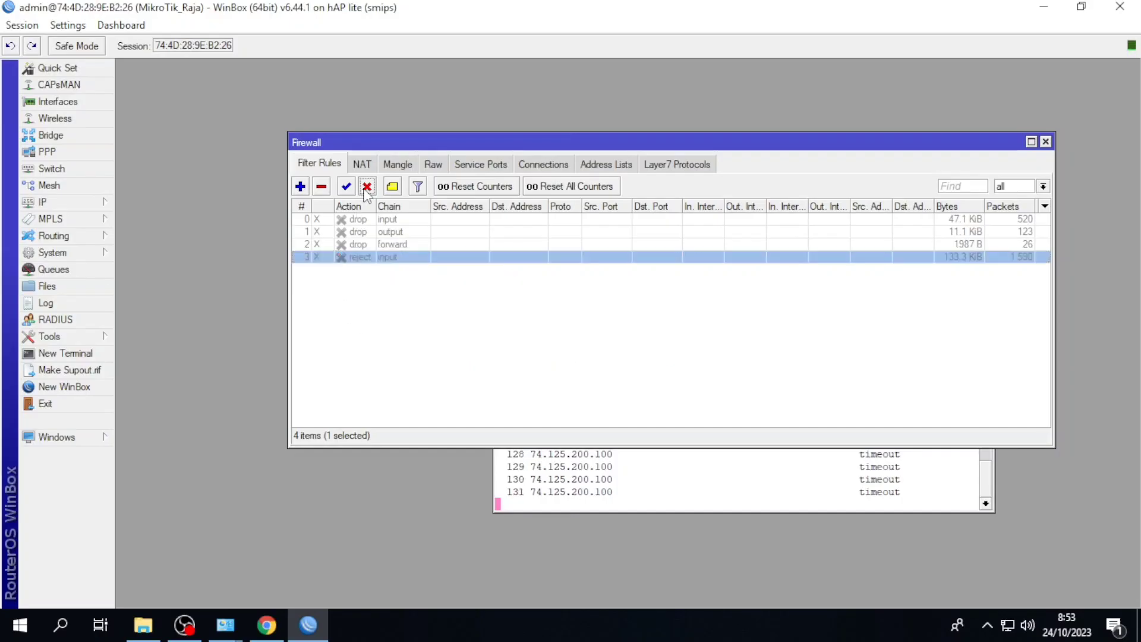
click(300, 186)
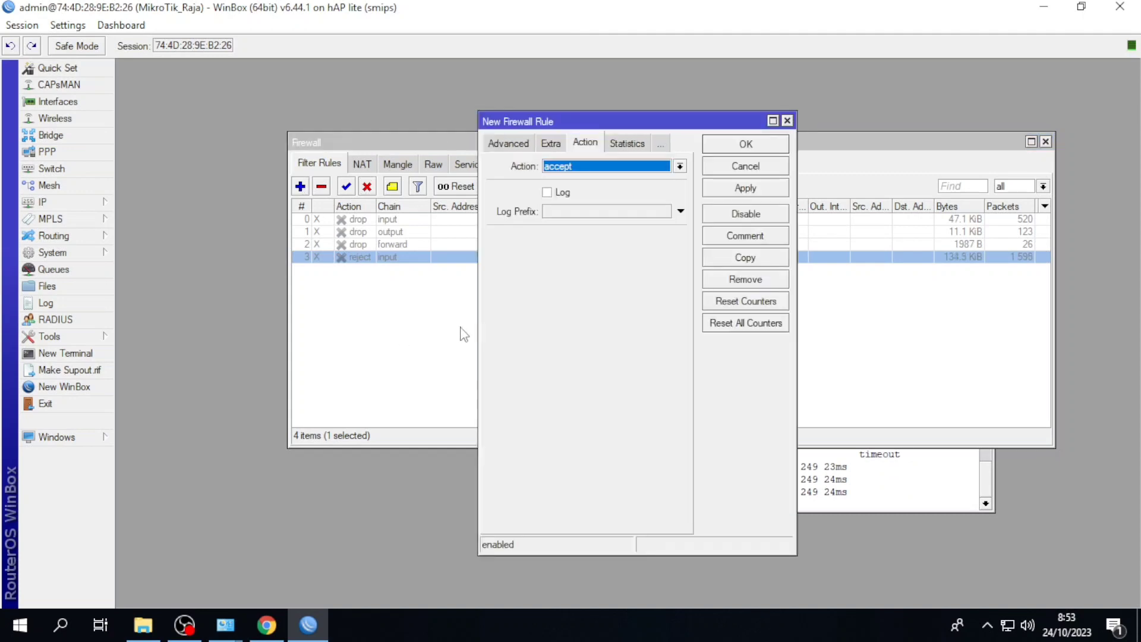
click(515, 146)
click(514, 146)
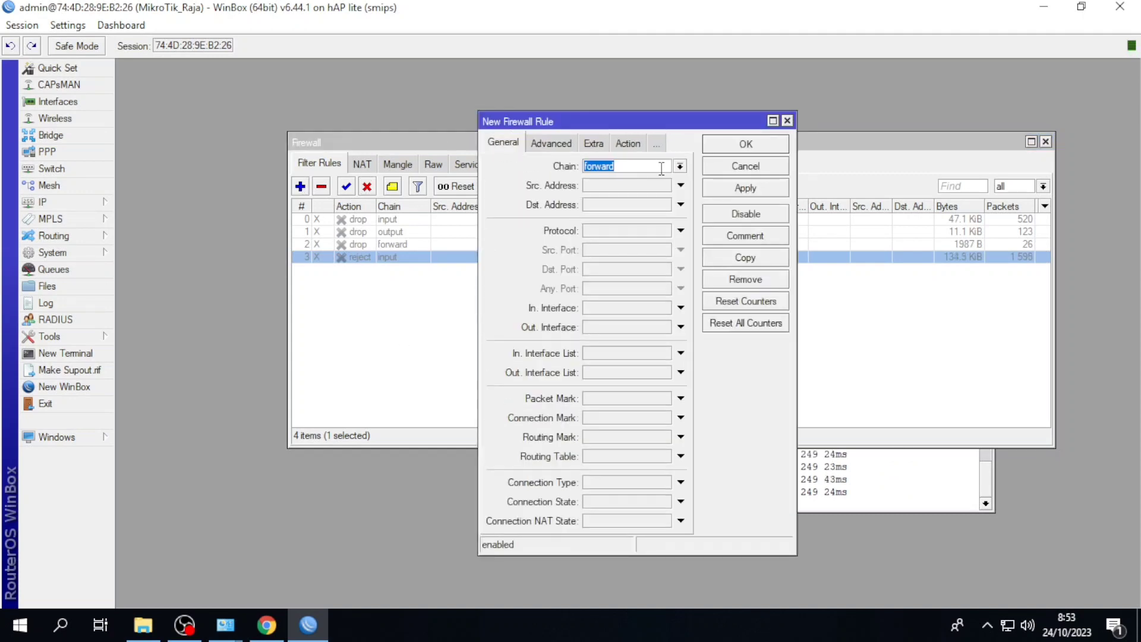
click(680, 166)
click(628, 188)
Step: Set the new input rule's action to drop and save the rule
click(628, 144)
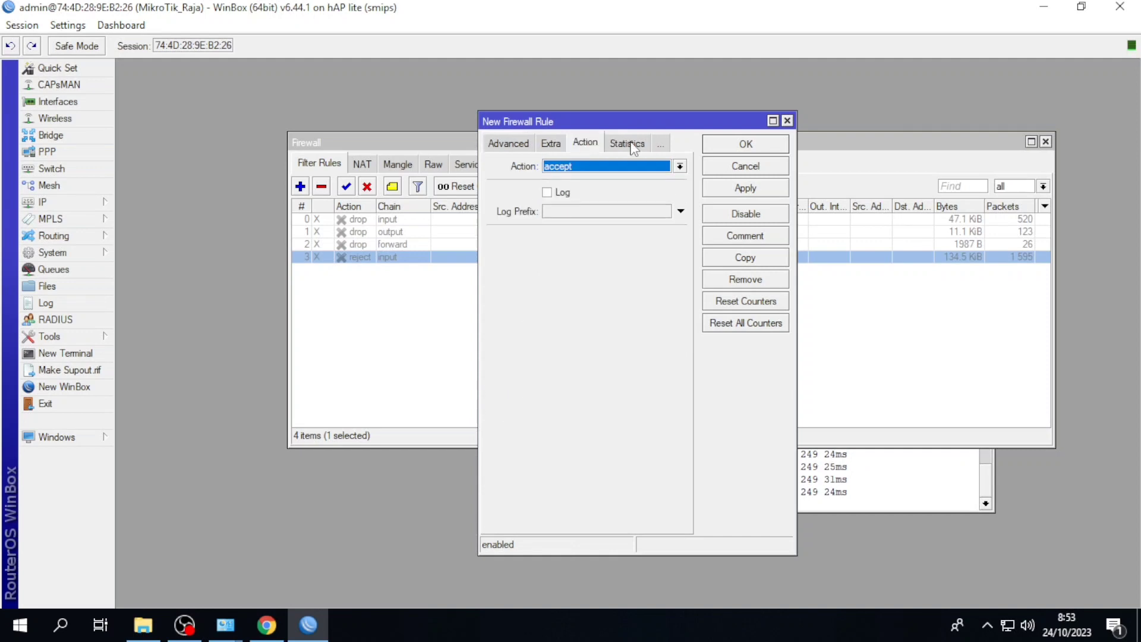
click(634, 167)
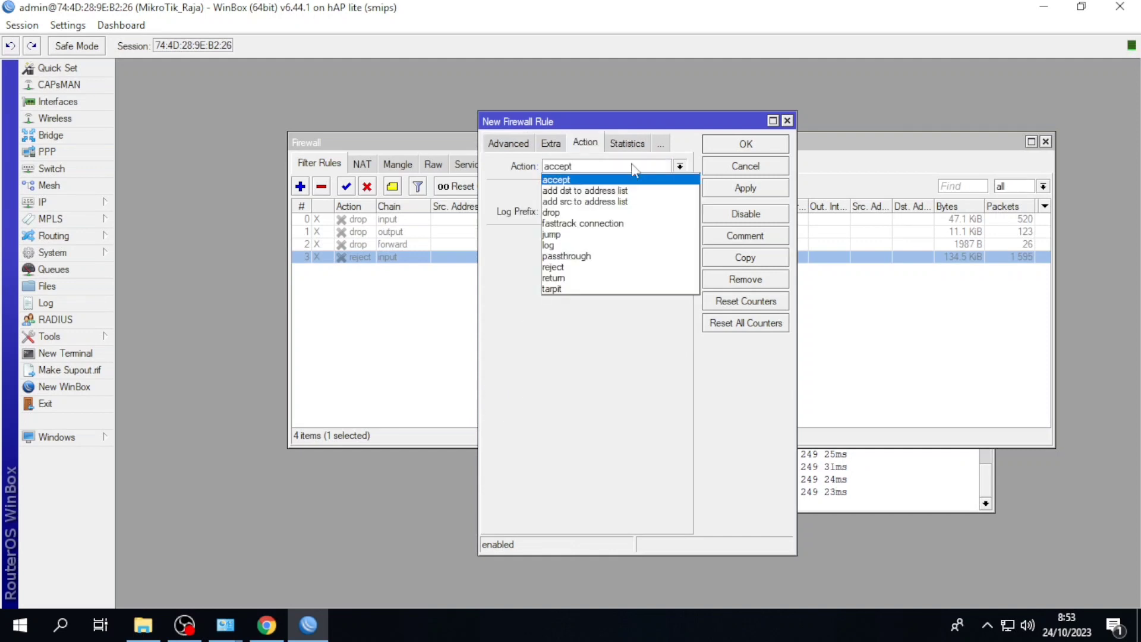
click(589, 213)
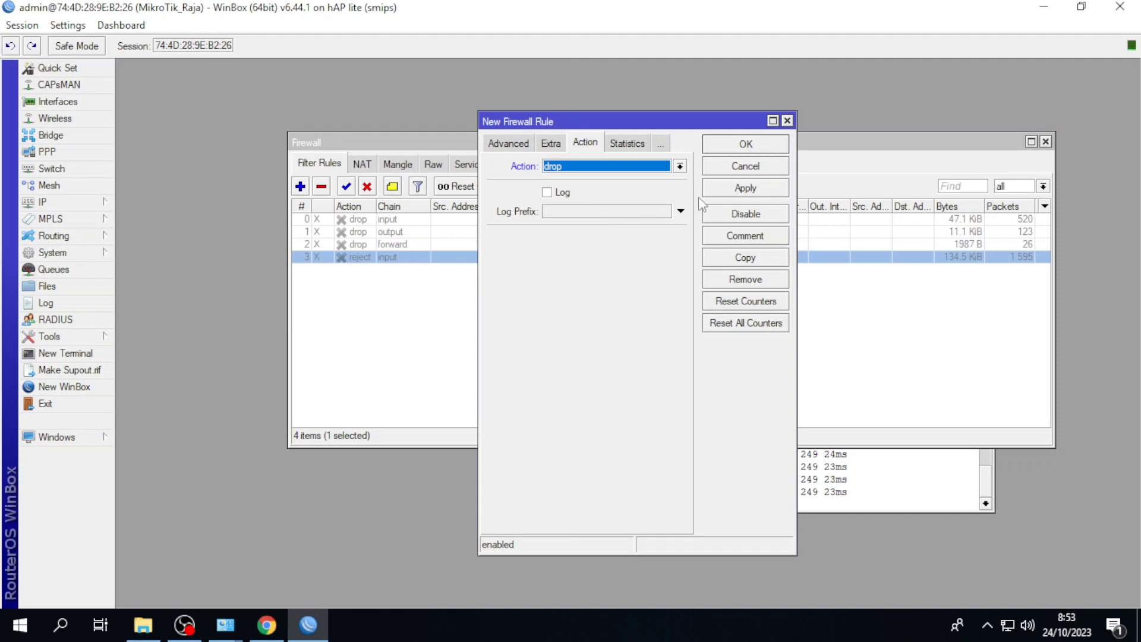
click(717, 189)
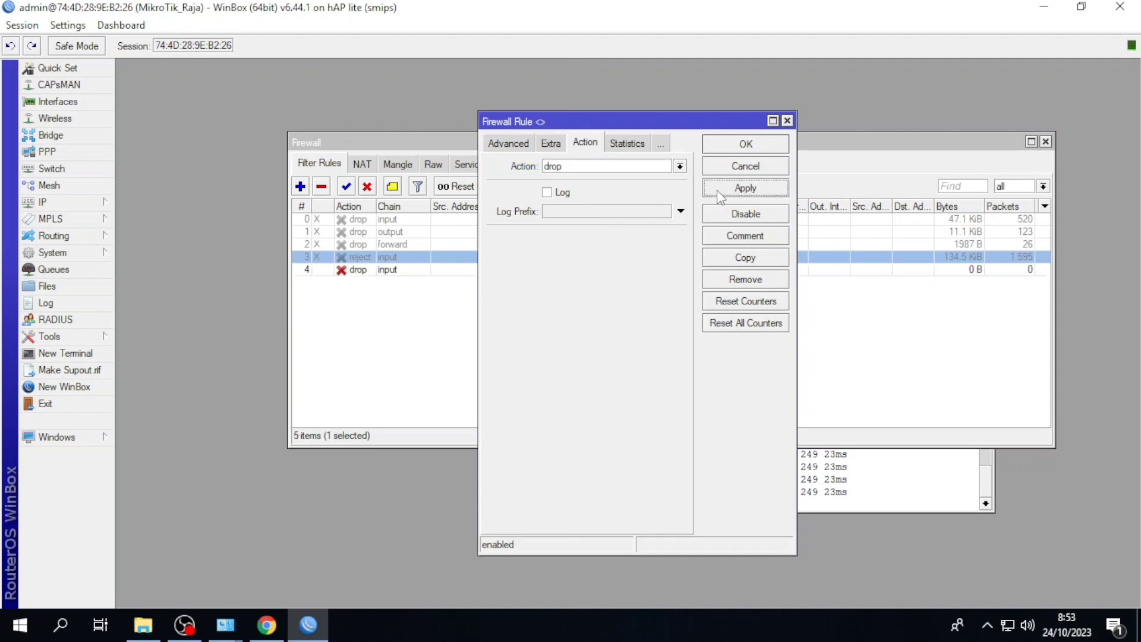
click(745, 144)
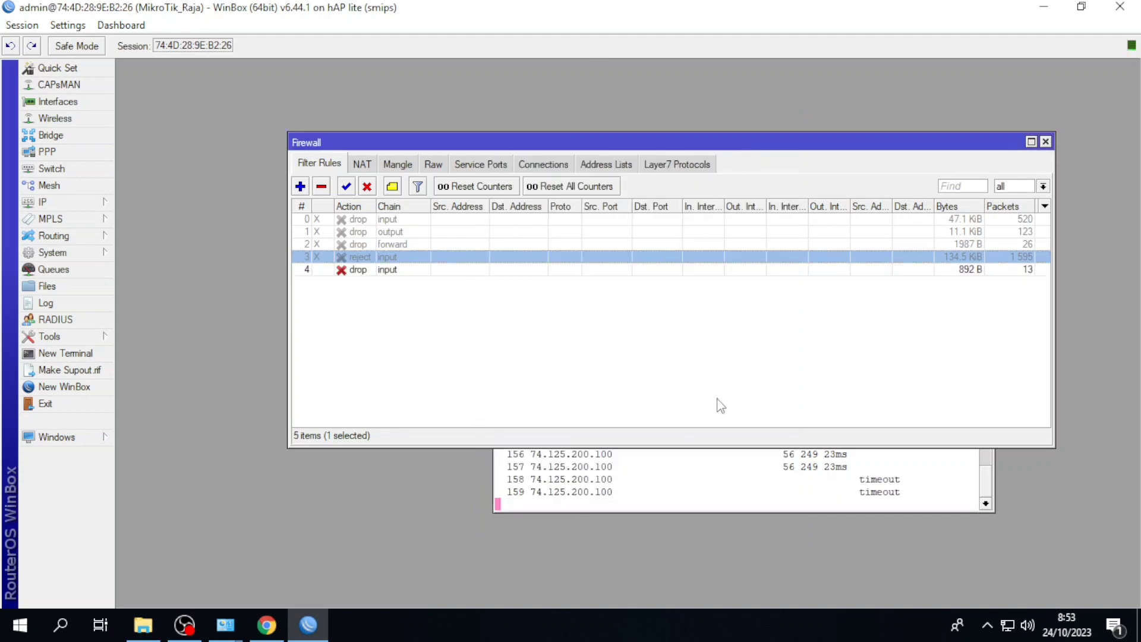
Step: Stop the running ping in the router terminal and ping google.com again
click(689, 486)
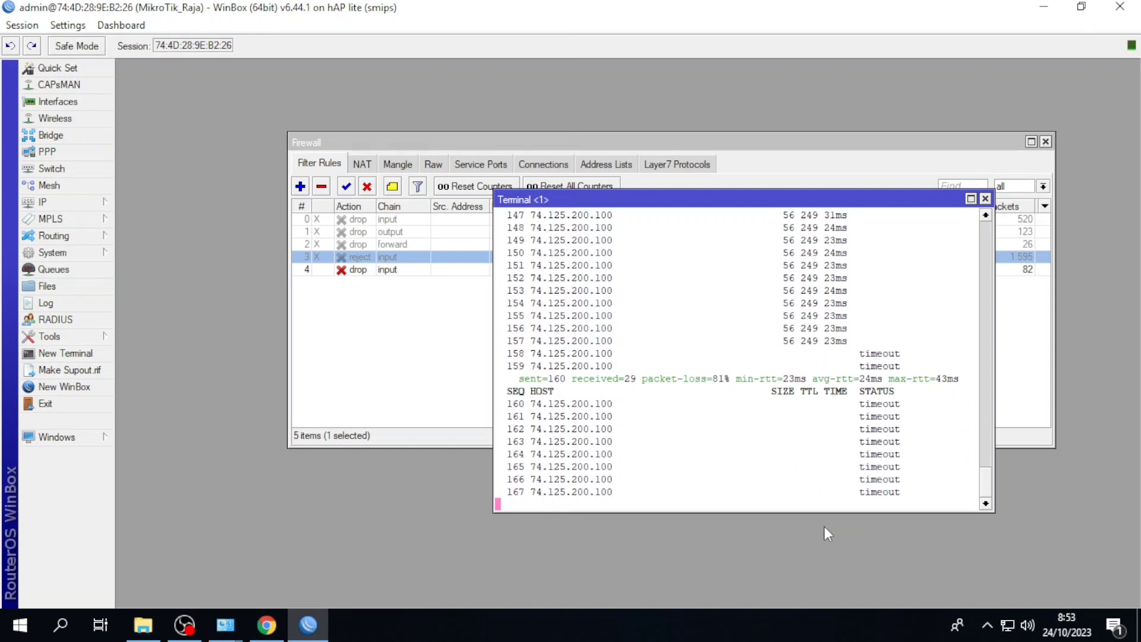
key(ctrl+c)
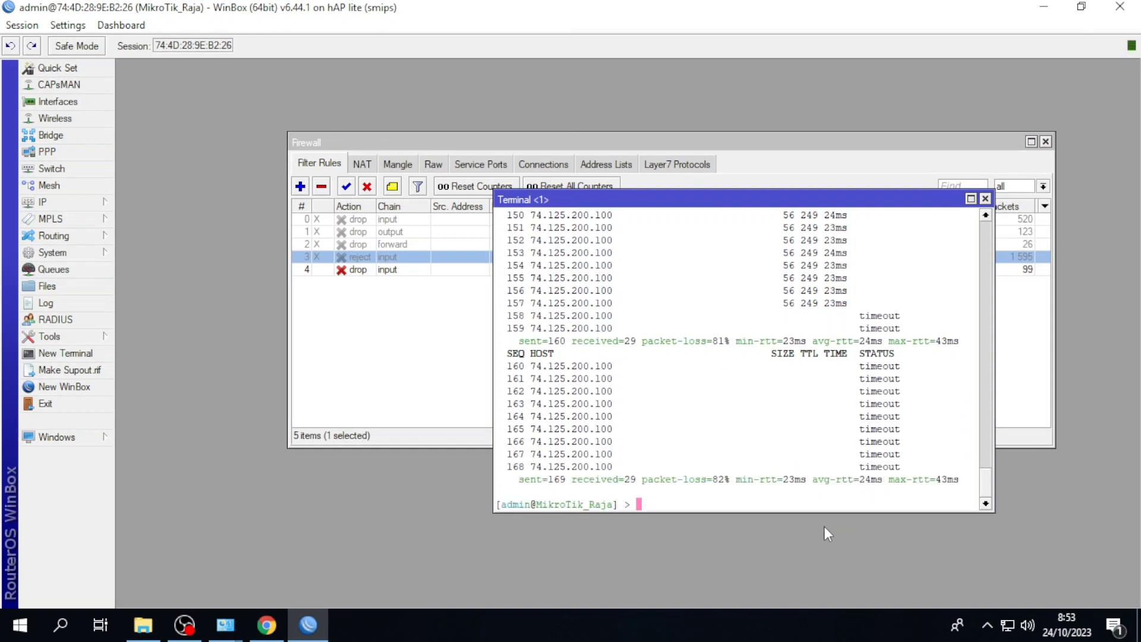
key(Up)
key(Return)
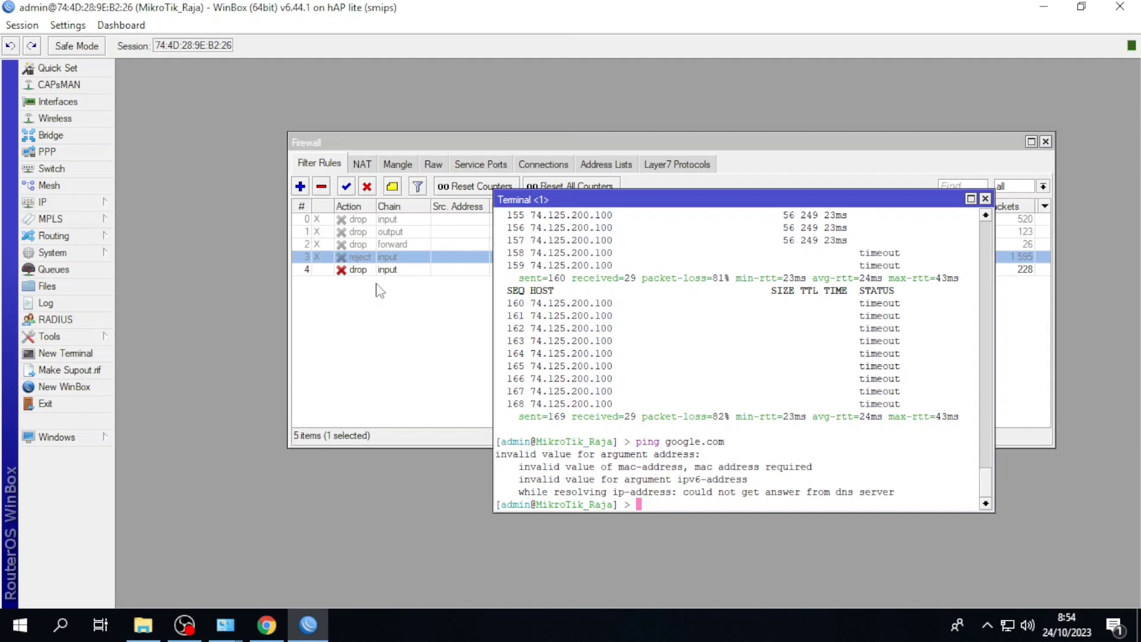
Step: Disable the newly added drop rule on the input chain, ping google.com again from the router terminal, and close the terminal
click(390, 270)
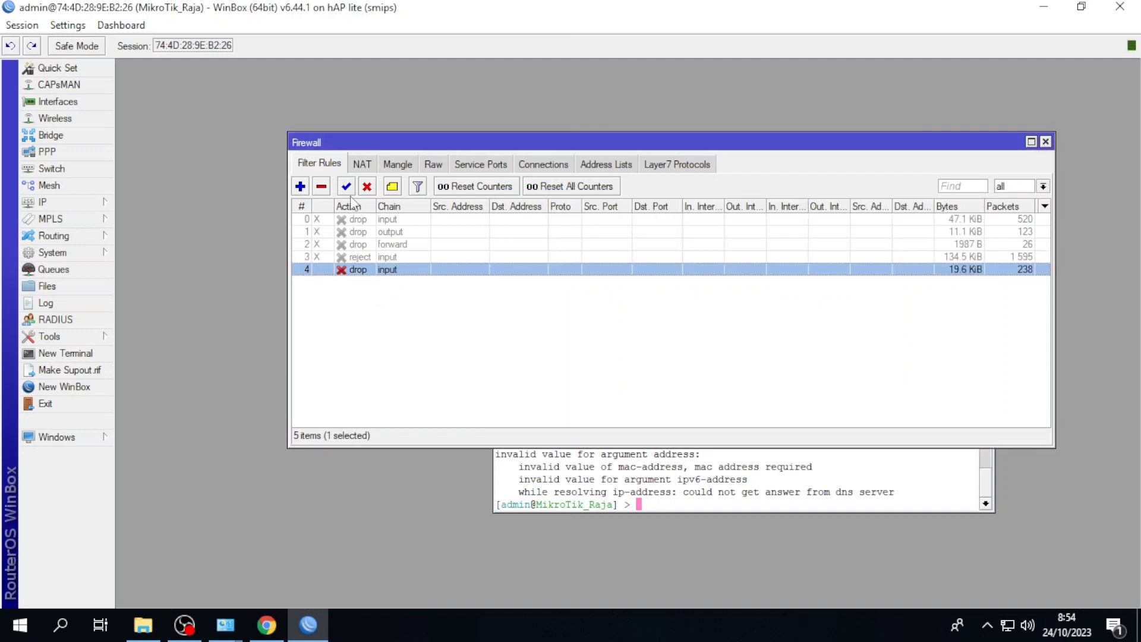
click(367, 187)
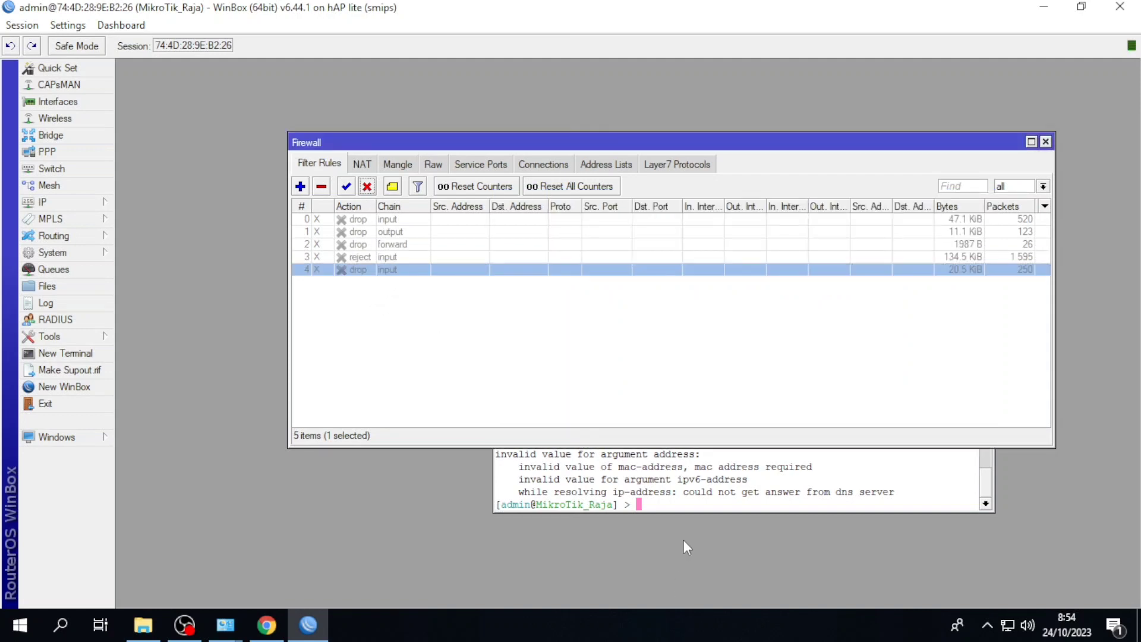
click(696, 502)
key(Up)
key(Return)
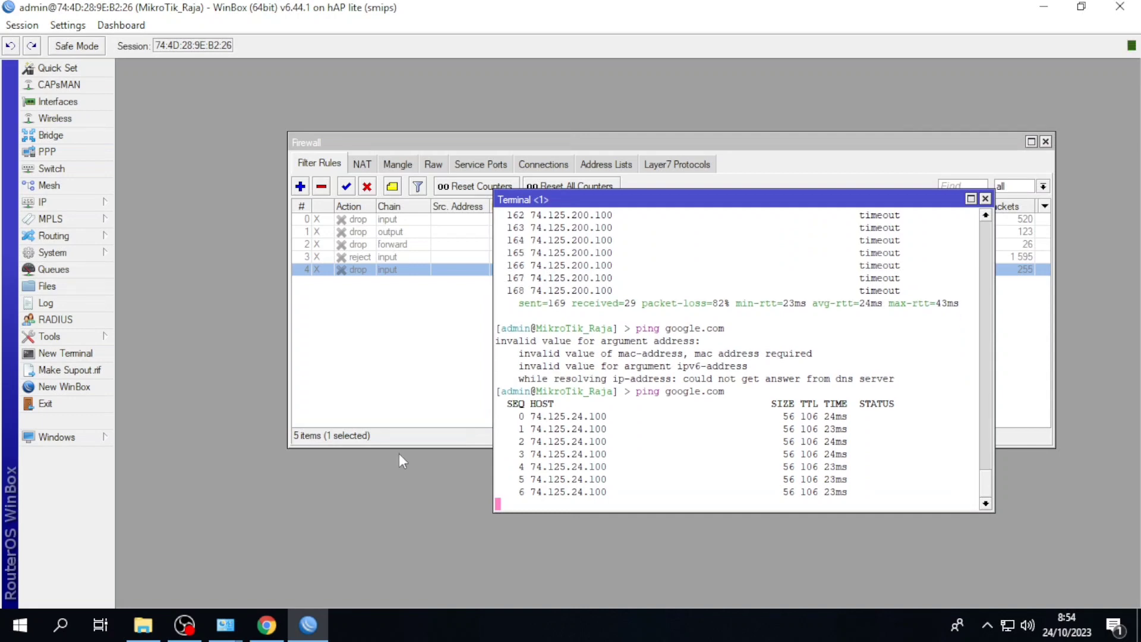
key(ctrl+c)
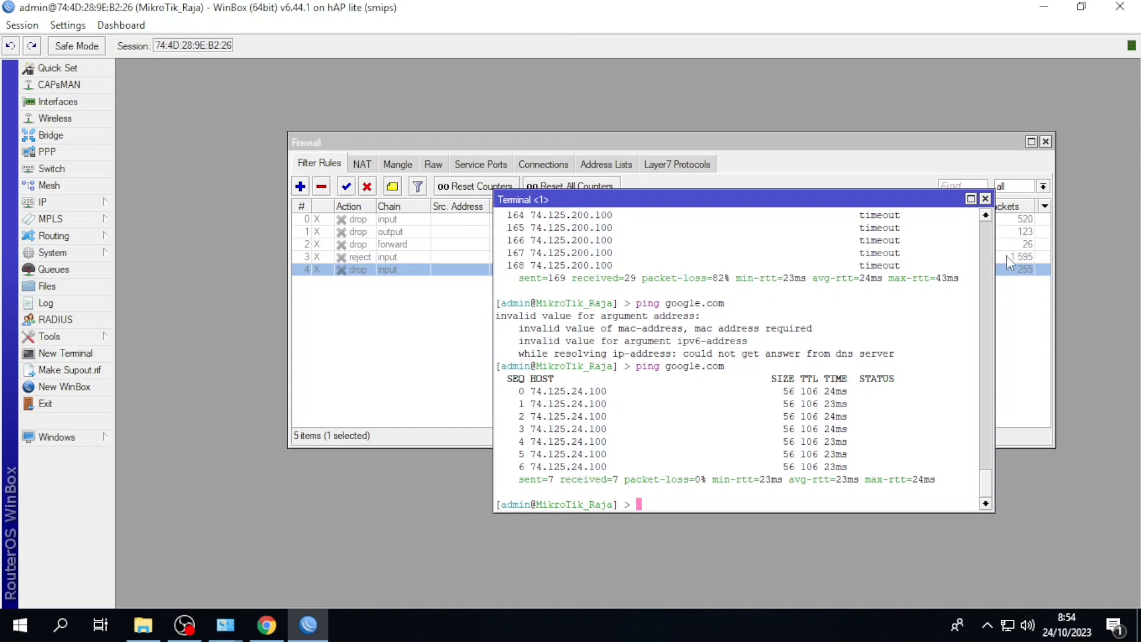
click(984, 199)
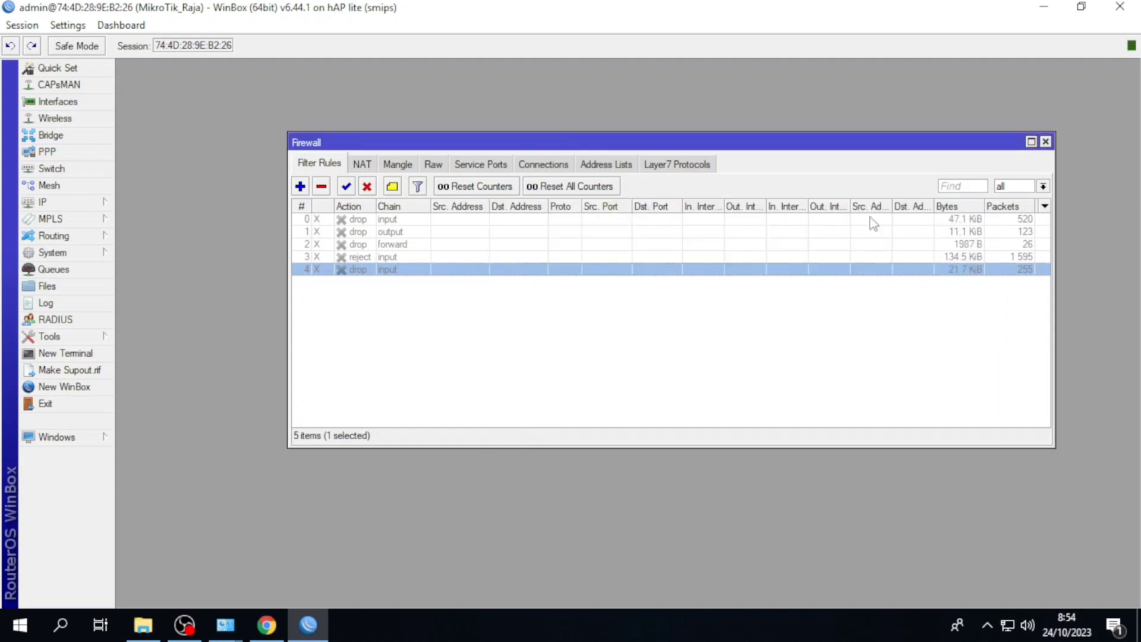
Step: Start a new filter rule on the forward chain with its action set to reject
click(300, 186)
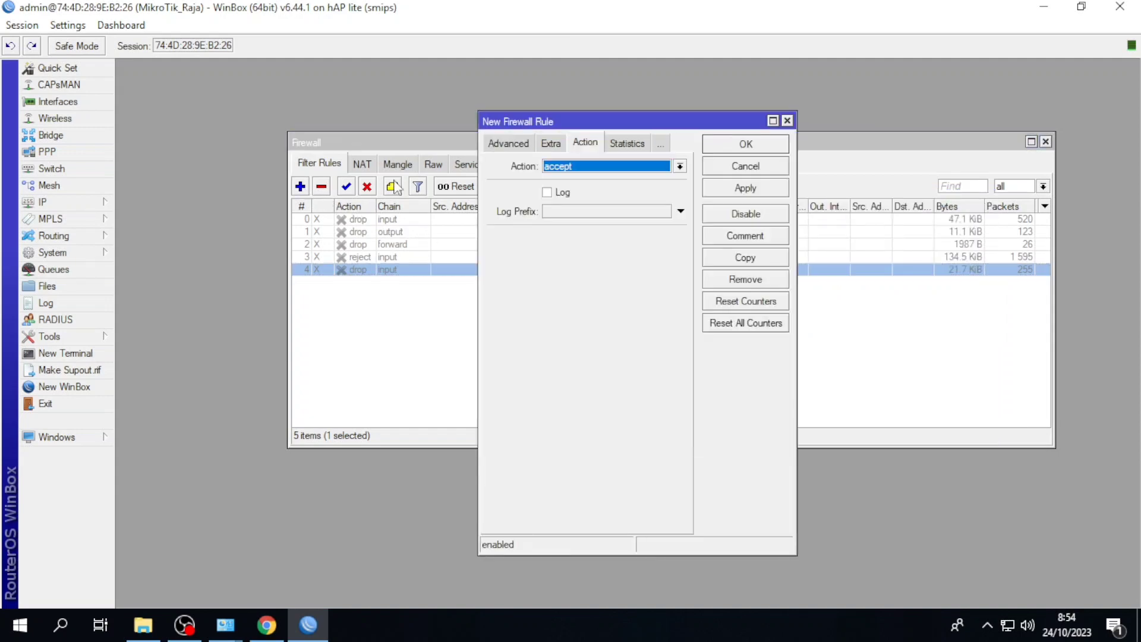
click(513, 144)
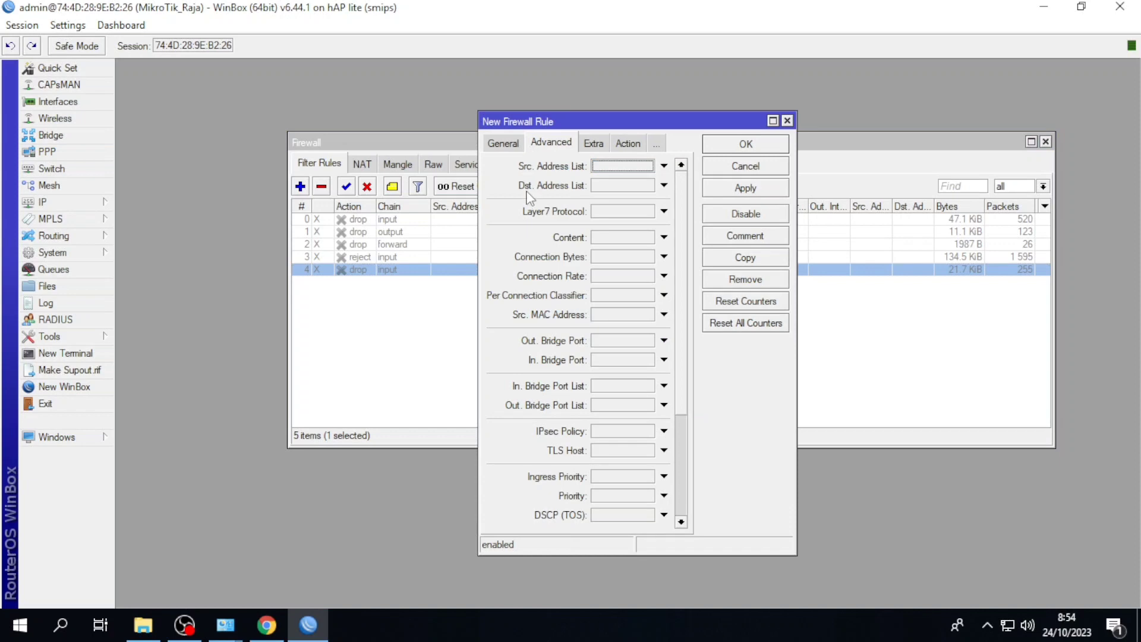
click(503, 143)
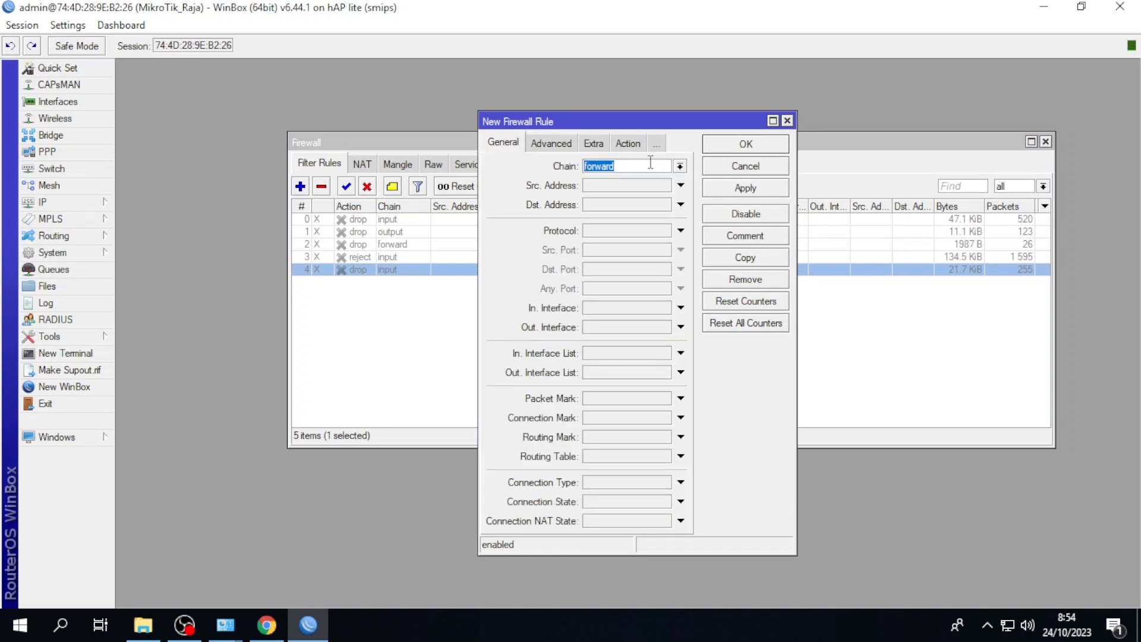
click(627, 144)
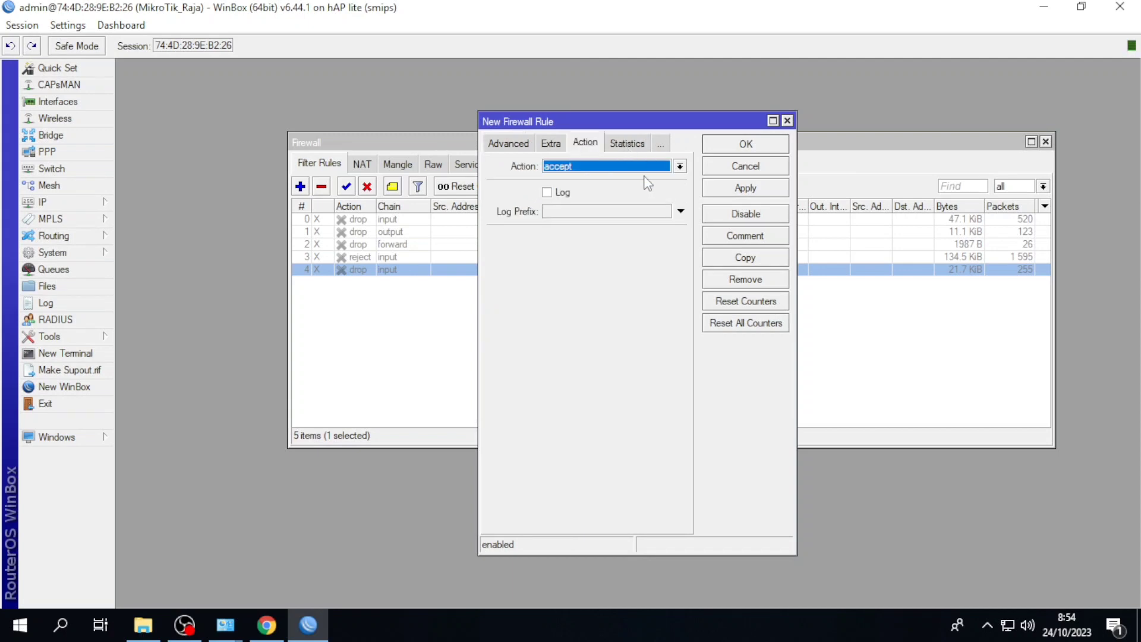
click(658, 170)
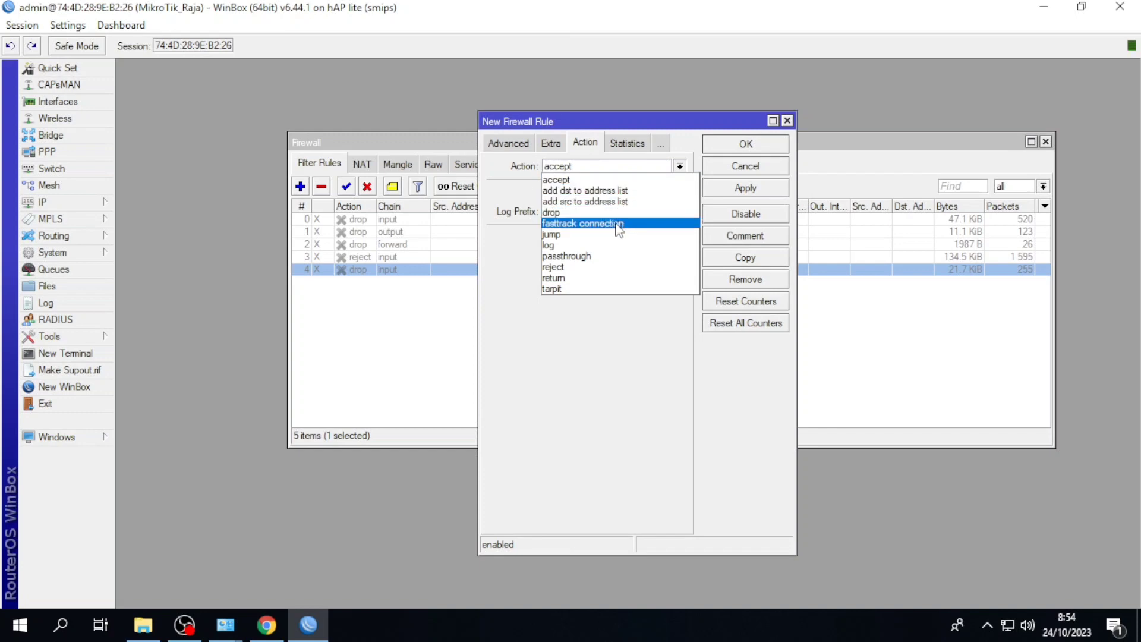
click(594, 267)
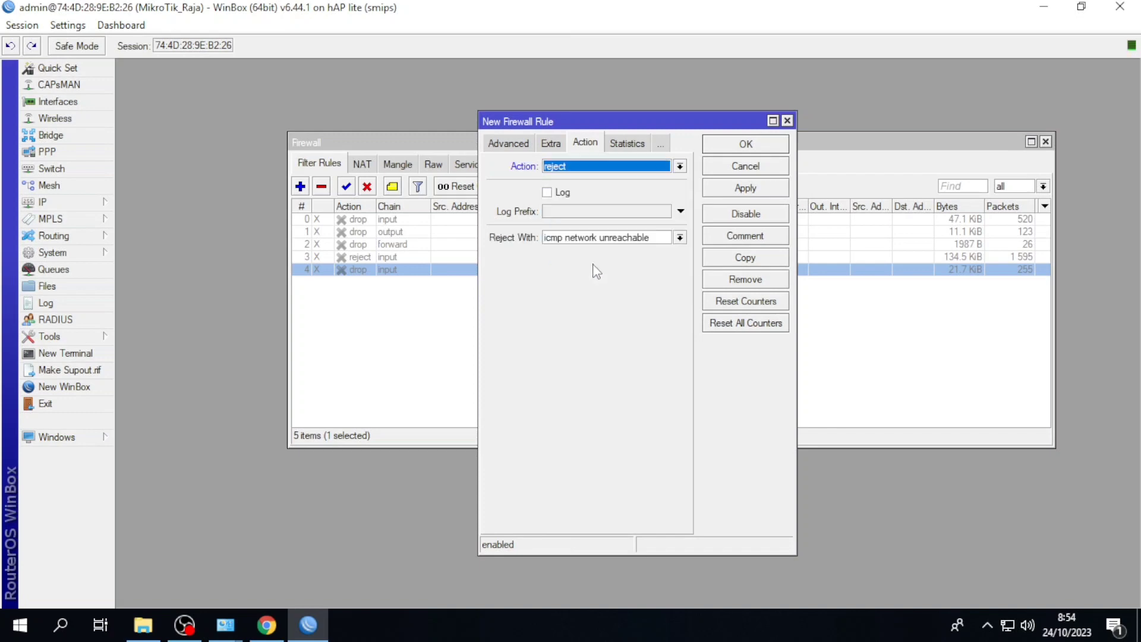
Step: Set the forward rule to reject with icmp host unreachable and save it
click(624, 238)
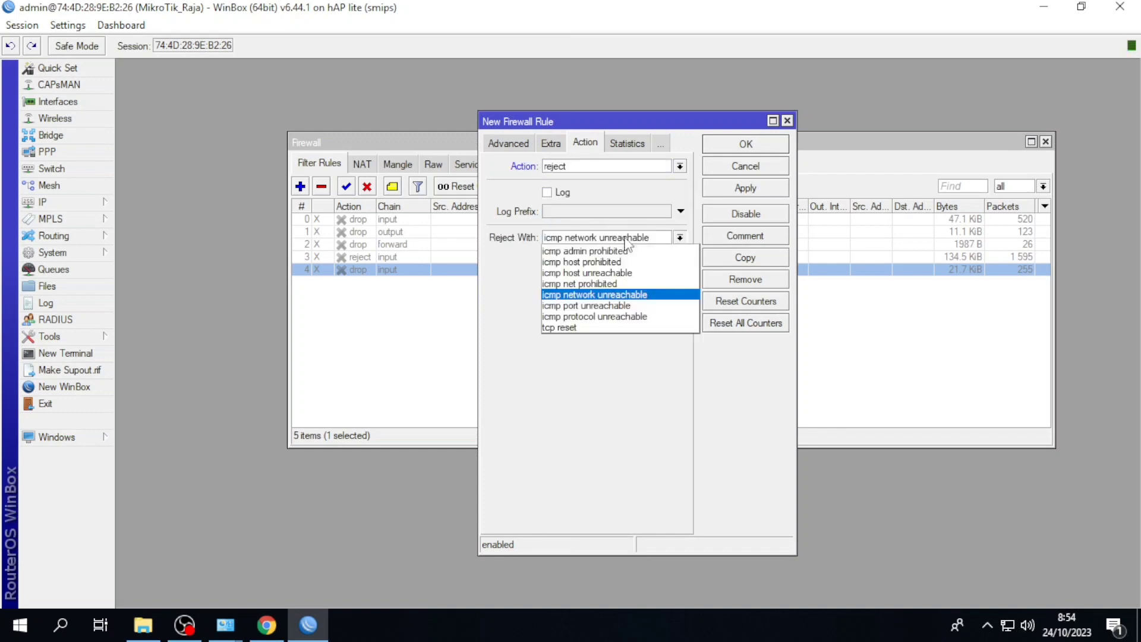
click(618, 273)
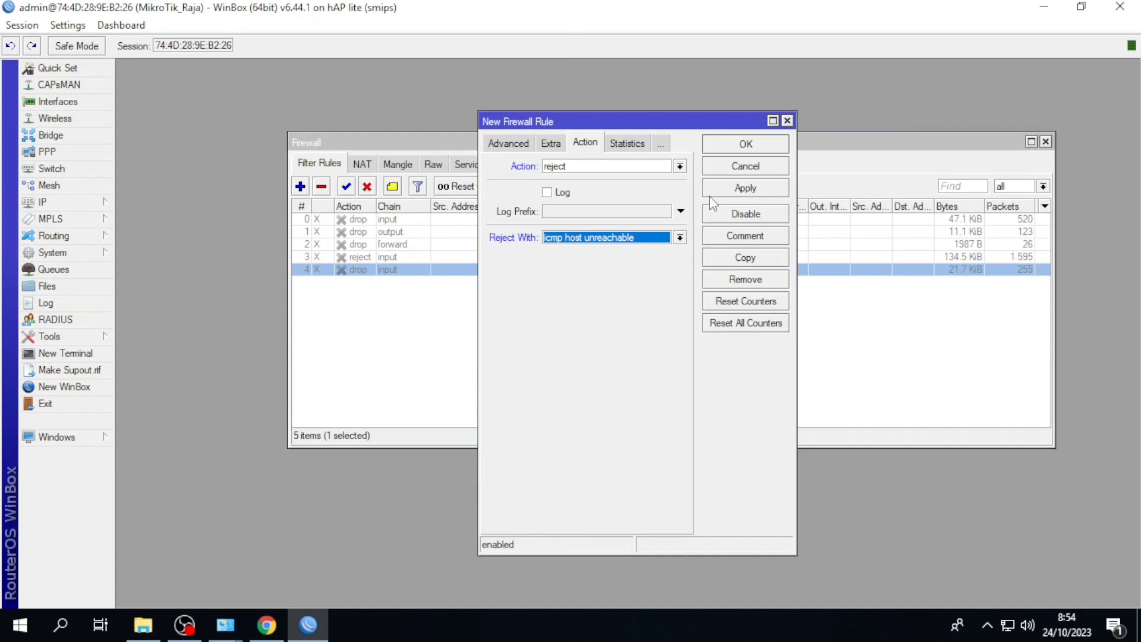
click(744, 191)
click(747, 149)
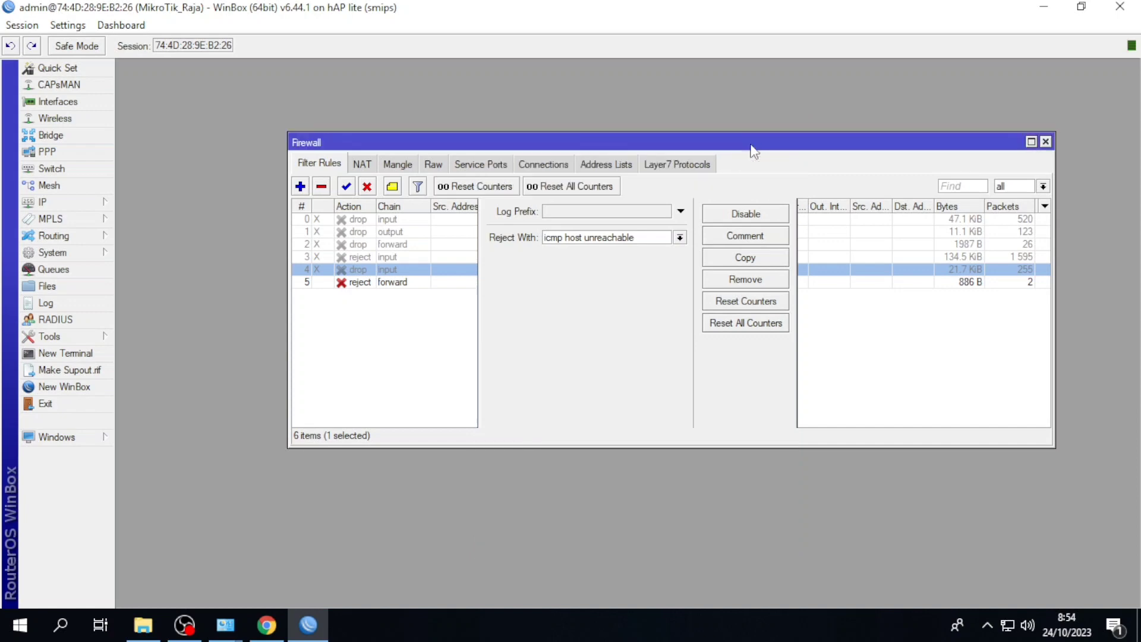
Step: Open the Windows Command Prompt on the PC and ping google.com to test the forward reject rule
click(95, 353)
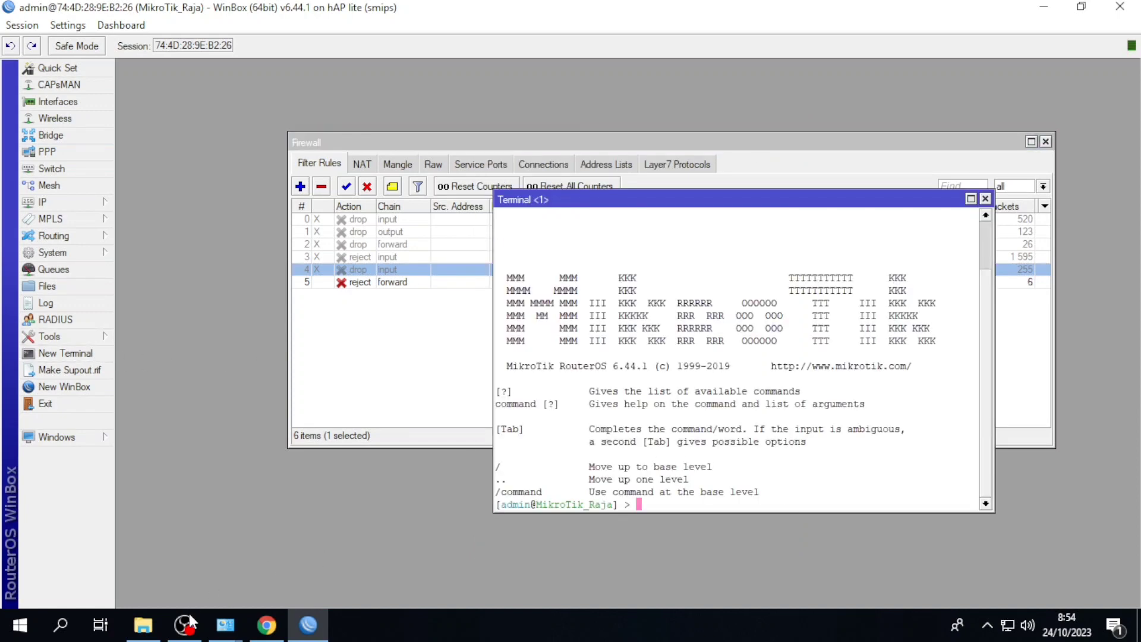
click(985, 199)
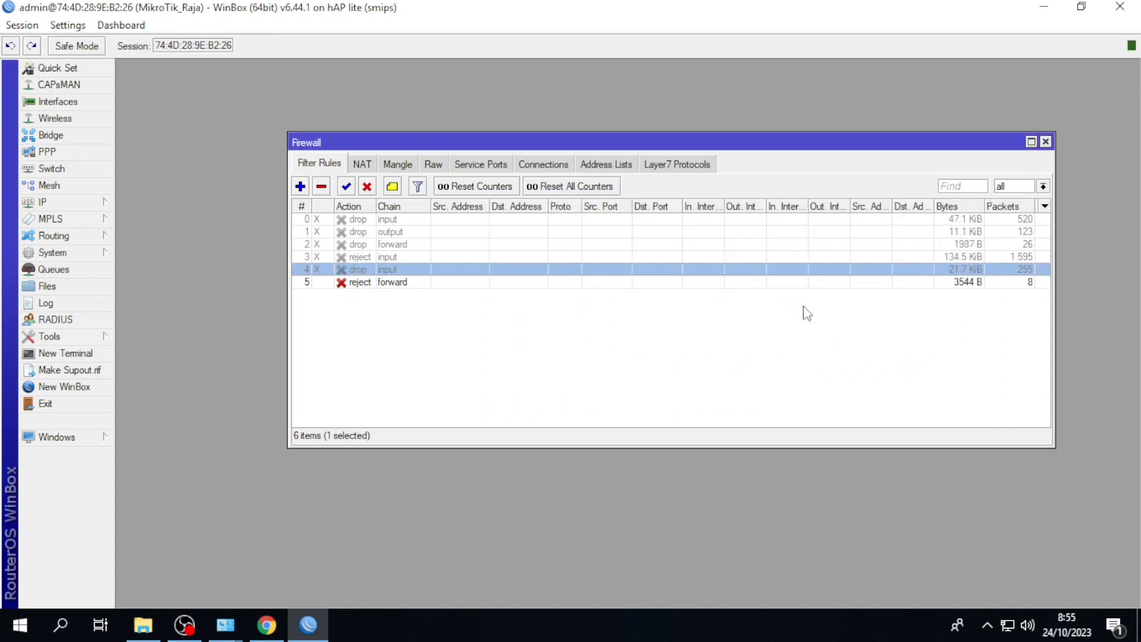
key(super+r)
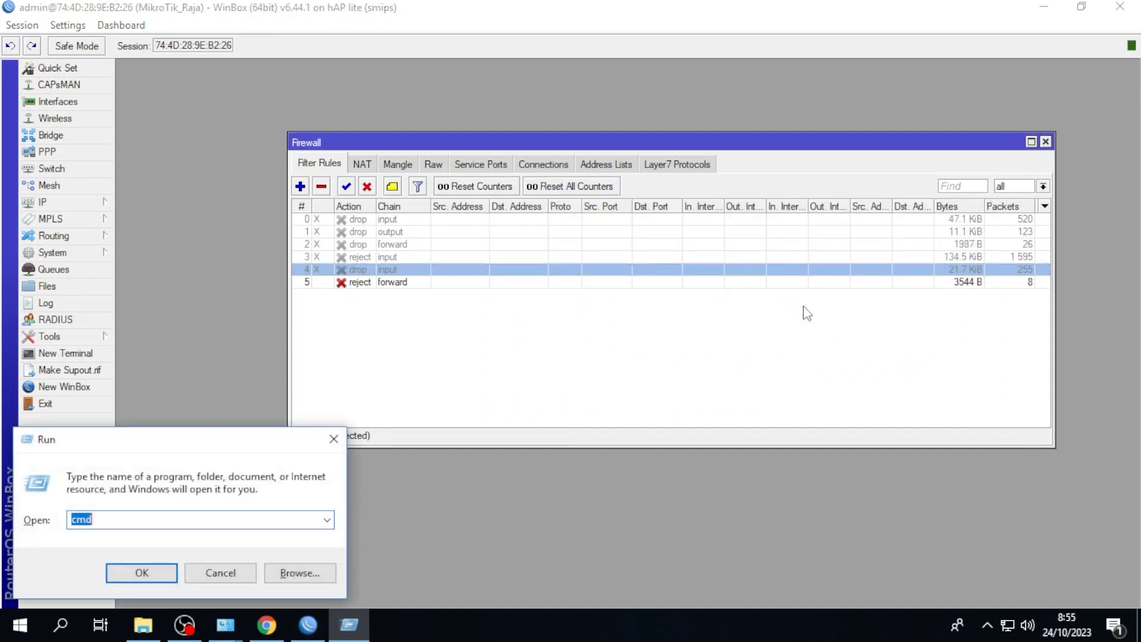
key(Return)
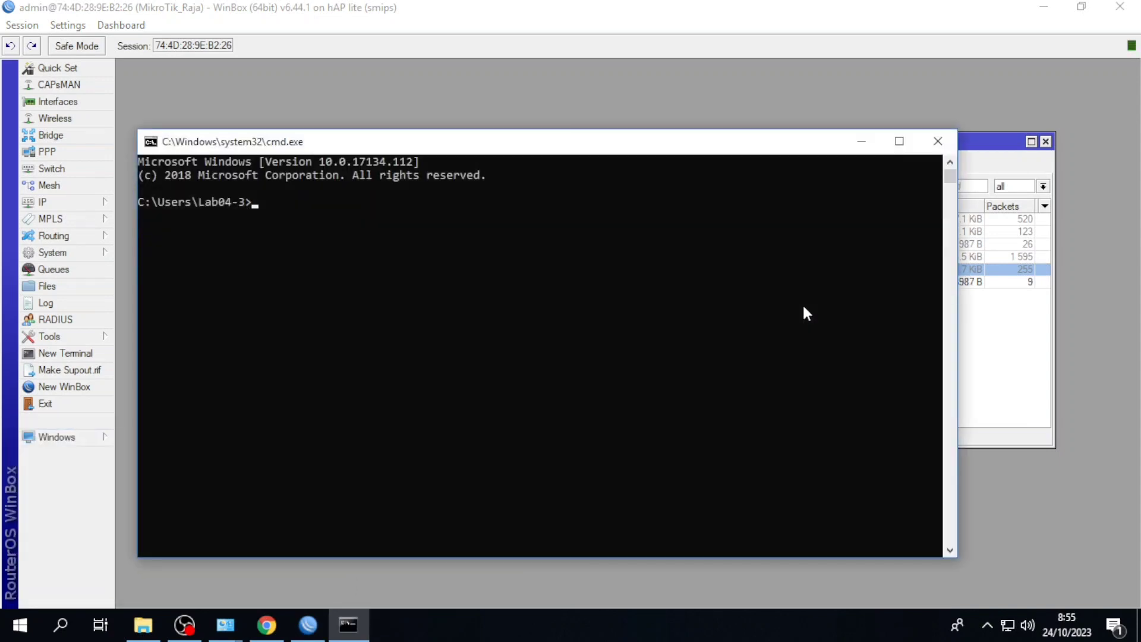
text(ping google)
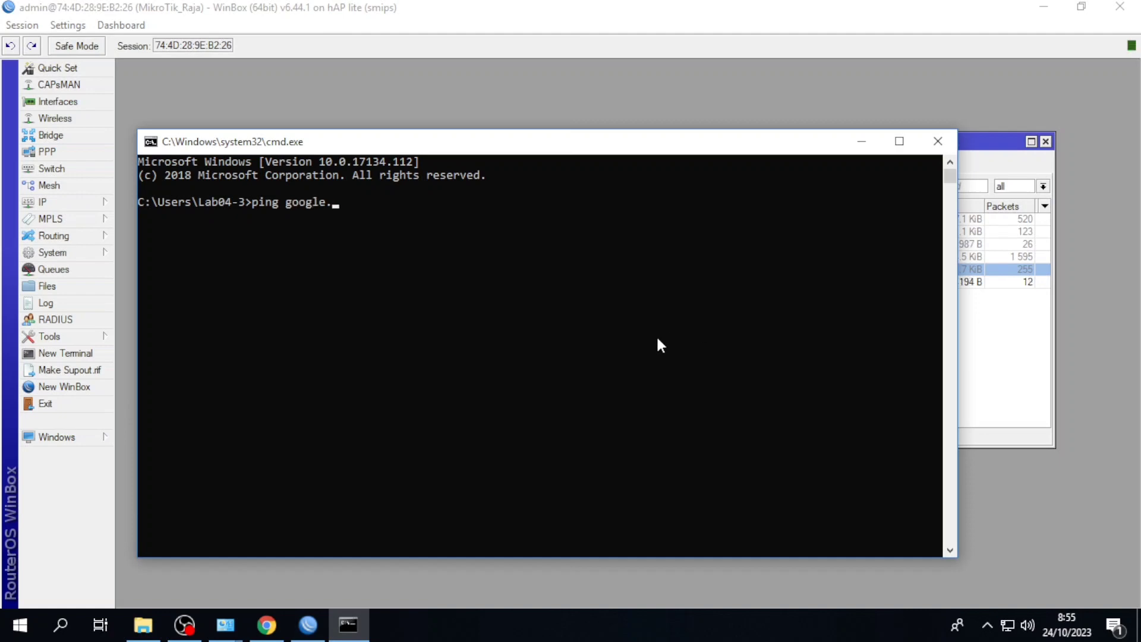
text(.com)
key(Return)
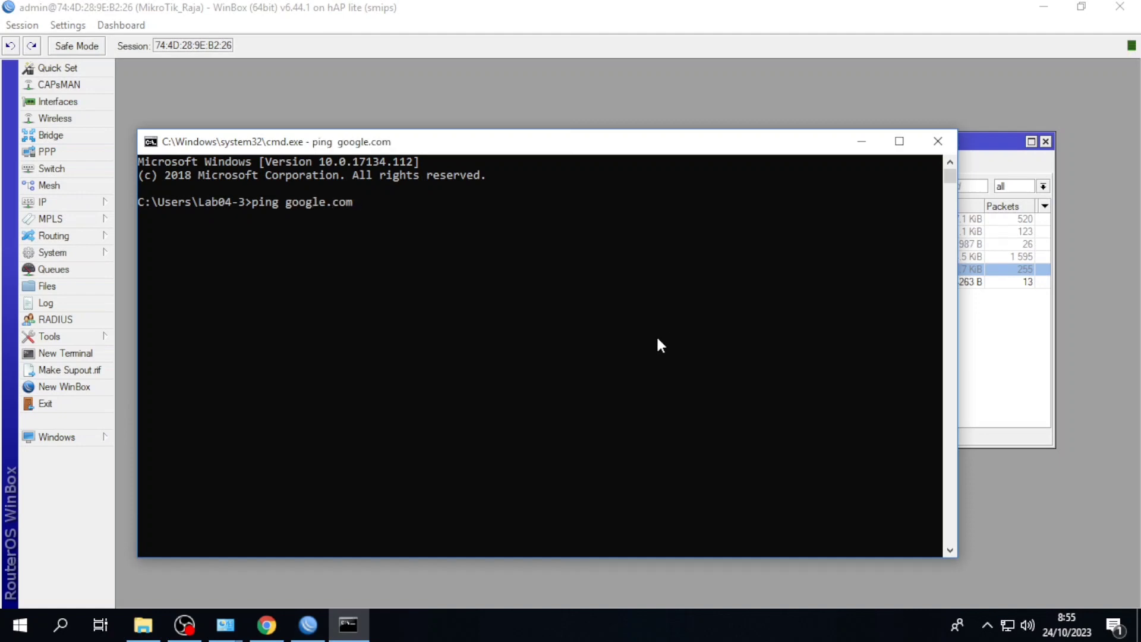
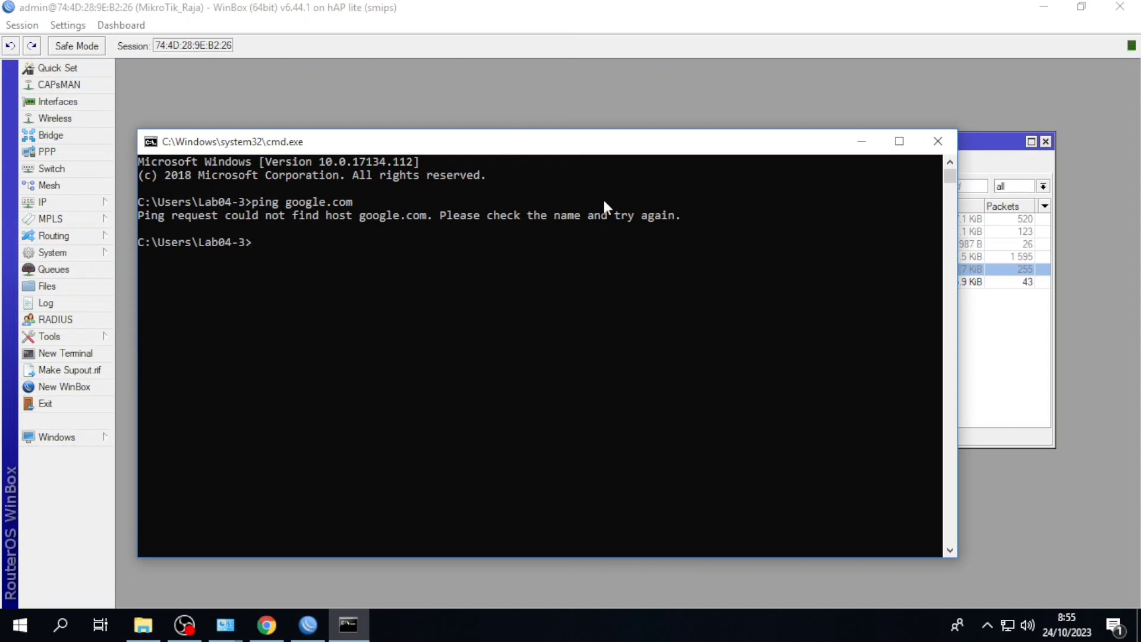
Step: Ping 172.23.2.254 from the Command Prompt and move its window to uncover the firewall rule counters
key(Up)
key(BackSpace)
key(BackSpace)
key(BackSpace)
key(BackSpace)
key(BackSpace)
key(BackSpace)
key(BackSpace)
key(BackSpace)
key(BackSpace)
key(BackSpace)
text(172.23.2.254)
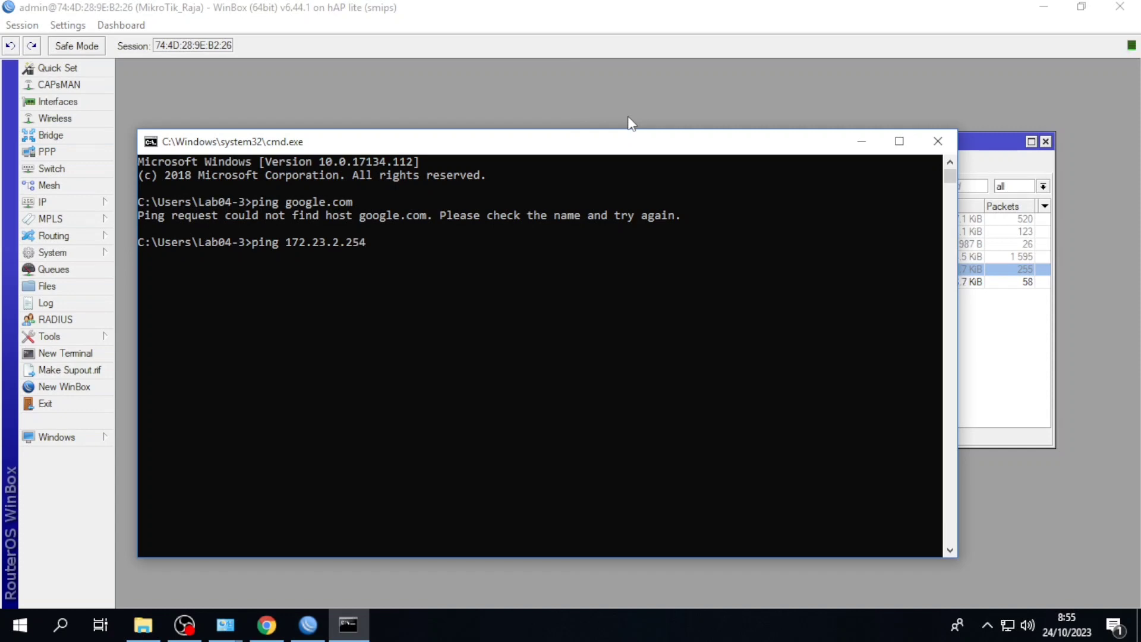
key(Return)
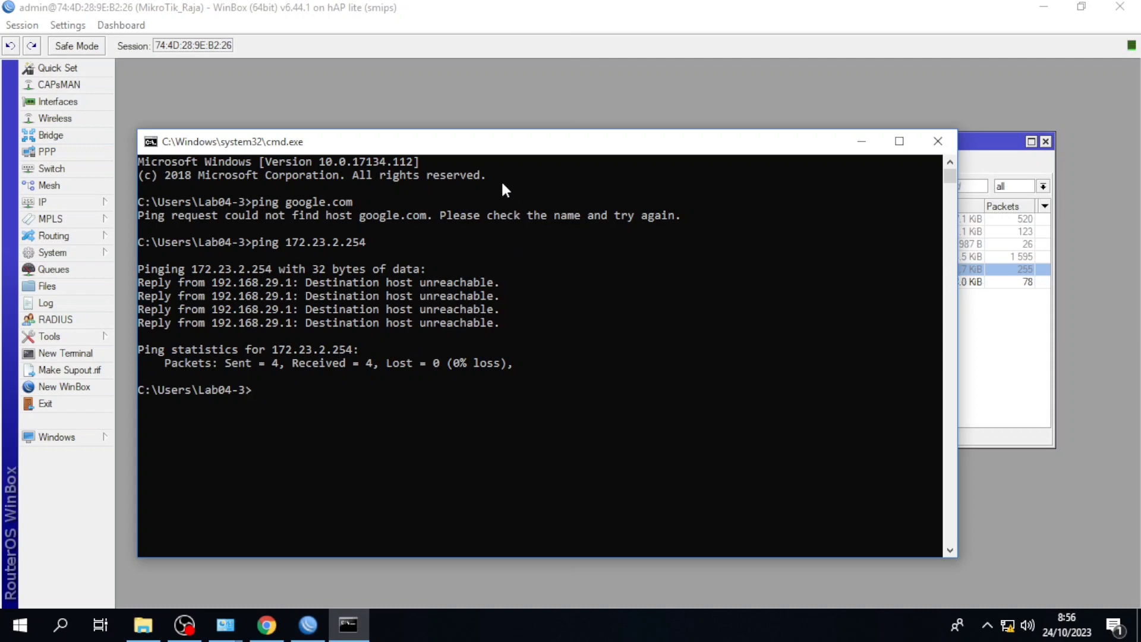
drag(492, 142, 403, 194)
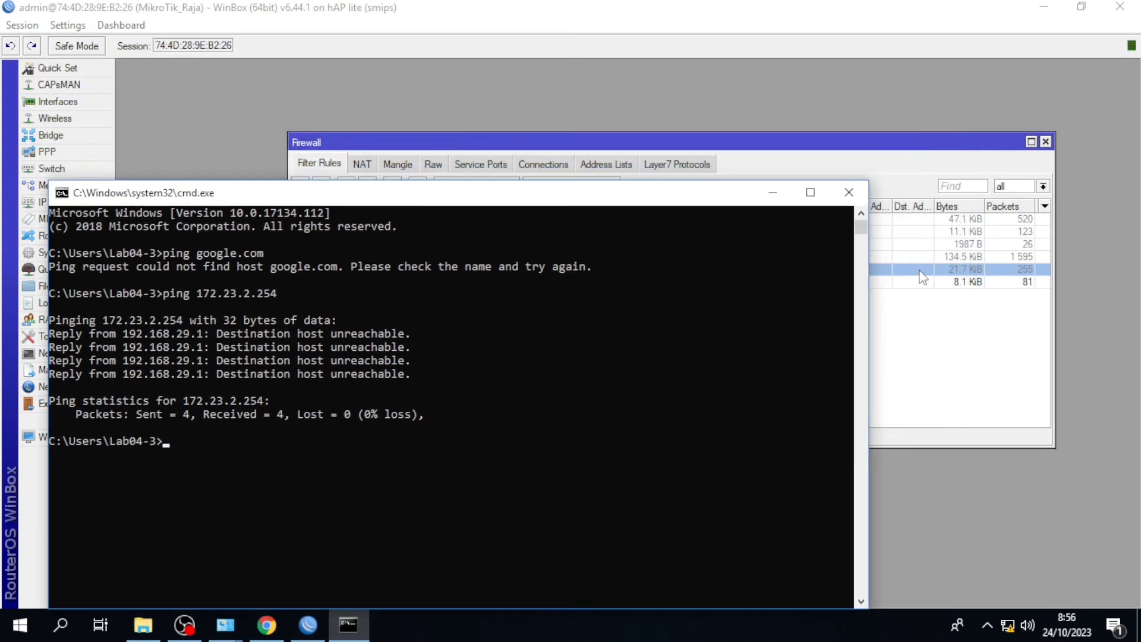
Step: Disable the reject rule on the forward chain in the firewall filter rules
click(920, 272)
click(383, 280)
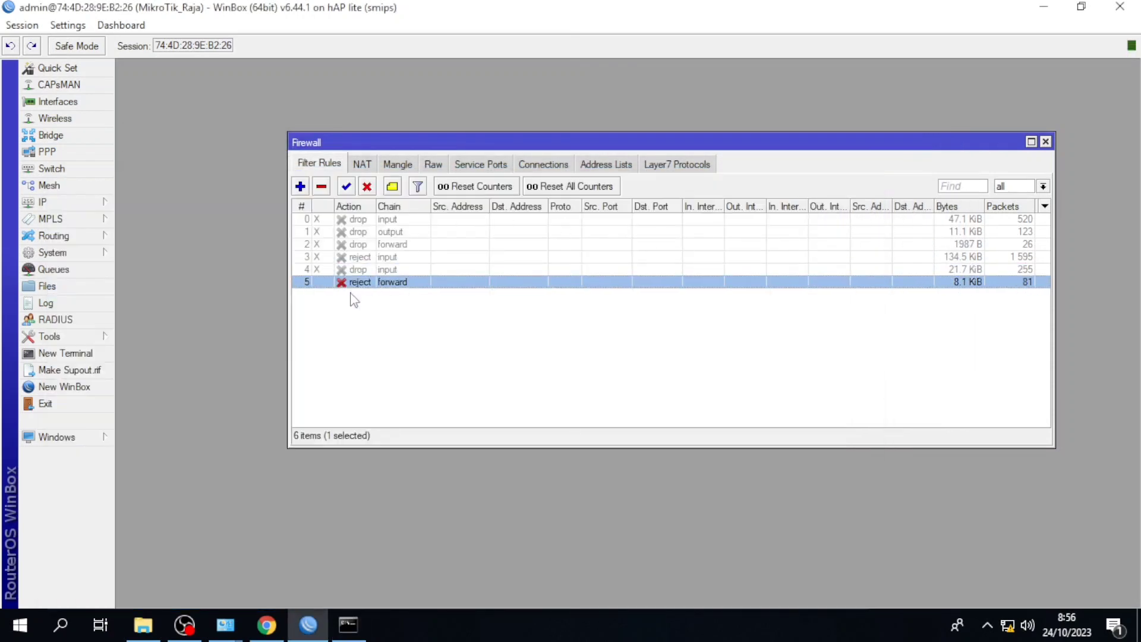
click(367, 186)
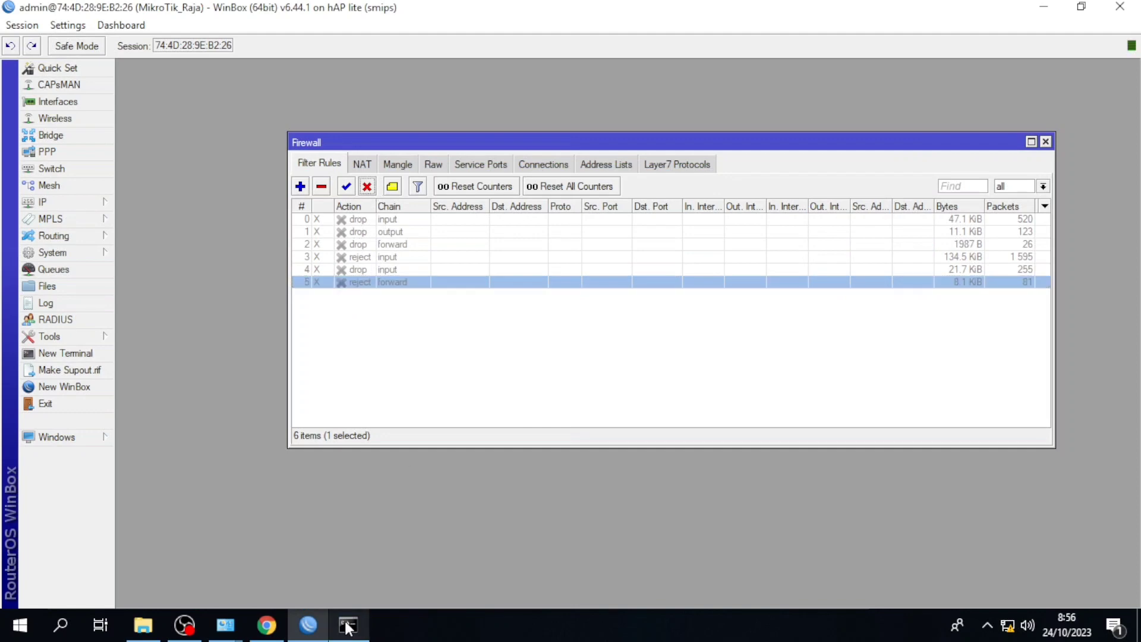
Step: Ping 172.23.2.254 again from the Command Prompt to test the connection with the rule disabled, and minimize its window
click(348, 626)
key(Up)
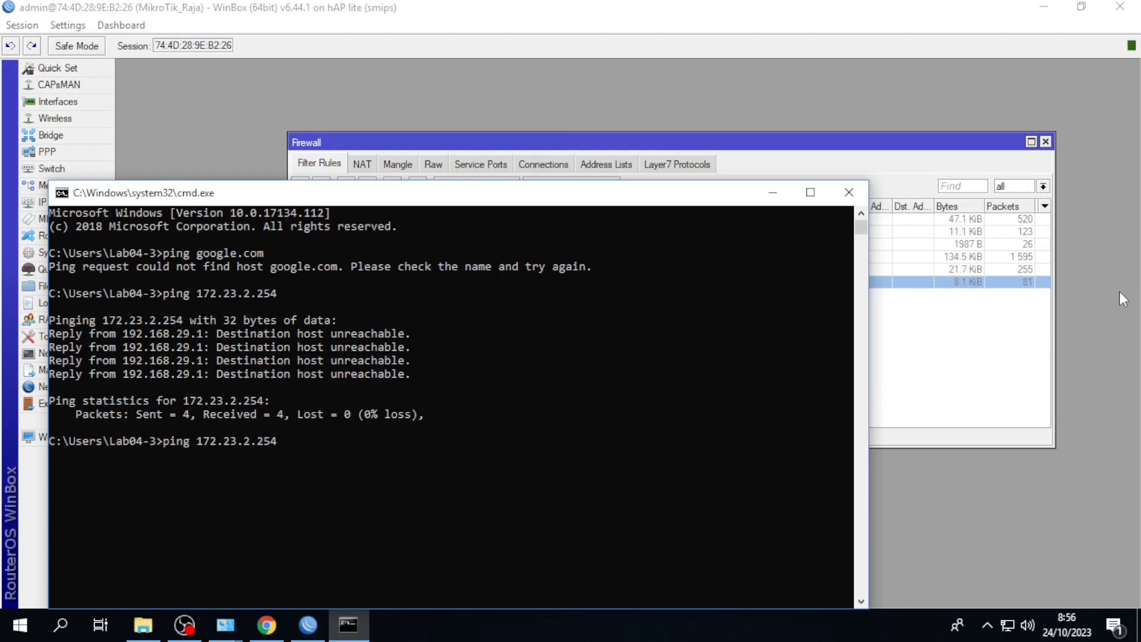
key(Return)
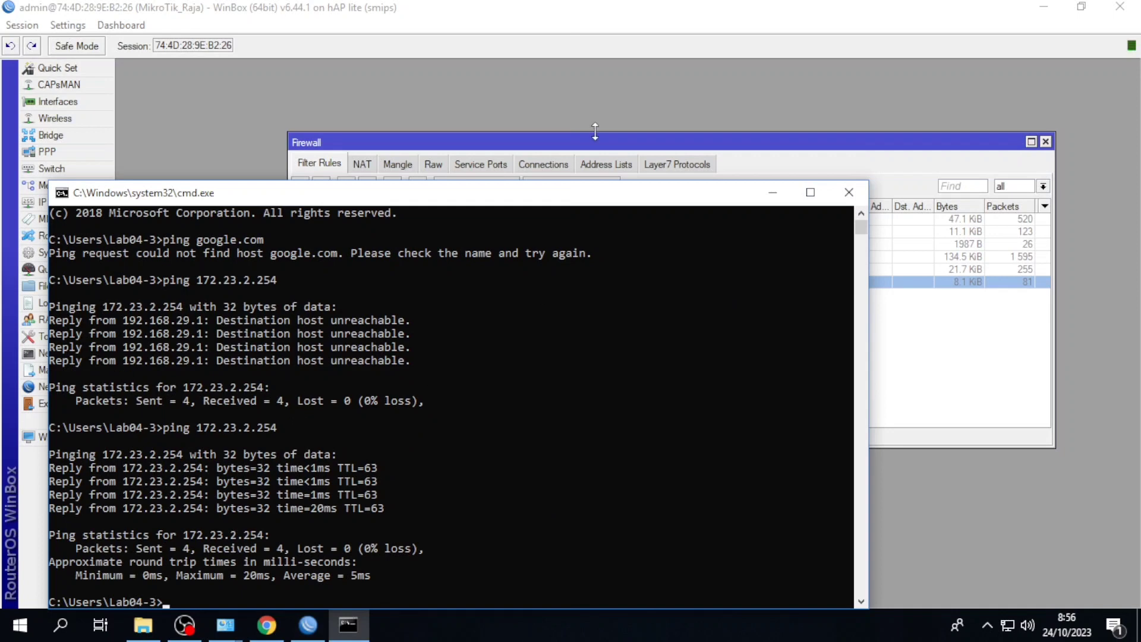
click(763, 200)
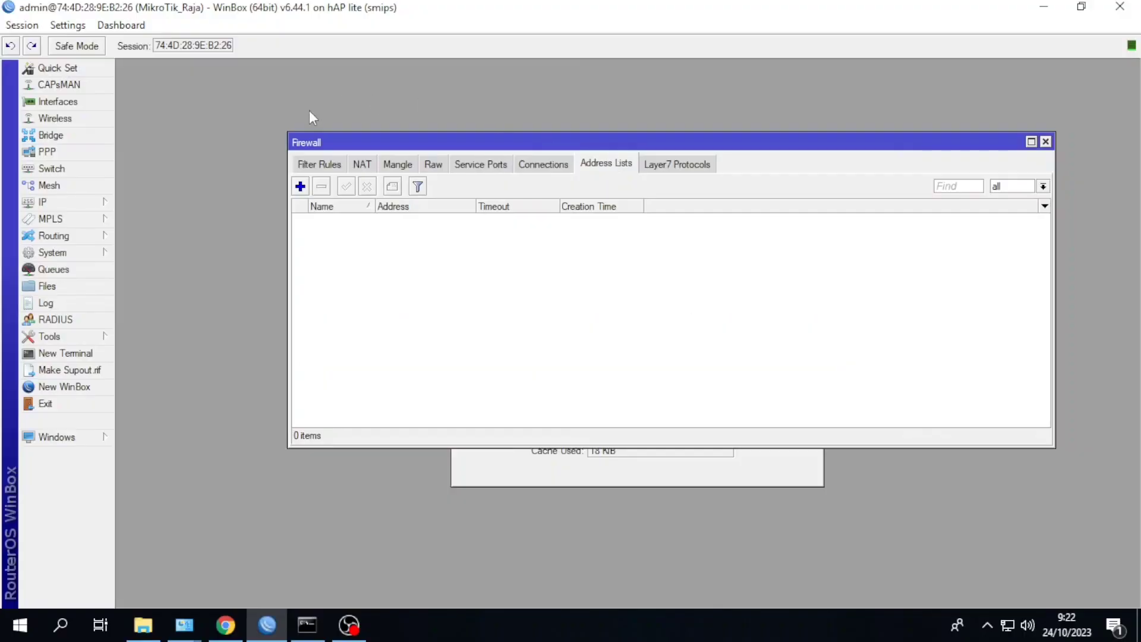
Step: Add a firewall address list entry named blok situs with the address ebay.com
click(300, 186)
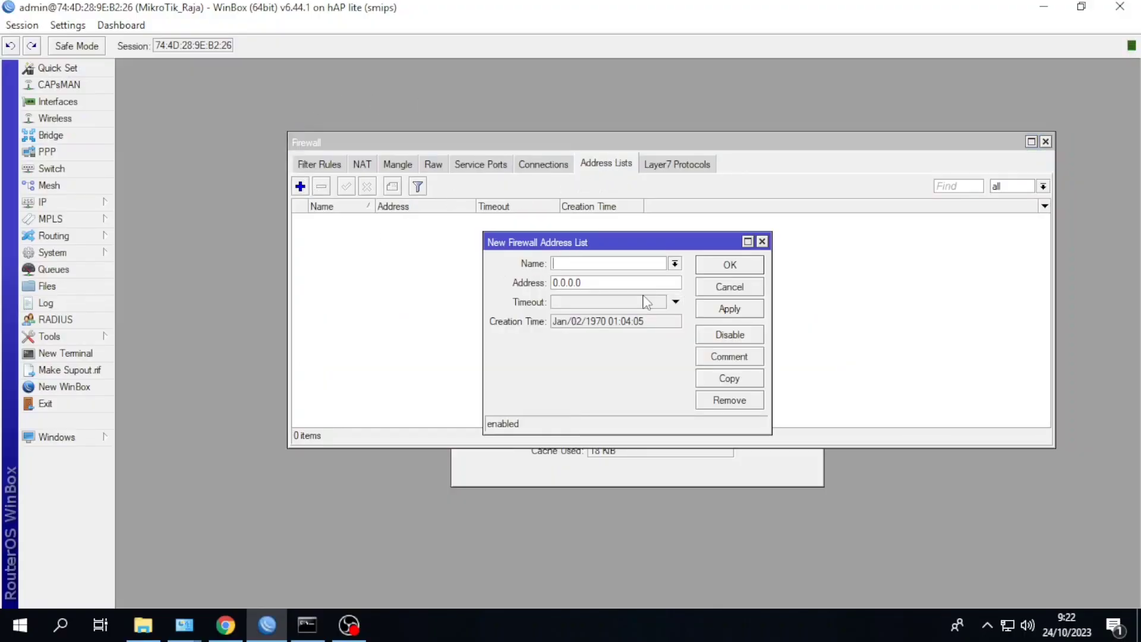
text(blok situs)
key(Tab)
text(ebay.com)
key(Return)
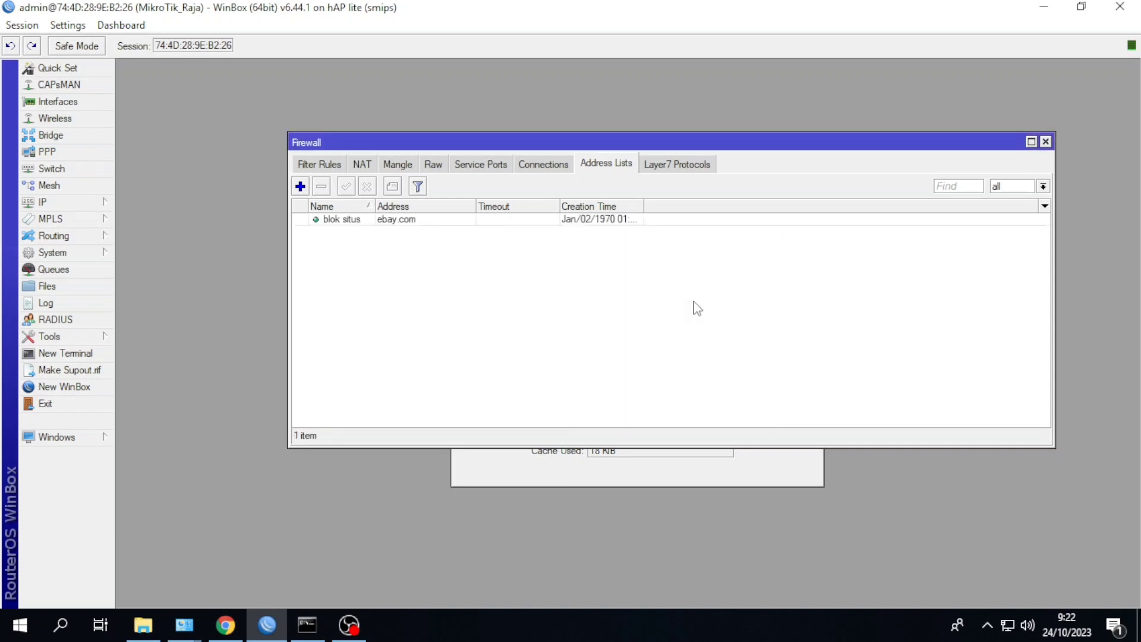
click(422, 219)
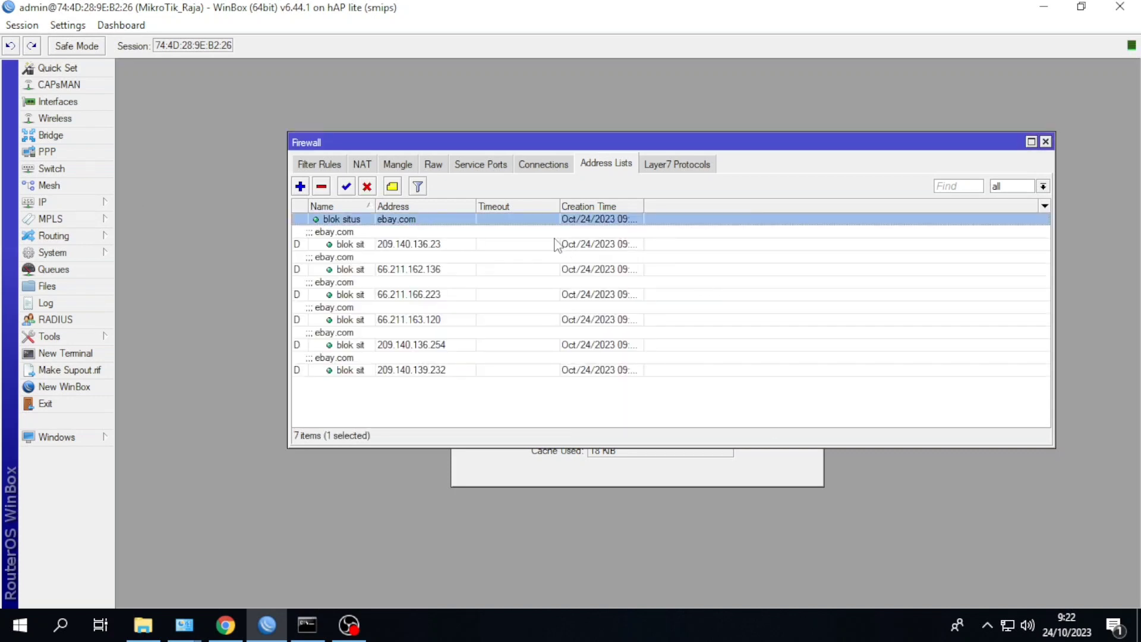
Step: Add antaranews.com as another address in the blok situs list and apply it
click(299, 186)
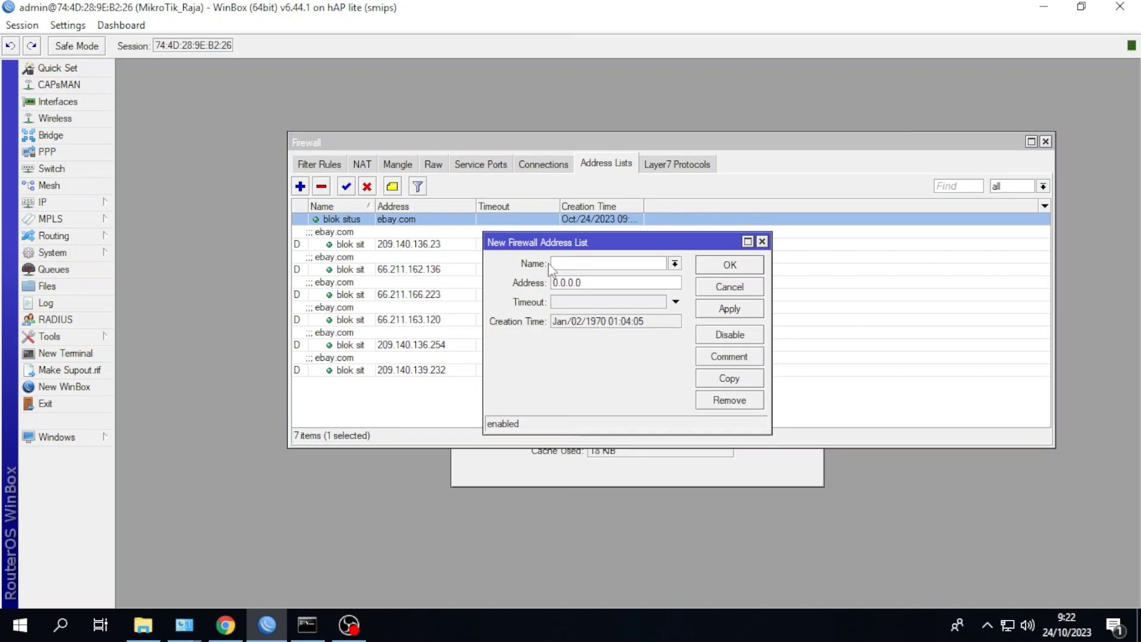
text(blok situs)
key(Tab)
text(antaranews.com)
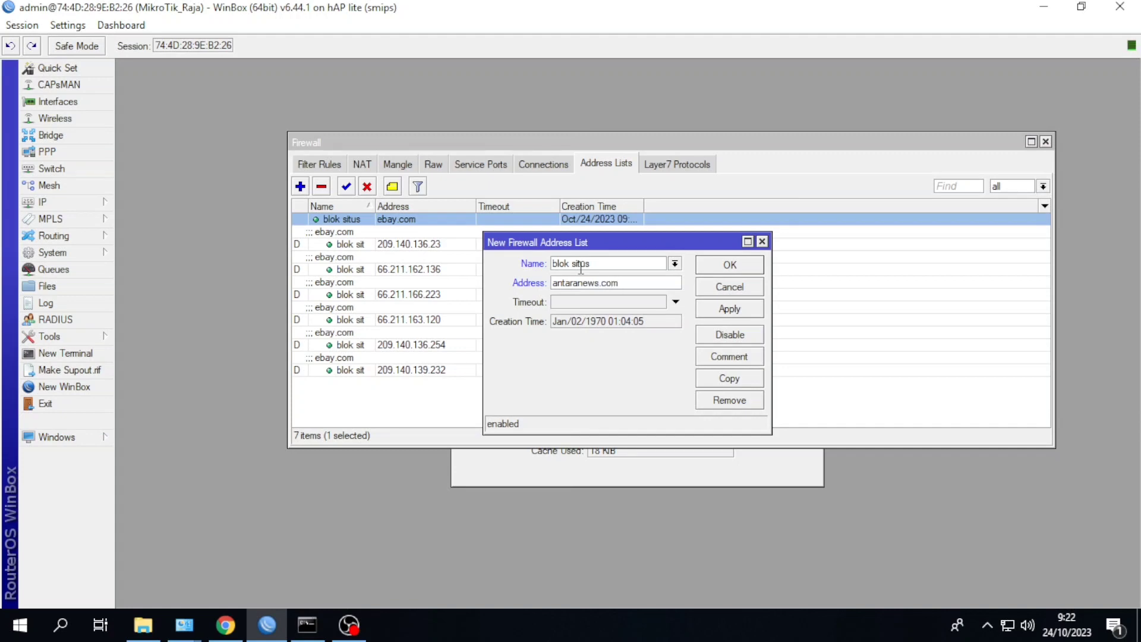
click(730, 308)
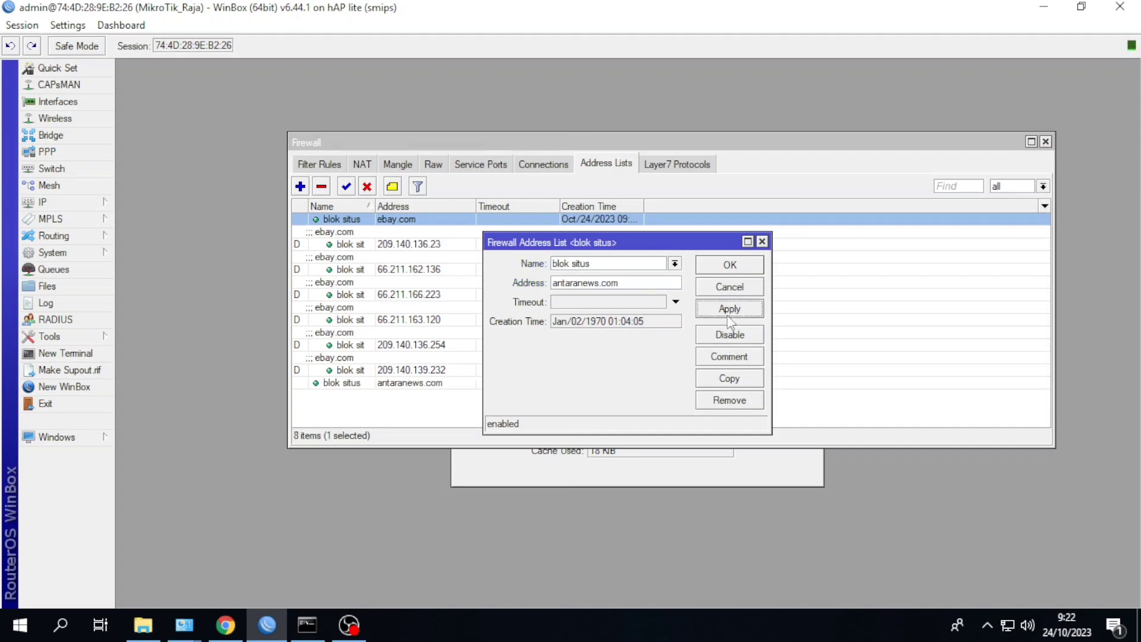
Step: Copy the antaranews.com entry, set the copy's address to cnnindonesia.com, and apply it
click(729, 381)
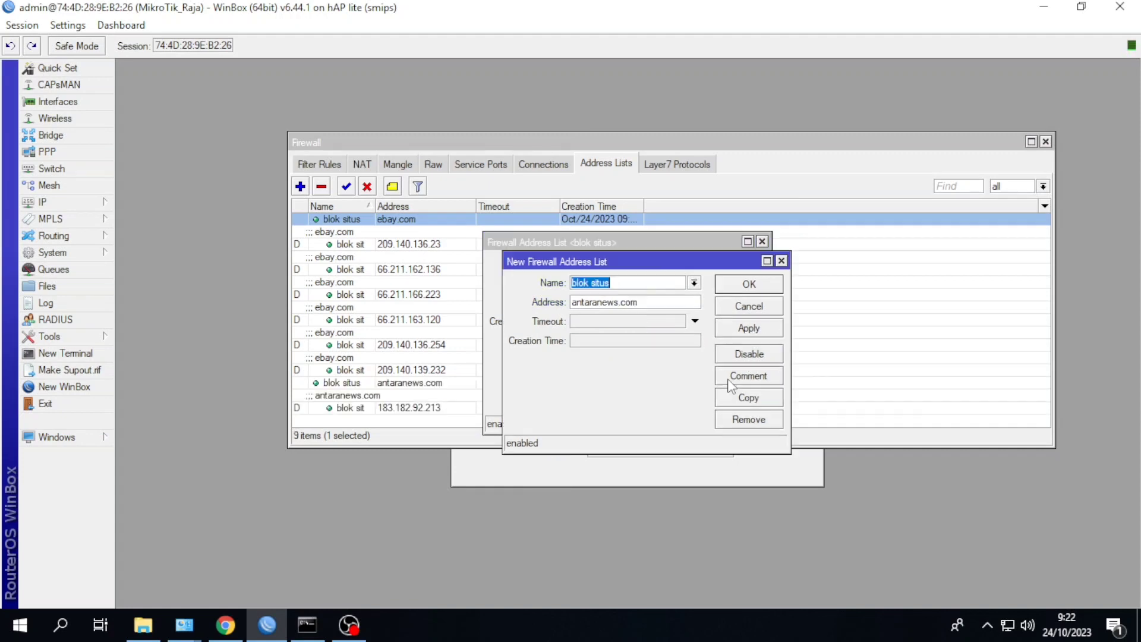
double_click(630, 303)
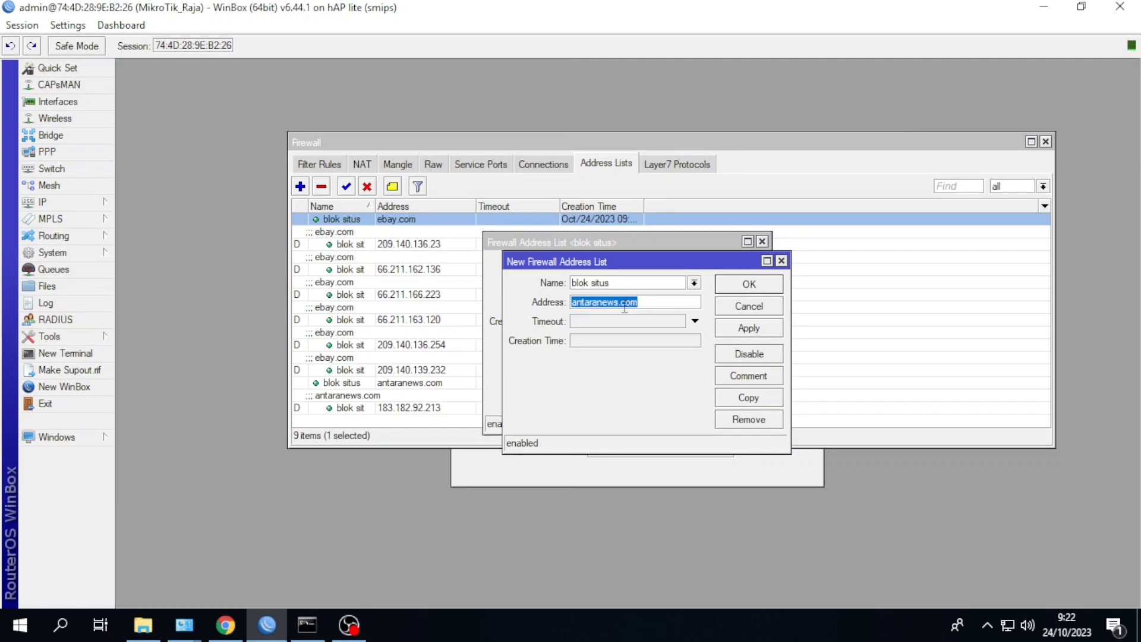
text(cnnindonesia.com)
click(750, 328)
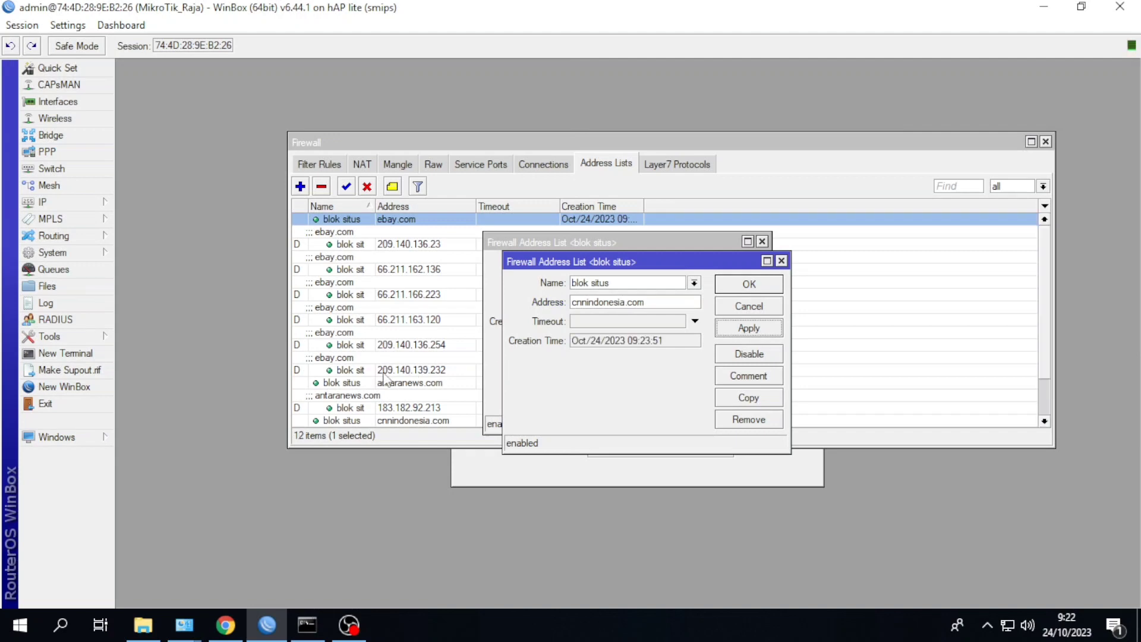
scroll(389, 383, down, 4)
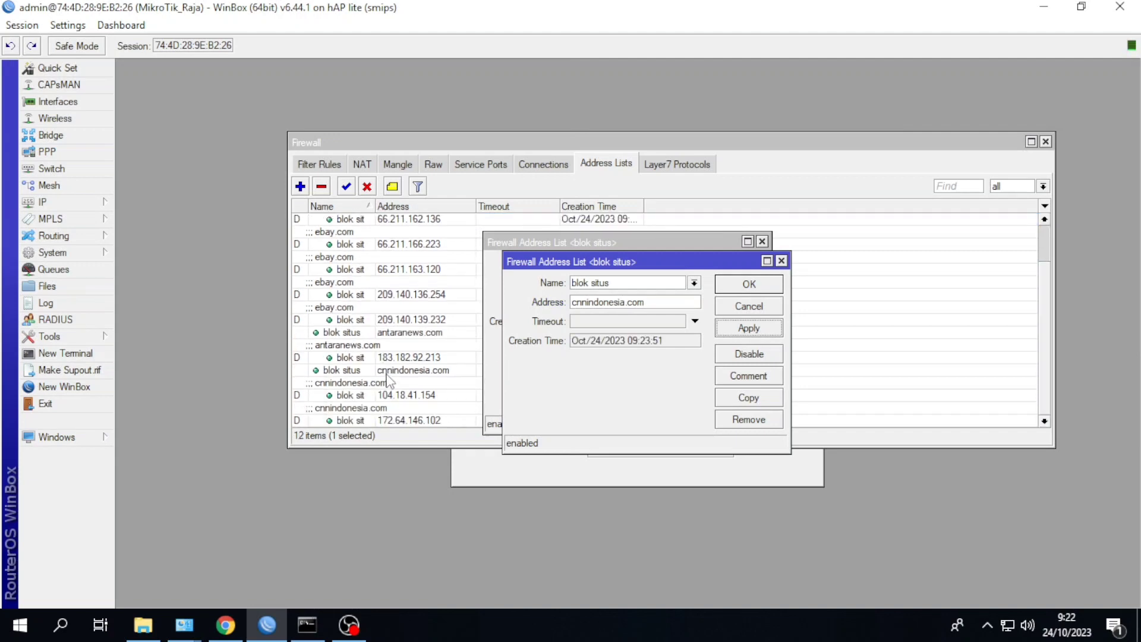
Step: Copy the cnnindonesia.com entry, set the copy's address to shopee.com, and apply it
click(750, 398)
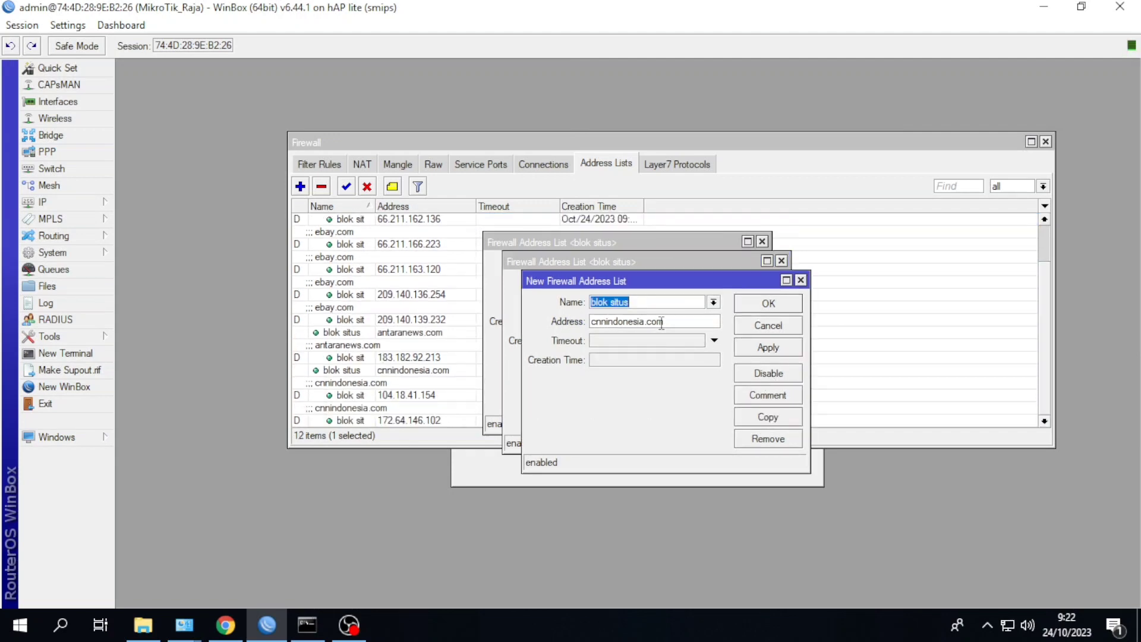
double_click(656, 321)
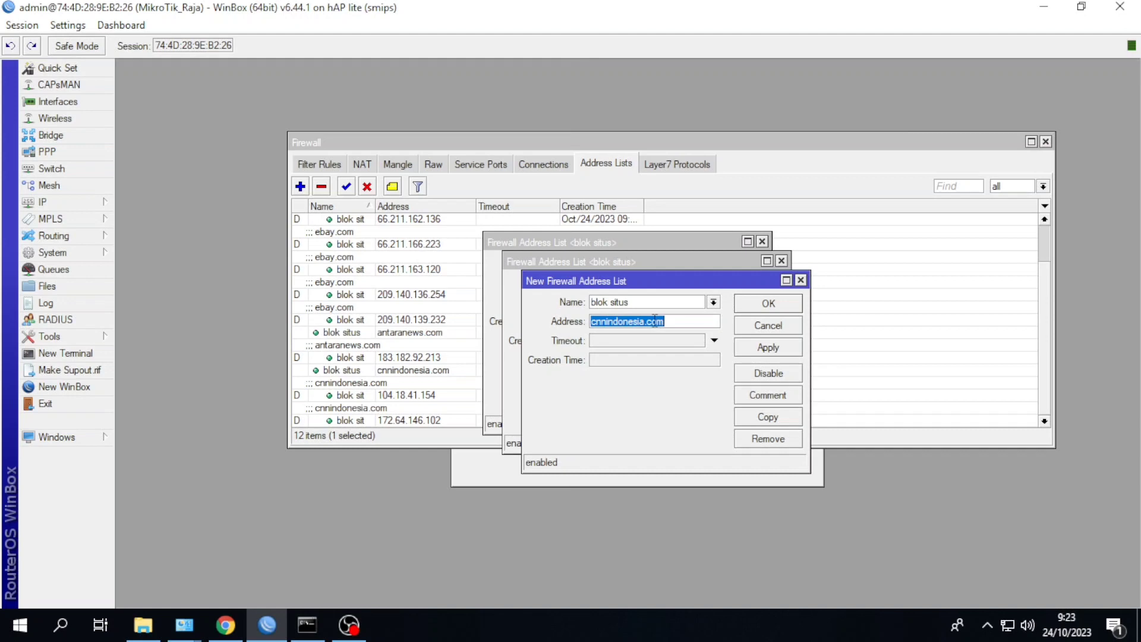
text(sh)
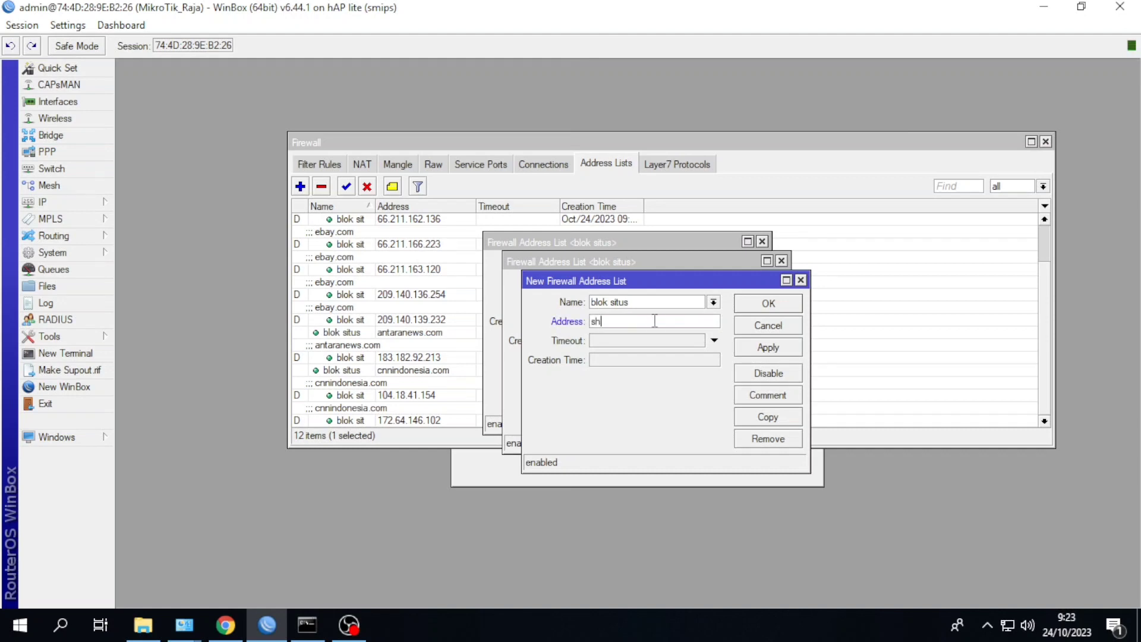
text(opee.com)
click(774, 351)
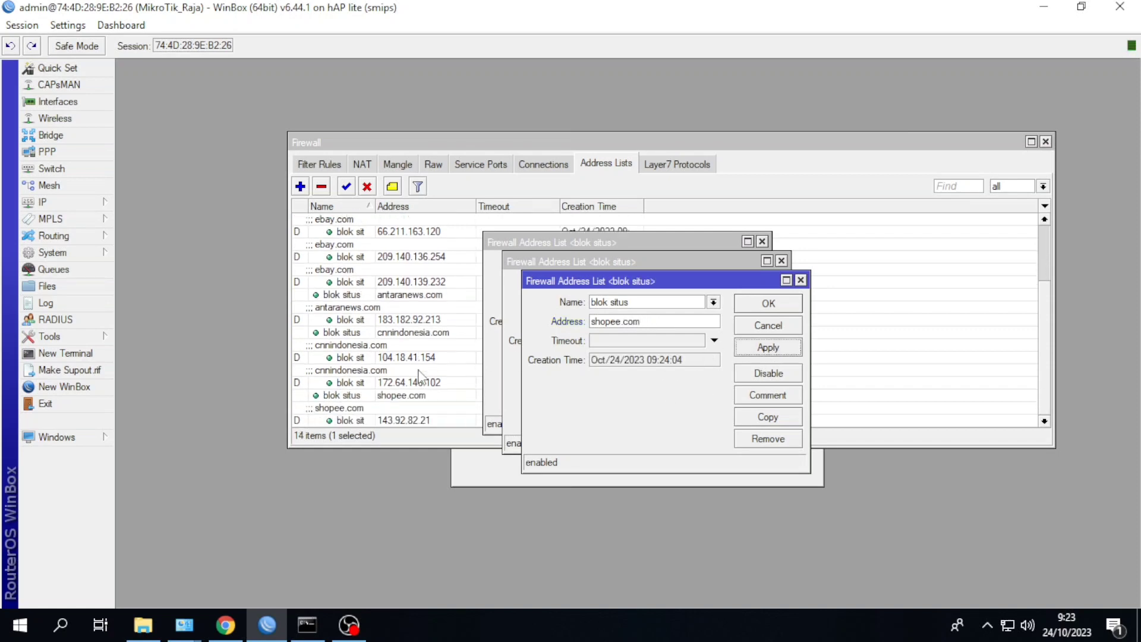
click(775, 423)
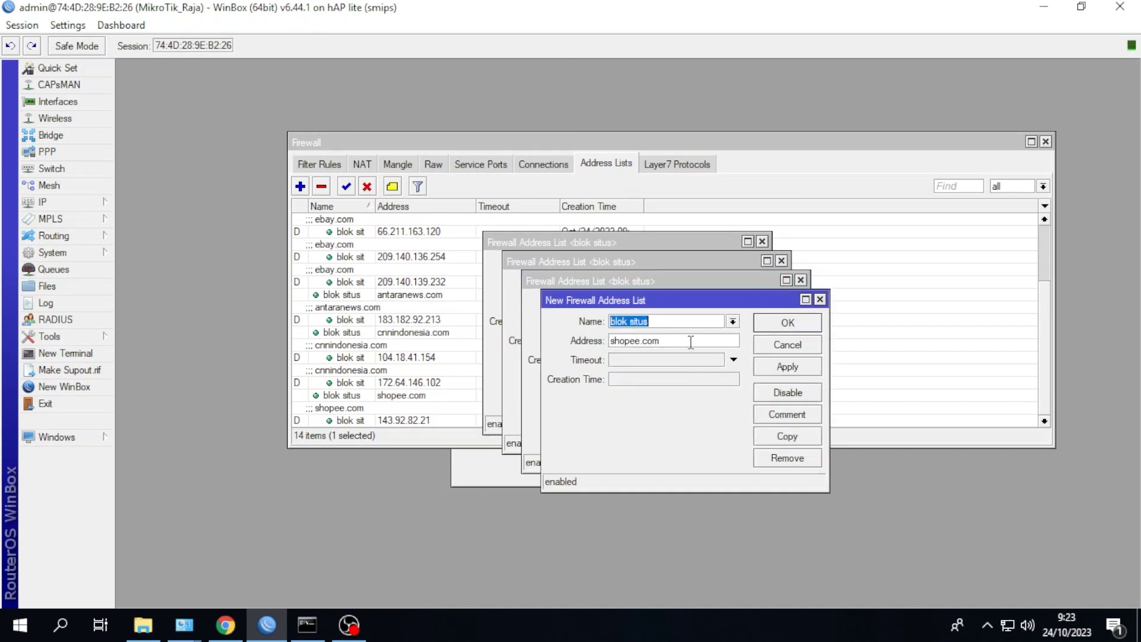
text(blibl)
key(BackSpace)
key(BackSpace)
key(BackSpace)
key(BackSpace)
click(820, 299)
Step: Copy the shopee.com entry, set the copy's address to blibli.com, and apply it
click(778, 418)
key(Tab)
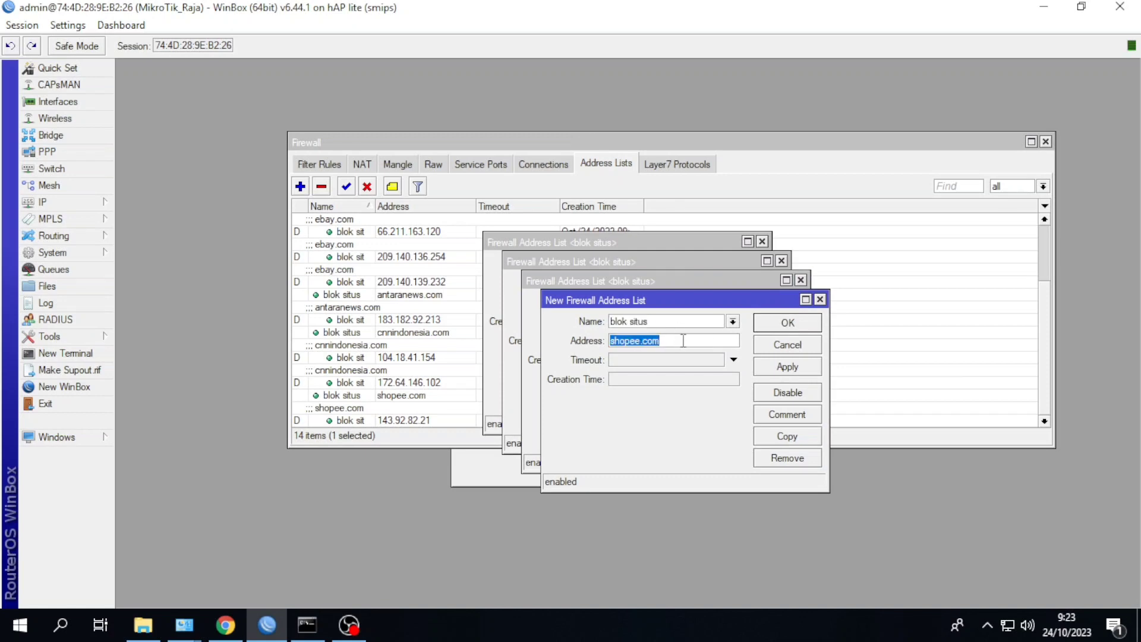
text(blibli.com)
click(788, 369)
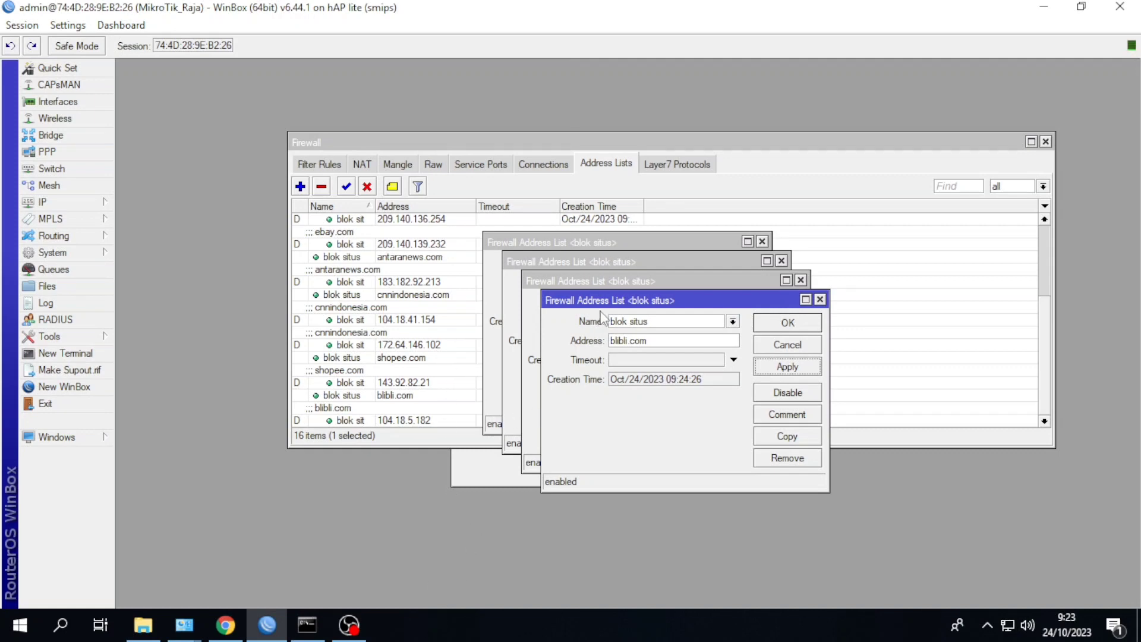
Step: Copy the blibli.com entry, set the copy's address to ralali.com, and apply it
double_click(650, 341)
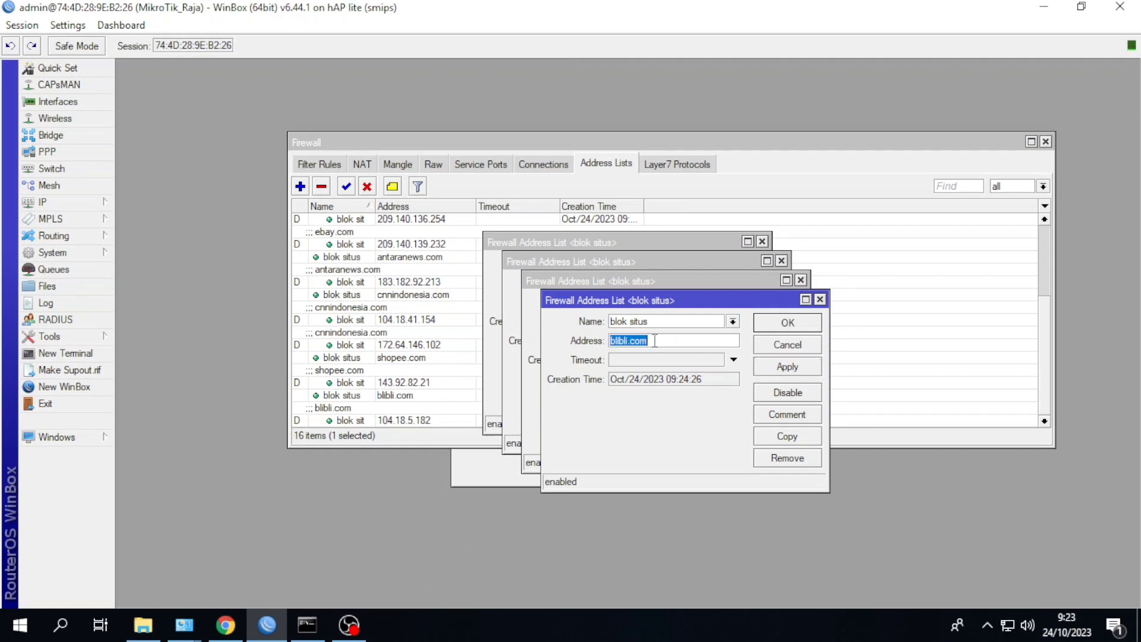
click(777, 437)
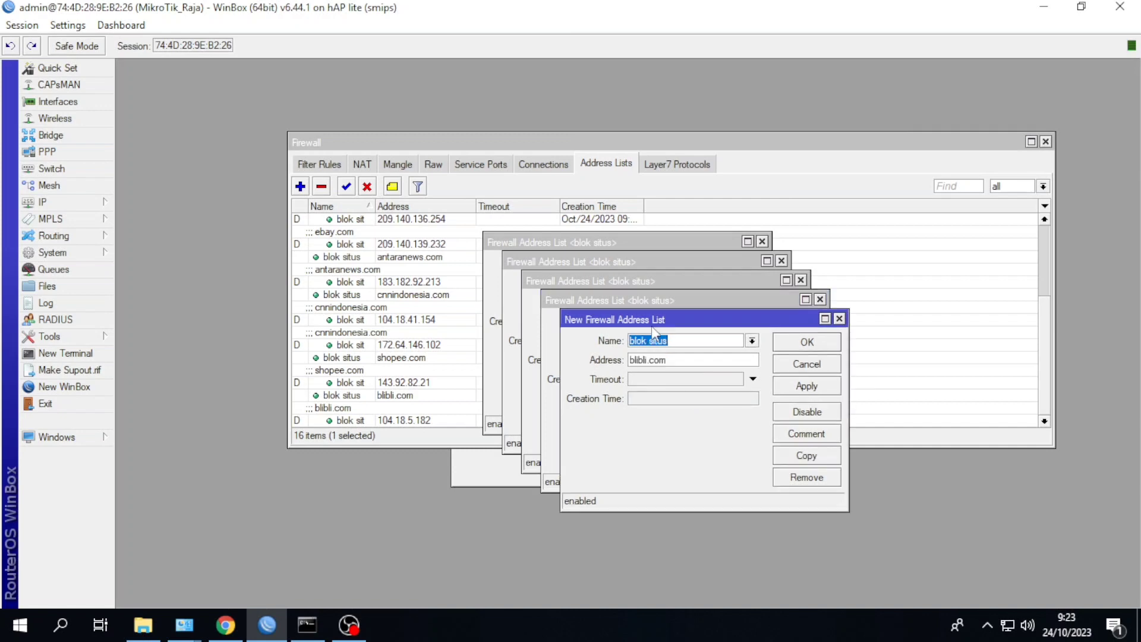
double_click(667, 360)
text(ra)
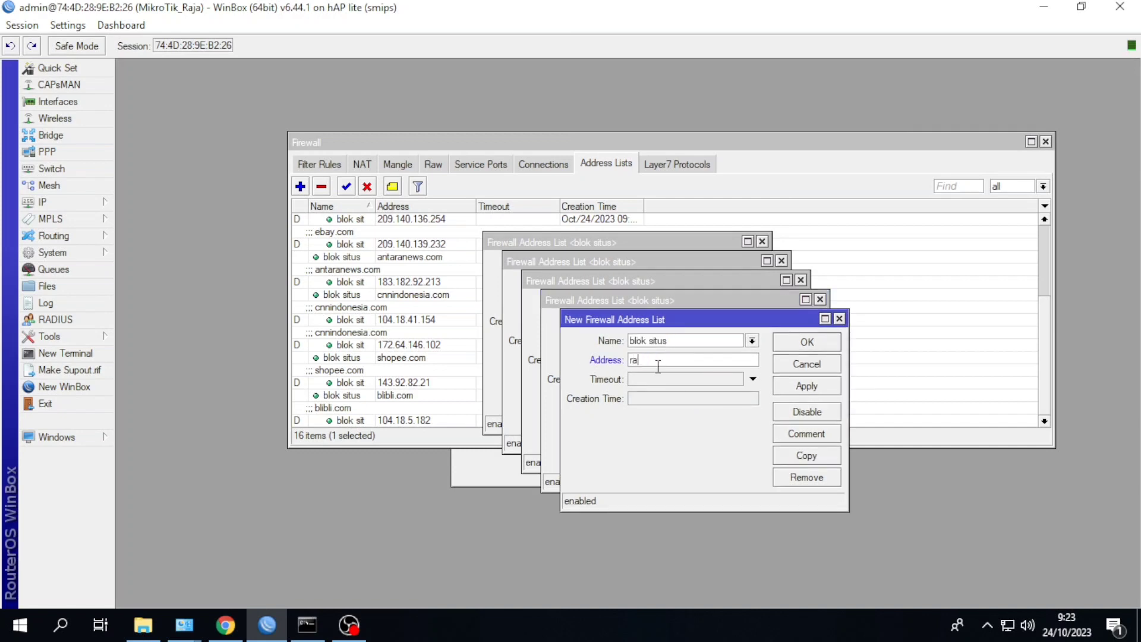
text(lali.com)
click(816, 386)
scroll(398, 333, down, 3)
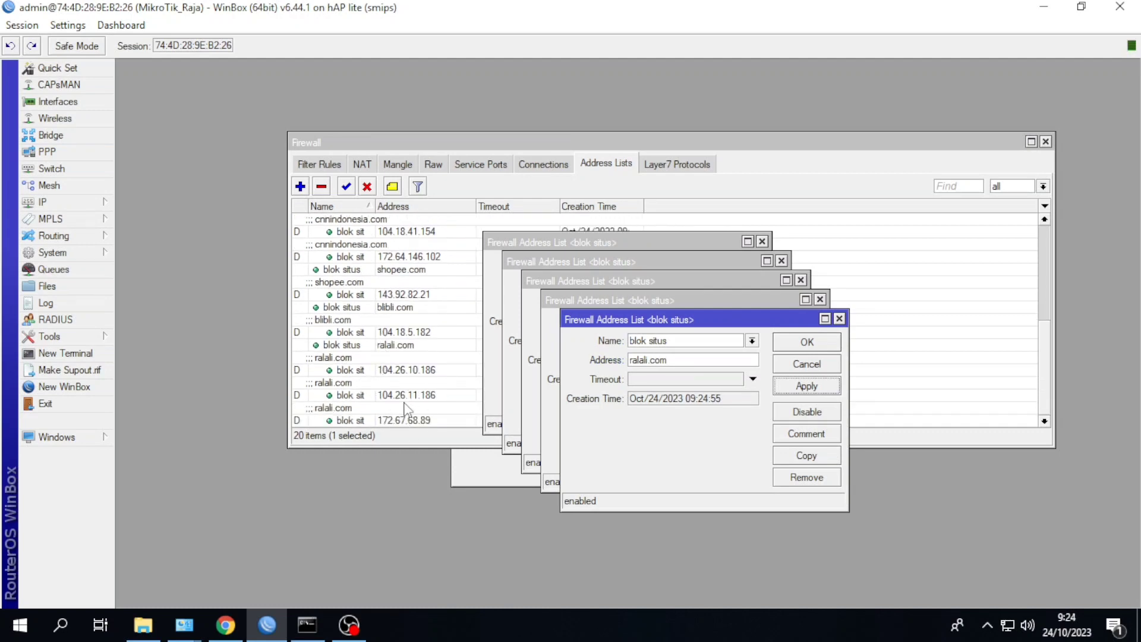
Step: Confirm and close all open address list entries, and review the addresses in the blok situs list
click(795, 347)
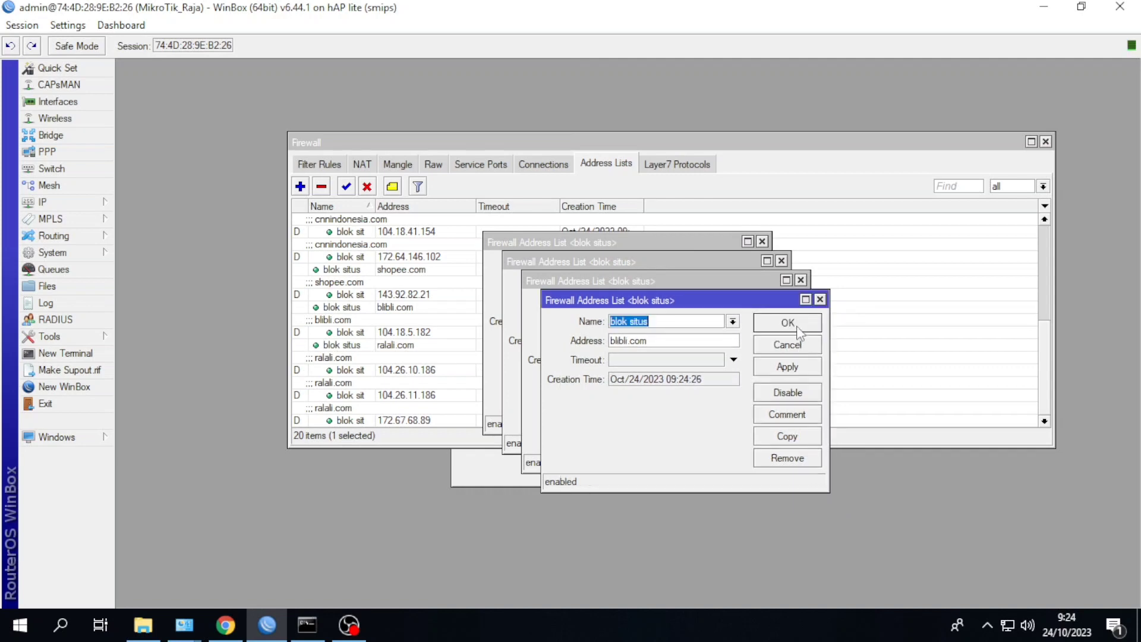
click(797, 326)
click(786, 308)
click(768, 287)
click(746, 268)
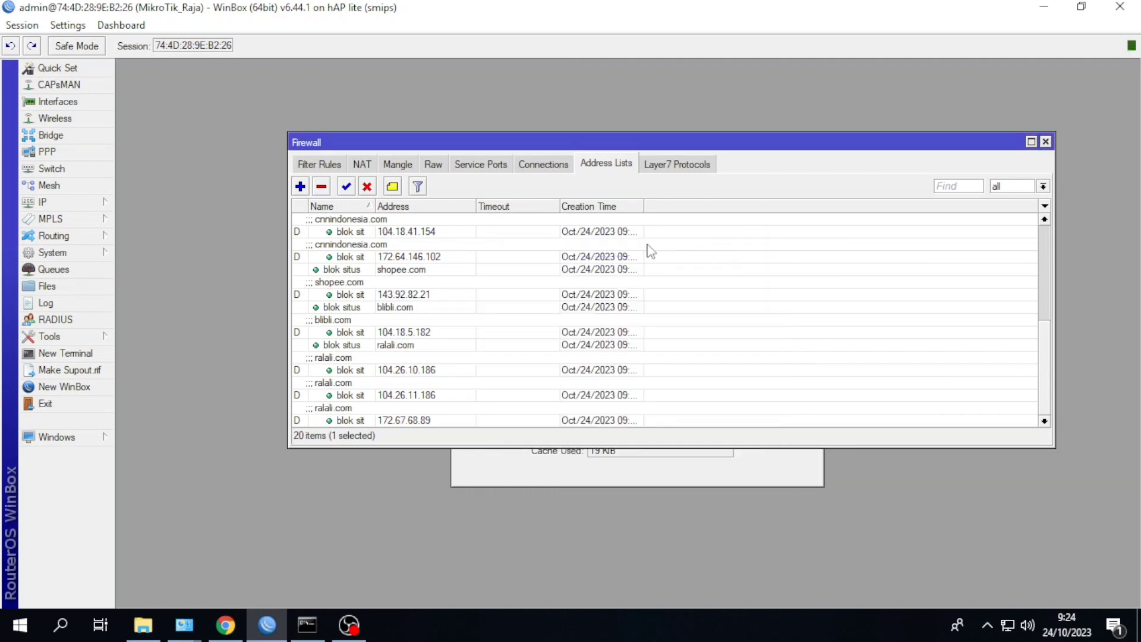
scroll(454, 309, down, 5)
scroll(453, 306, down, 6)
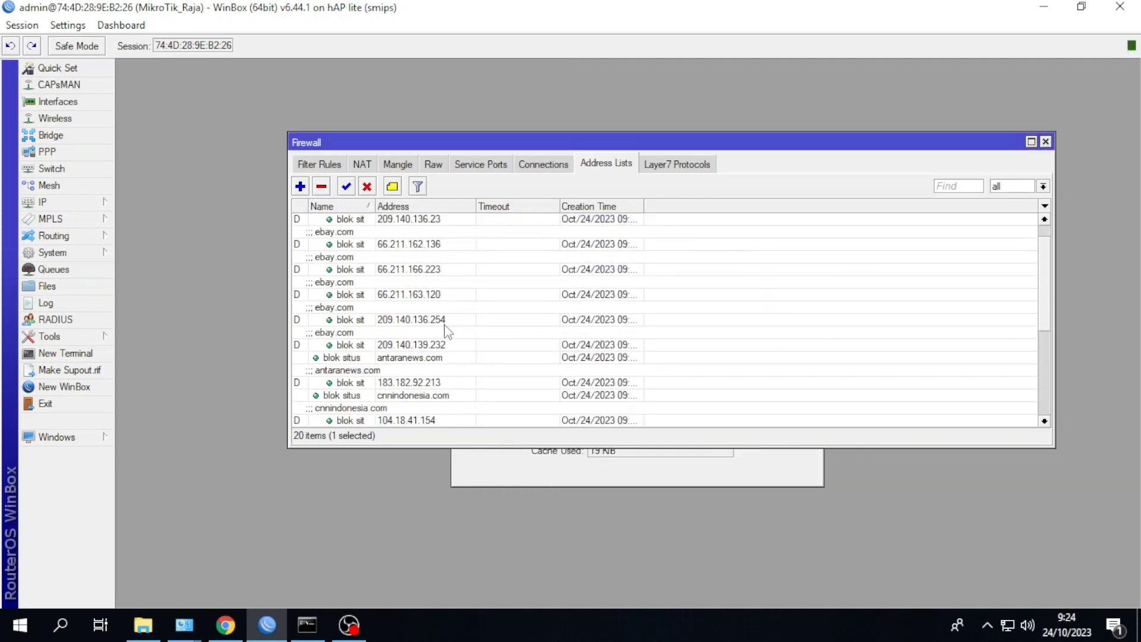
scroll(439, 310, up, 6)
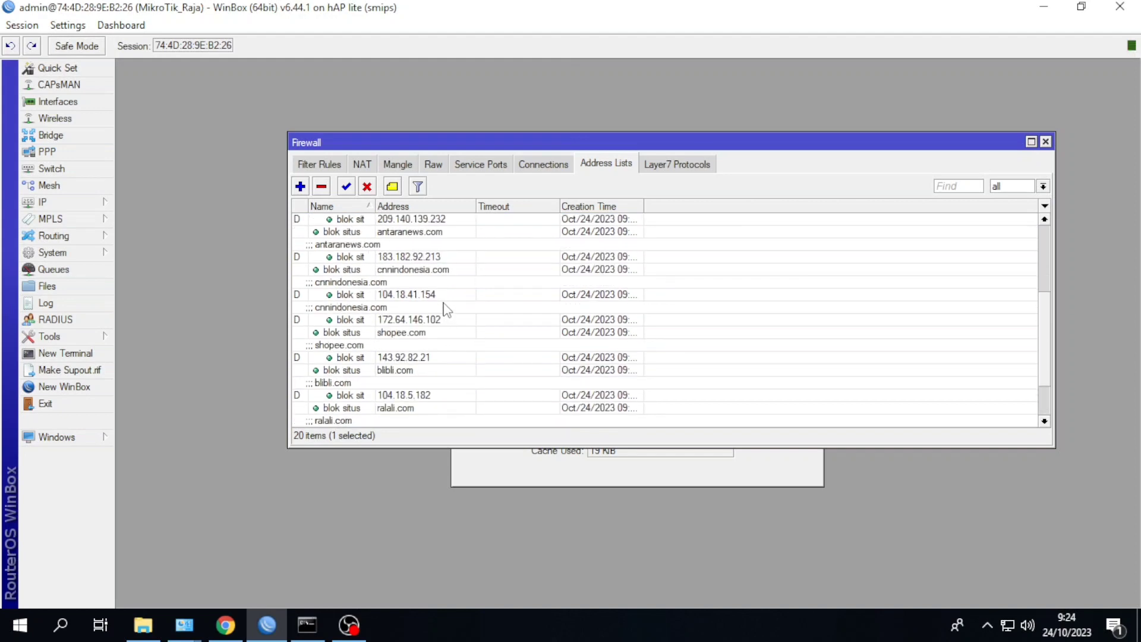
Step: Start a new filter rule on the forward chain with source address 192.168.29.0/24, showing its dialog at restored size
click(336, 166)
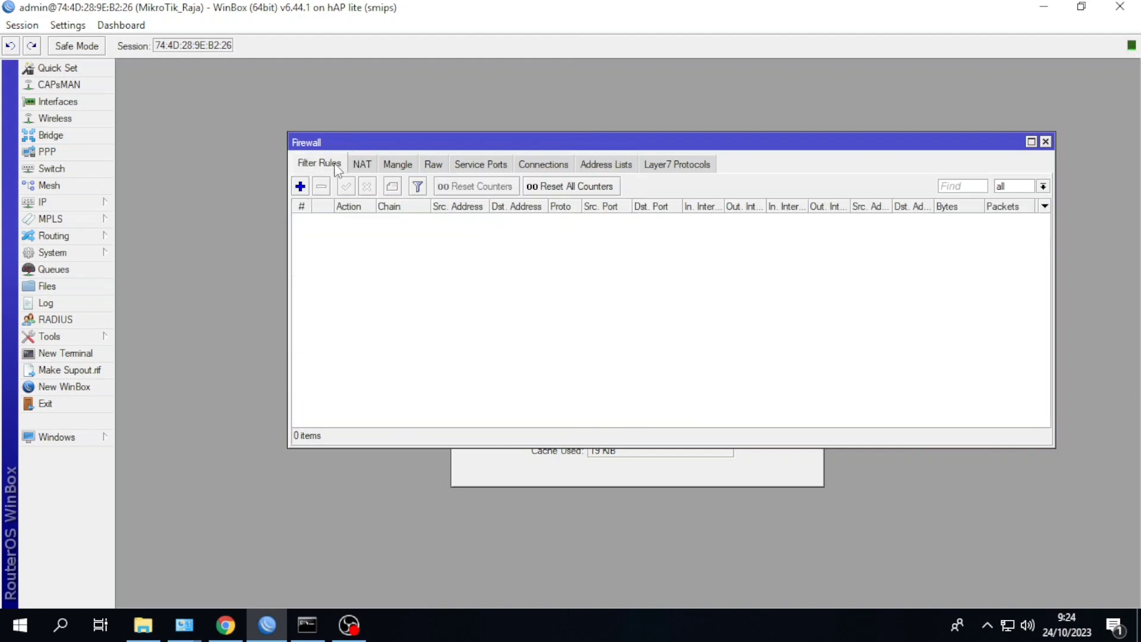
click(300, 186)
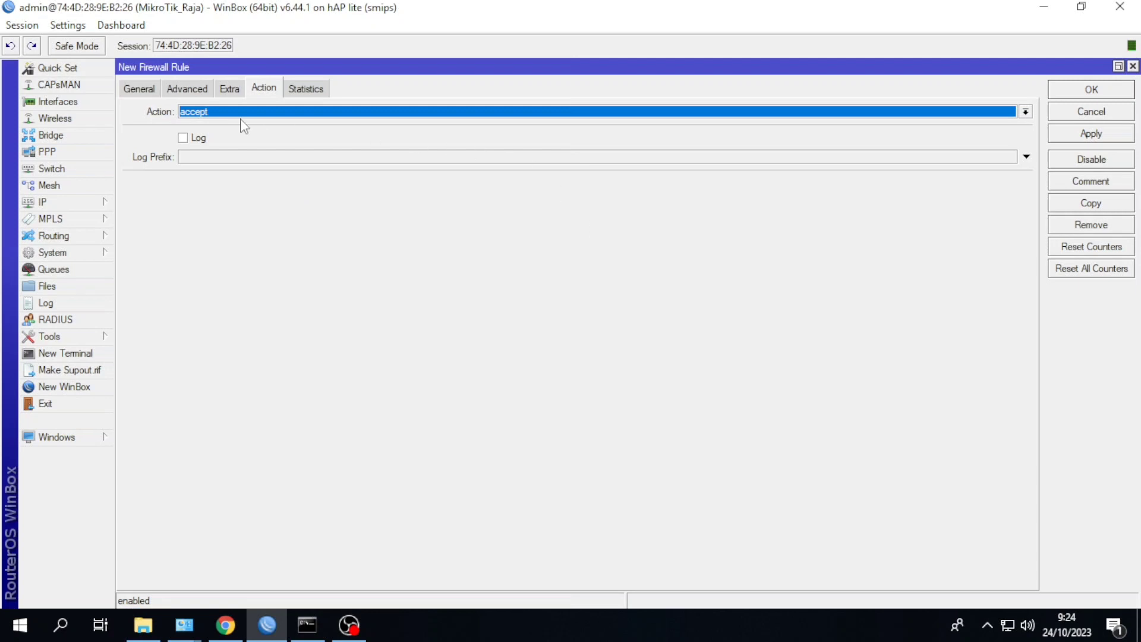
click(1118, 66)
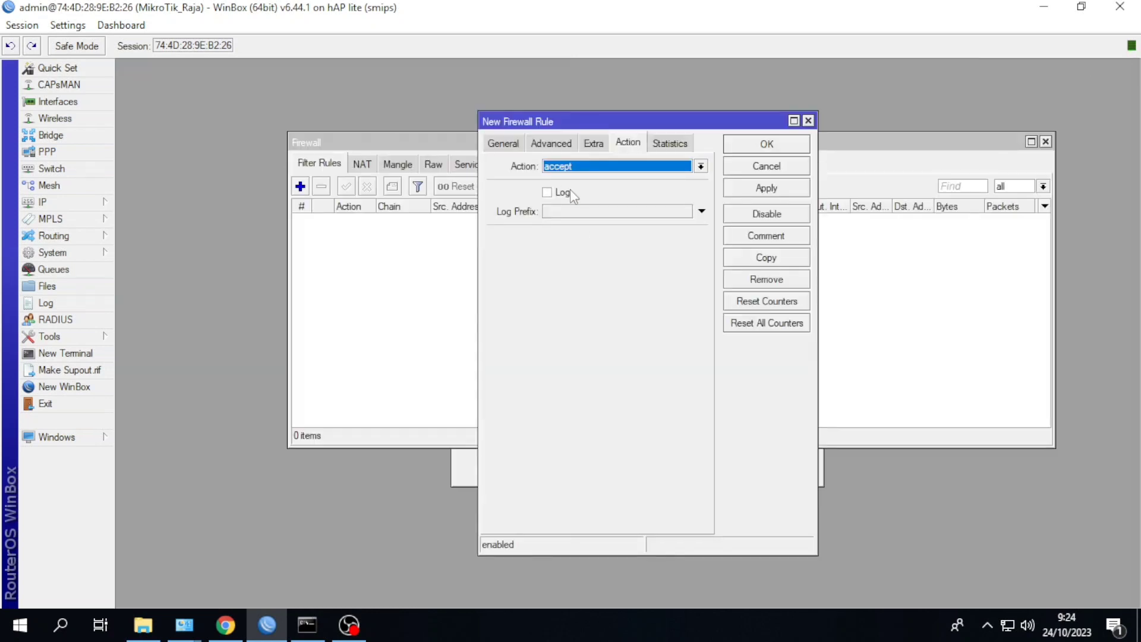
click(502, 142)
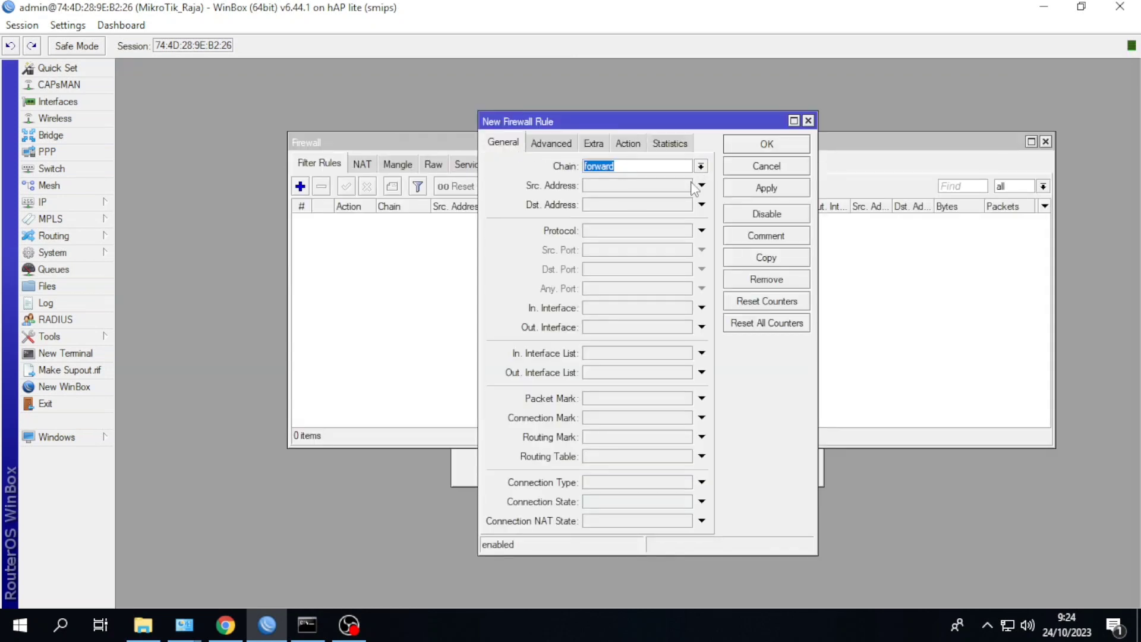
click(629, 185)
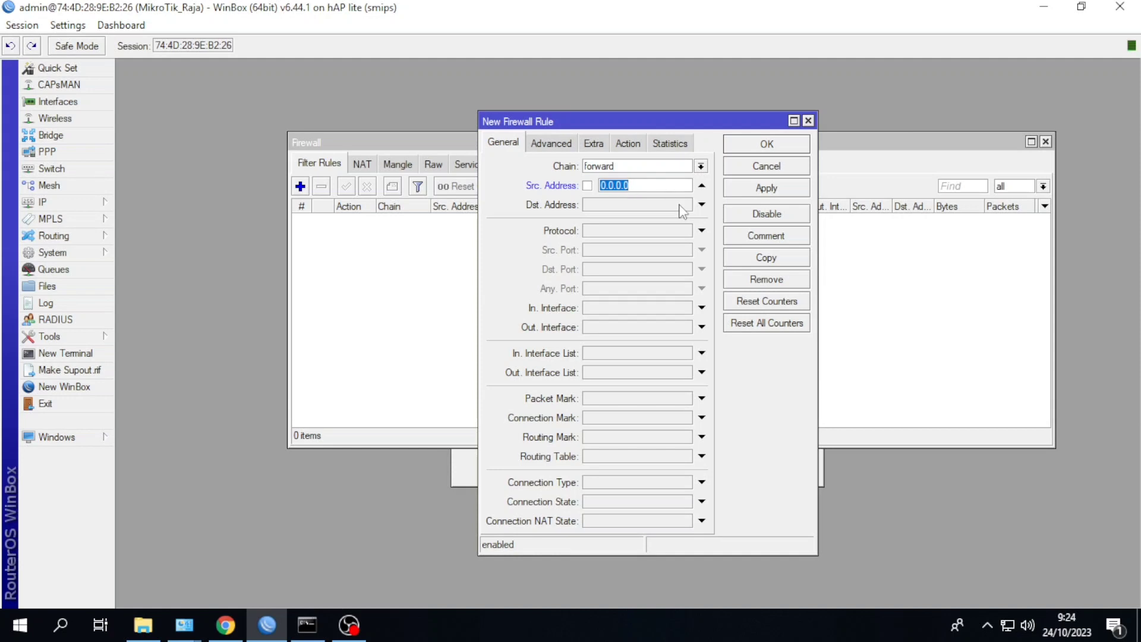
text(192.168.29.0/24)
Step: Set the new rule's destination address list to blok situs
click(551, 144)
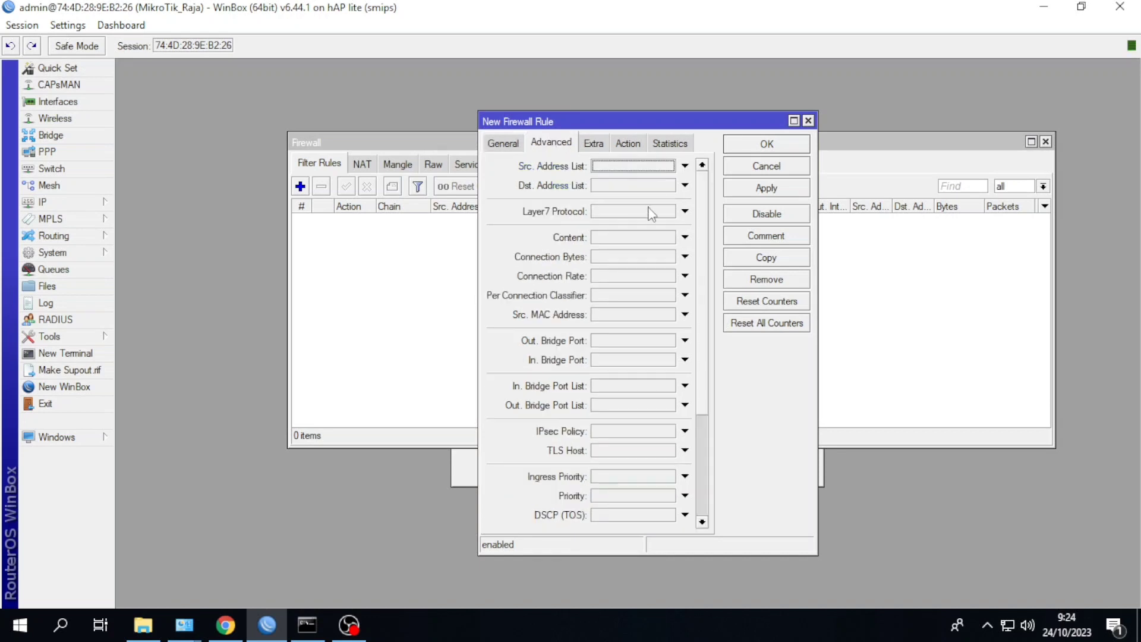
click(611, 186)
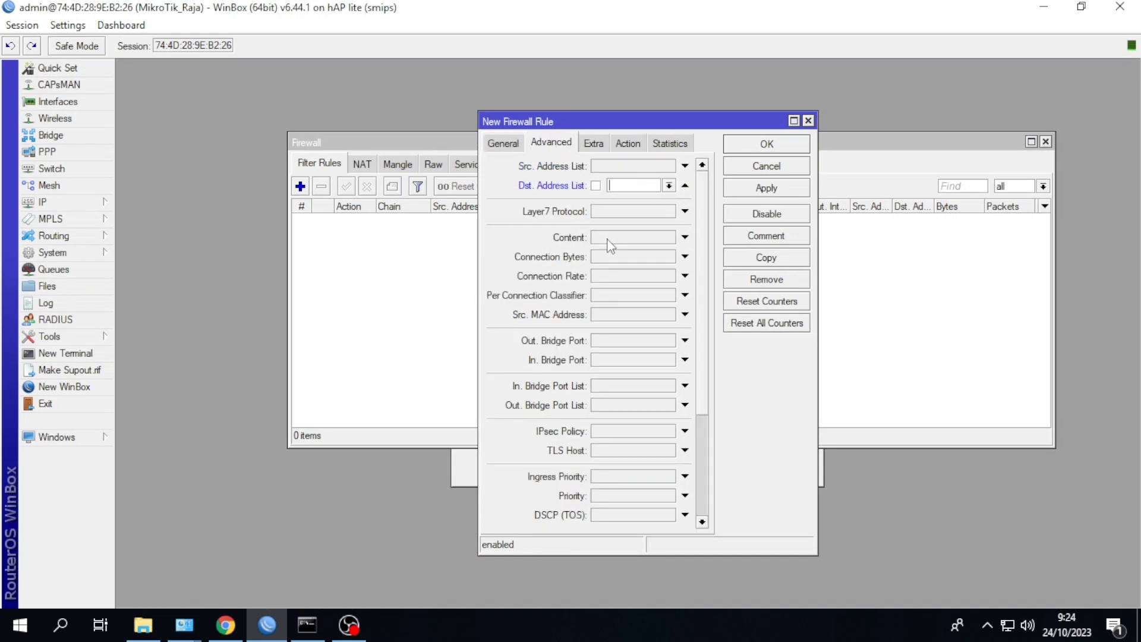
click(668, 186)
click(660, 200)
Step: Choose the new rule's action and review its destination address list, chain and source address
click(628, 144)
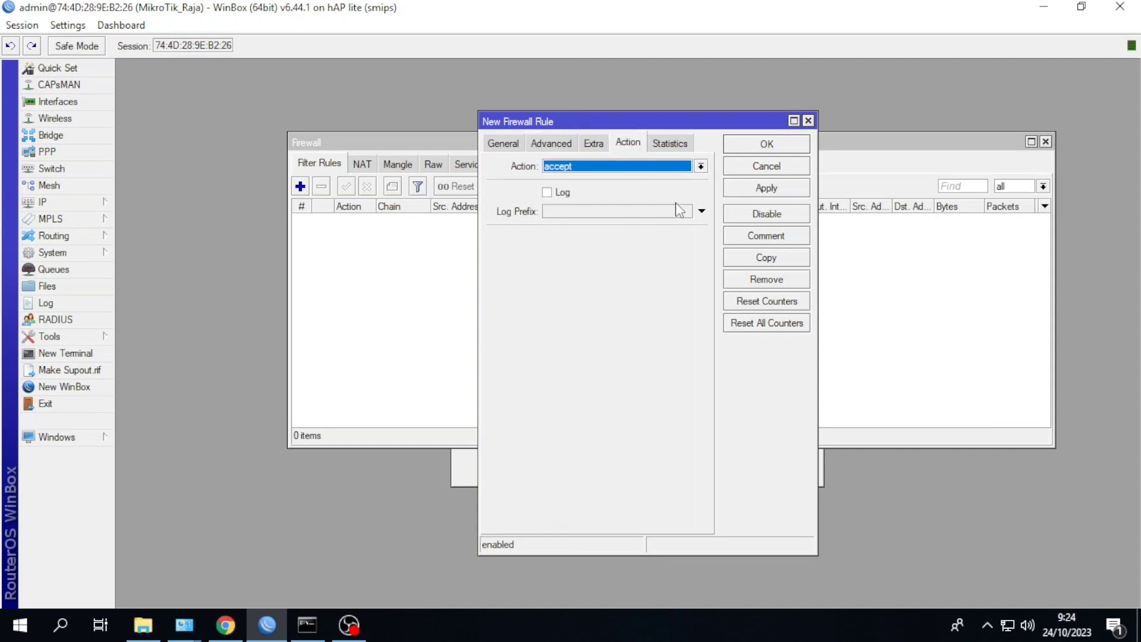
click(701, 167)
click(580, 213)
click(569, 143)
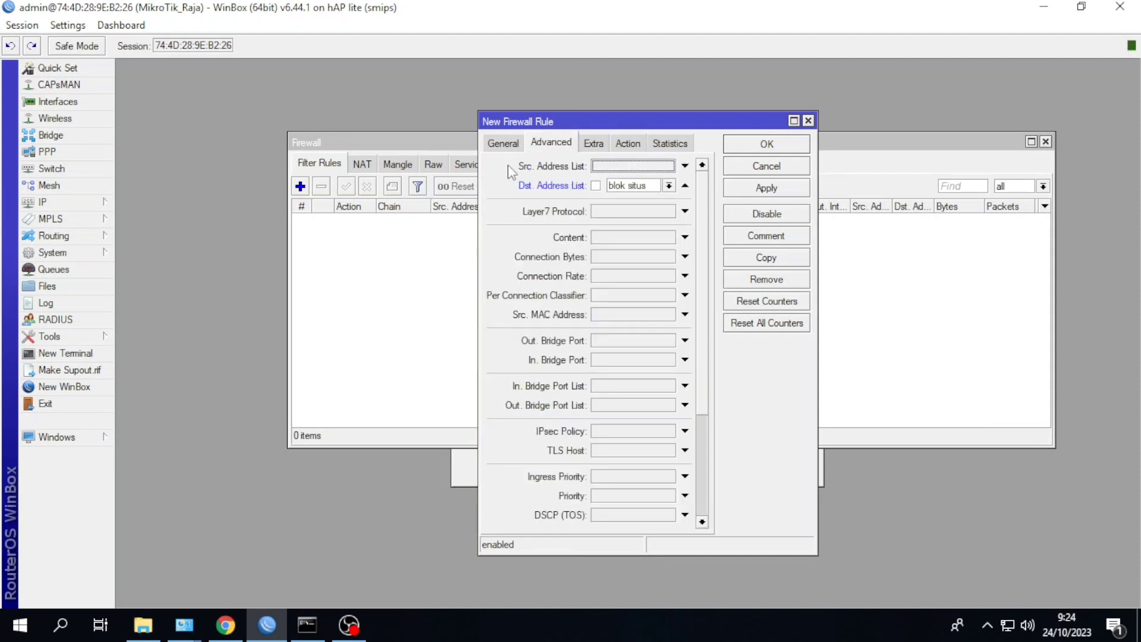
click(508, 144)
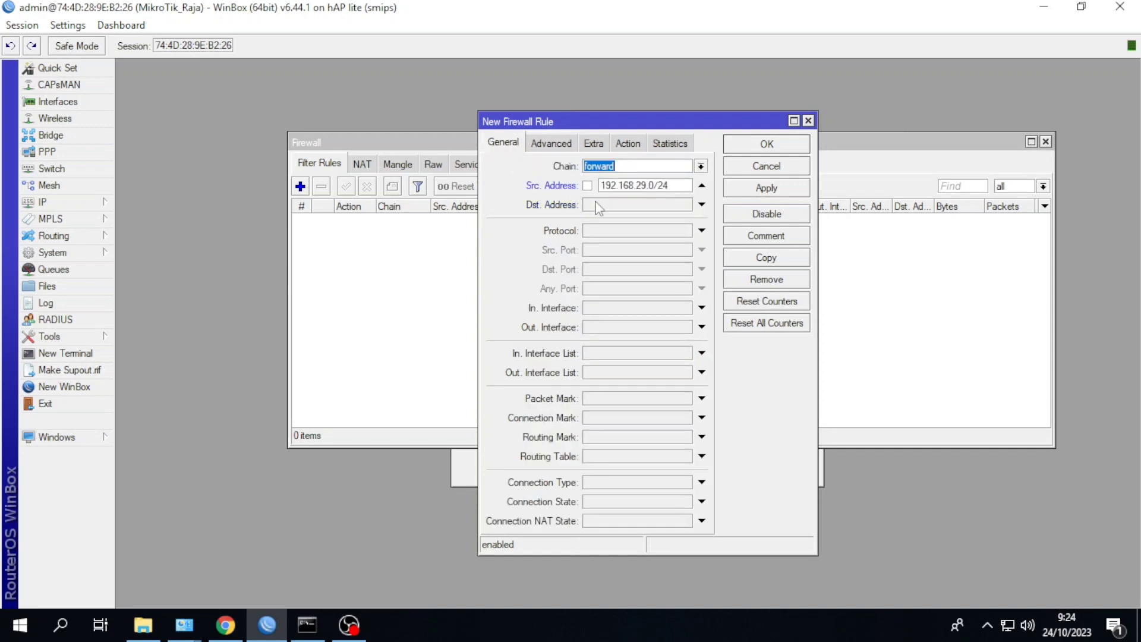
Step: Save the new forward filter rule for source 192.168.29.0/24 with the drop action
click(629, 143)
click(767, 188)
click(767, 143)
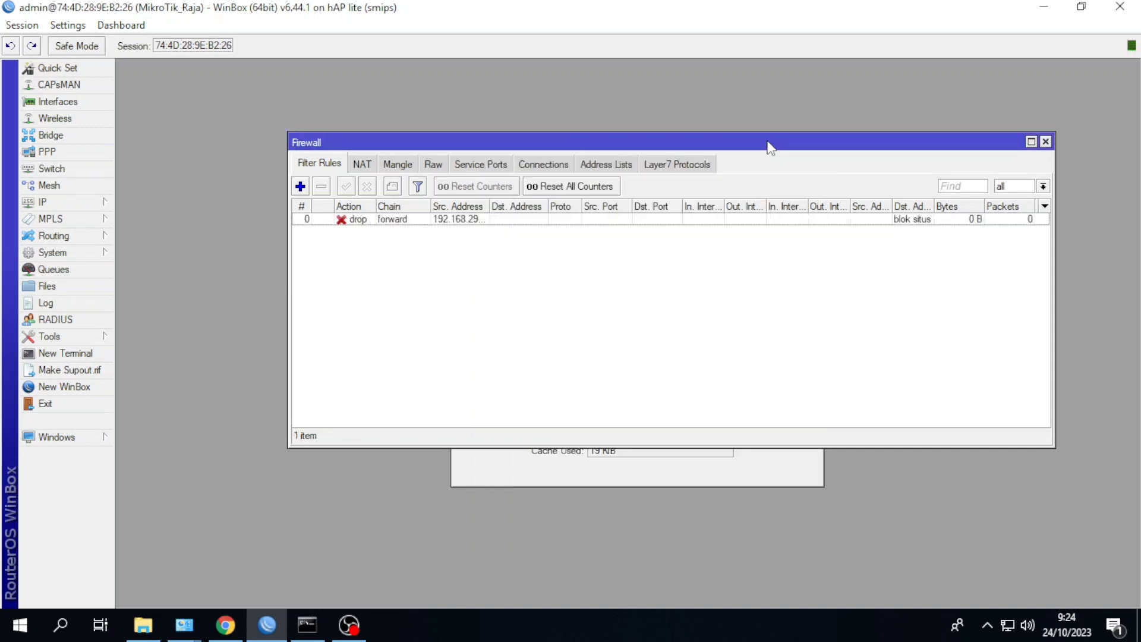
Step: Switch to the Command Prompt and clear its previous ping output
click(306, 627)
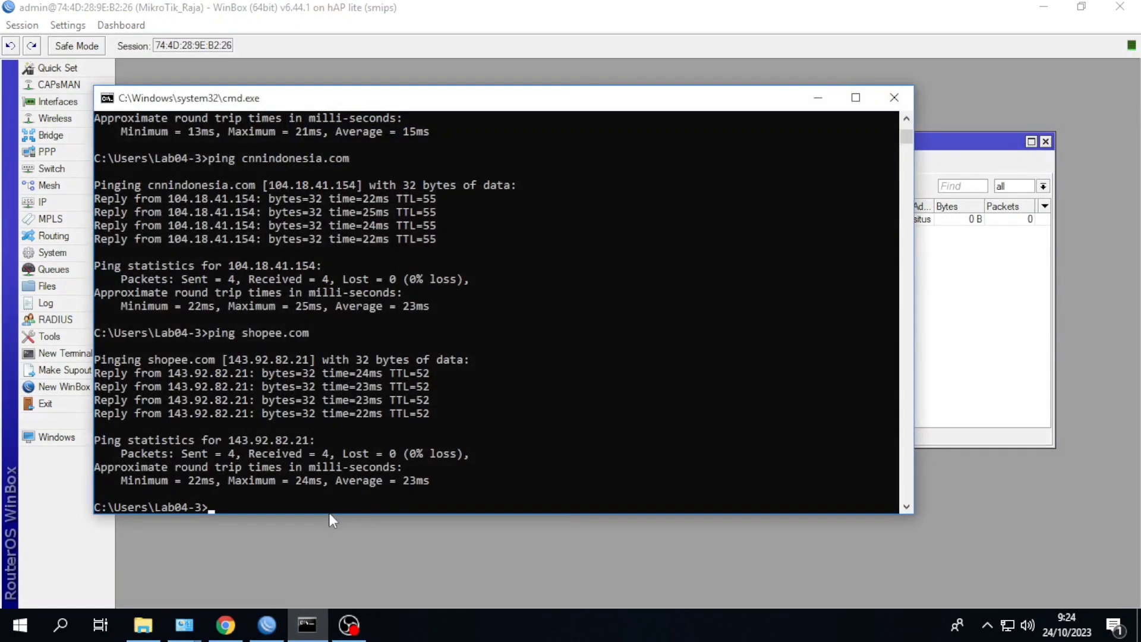
text(cls)
key(Return)
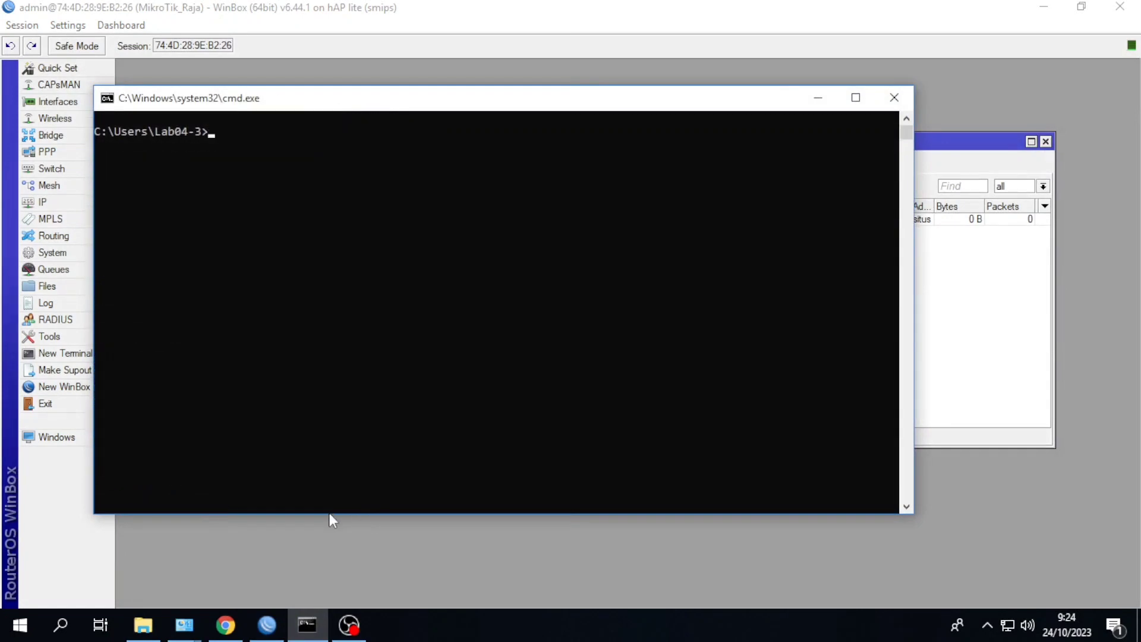
Step: Test access to the blocked site by pinging ebay.com, and interrupt the ping after two requests
key(Up)
key(Up)
key(Up)
key(Up)
key(Up)
key(Return)
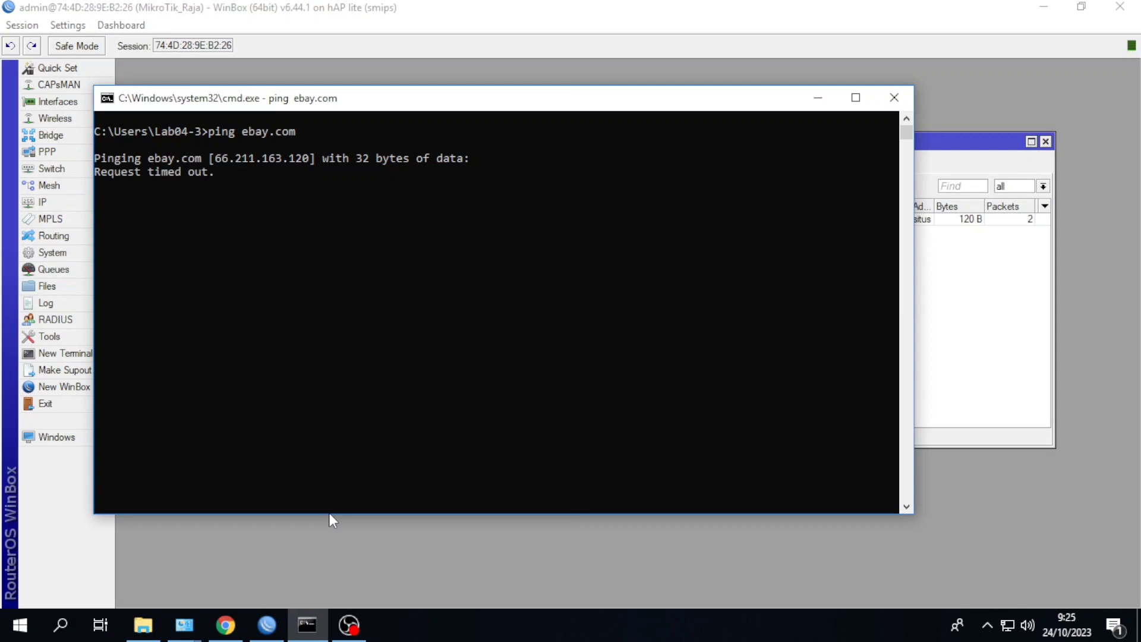
key(ctrl+c)
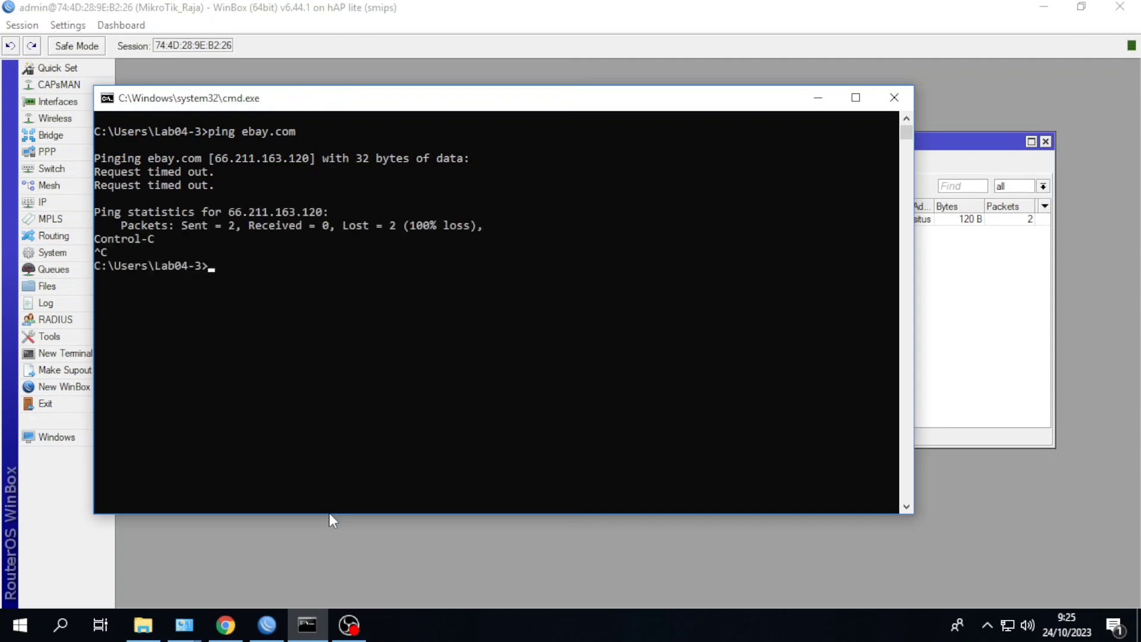
Step: Ping antaranews.com to test the block, and interrupt it after two requests
key(Up)
key(BackSpace)
key(BackSpace)
key(BackSpace)
key(BackSpace)
key(BackSpace)
key(BackSpace)
key(BackSpace)
key(BackSpace)
text(anra)
key(BackSpace)
key(BackSpace)
text(taranews)
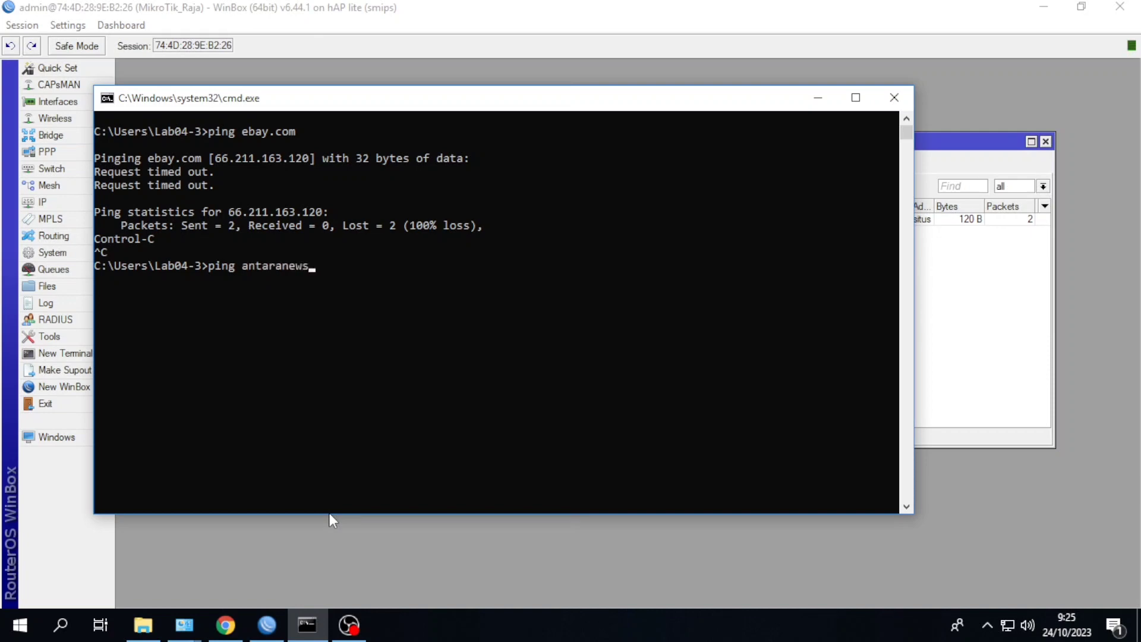
text(.com)
key(Return)
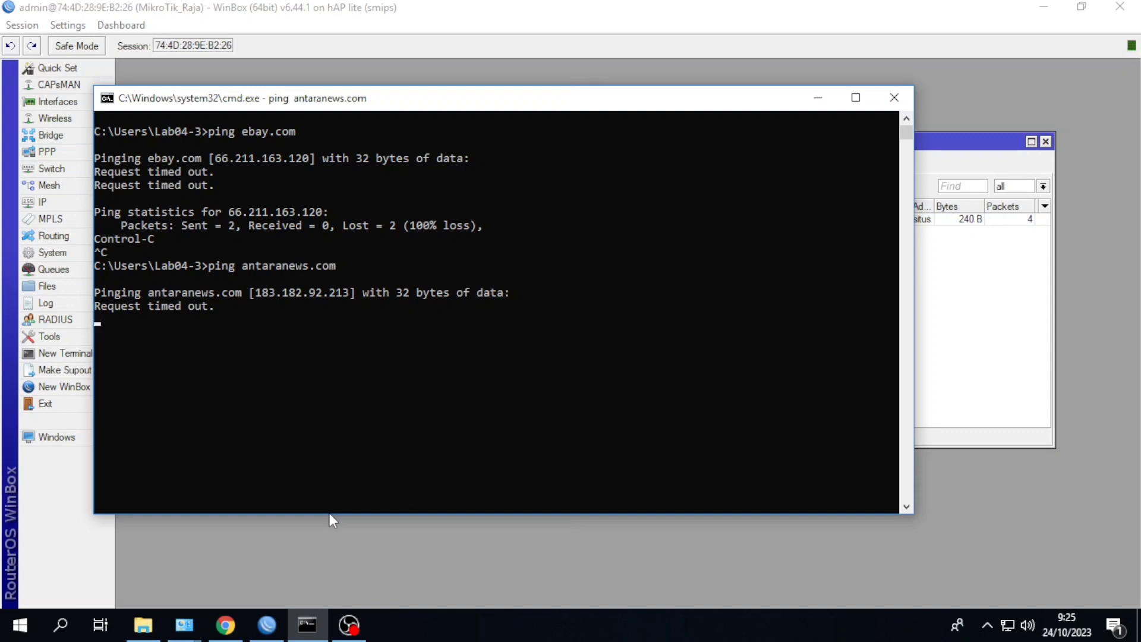
key(ctrl+c)
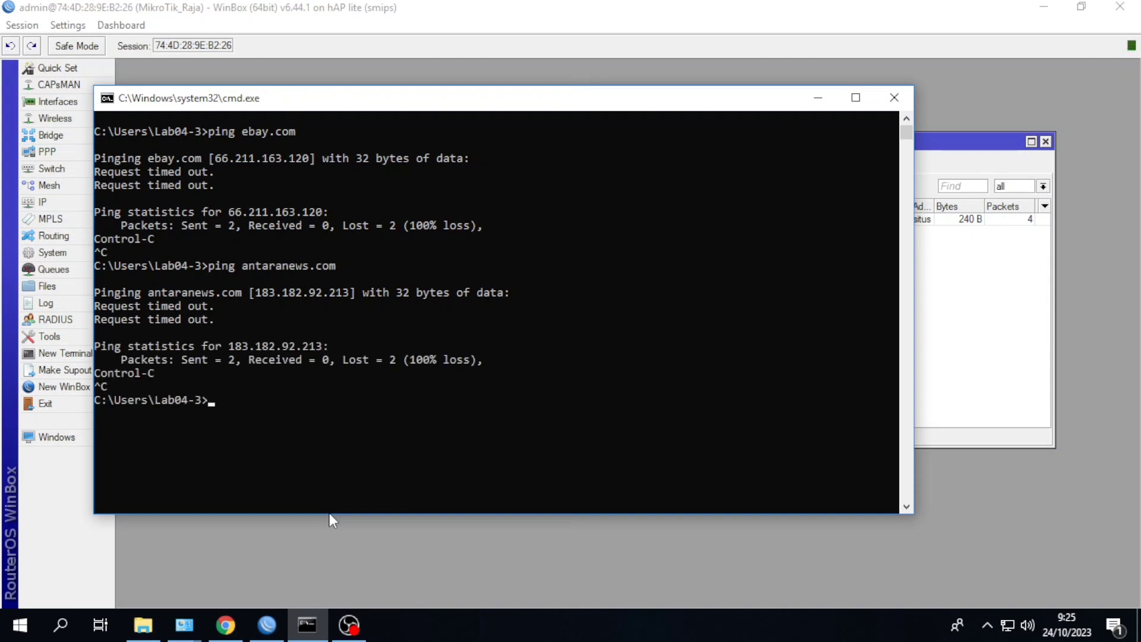
Step: Ping cnnindonesia.com to test the block, and interrupt it after two requests
key(Up)
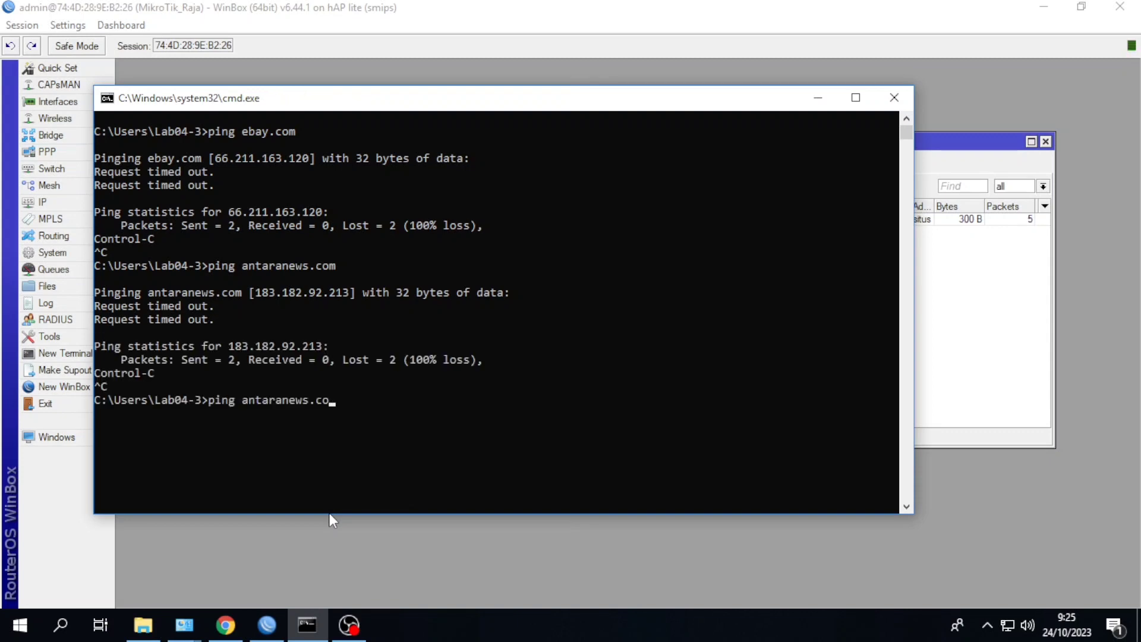
key(BackSpace)
key(BackSpace)
key(BackSpace)
key(BackSpace)
key(BackSpace)
key(BackSpace)
key(BackSpace)
key(BackSpace)
key(BackSpace)
key(BackSpace)
key(BackSpace)
key(BackSpace)
key(BackSpace)
text(cnnindonesia.com)
key(Return)
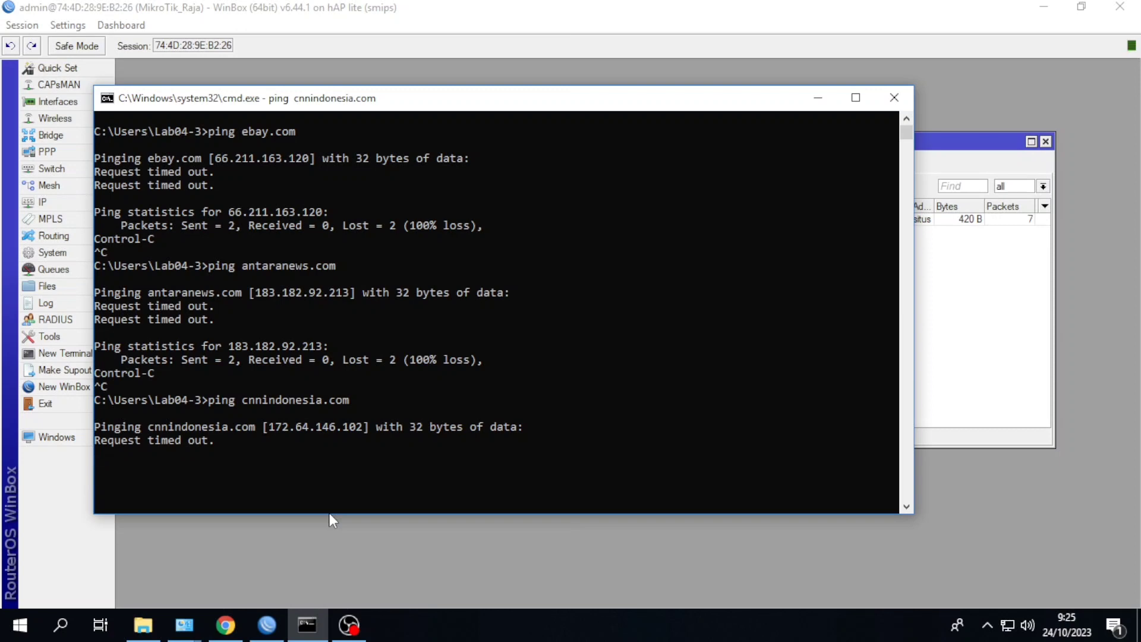
key(ctrl+c)
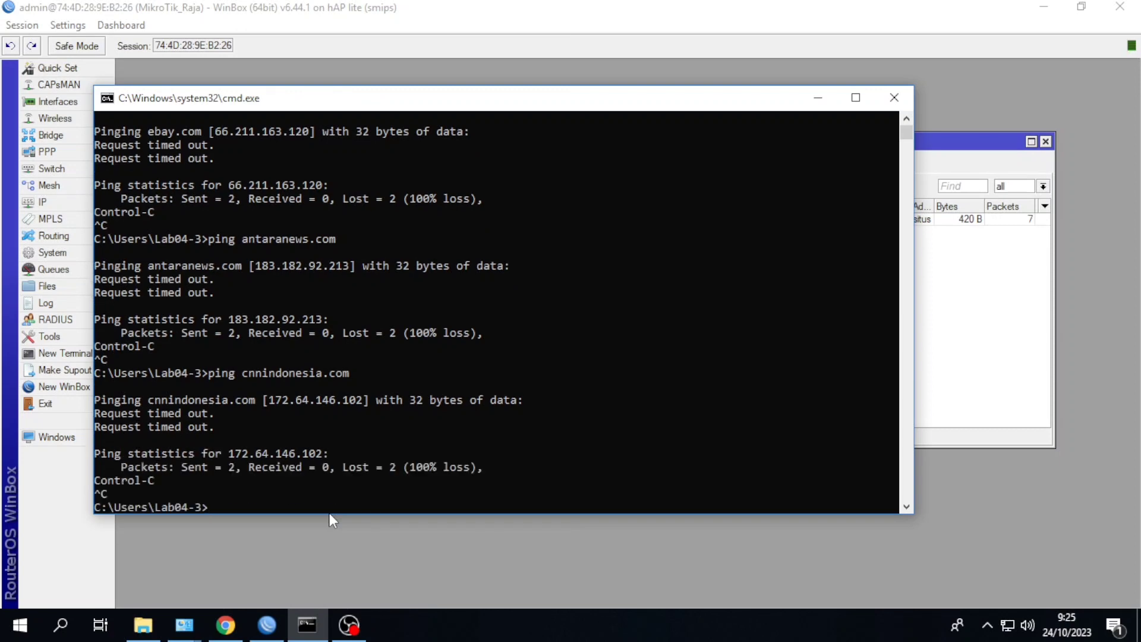
Step: Ping shopee.com to test the block, and interrupt it after two requests
key(Up)
key(BackSpace)
key(BackSpace)
key(BackSpace)
key(BackSpace)
key(BackSpace)
key(BackSpace)
key(BackSpace)
key(BackSpace)
key(BackSpace)
key(BackSpace)
key(BackSpace)
key(BackSpace)
key(BackSpace)
key(BackSpace)
key(BackSpace)
key(BackSpace)
key(BackSpace)
text(shopee.com)
key(Return)
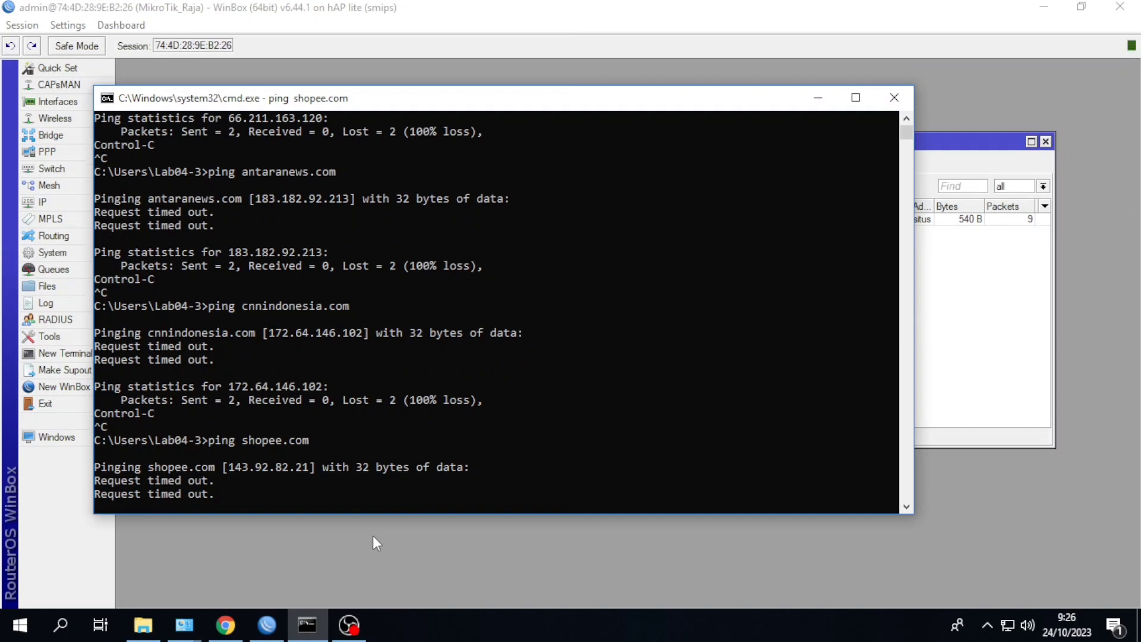
key(ctrl+c)
Step: Ping blibli.com to test the block, and interrupt it after two requests
key(Up)
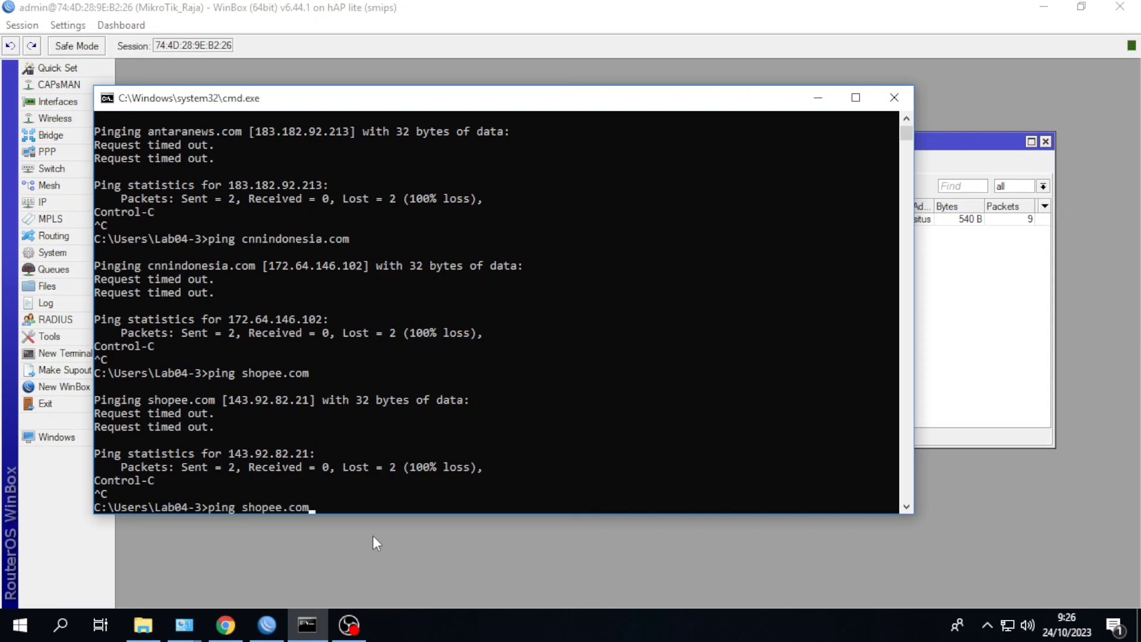
key(BackSpace)
key(BackSpace)
key(BackSpace)
key(BackSpace)
key(BackSpace)
key(BackSpace)
key(BackSpace)
key(BackSpace)
key(BackSpace)
key(BackSpace)
text(b)
key(BackSpace)
text(li)
key(BackSpace)
key(BackSpace)
text(blibl)
text(.com)
key(Return)
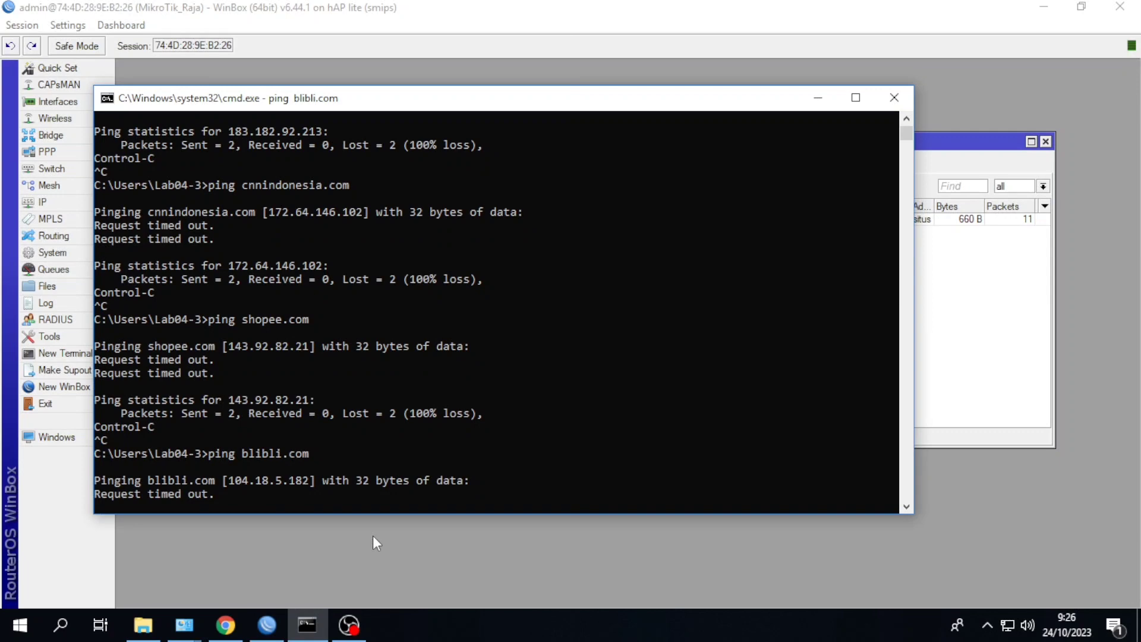
key(ctrl+c)
Step: Ping ralali.com to test the block, and interrupt the command before it completes
key(Up)
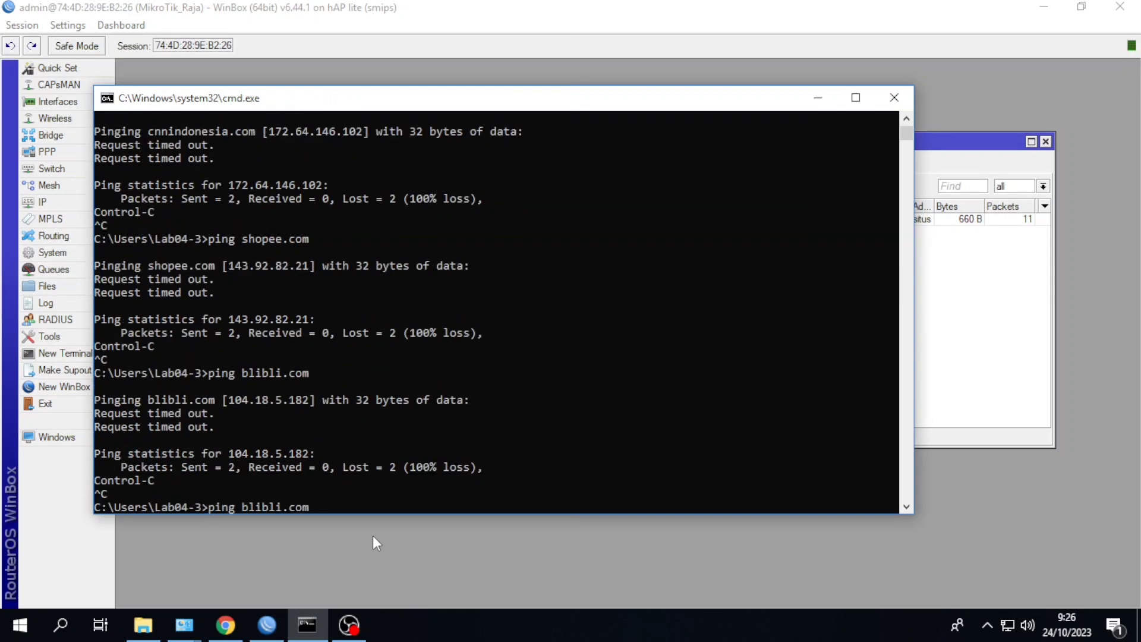
key(BackSpace)
key(BackSpace)
key(BackSpace)
key(BackSpace)
key(BackSpace)
key(BackSpace)
key(BackSpace)
key(BackSpace)
key(BackSpace)
key(BackSpace)
text(ralali.com)
key(Return)
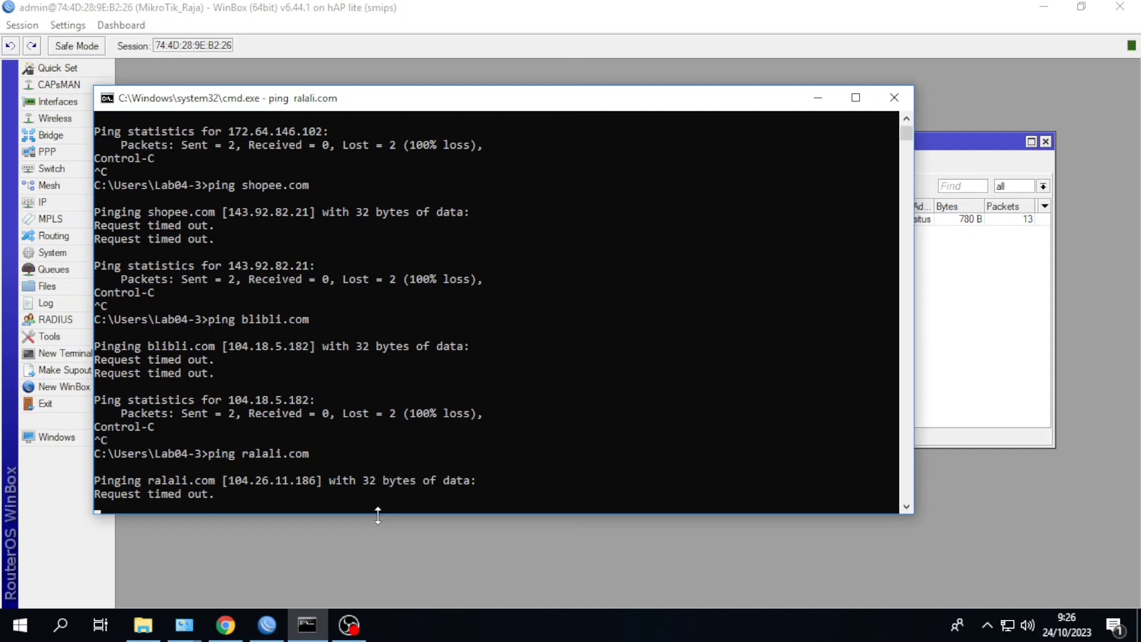
key(ctrl+c)
Step: Review the ping output for each blocked site, from ebay.com through ralali.com
scroll(369, 451, up, 10)
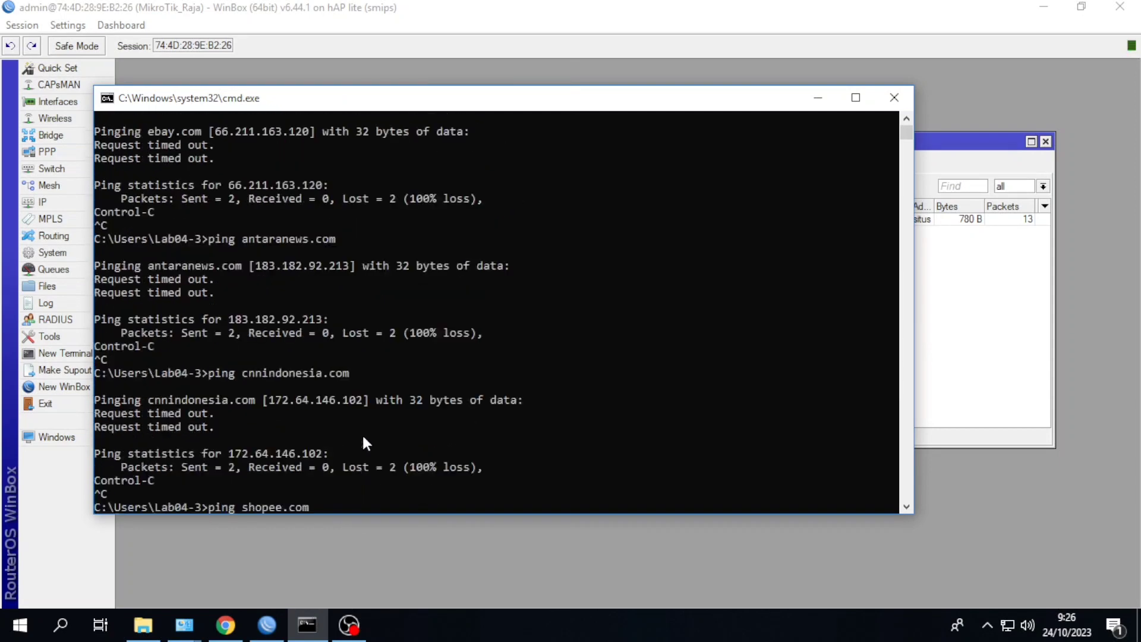
scroll(276, 199, up, 1)
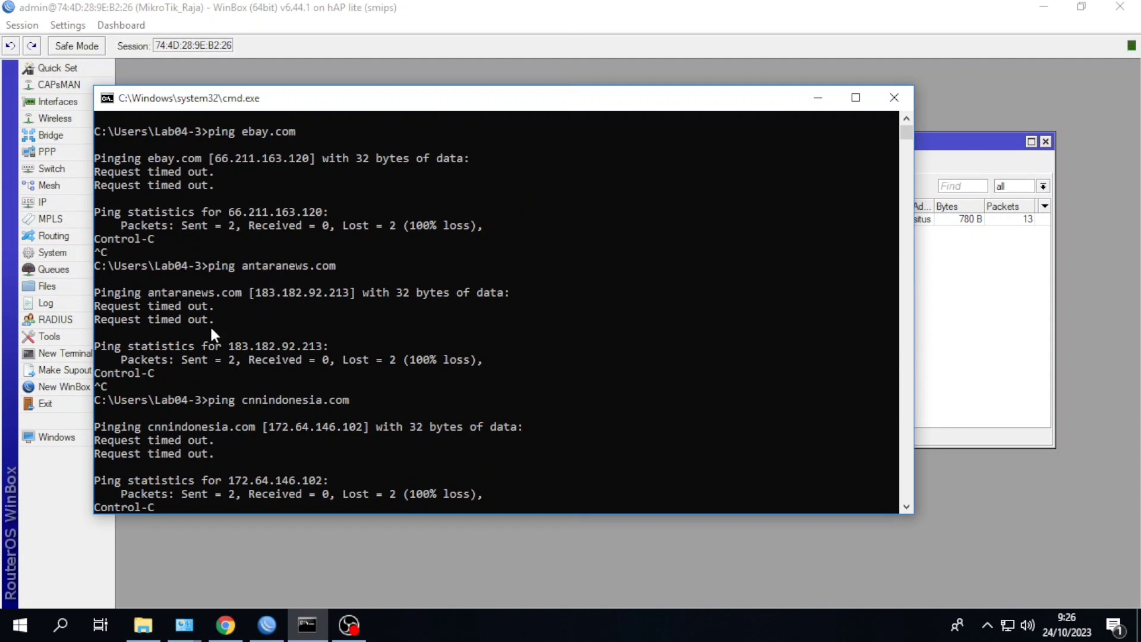
scroll(209, 325, down, 2)
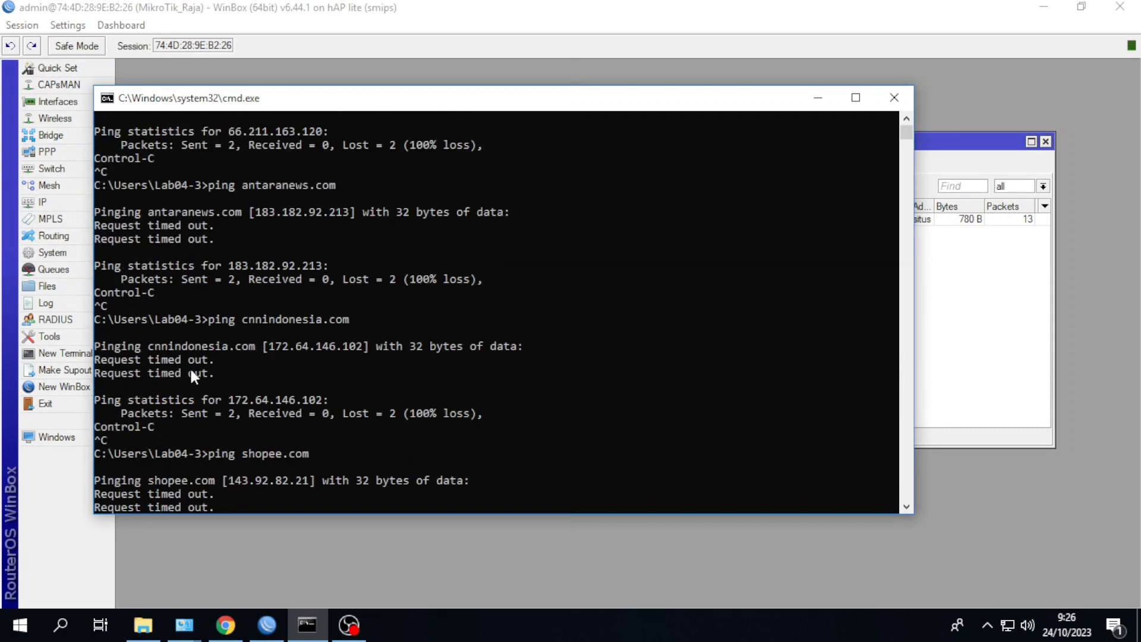
scroll(190, 366, down, 3)
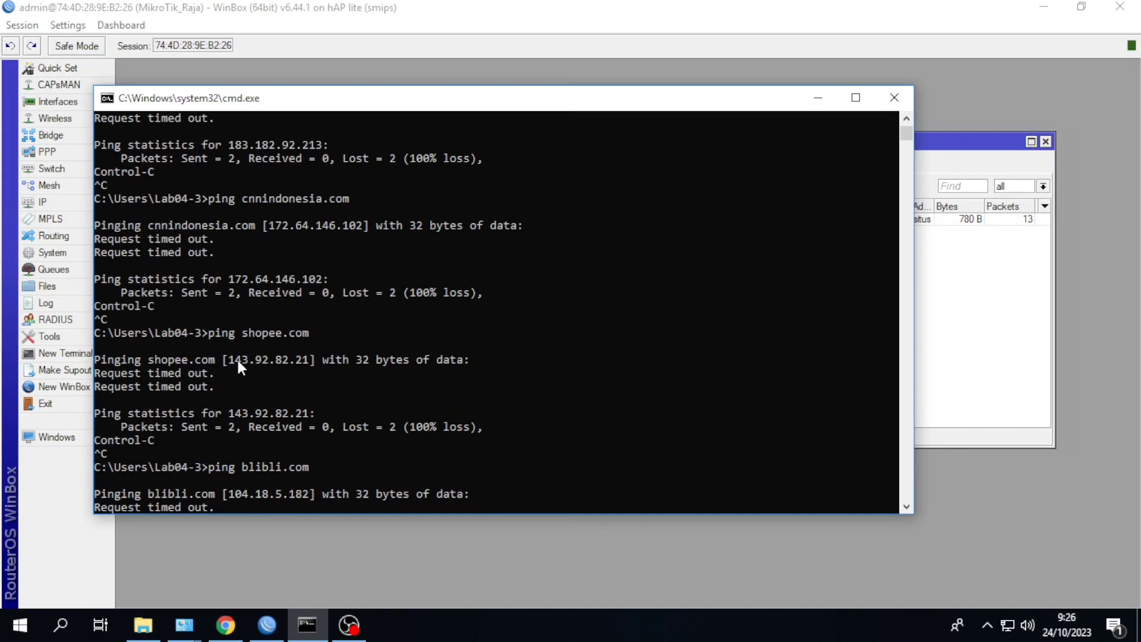
scroll(223, 398, down, 3)
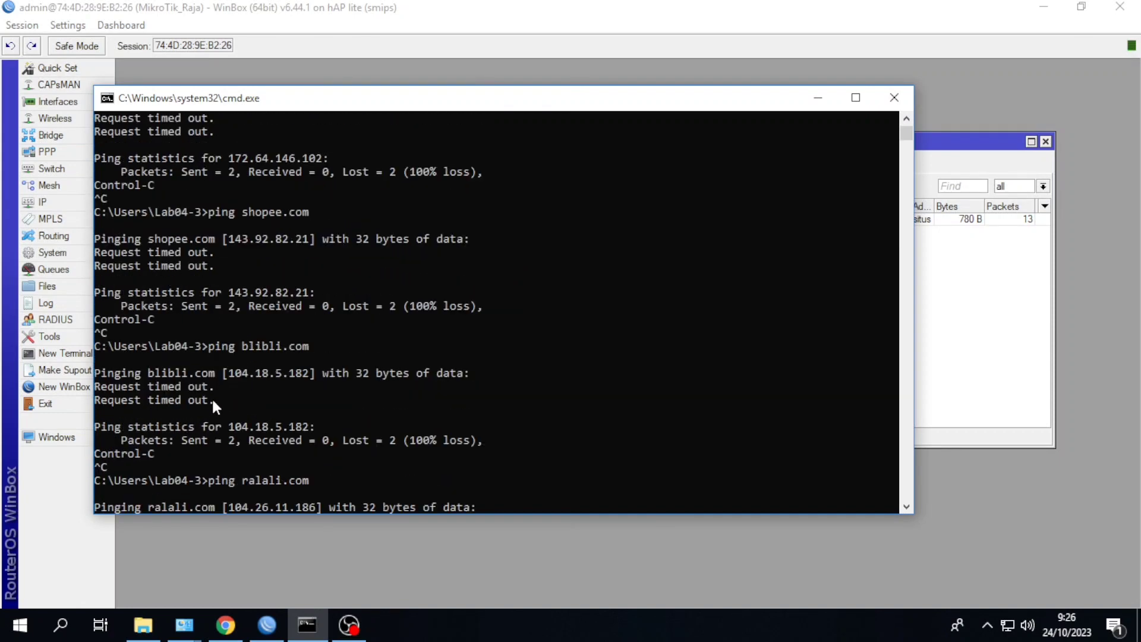
scroll(213, 404, down, 4)
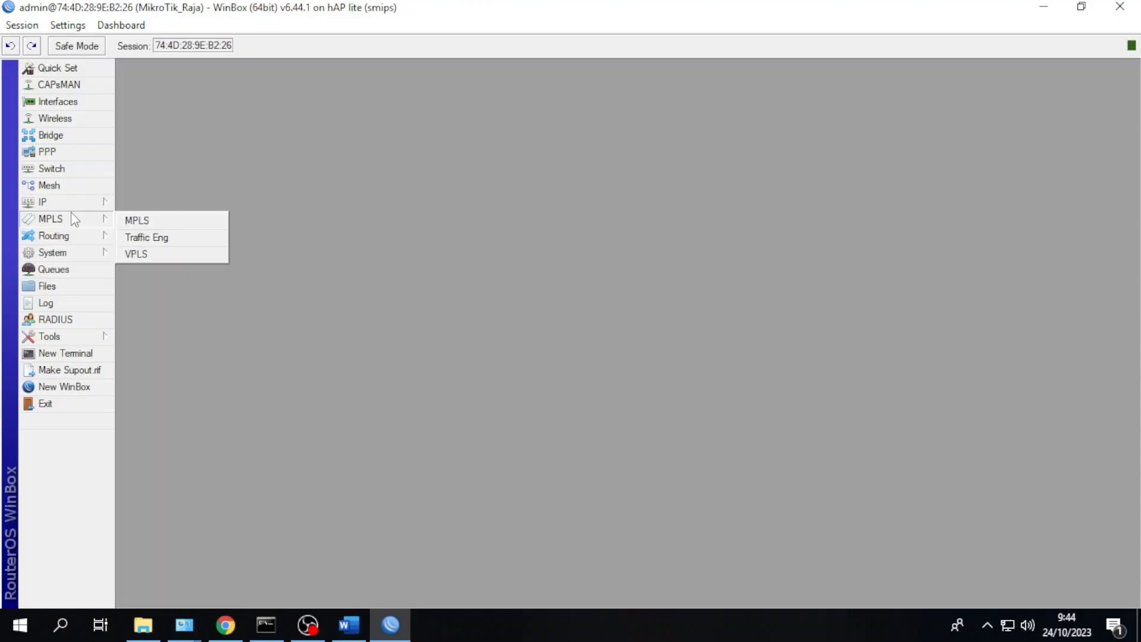
Step: Create a firewall Layer7 protocol named tiktok with the regexp ^.+(tiktok.com)*$ and apply it
mouse_move(74, 206)
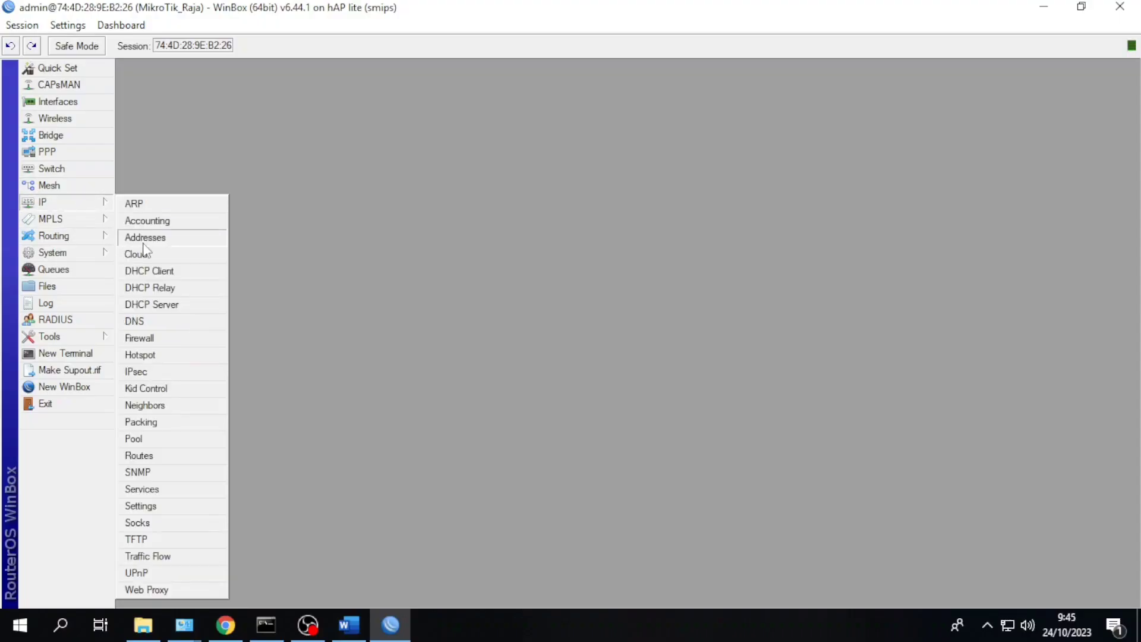
click(169, 338)
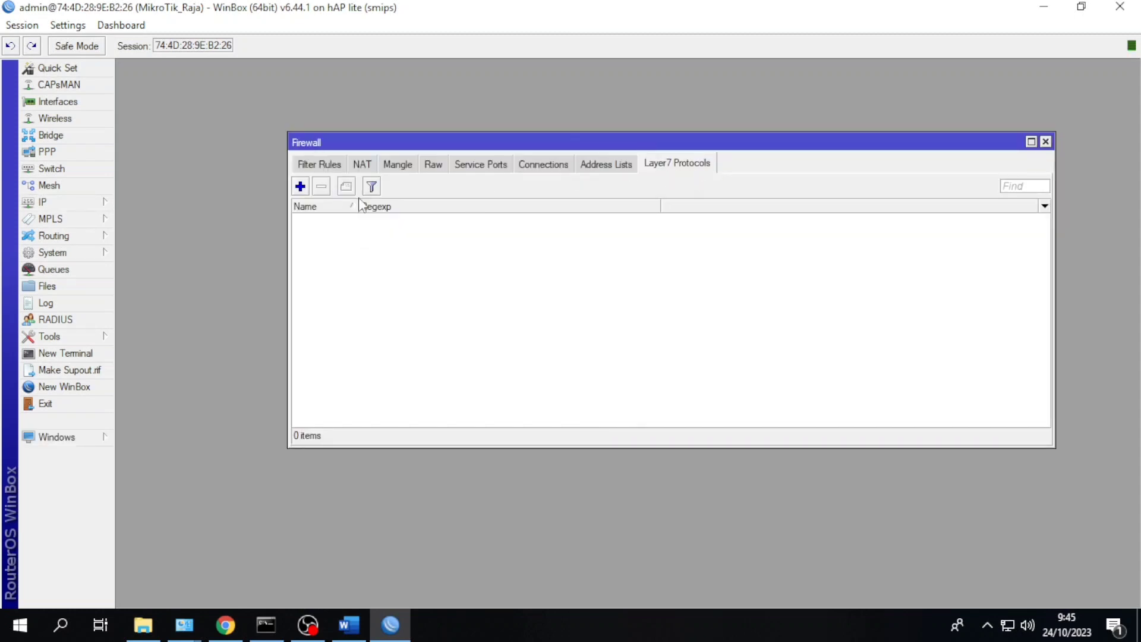
click(300, 186)
click(525, 274)
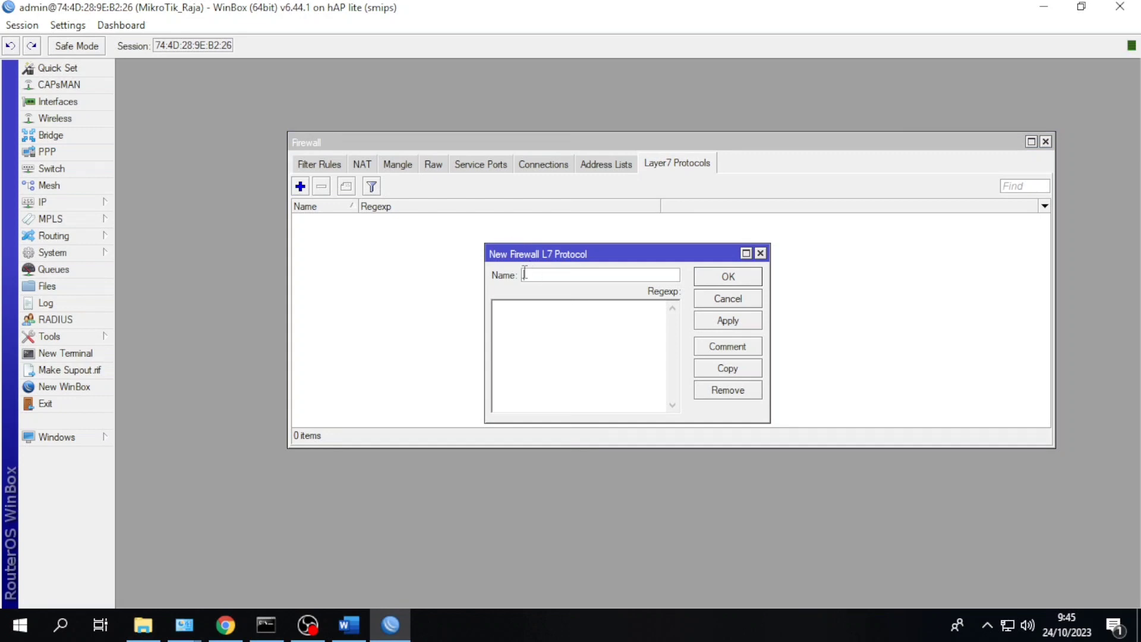
text(iktok)
click(514, 310)
text(^.+(ebay.com)*$)
key(BackSpace)
key(BackSpace)
key(BackSpace)
key(BackSpace)
key(BackSpace)
text(tiktok)
click(727, 321)
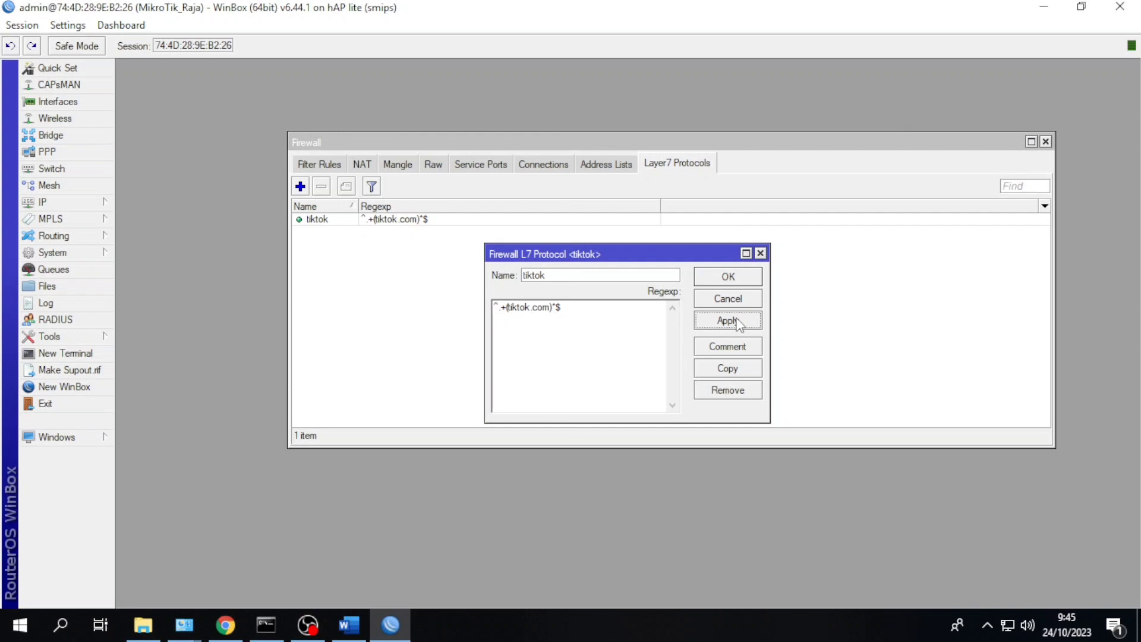
Step: Duplicate the tiktok Layer7 protocol as digital.jawapos.com with the regexp ^.+(digital.jawapos.com)*$ and apply it
click(737, 374)
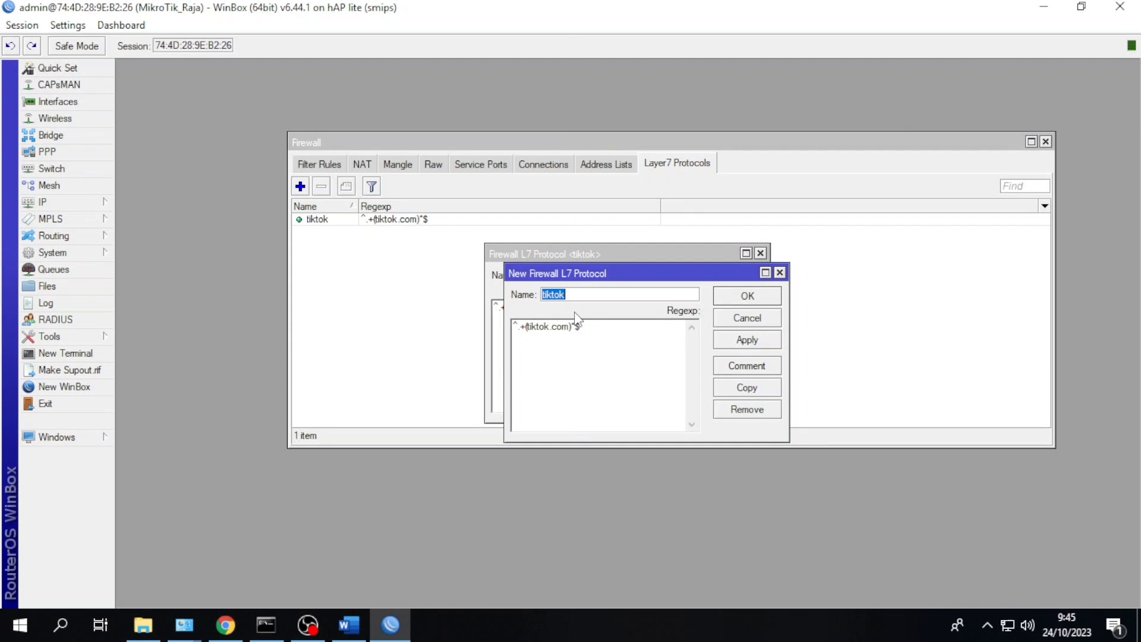
text(digital.jawapos.com)
drag(625, 294, 539, 277)
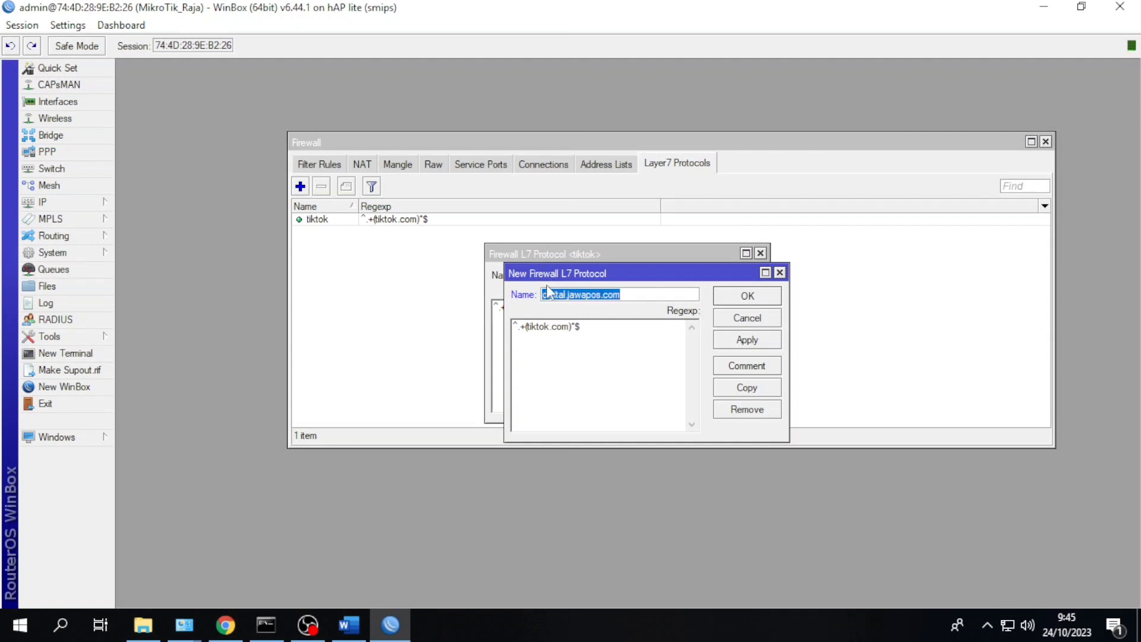
click(570, 327)
key(BackSpace)
key(BackSpace)
key(BackSpace)
key(BackSpace)
key(BackSpace)
key(BackSpace)
key(BackSpace)
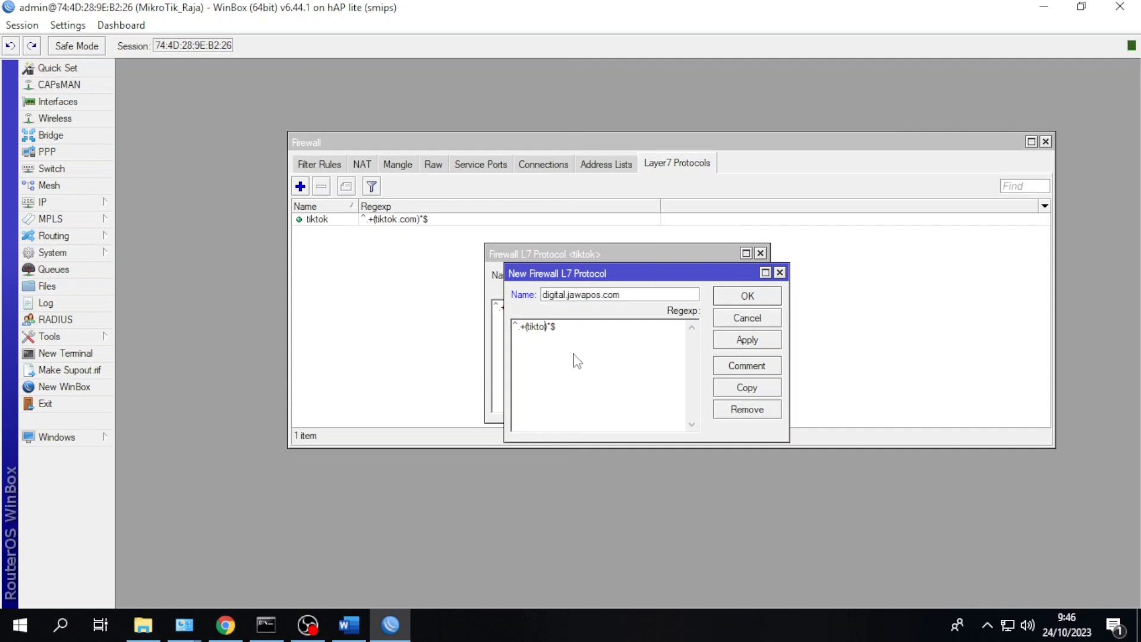
key(BackSpace)
key(BackSpace)
key(BackSpace)
key(ctrl+v)
click(747, 343)
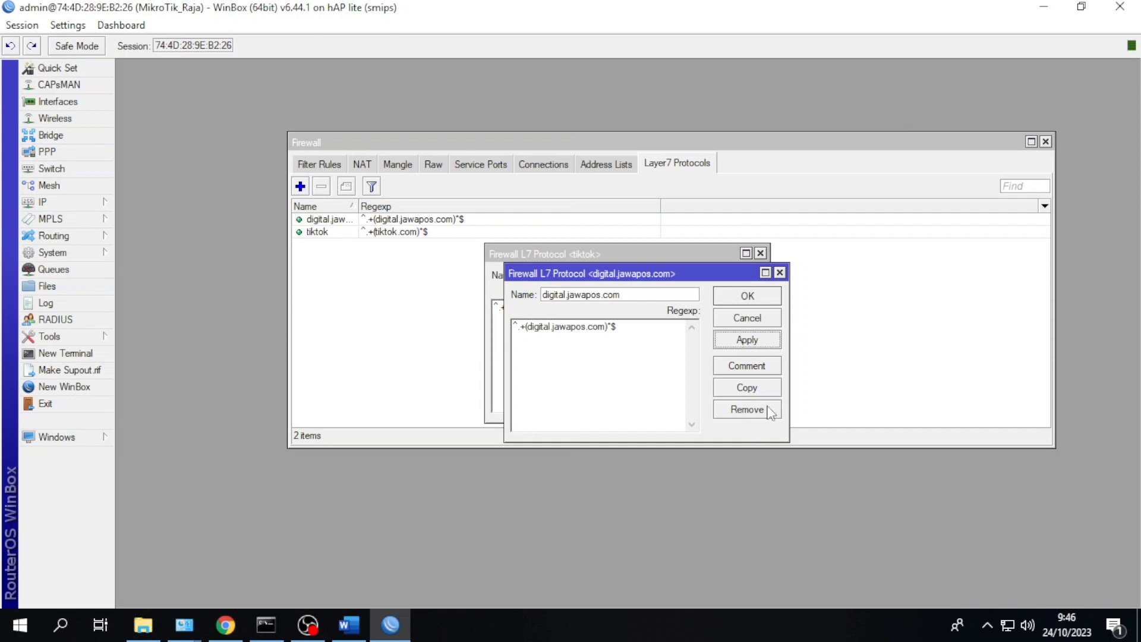
Step: Duplicate the digital.jawapos.com Layer7 protocol as gramedia.com with the regexp ^.+(gramedia.com)*$ and apply it
click(747, 388)
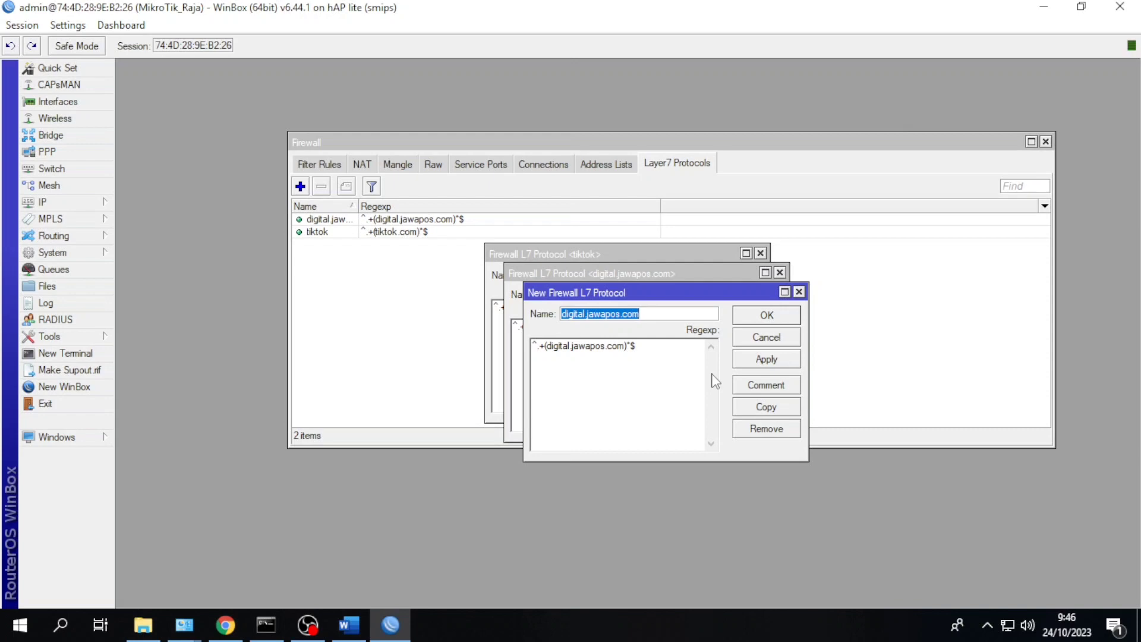
text(gramedi)
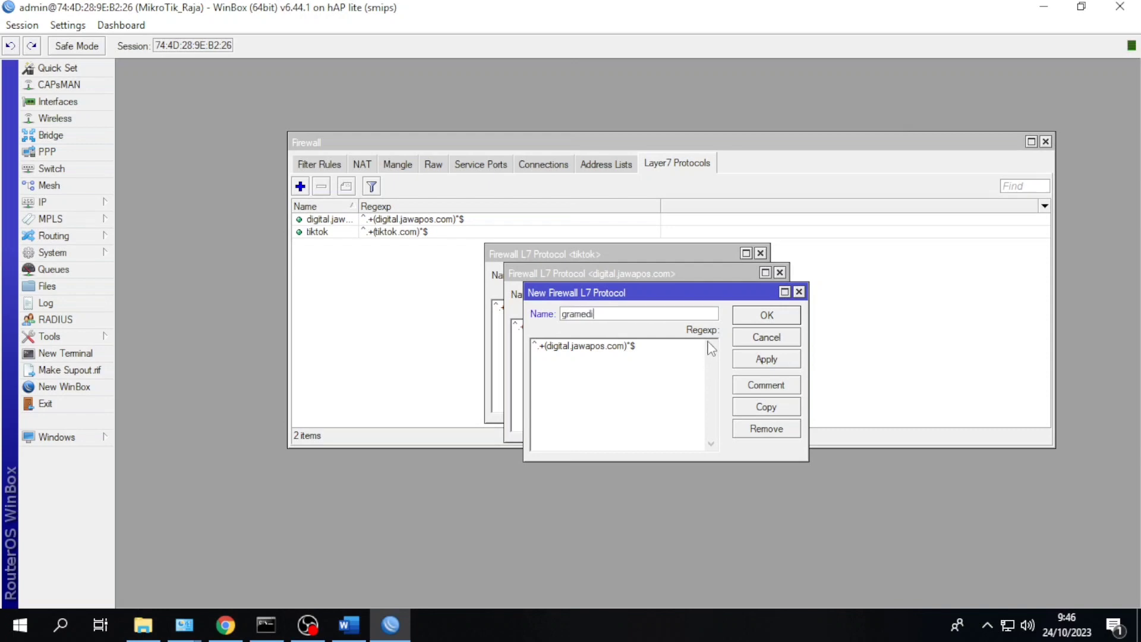
text(a.com)
key(BackSpace)
key(BackSpace)
key(BackSpace)
key(BackSpace)
key(BackSpace)
key(BackSpace)
key(BackSpace)
key(BackSpace)
key(BackSpace)
key(BackSpace)
key(BackSpace)
key(BackSpace)
key(BackSpace)
key(BackSpace)
key(BackSpace)
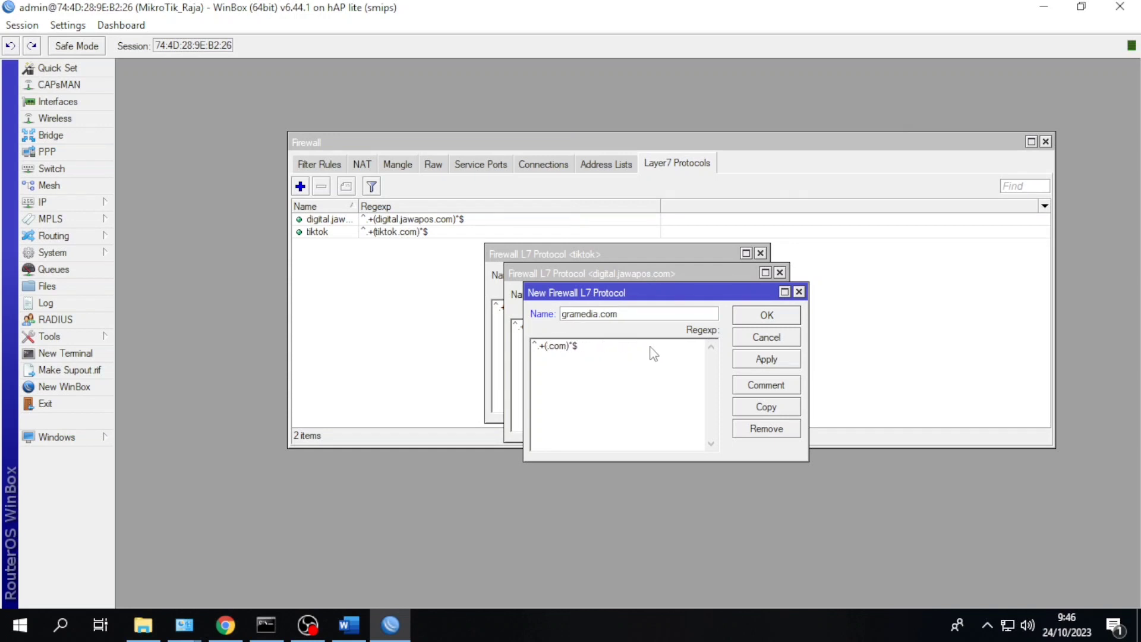
text(gramedia)
click(767, 360)
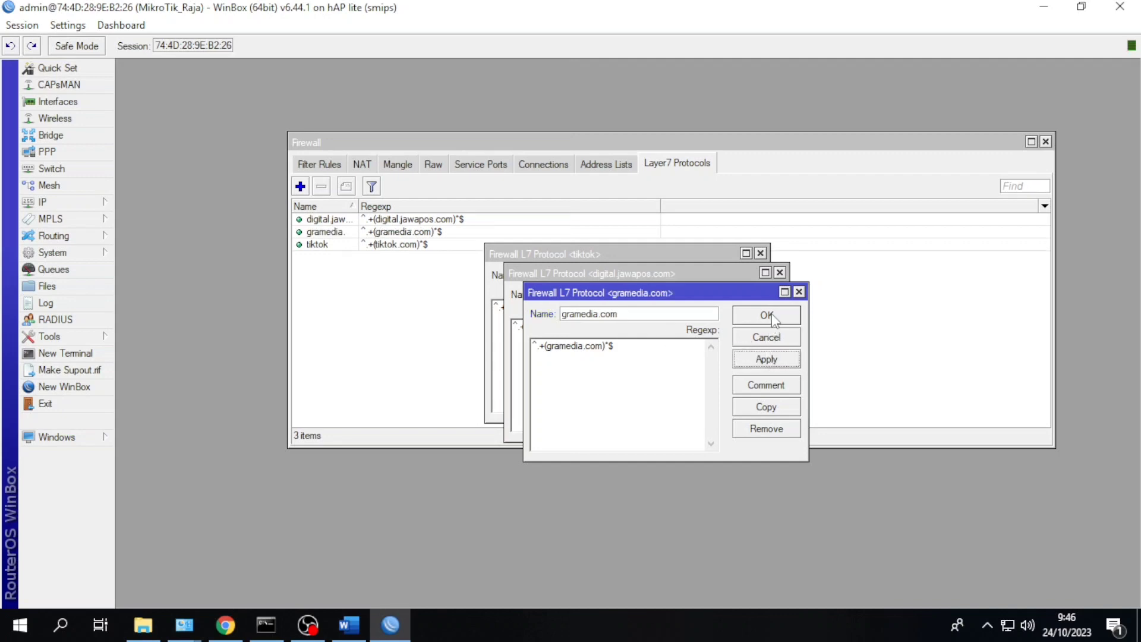
Step: Duplicate the gramedia.com Layer7 protocol as bukalapak.com with the regexp ^.+(bukalapak.com)*$ and apply it
click(770, 412)
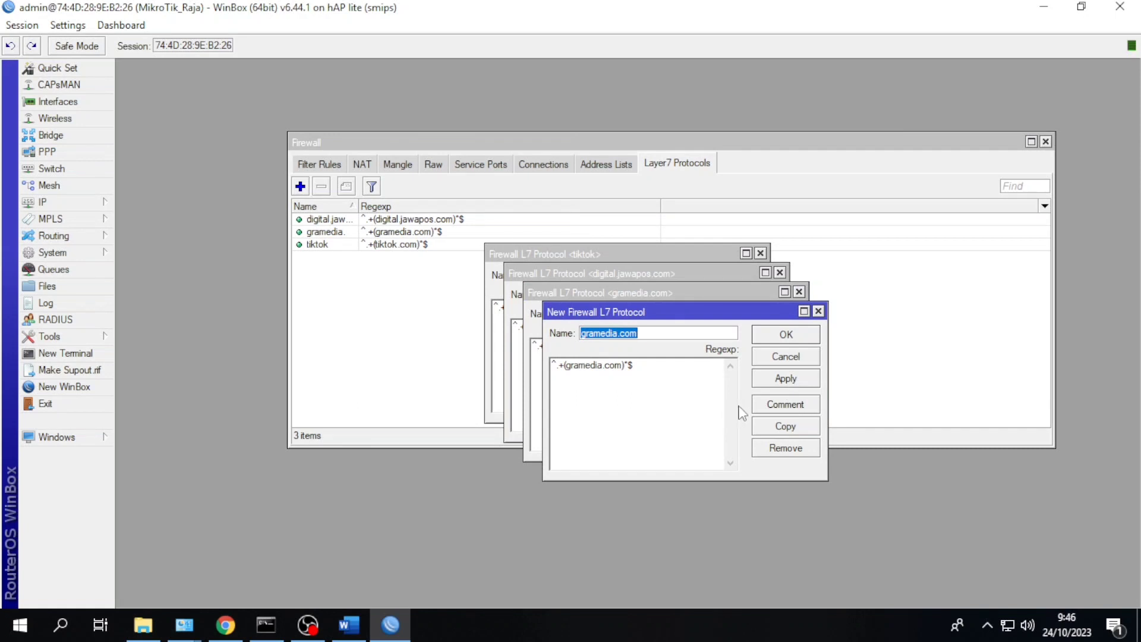
click(617, 337)
key(BackSpace)
key(BackSpace)
key(BackSpace)
key(BackSpace)
key(BackSpace)
key(BackSpace)
key(BackSpace)
key(BackSpace)
text(bukalapal)
key(BackSpace)
text(k)
click(603, 367)
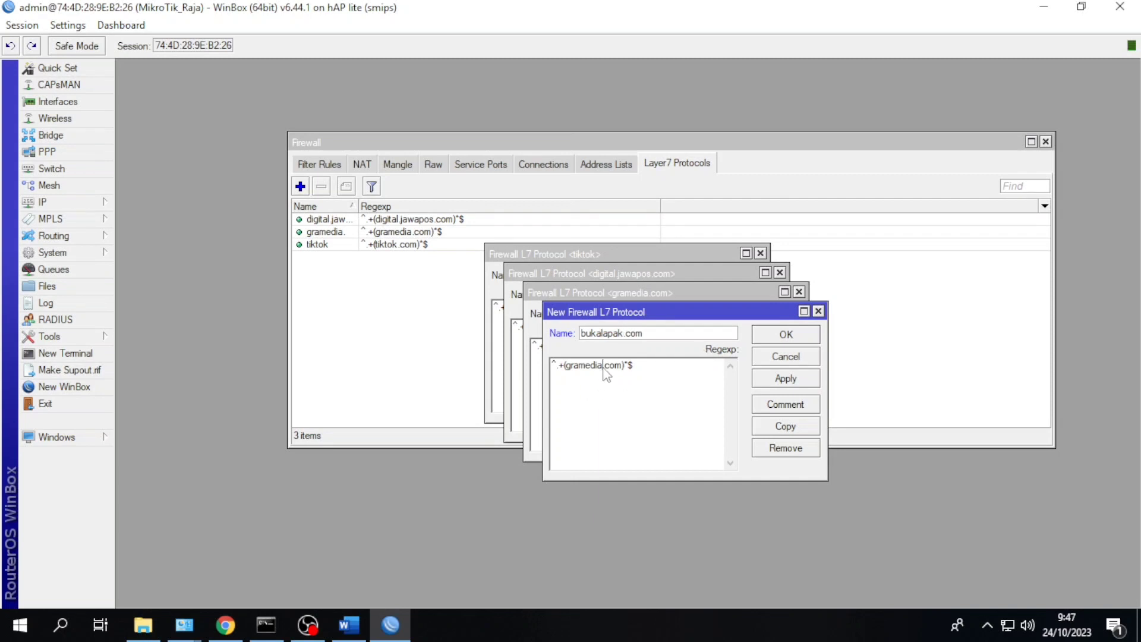
key(BackSpace)
key(BackSpace)
key(BackSpace)
key(BackSpace)
key(BackSpace)
key(BackSpace)
key(BackSpace)
key(BackSpace)
text(bukalapak)
key(BackSpace)
text(k)
click(788, 379)
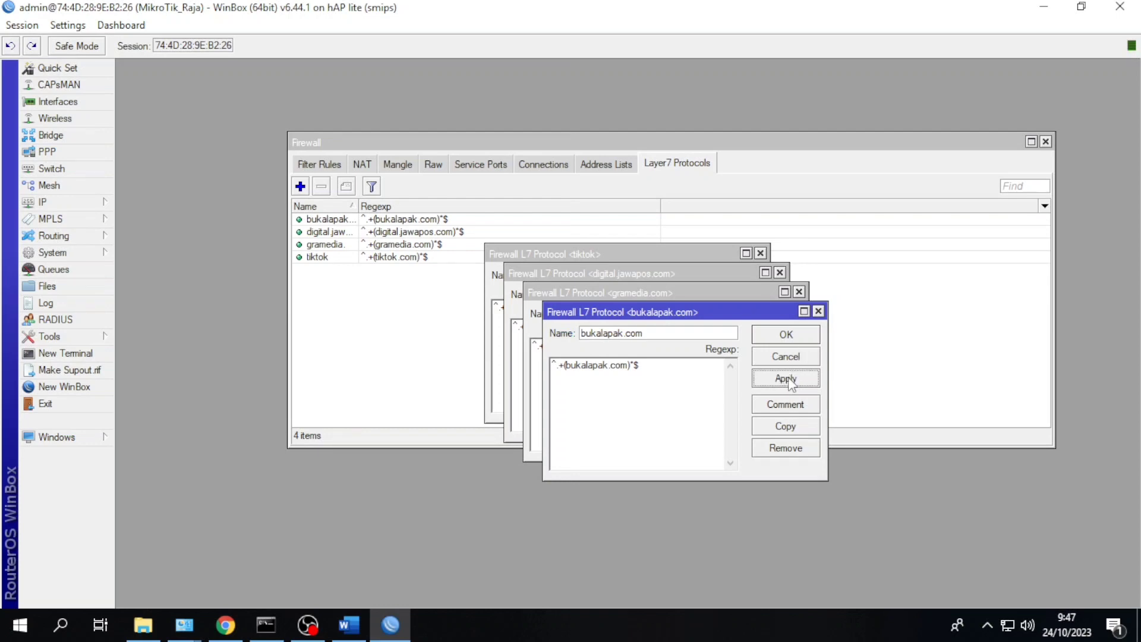
Step: Duplicate the bukalapak.com Layer7 protocol as bhinneka with the regexp ^.+(bhinneka.com)*$ and apply it
click(789, 427)
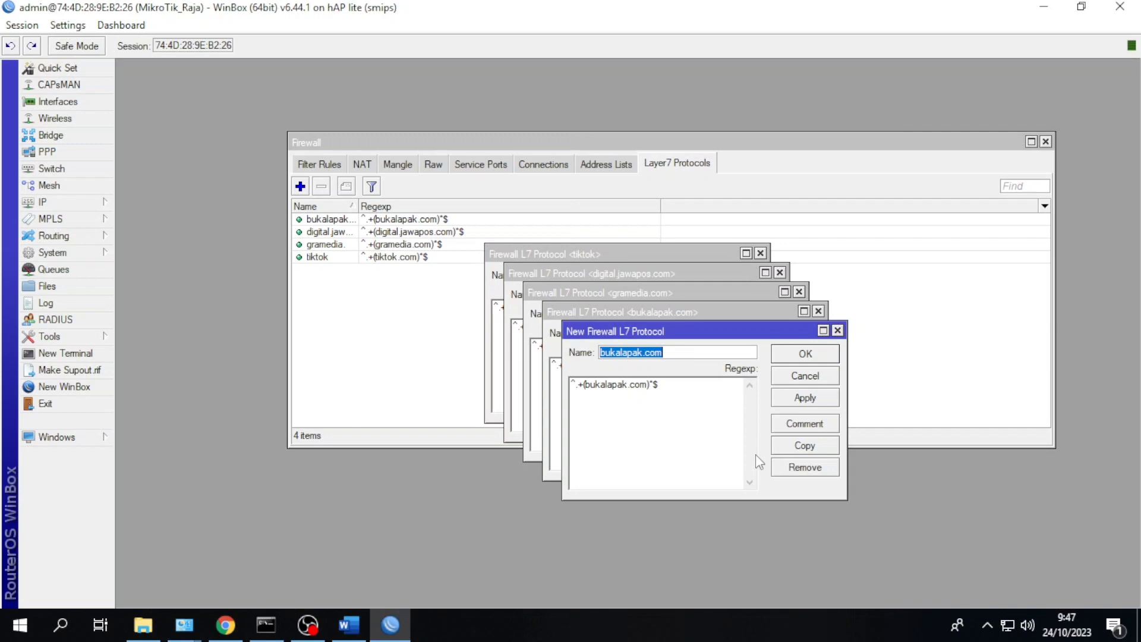
click(644, 350)
drag(664, 352, 588, 352)
text(bhi)
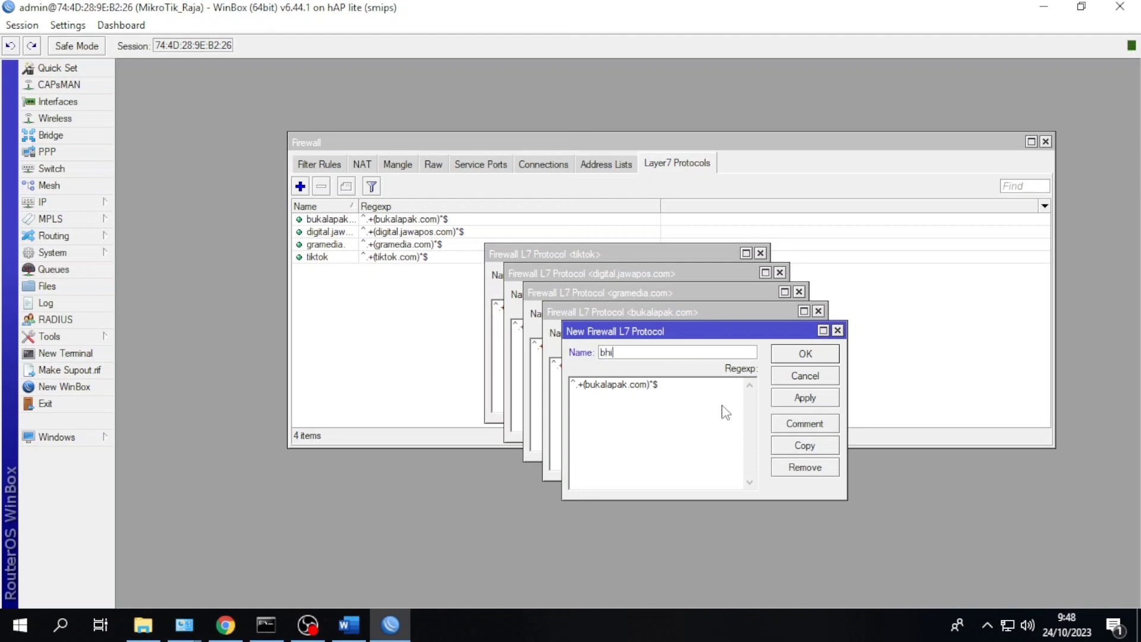
text(nneka)
click(631, 387)
key(BackSpace)
key(BackSpace)
key(BackSpace)
key(BackSpace)
key(BackSpace)
key(BackSpace)
key(BackSpace)
key(BackSpace)
key(BackSpace)
text(hinneka)
click(805, 398)
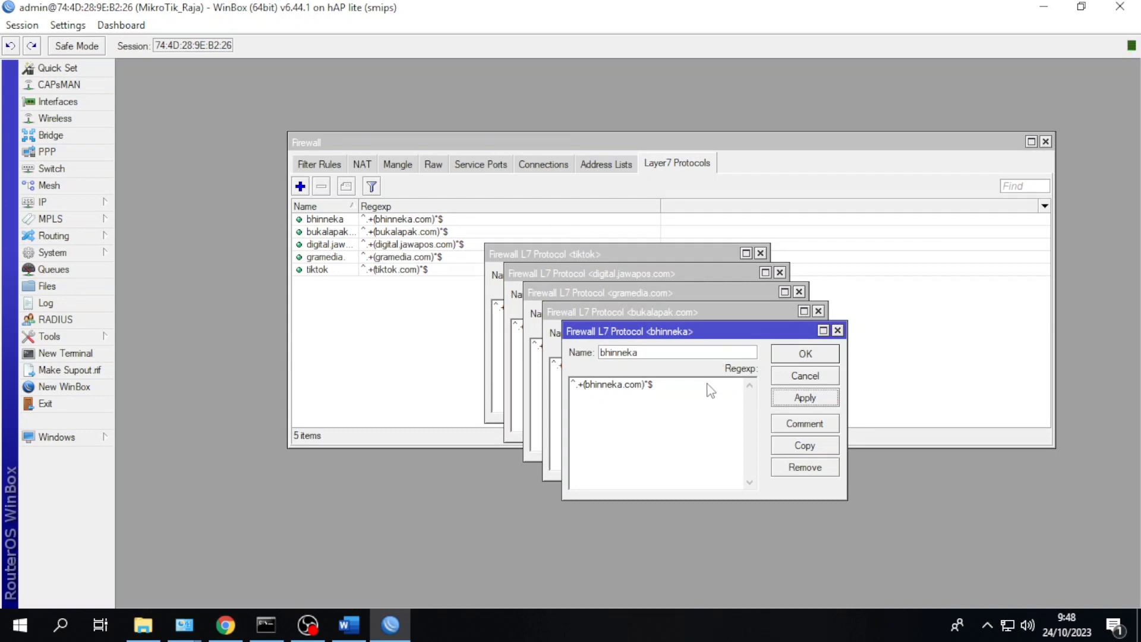
Step: Duplicate the bhinneka Layer7 protocol as tribunnews with the regexp ^.+(tribunnews.com)*$ and apply it
click(818, 447)
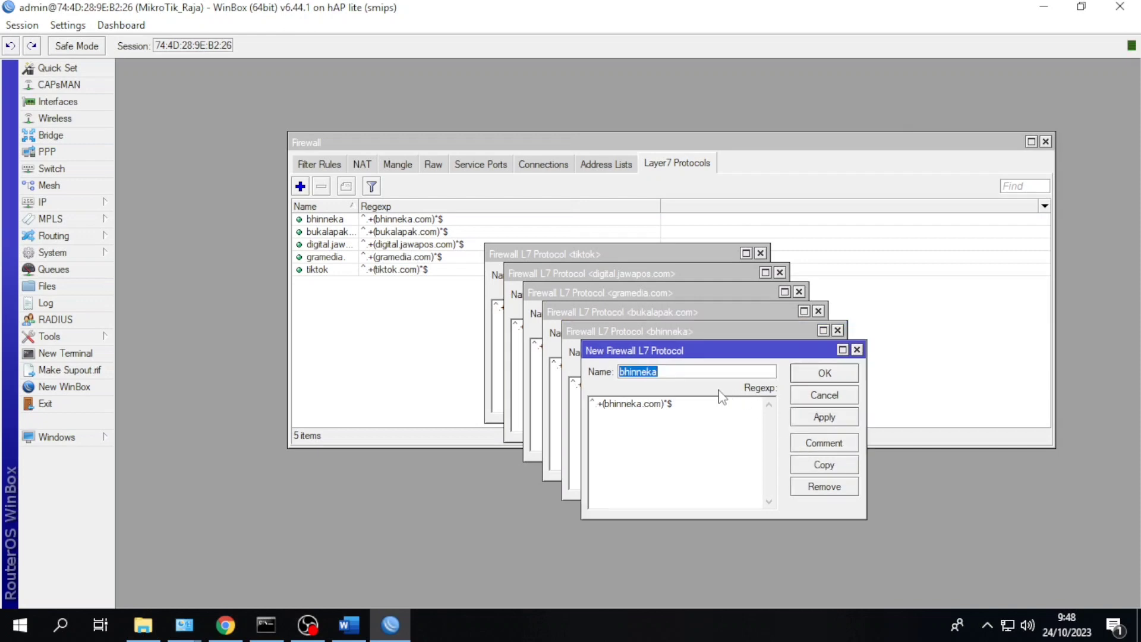
key(BackSpace)
text(tribunnews.)
key(BackSpace)
click(645, 410)
key(BackSpace)
key(BackSpace)
key(BackSpace)
key(BackSpace)
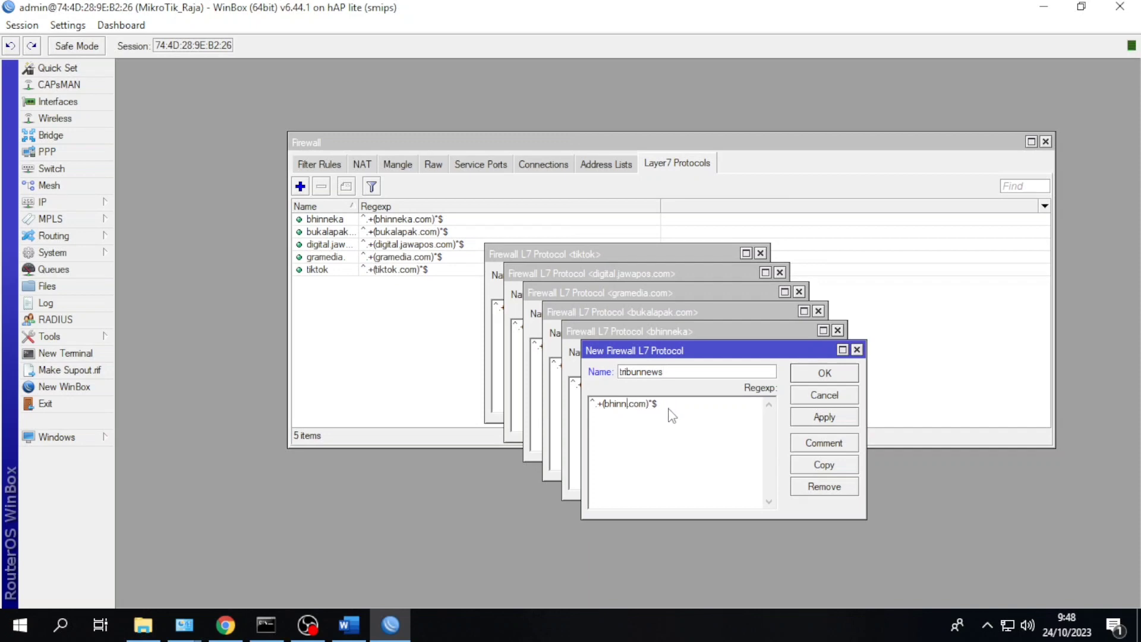
key(BackSpace)
key(BackSpace)
key(BackSpace)
key(BackSpace)
key(BackSpace)
text(tribunnews)
click(823, 417)
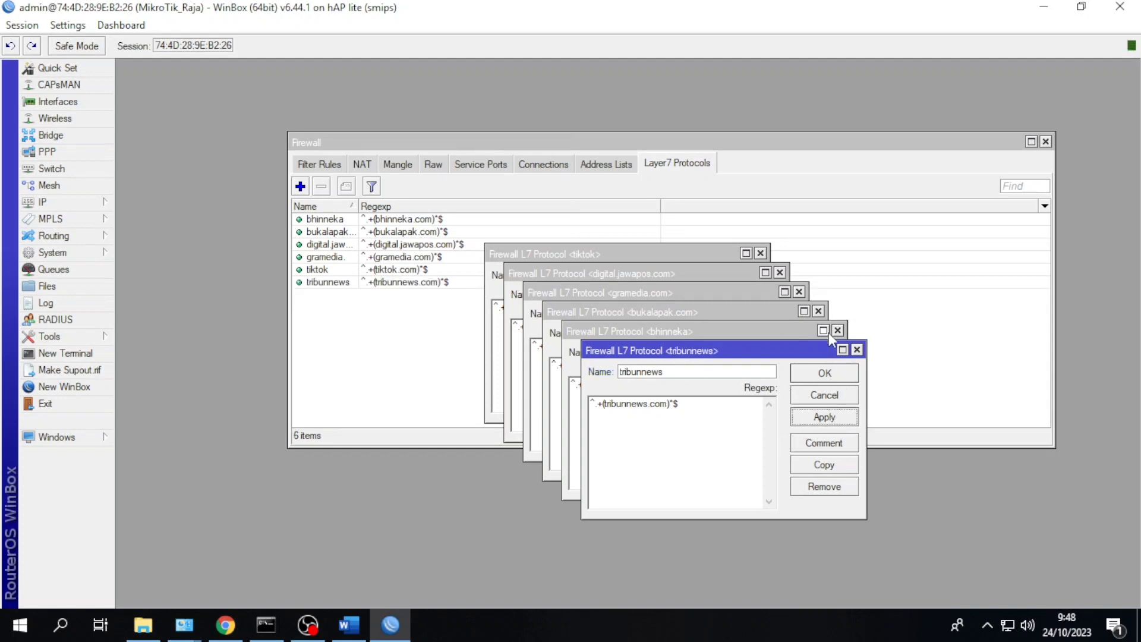
Step: Close all the open Layer7 protocol windows, from tribunnews back to tiktok
click(856, 349)
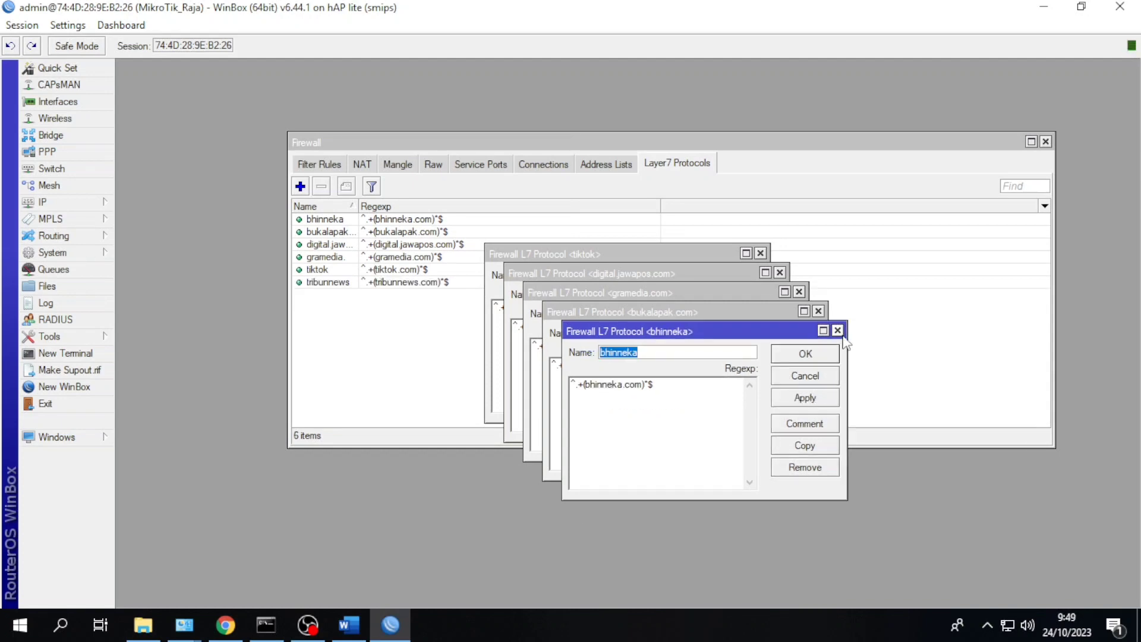
click(837, 330)
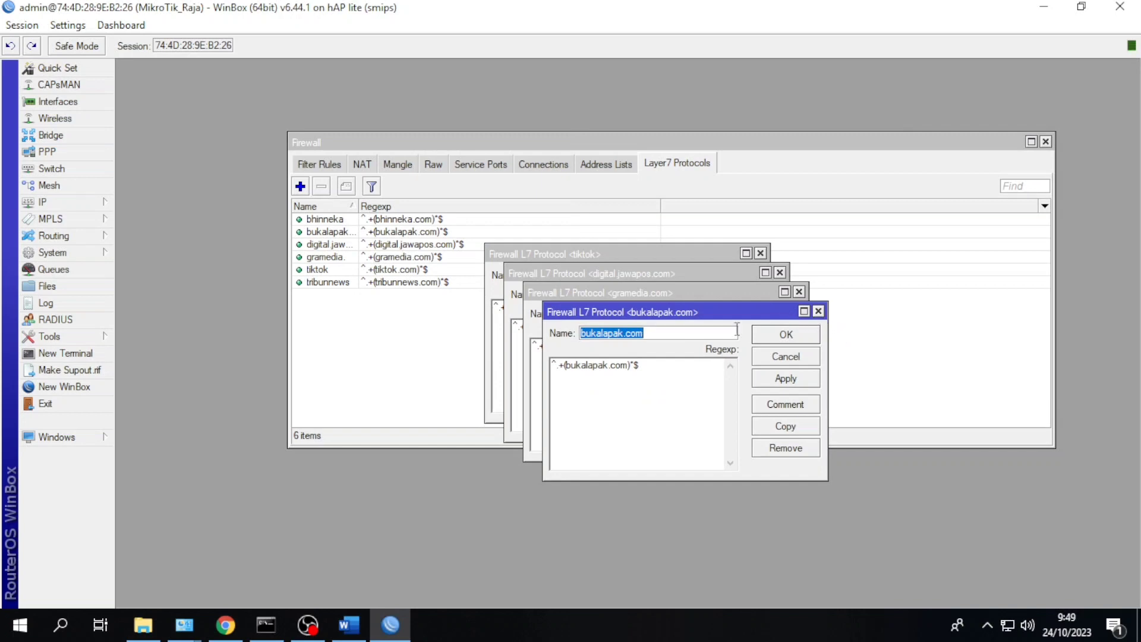
click(819, 311)
click(799, 292)
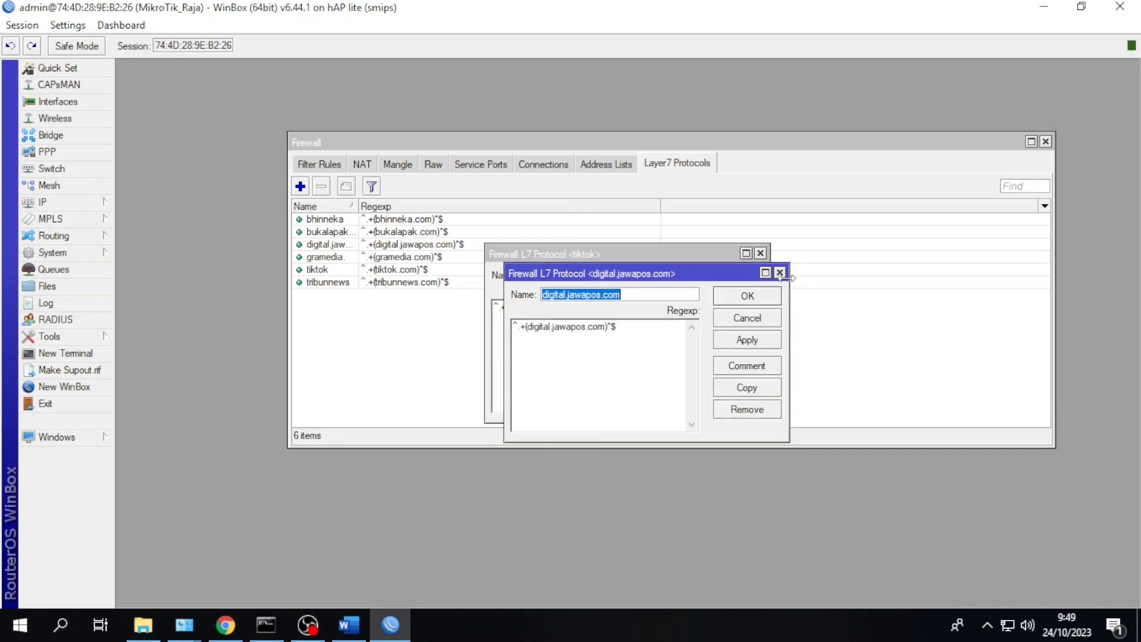
click(779, 273)
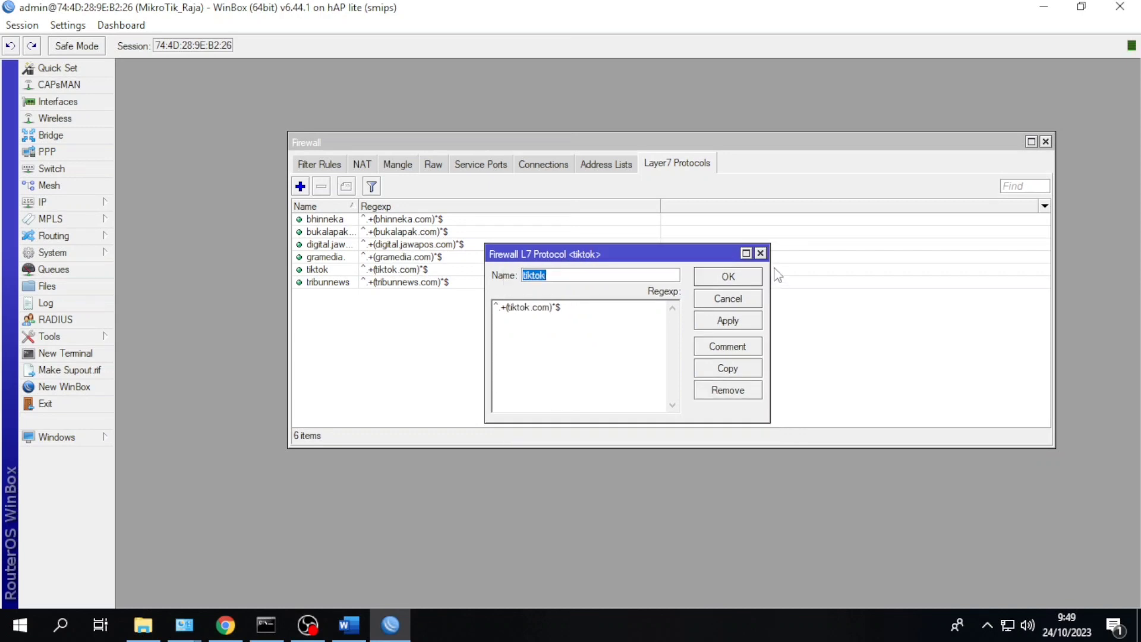
click(761, 253)
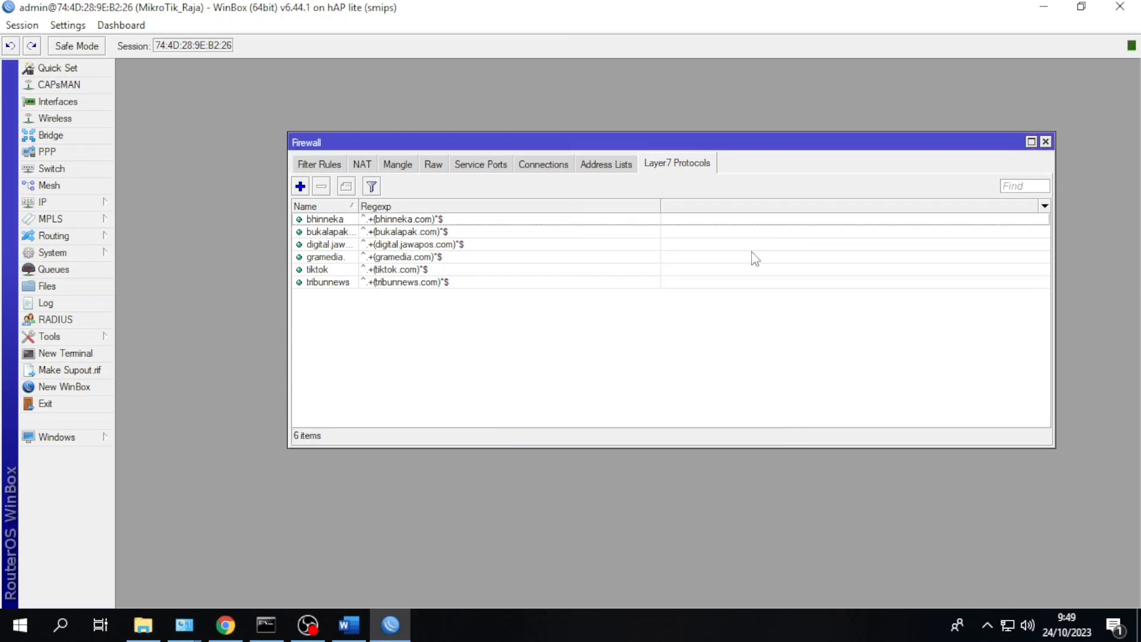
Step: Review the Layer7 protocol entries from bhinneka through tribunnews, checking each name and regexp
double_click(333, 219)
double_click(334, 233)
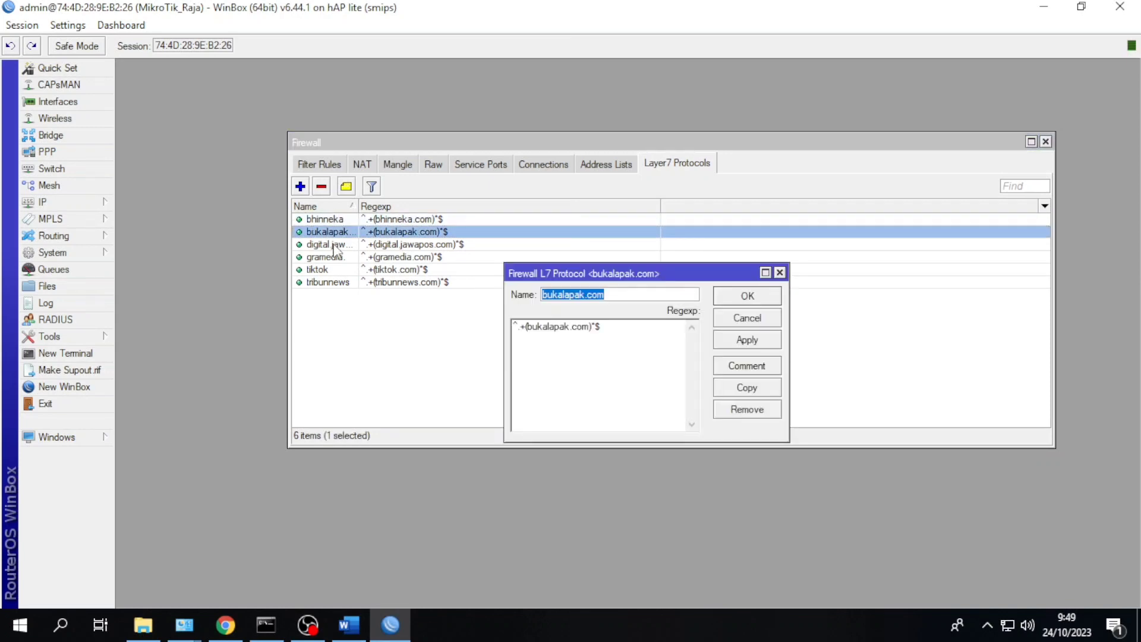
double_click(333, 244)
double_click(331, 257)
double_click(335, 270)
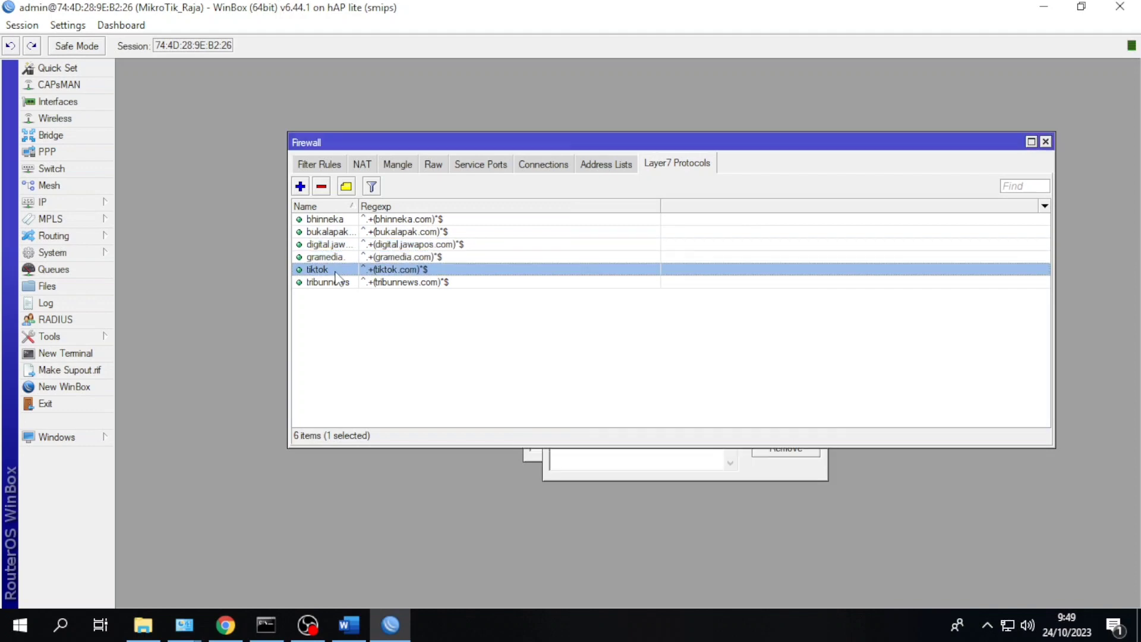
double_click(339, 282)
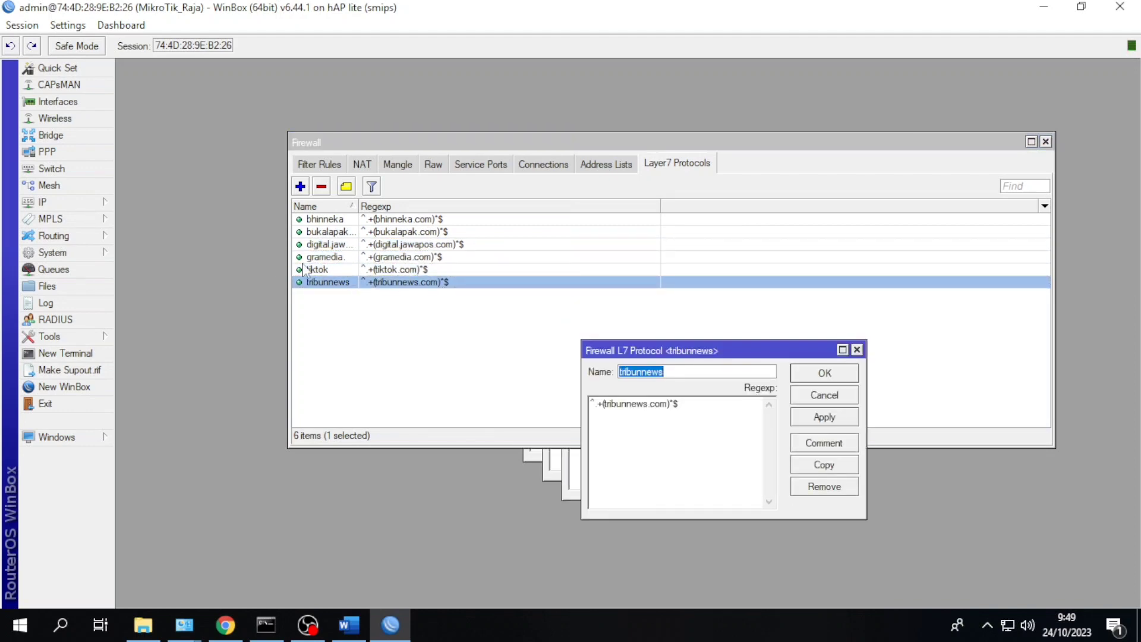
double_click(323, 259)
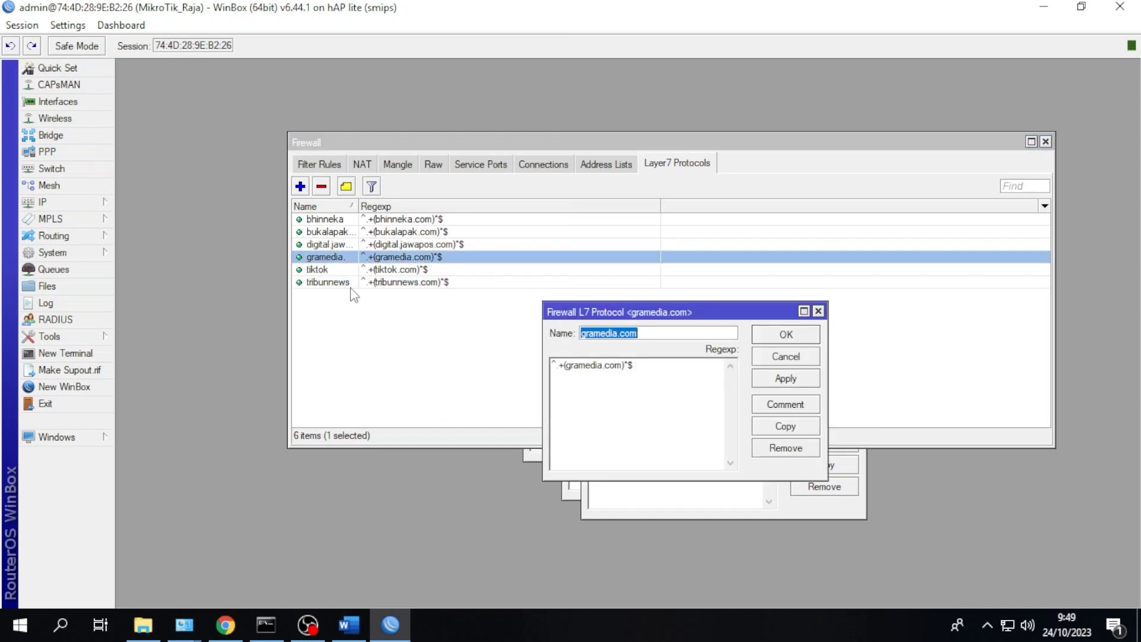
click(819, 311)
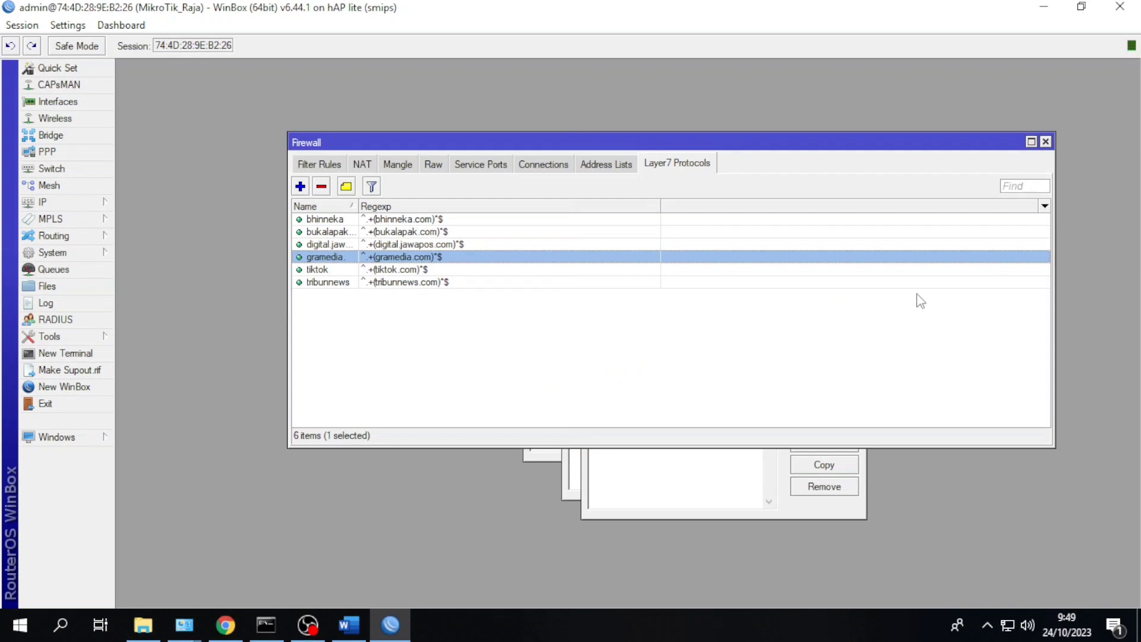
click(329, 221)
click(329, 232)
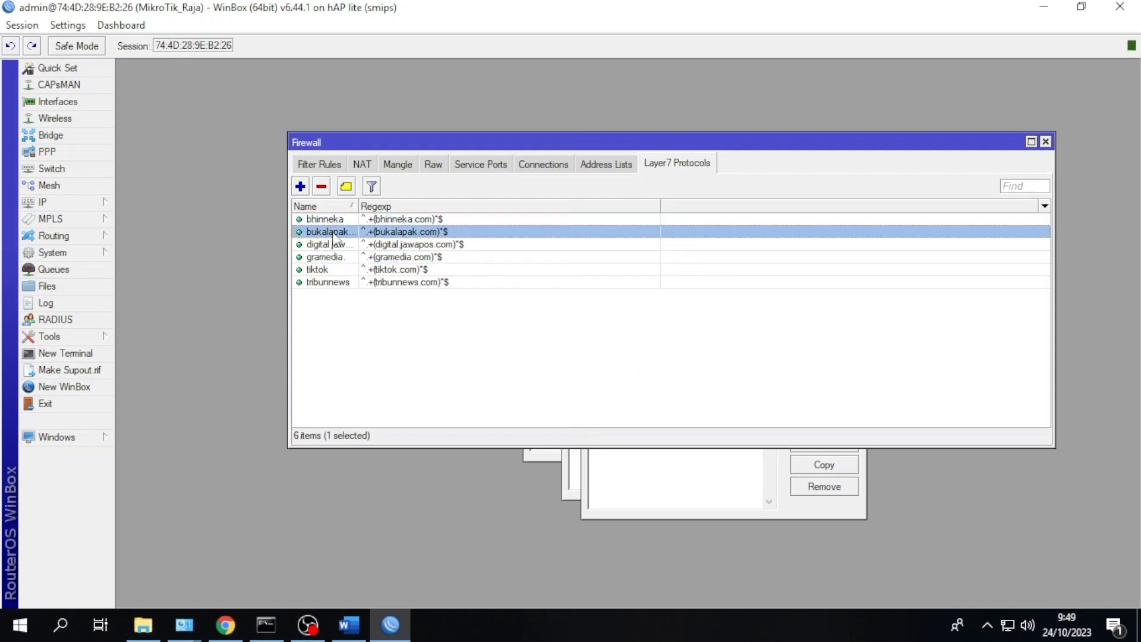
click(335, 245)
click(339, 259)
click(339, 272)
click(337, 284)
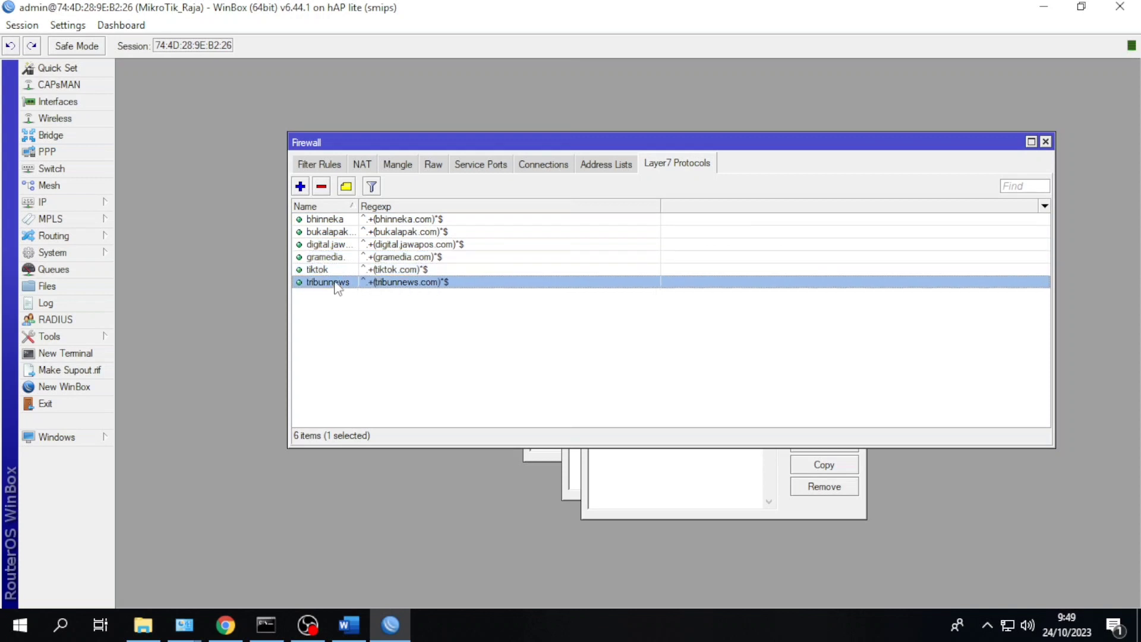
Step: Start a new firewall filter rule on the forward chain with the source address 192.168.29.0/24
click(310, 167)
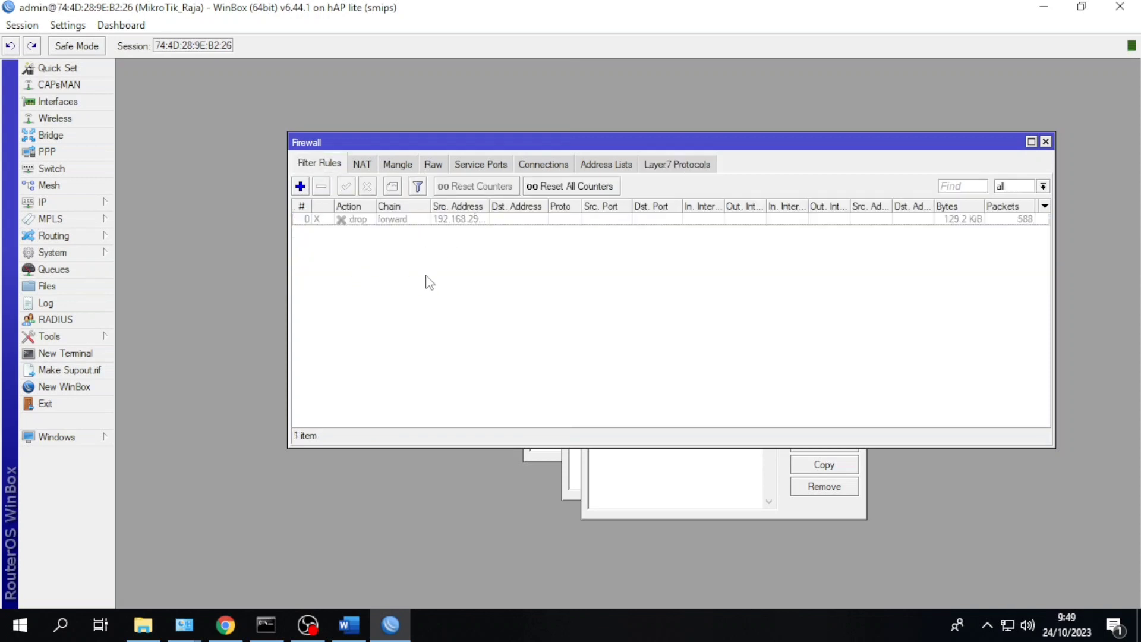
click(300, 186)
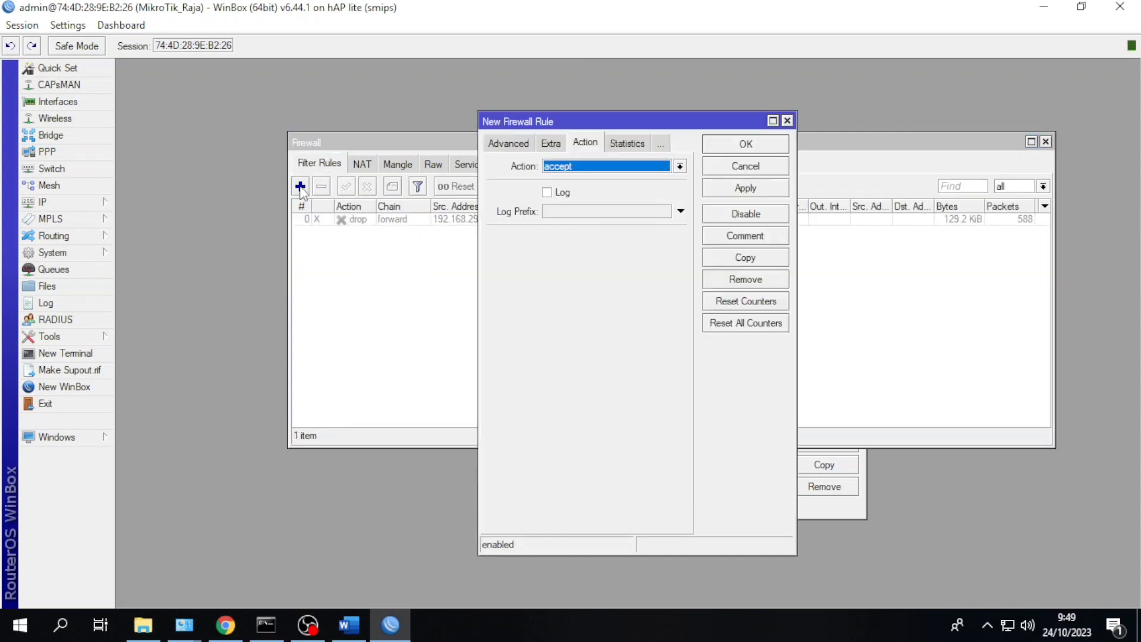
click(506, 145)
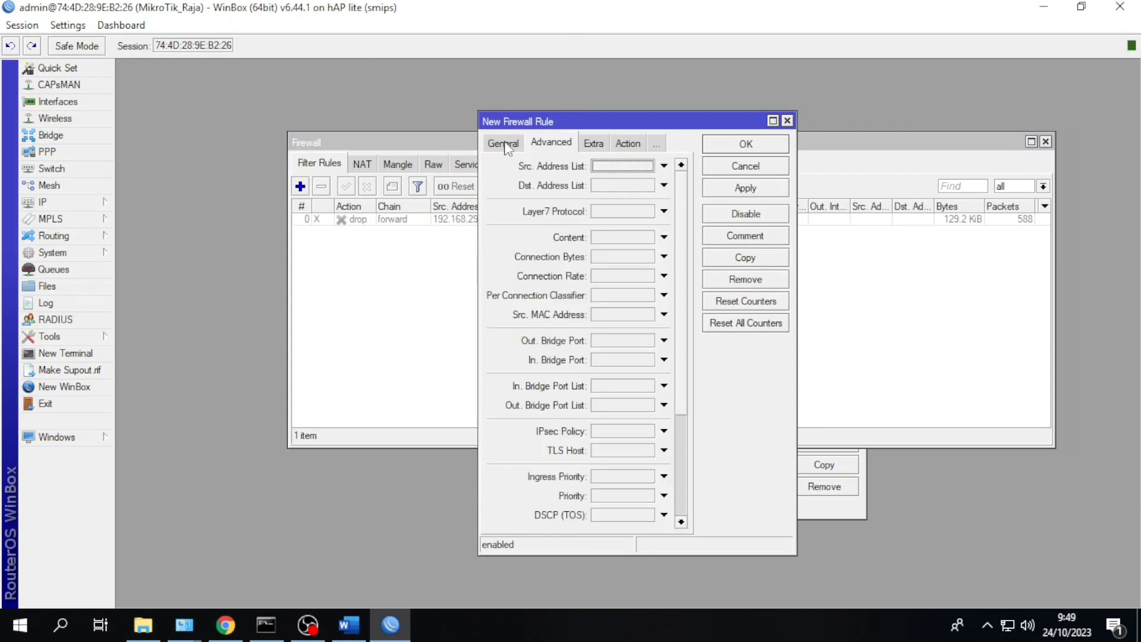
click(506, 145)
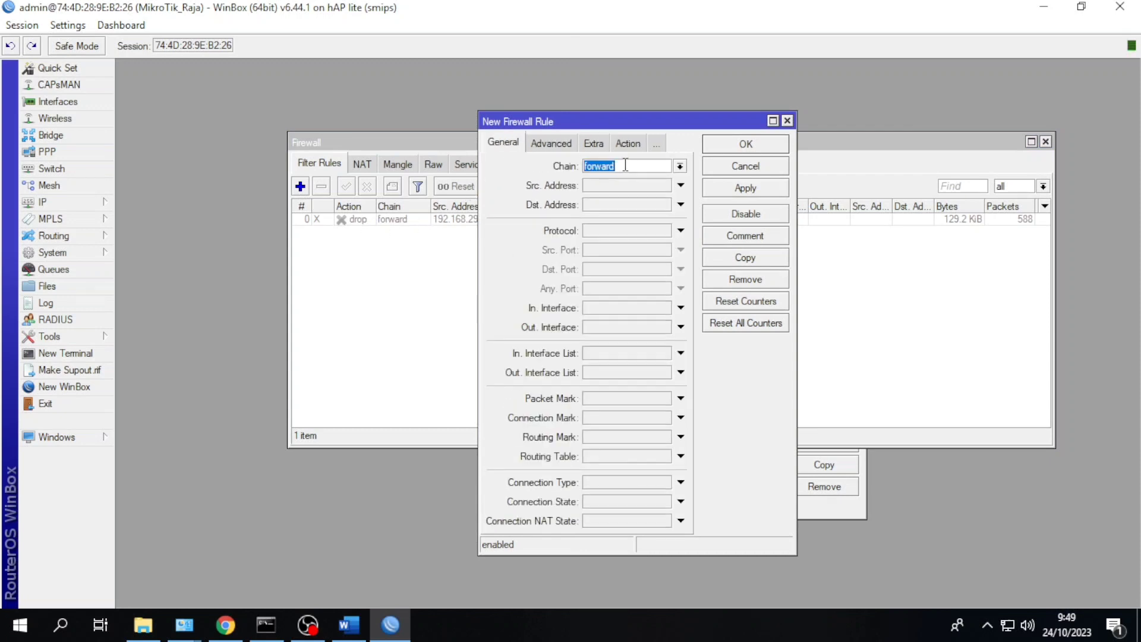
click(612, 183)
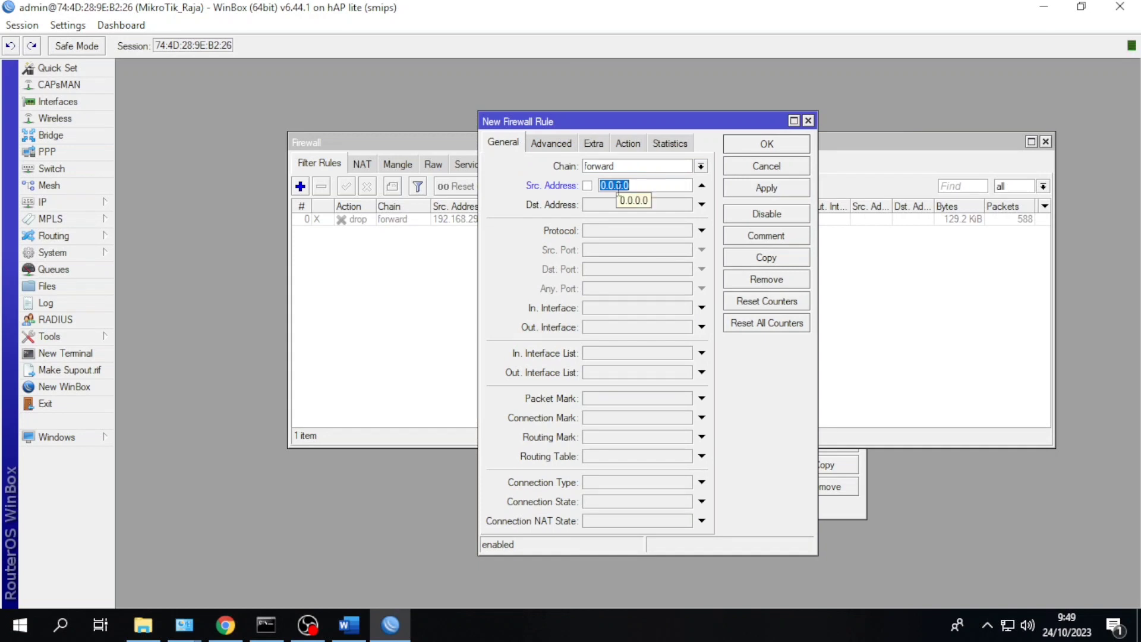
text(192.168)
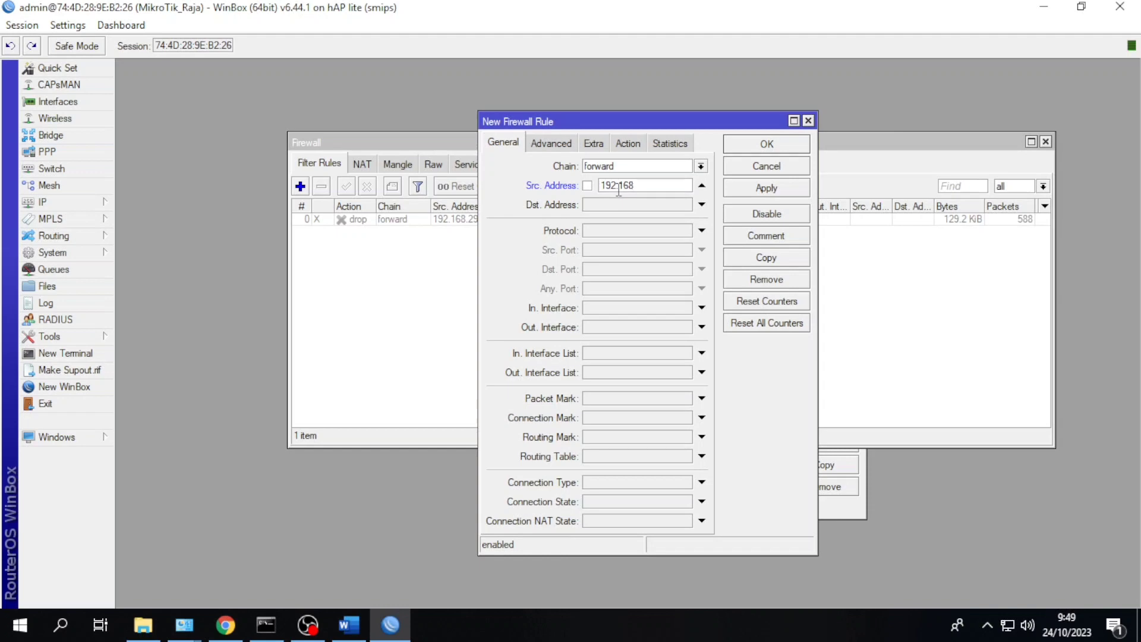
text(.29.0)
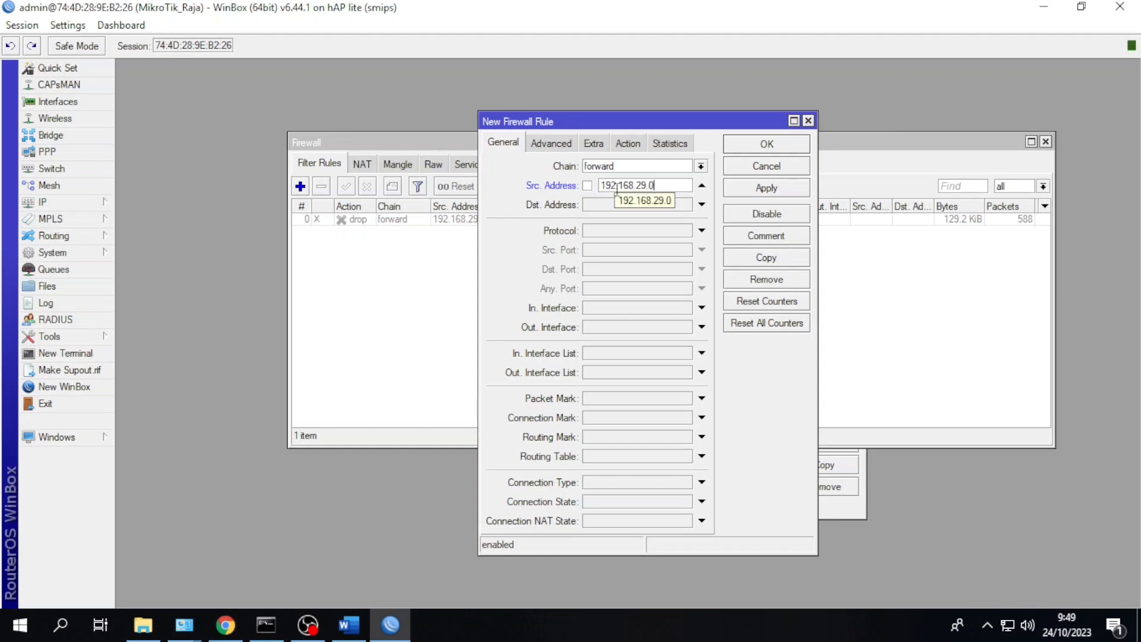
drag(632, 121, 736, 215)
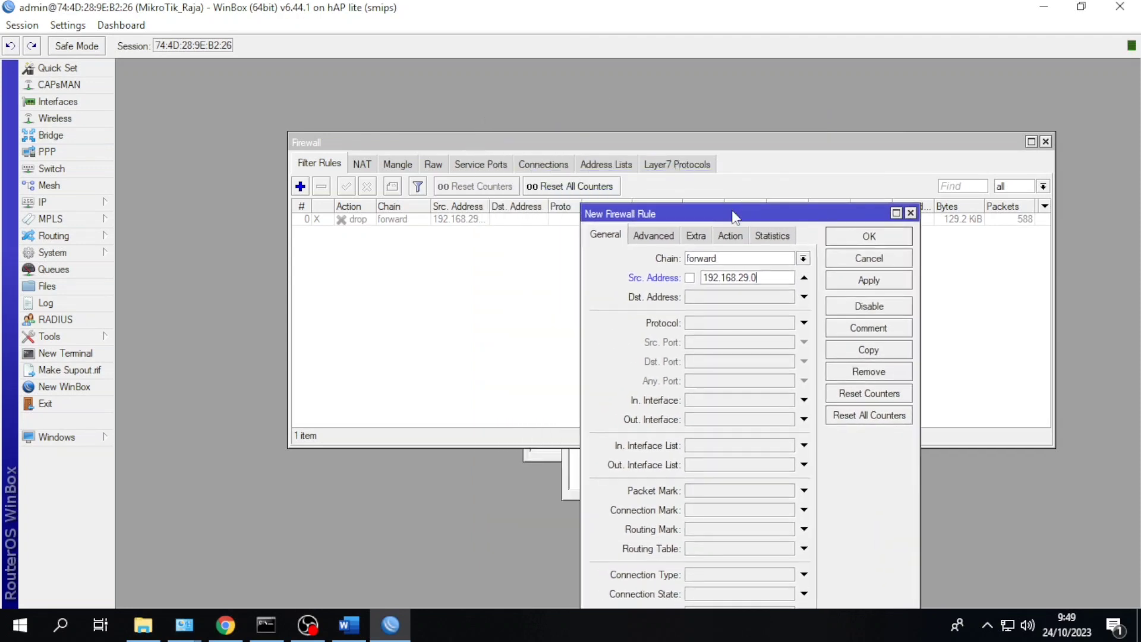
text(/24)
Step: Set the new filter rule's Layer7 protocol to tiktok
click(672, 238)
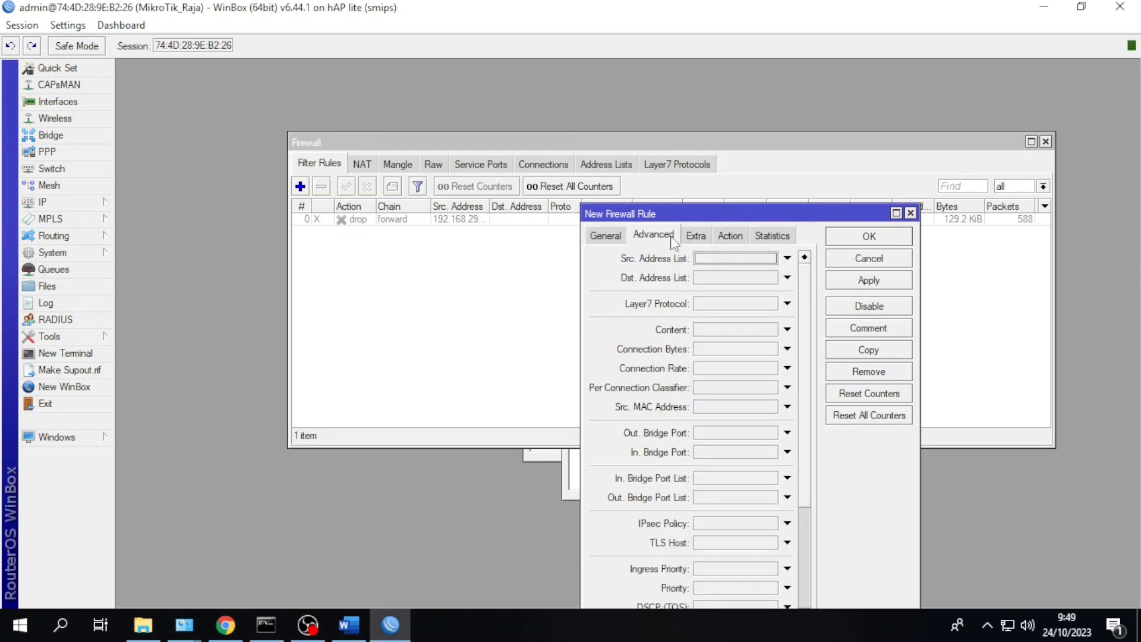
click(788, 303)
click(773, 315)
click(802, 264)
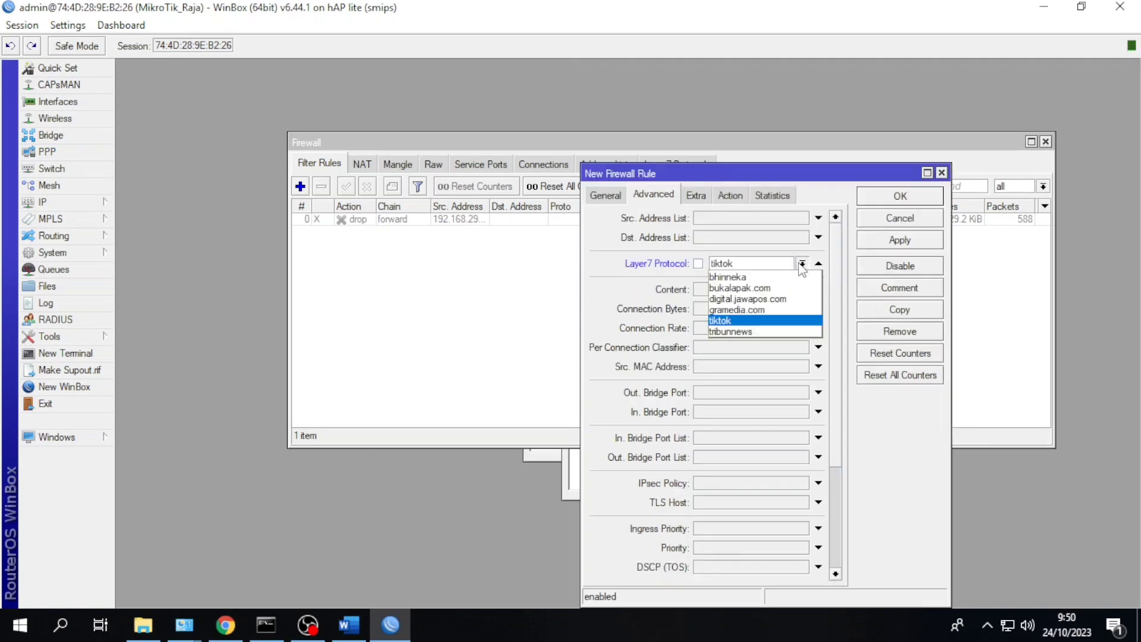
click(740, 320)
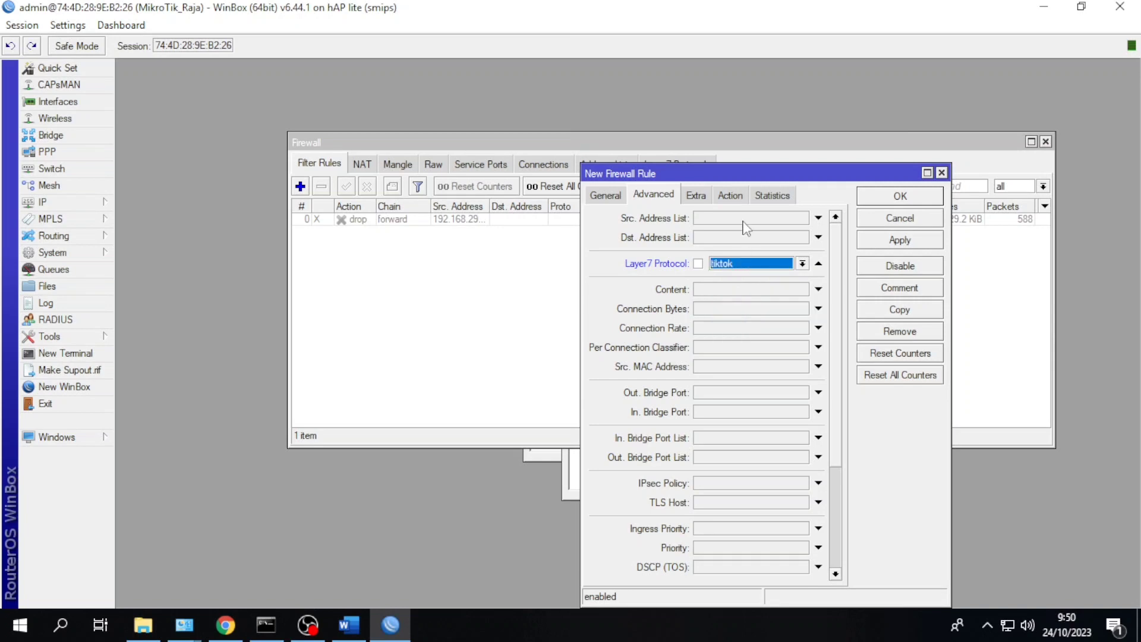
Step: Set the filter rule's action to drop, then apply and save the rule
click(730, 195)
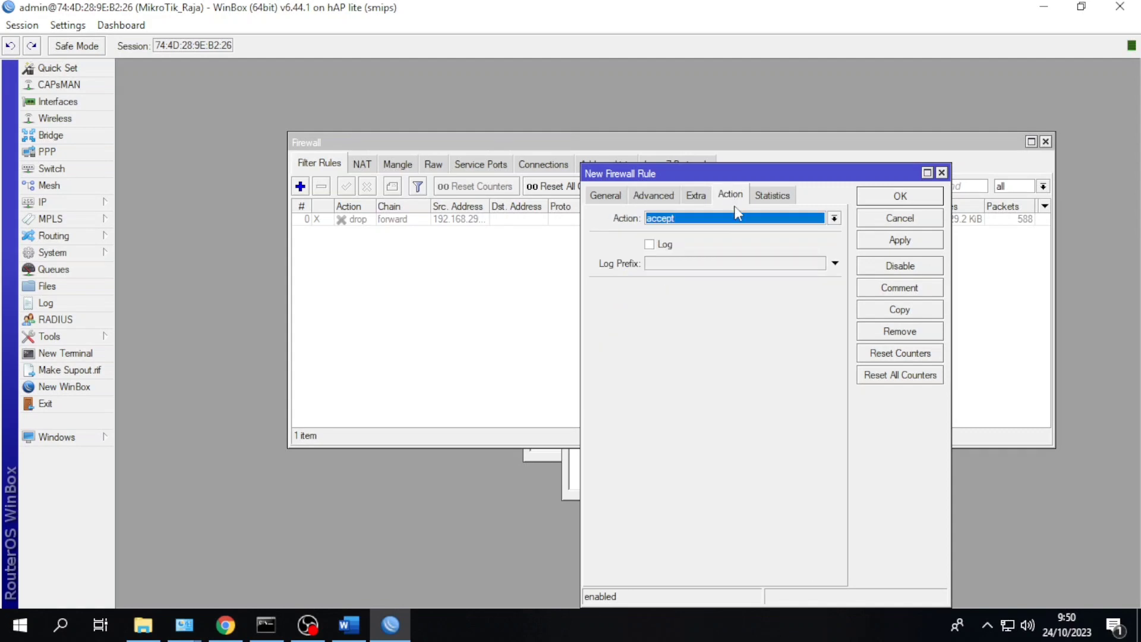
click(735, 219)
click(697, 262)
click(885, 241)
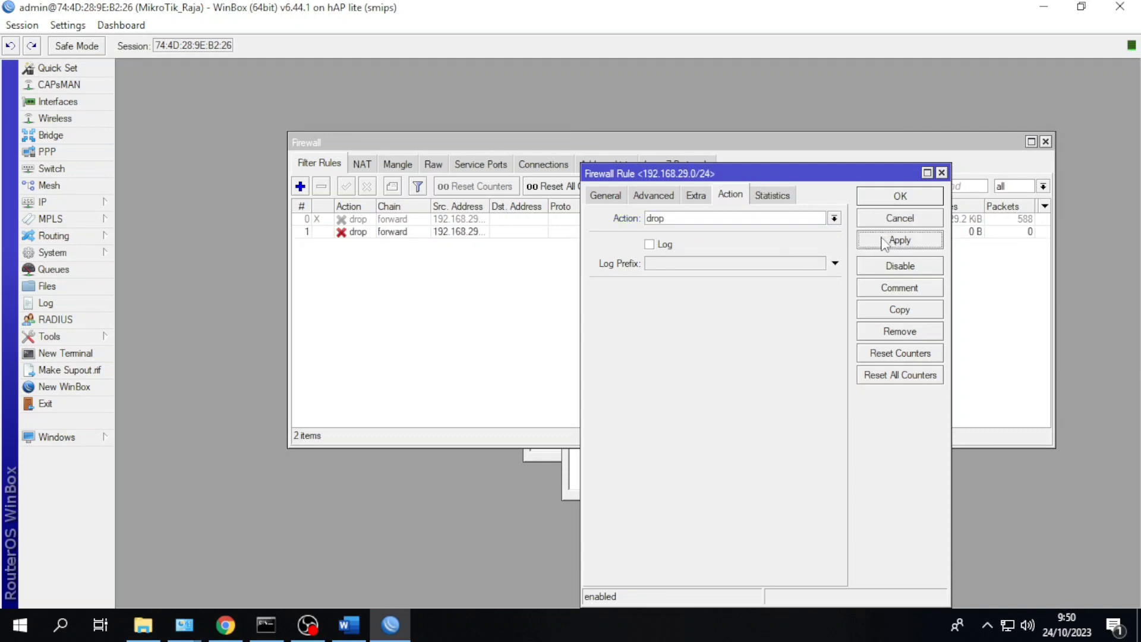
click(900, 197)
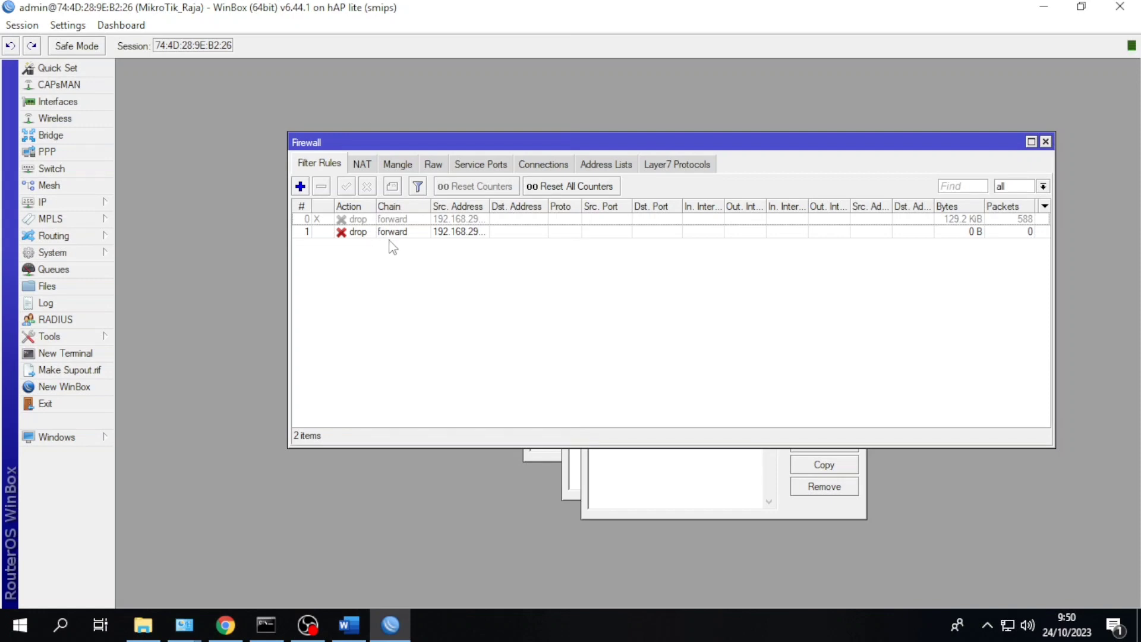
Step: Review the second filter rule's chain, source address, Layer7 protocol and action, and close it without changes
double_click(364, 232)
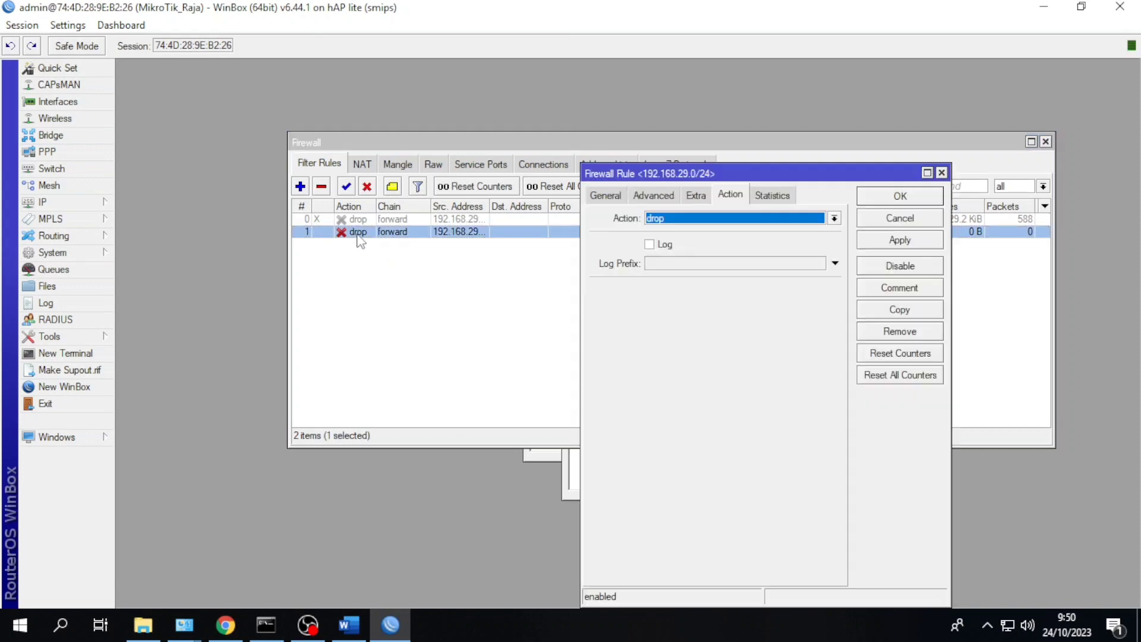
click(607, 198)
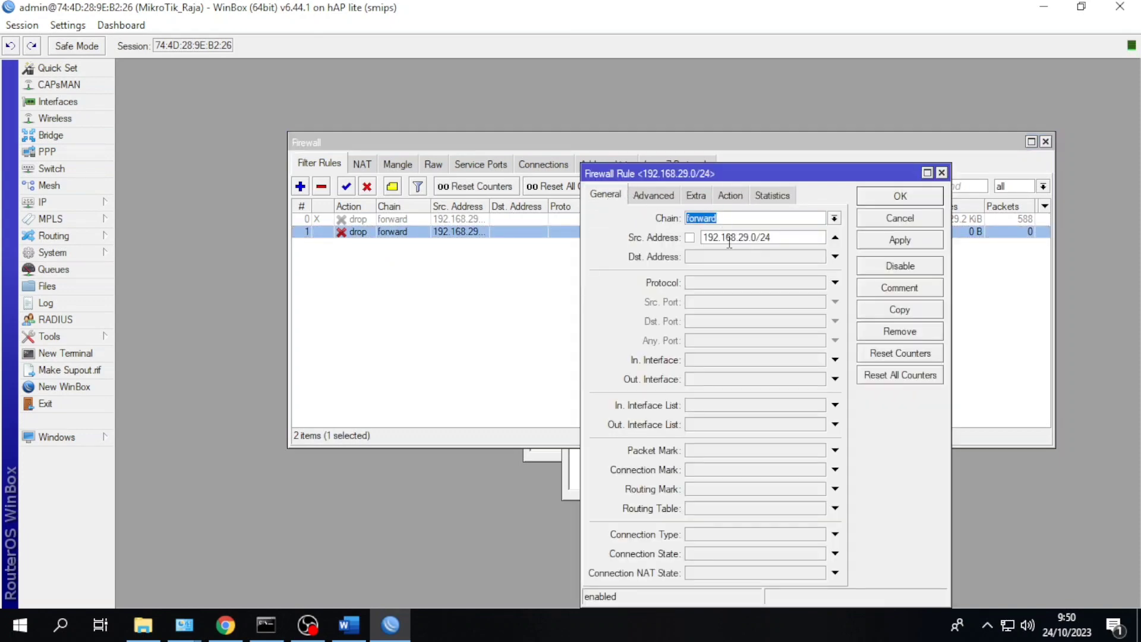
click(657, 196)
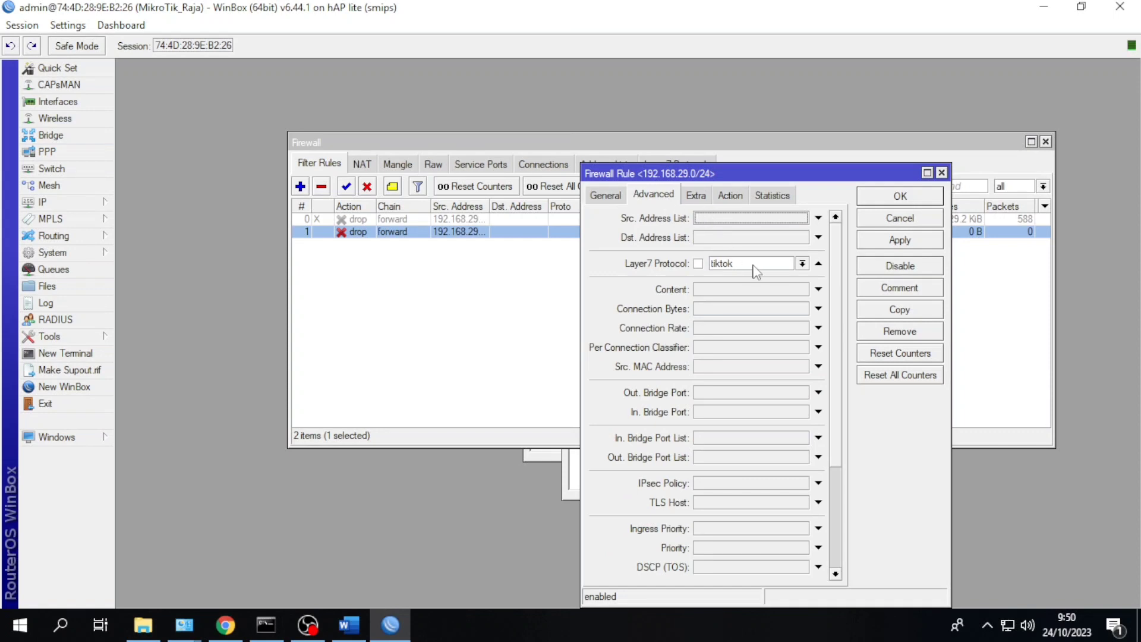
click(731, 196)
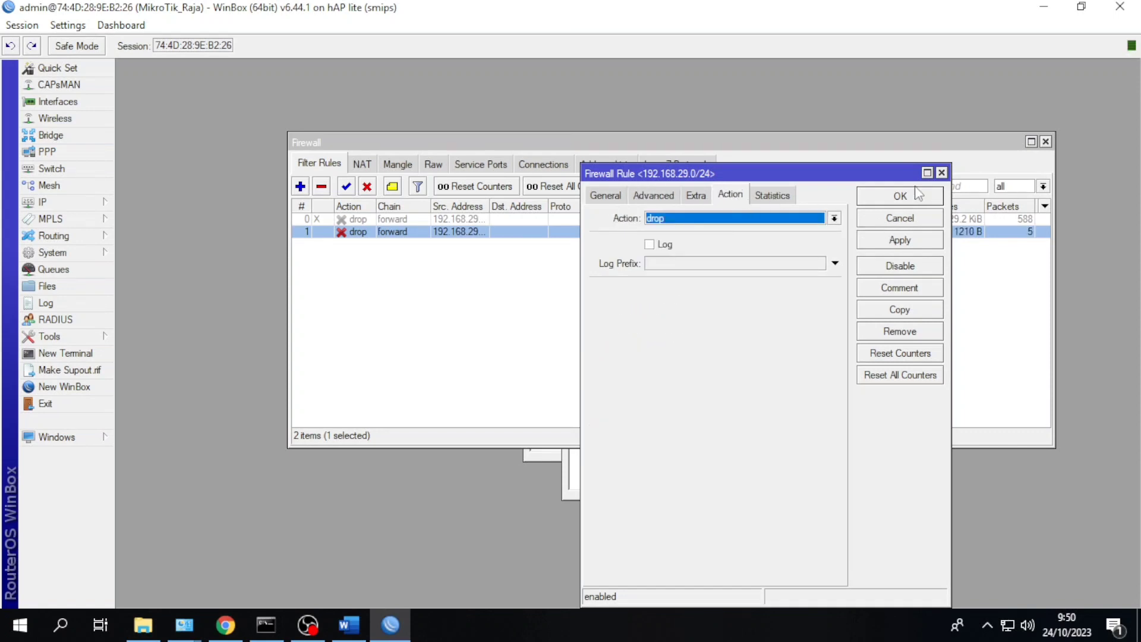
click(942, 173)
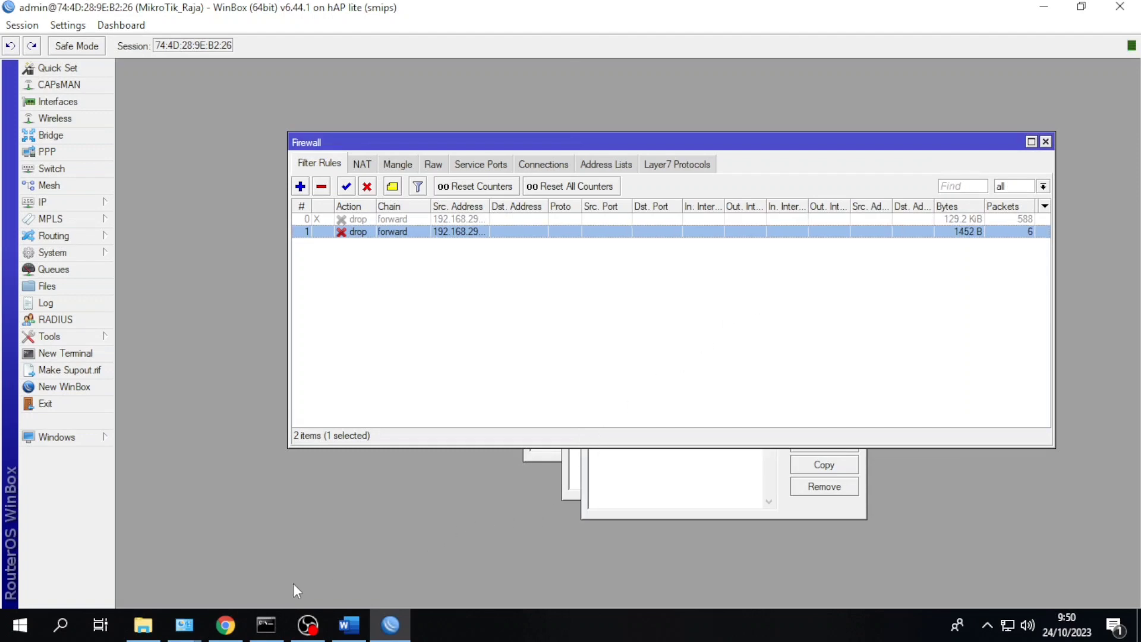
Step: Switch to Chrome and load tiktok.com in a new tab to test the block
click(231, 618)
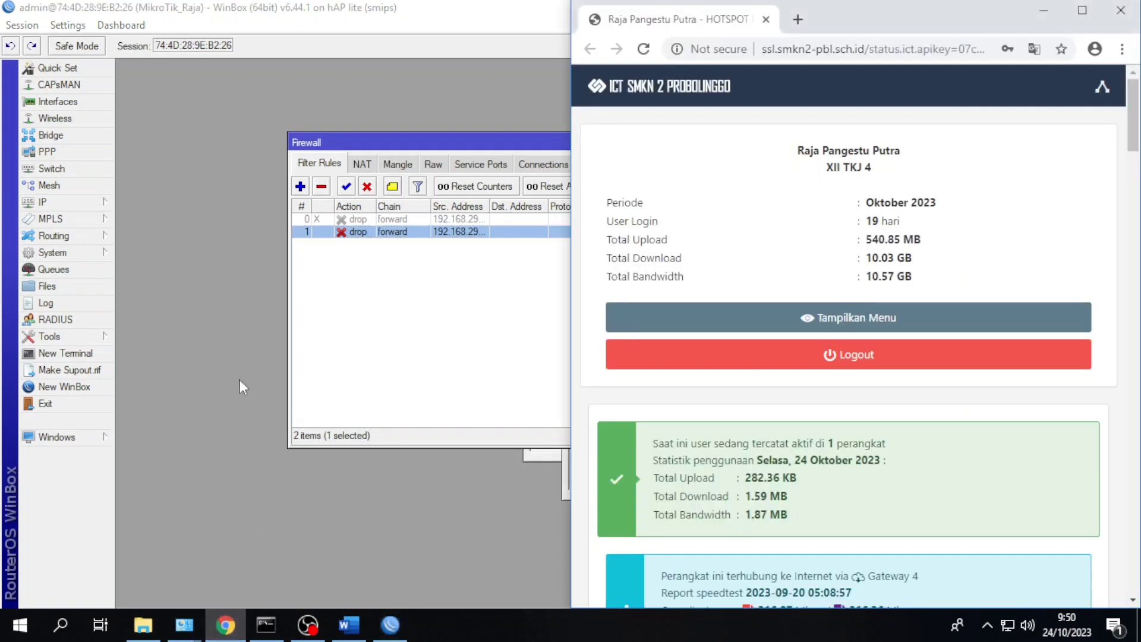
click(797, 21)
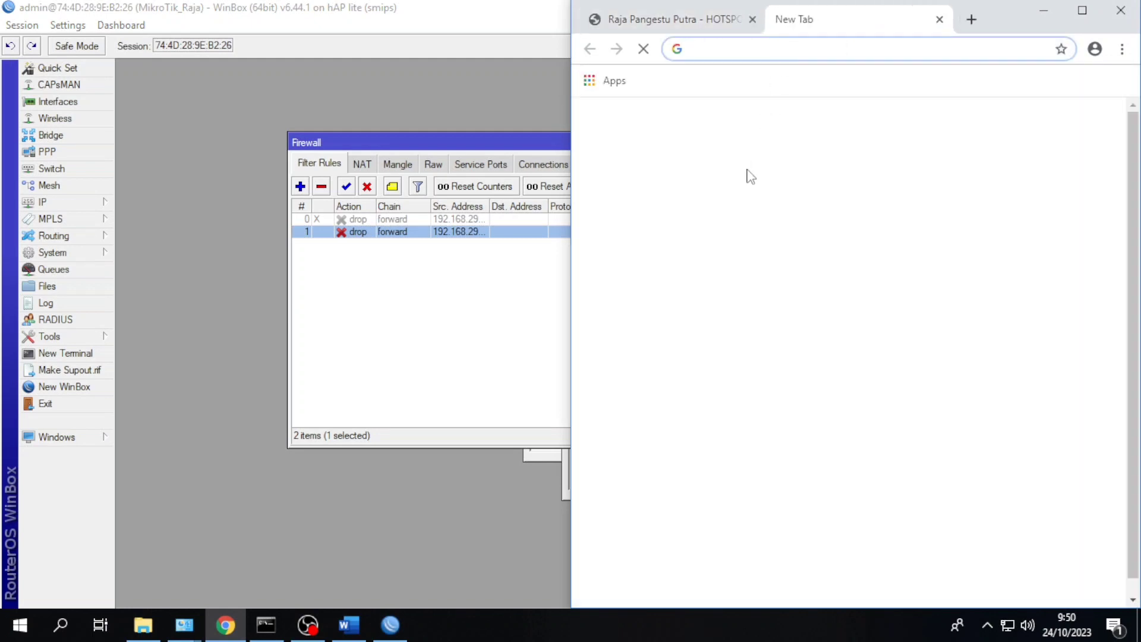
text(ti)
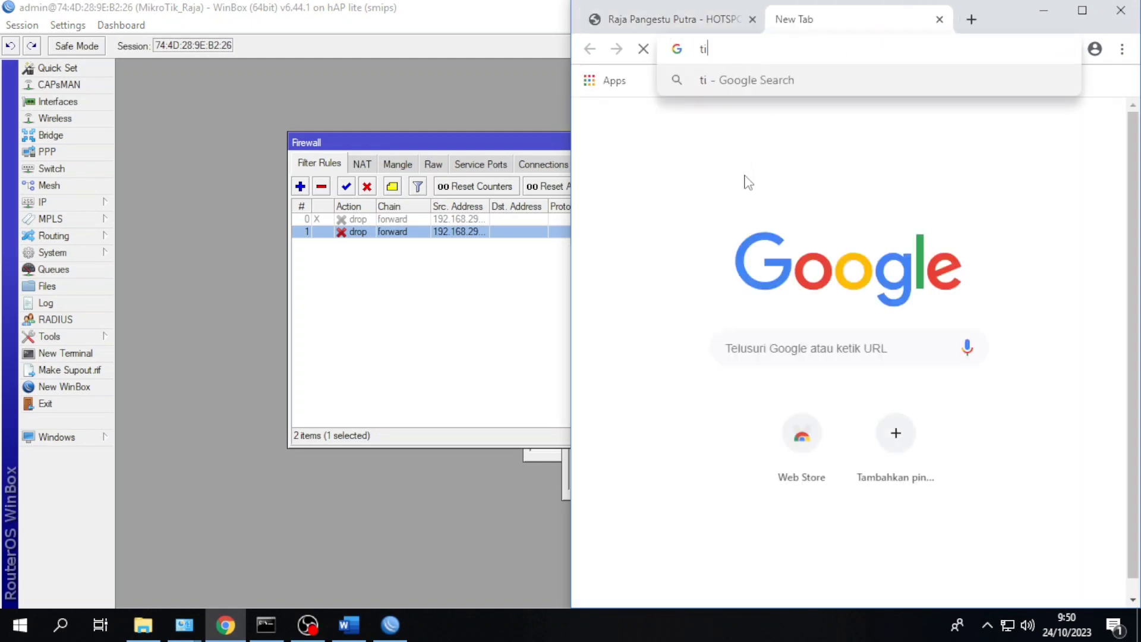
text(ktok.)
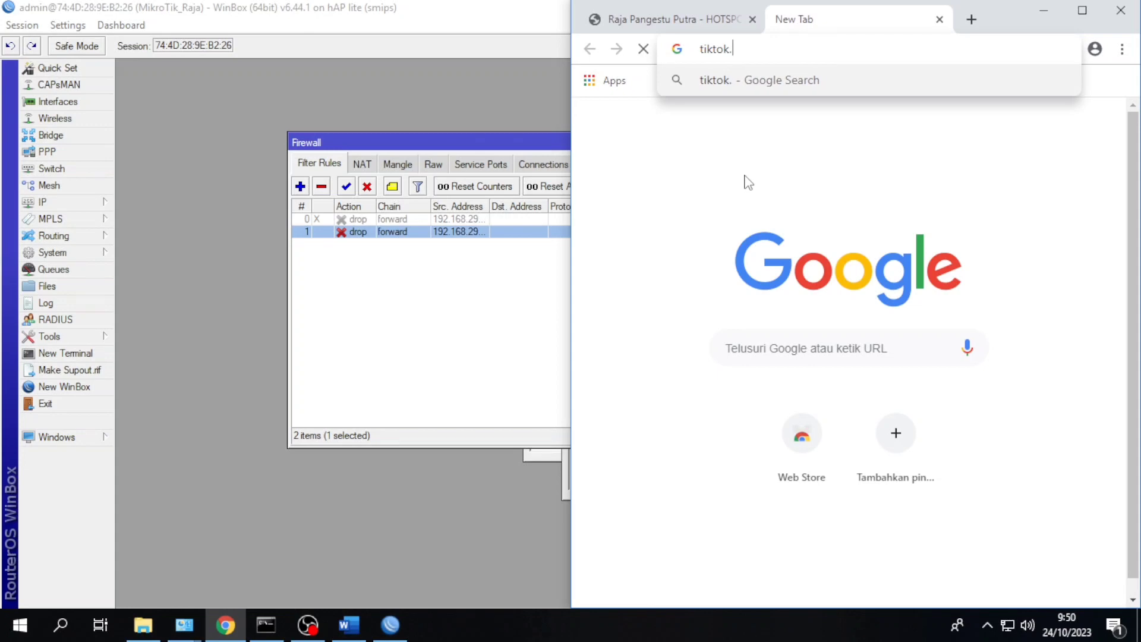
text(com)
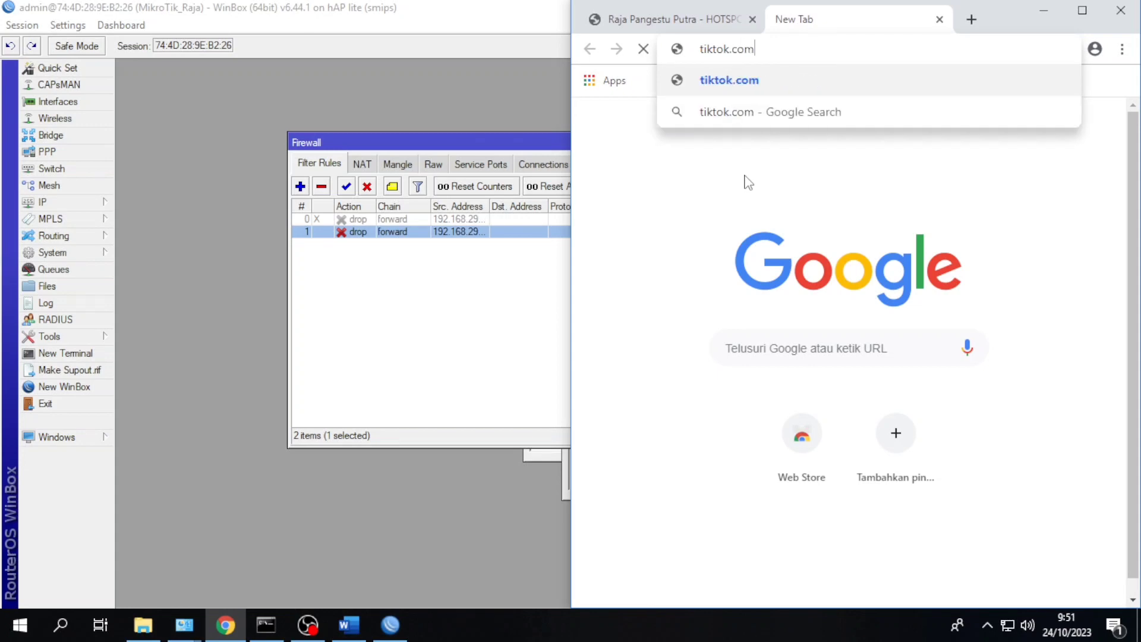
key(Return)
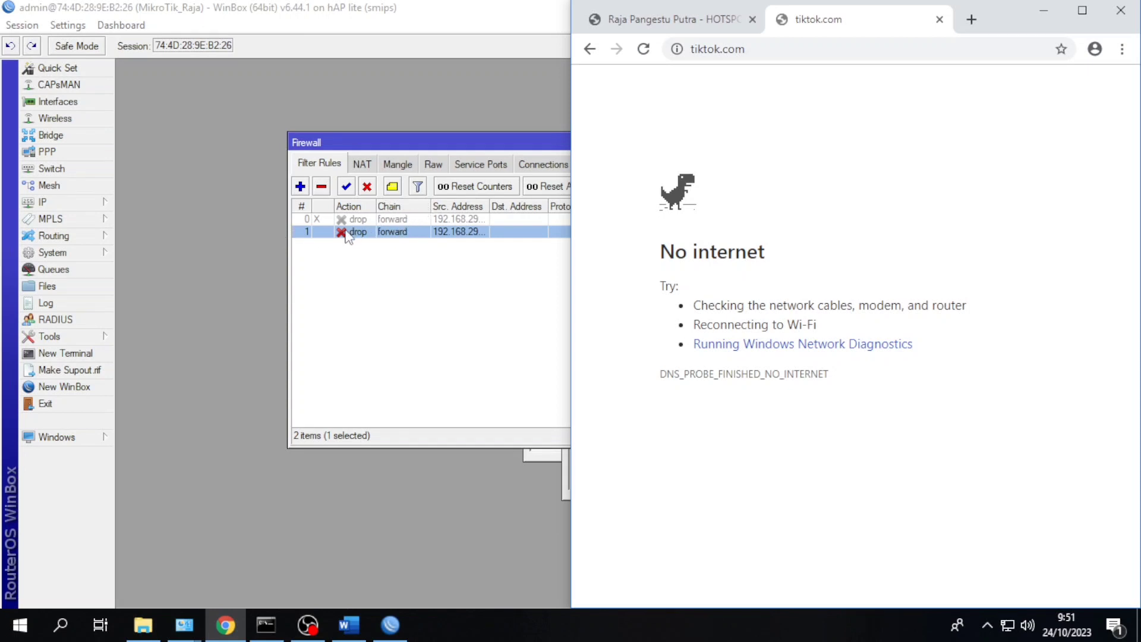
Step: Disable the tiktok drop rule in WinBox and reload tiktok.com in Chrome to test access without it
click(368, 188)
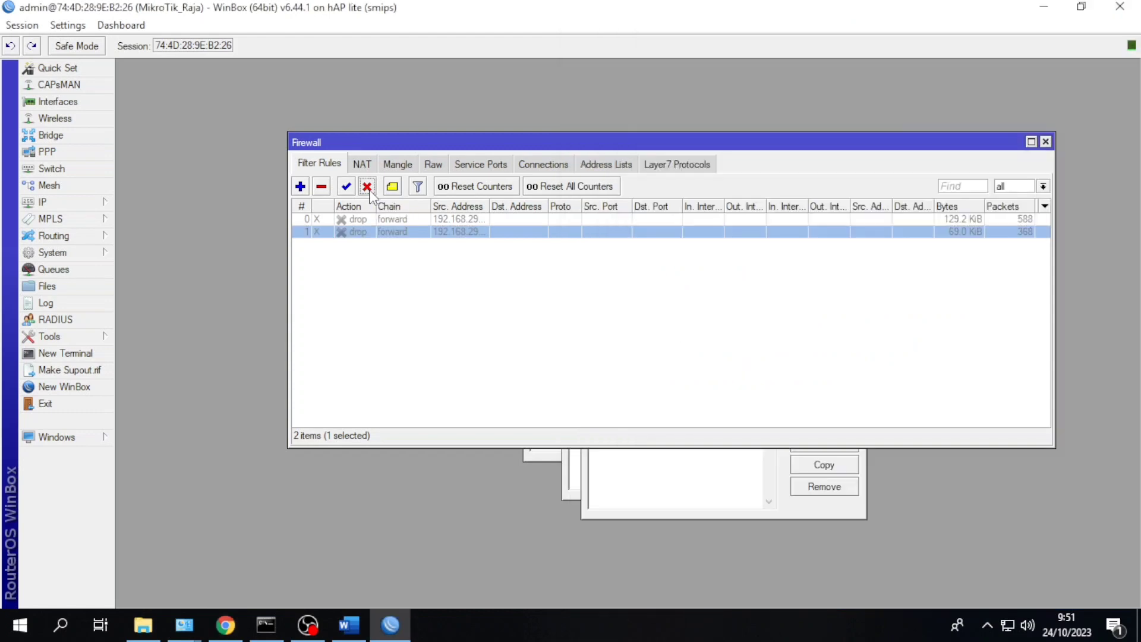
click(227, 624)
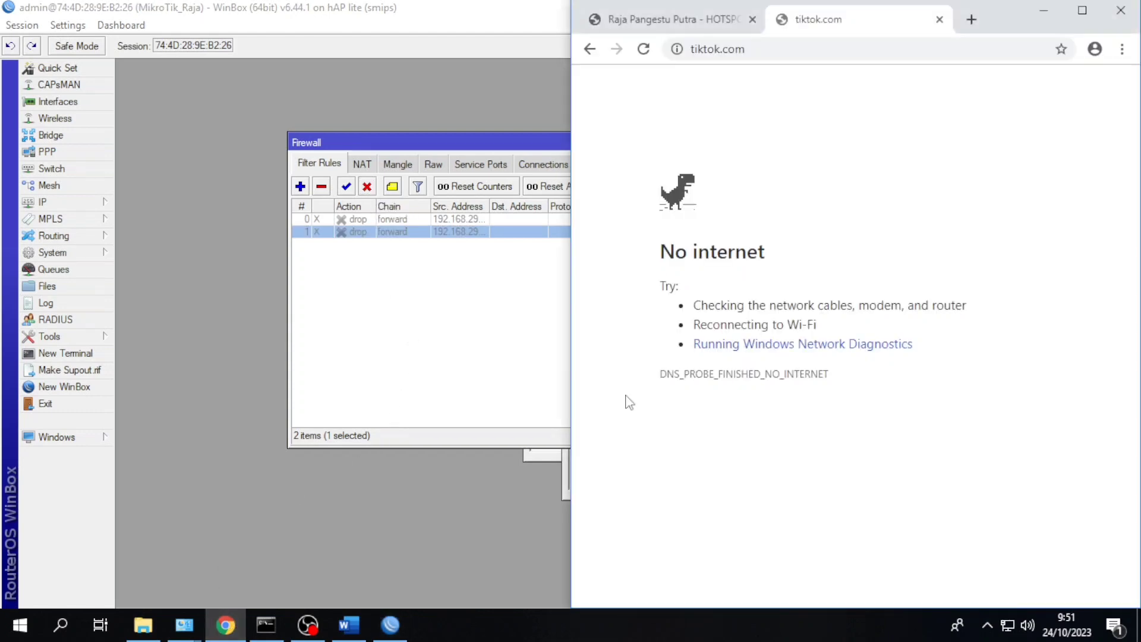
click(646, 52)
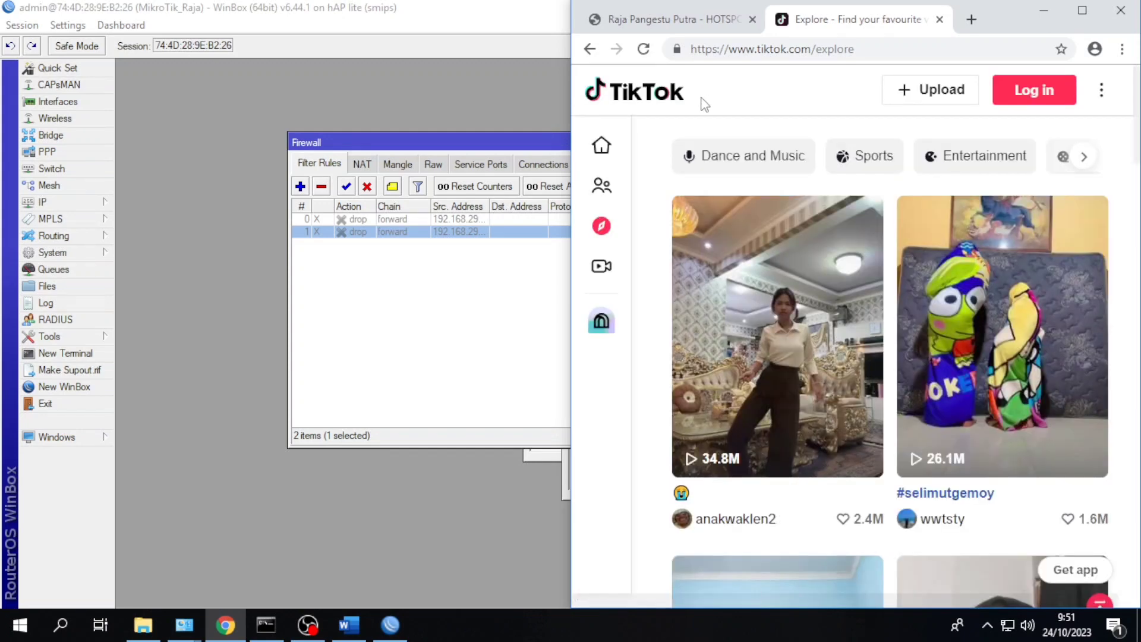
Step: Re-enable the second drop rule in WinBox and save it with its Layer7 protocol set to digital.jawapos.com
click(369, 237)
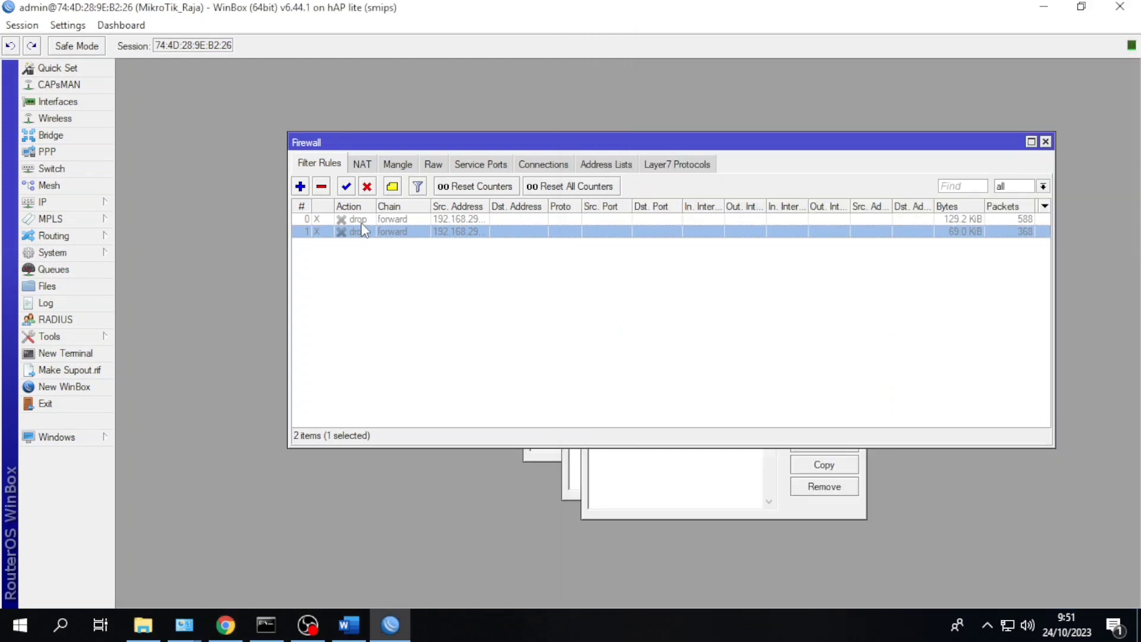
click(346, 186)
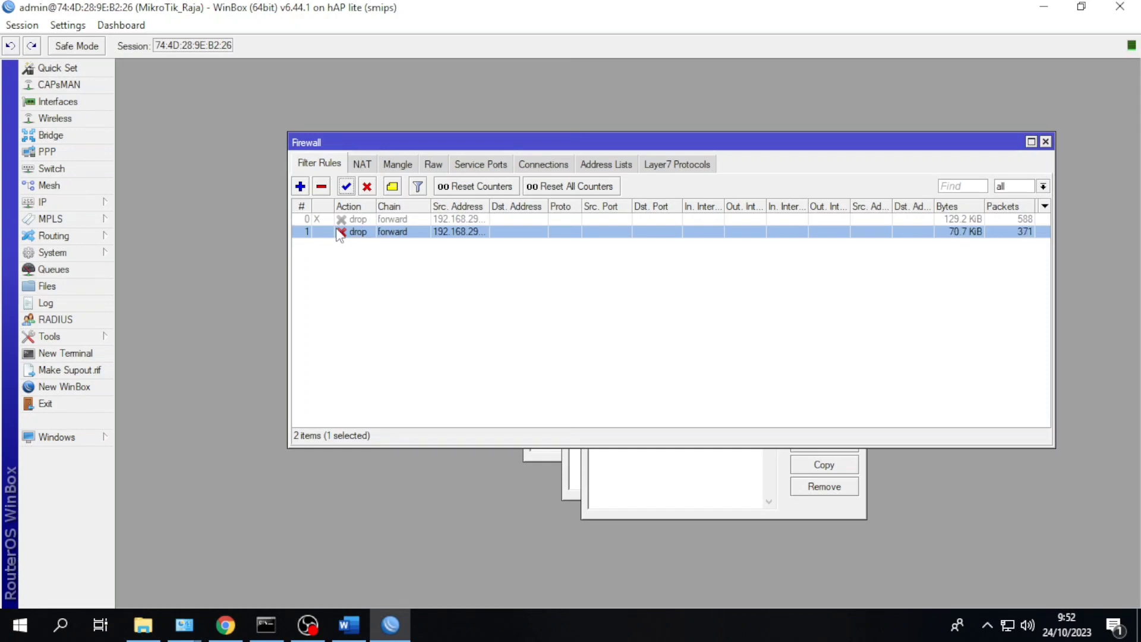
double_click(368, 234)
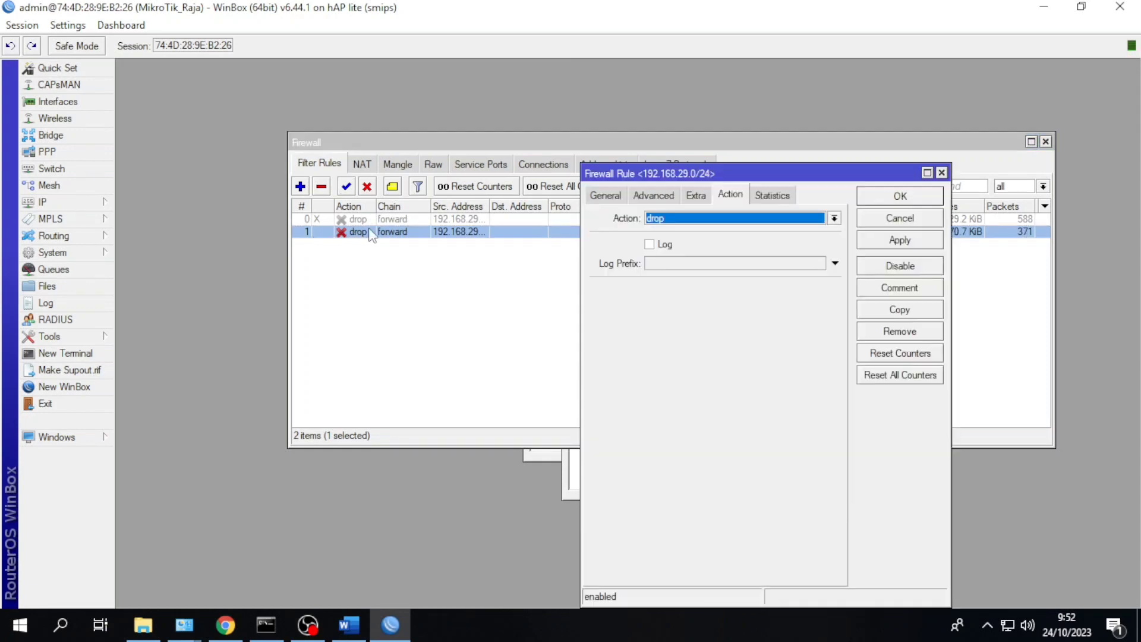
click(621, 199)
click(656, 195)
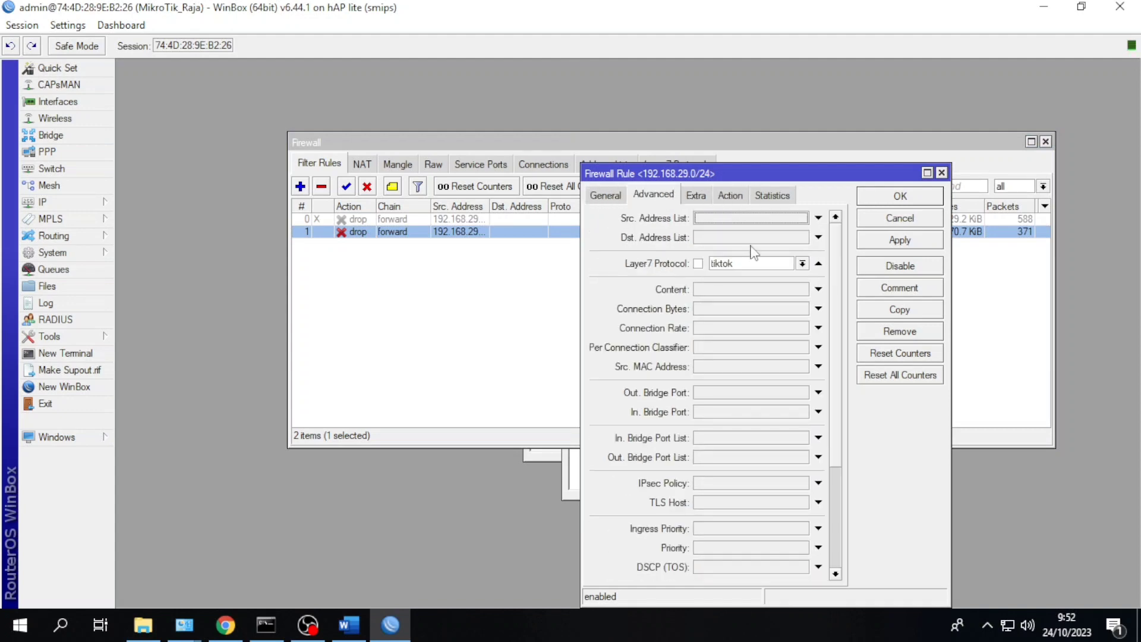
click(802, 263)
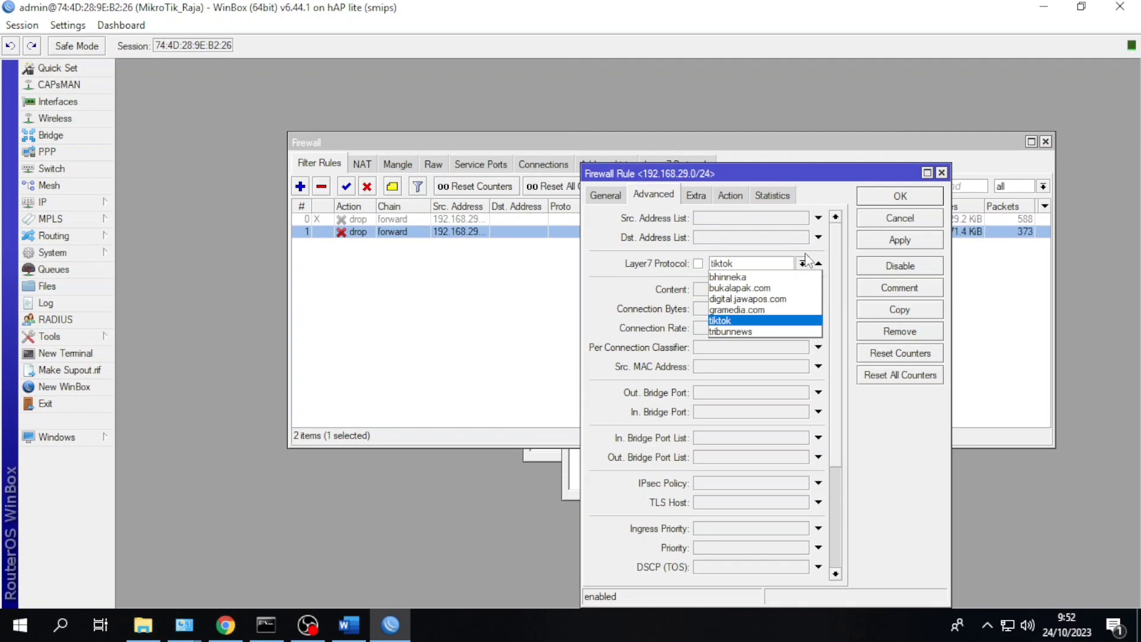
click(773, 300)
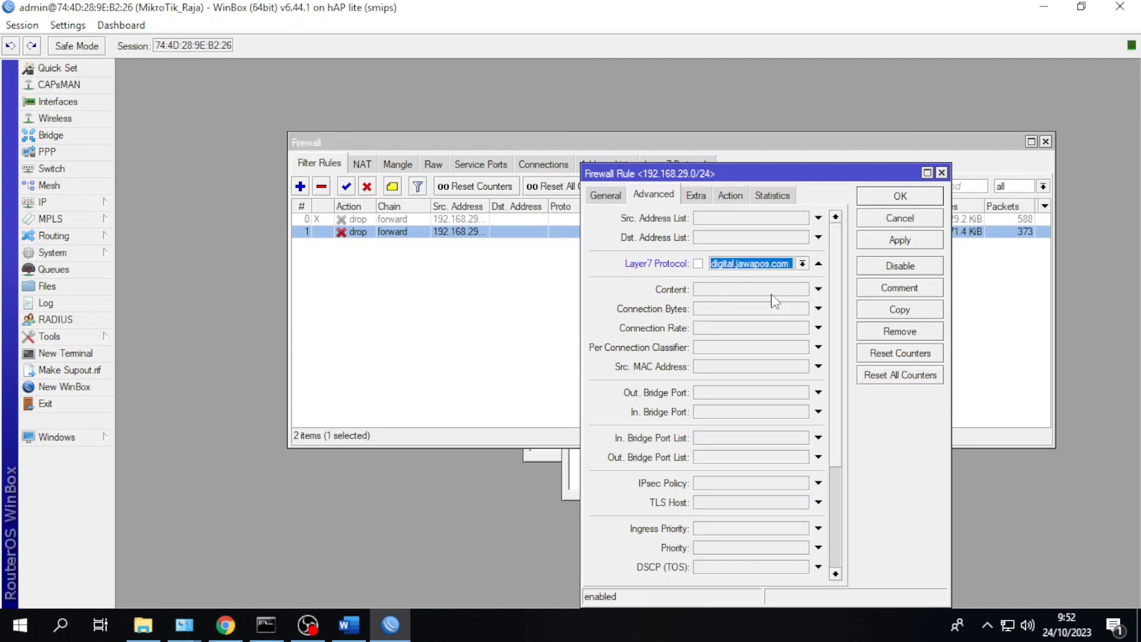
click(895, 242)
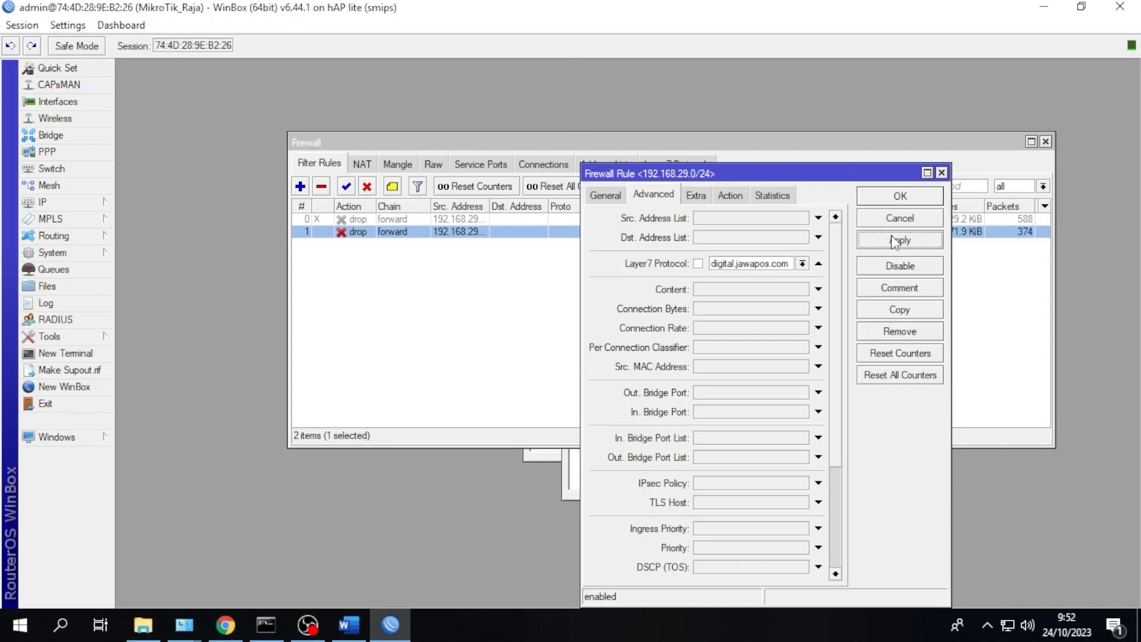
click(899, 198)
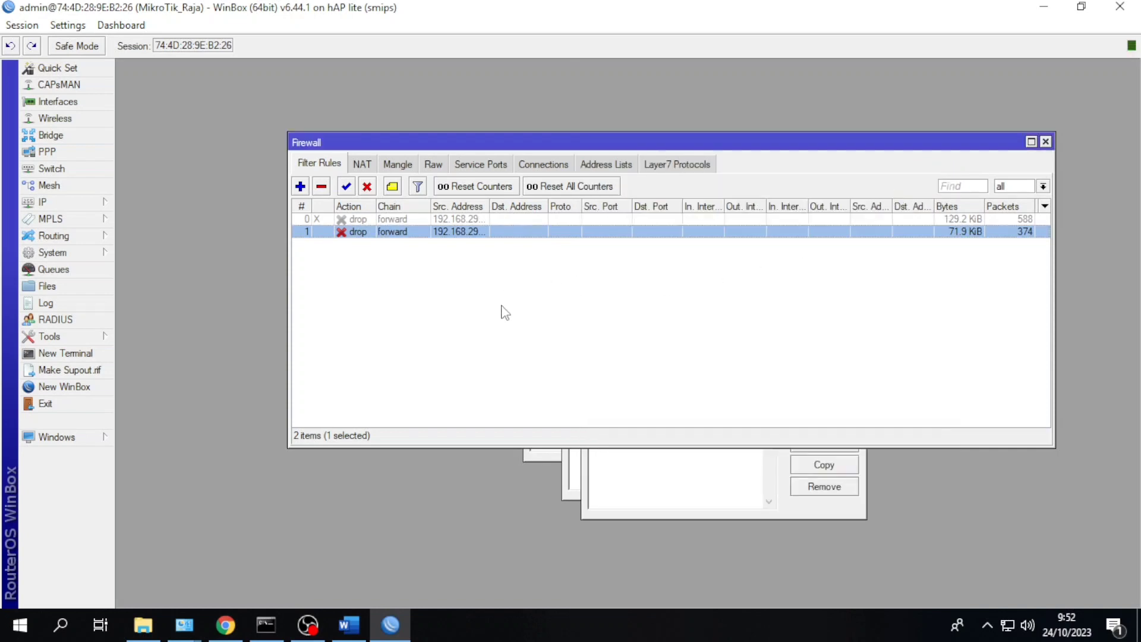
Step: Switch to Chrome and load digital.jawapos.com in a new tab to test the block
click(226, 624)
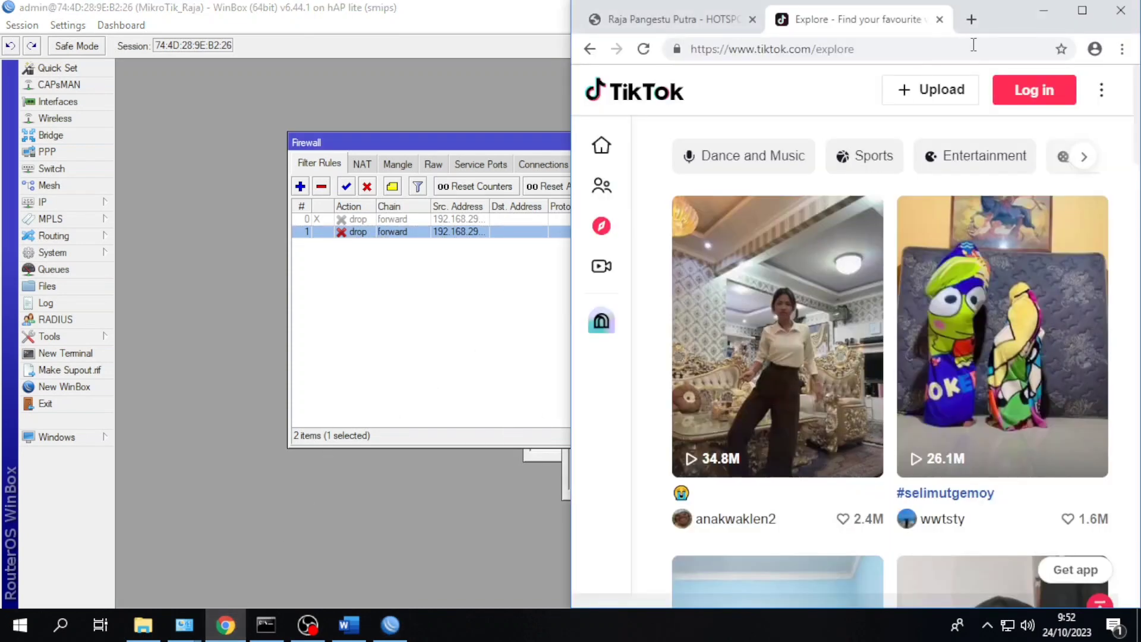
click(971, 19)
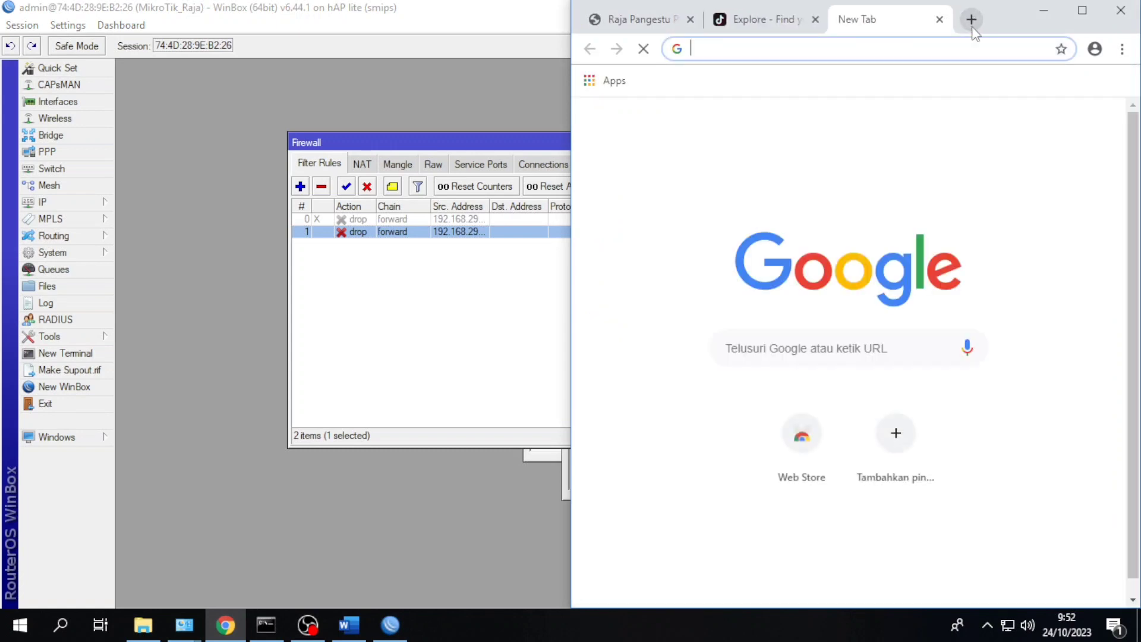
text(dig)
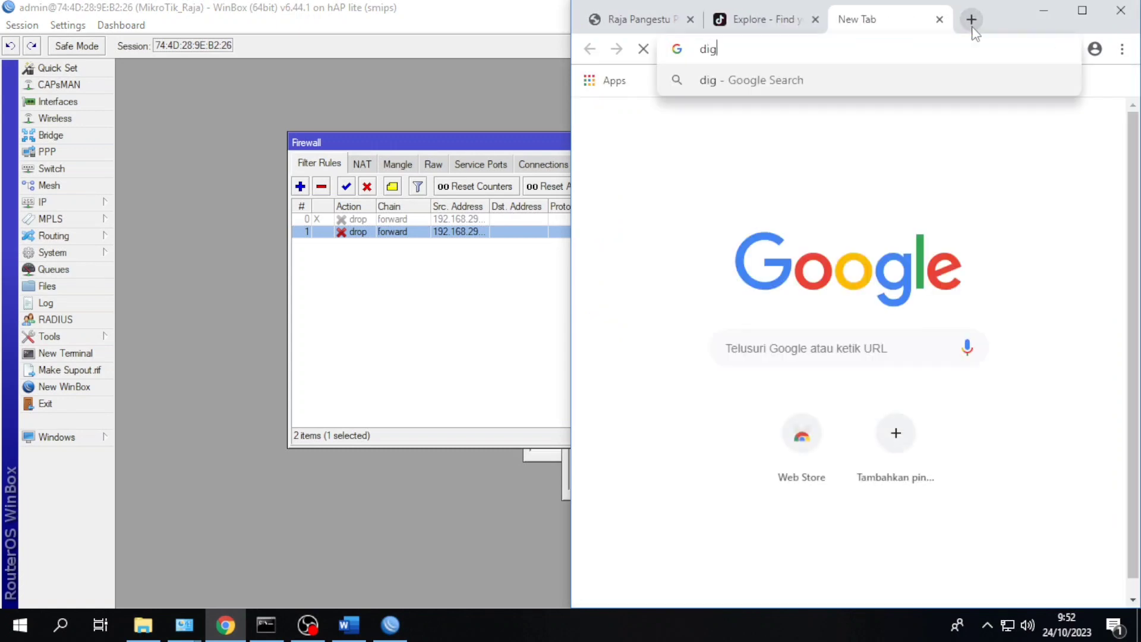
text(ital)
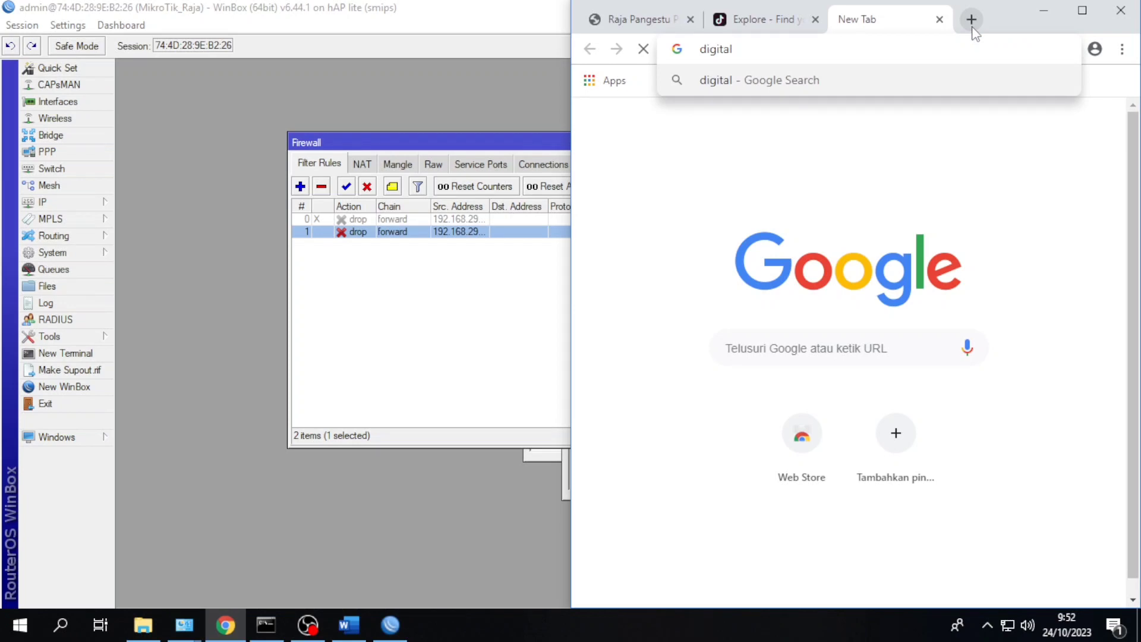
text(.jawapos)
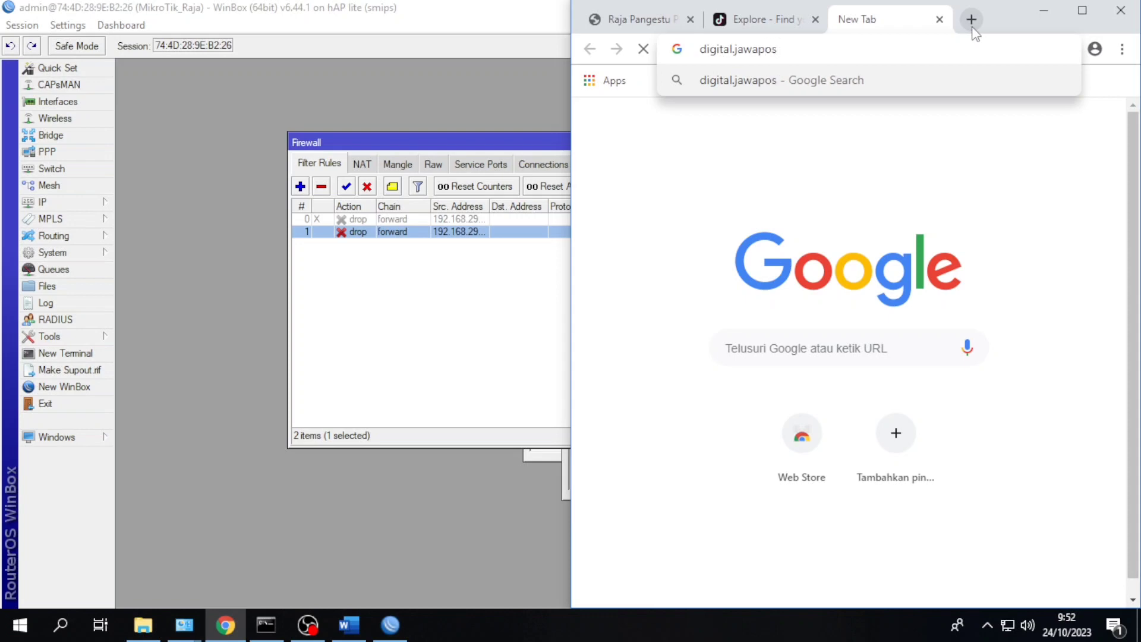
text(.com)
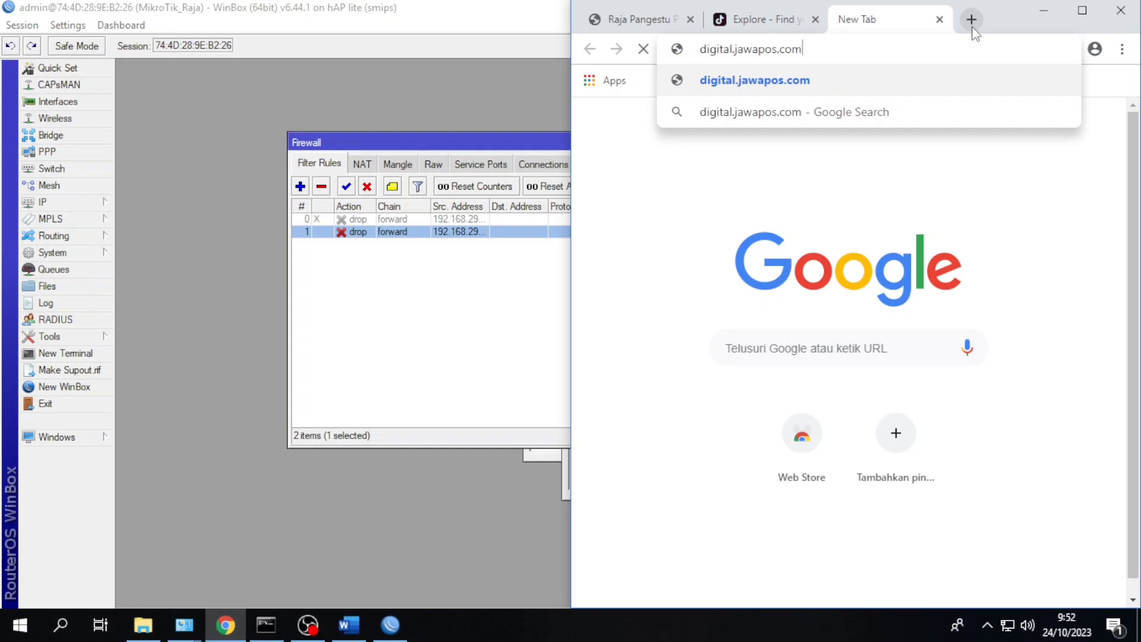
key(Return)
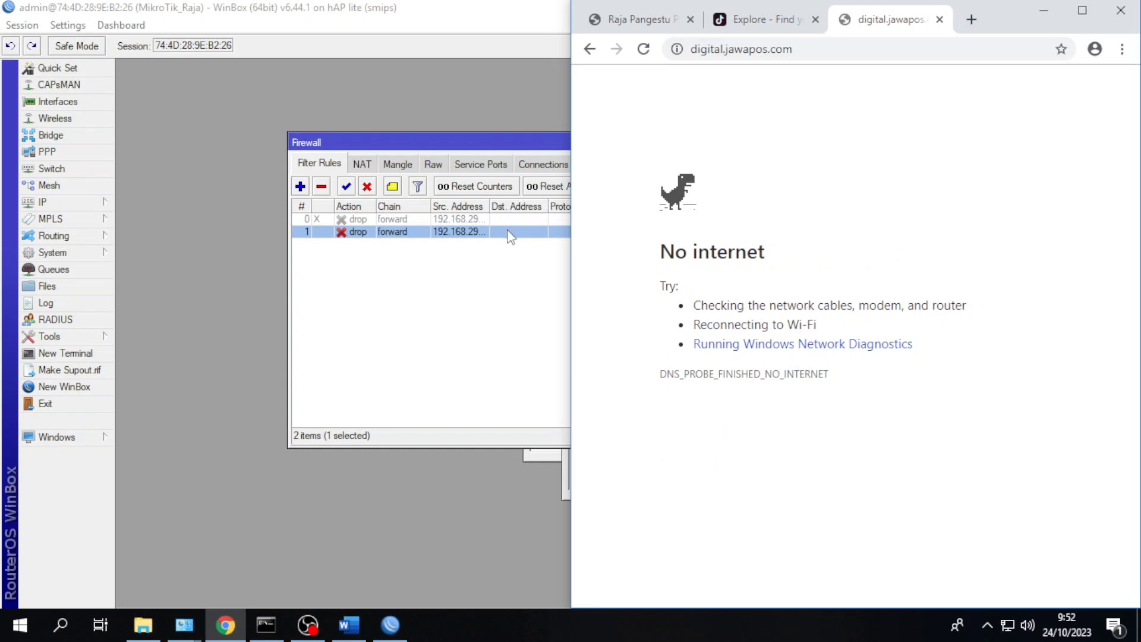
Step: Disable the digital.jawapos.com drop rule in WinBox and reload the site in Chrome to test access without it
click(367, 189)
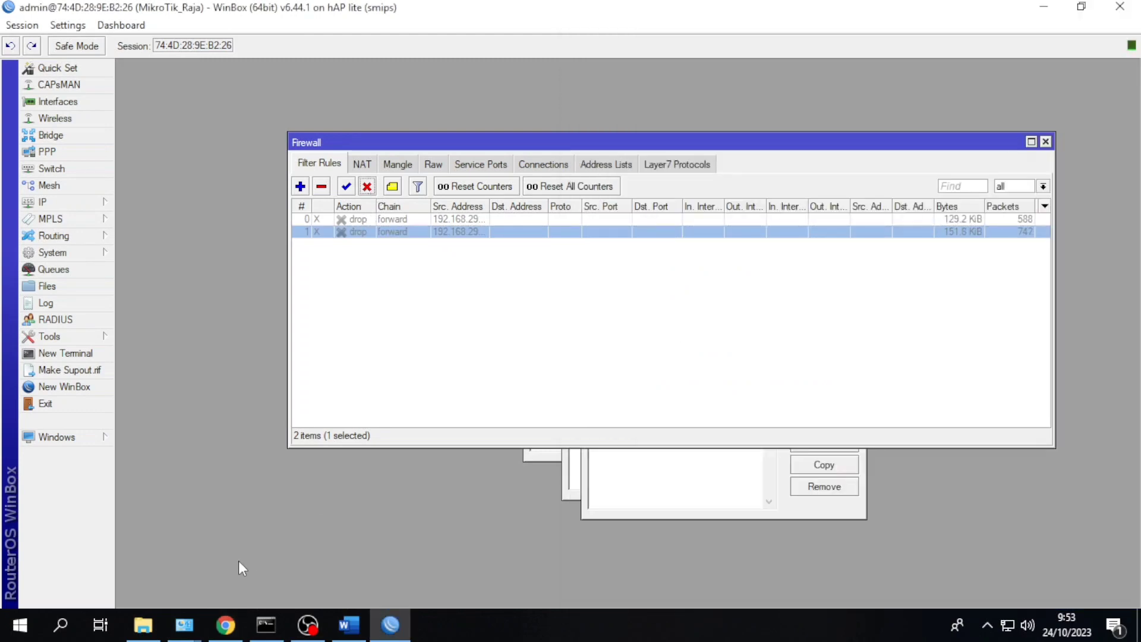
click(225, 625)
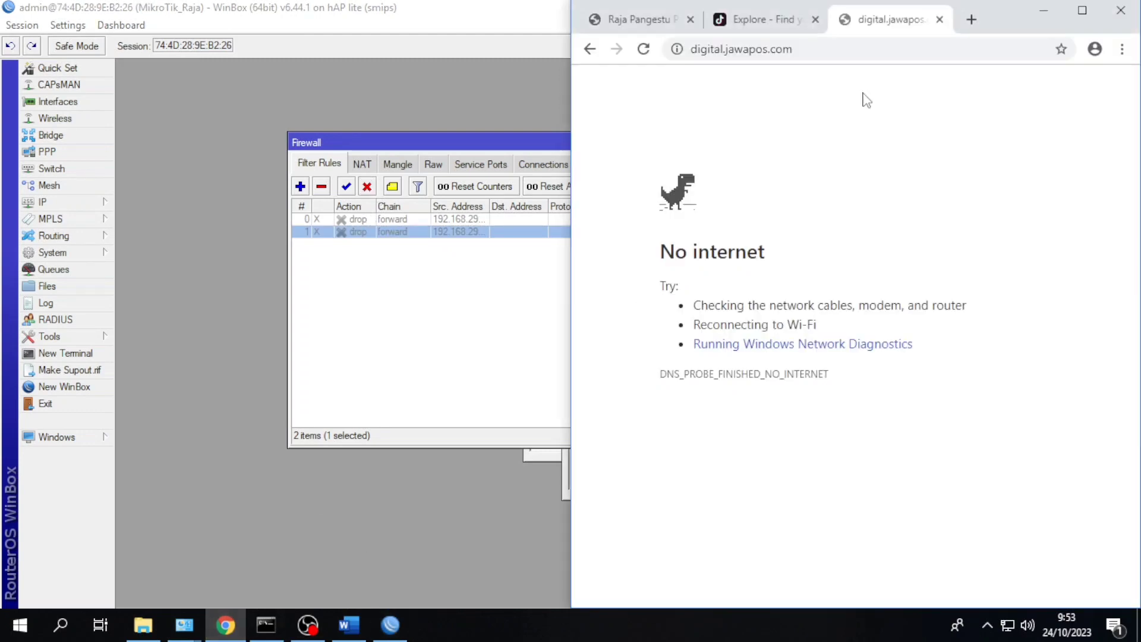
click(644, 49)
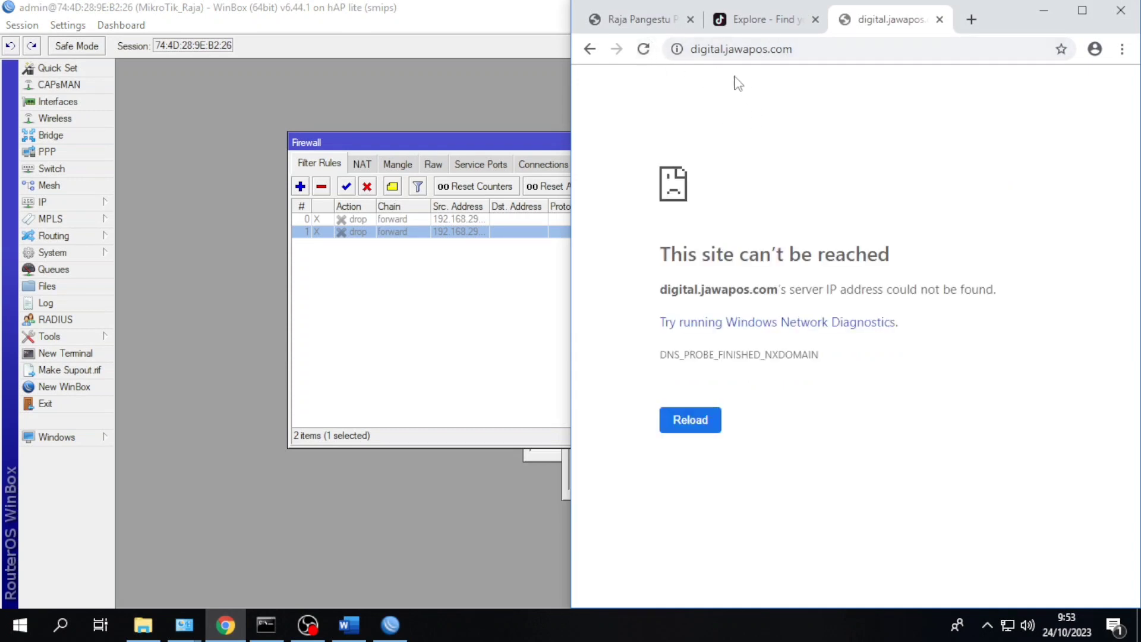
click(644, 49)
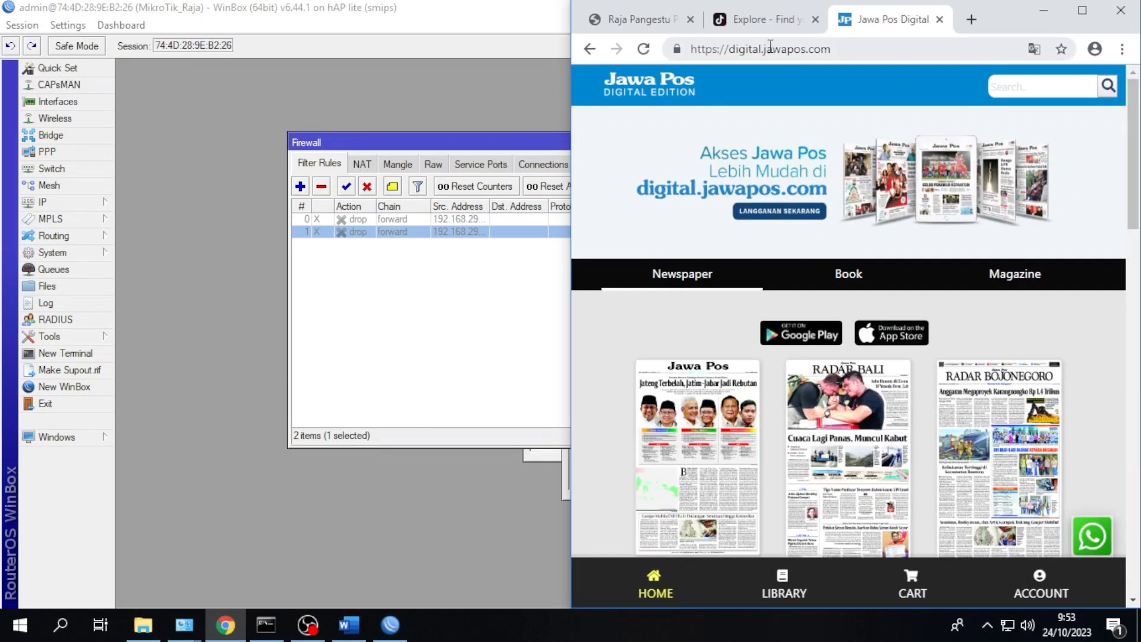
Step: Close the TikTok and Jawa Pos browser tabs
click(815, 20)
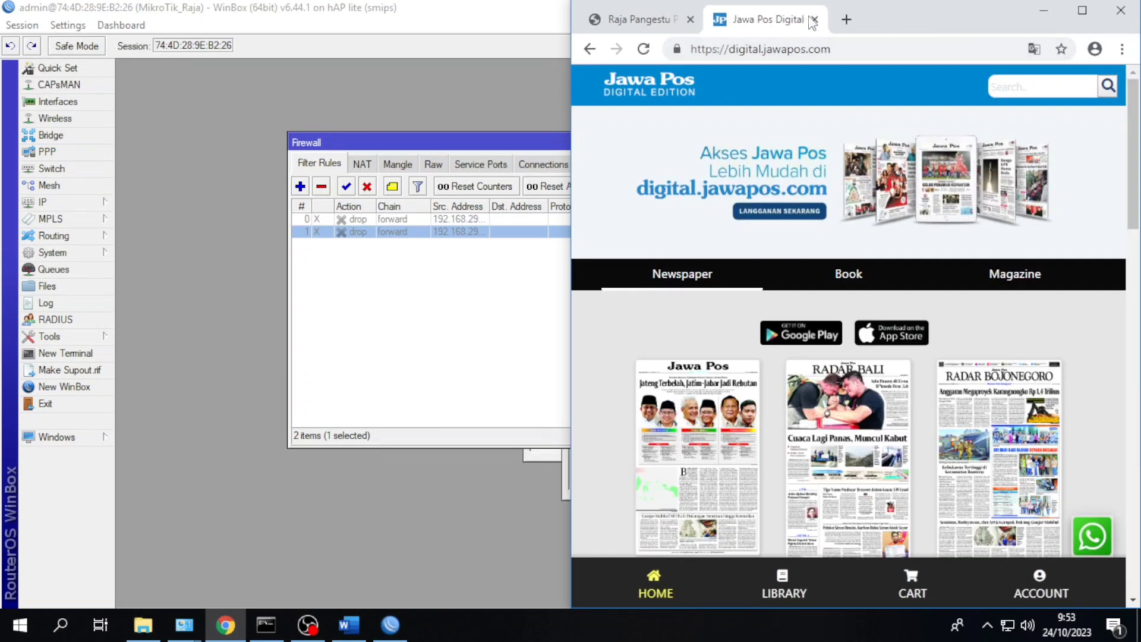
click(814, 20)
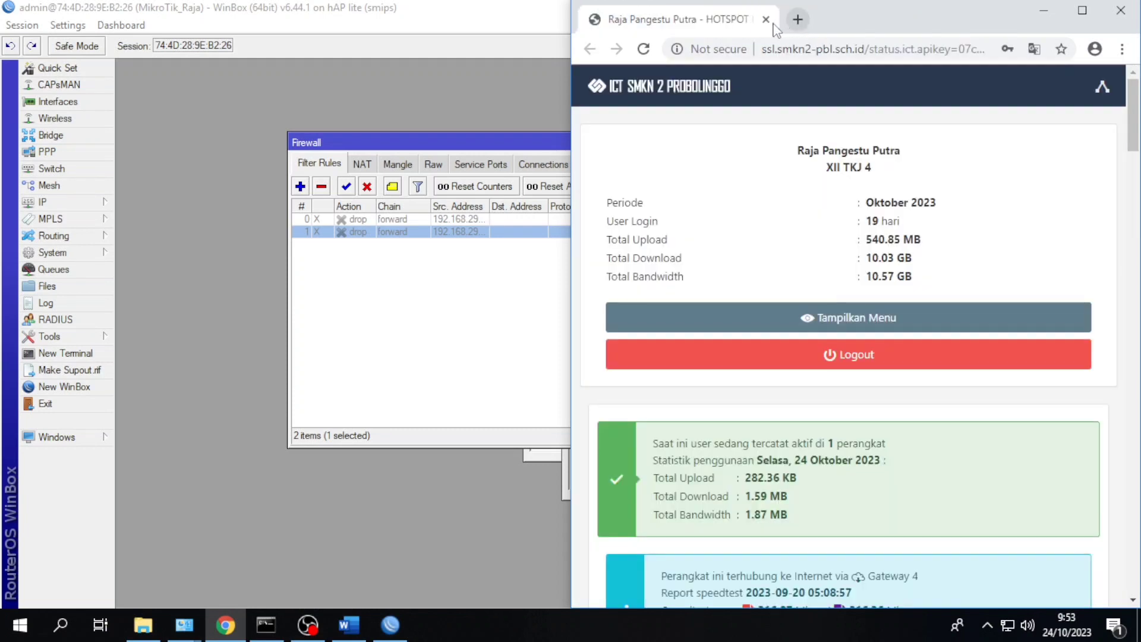
Step: Open a blank browser tab, then enable the second drop rule in WinBox and save it with Layer7 protocol gramedia.com
click(797, 20)
click(364, 233)
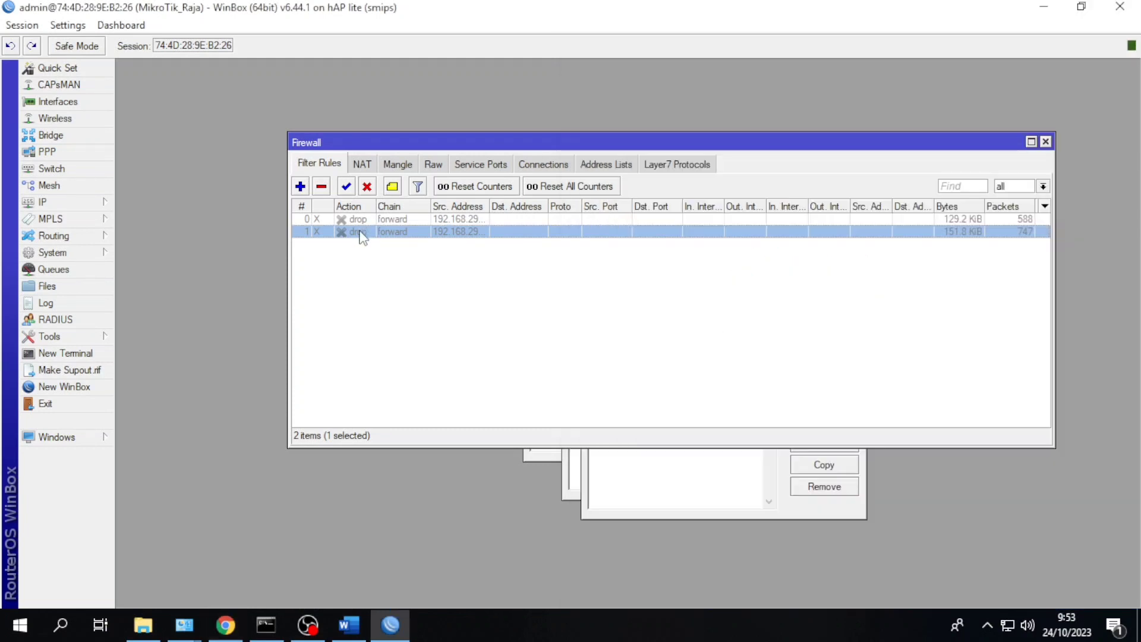
click(346, 188)
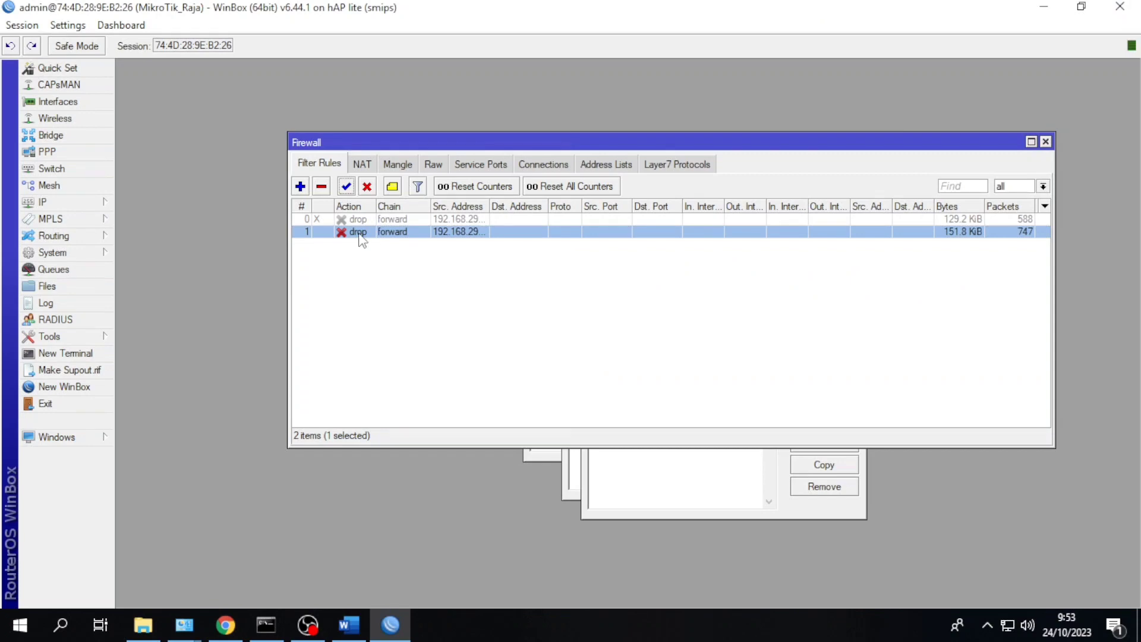
double_click(359, 232)
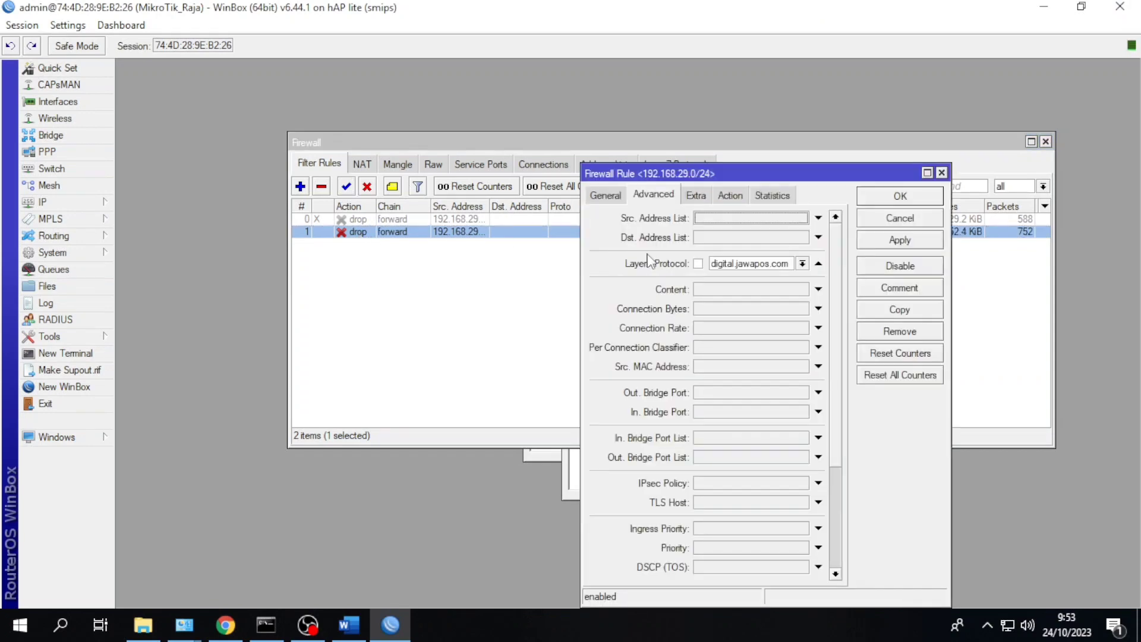
click(803, 265)
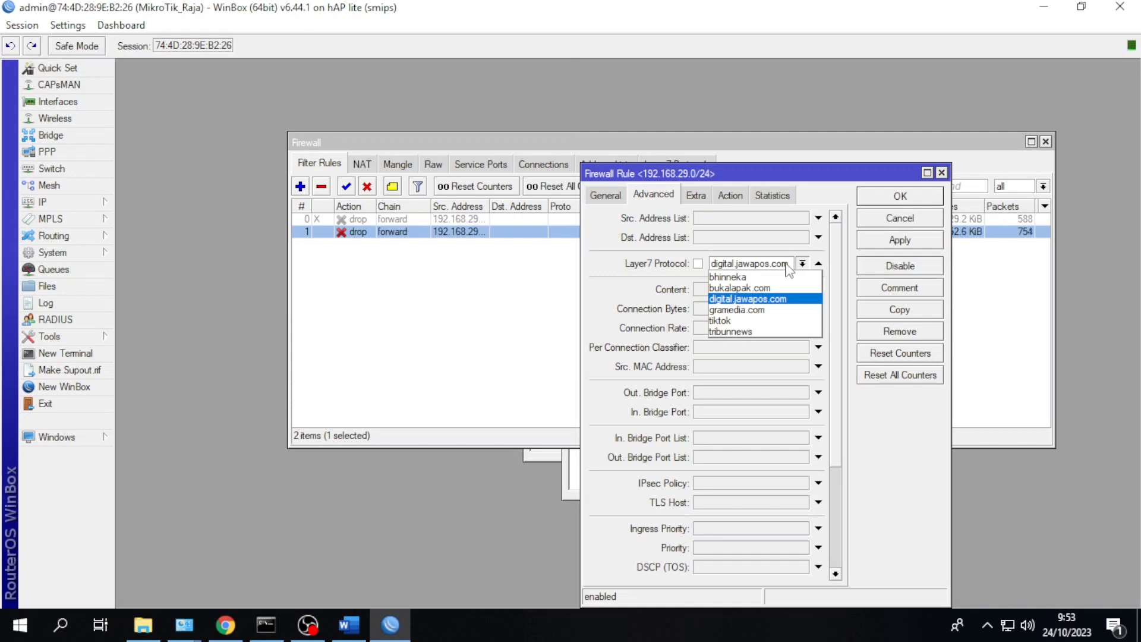
click(752, 309)
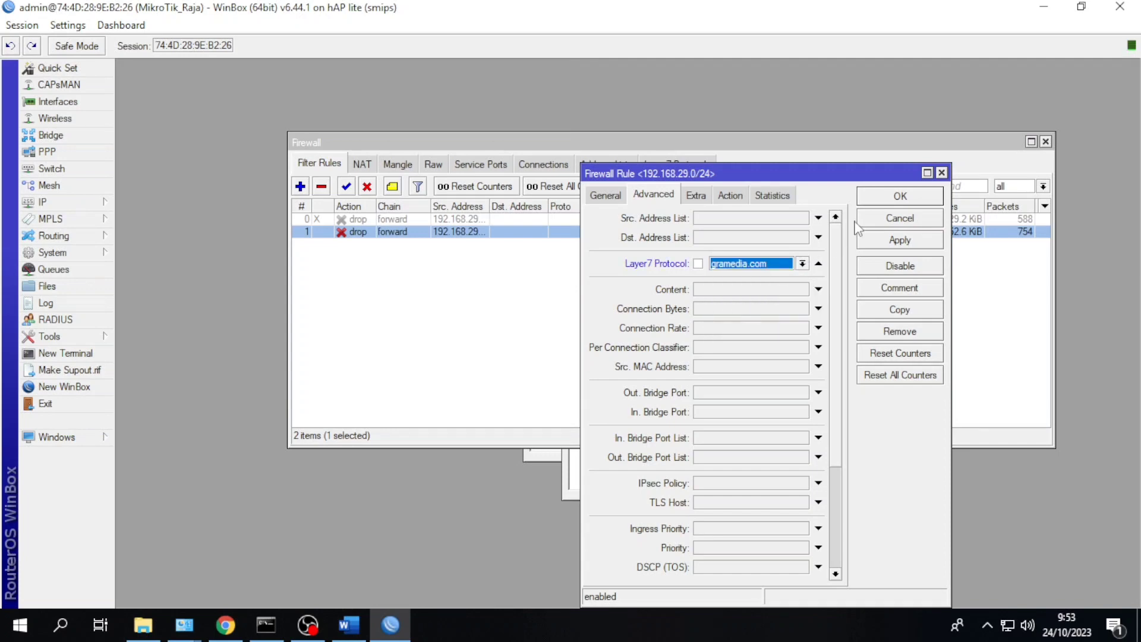
click(921, 240)
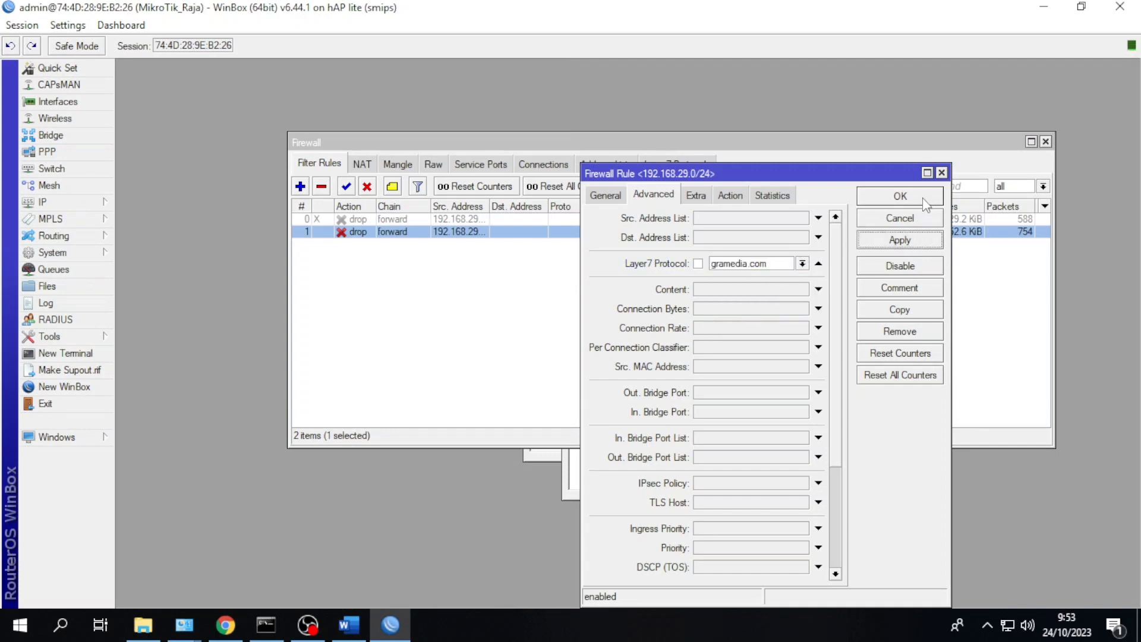
click(924, 198)
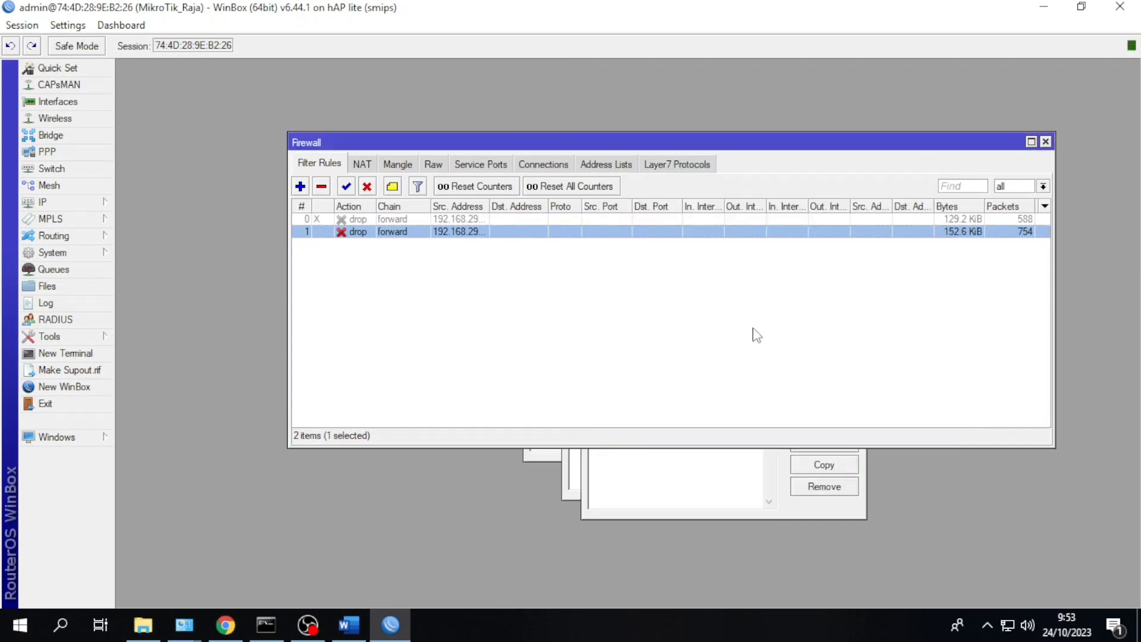
Step: Switch to Chrome and load gramedia.com in the blank tab to test the block
click(225, 625)
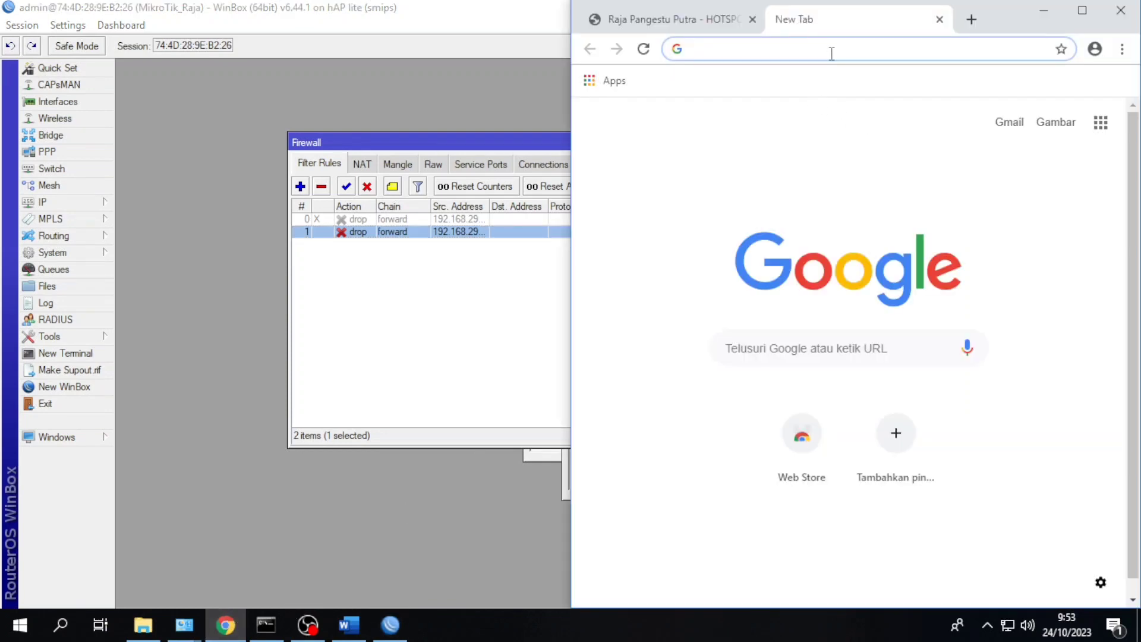
text(gramedi)
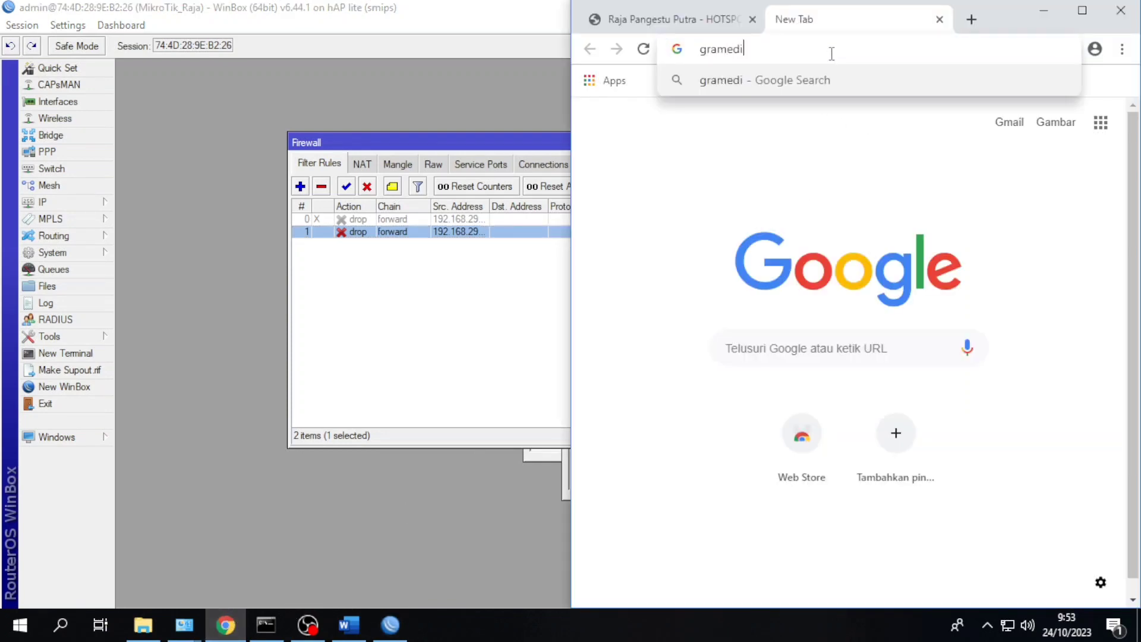
text(a.com)
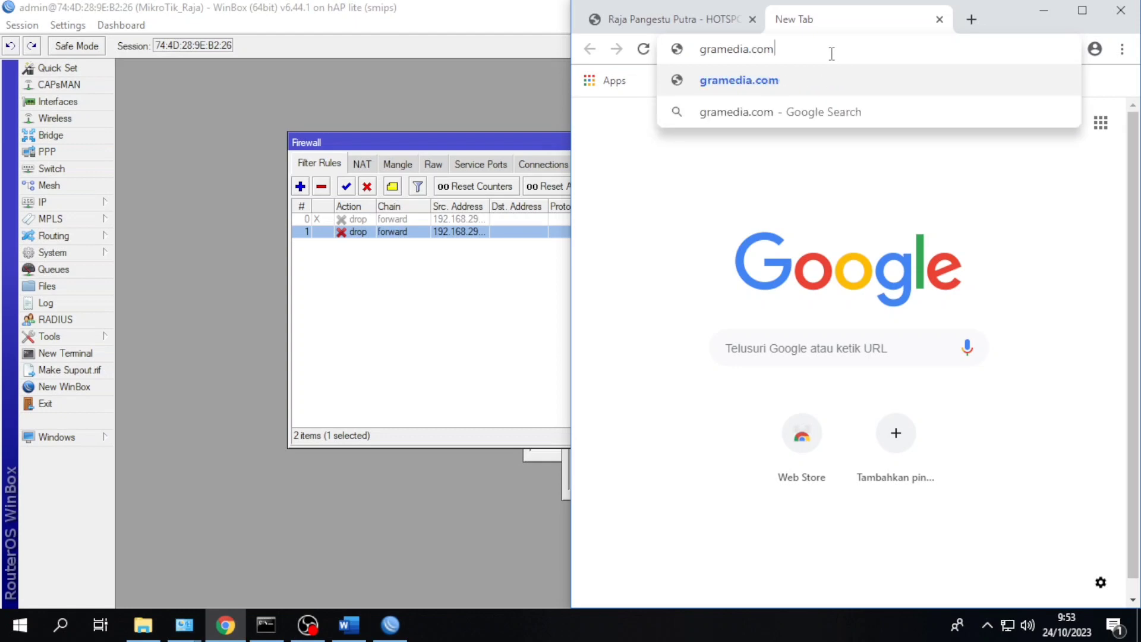
key(Return)
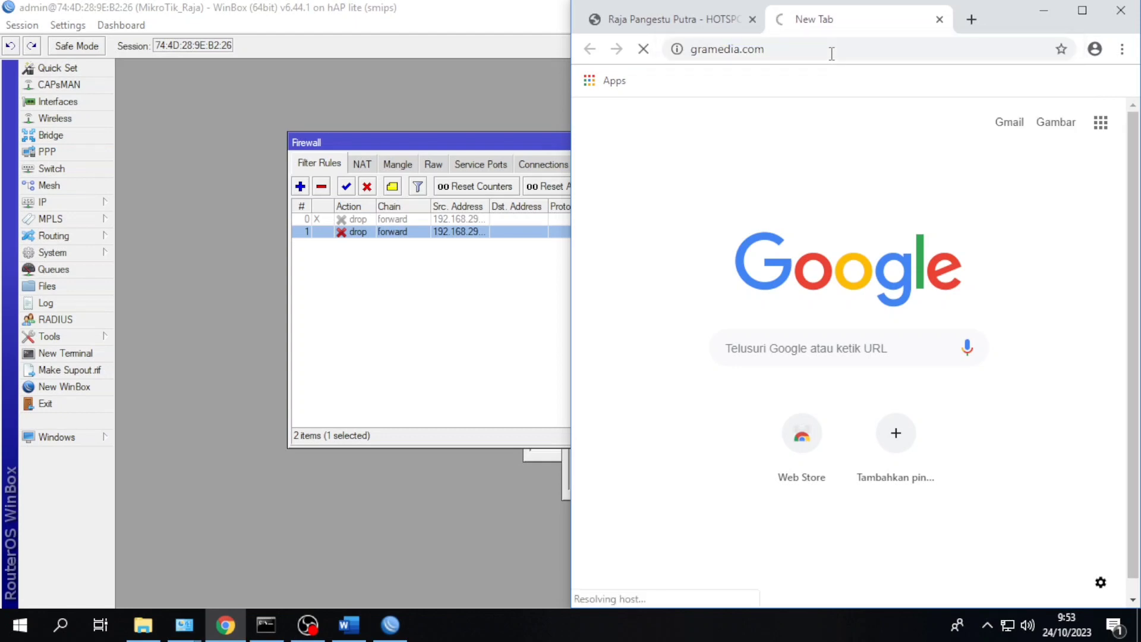
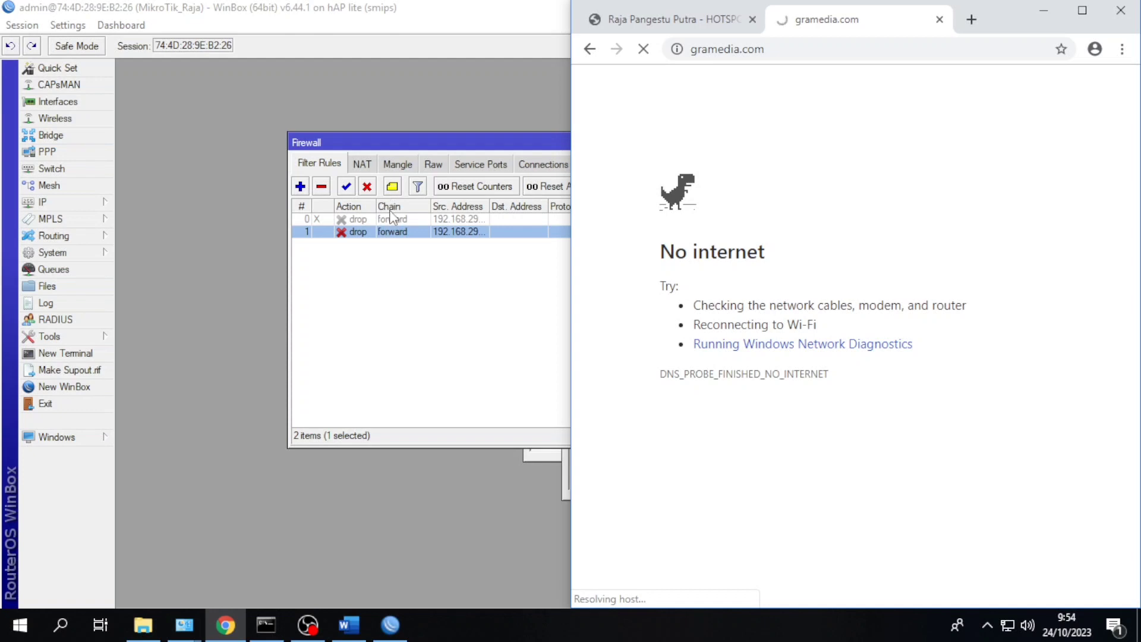
Step: Disable the gramedia.com drop rule in WinBox and reload the site in Chrome to test access without it
click(368, 187)
click(229, 624)
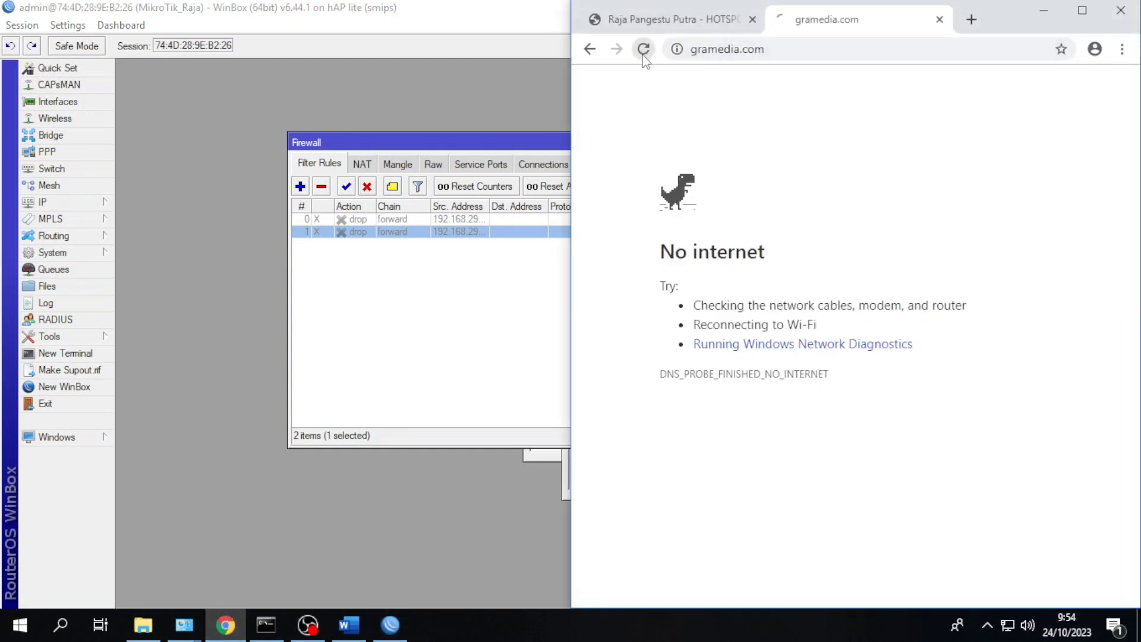
click(644, 50)
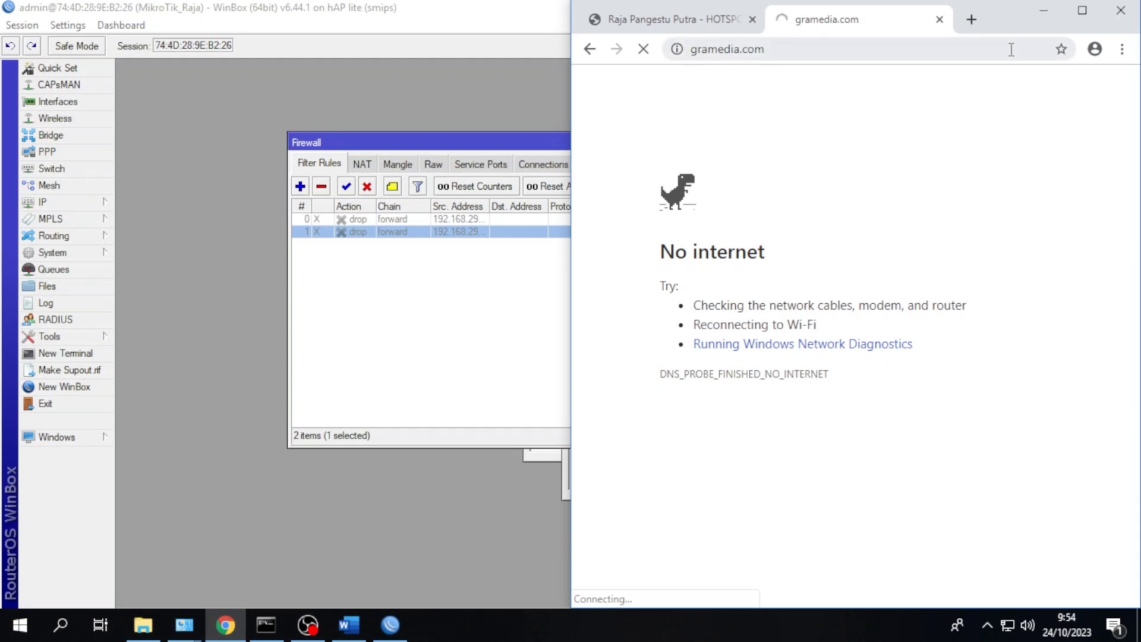
Step: Load gramedia.com in another new tab and compare the two gramedia.com tabs
click(972, 21)
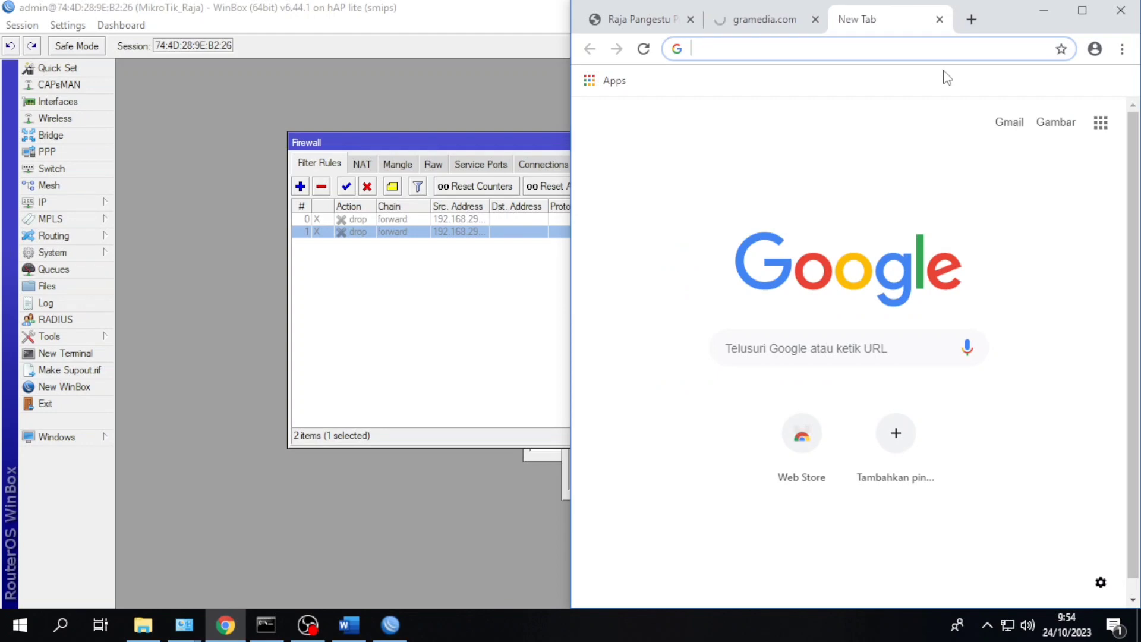
text(gramedia)
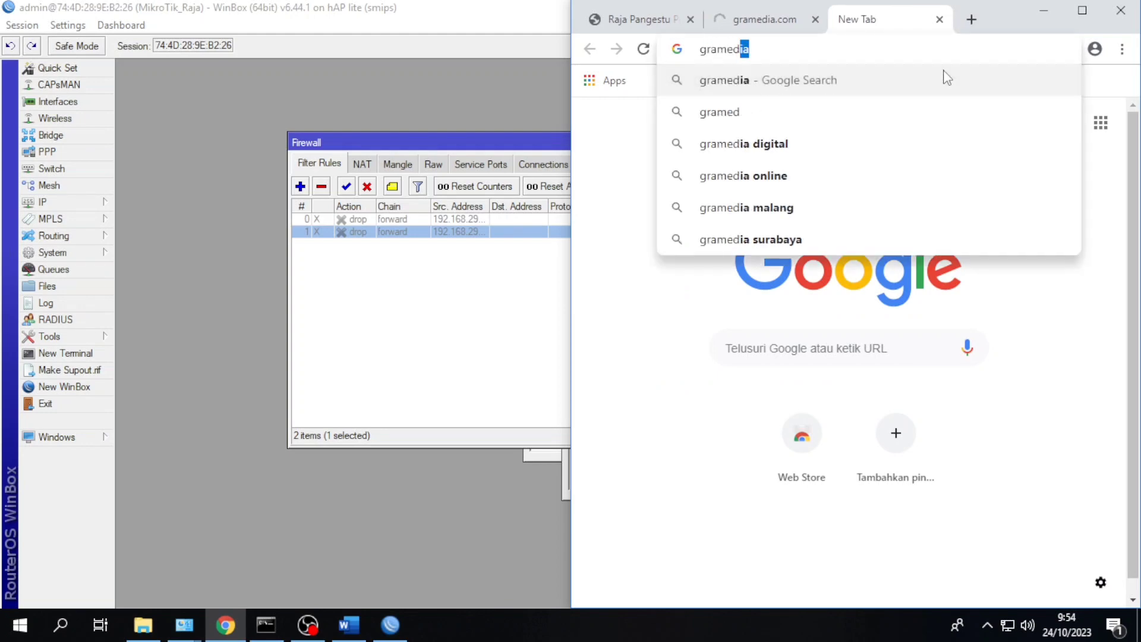
text(.com)
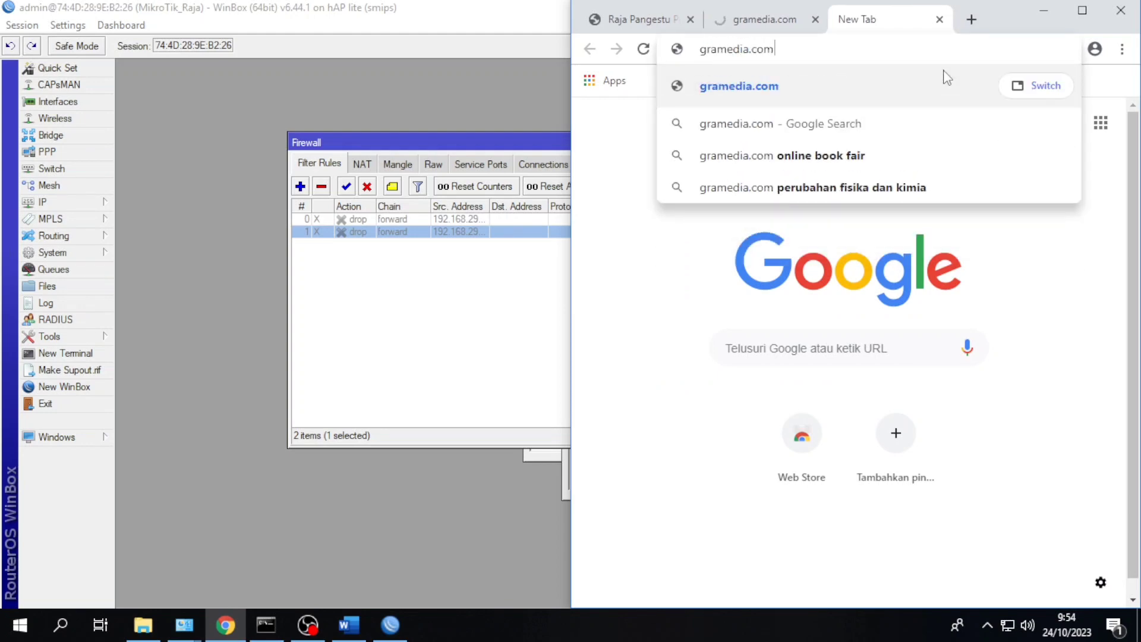
key(Return)
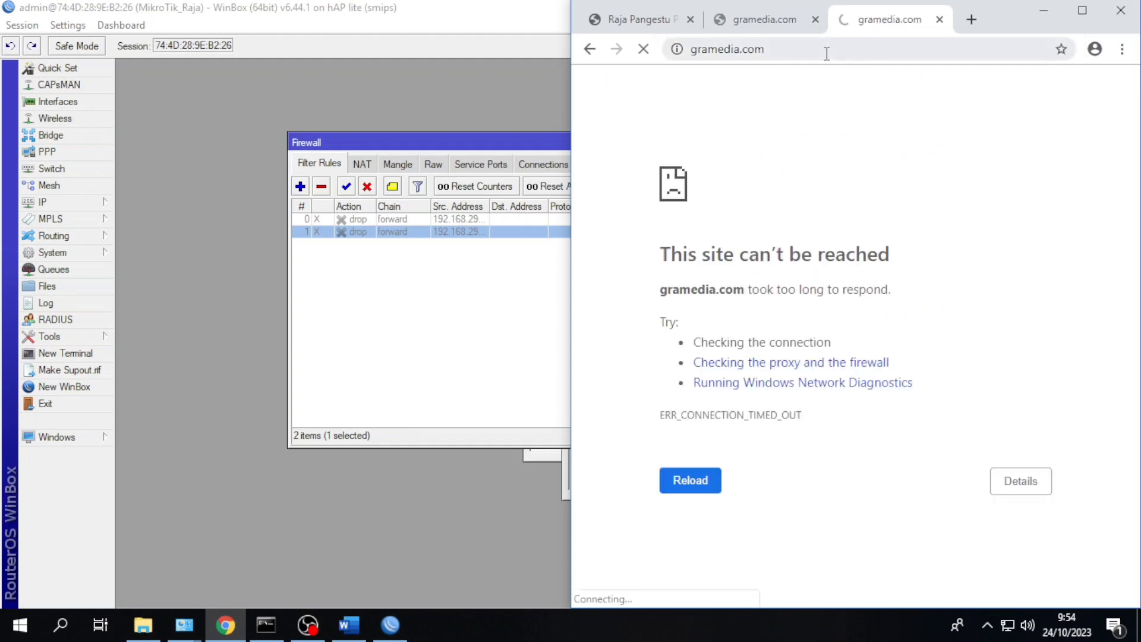
click(789, 27)
click(866, 20)
Step: Check the disabled drop rule's Layer7 protocol in WinBox and reload the first gramedia.com tab in Chrome
double_click(364, 232)
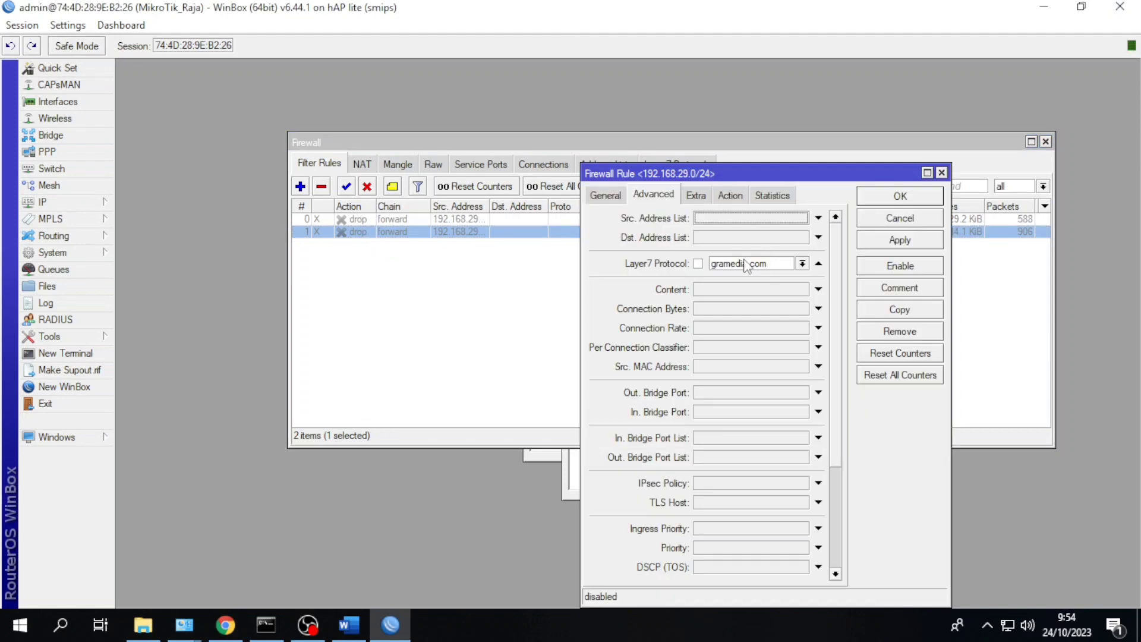
click(225, 624)
click(759, 23)
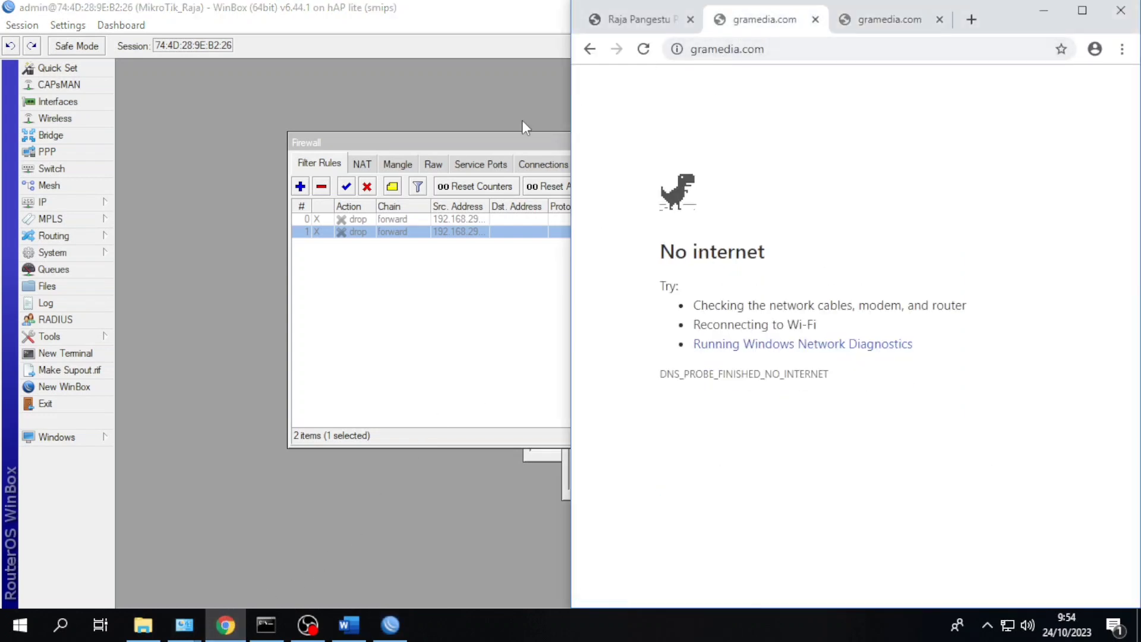
click(644, 49)
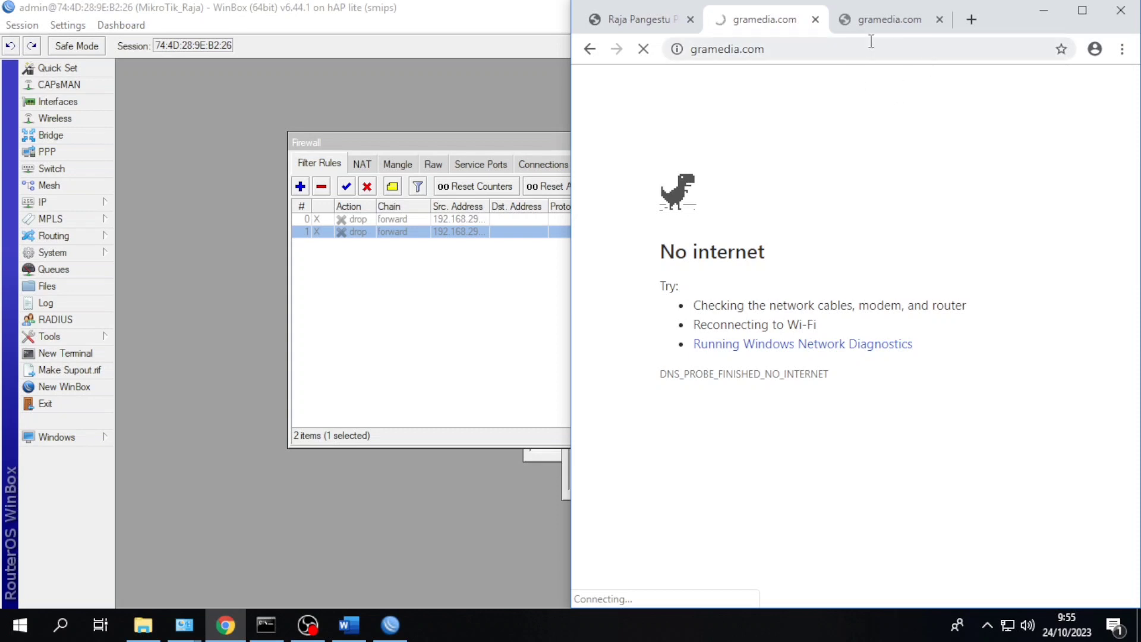
Step: Close both gramedia.com tabs and open a blank tab
click(815, 20)
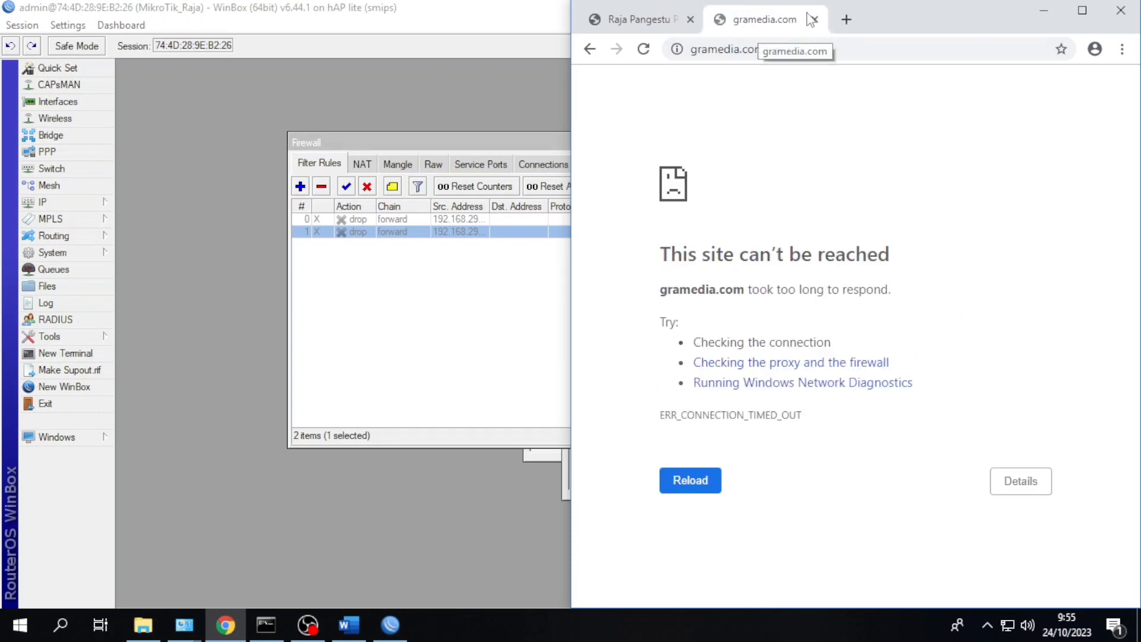
click(815, 20)
click(814, 20)
click(797, 19)
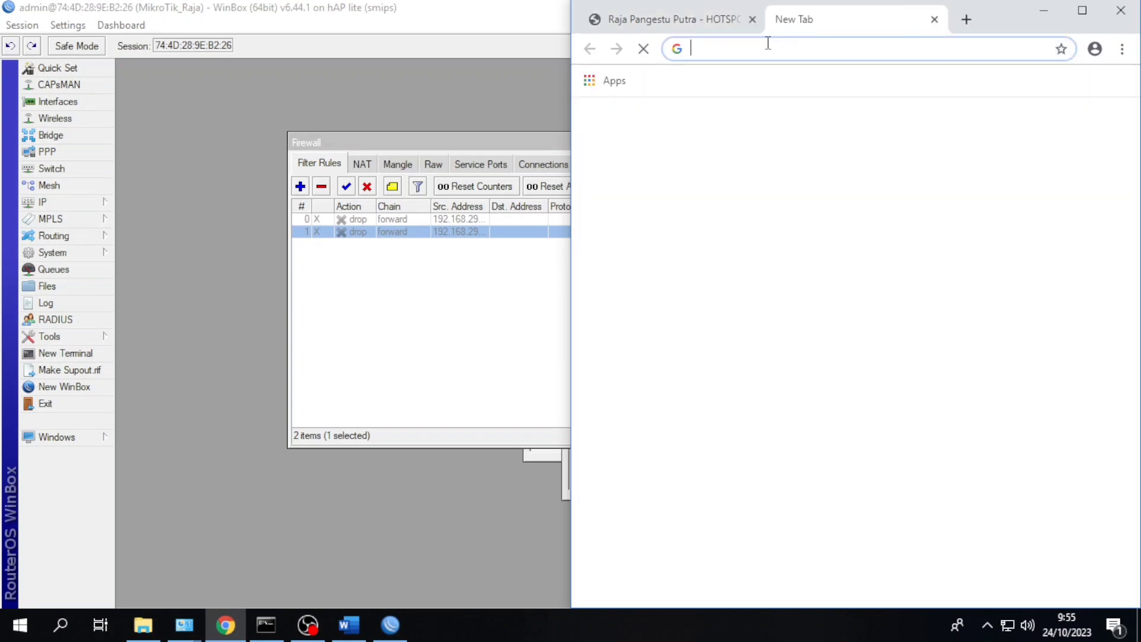
Step: Set the second drop rule's Layer7 protocol to bukalapak.com in WinBox, enable the rule and save it
double_click(371, 232)
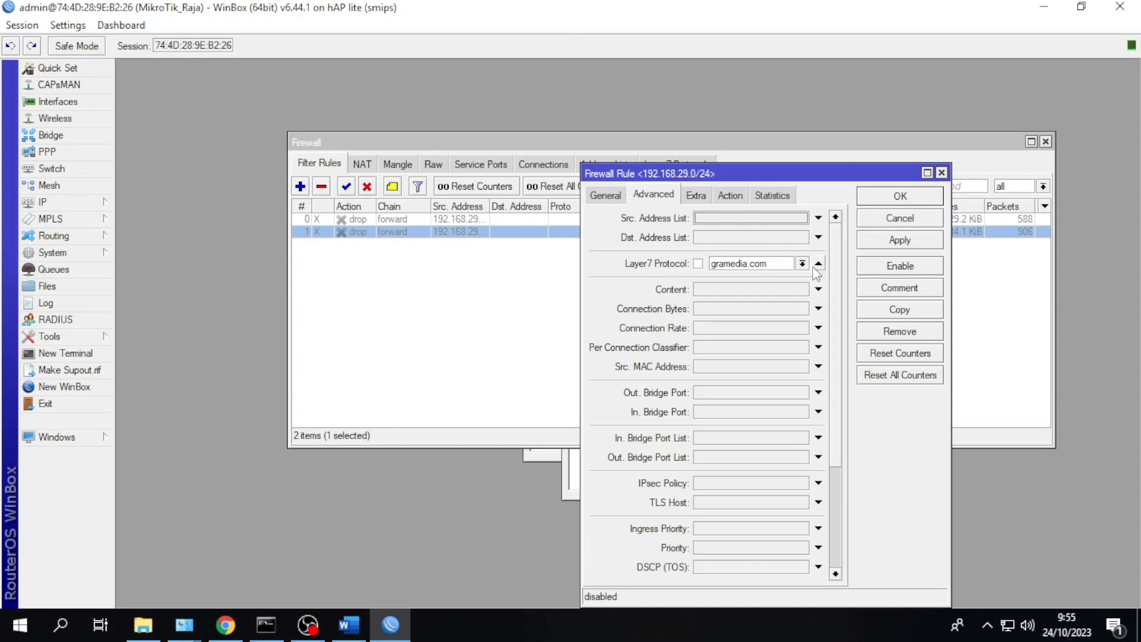
click(802, 263)
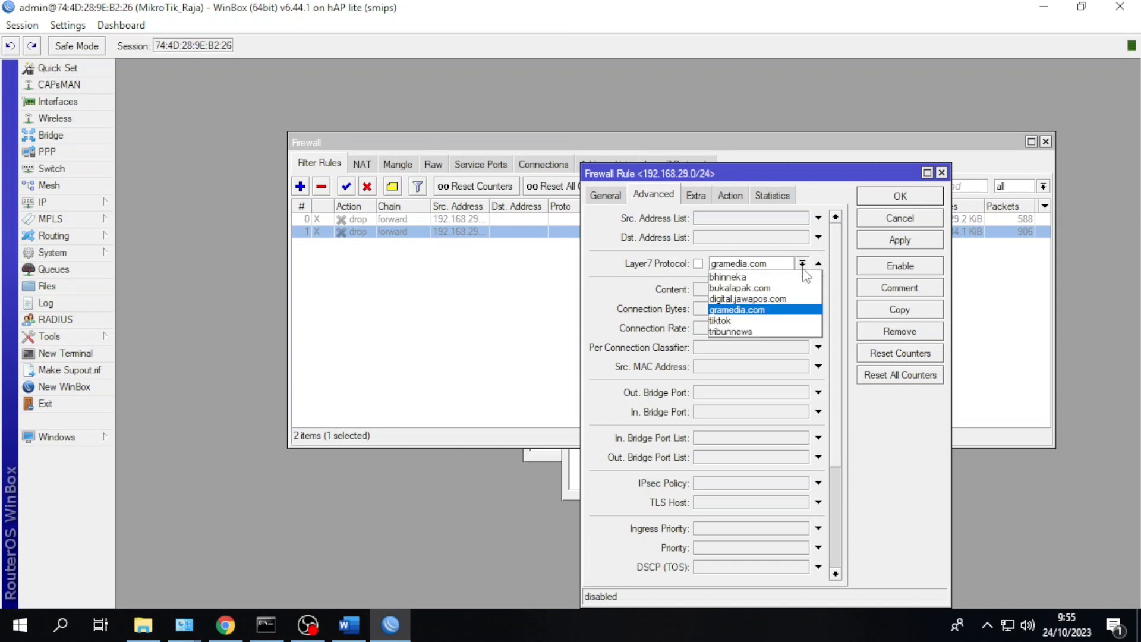
click(769, 288)
click(898, 240)
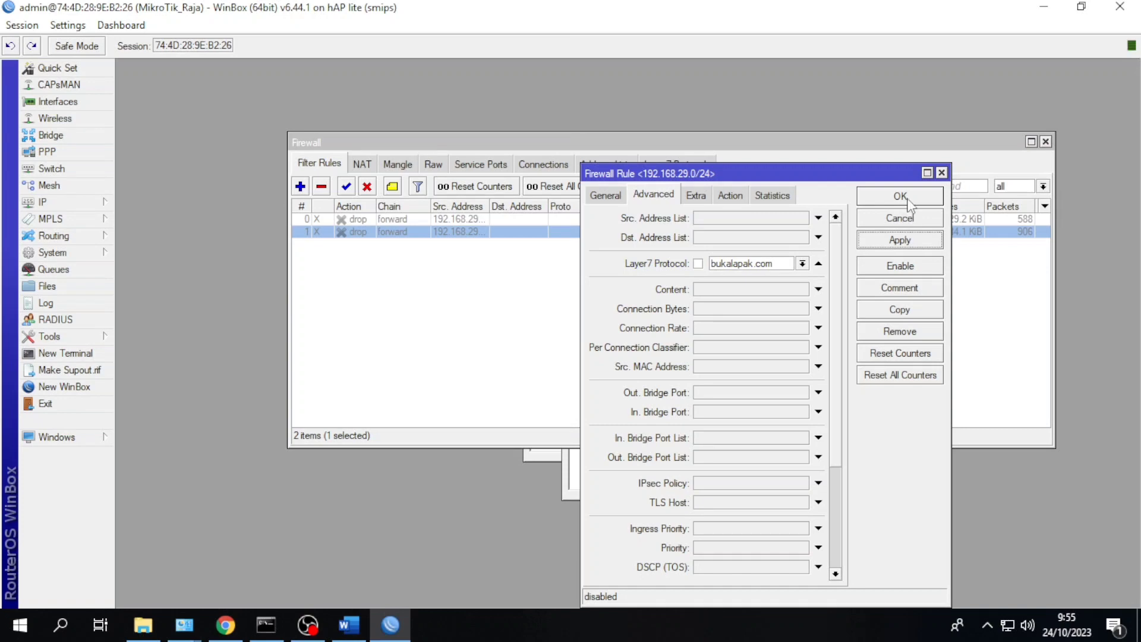
click(907, 198)
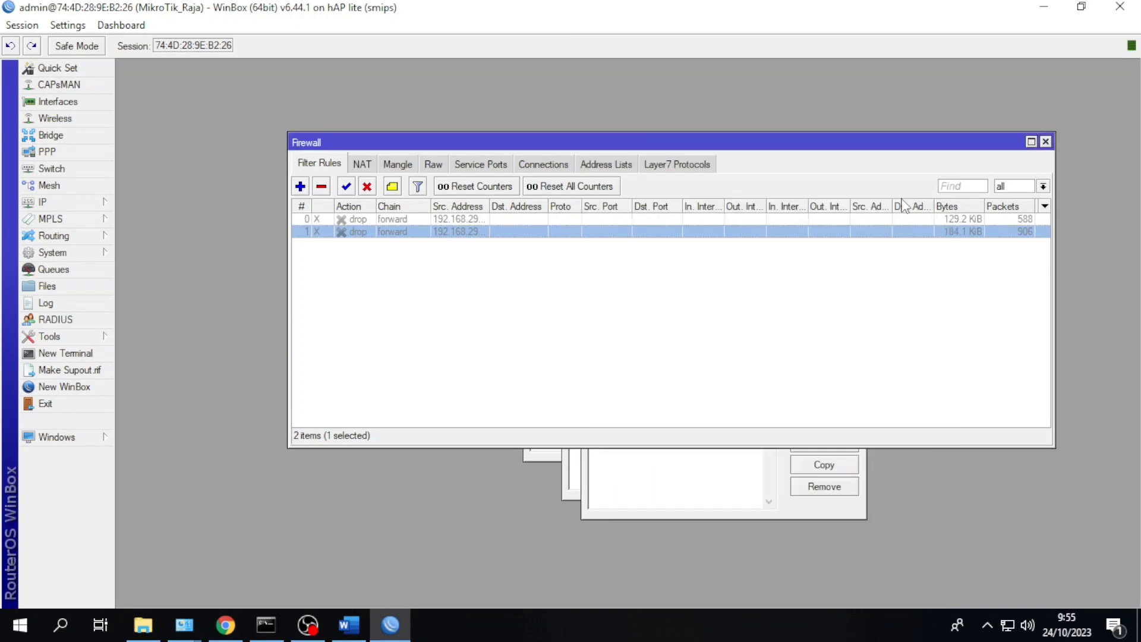
click(346, 186)
double_click(367, 231)
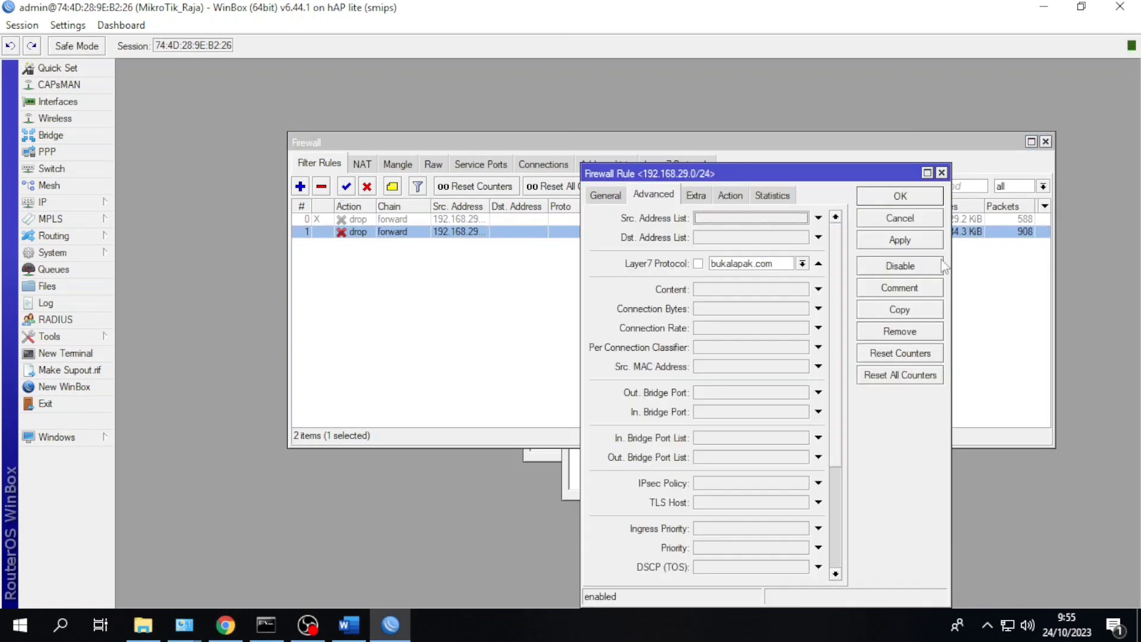
click(904, 239)
click(915, 198)
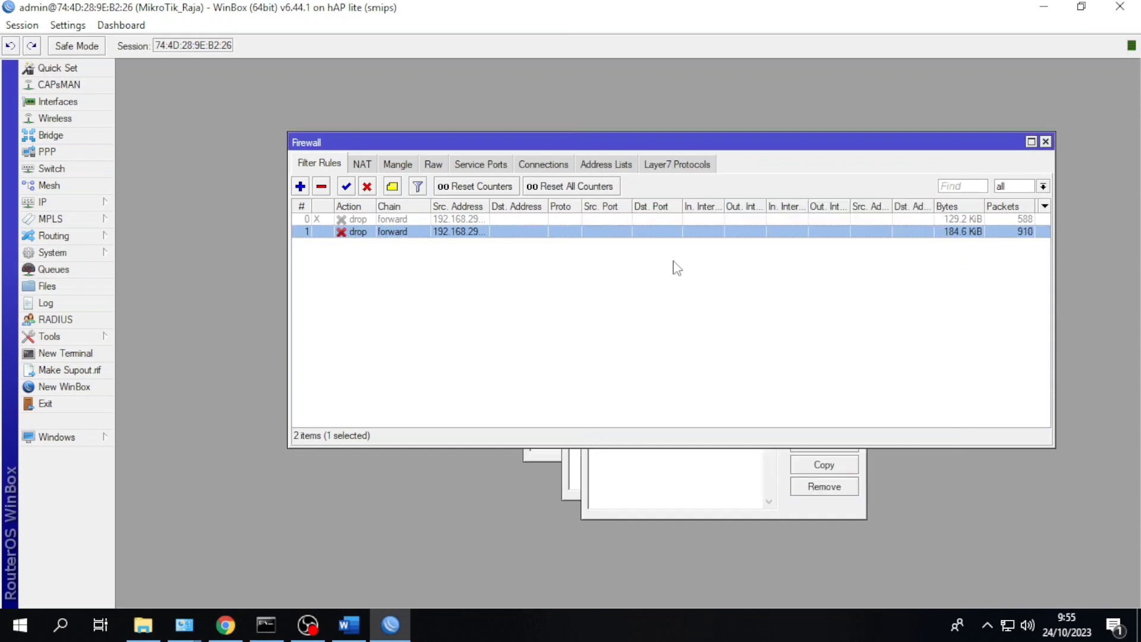
Step: Switch to Chrome and load bukalapak.com in the blank tab to test the block
click(233, 612)
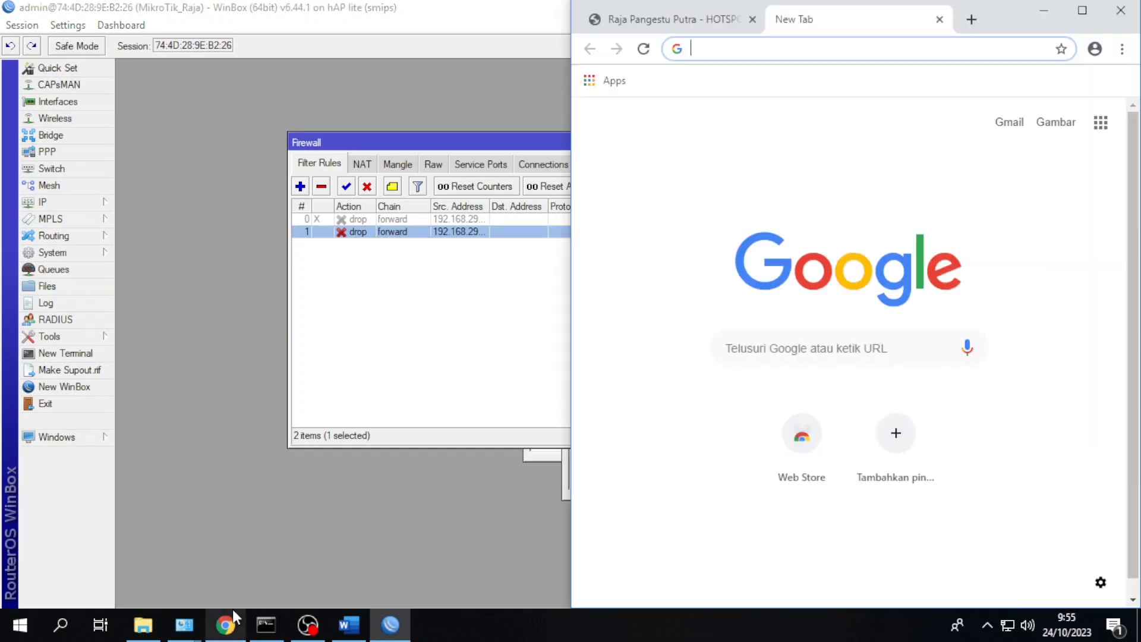
text(bu)
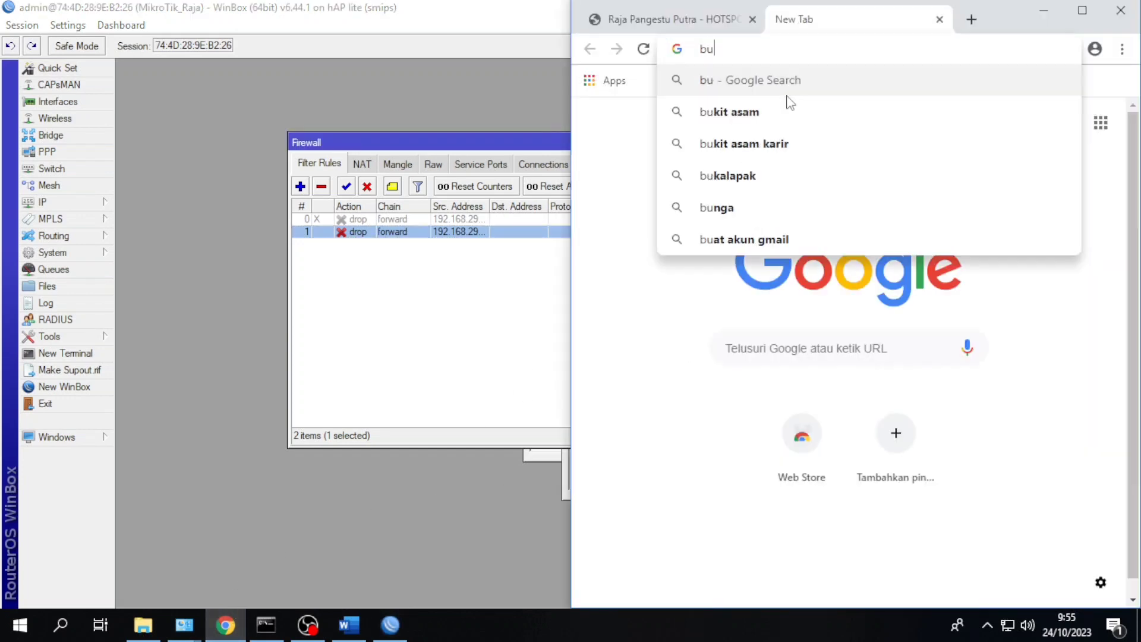
text(ka)
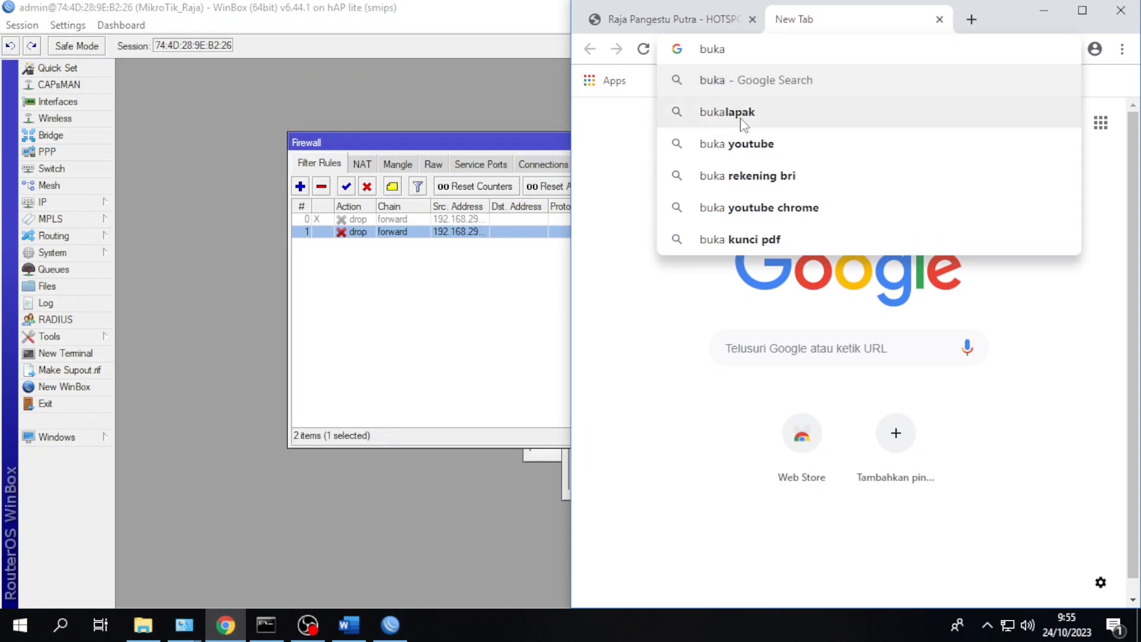
text(lapa)
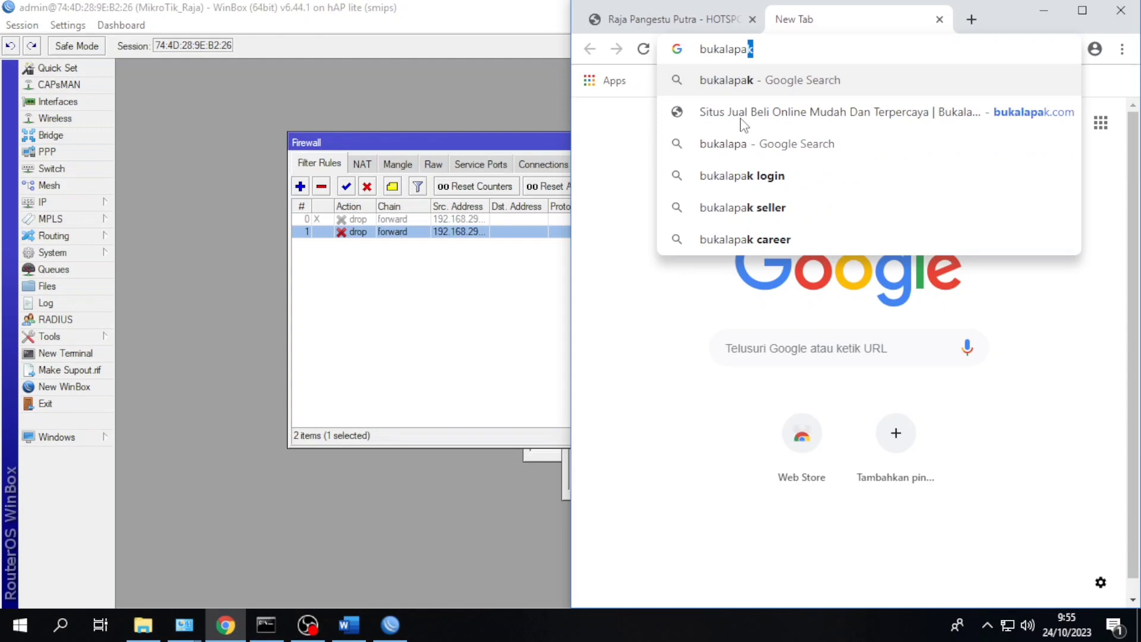
text(k)
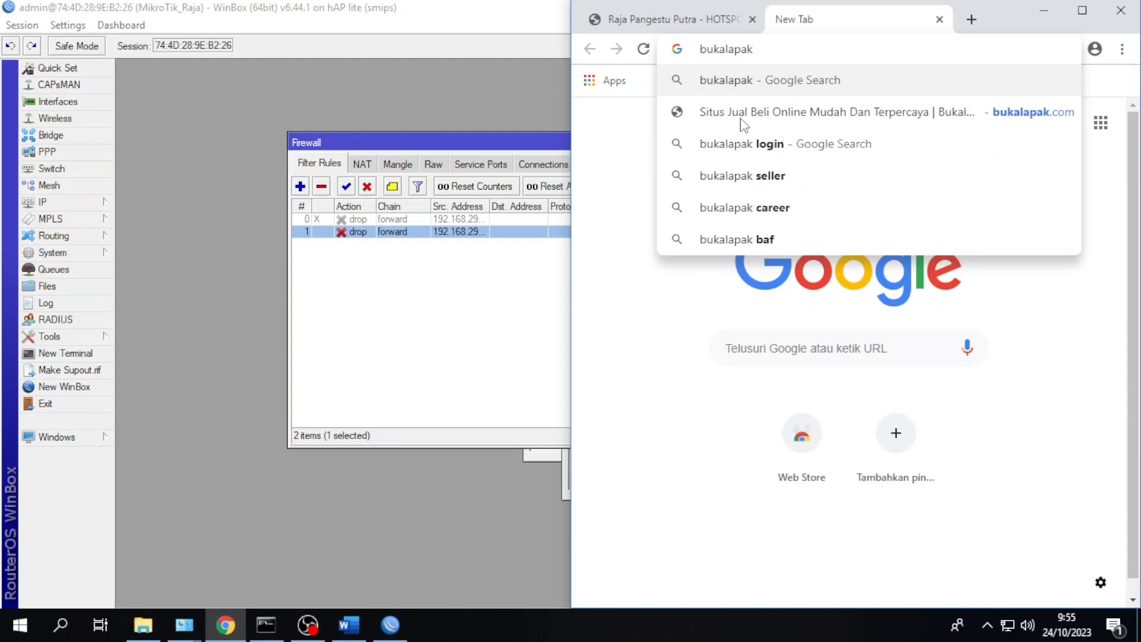
text(.com)
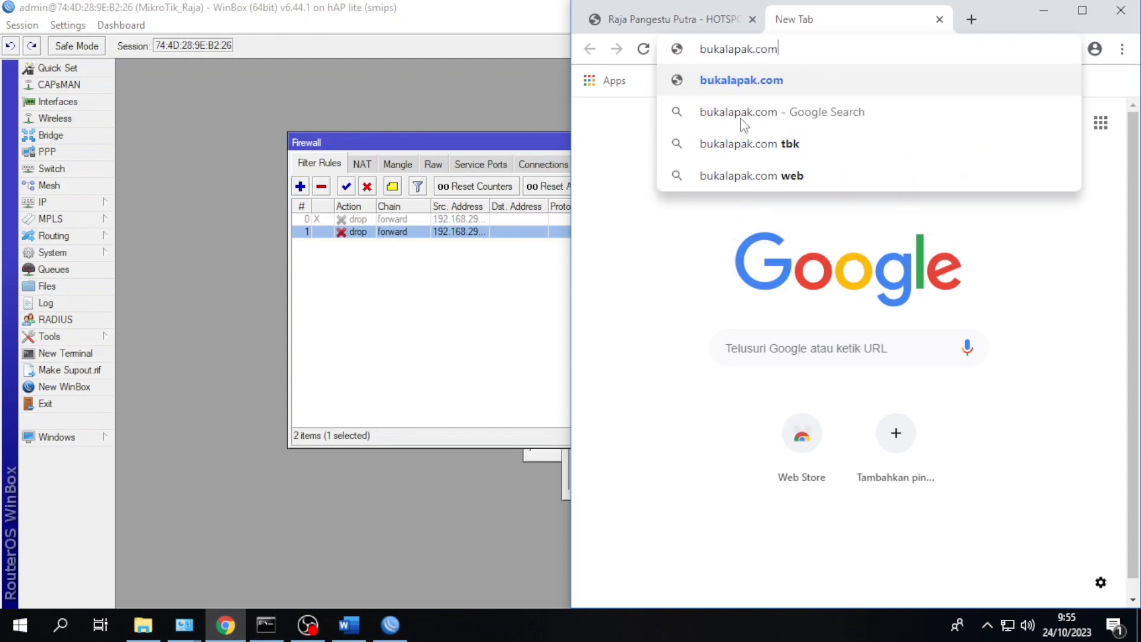
key(Return)
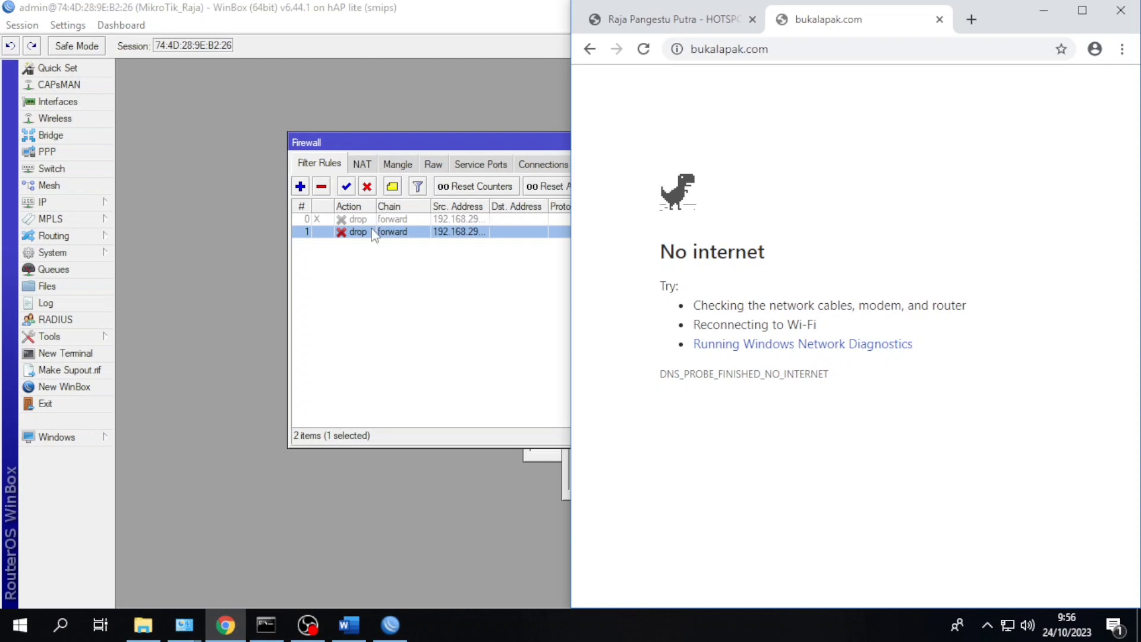
Step: Disable the second drop rule in WinBox and retest bukalapak.com in Chrome, closing its tab when done
click(367, 187)
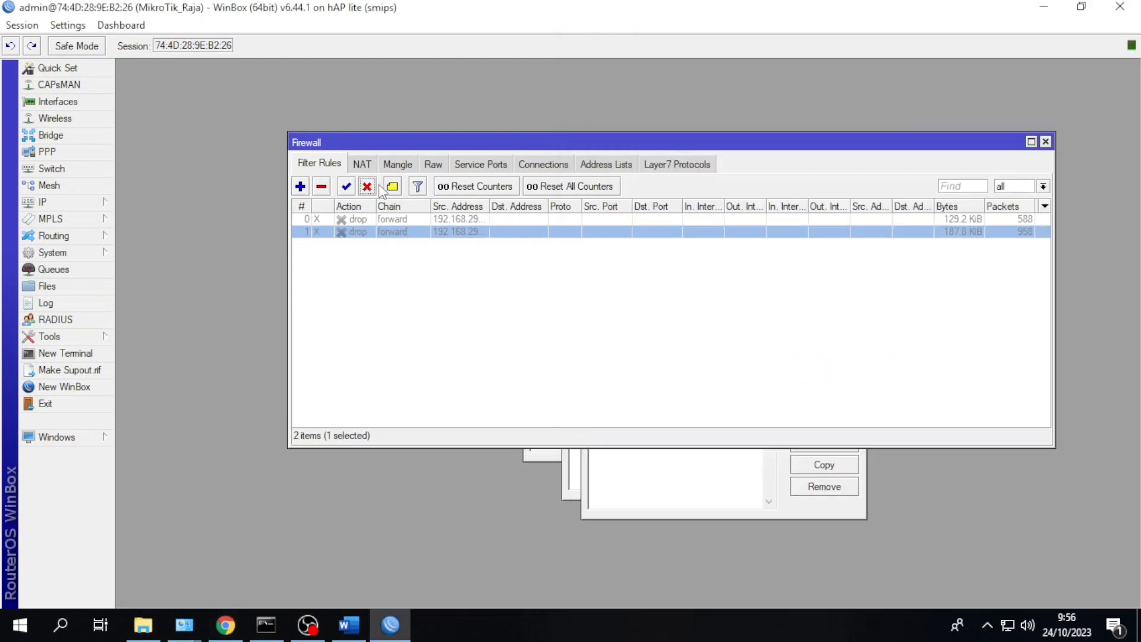
click(225, 625)
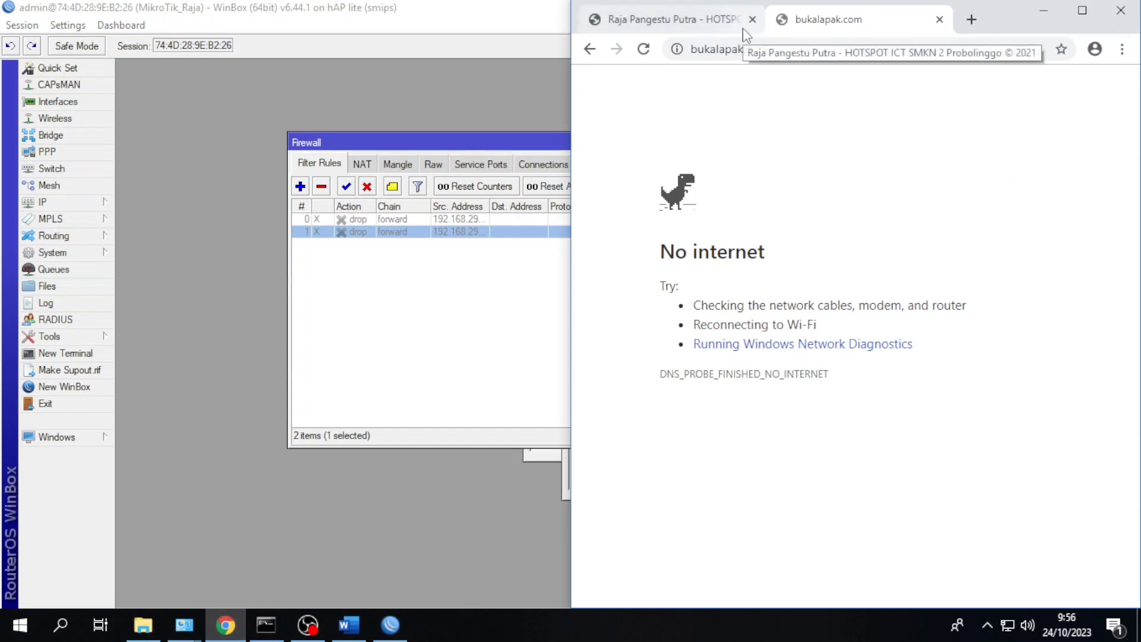
click(650, 54)
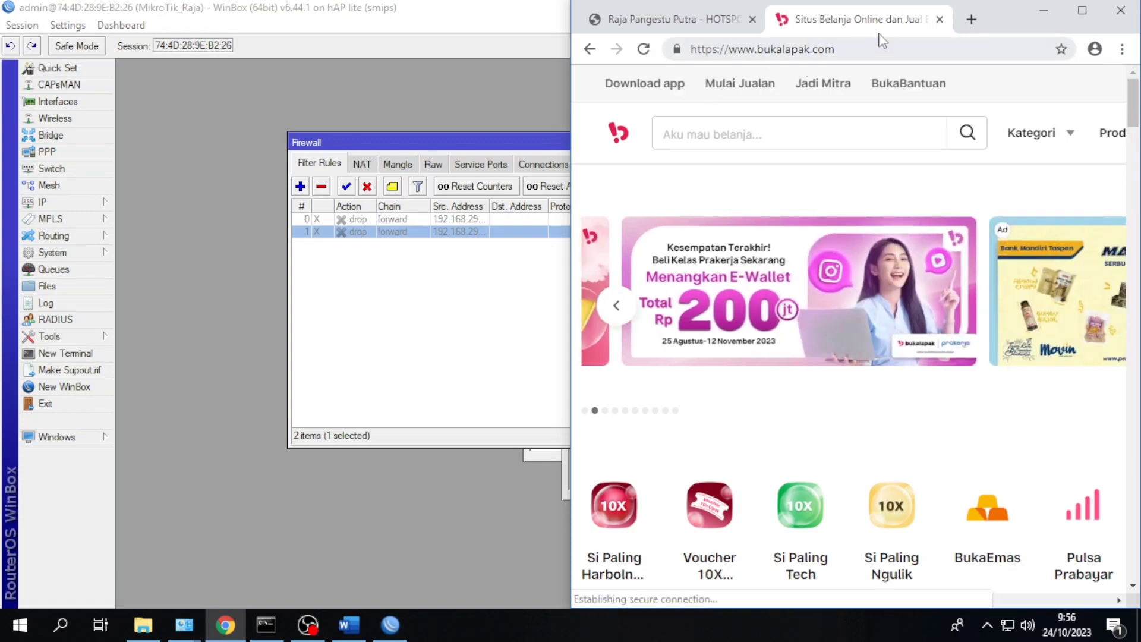
click(939, 21)
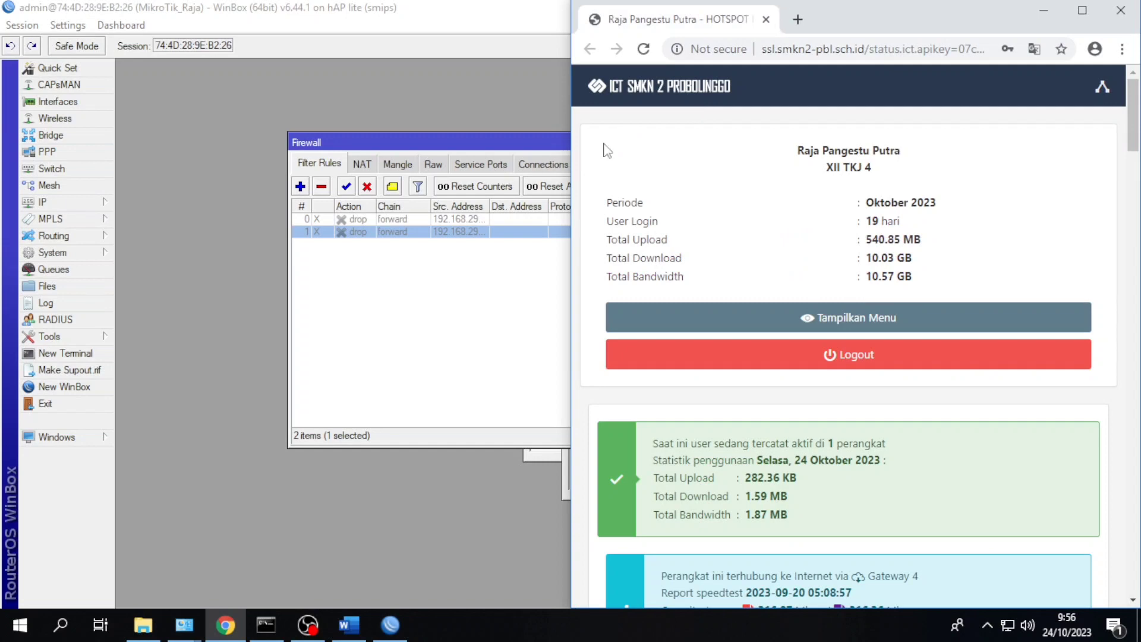
Step: Re-enable the second drop rule in WinBox and save it with its Layer7 protocol set to bhinneka
click(346, 187)
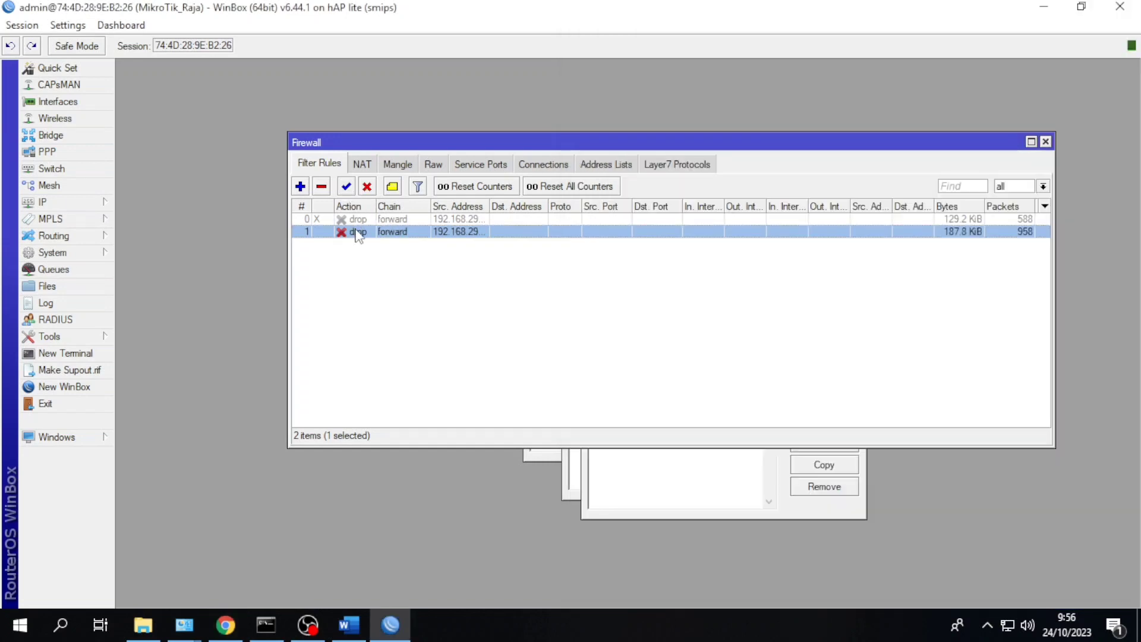
double_click(357, 233)
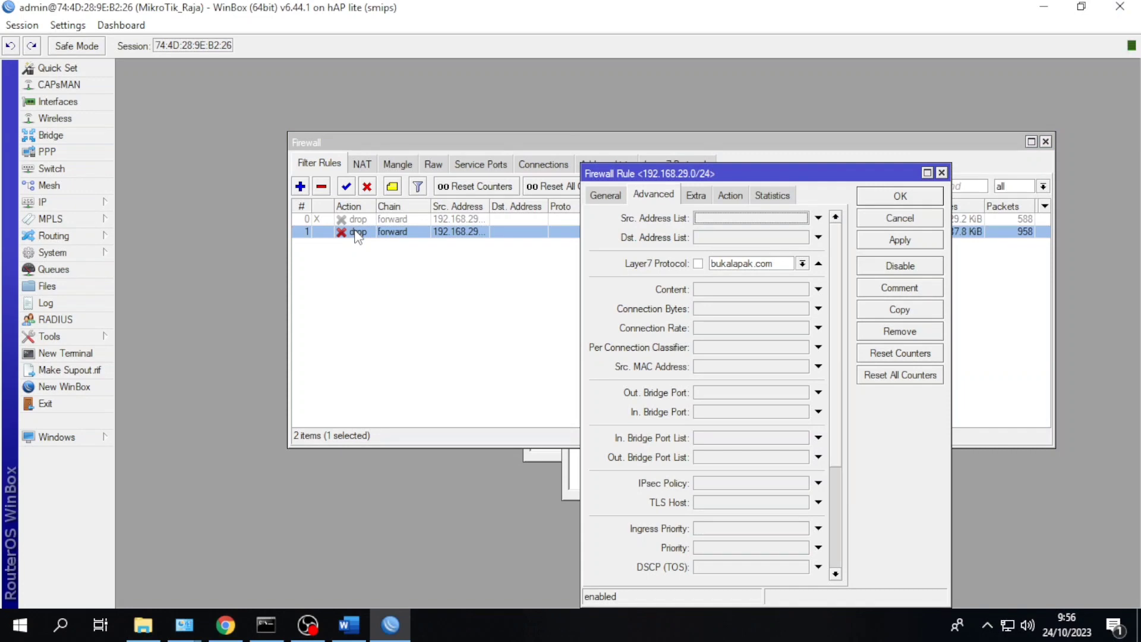
click(802, 264)
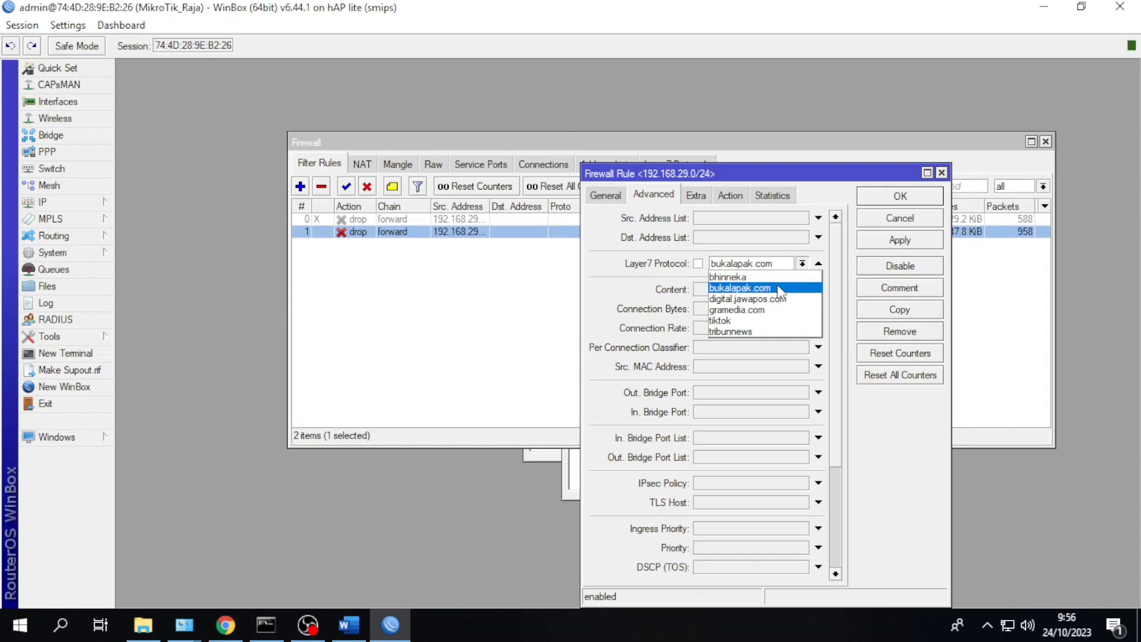
click(745, 277)
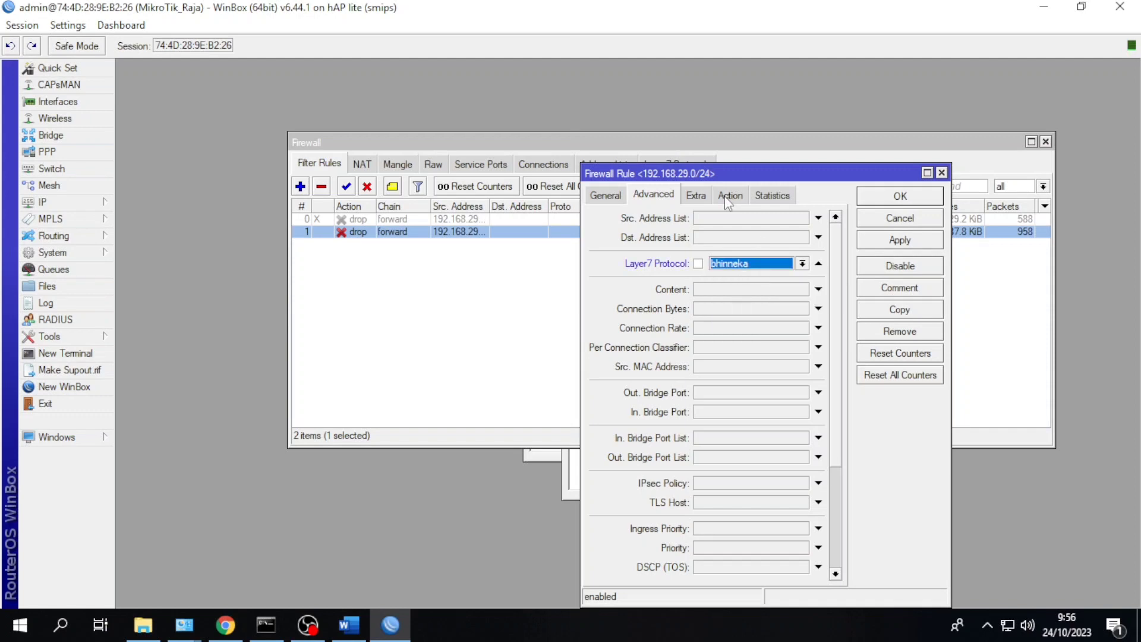
click(899, 240)
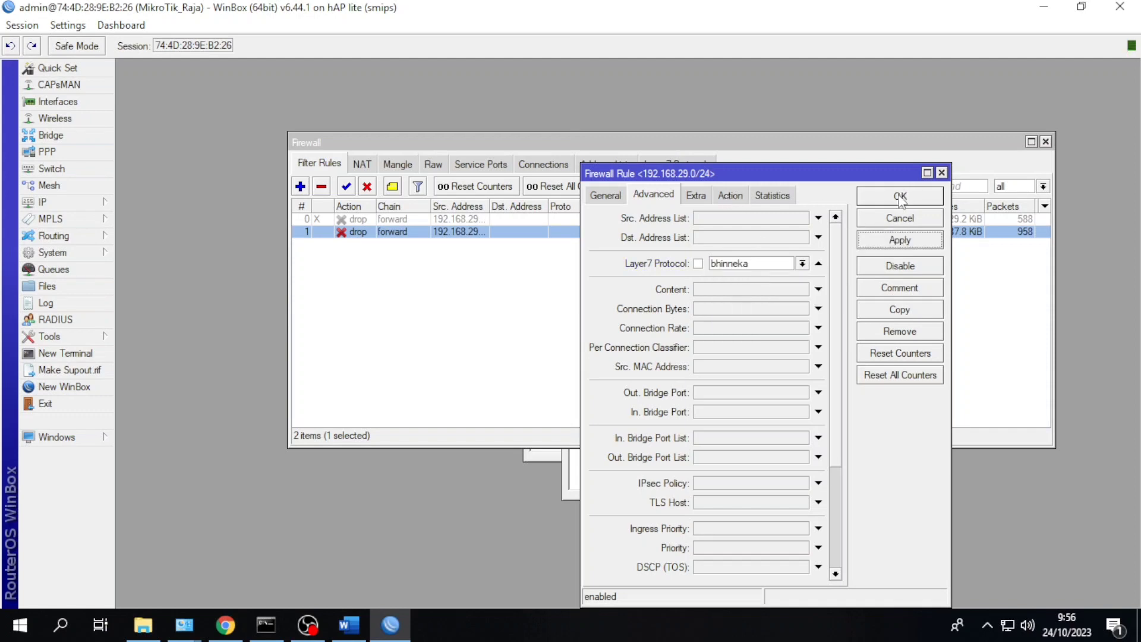
click(916, 194)
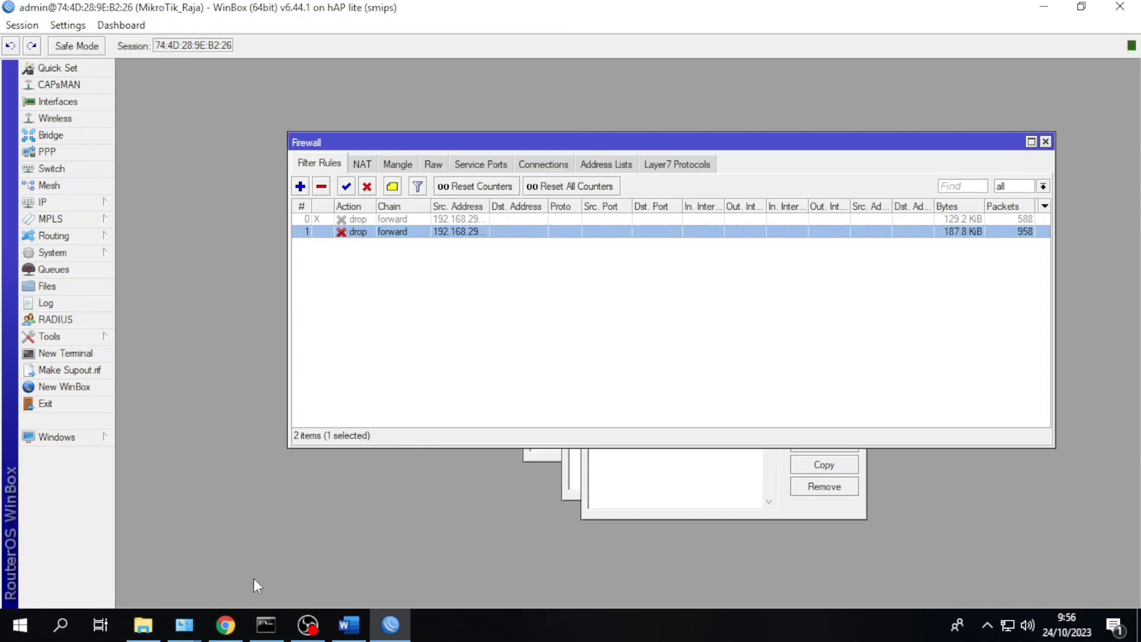
Step: Search Google for bhinneka in a new Chrome tab and extend the query to bhinneka.com
click(225, 625)
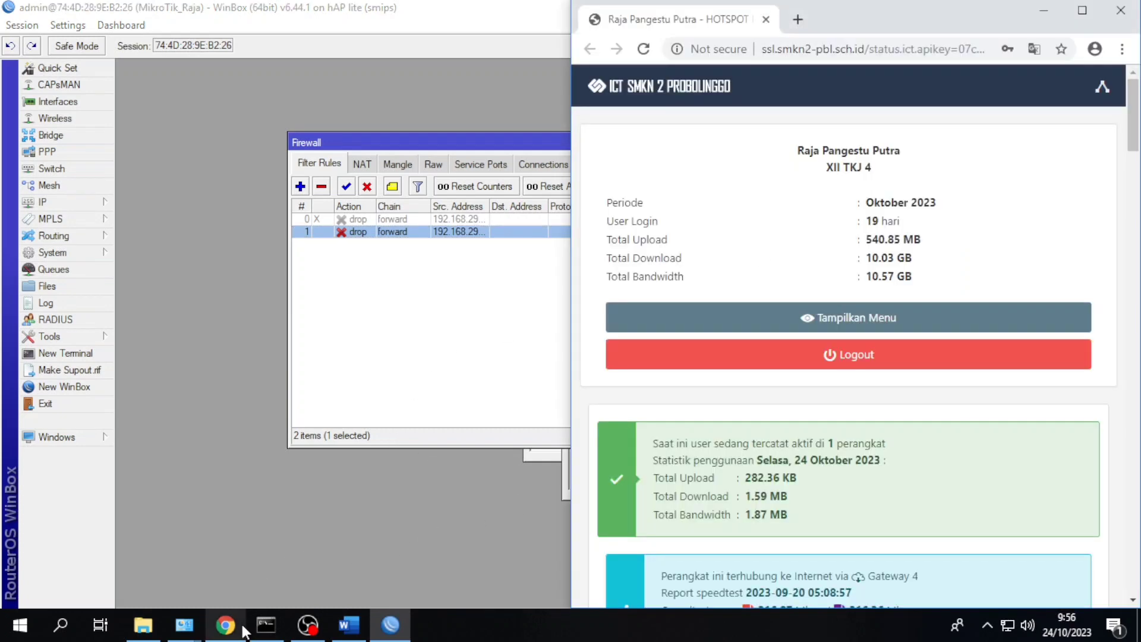
click(797, 20)
text(bh)
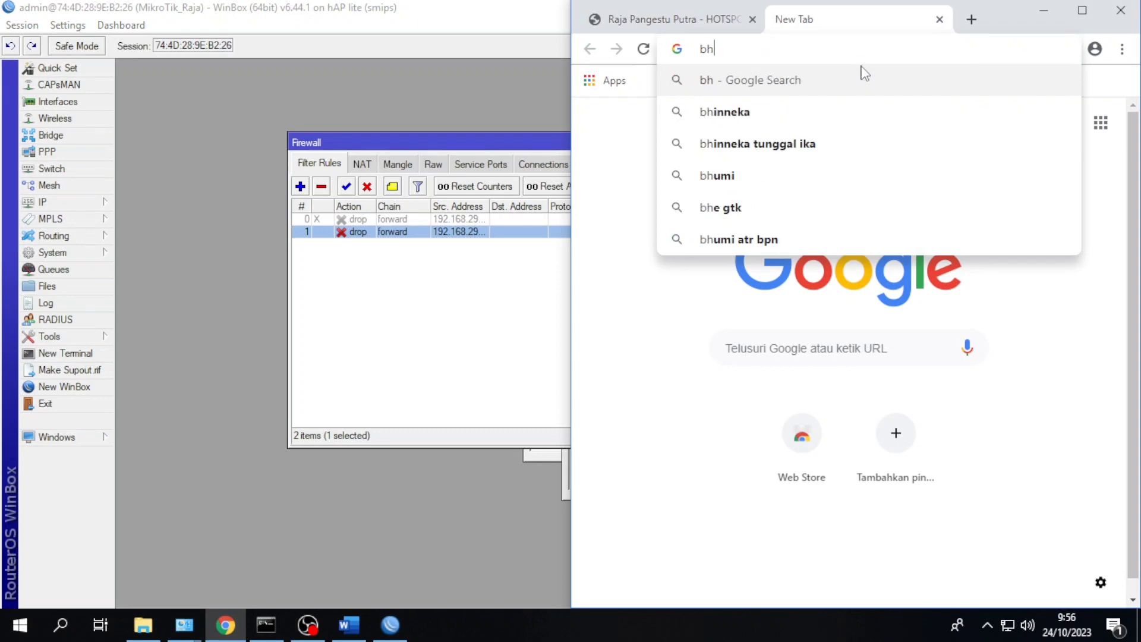
text(inn)
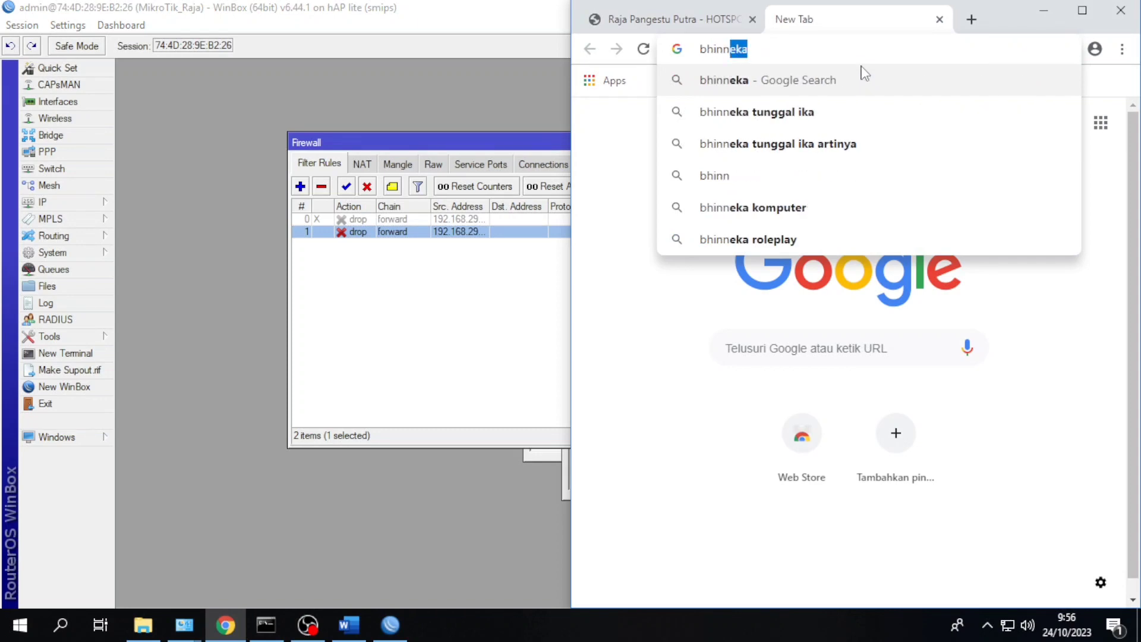
click(864, 73)
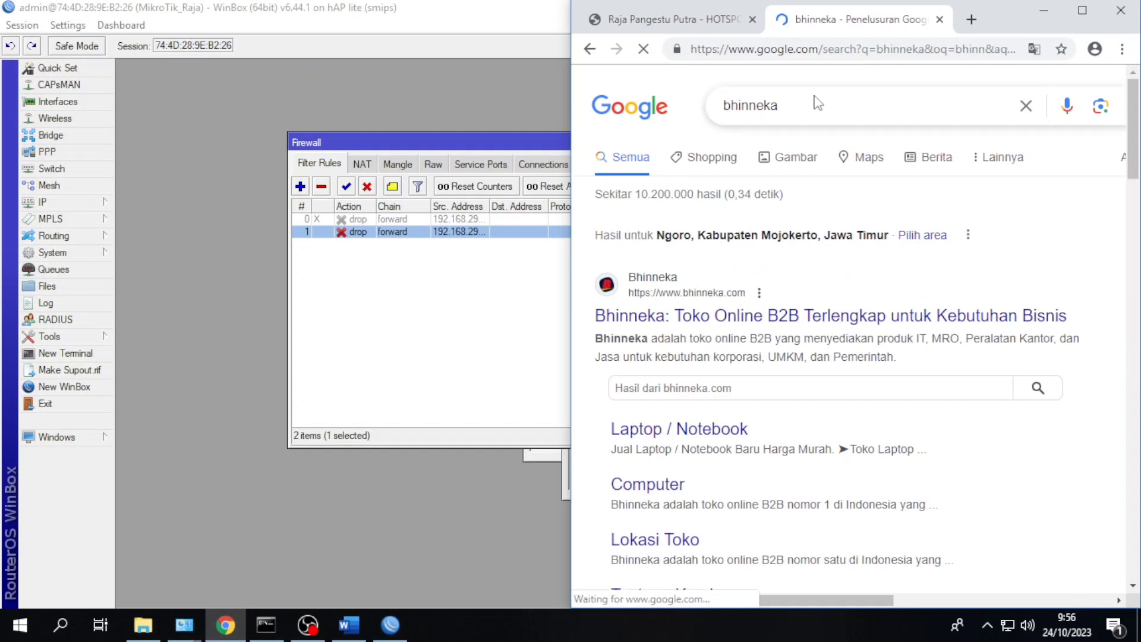
click(810, 100)
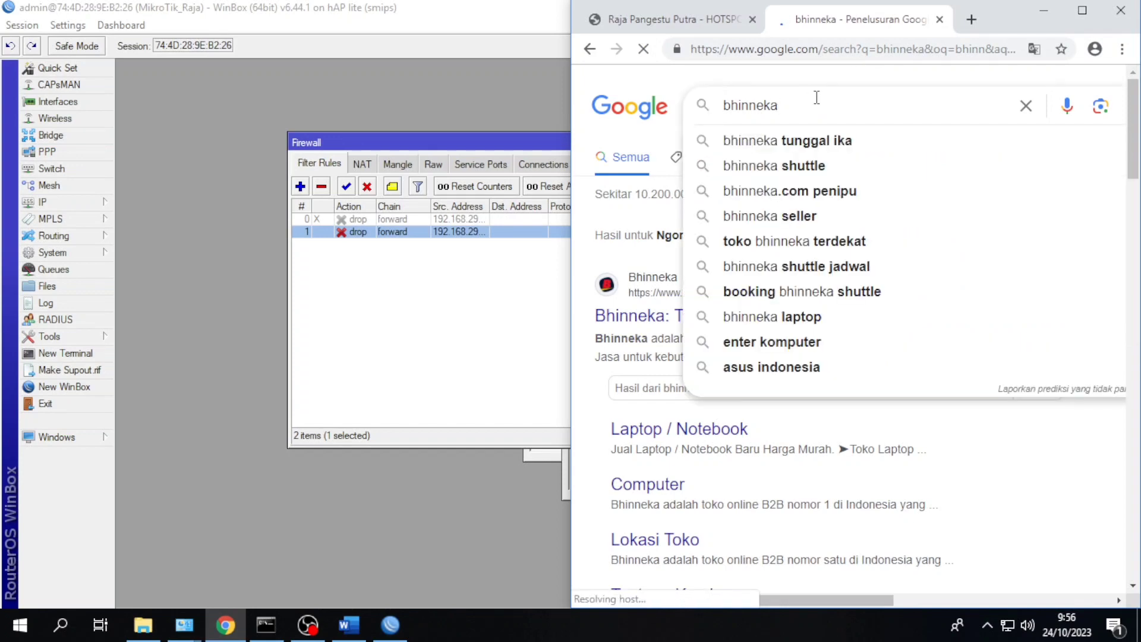
text(.com)
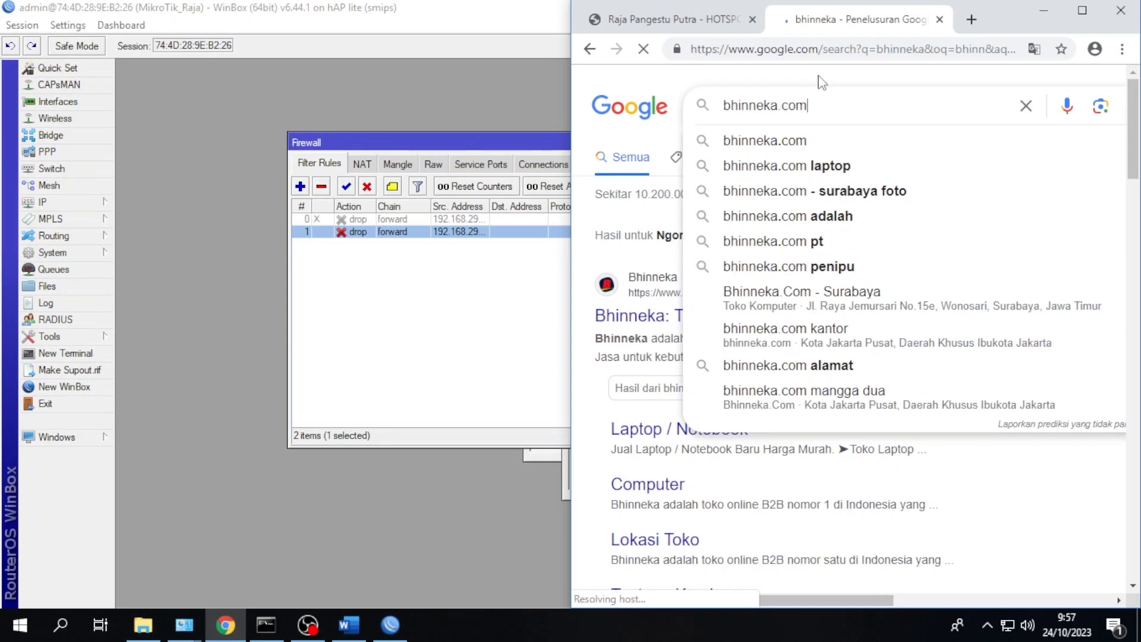
Step: Load bhinneka.com directly in the current tab to test the block
click(805, 53)
text(bhinne)
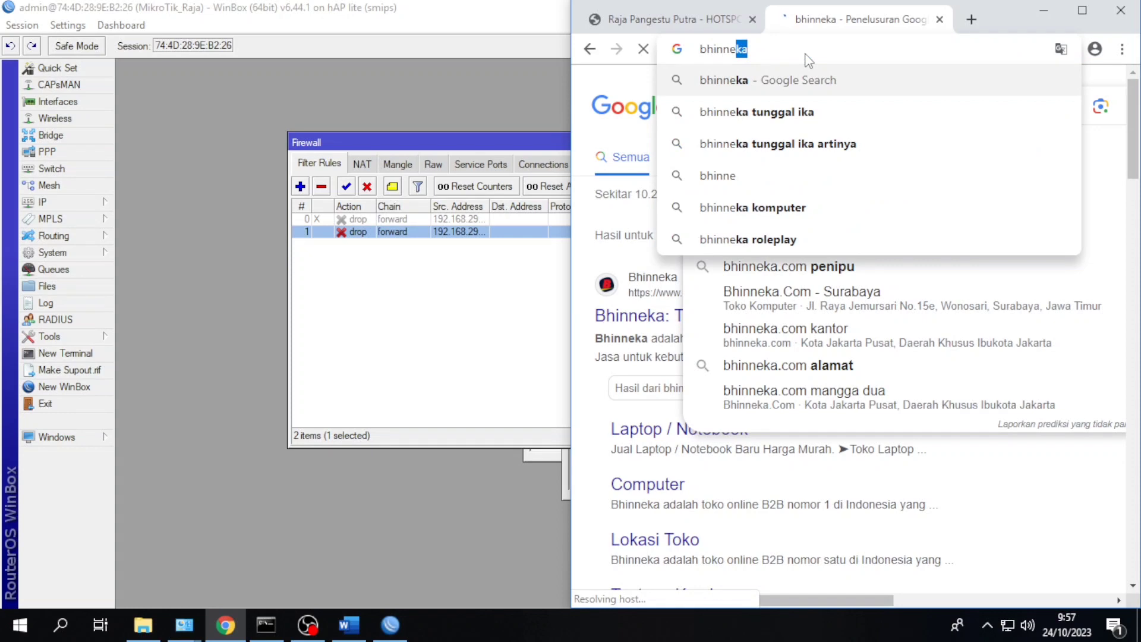
text(ka.com)
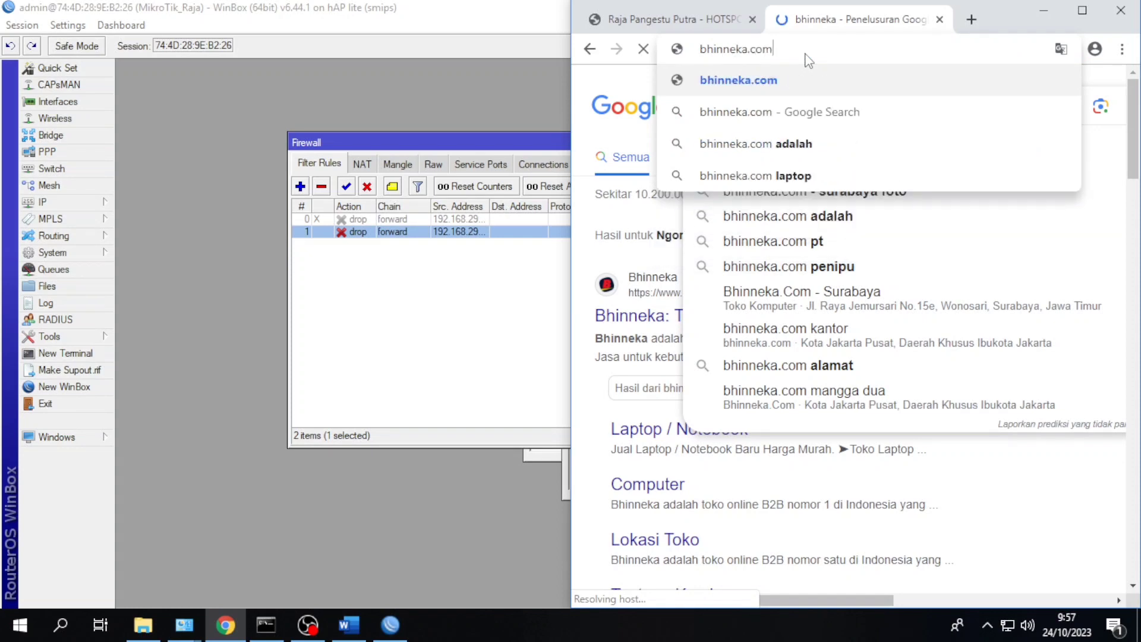
key(Return)
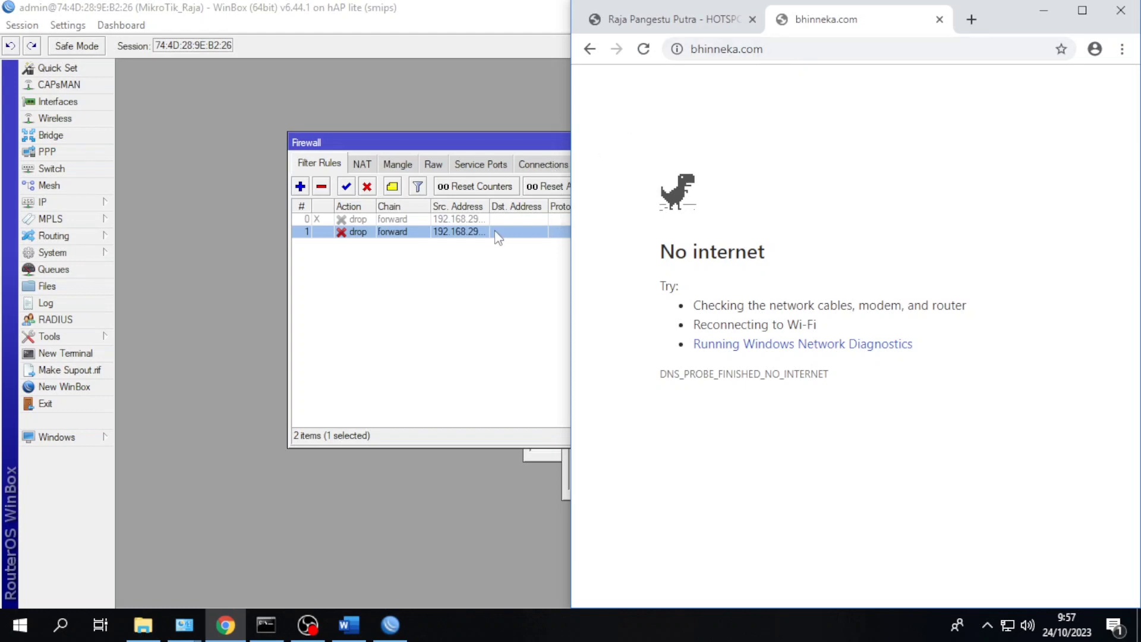
Step: Disable the second drop rule in WinBox and retest bhinneka.com in Chrome, closing its tab when done
click(368, 188)
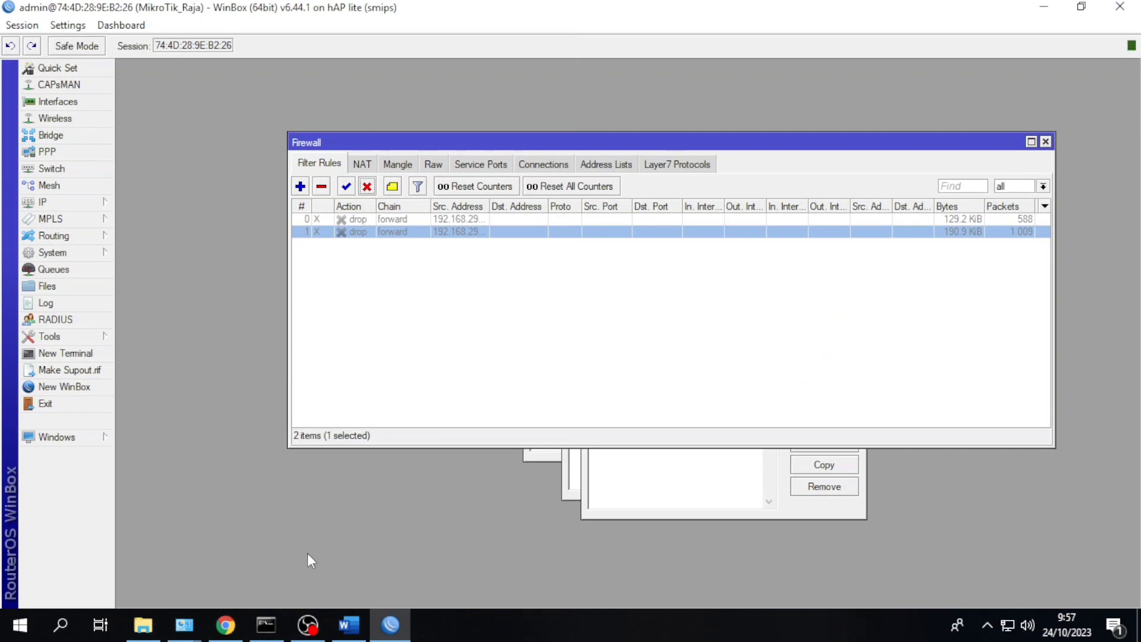
click(226, 624)
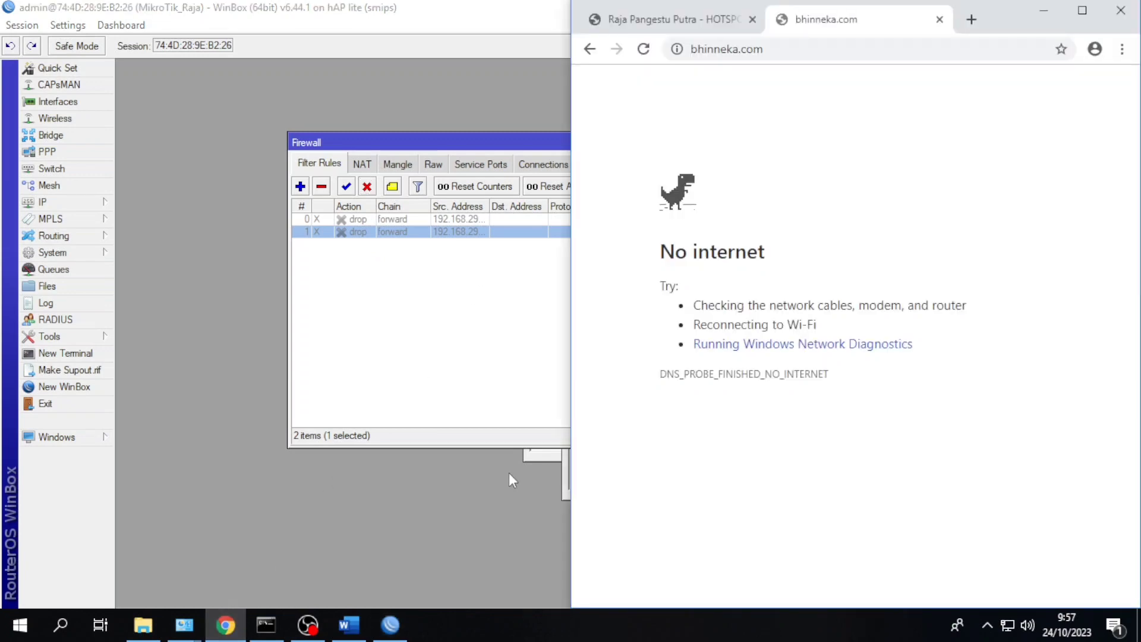
click(643, 49)
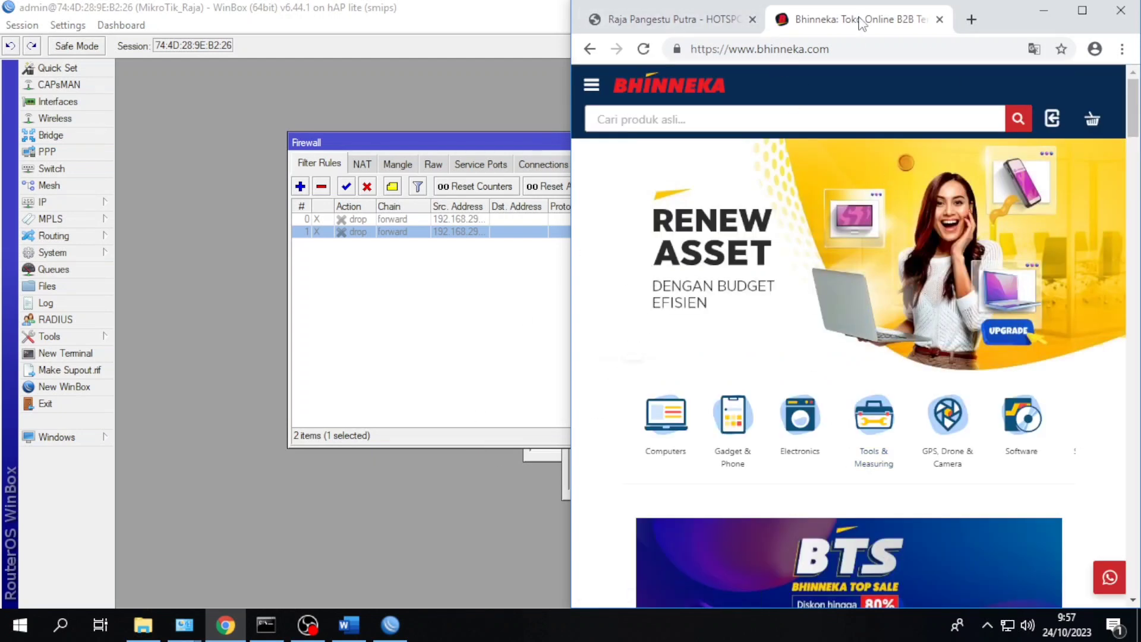
click(939, 20)
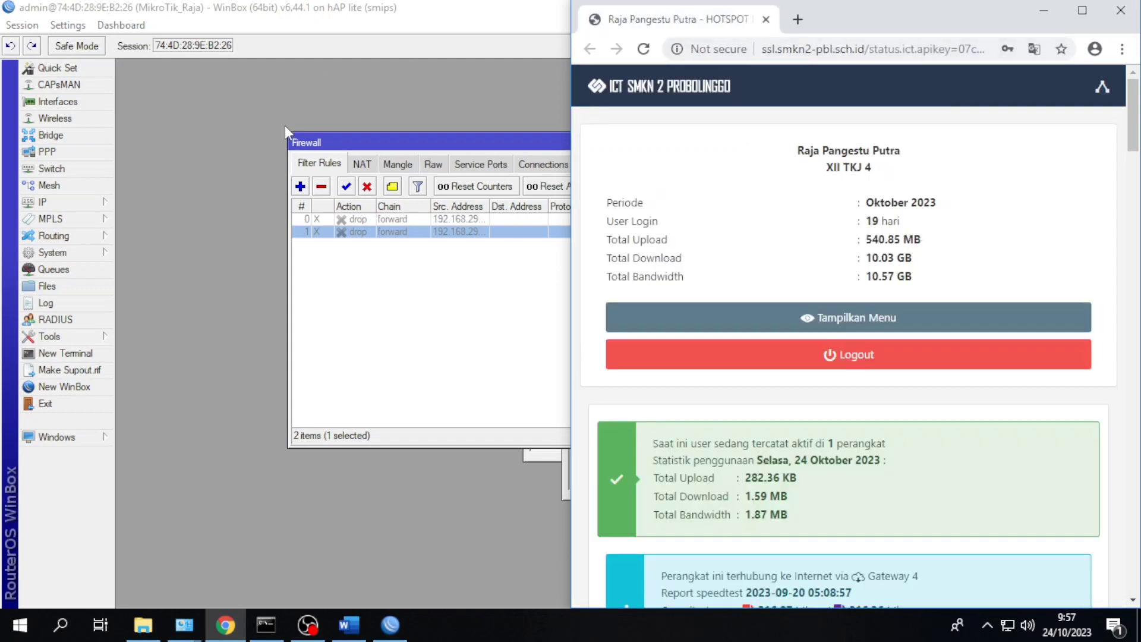
Step: Re-enable the second drop rule in WinBox and apply tribunnews as its Layer7 protocol
click(351, 236)
click(346, 186)
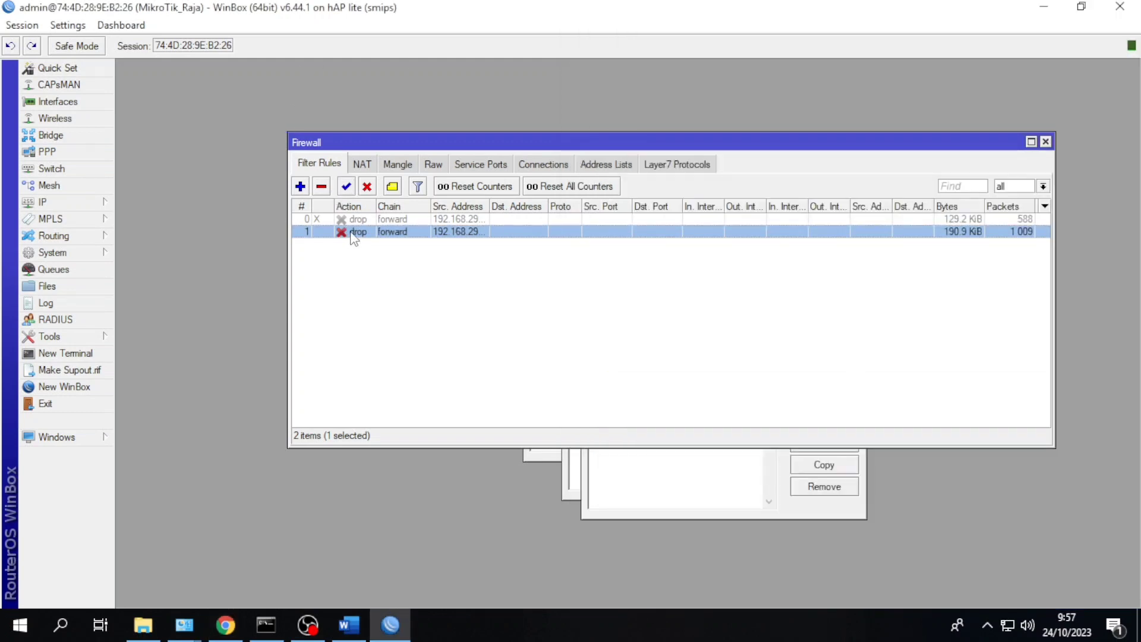
double_click(355, 235)
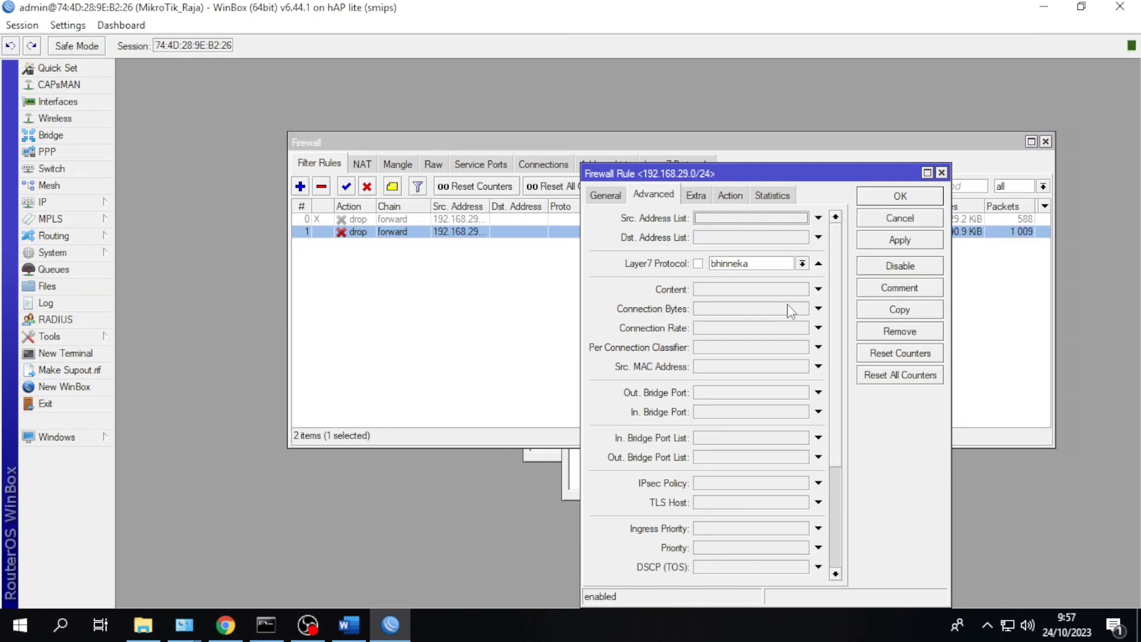
click(803, 263)
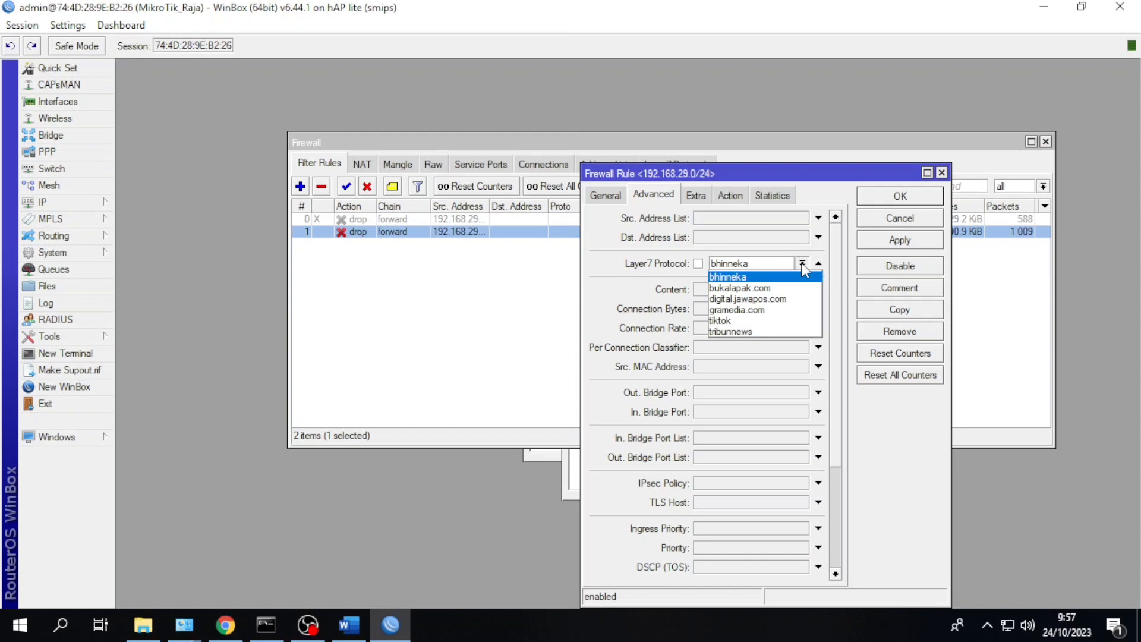
click(765, 332)
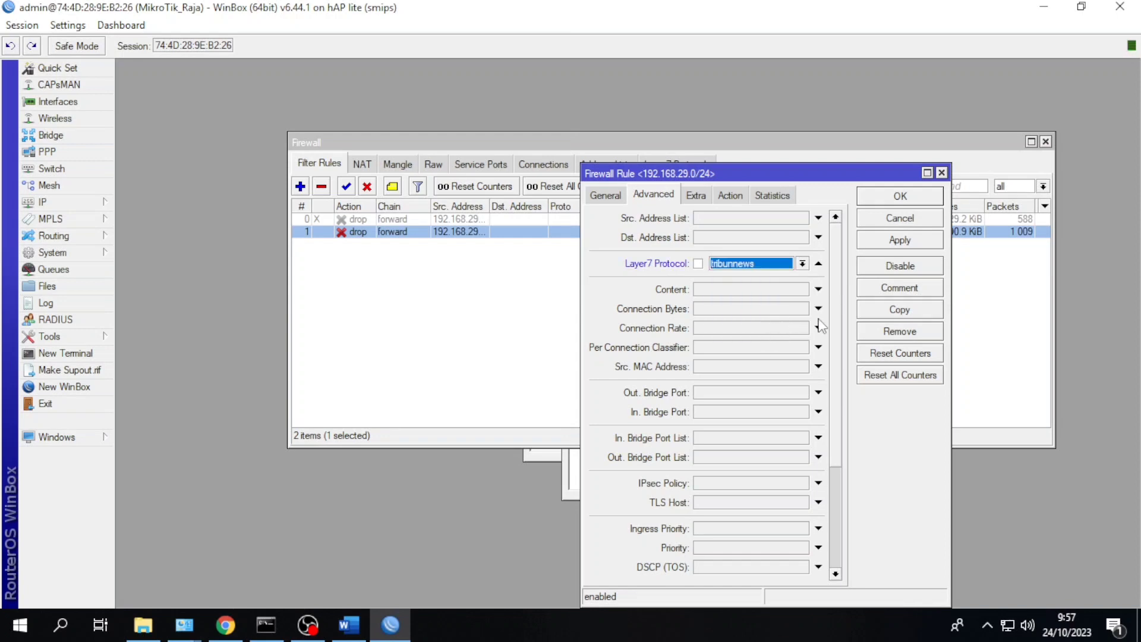
click(904, 241)
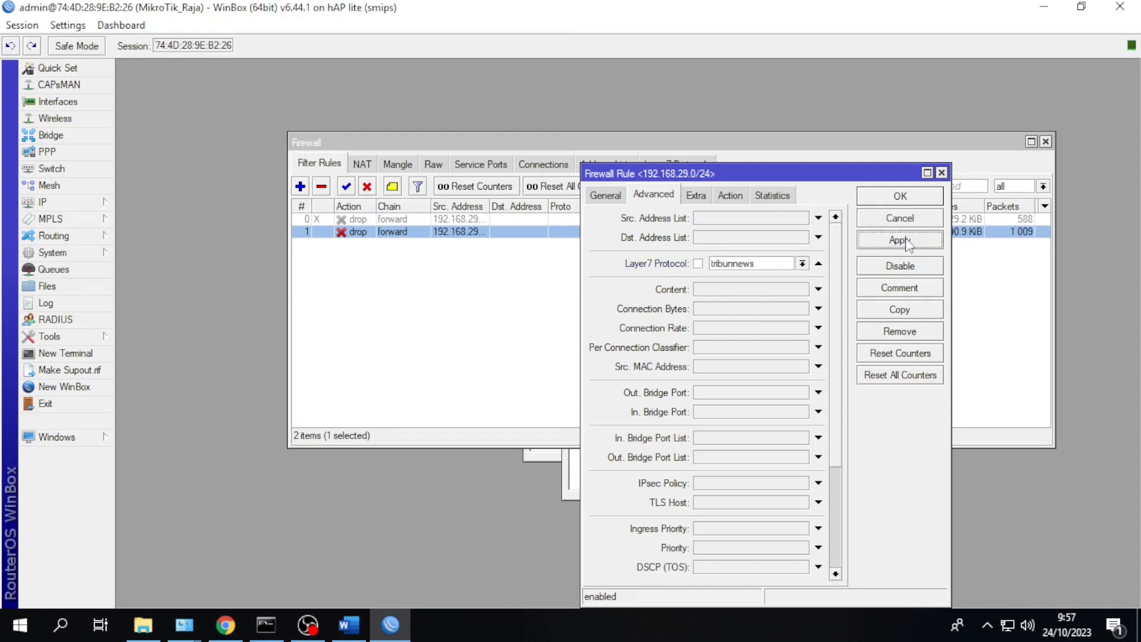
Step: Confirm the tribunnews drop rule and load tribunnews.com in a new Chrome tab to test the block
click(914, 197)
click(224, 626)
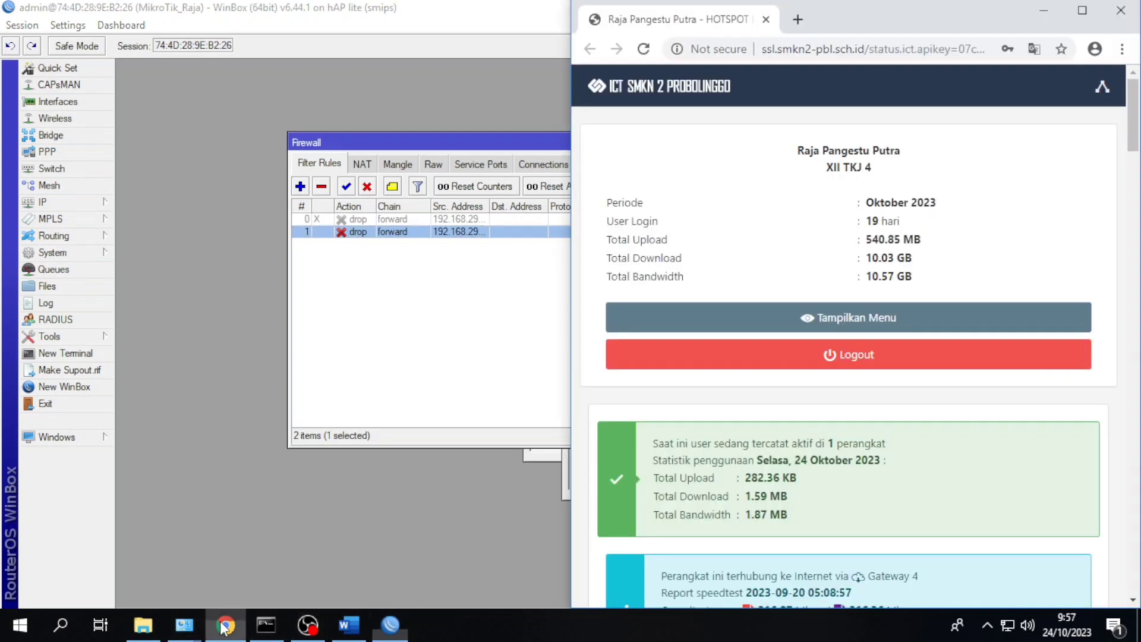
click(798, 20)
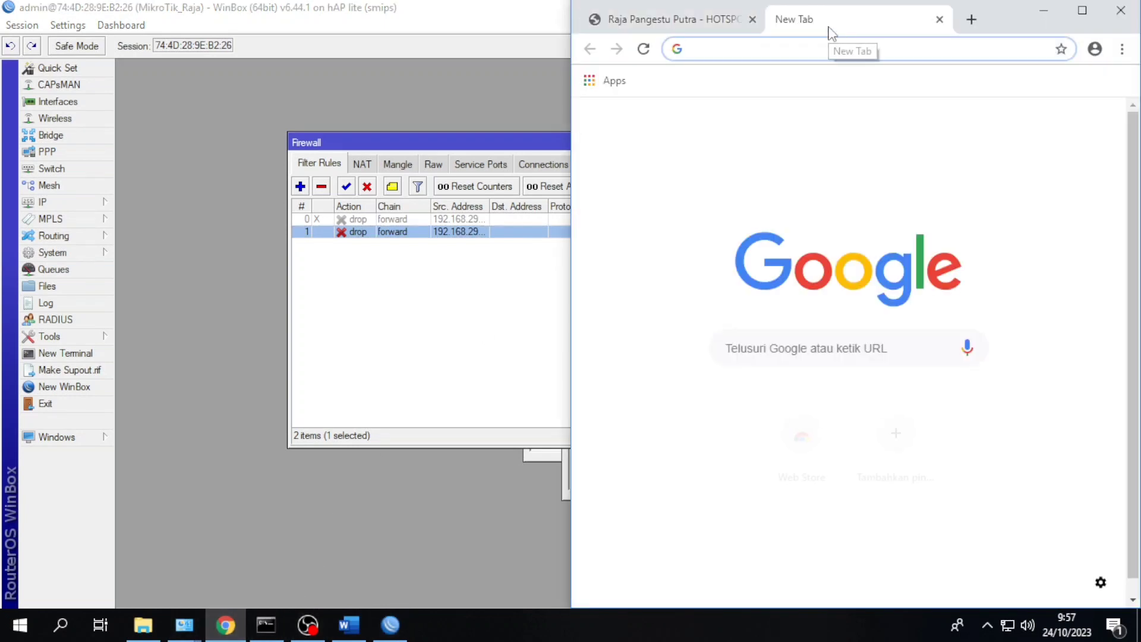
text(tri)
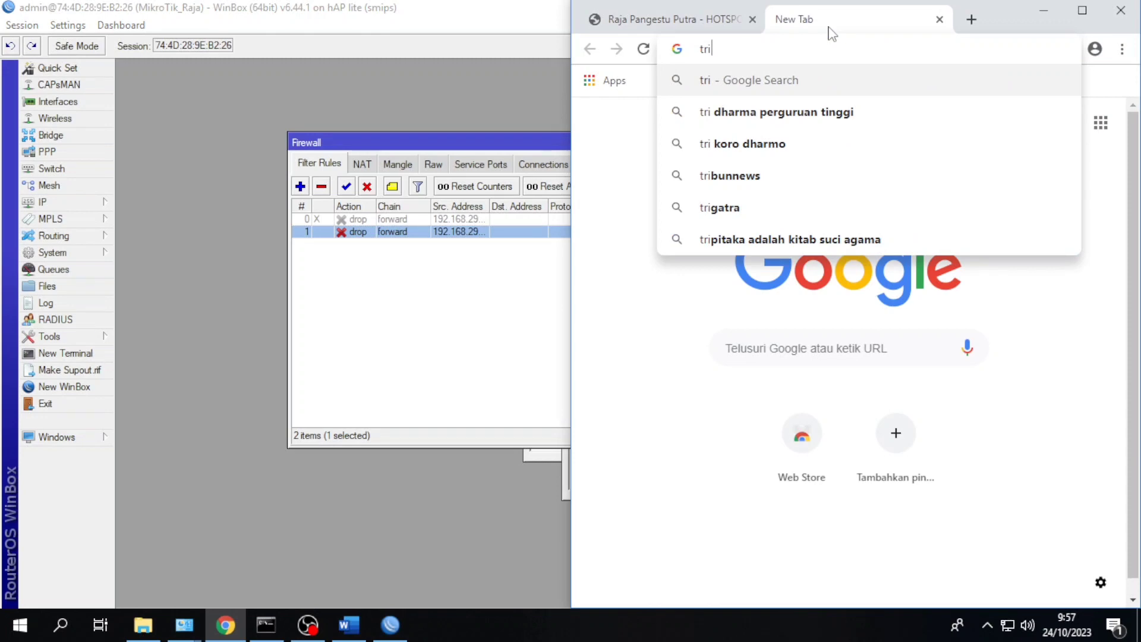
text(bun)
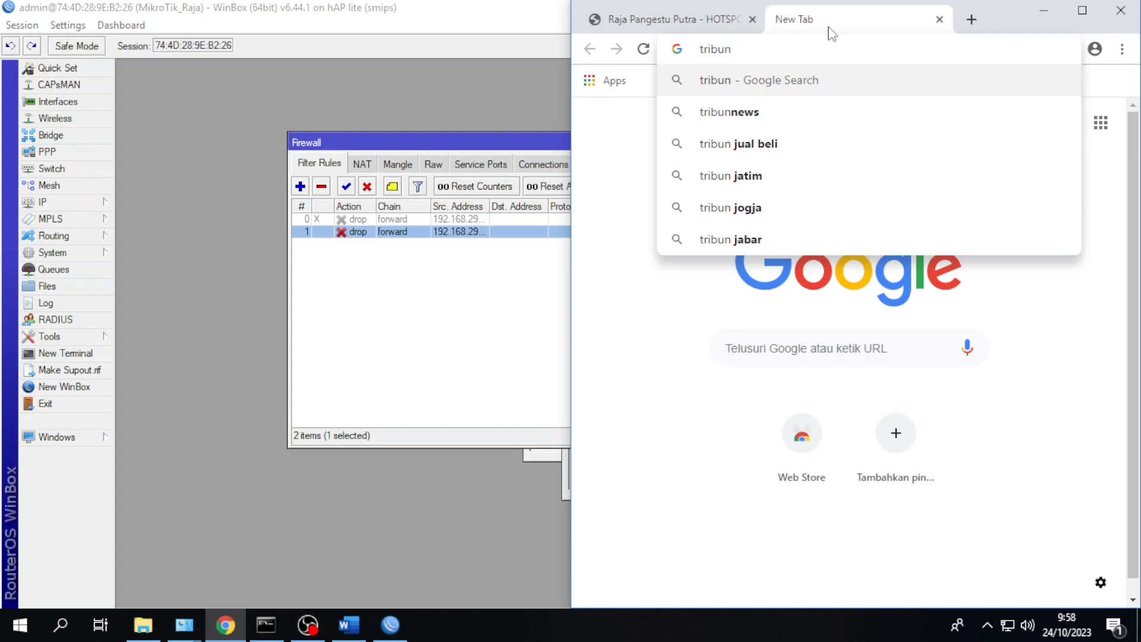
text(news)
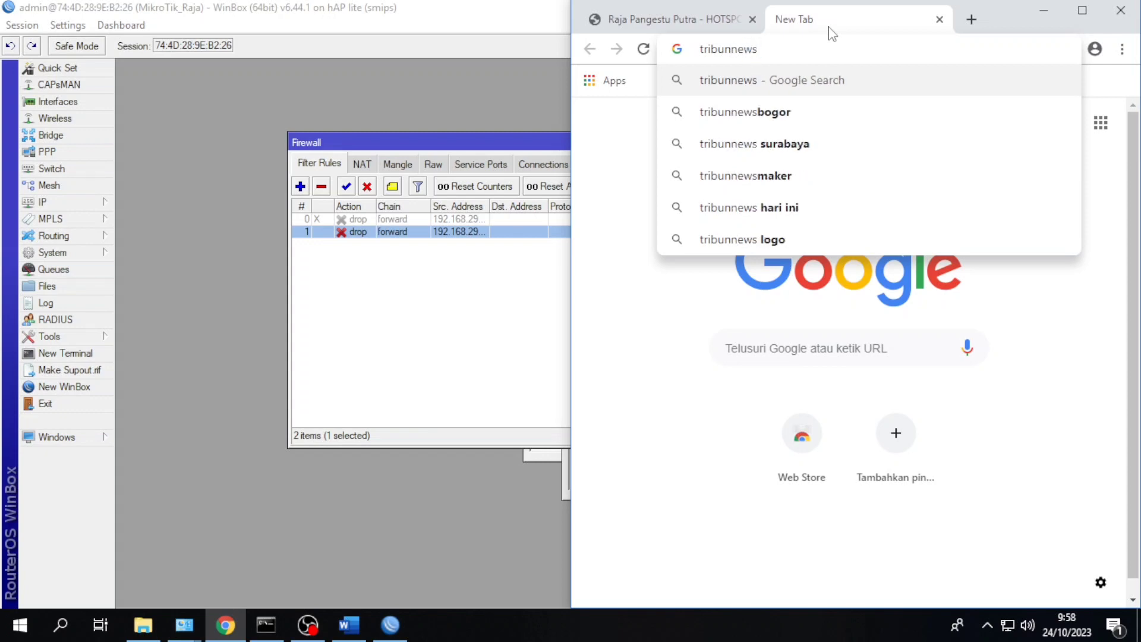
text(.com)
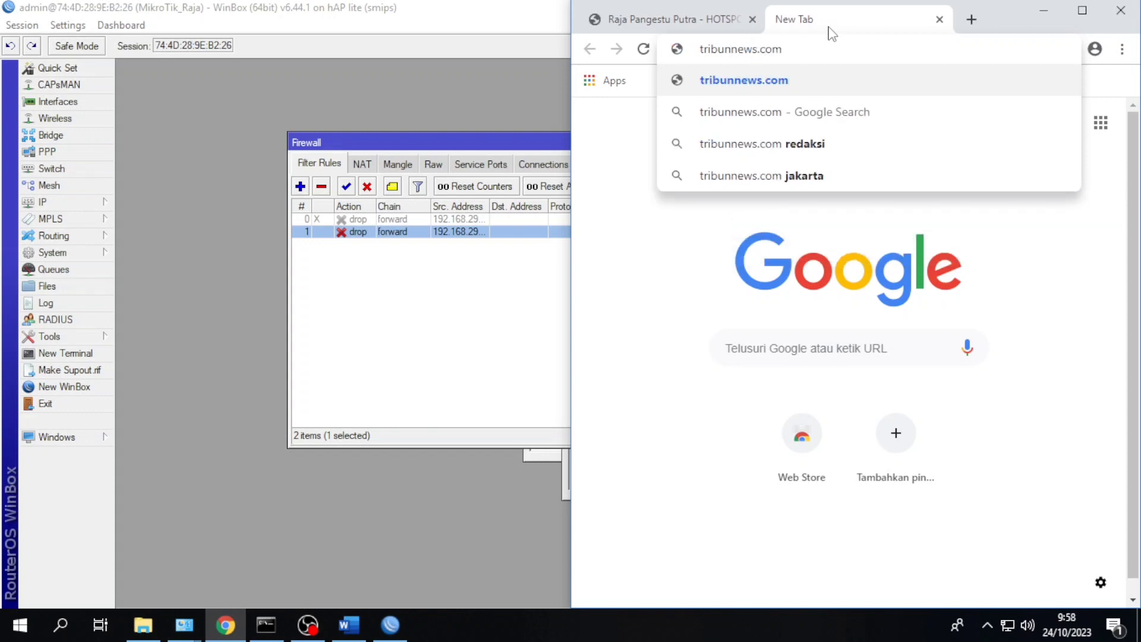
key(Return)
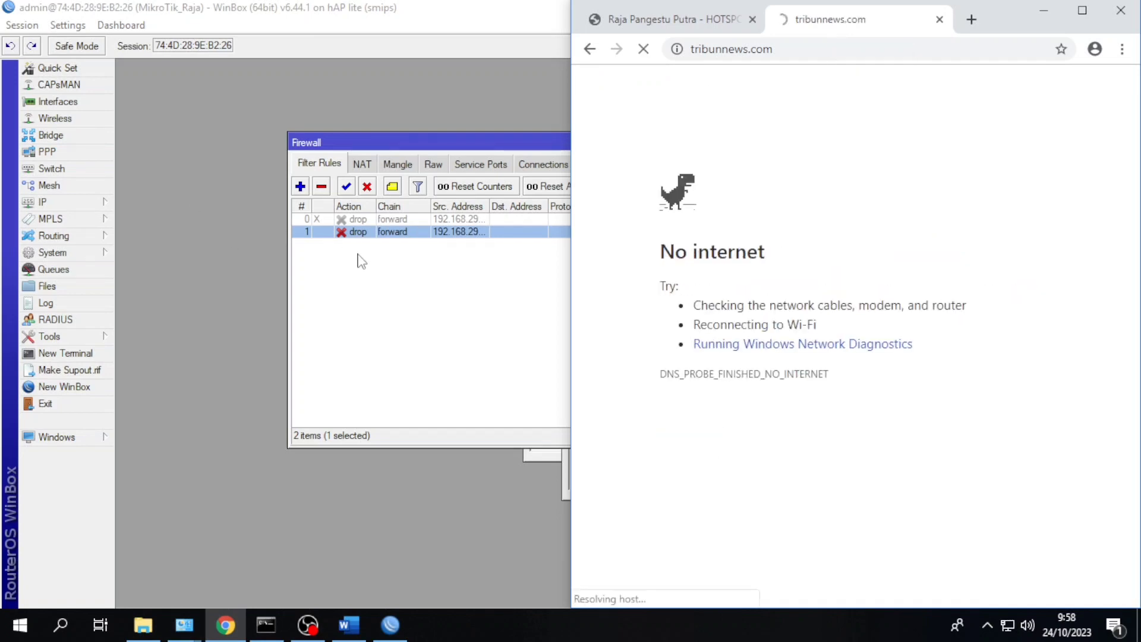
Step: Disable the second drop rule in WinBox to retest tribunnews.com in Chrome, close the site's tab, and re-enable the drop rule
click(368, 187)
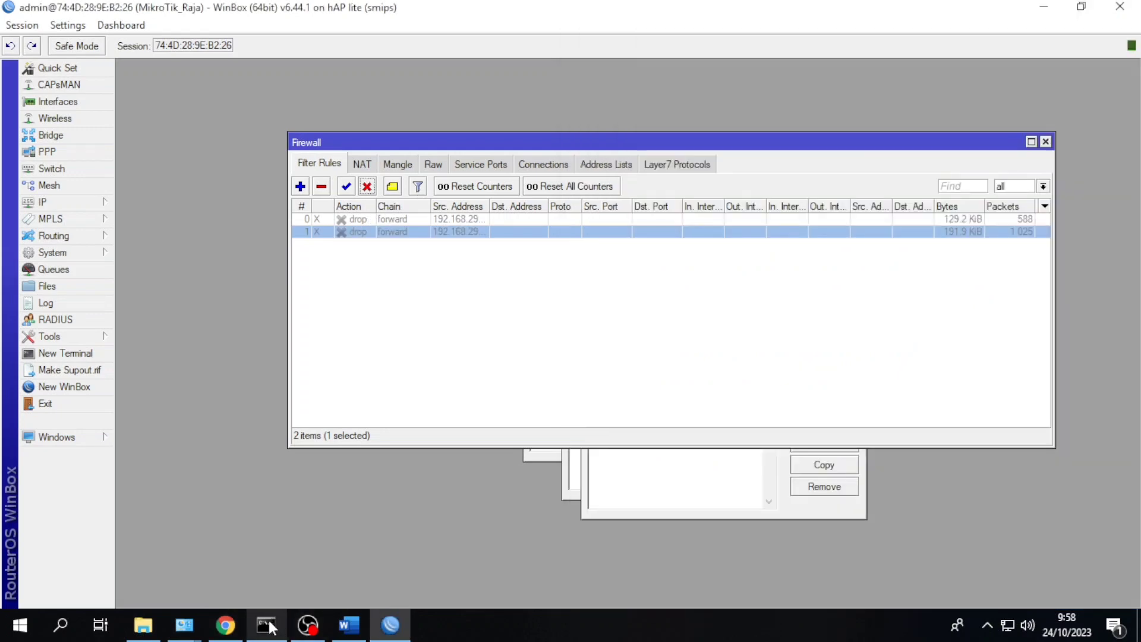
click(234, 628)
click(640, 51)
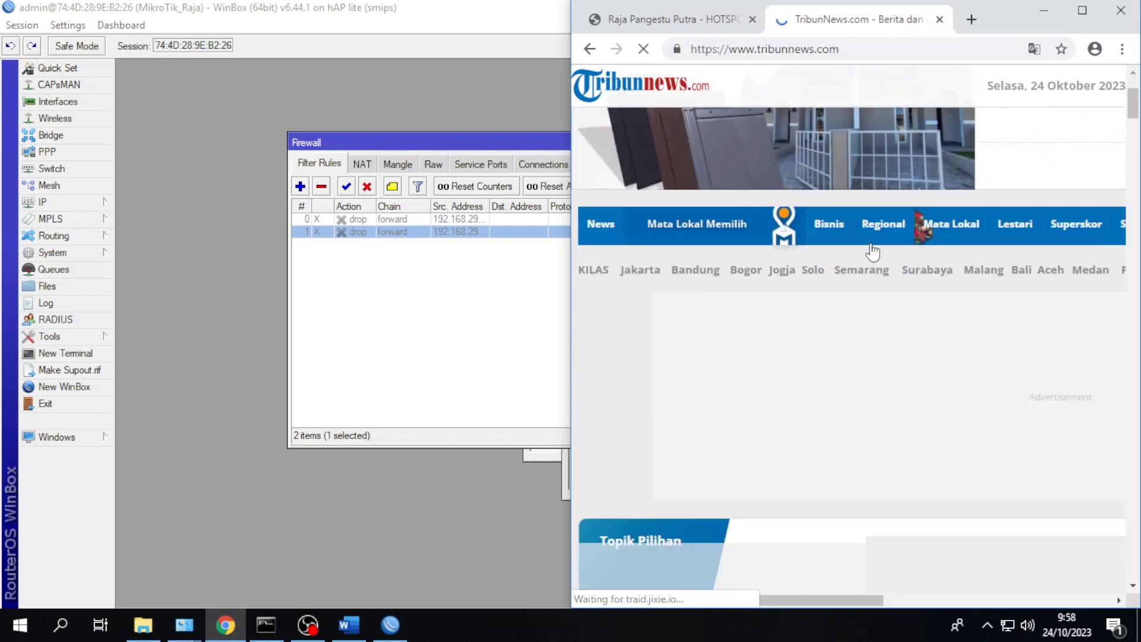
click(939, 20)
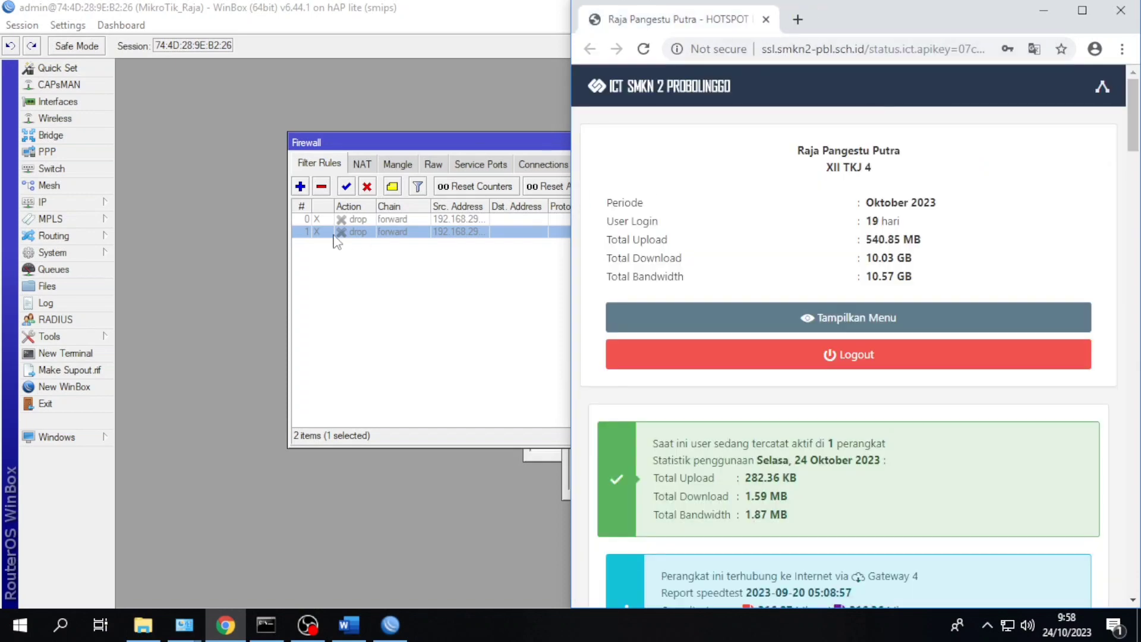
click(367, 225)
click(345, 186)
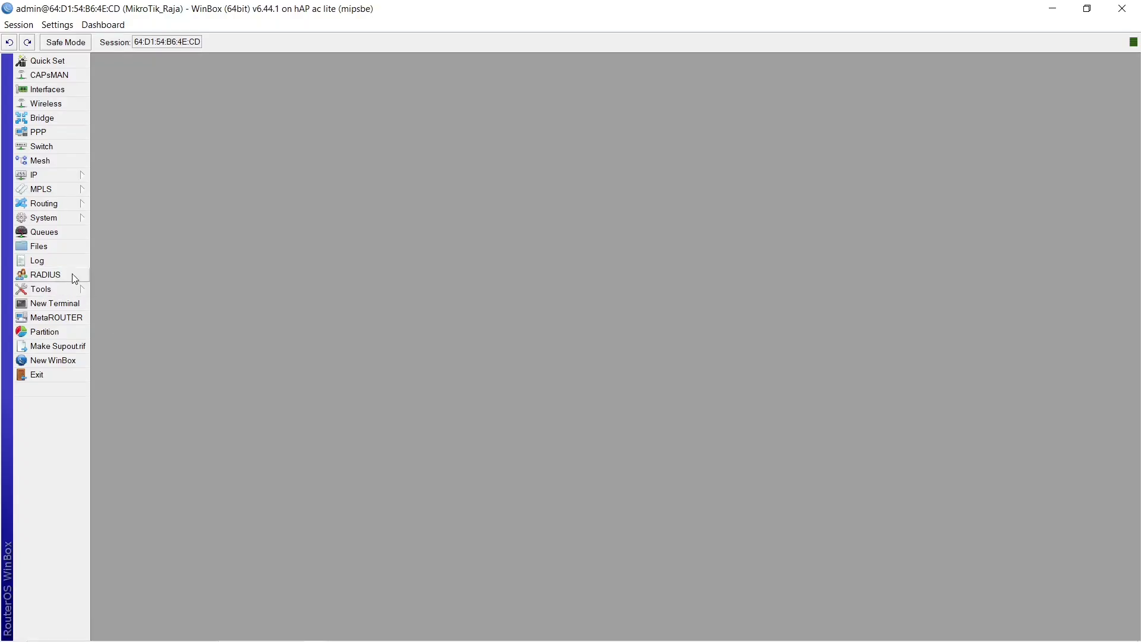
Step: Start a firewall mangle rule on the prerouting chain with source address 192.168.29.0/24
click(59, 180)
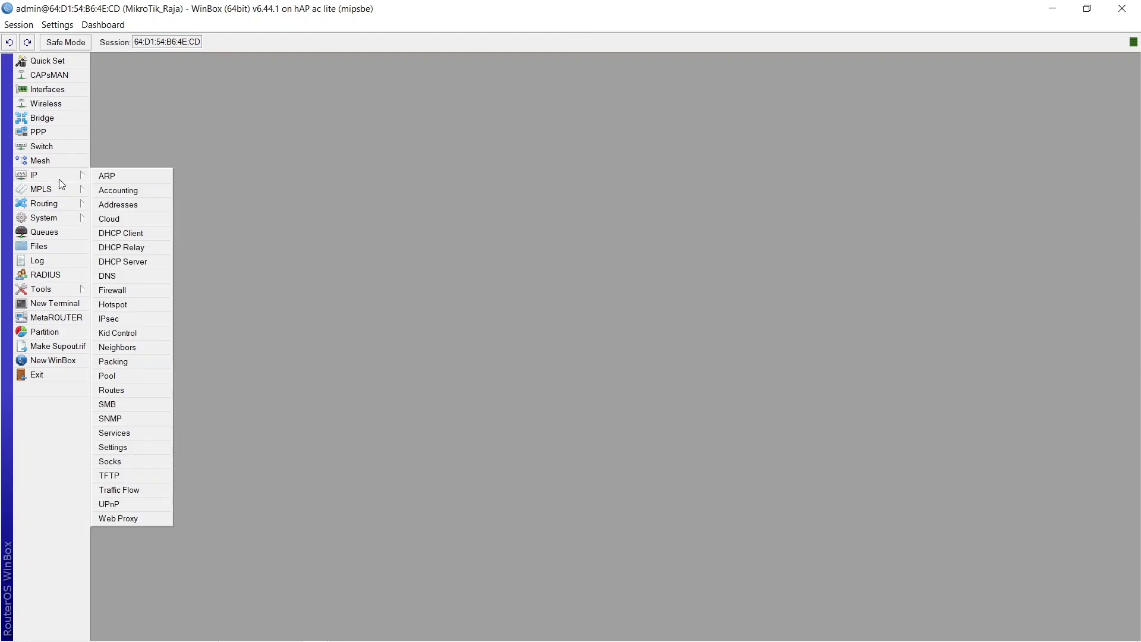
click(120, 289)
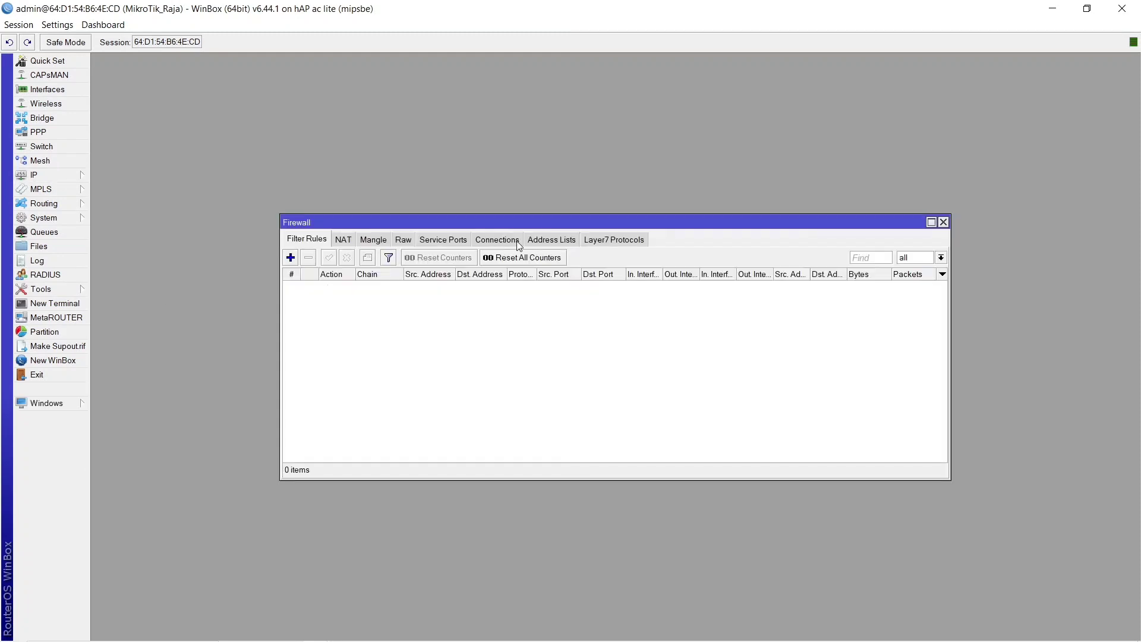
click(381, 240)
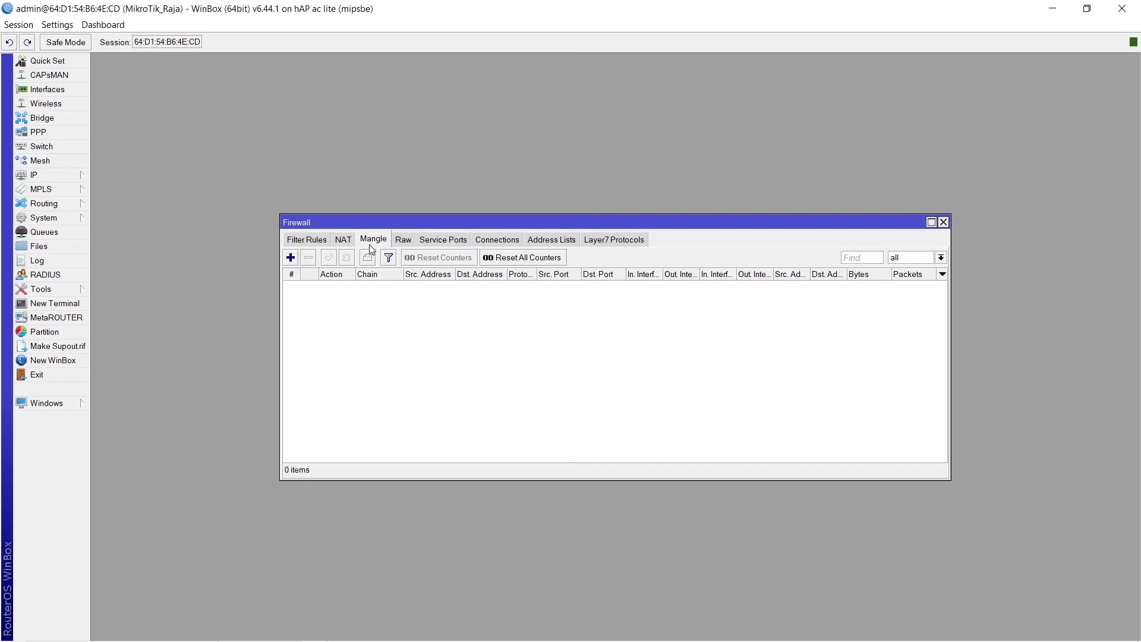
click(290, 257)
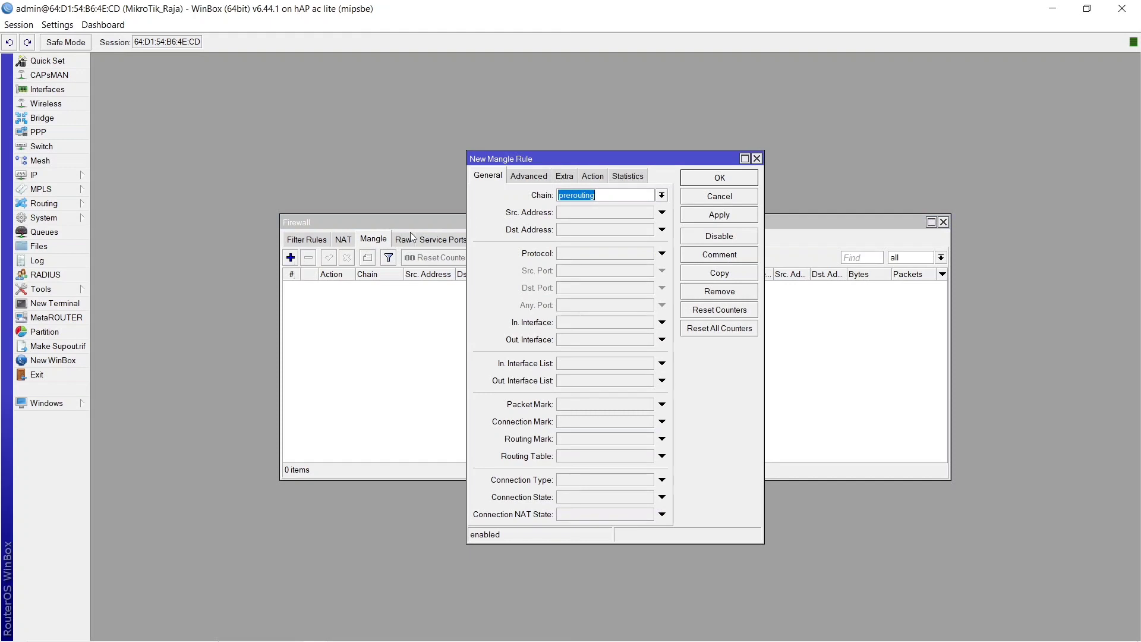
click(571, 212)
text(192)
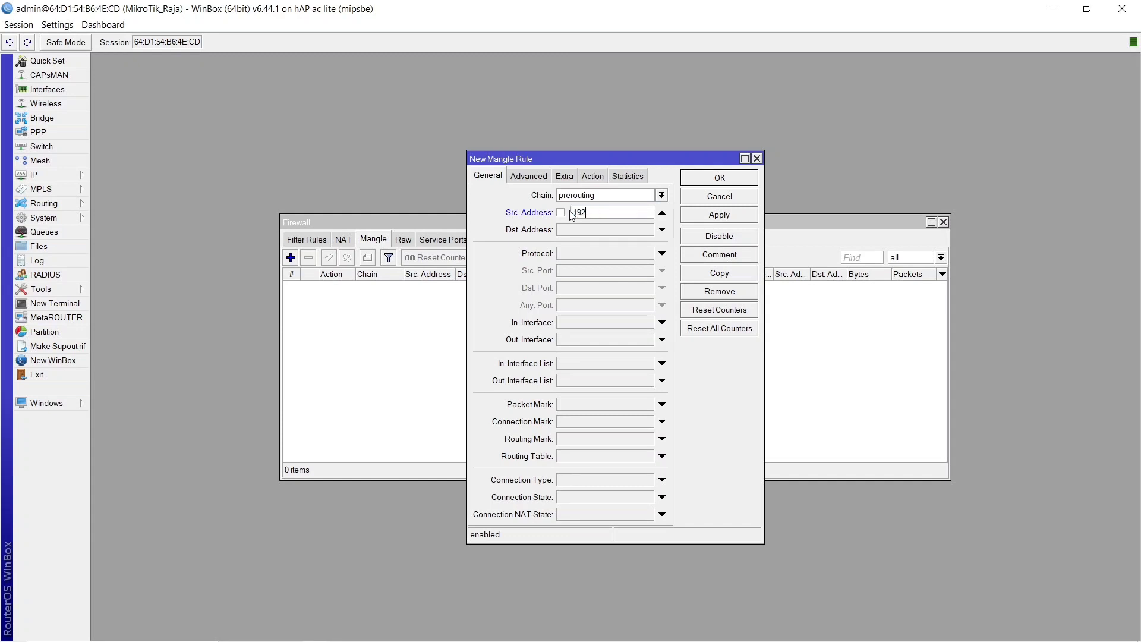
text(.168.29)
text(.0/24)
Step: Limit the new mangle rule to the icmp protocol and set its incoming interface to ether2
click(662, 254)
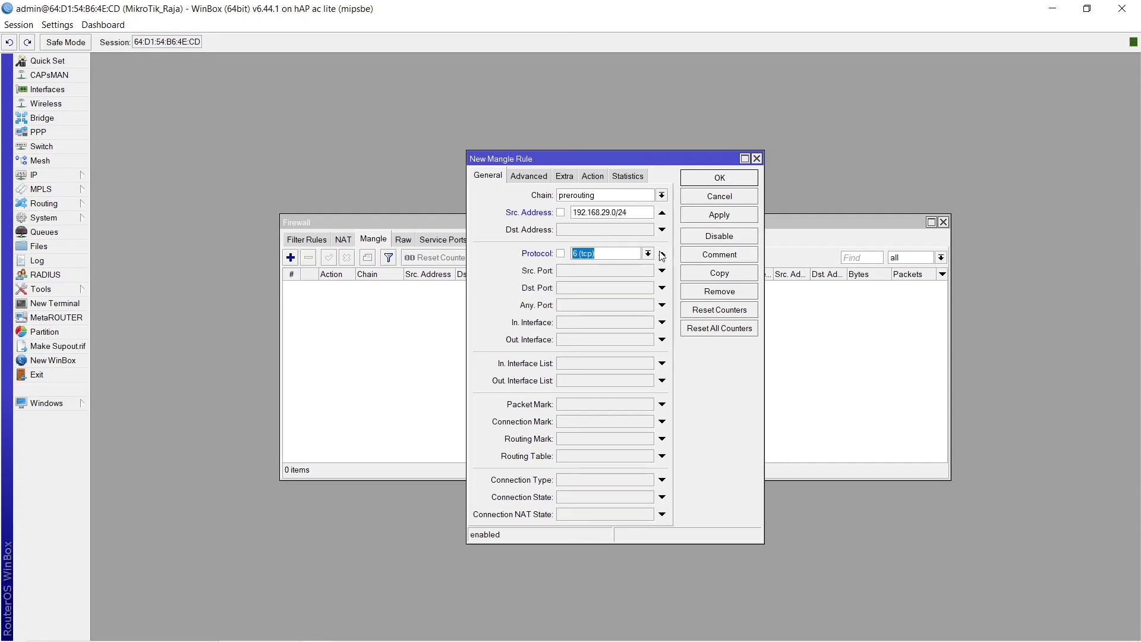
click(647, 254)
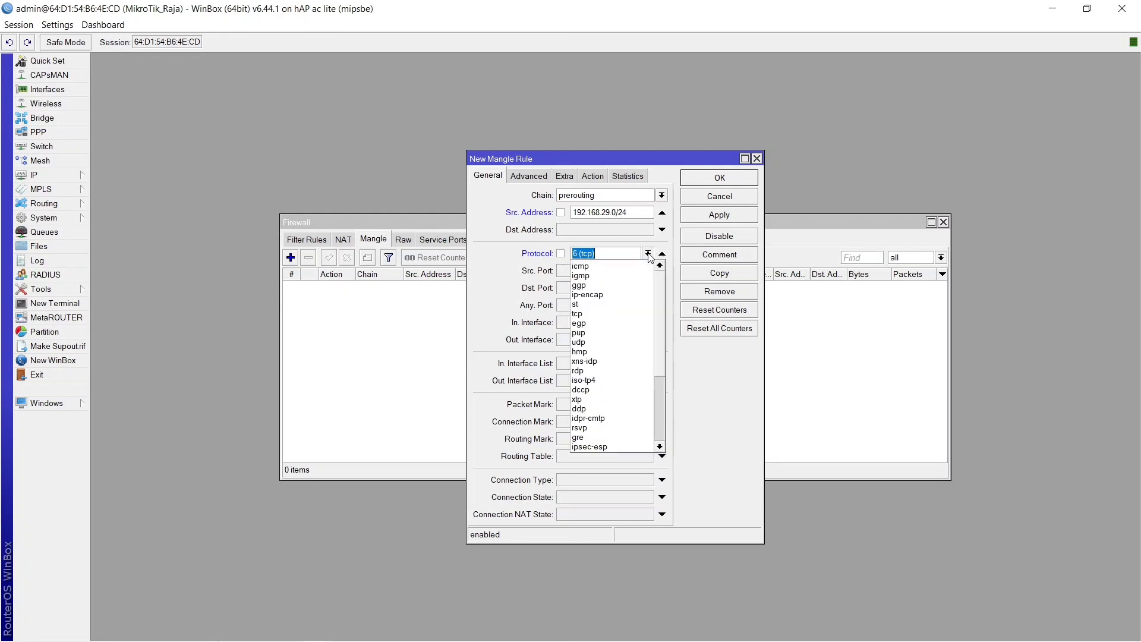
click(599, 267)
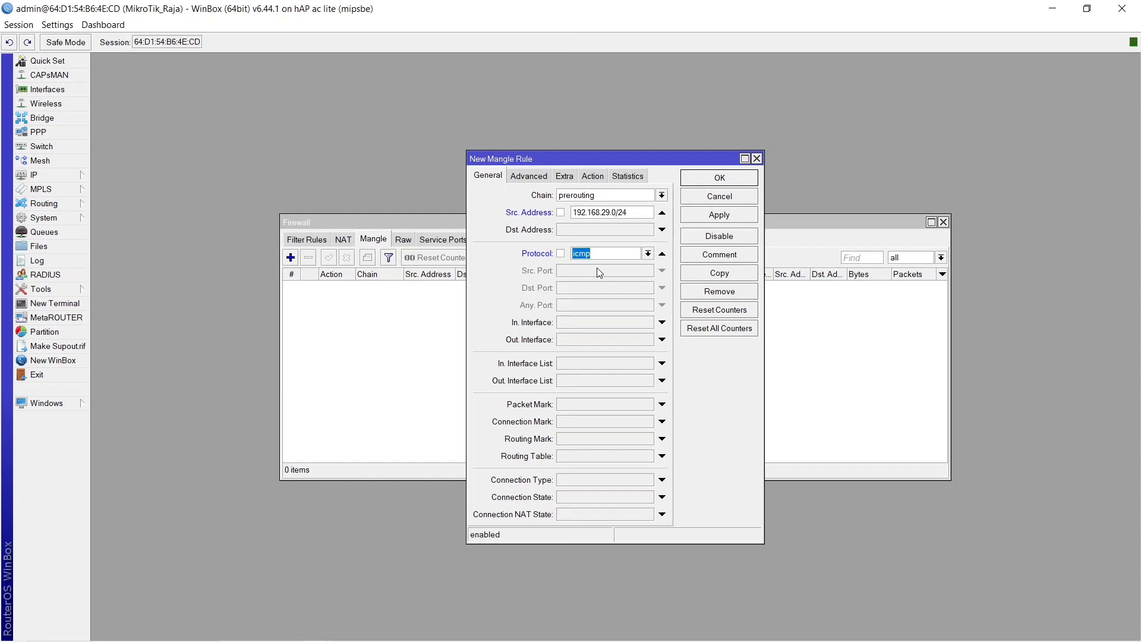
click(577, 324)
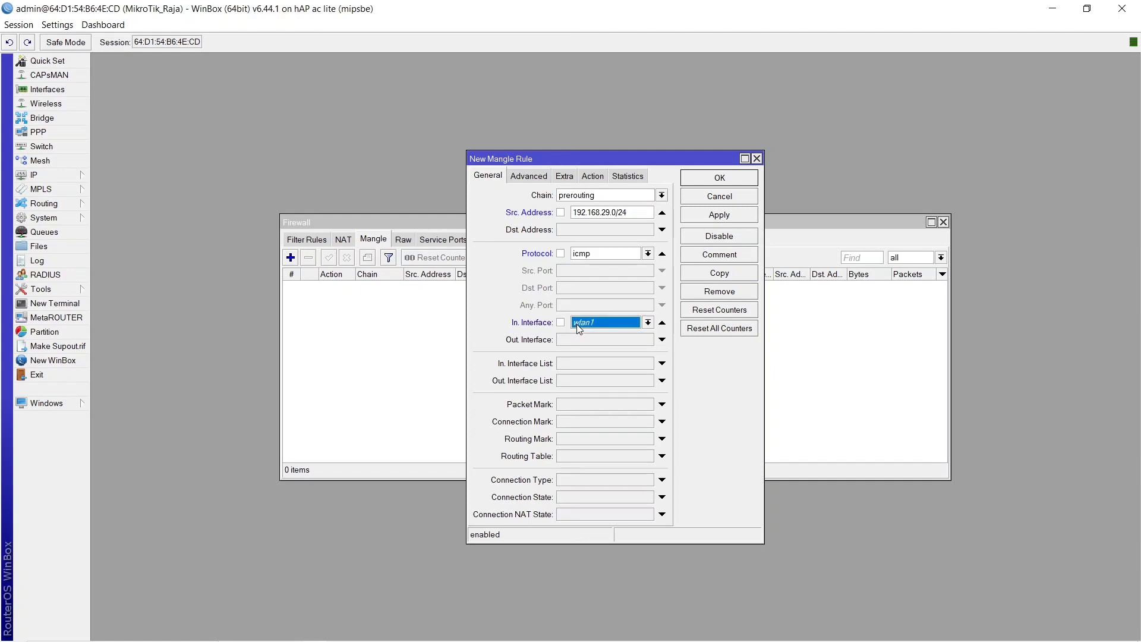
click(648, 323)
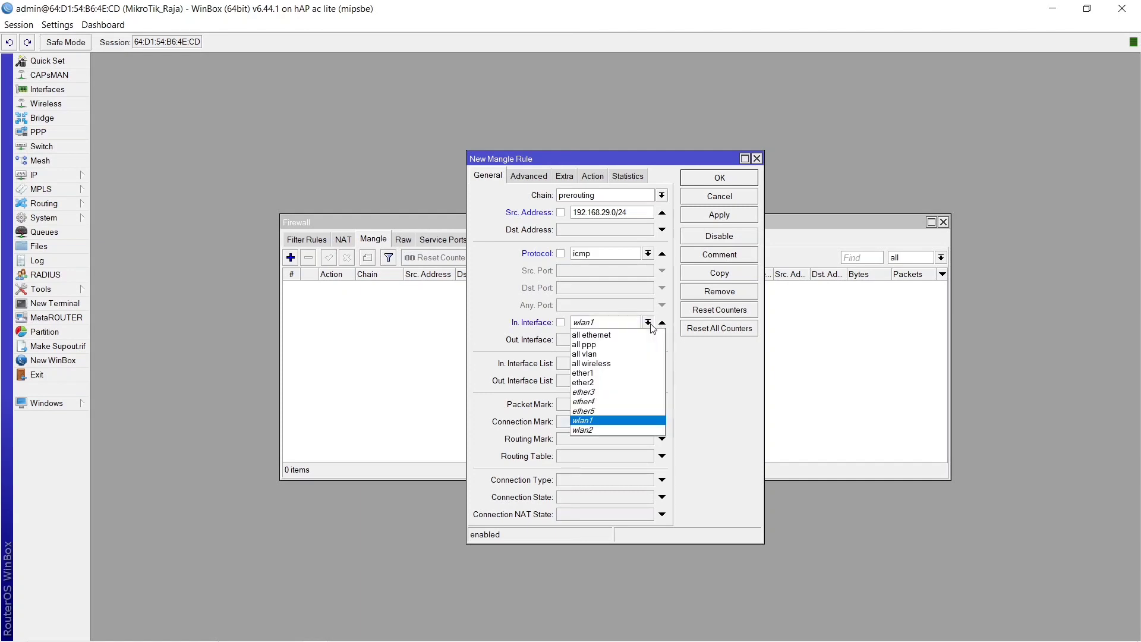
click(603, 382)
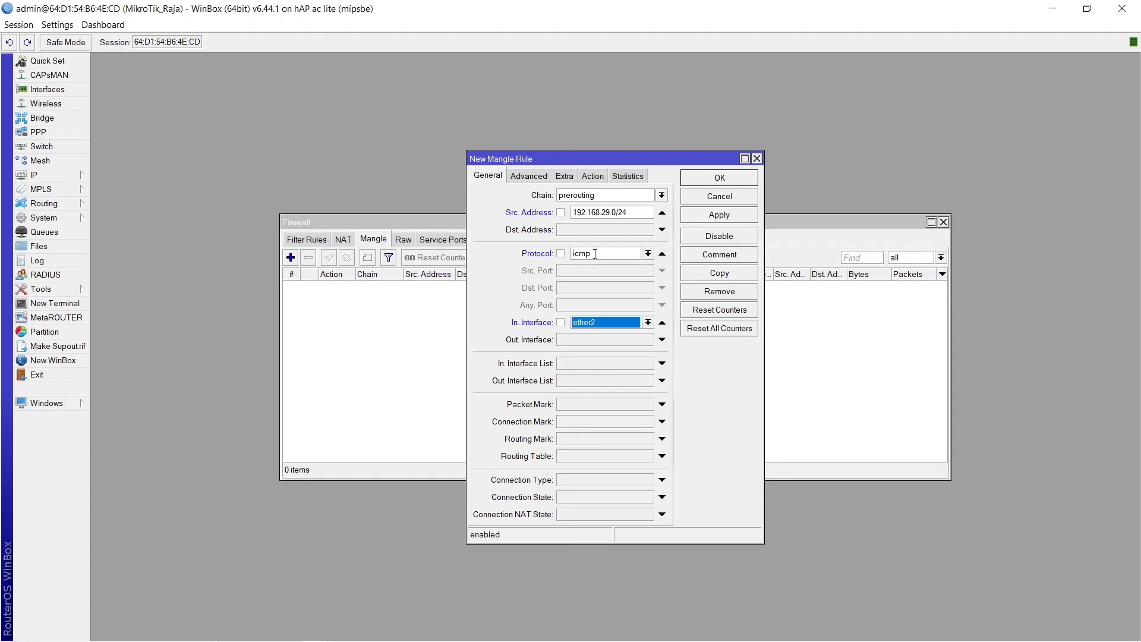
Step: Set the mangle rule's action to mark connection with new connection mark koneksiICMP, and save the rule
click(592, 176)
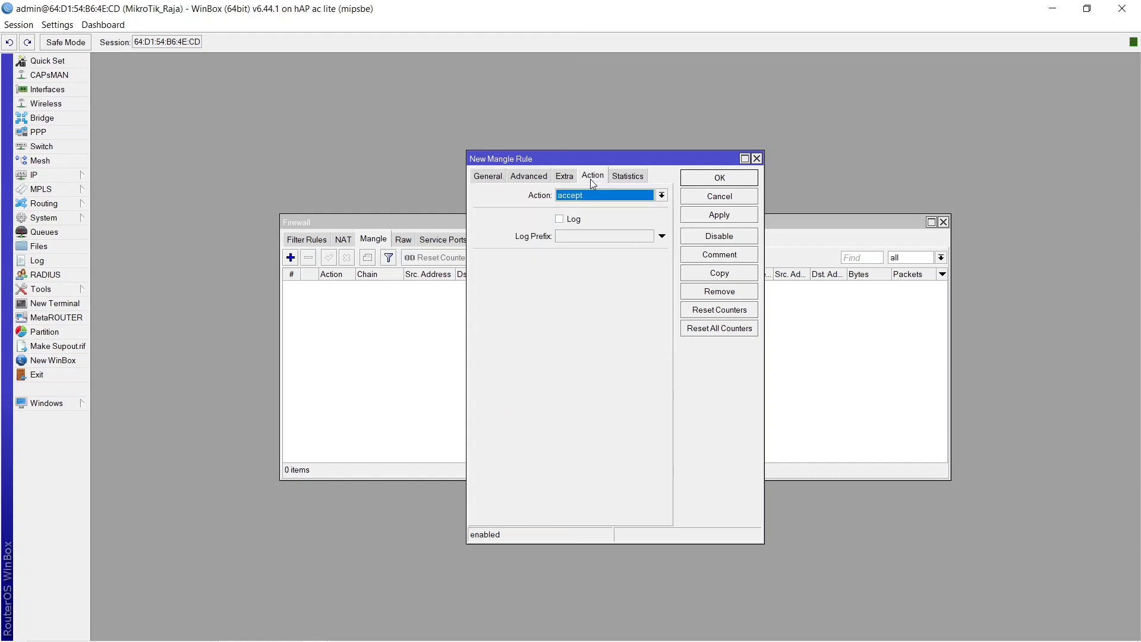
click(593, 195)
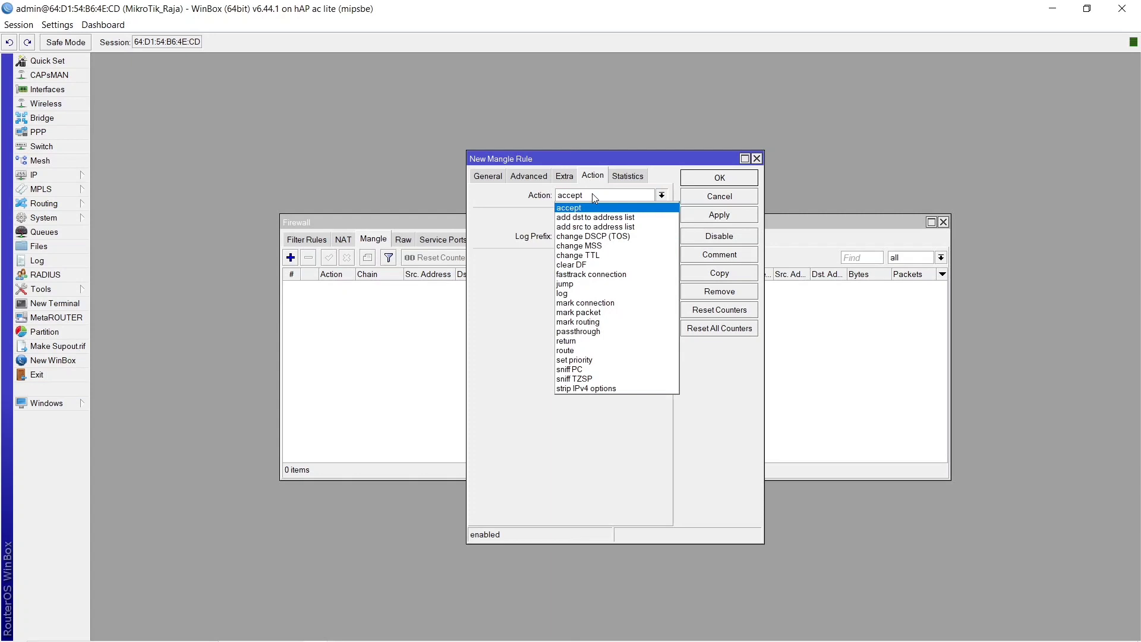
click(610, 303)
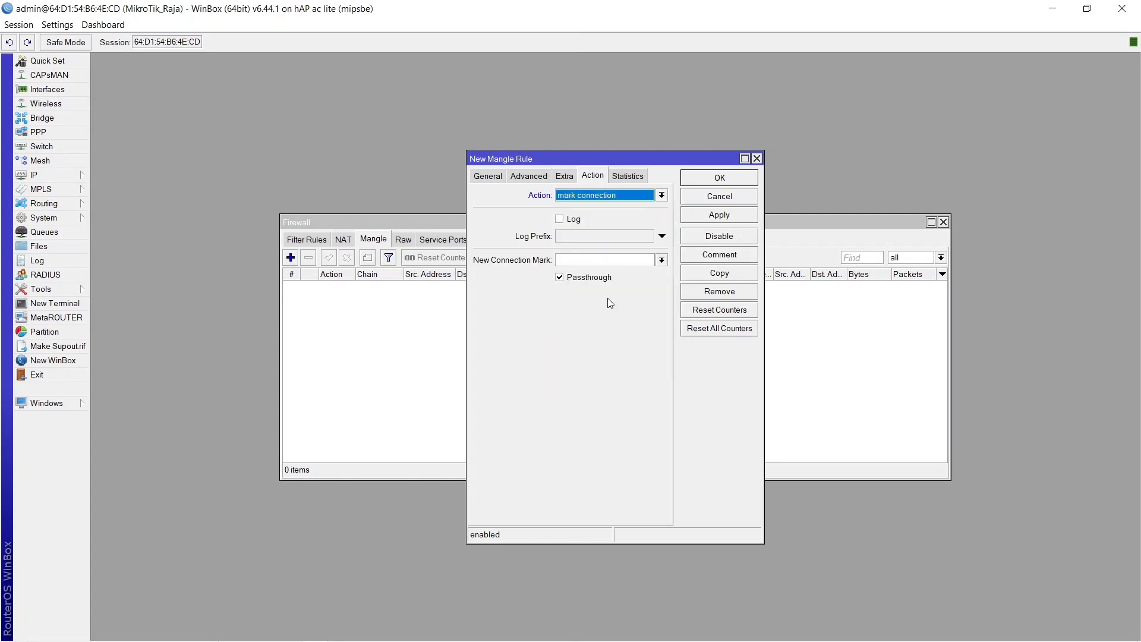
click(593, 260)
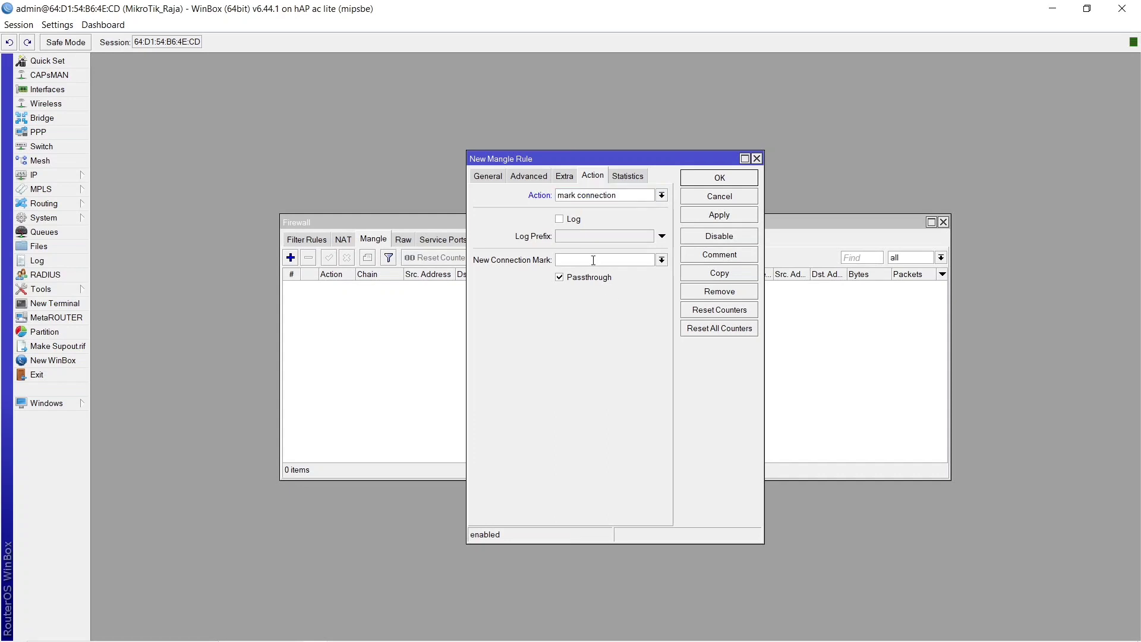
text(koneksiICMP)
click(720, 216)
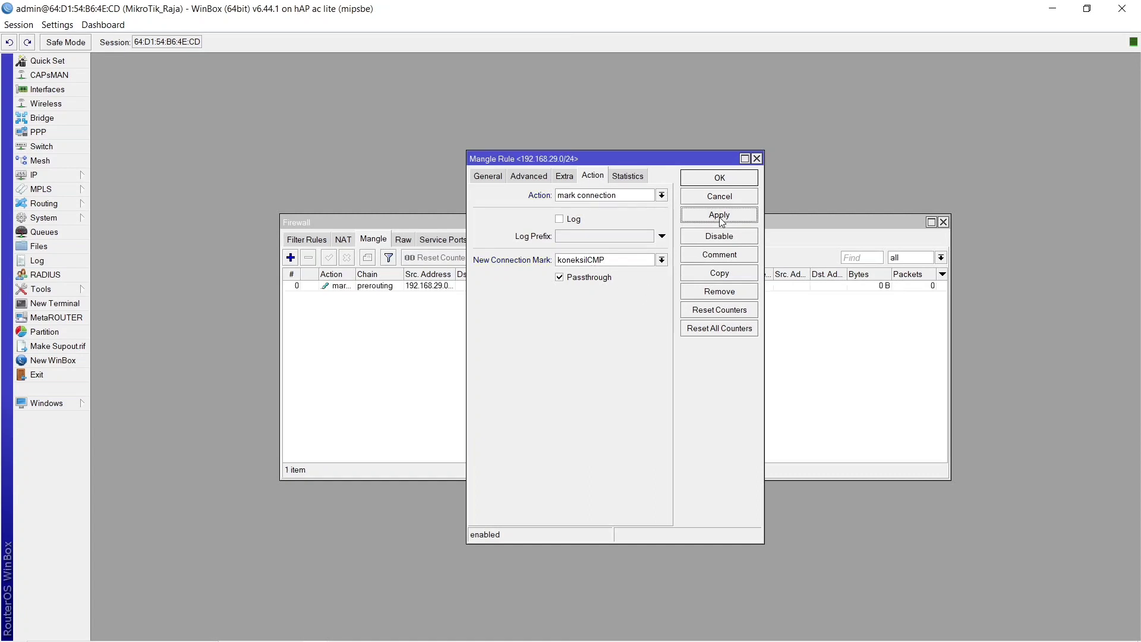
click(719, 178)
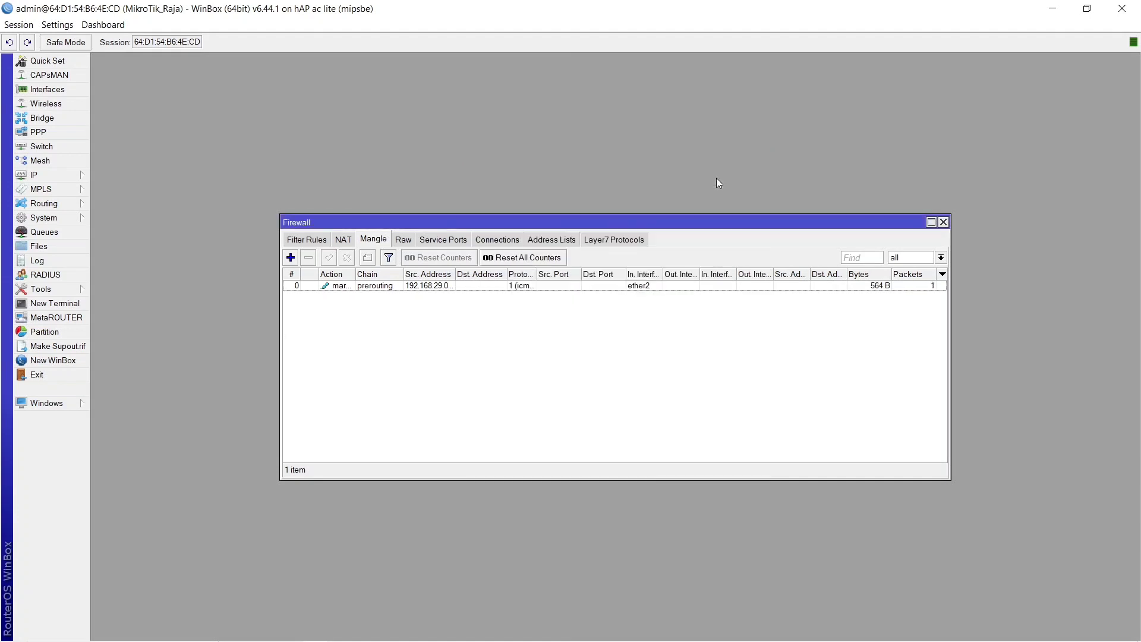
Step: Ping google.com from a Windows Command Prompt to generate ICMP traffic, and minimize the prompt when done
key(super+r)
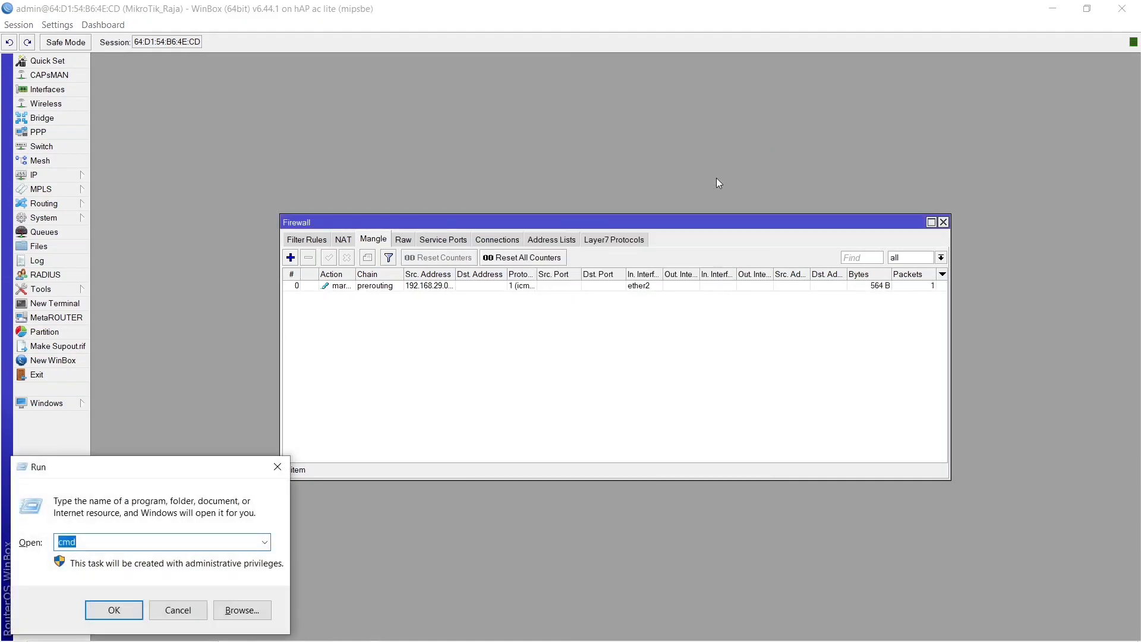
key(Return)
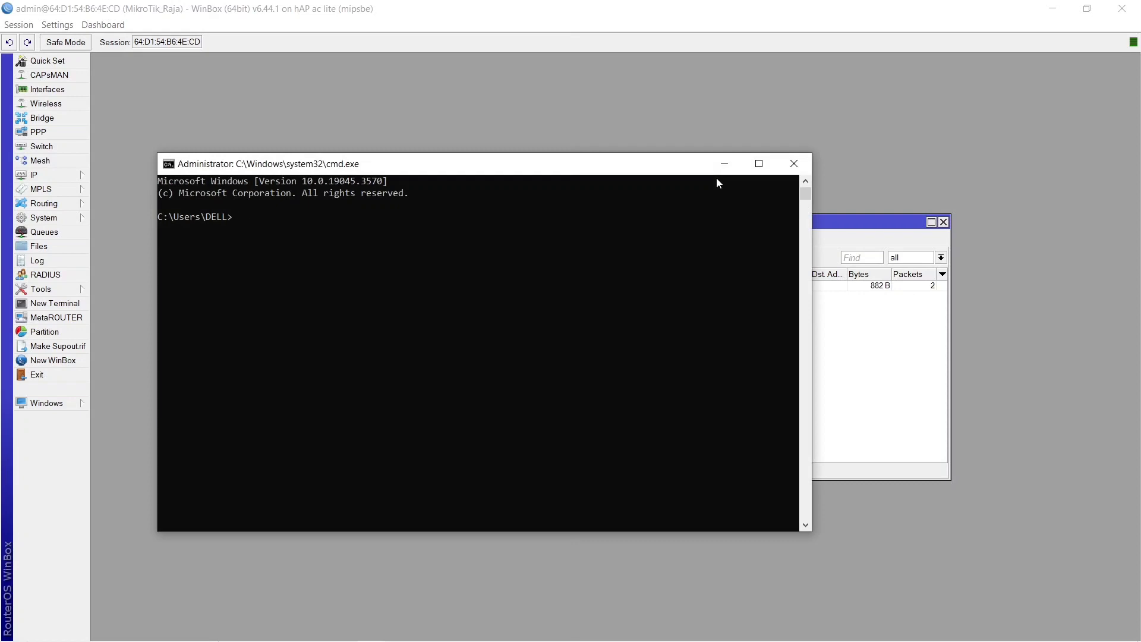
text(ping google.com)
key(Return)
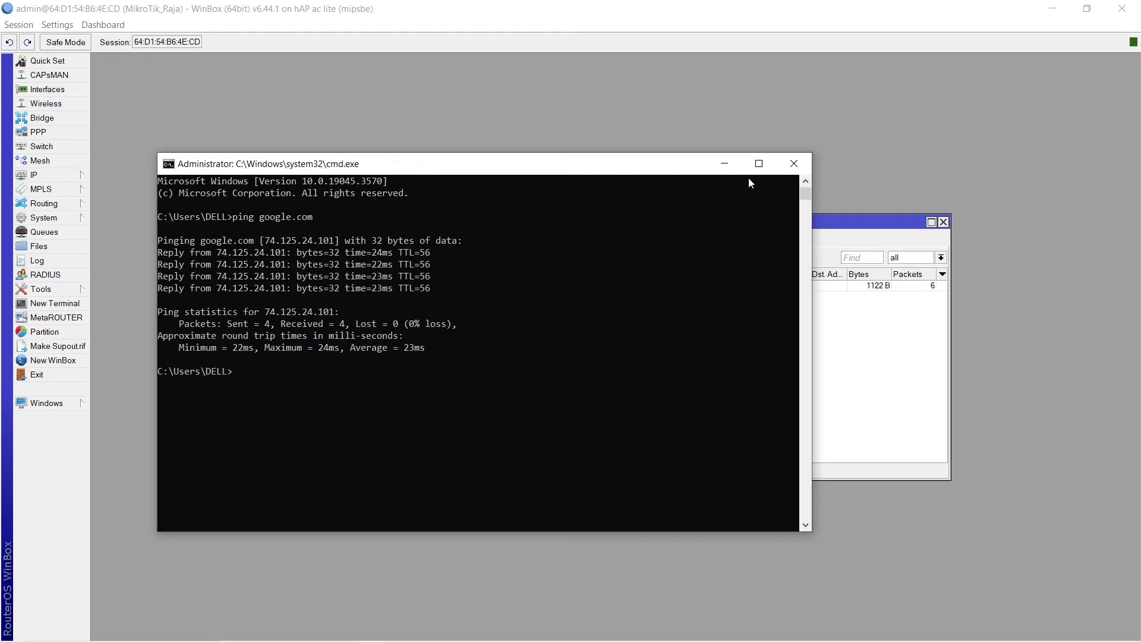
click(732, 162)
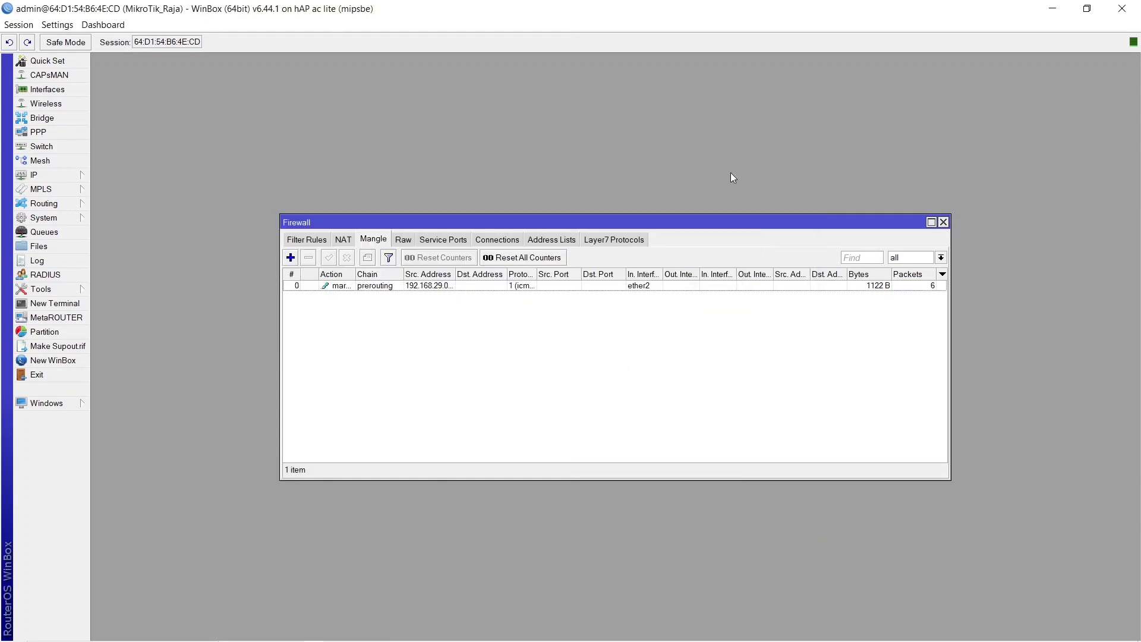
Step: Check the firewall's tracked connections for the ICMP connection mark, and return to the mangle rules
click(508, 240)
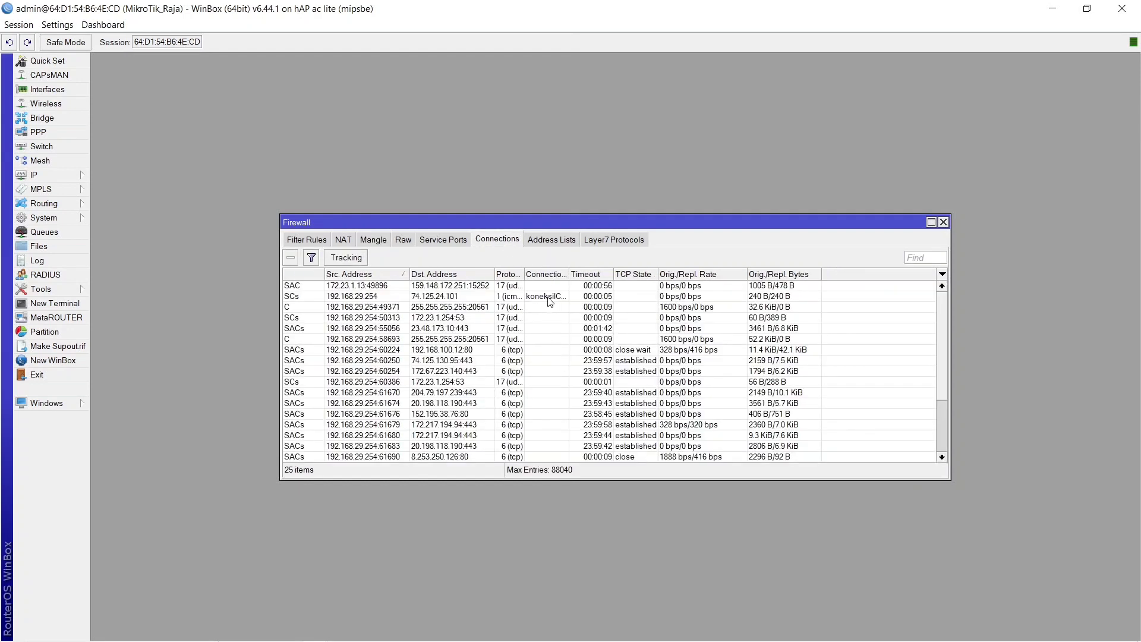
scroll(548, 305, down, 1)
scroll(549, 307, up, 1)
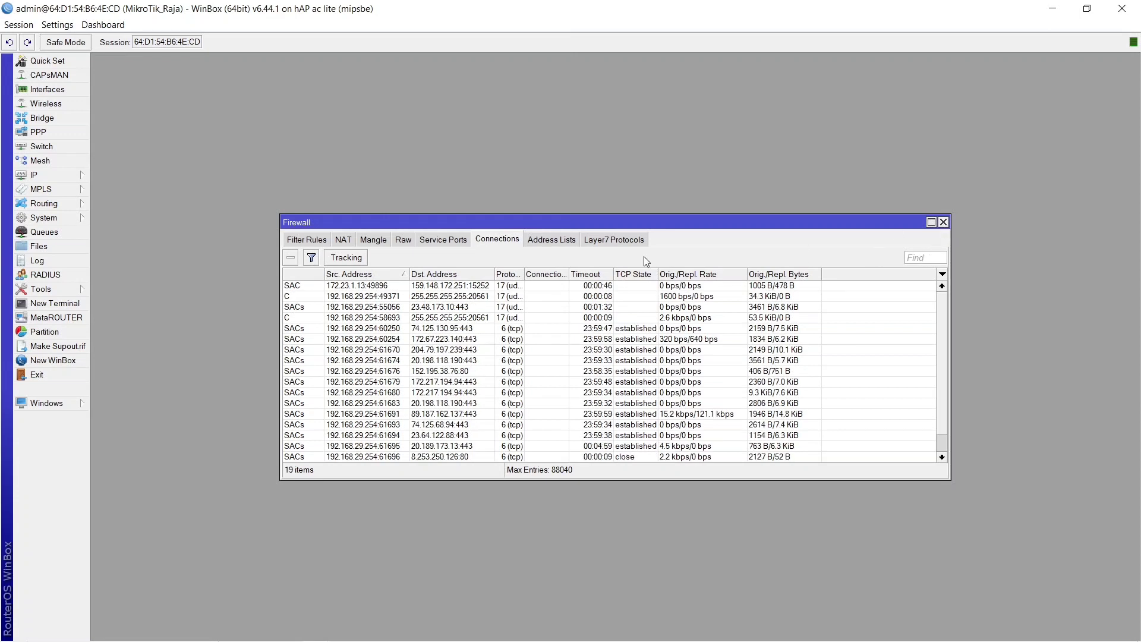
click(378, 244)
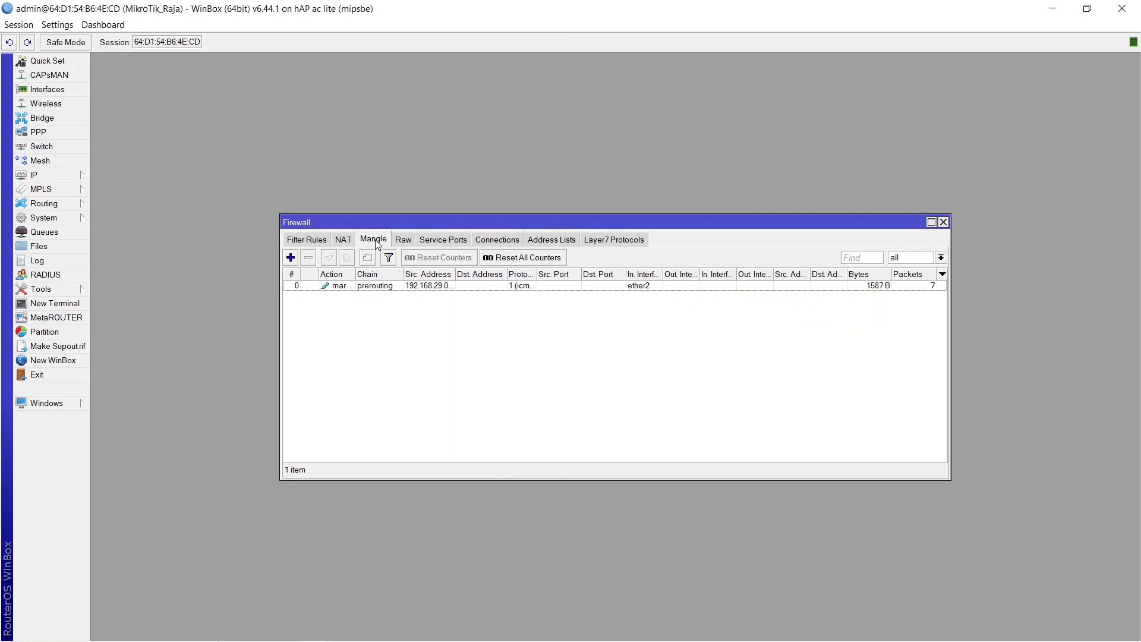
Step: Add a new mangle rule on the prerouting chain with source address 192.168.29.0/24
click(291, 257)
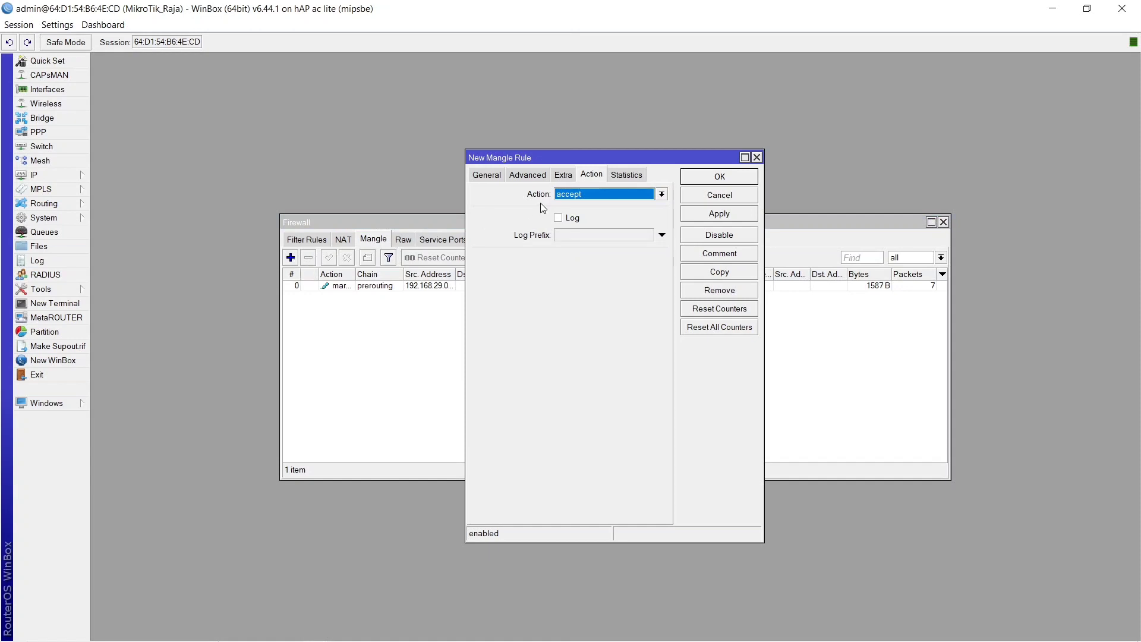
click(488, 175)
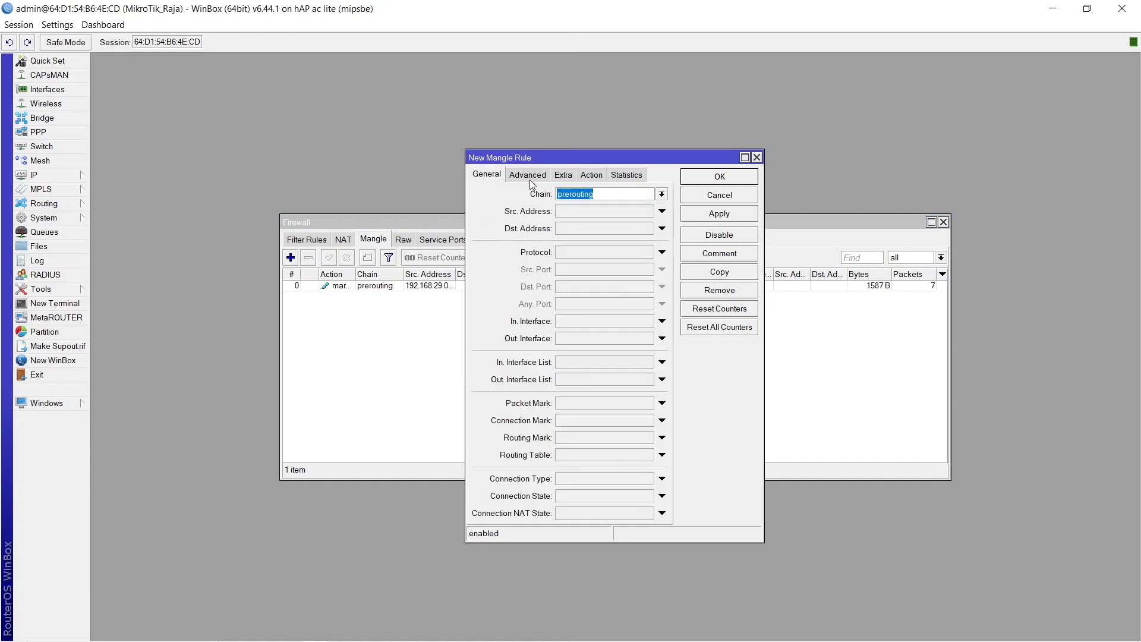
click(652, 212)
text(1)
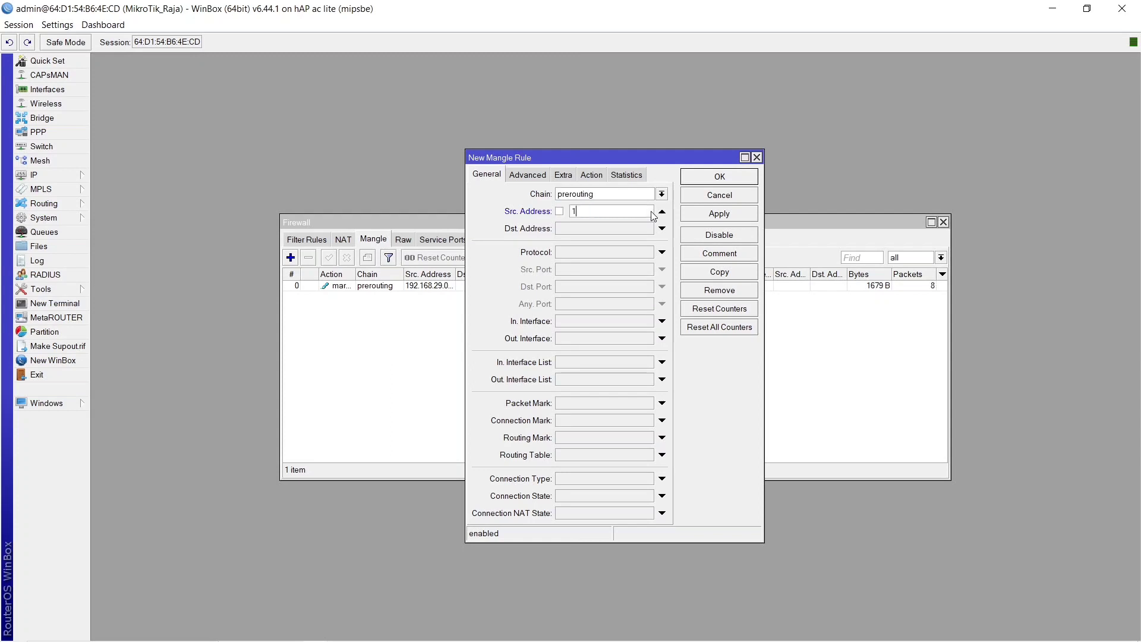
text(92.168.29.0/24)
Step: Limit the new mangle rule to the tcp protocol, destination port 80 and incoming interface ether2
click(662, 253)
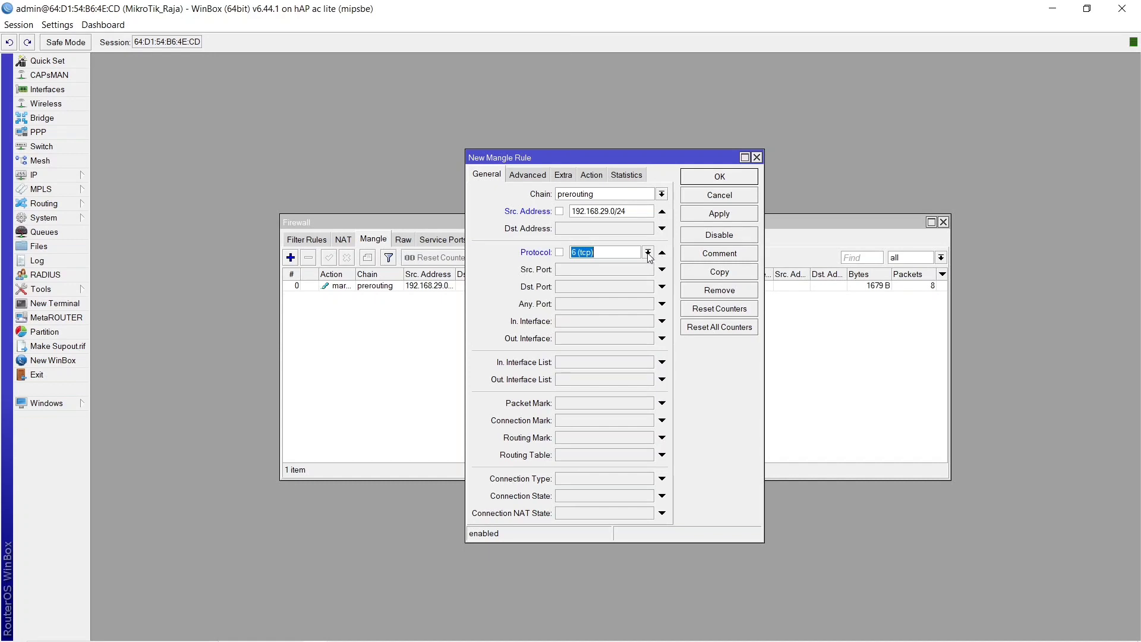
click(647, 253)
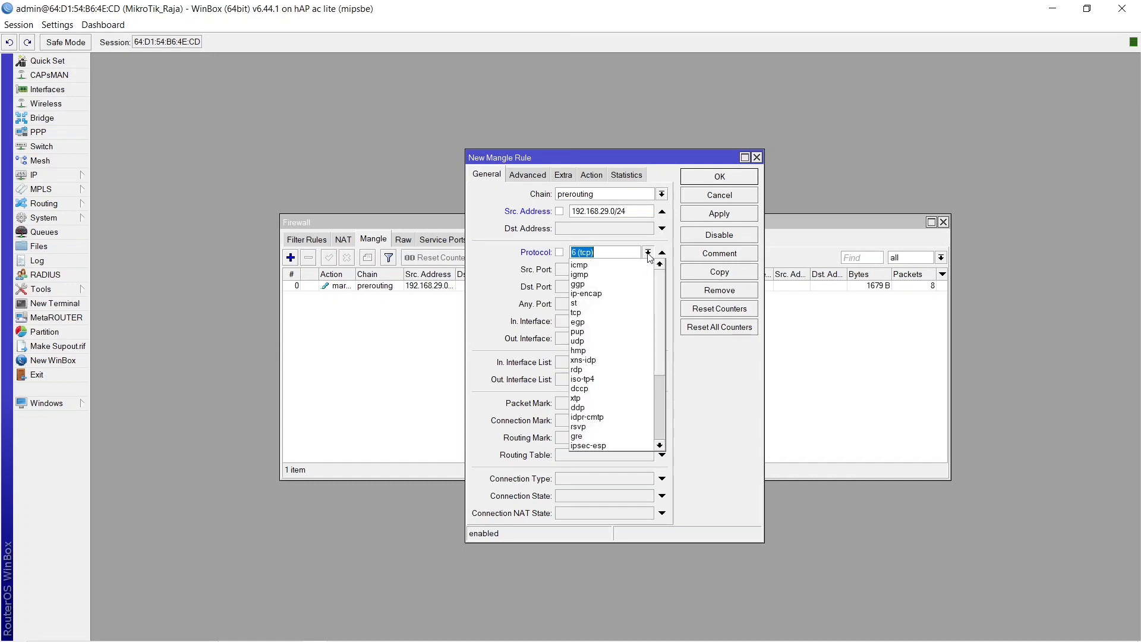
click(647, 253)
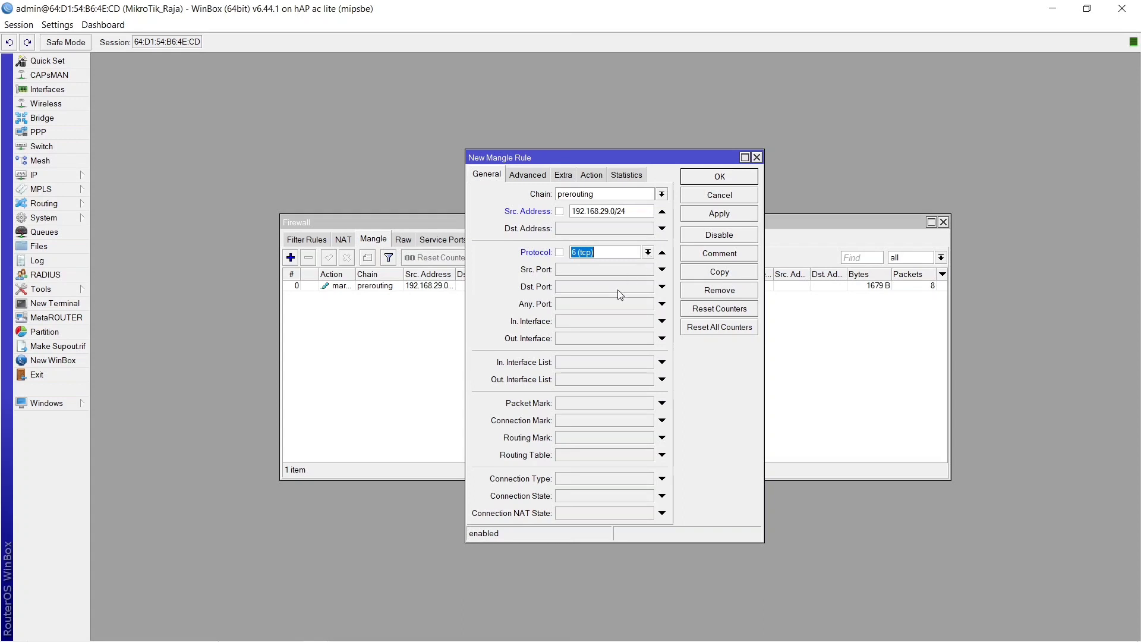
click(578, 287)
click(569, 323)
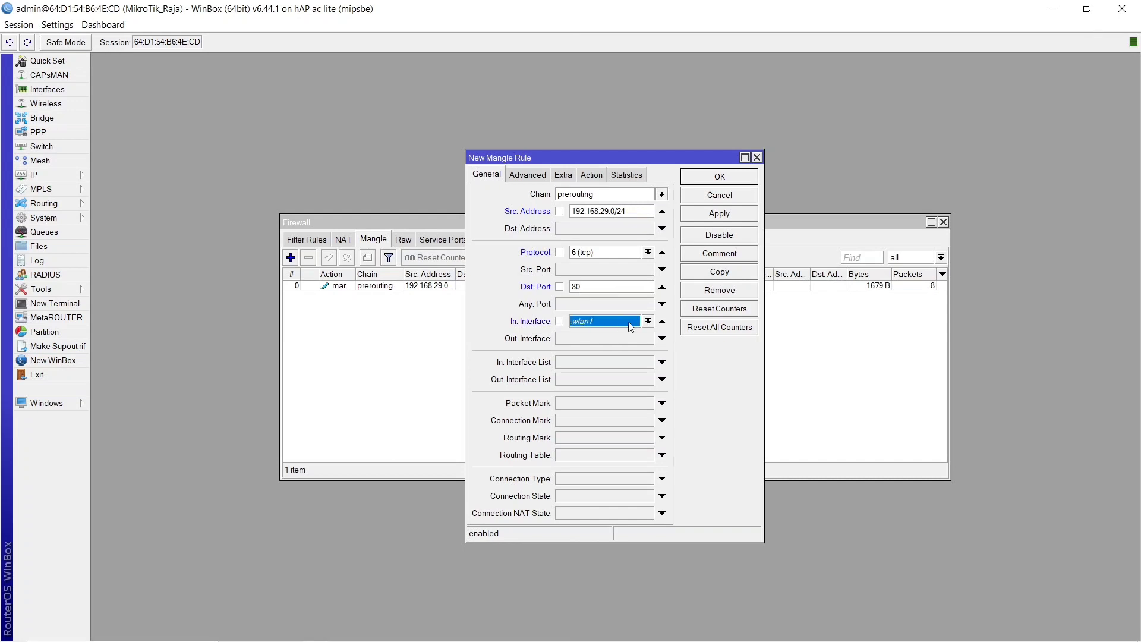
click(648, 322)
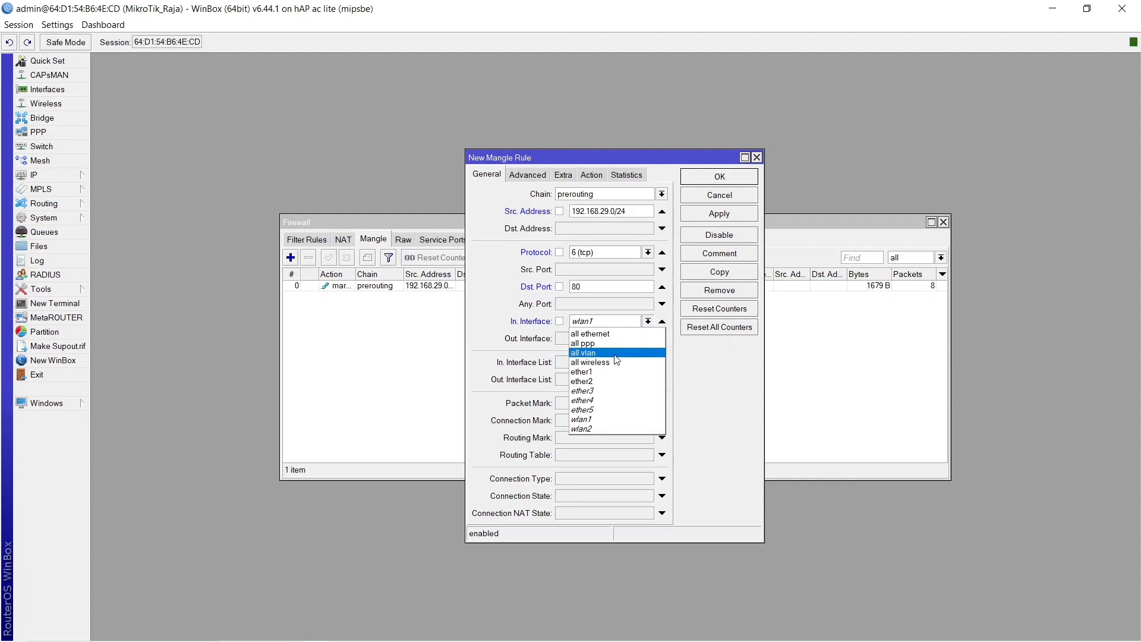
click(612, 381)
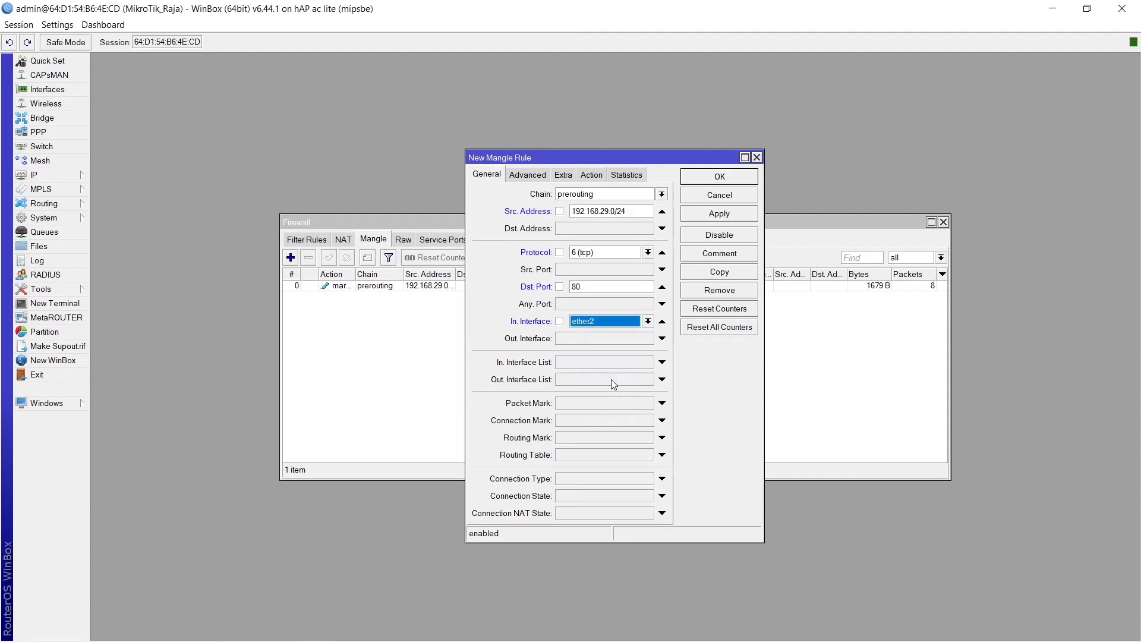
Step: Set the mangle rule's action to mark connection with new connection mark koneksiHTTP, and save the rule
click(591, 175)
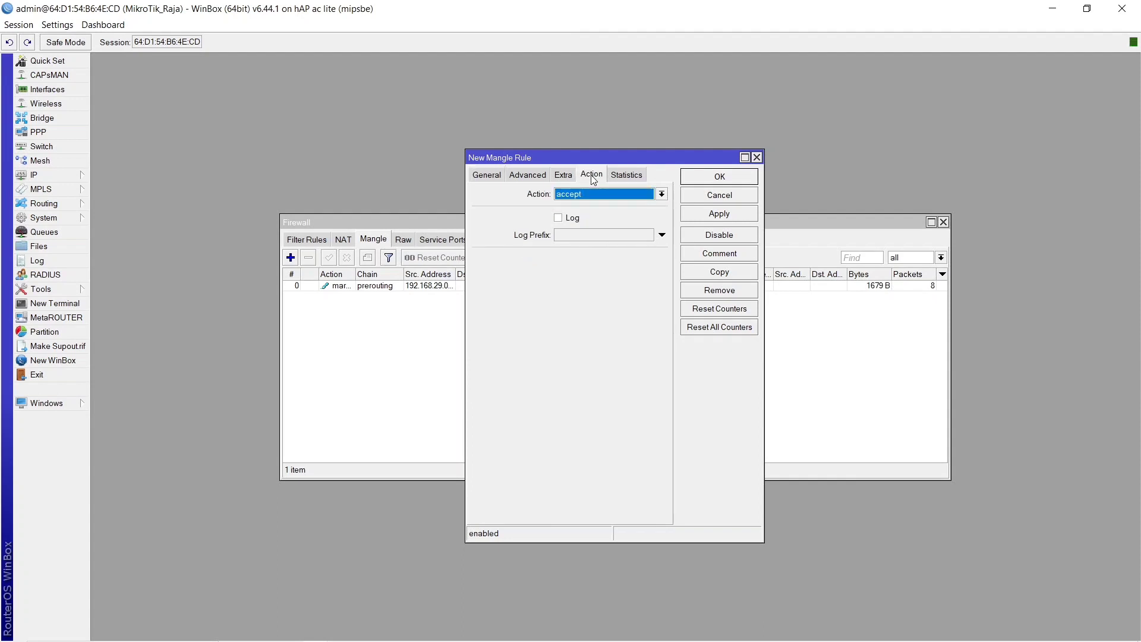
click(594, 189)
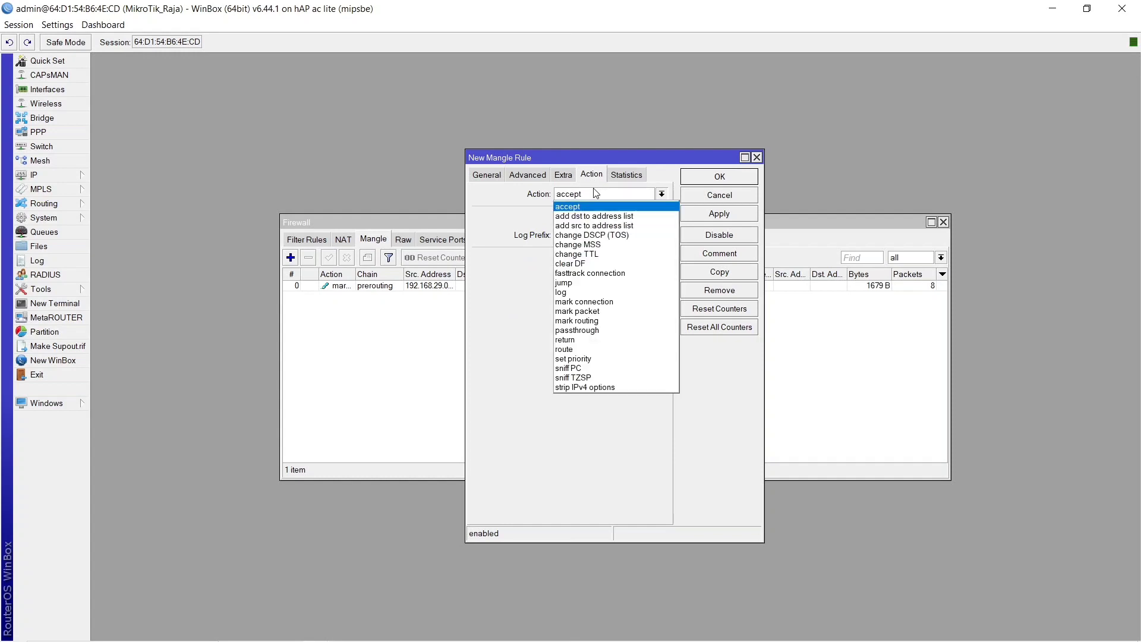
click(597, 302)
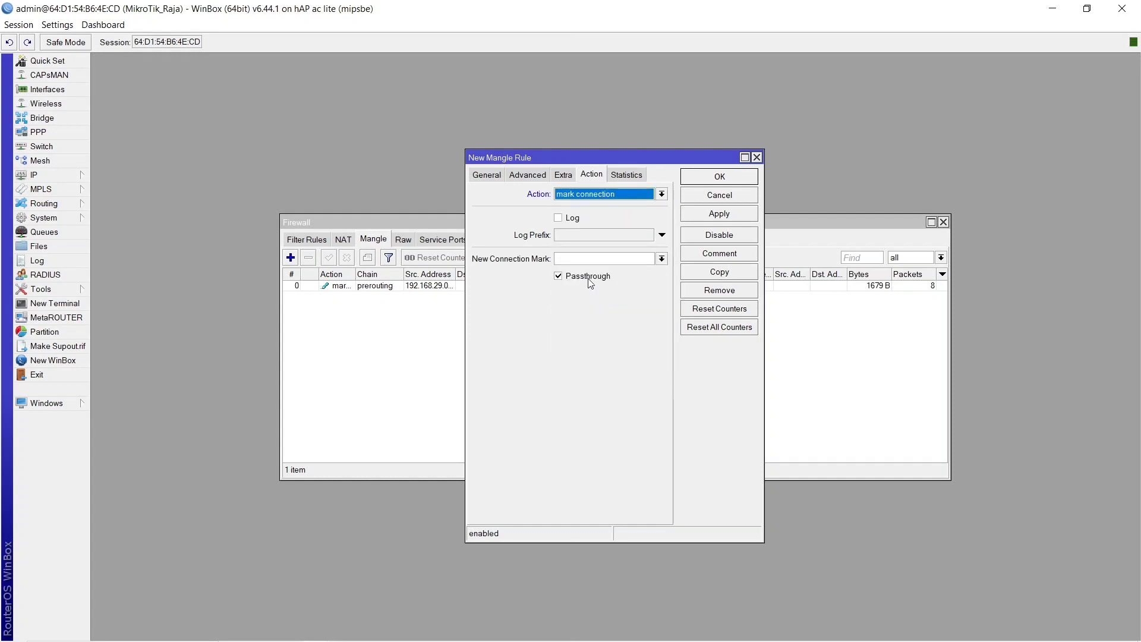
click(583, 259)
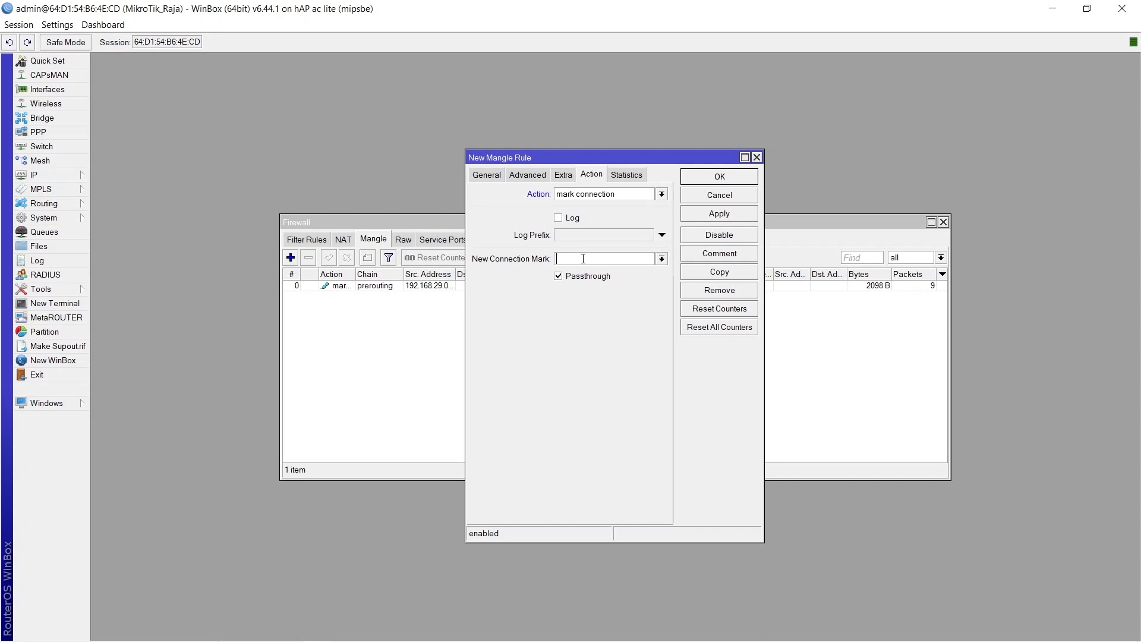
text(koneksiHTTP)
click(583, 259)
text(i)
click(717, 214)
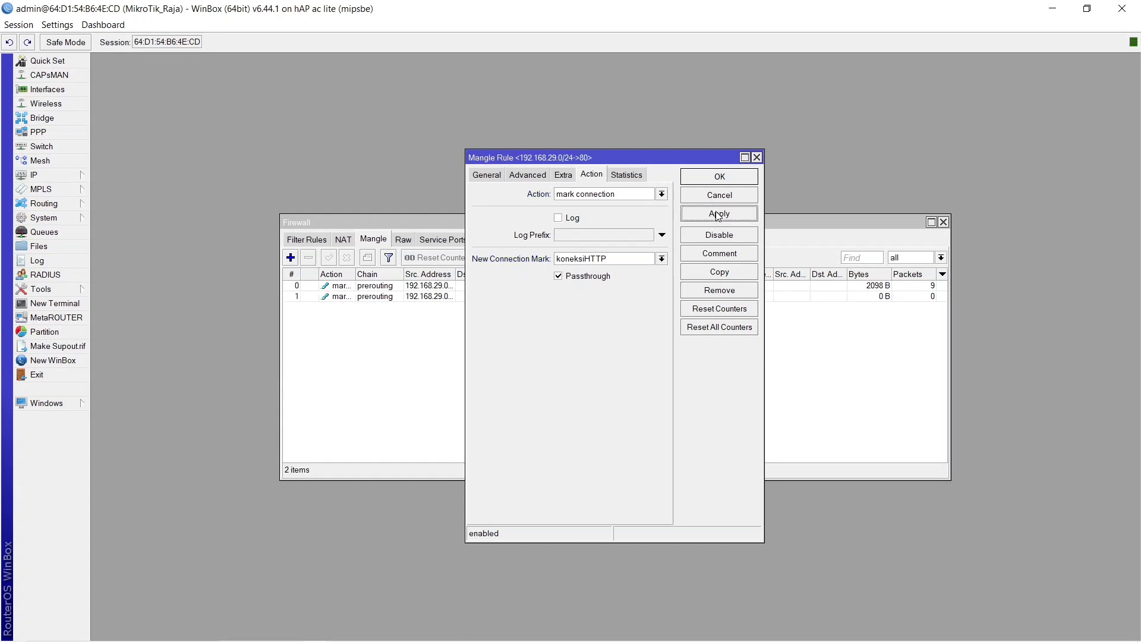
click(715, 177)
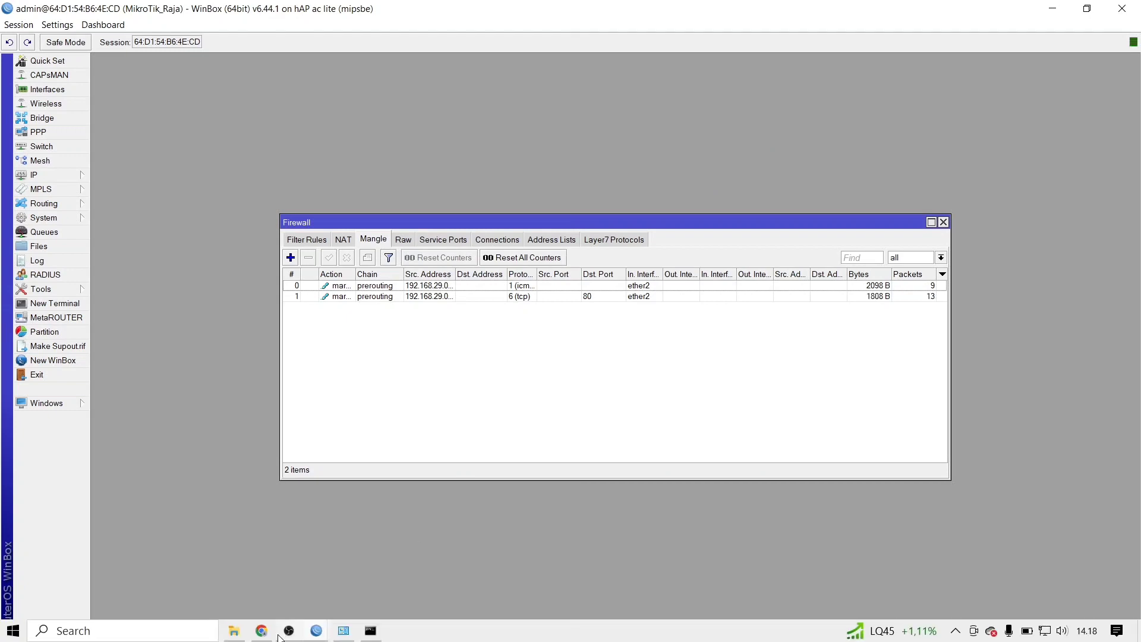
Step: Switch to Chrome, search for LKPP in a new tab and open the lkpp.go.id website to generate HTTP traffic
click(264, 635)
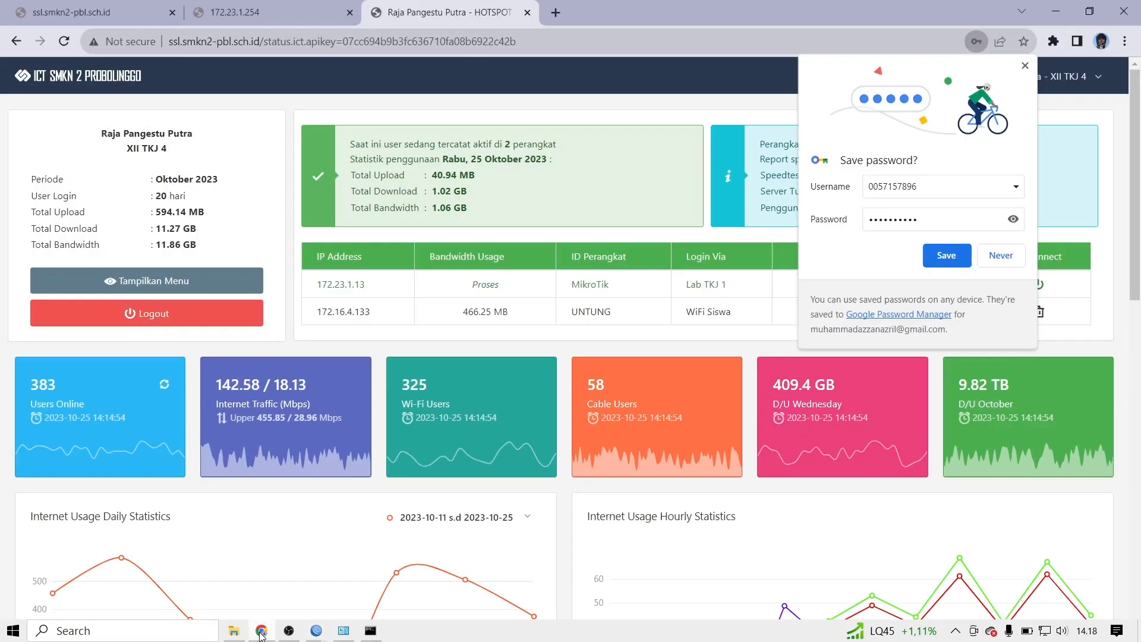
click(556, 13)
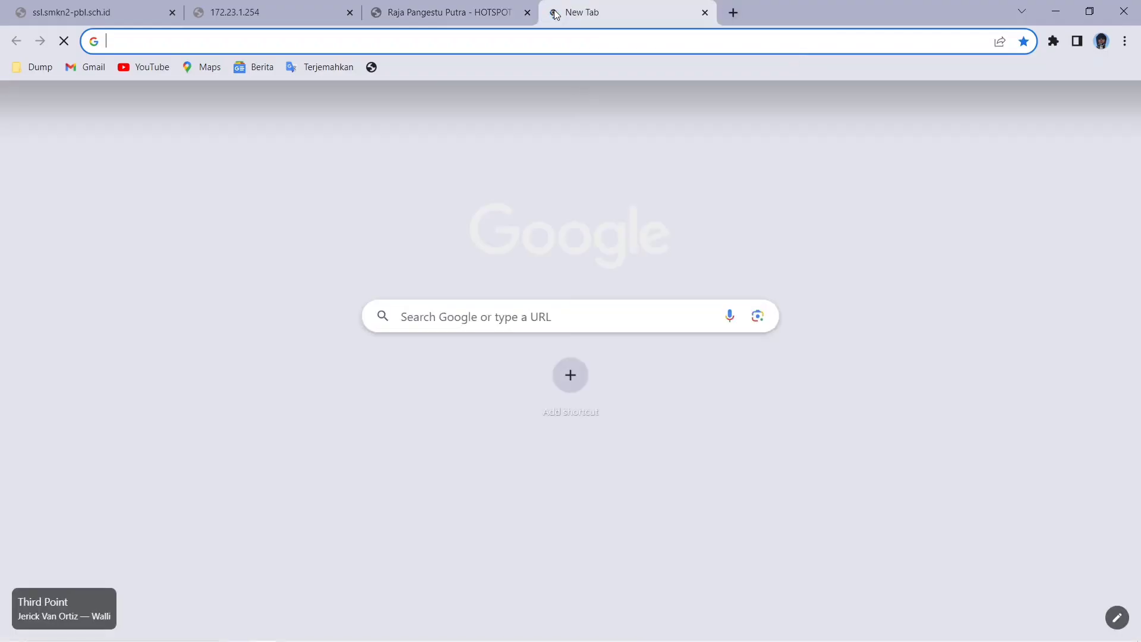
text(L)
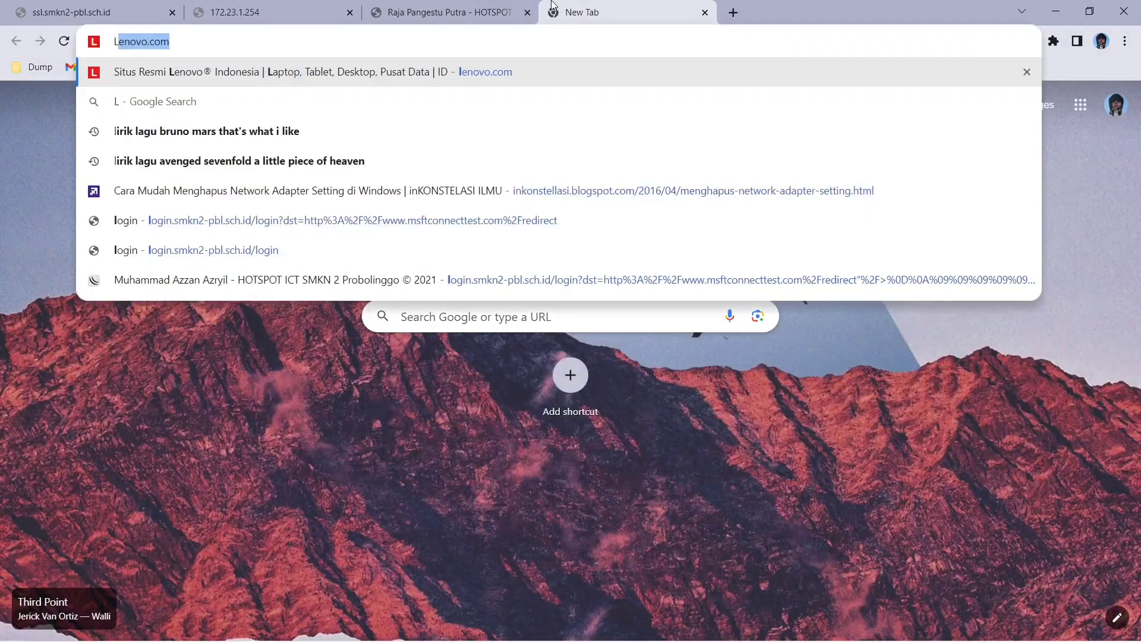
text(KPP)
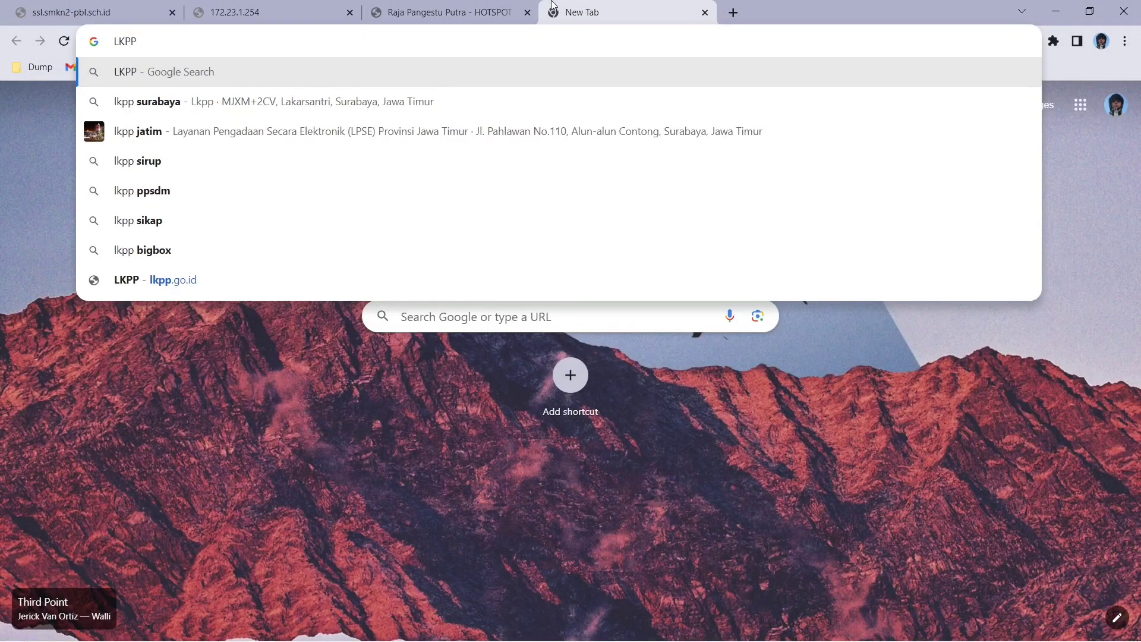
key(Return)
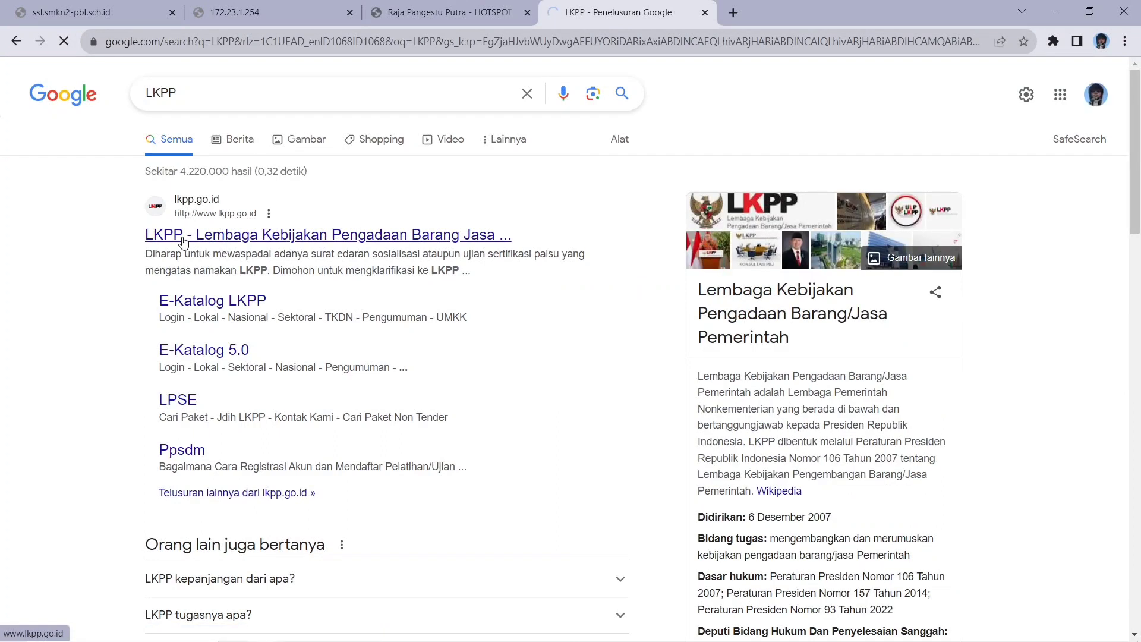
click(183, 238)
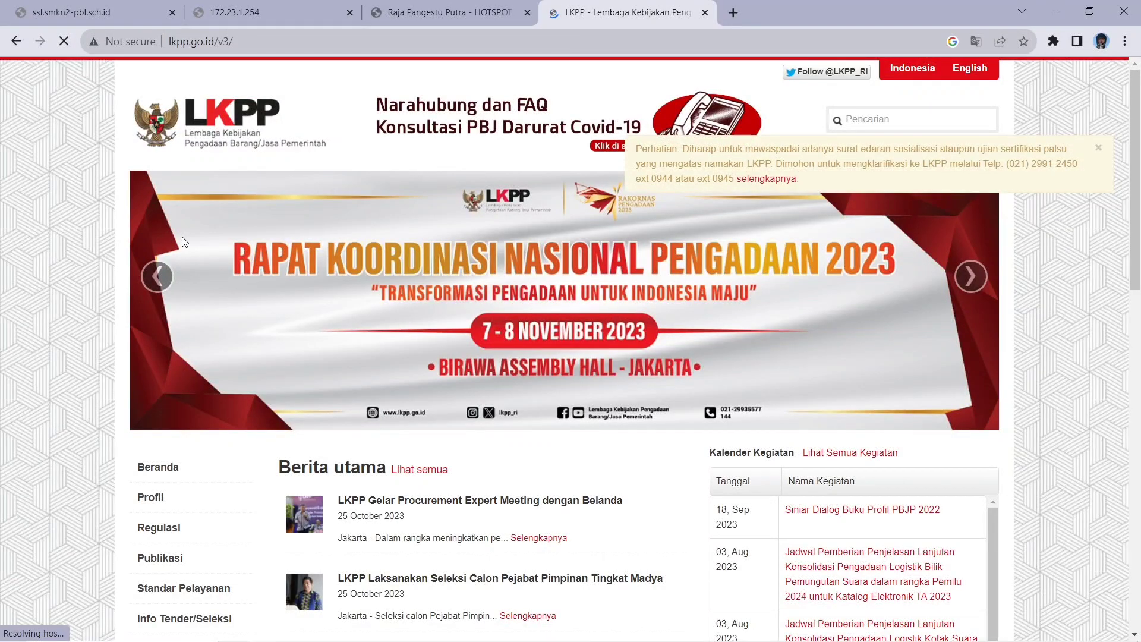
Step: Return to WinBox and examine the firewall's tracked connections for the HTTP connection mark, widening the Connection Mark column to read it in full
mouse_move(464, 640)
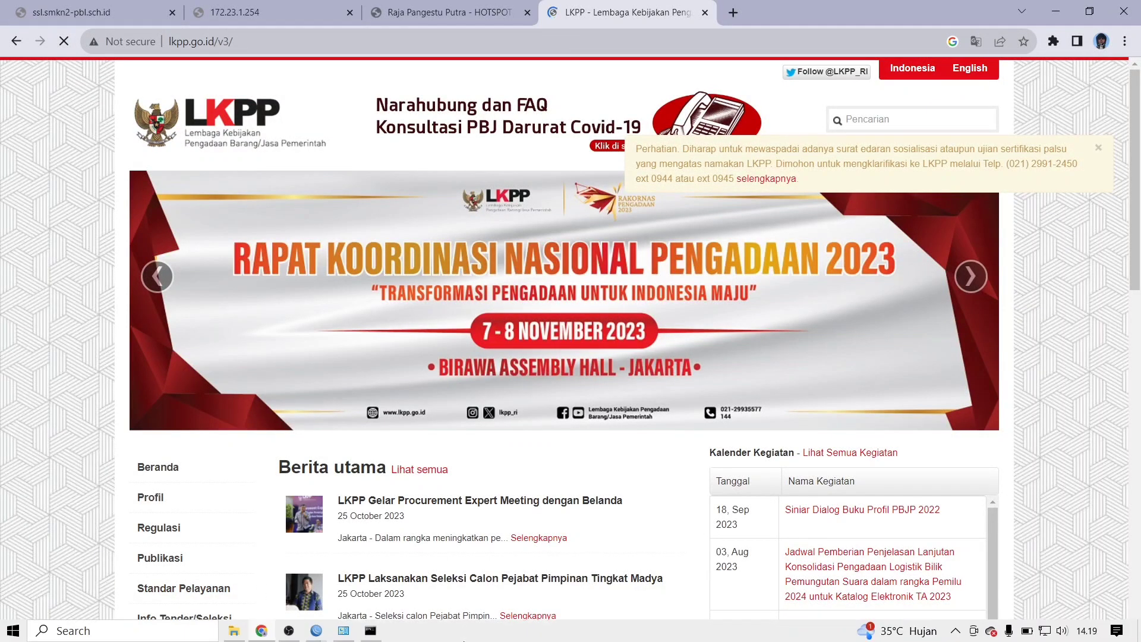
mouse_move(321, 637)
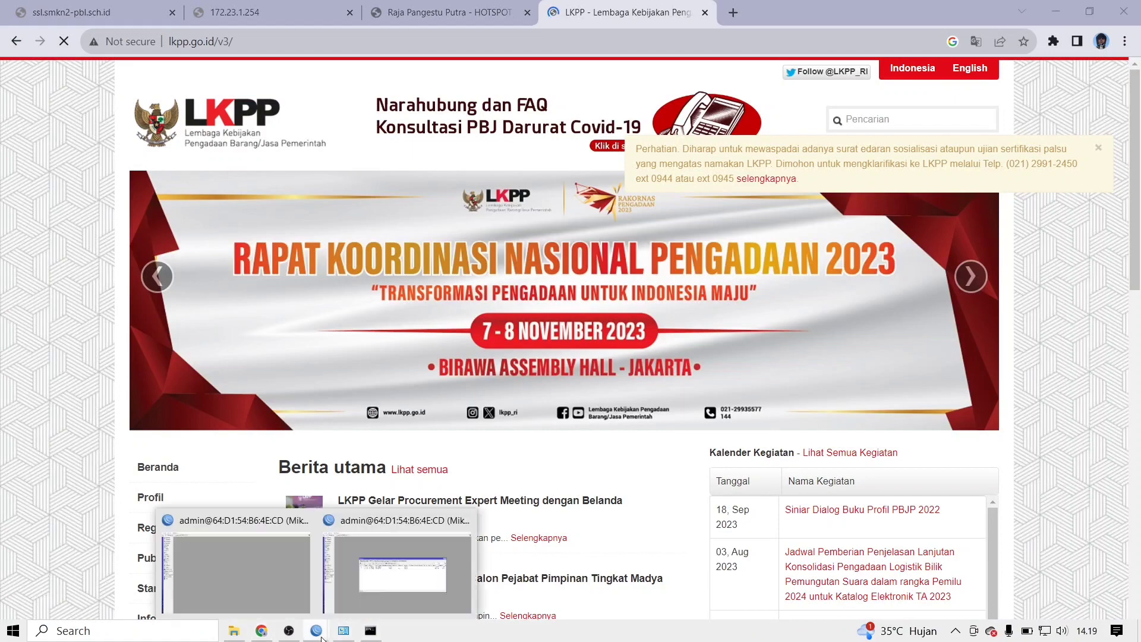
click(373, 593)
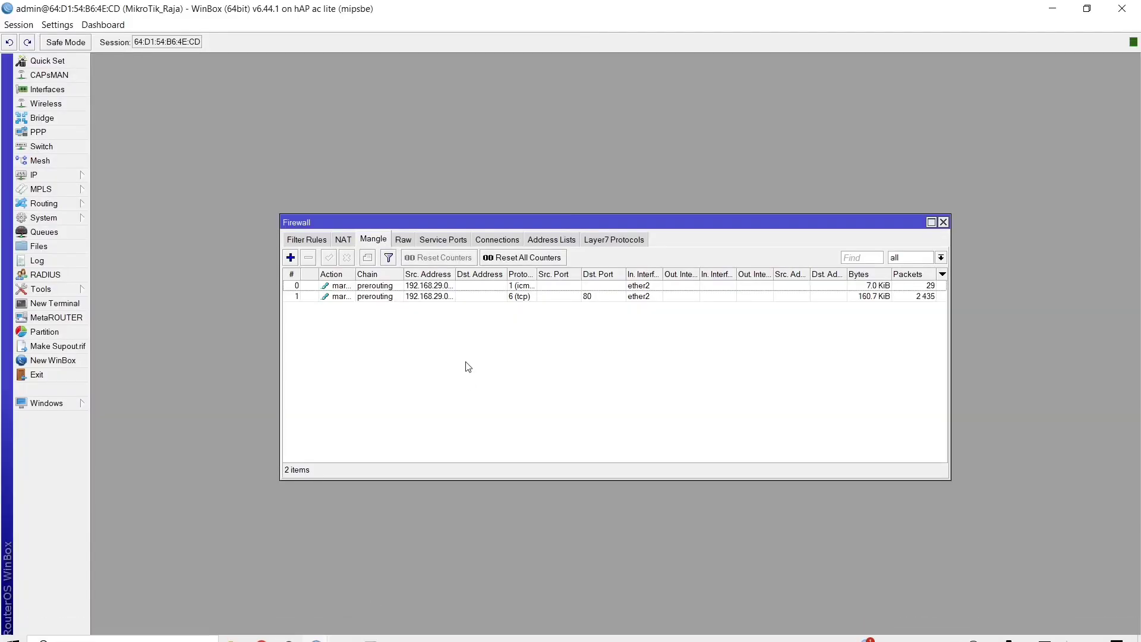
click(486, 240)
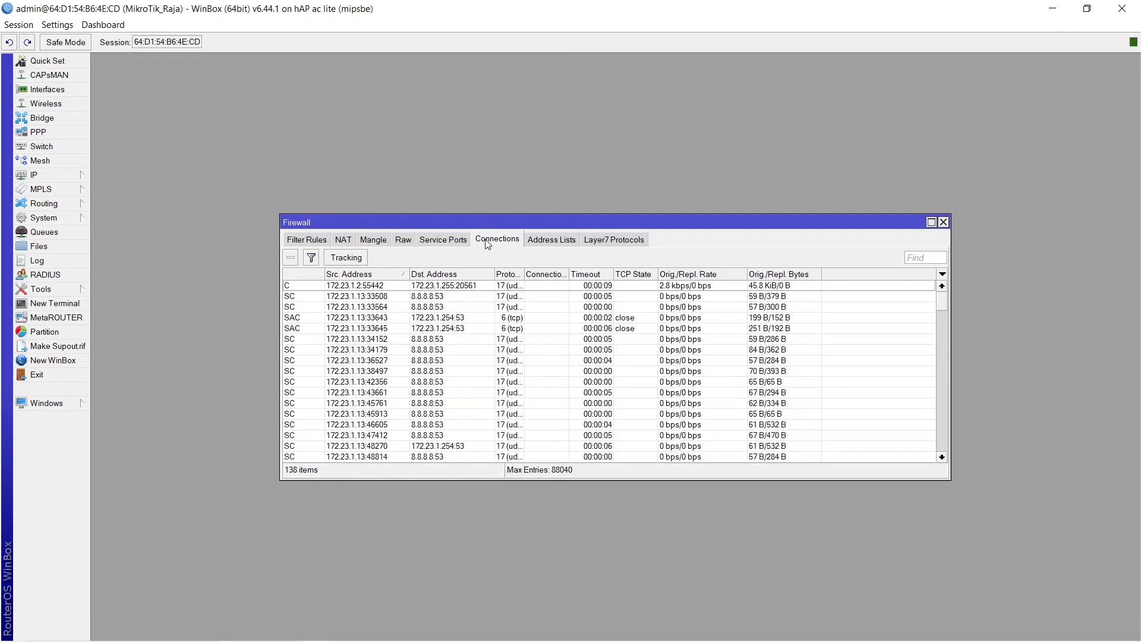
scroll(497, 378, down, 10)
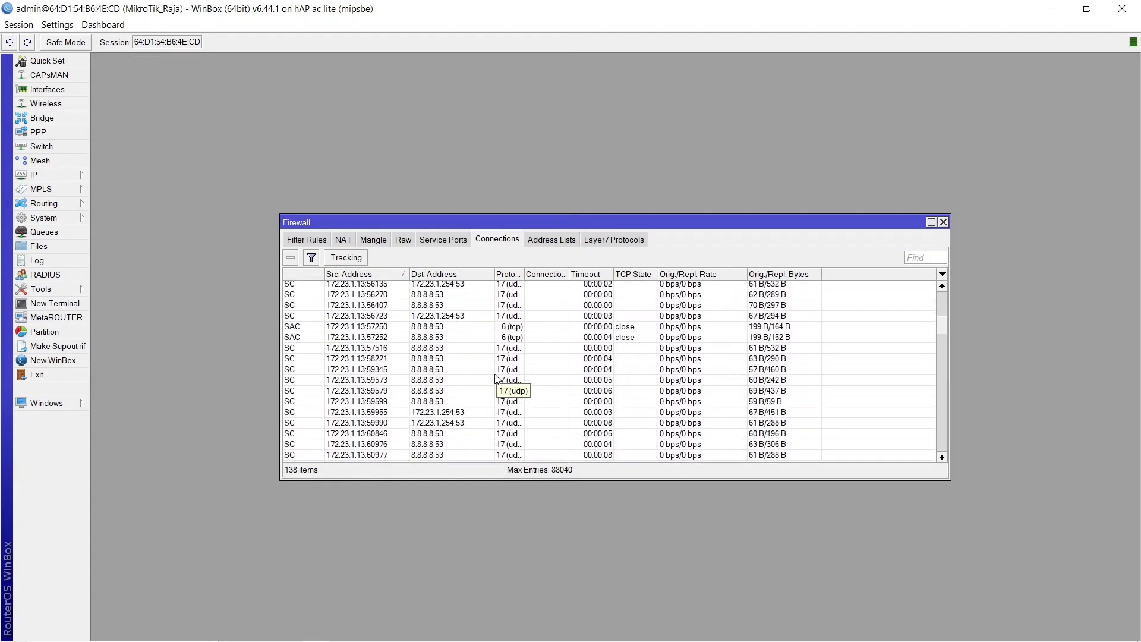
scroll(497, 379, down, 10)
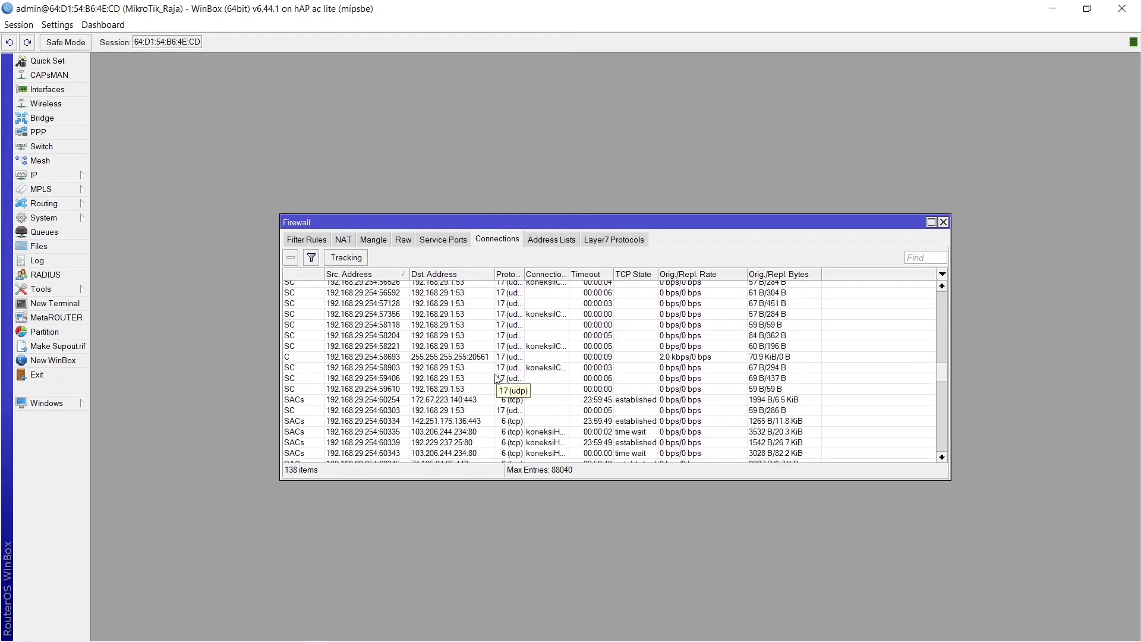
scroll(497, 379, down, 10)
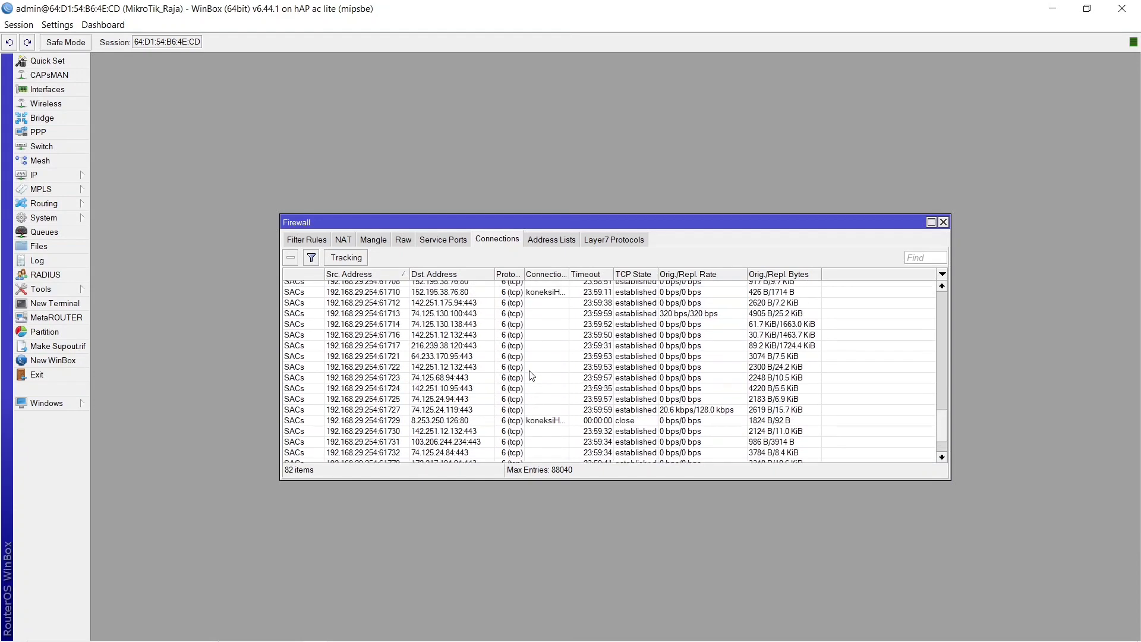
scroll(532, 375, up, 6)
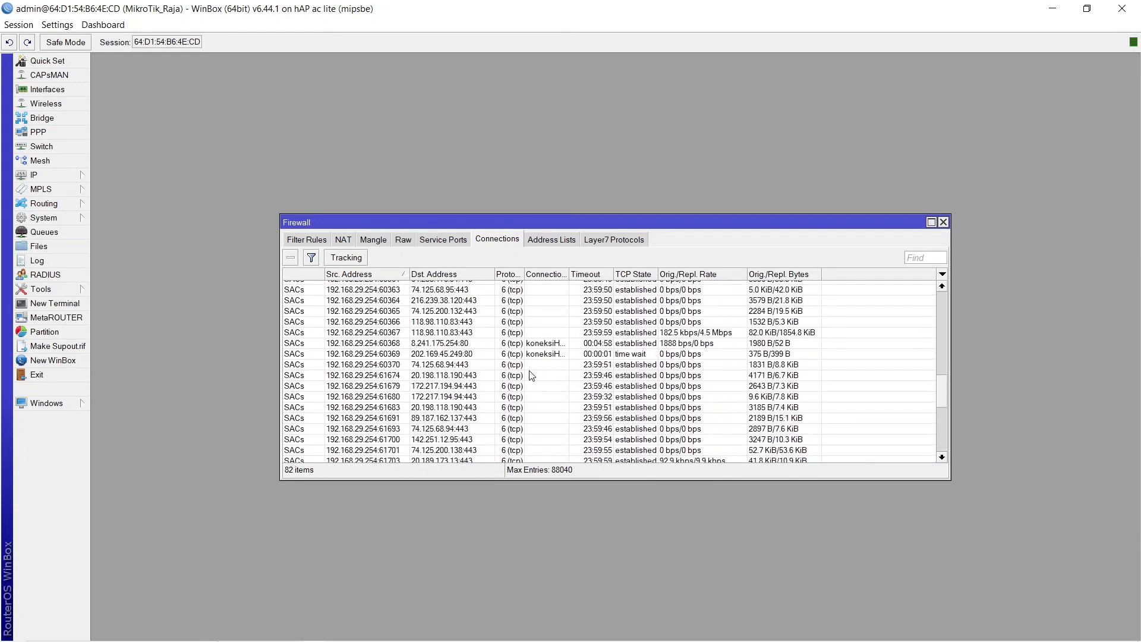
scroll(551, 378, down, 5)
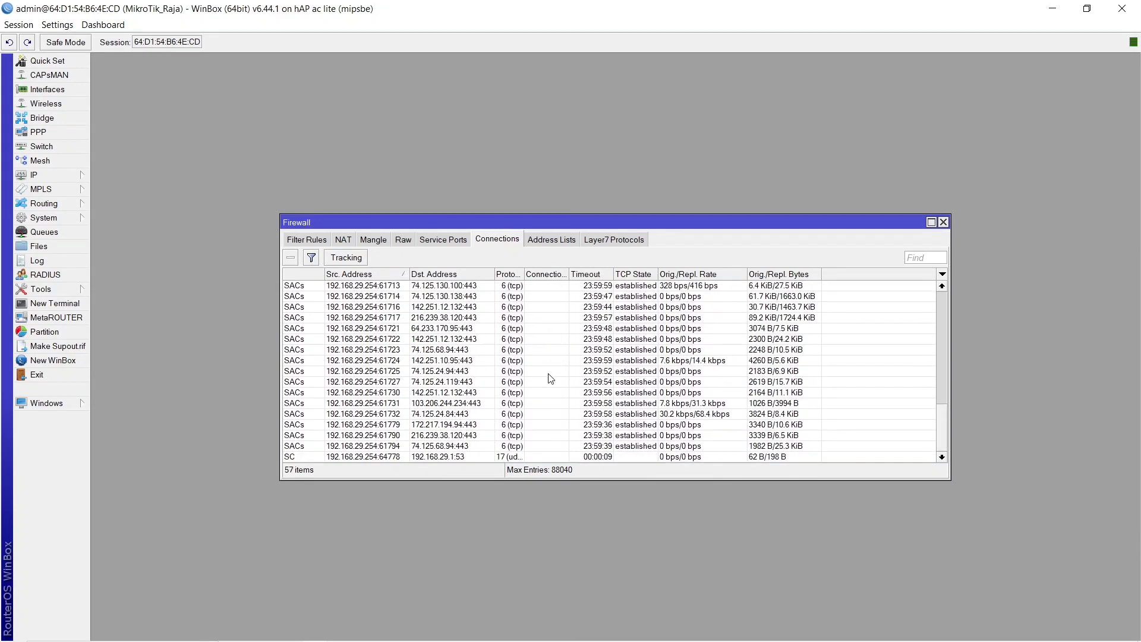
scroll(550, 378, up, 10)
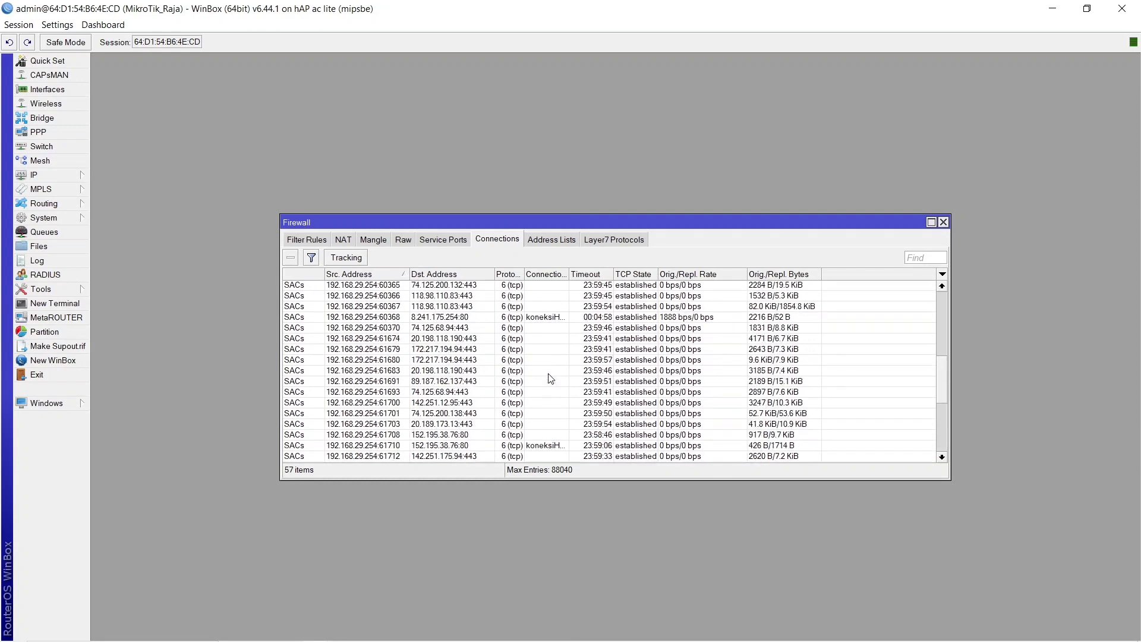
drag(569, 274, 640, 274)
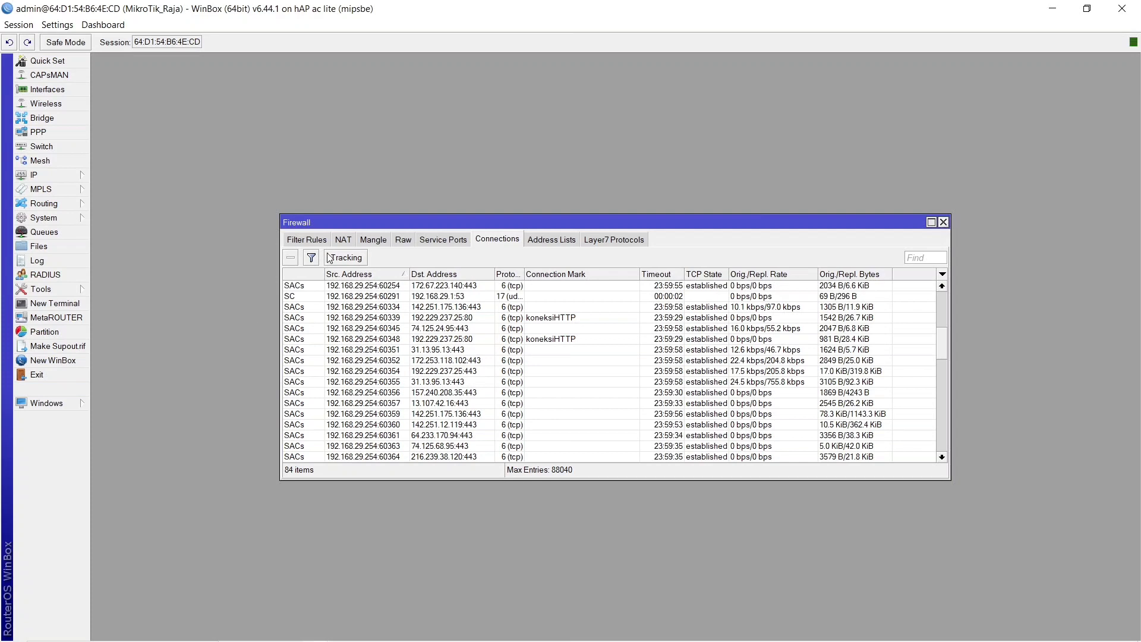
Step: Start a new mangle rule in the prerouting chain with source address 192.168.29.0/24
click(368, 240)
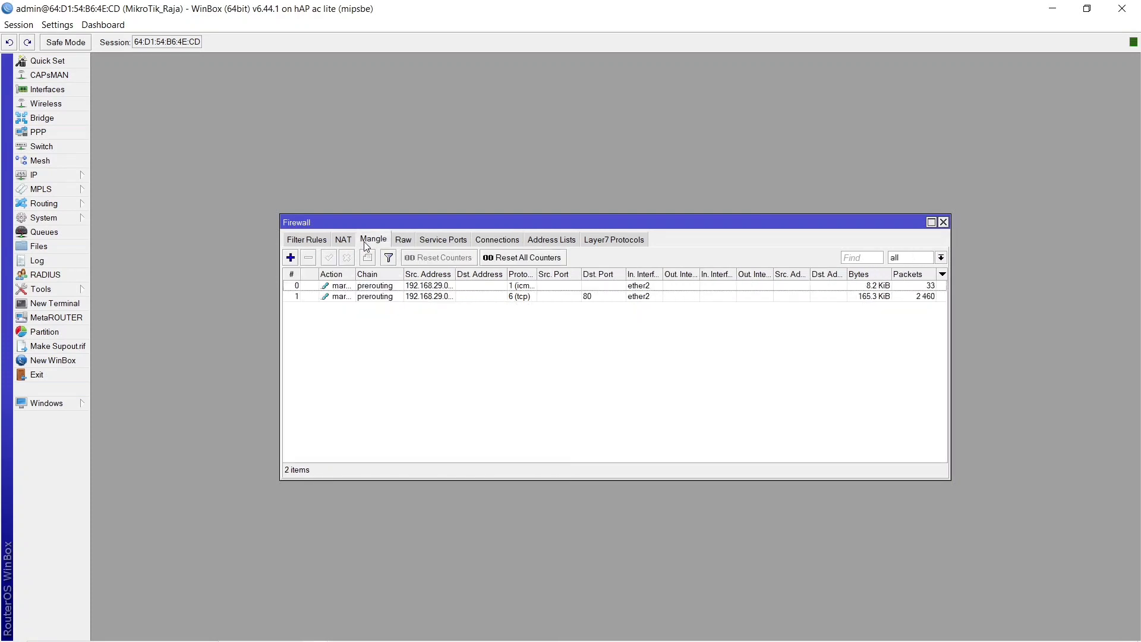
click(291, 257)
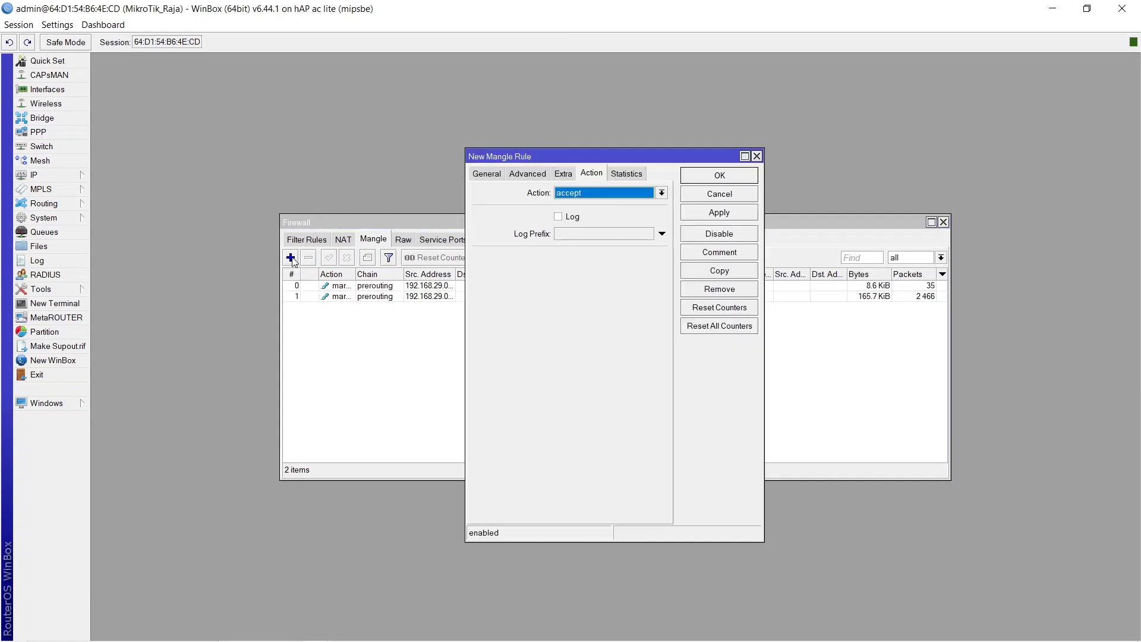
click(479, 174)
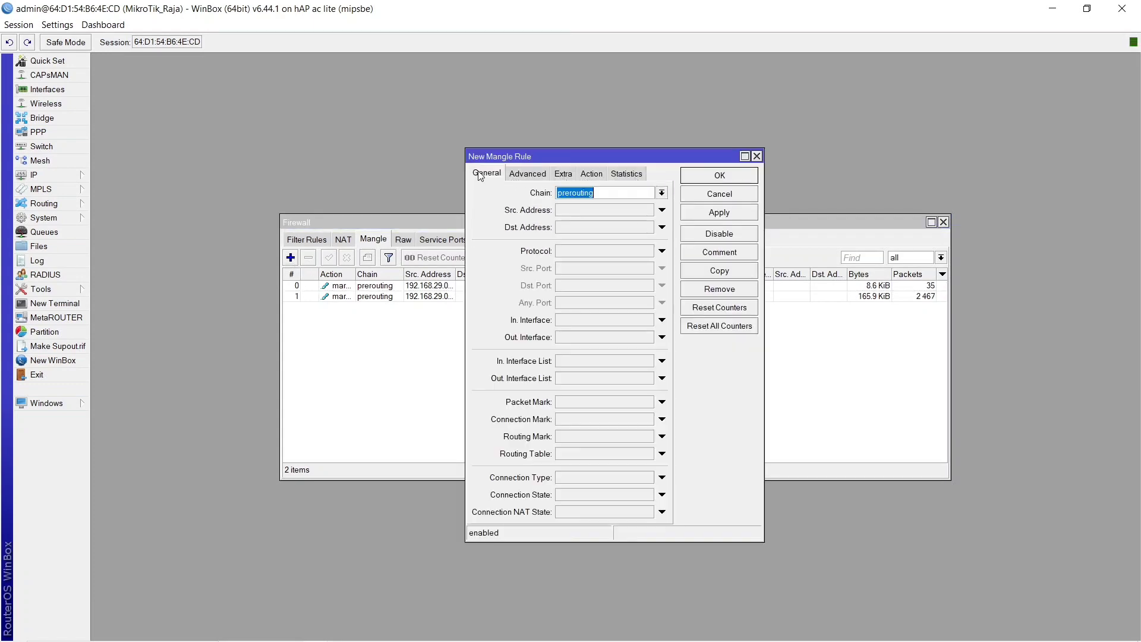
click(646, 215)
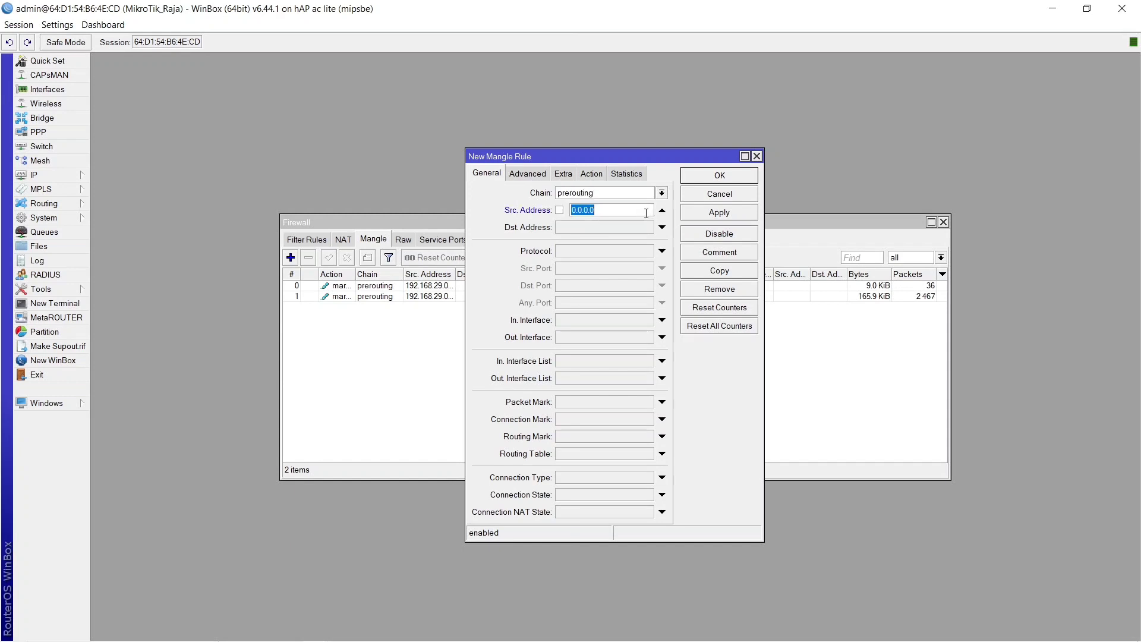
text(192.168.29.0/24)
Step: Limit the new mangle rule to the tcp protocol, destination port 443 and incoming interface ether2
click(639, 254)
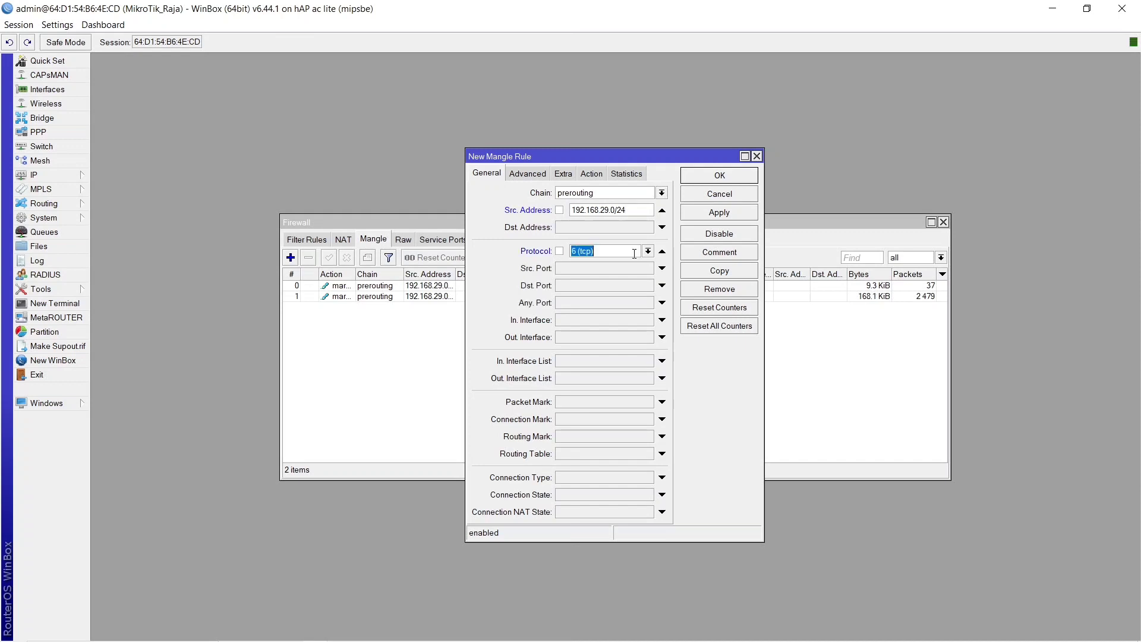
click(611, 288)
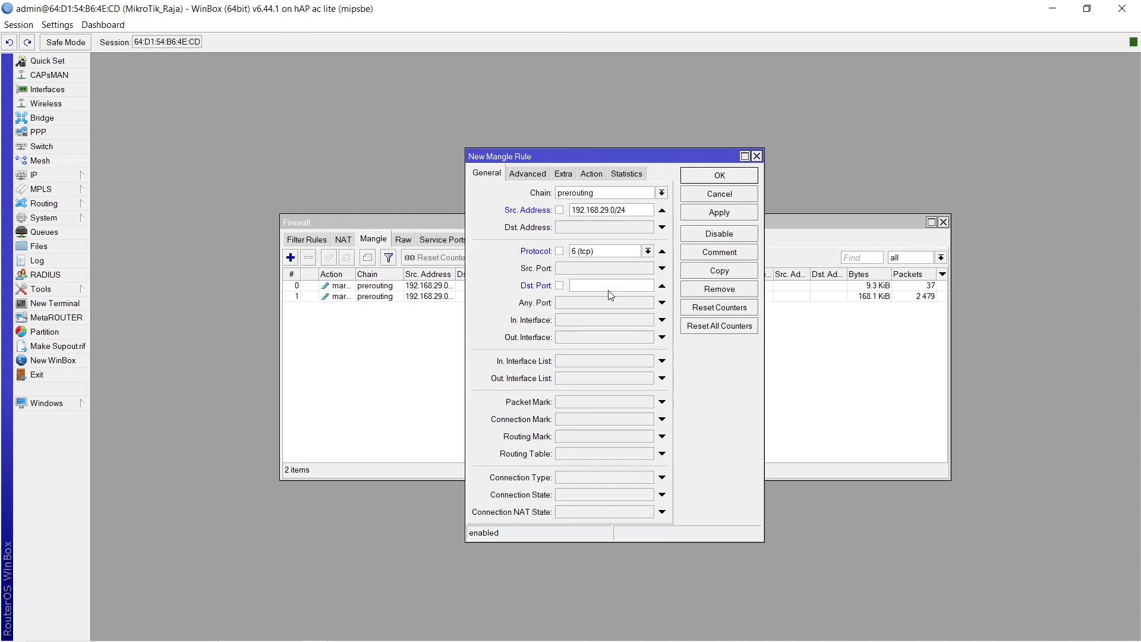
text(443)
click(594, 322)
click(647, 321)
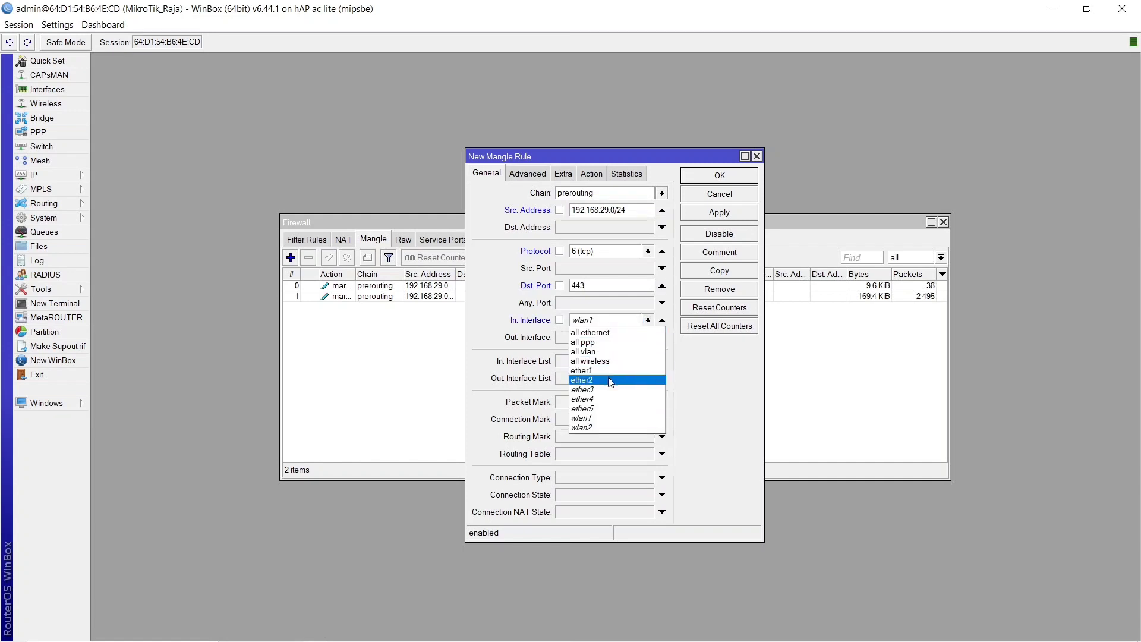
key(Escape)
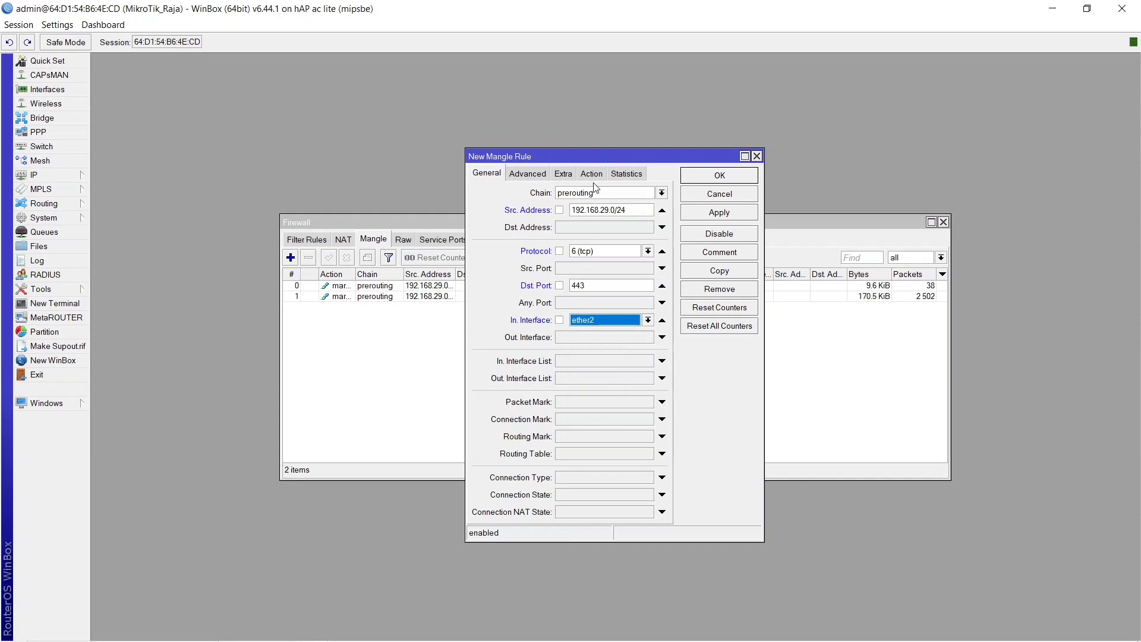
Step: Set the mangle rule's action to mark connection with new connection mark koneksiHTTPS, and save the rule
click(591, 174)
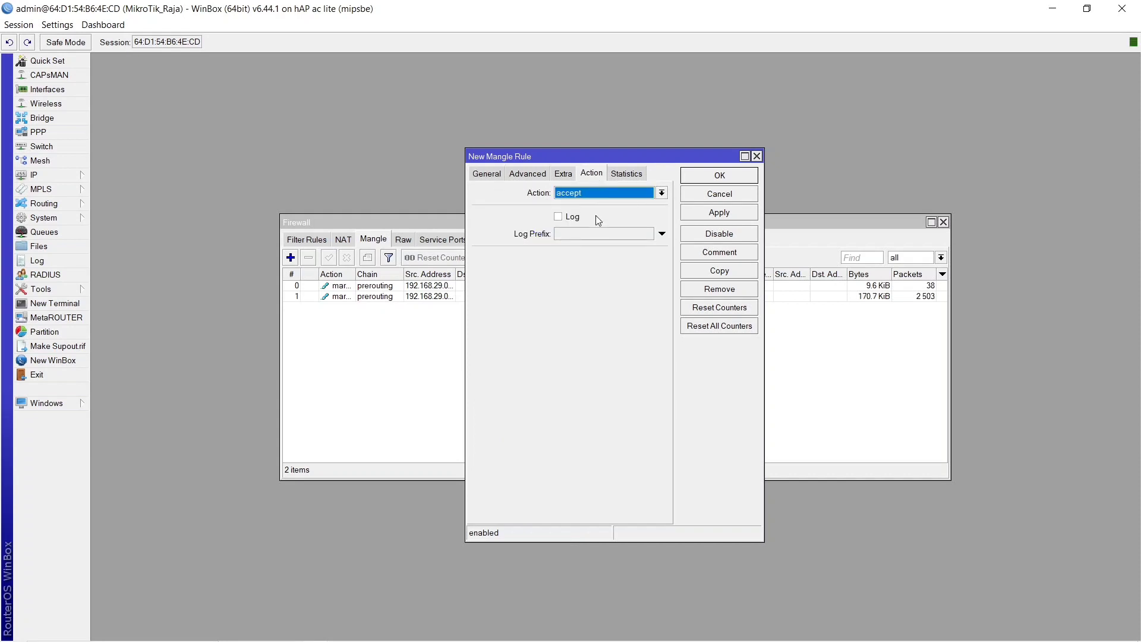
click(605, 193)
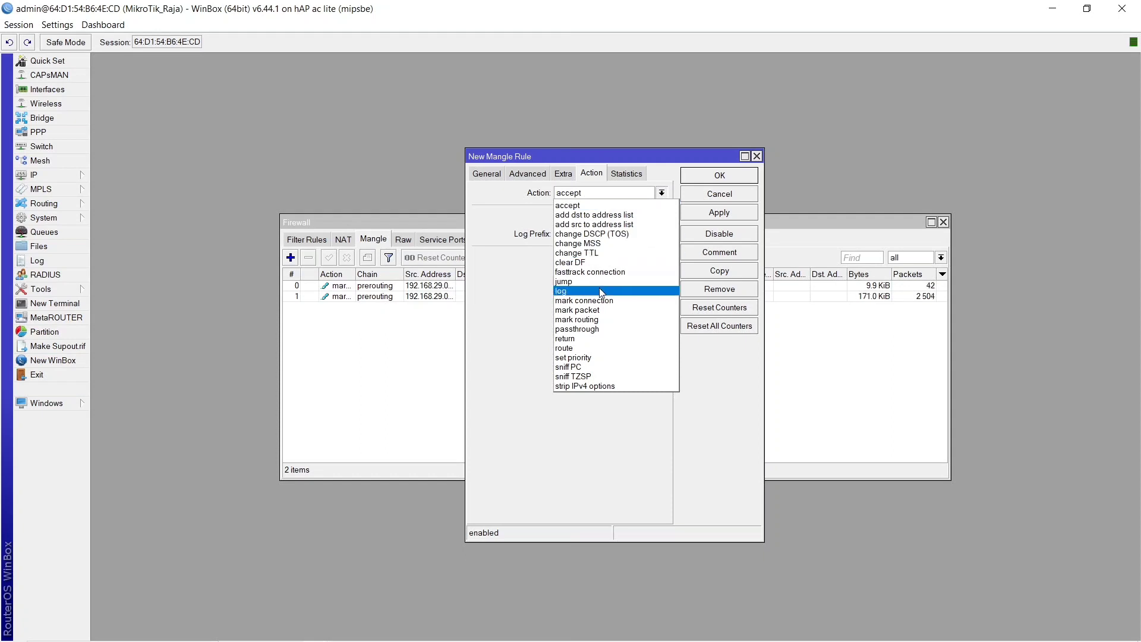
click(601, 300)
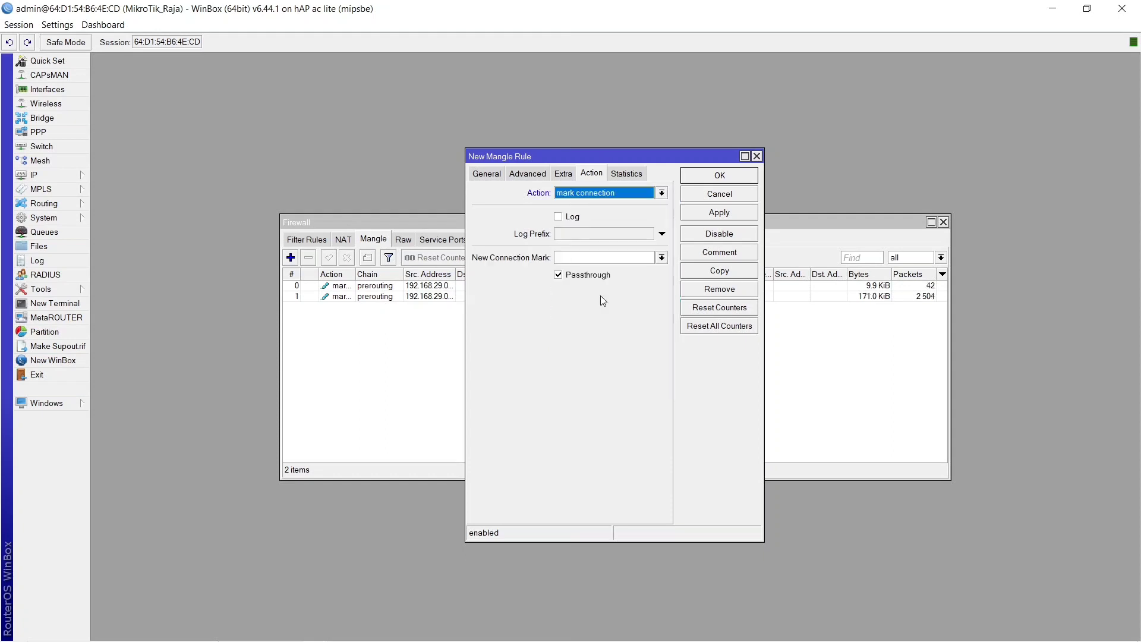
click(585, 261)
text(KONEK)
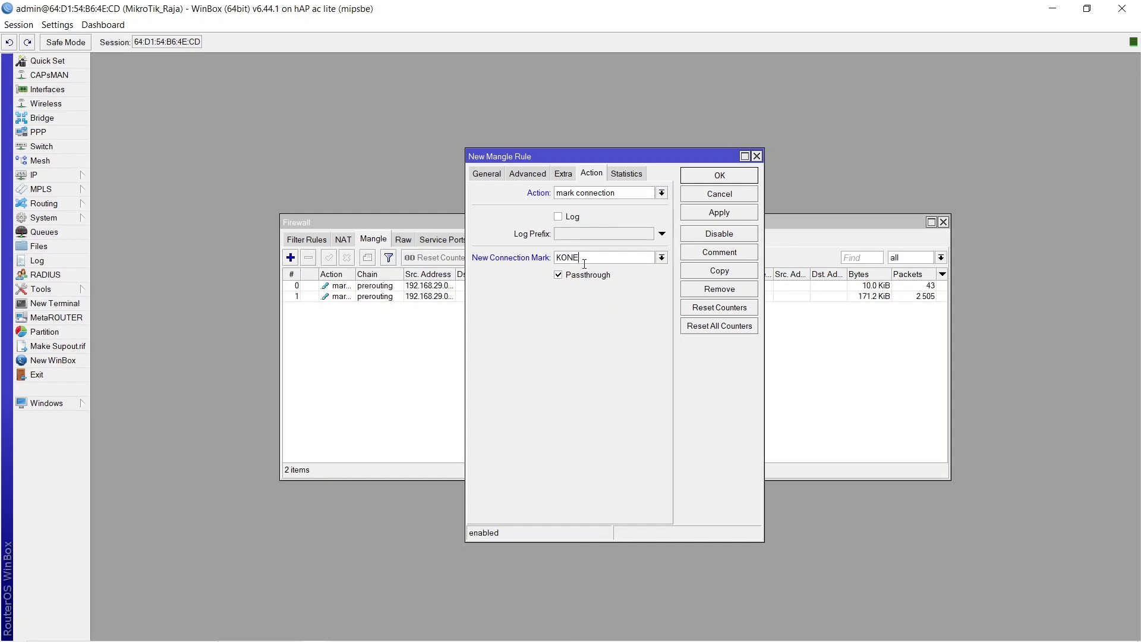
key(BackSpace)
key(BackSpace)
key(BackSpace)
key(BackSpace)
text(k)
text(ne)
text(ksi)
text(HT)
text(T)
text(PA)
key(BackSpace)
text(S)
click(718, 214)
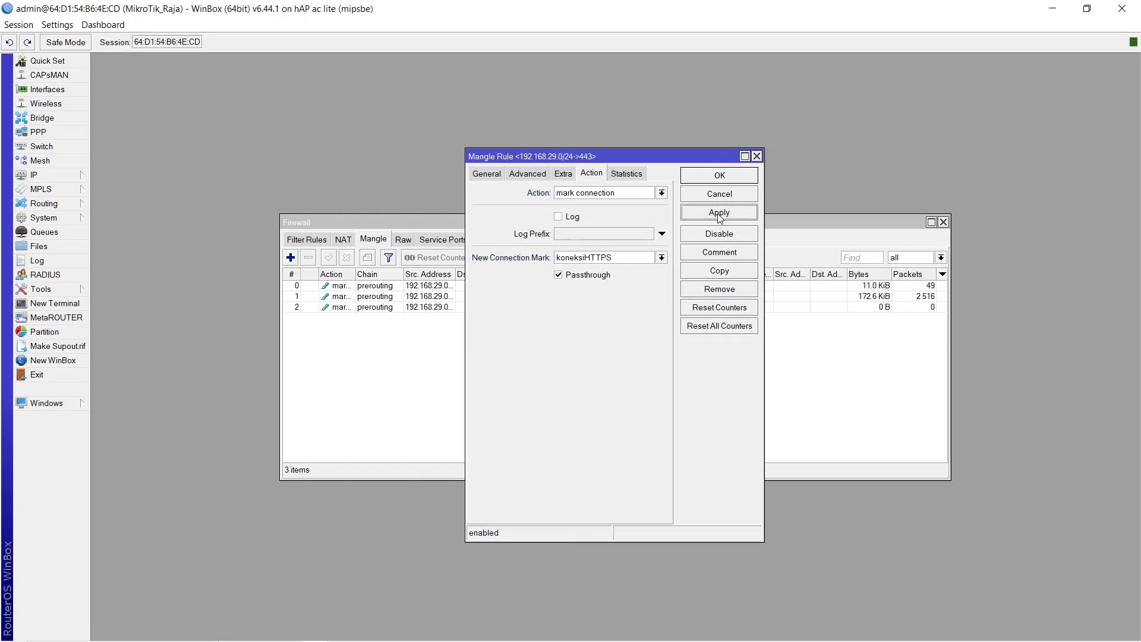
click(713, 180)
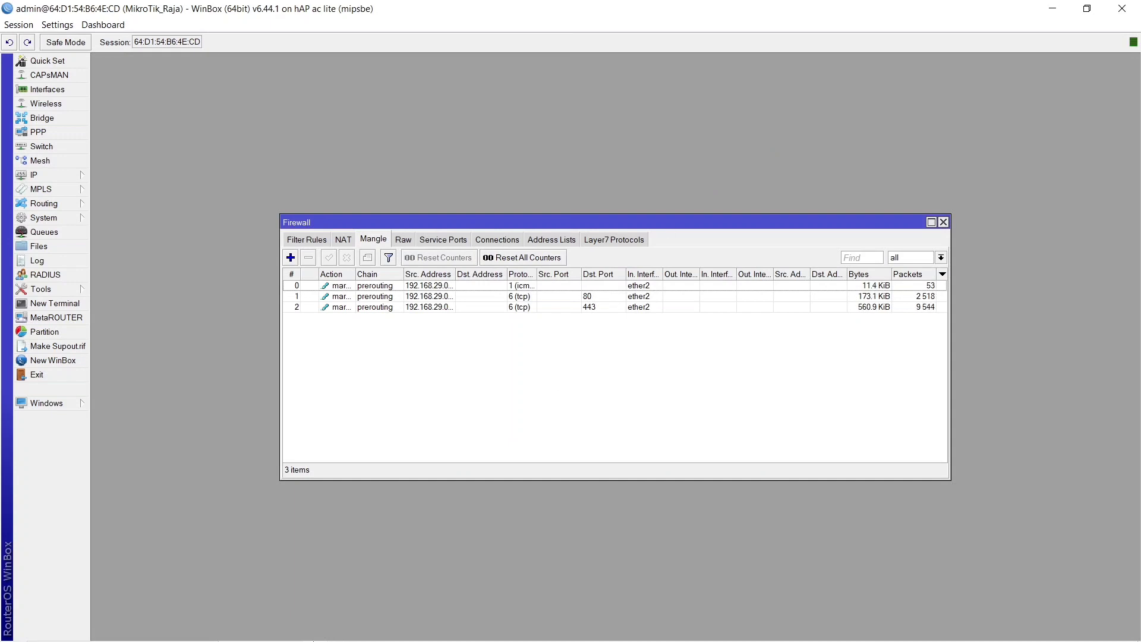
Step: Switch to Chrome, search for EIGER in a new tab and browse the eigeradventure.com website to generate HTTPS traffic
click(262, 631)
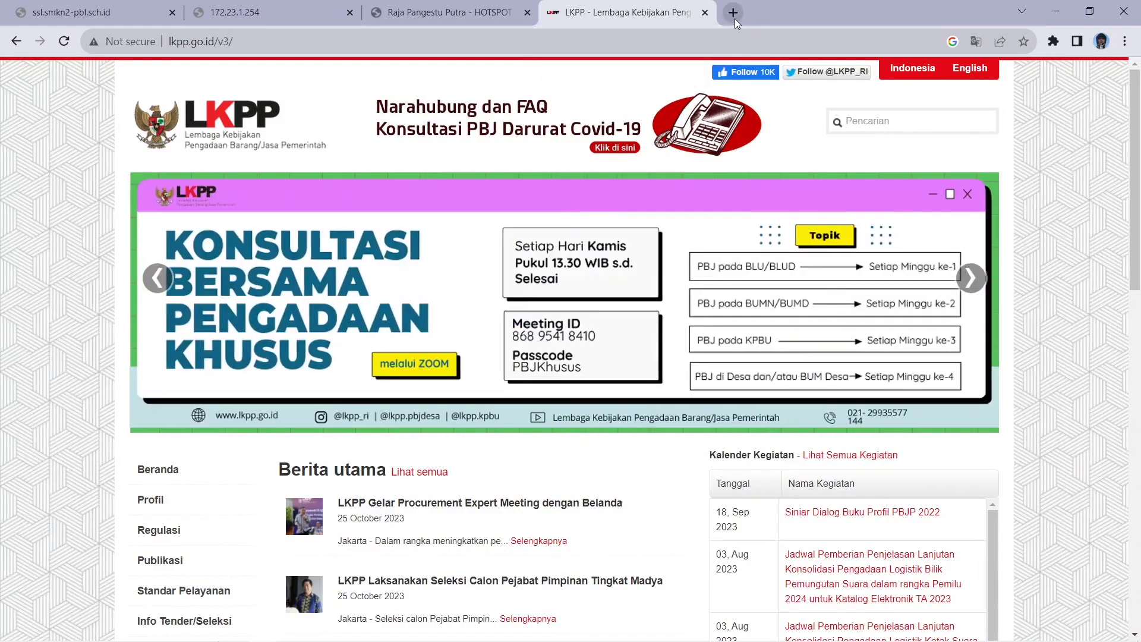
click(734, 16)
text(EIGER)
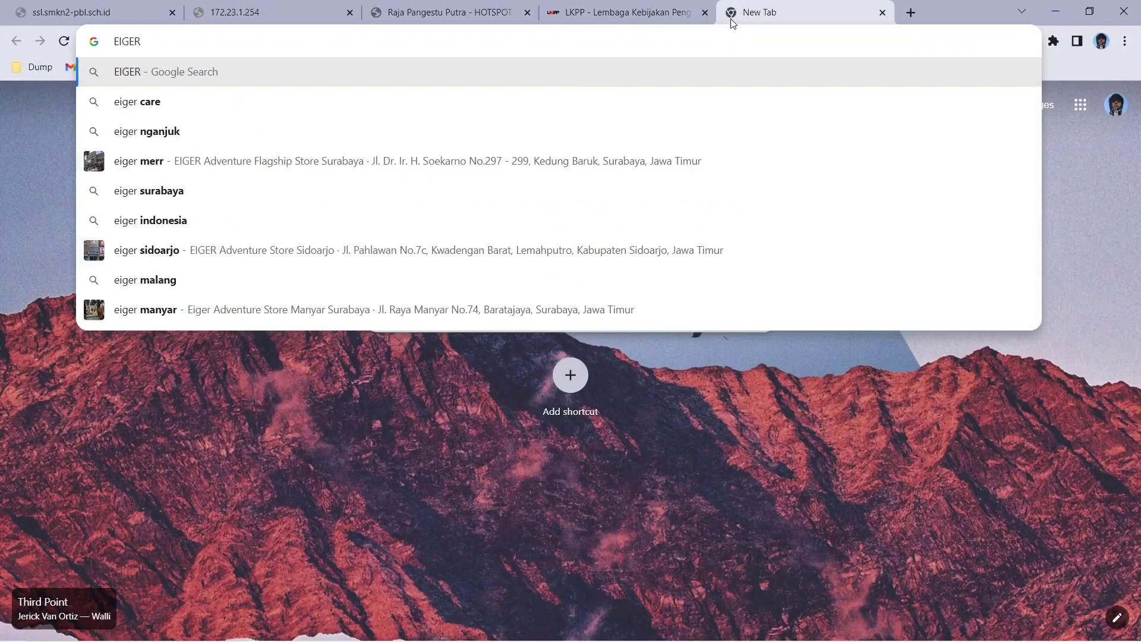
key(Return)
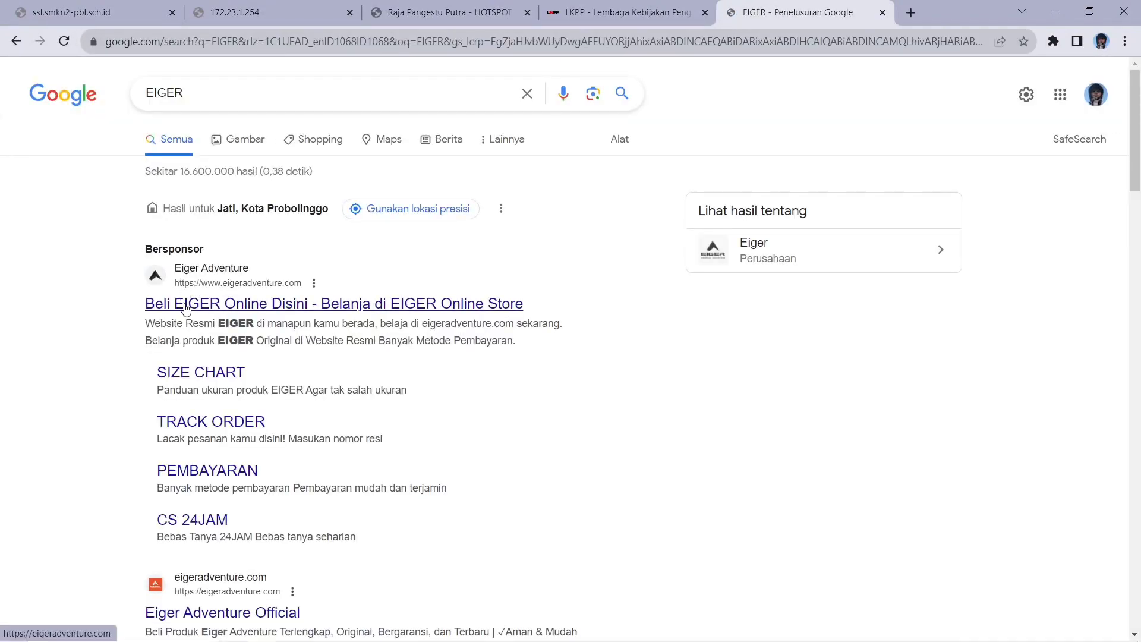
click(186, 304)
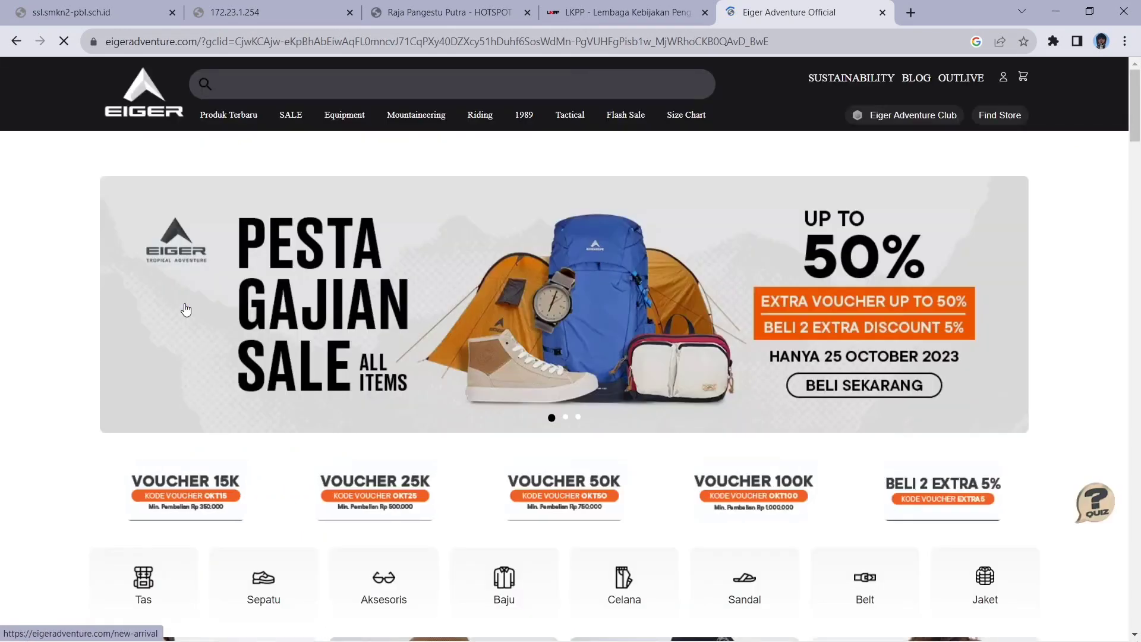
scroll(235, 338, down, 5)
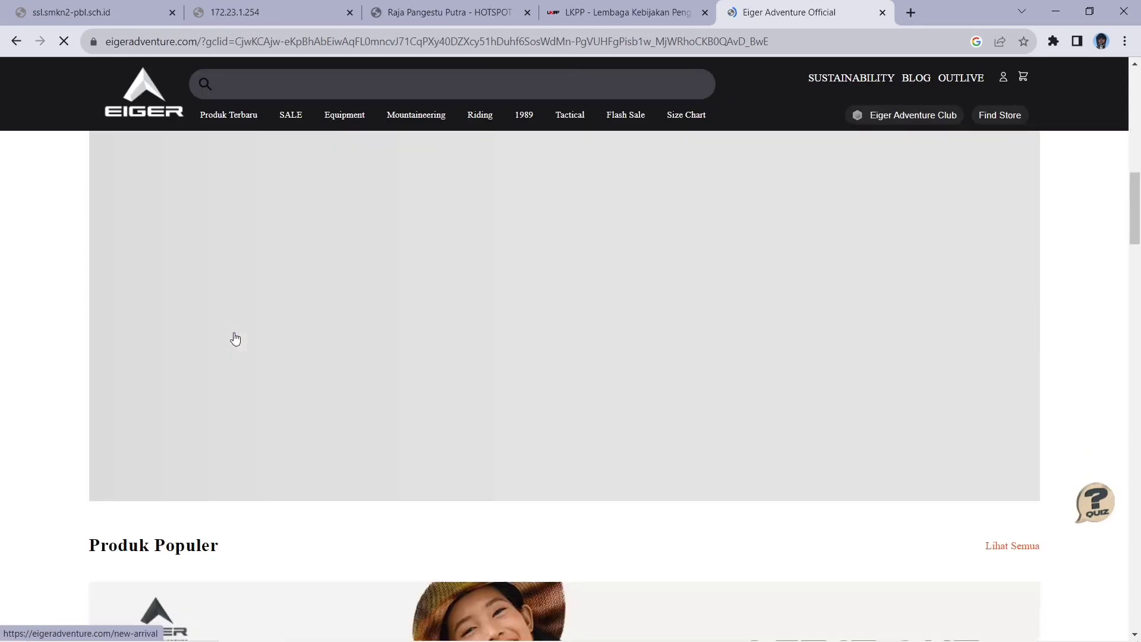
scroll(234, 338, down, 10)
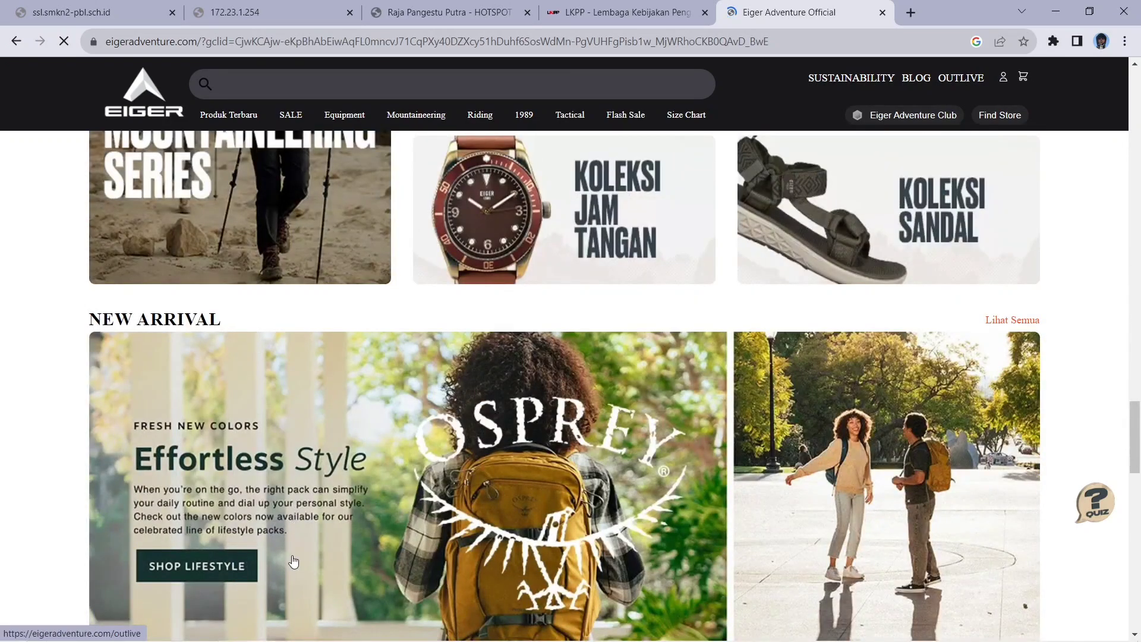
Step: Return to WinBox and examine the firewall's tracked connections for the ICMP, HTTP and HTTPS connection marks, closing the Firewall window when done
mouse_move(293, 638)
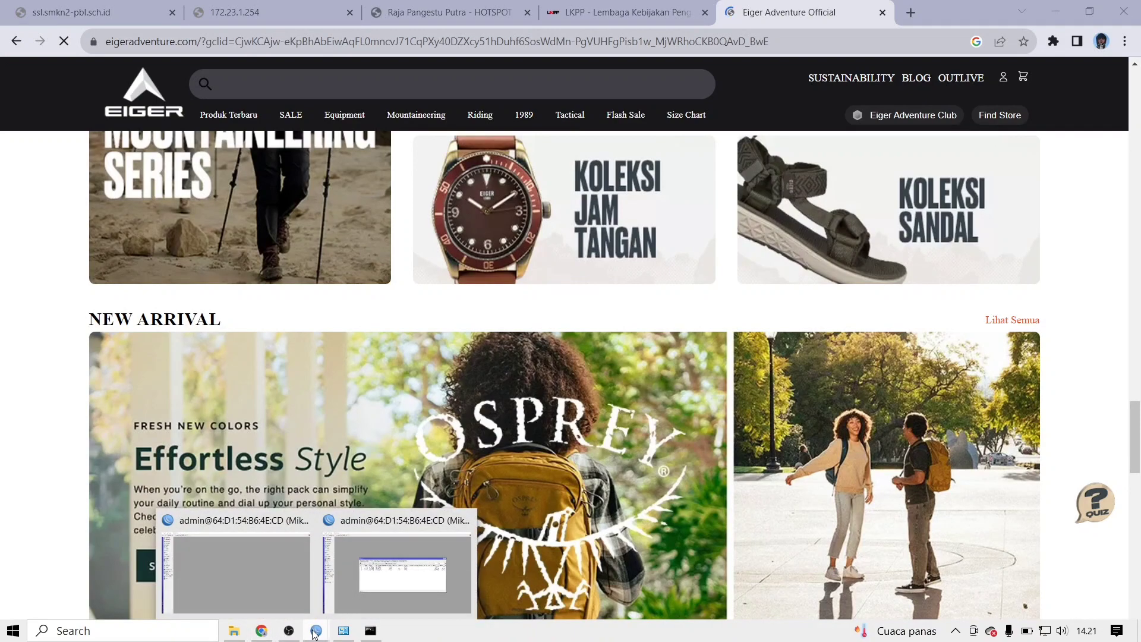
click(373, 590)
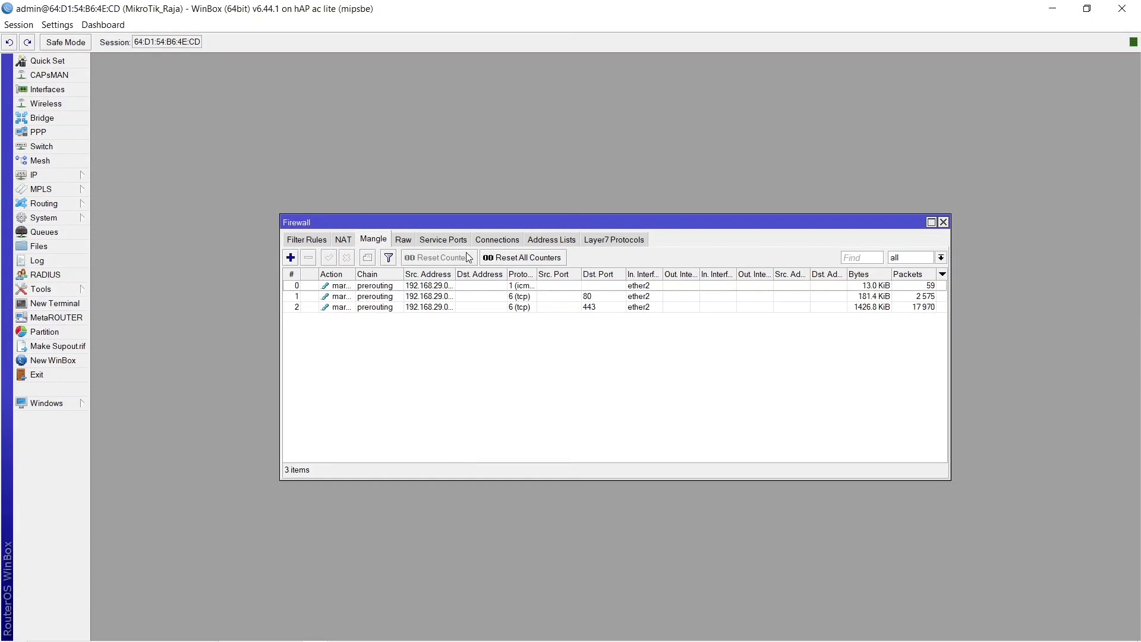
click(493, 239)
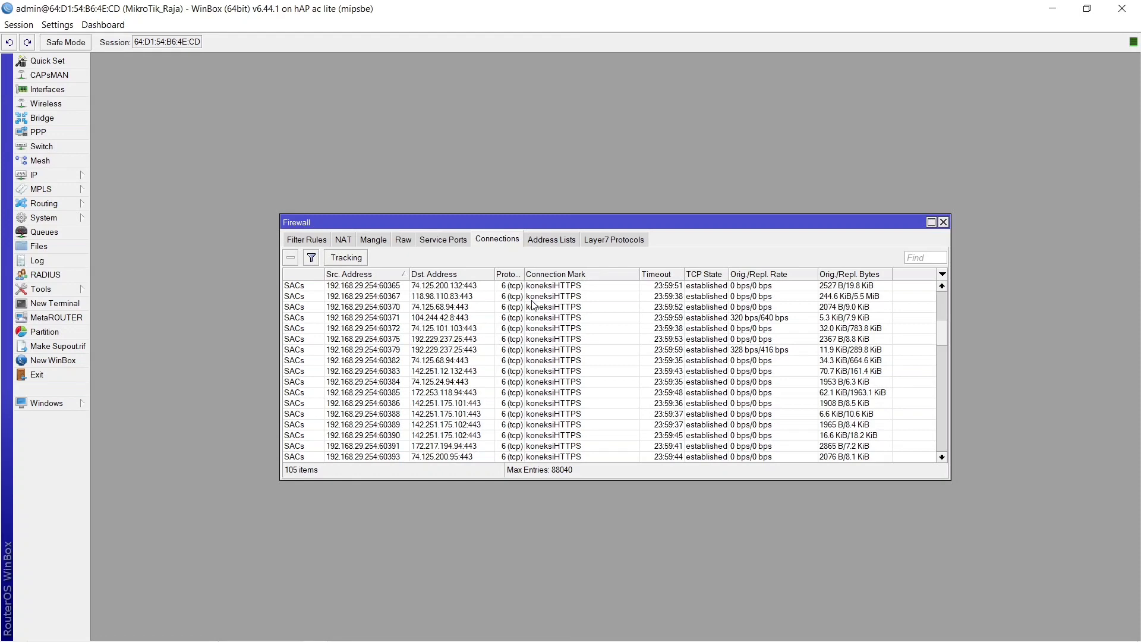
scroll(532, 306, up, 10)
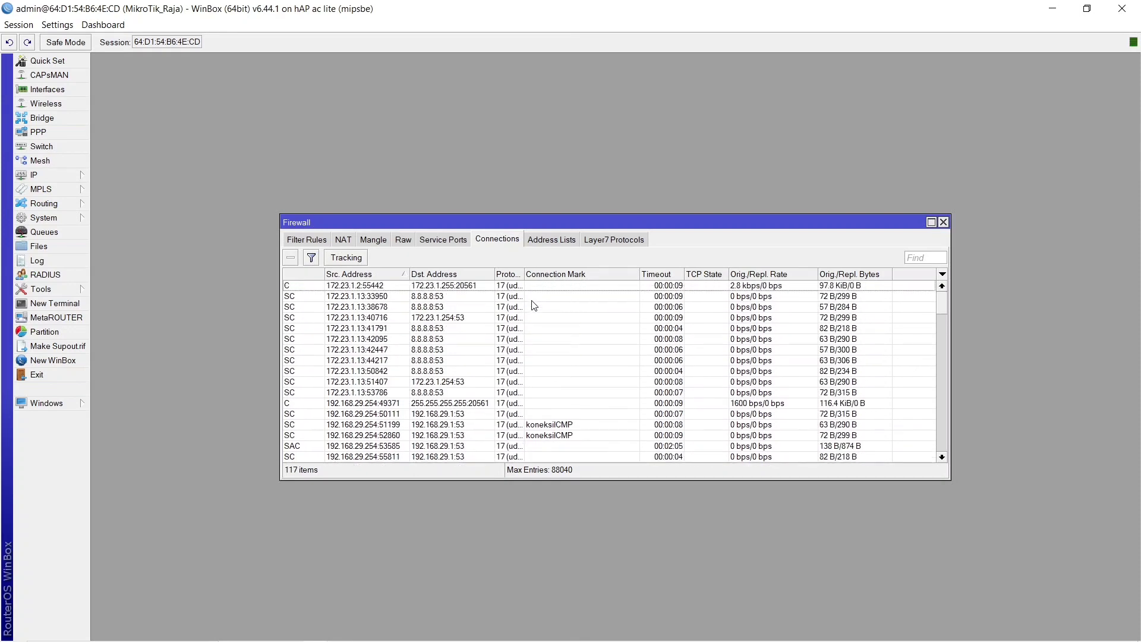
scroll(533, 305, down, 3)
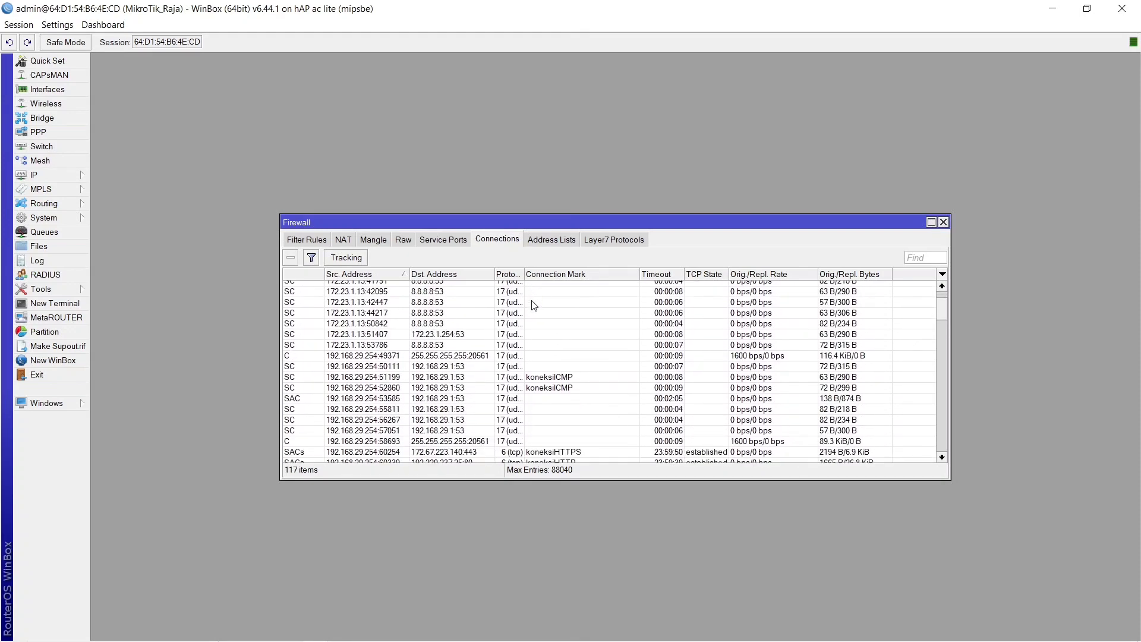
scroll(533, 305, up, 3)
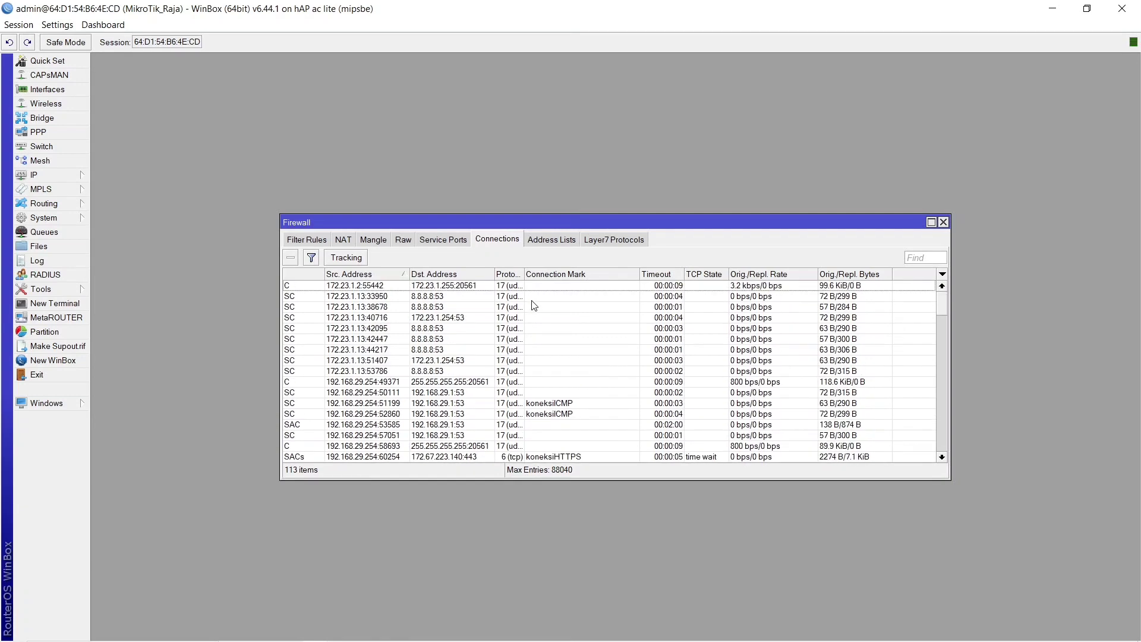
scroll(534, 305, down, 14)
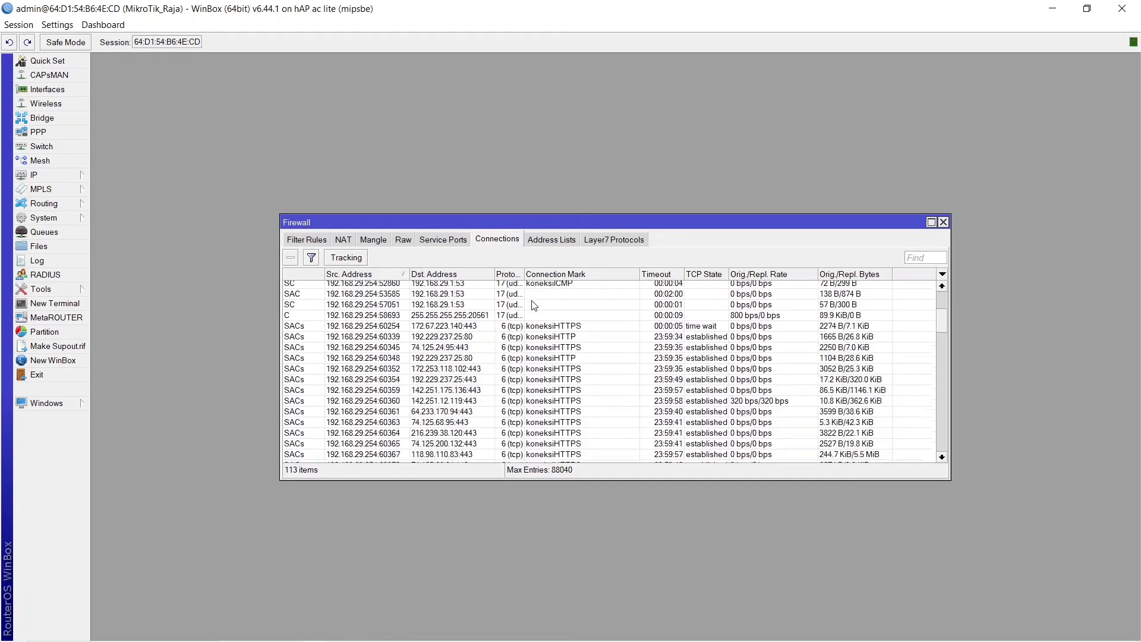
scroll(533, 305, down, 8)
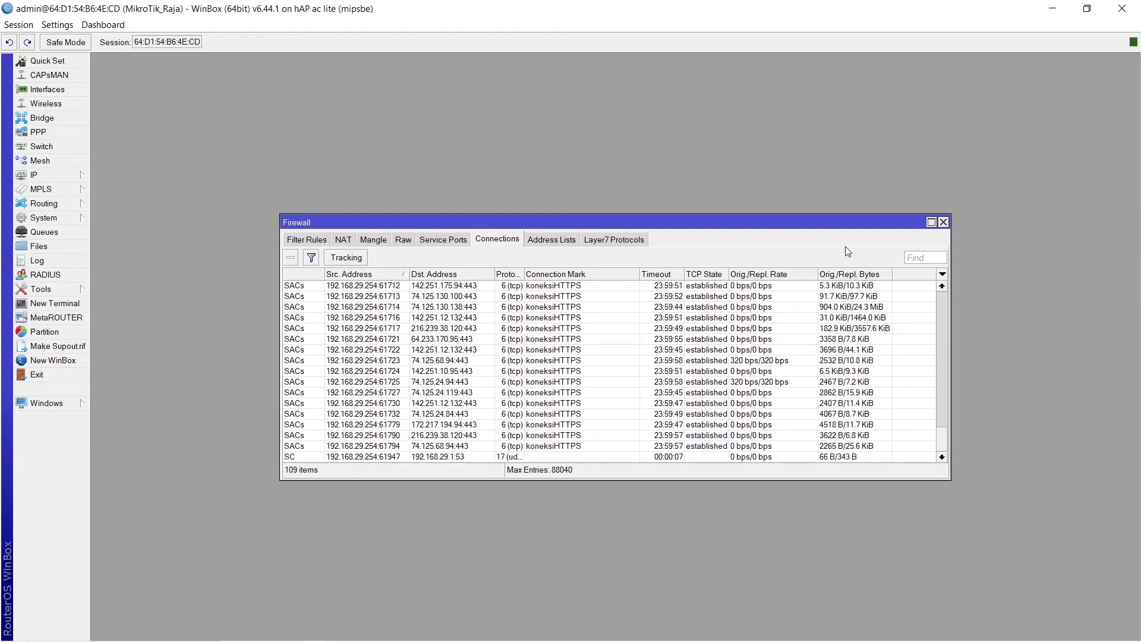
mouse_move(468, 638)
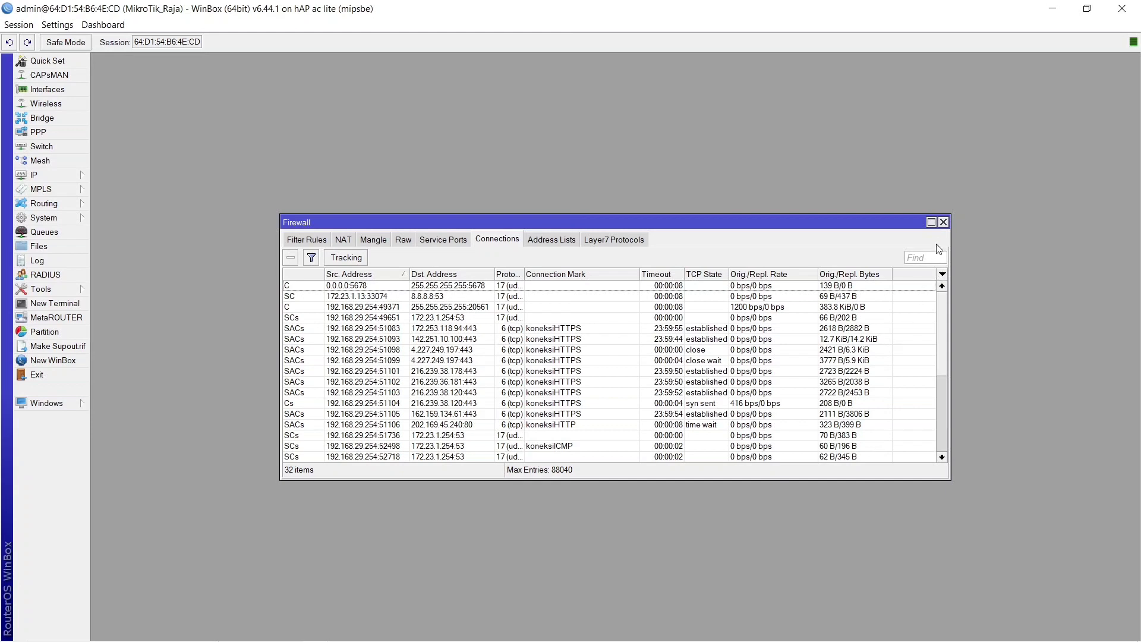
click(944, 223)
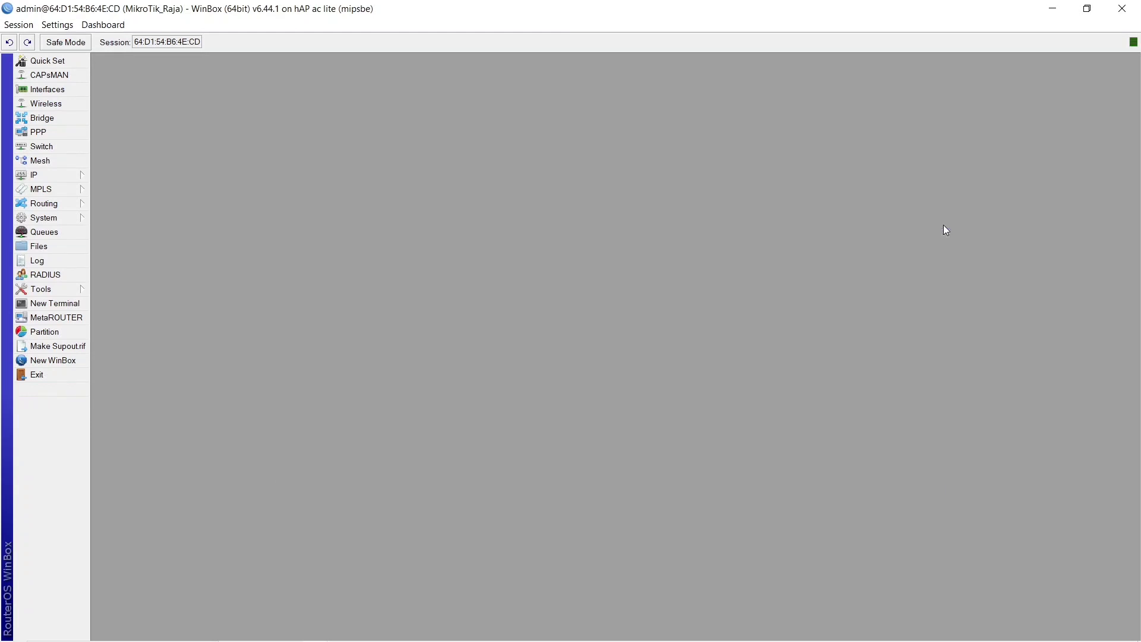
Step: Reset the router's configuration with No Default Configuration enabled, and confirm the reset and reboot
click(77, 220)
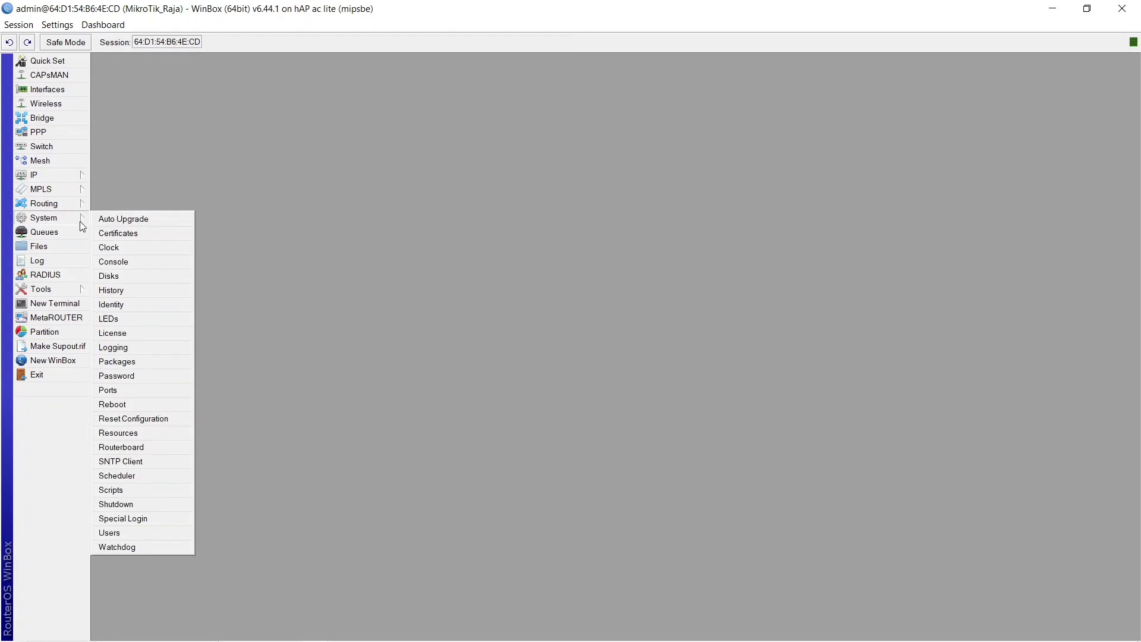
click(183, 425)
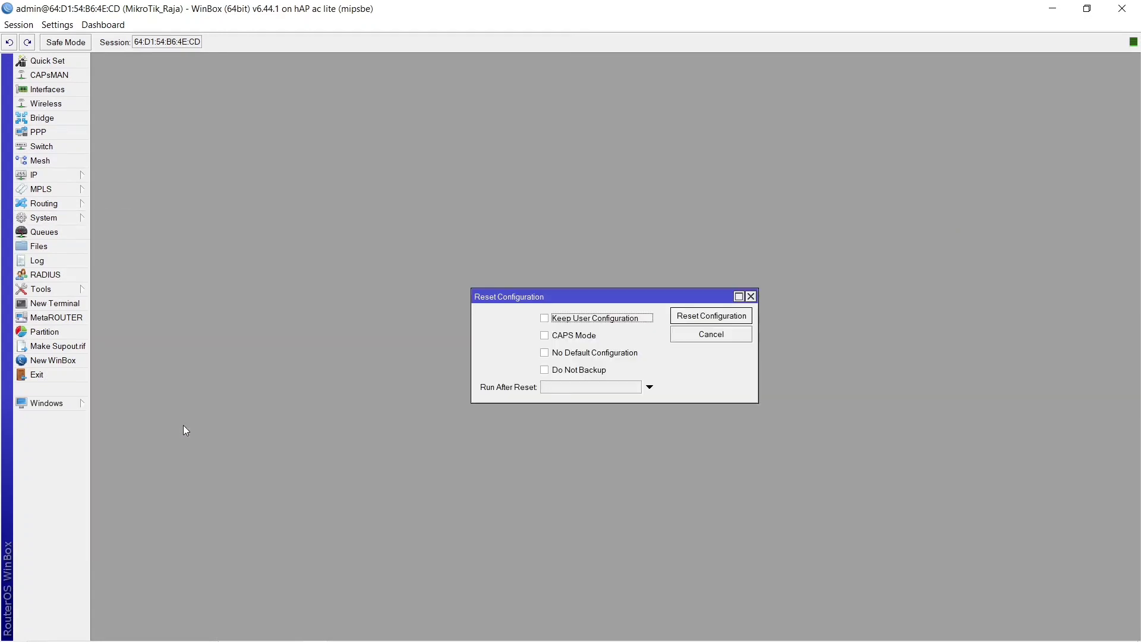
click(548, 355)
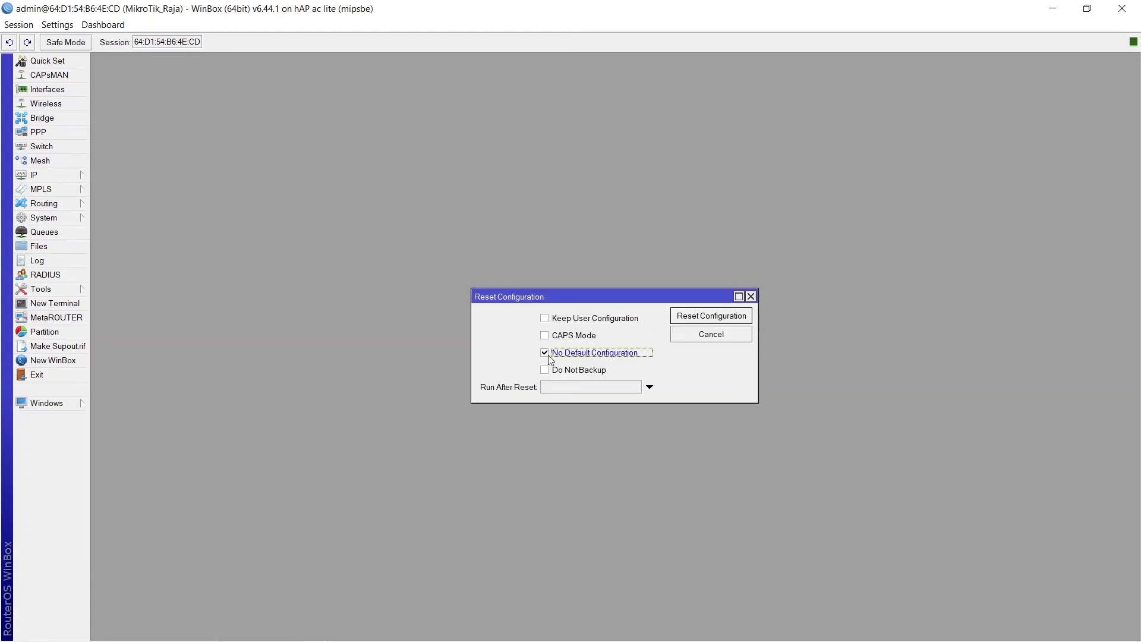
click(694, 320)
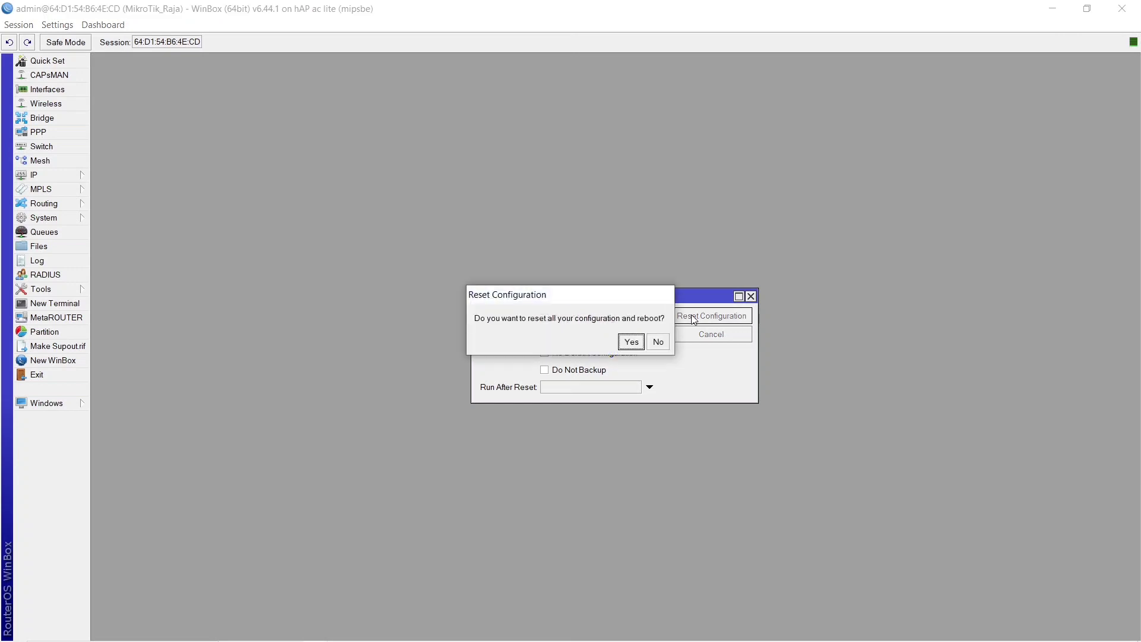
click(631, 344)
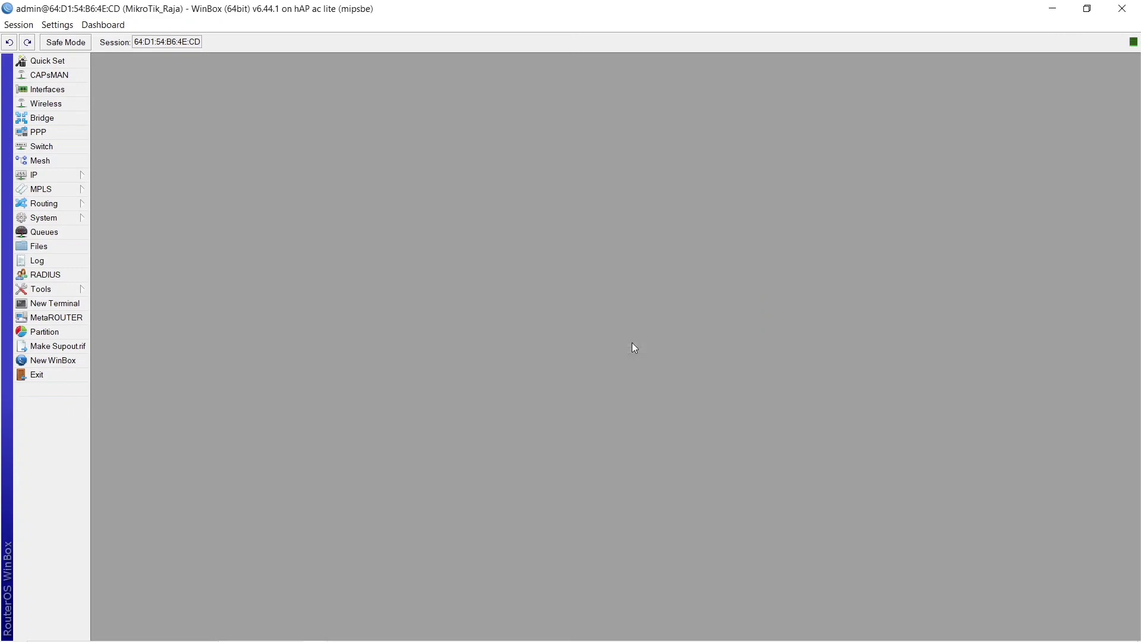